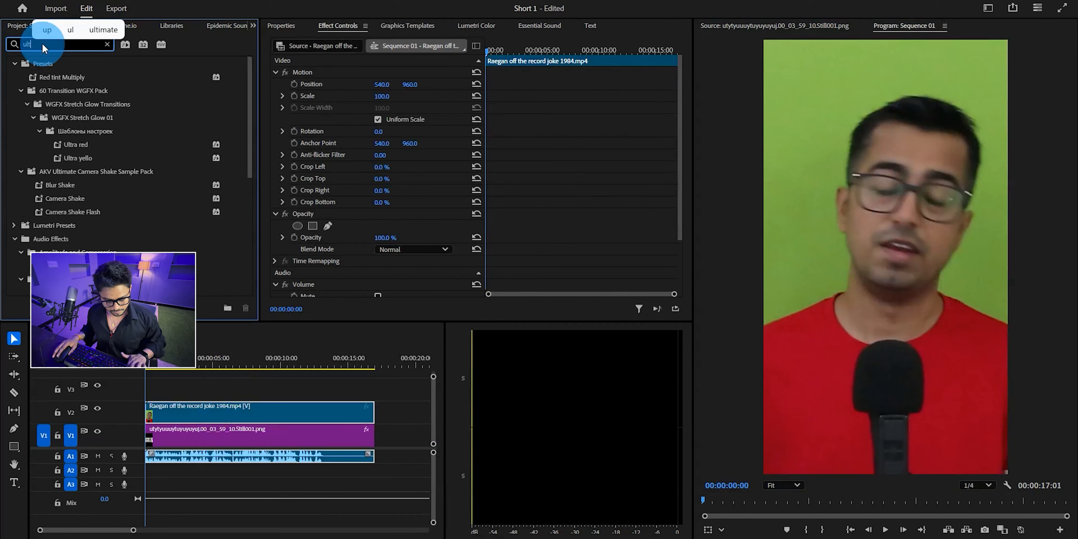
Step: Apply the Ultra Key effect to the talking-head clip on V2 and sample its green background as the key color
key("BackSpace")
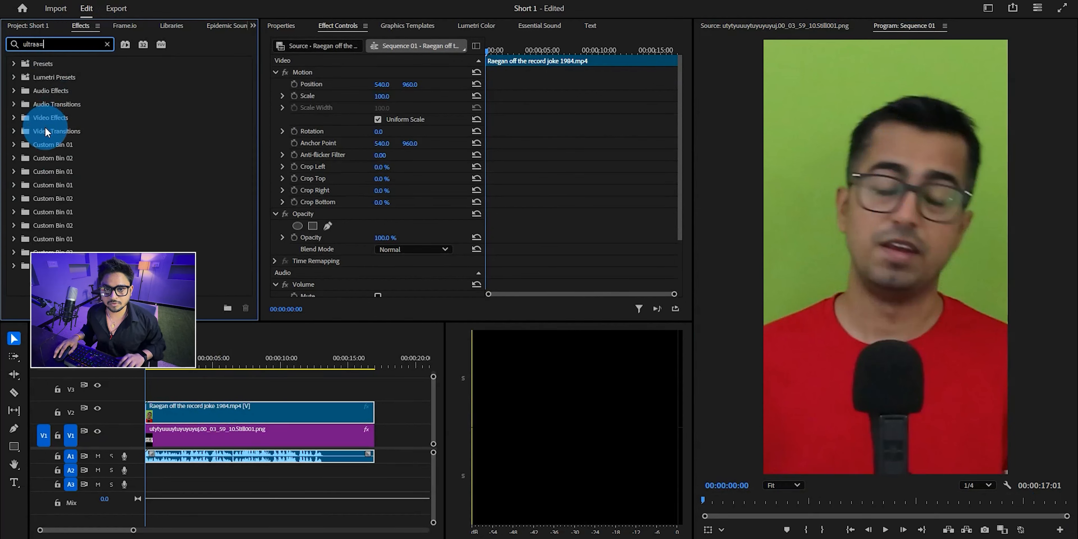
left_click_drag(58, 225, 212, 410)
scroll(347, 242, "down", 3)
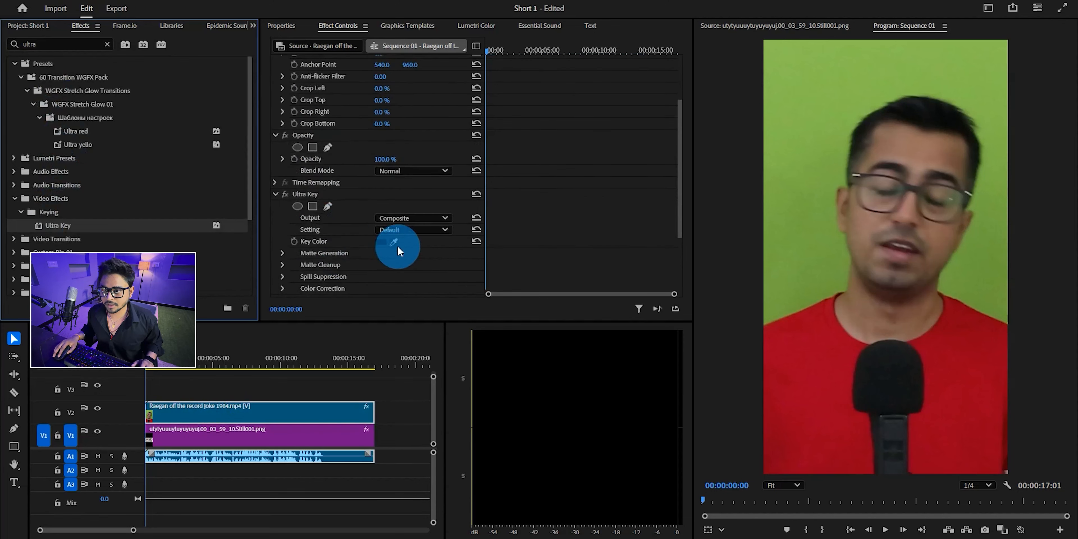
left_click_drag(396, 245, 398, 249)
left_click_drag(835, 169, 835, 169)
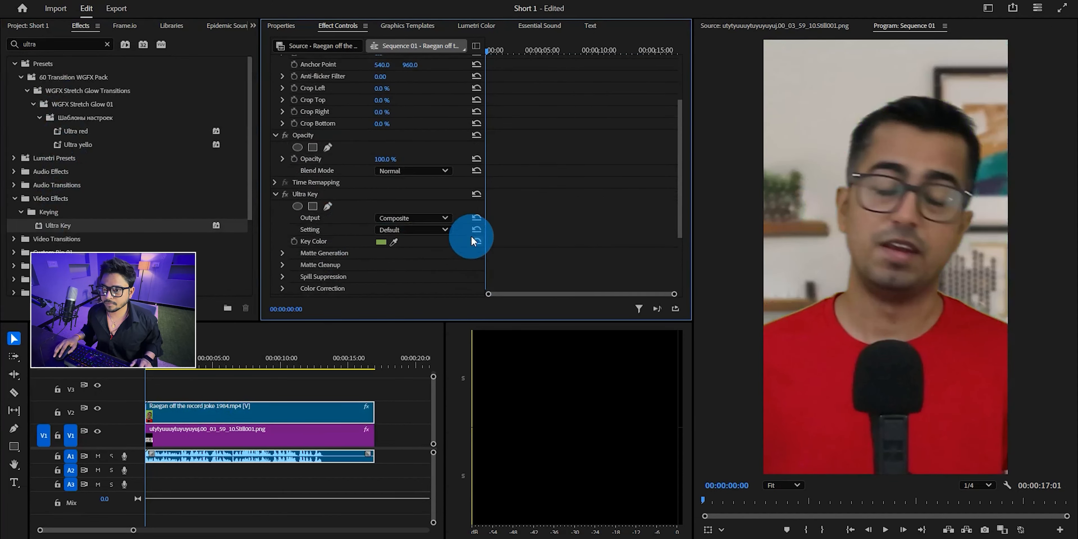
Step: Choose Ultra Key's Aggressive setting and refine its Matte Generation to Highlight 0, Tolerance 25 and Pedestal 100
left_click(435, 229)
left_click(422, 268)
scroll(326, 209, "down", 2)
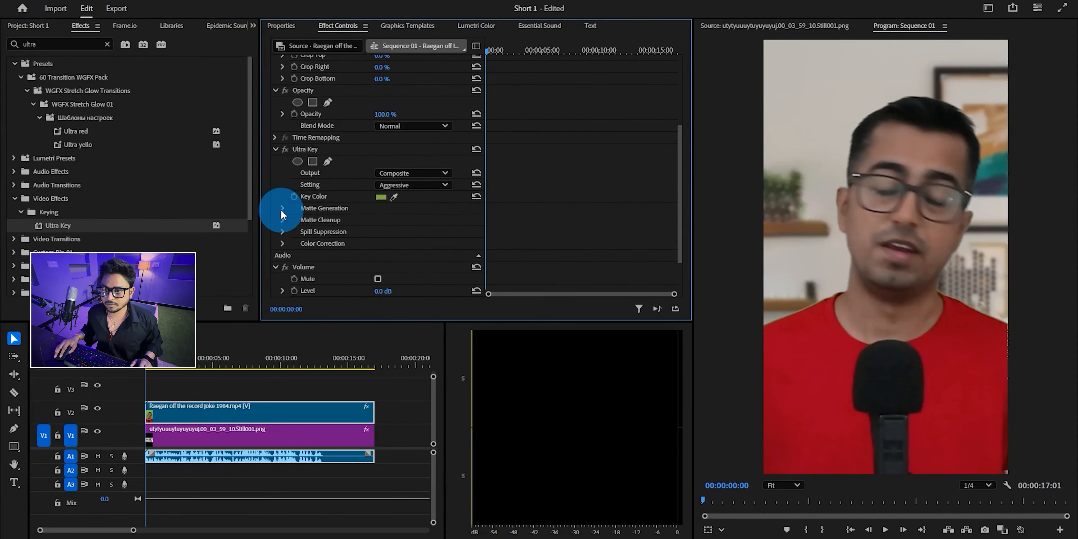
left_click(282, 209)
scroll(356, 202, "down", 3)
mouse_move(379, 200)
left_mouse_down()
mouse_move(400, 201)
mouse_move(358, 200)
mouse_move(400, 200)
left_mouse_up()
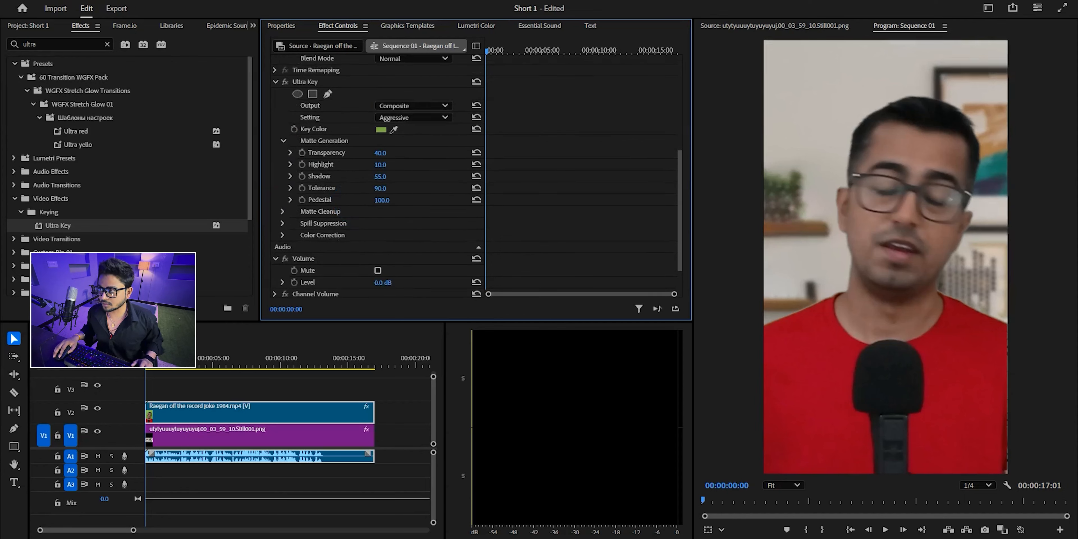
left_click(384, 188)
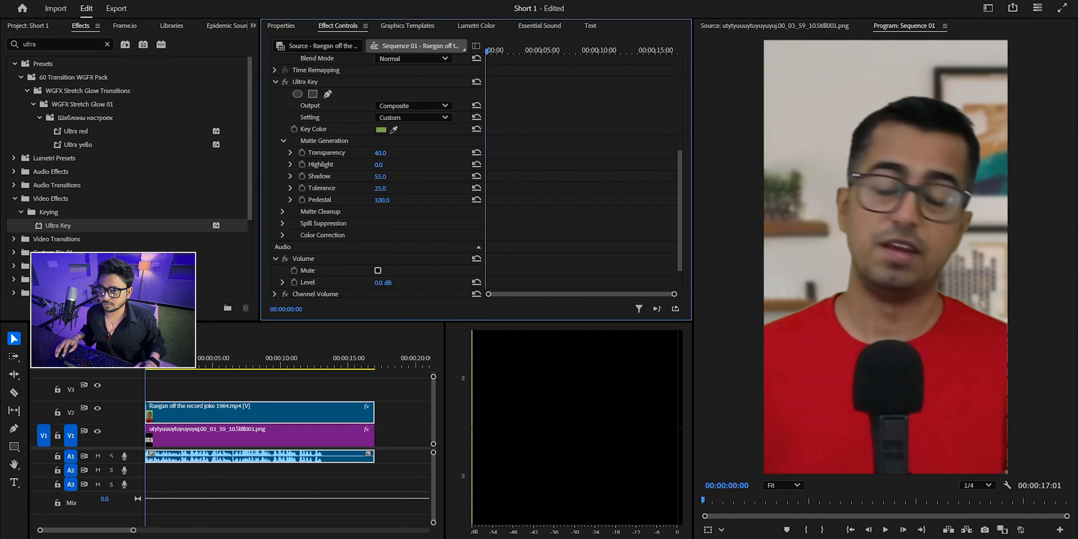
Step: Play the first two seconds to check the green-screen key around the speaker, and save the project
key("space")
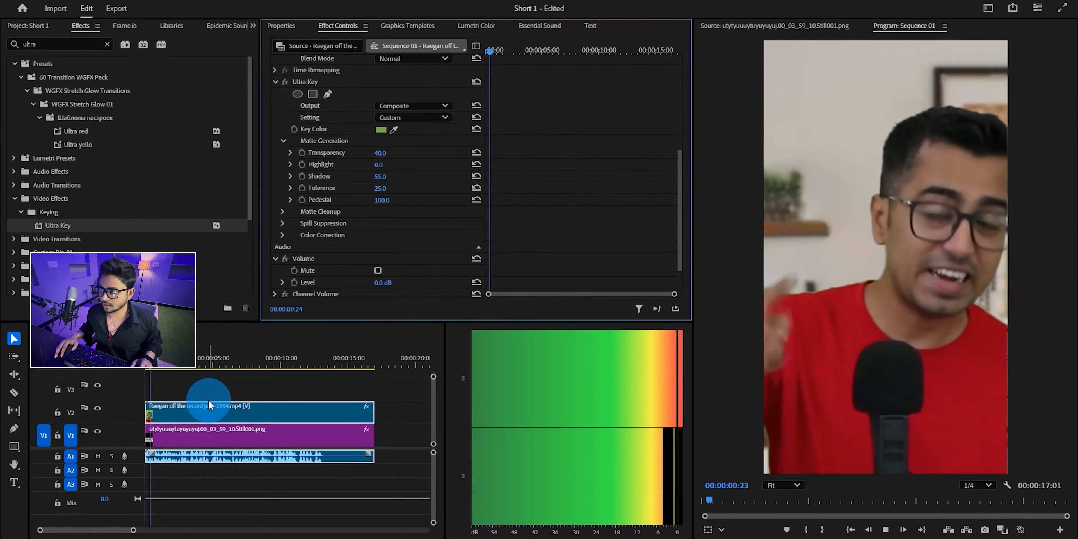
key("space")
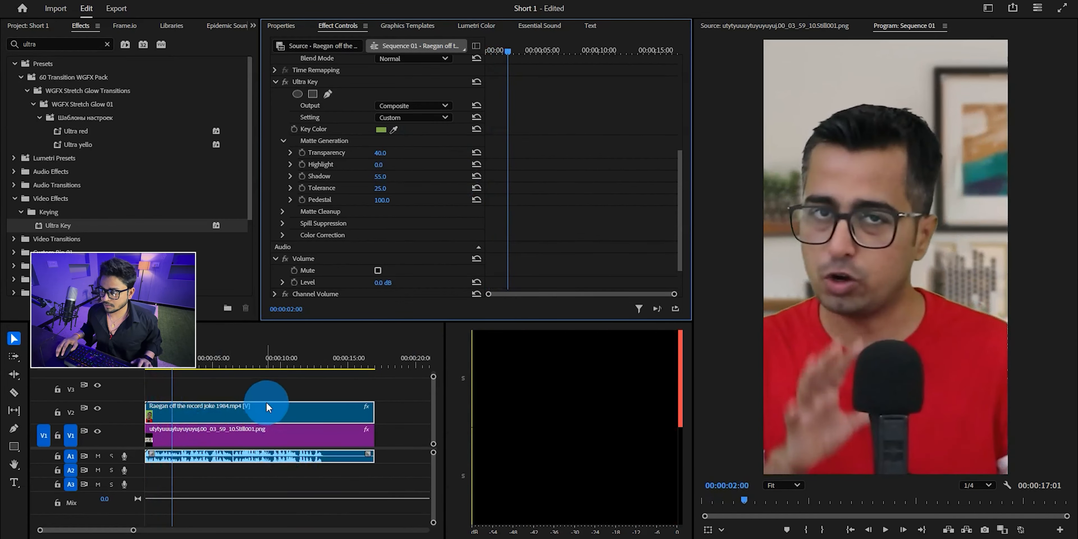
key("ctrl+s")
scroll(888, 207, "up", 2)
scroll(852, 248, "down", 2)
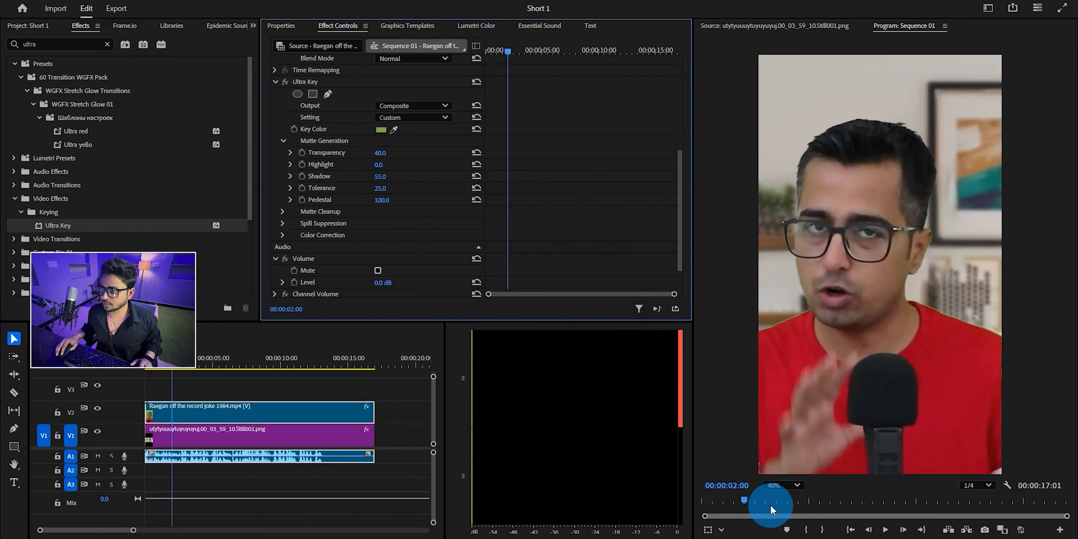
left_click(780, 485)
left_click(783, 331)
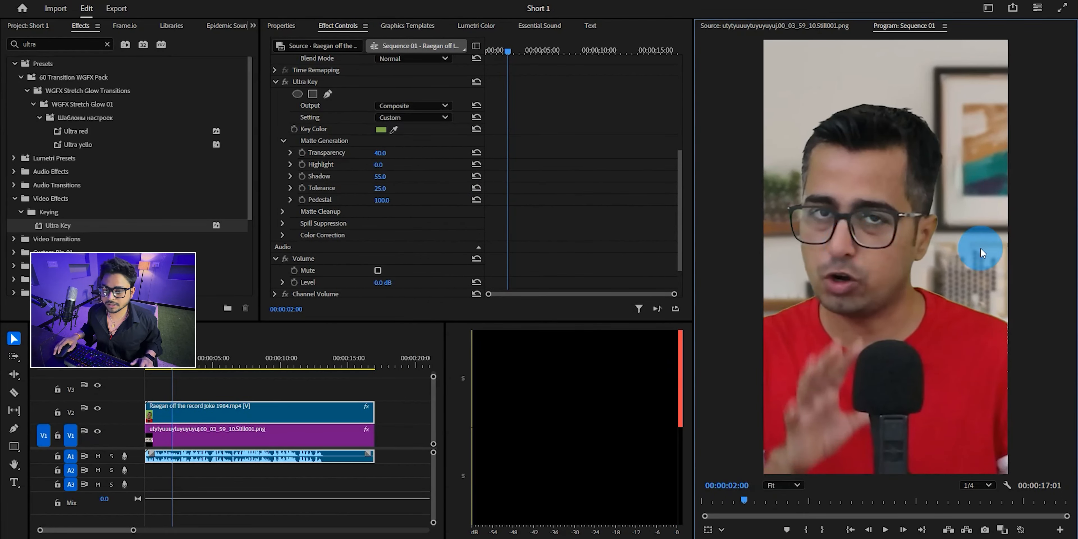
scroll(820, 262, "up", 1)
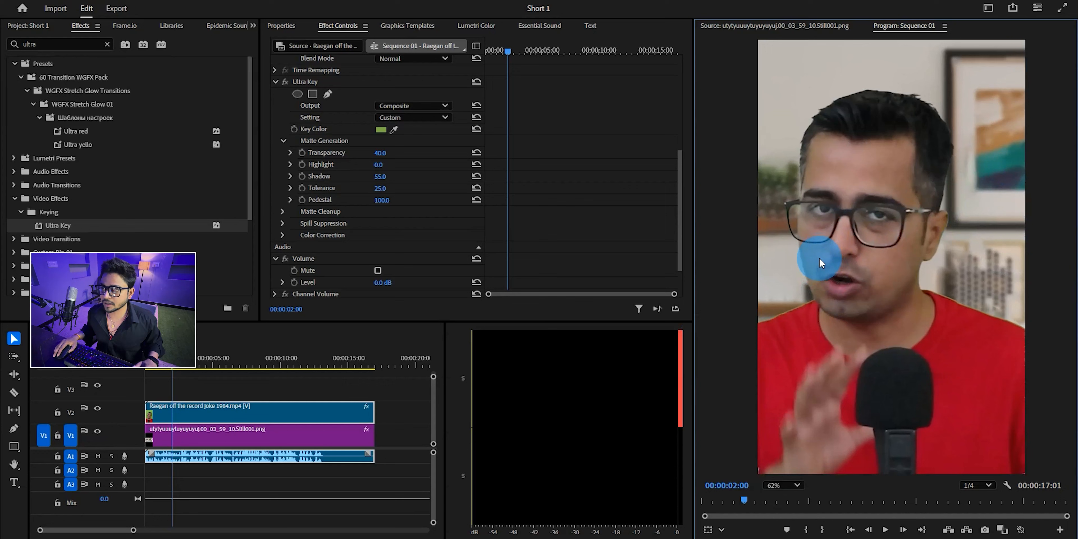
Step: Grade the keyed clip with Lumetri Color basic corrections: Exposure 0.2, Whites 26.3, Temperature 16.0 and Tint 7.4
left_click(476, 25)
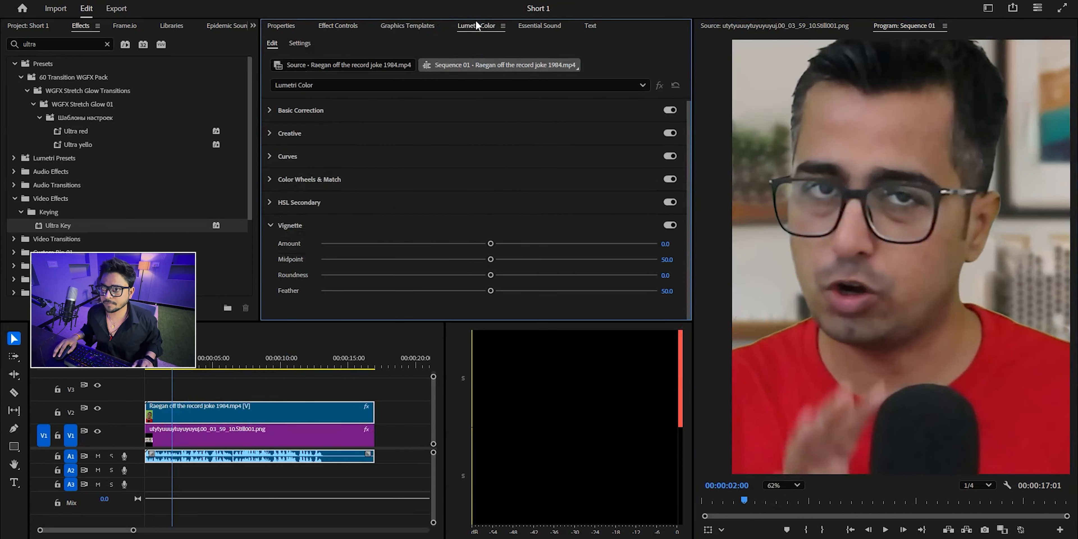
left_click(285, 110)
scroll(344, 253, "down", 4)
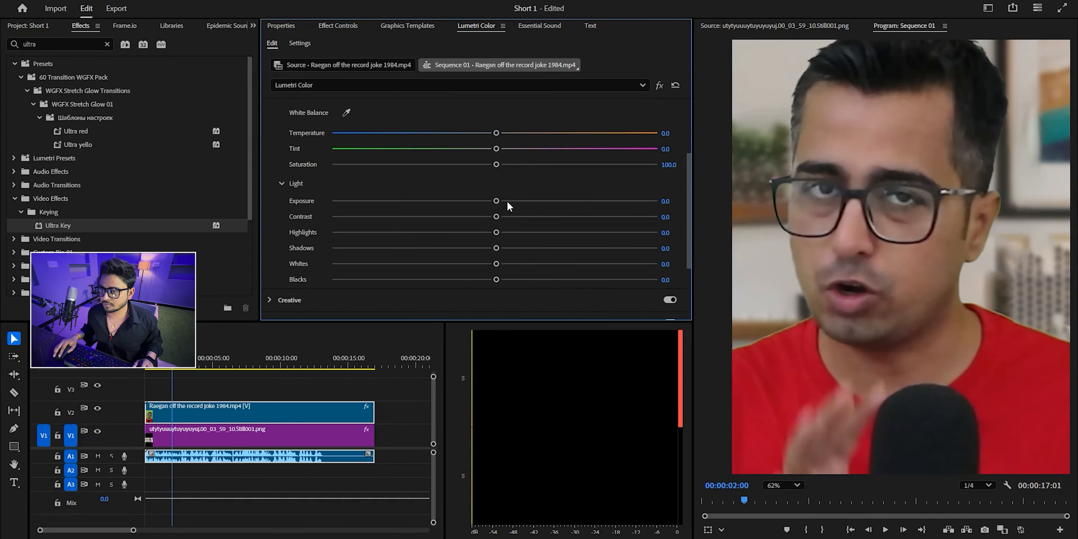
left_click_drag(502, 202, 505, 204)
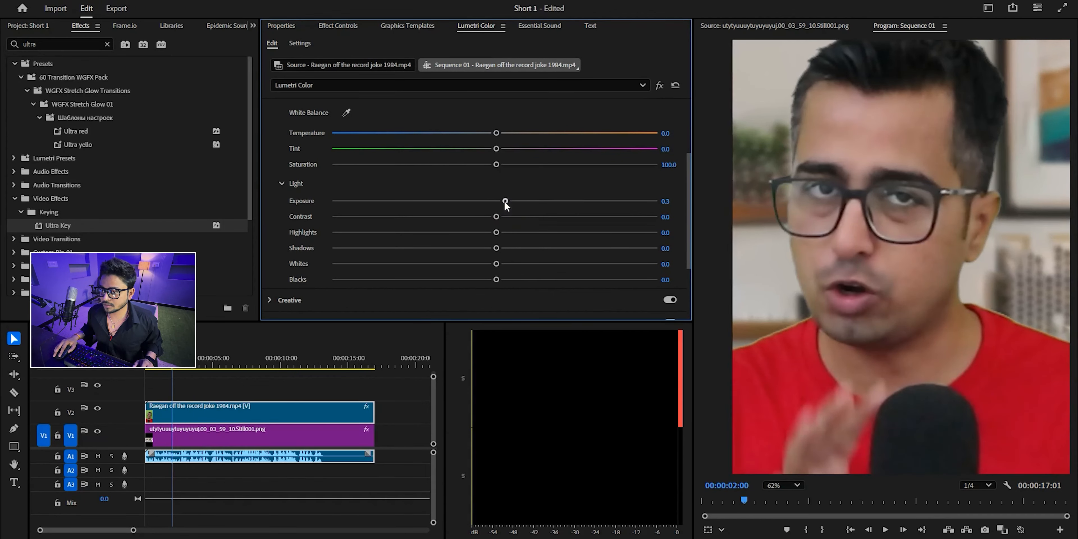
scroll(545, 238, "down", 2)
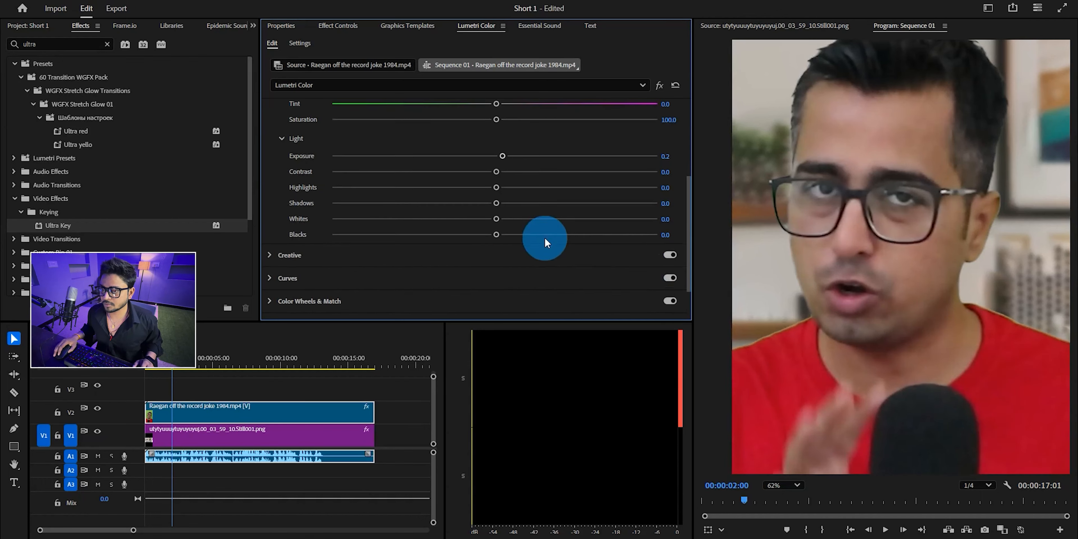
left_click_drag(504, 222, 539, 222)
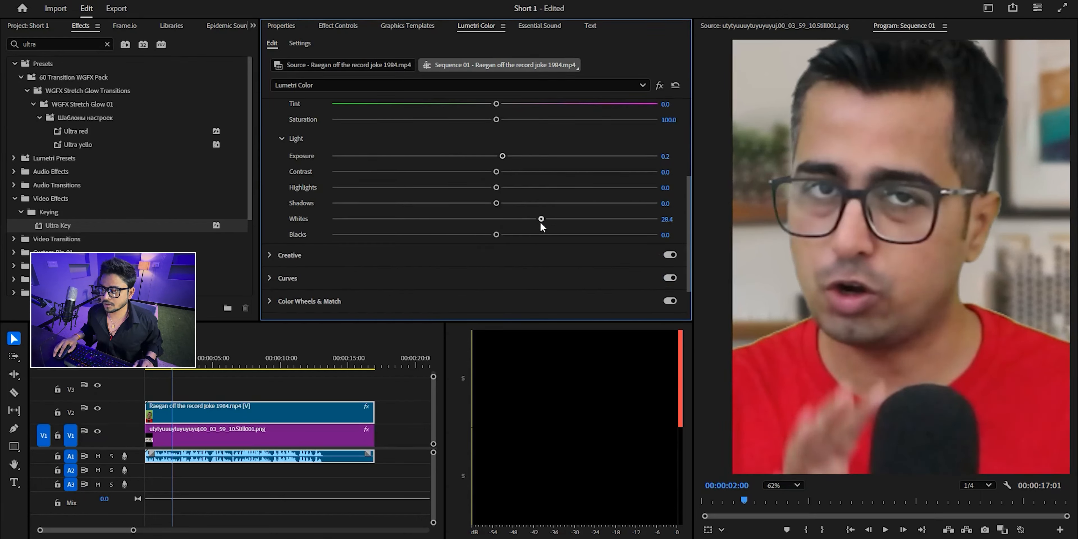
scroll(537, 224, "up", 3)
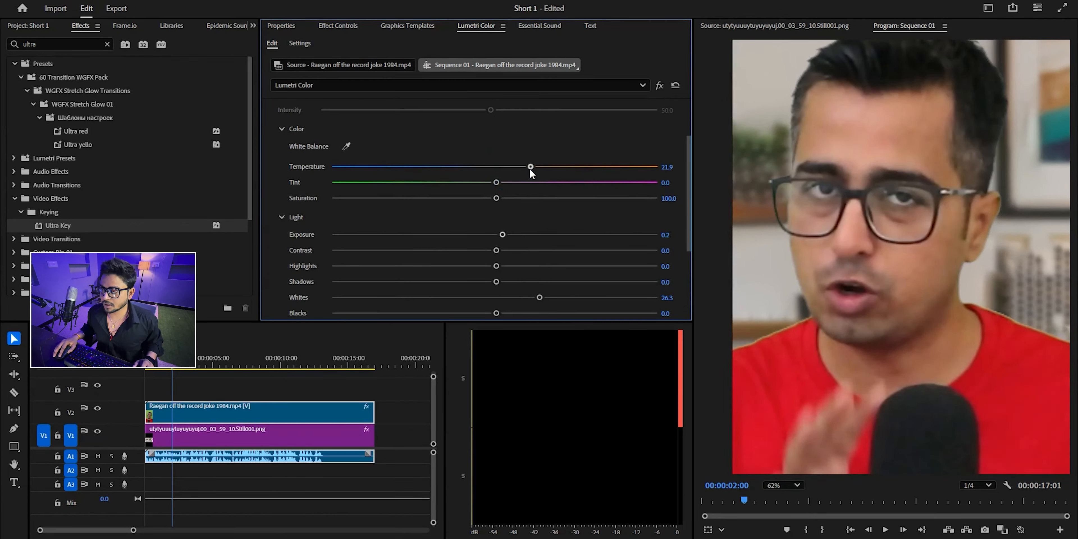
left_click_drag(529, 169, 521, 168)
Step: Play back the graded clip at full-frame view to check its colors, and save the project
left_click(781, 485)
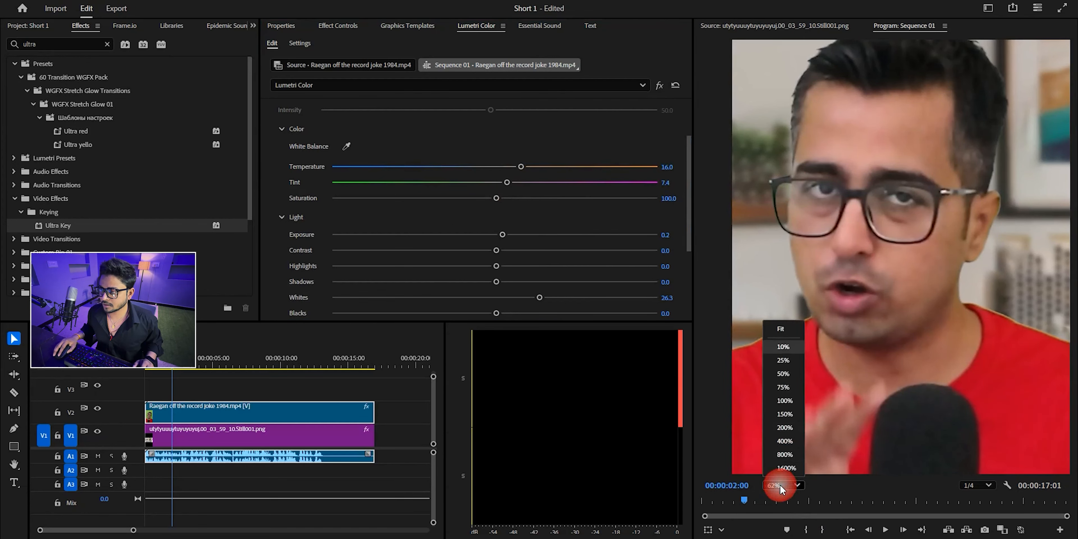
left_click(781, 331)
key("space")
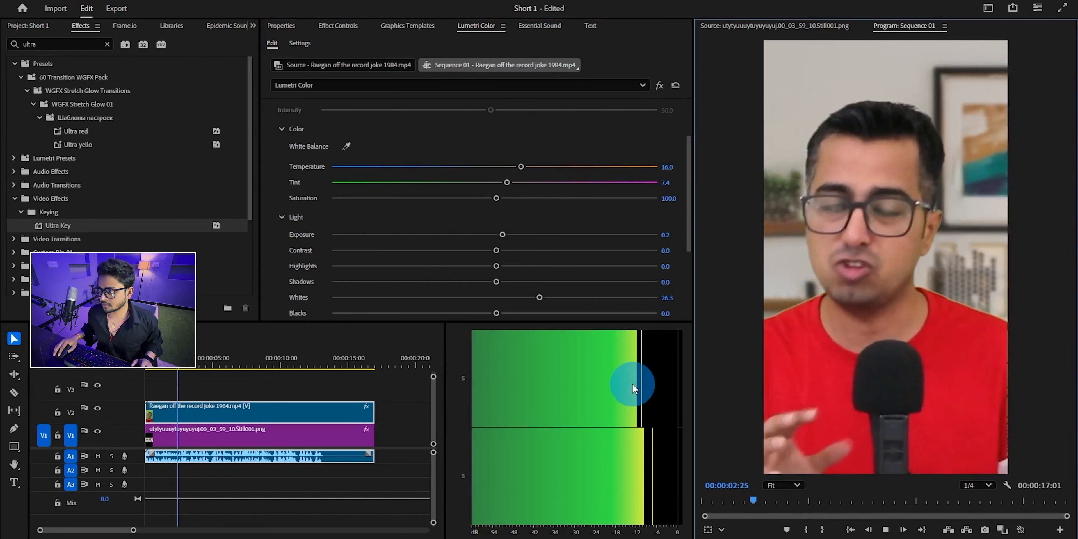
key("ctrl+s")
left_click(299, 475)
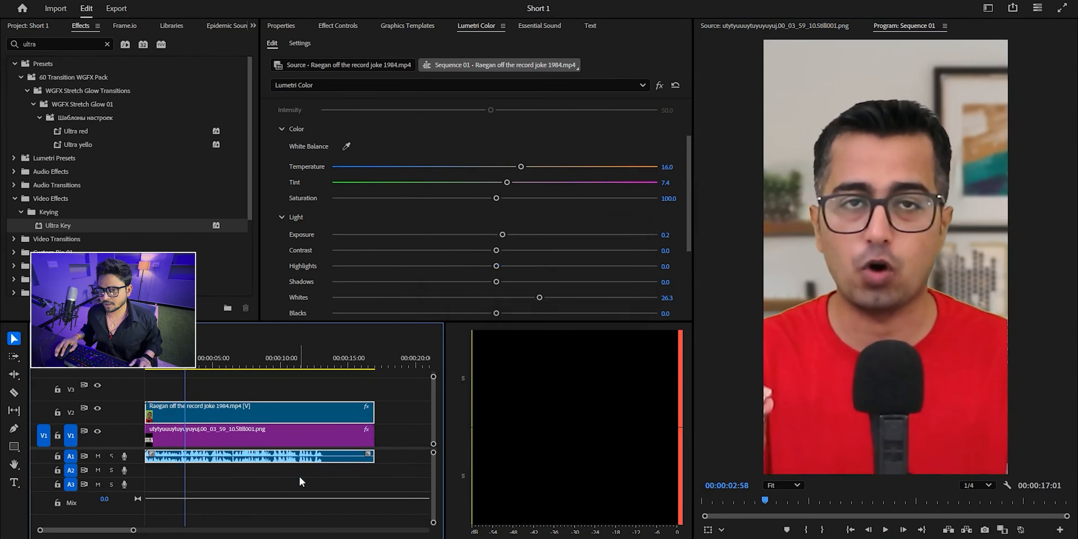
key("space")
key("space")
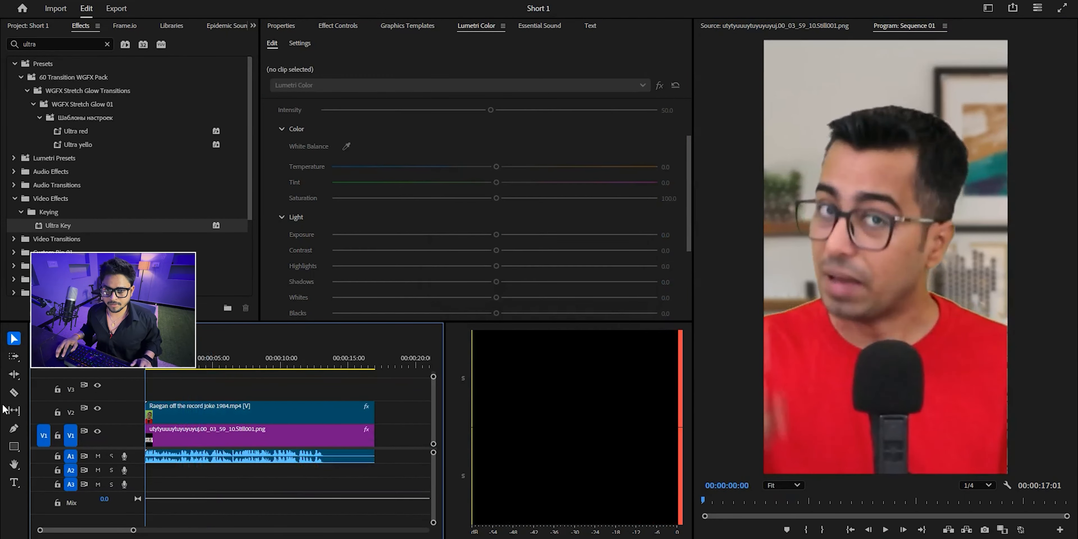
Step: Play the sequence from the beginning to look for the first point to mark
key("Home")
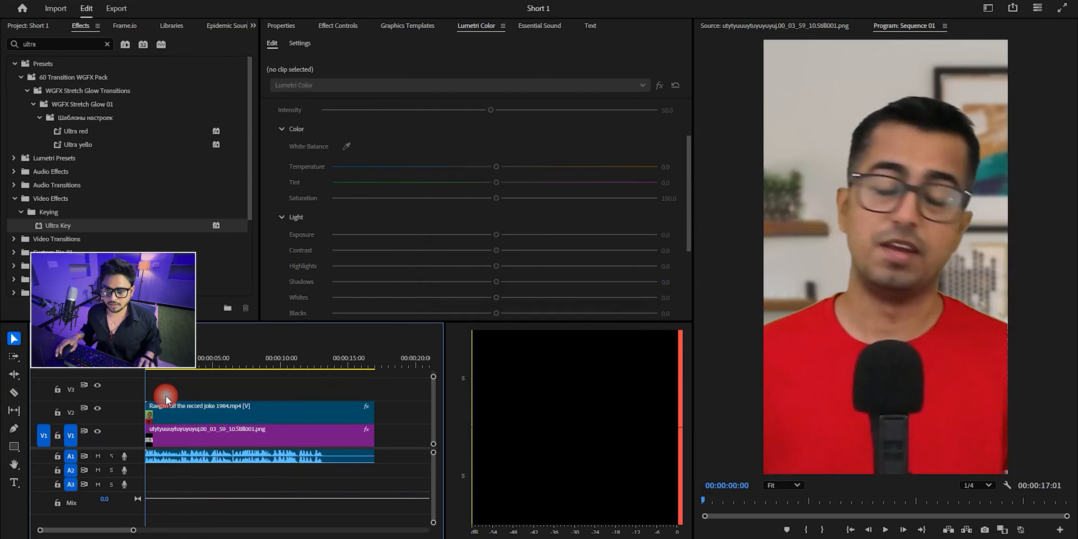
key("=")
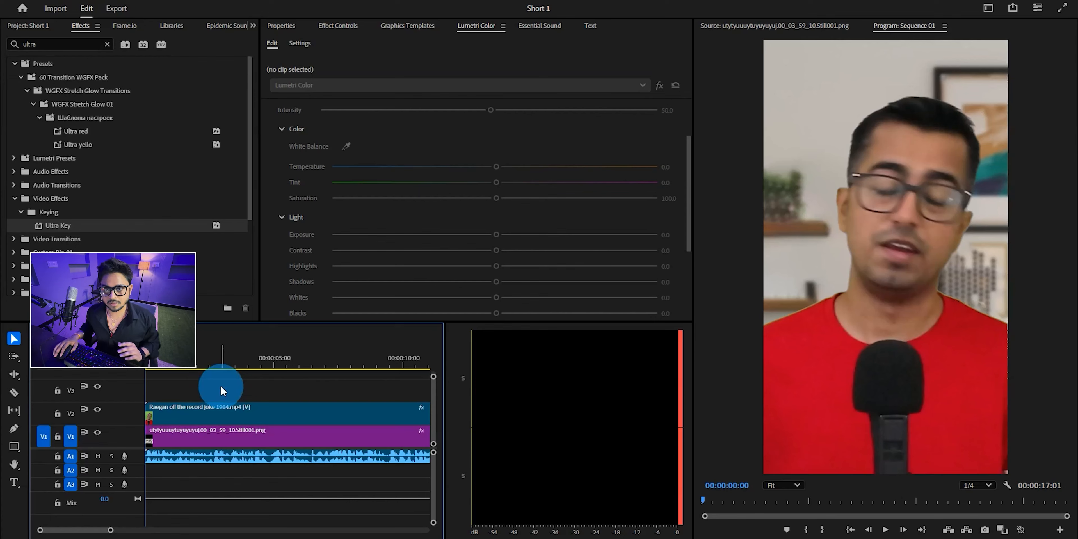
key("space")
key("equal")
key("equal")
key("equal")
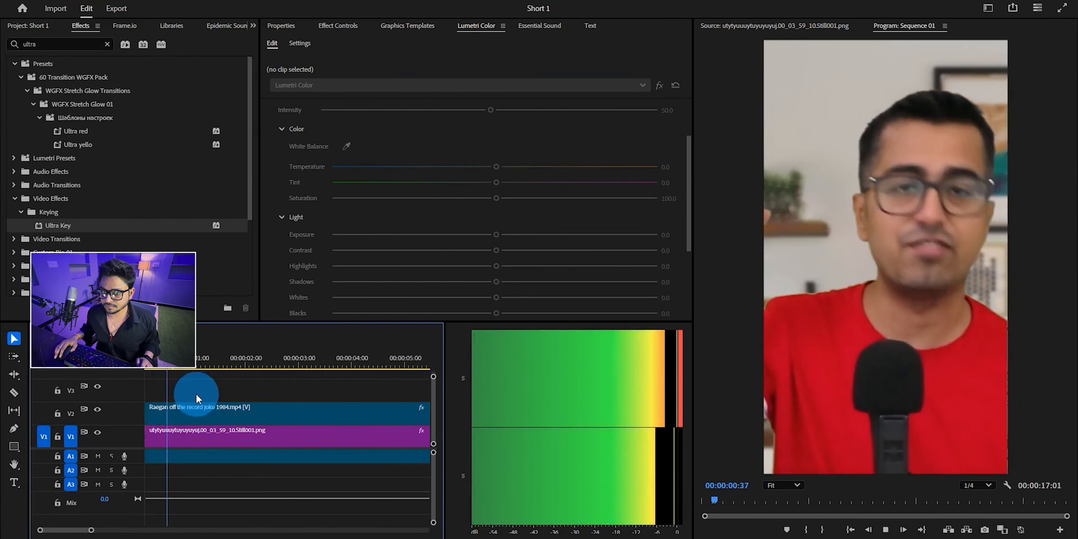
key("space")
Step: Replay the opening and add a sequence marker at 00:00:01:04
key("Home")
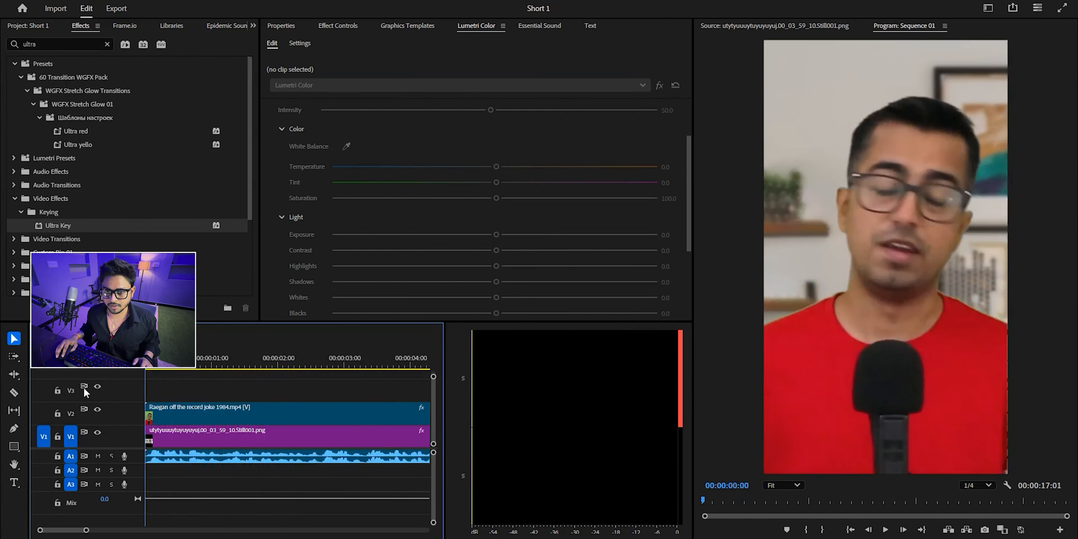
key("space")
key("equal")
key("space")
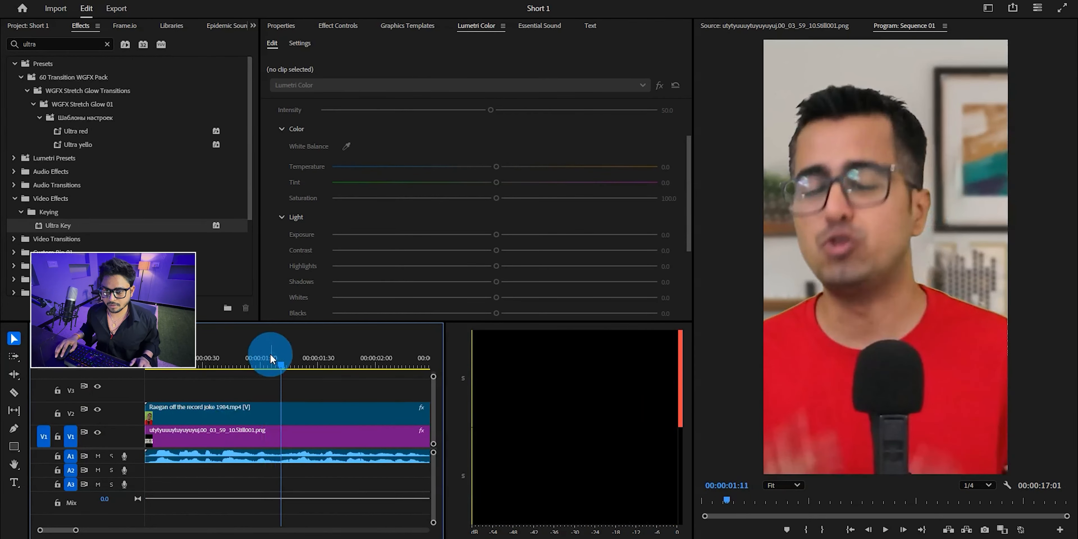
left_click(270, 358)
key("minus")
left_click(283, 385)
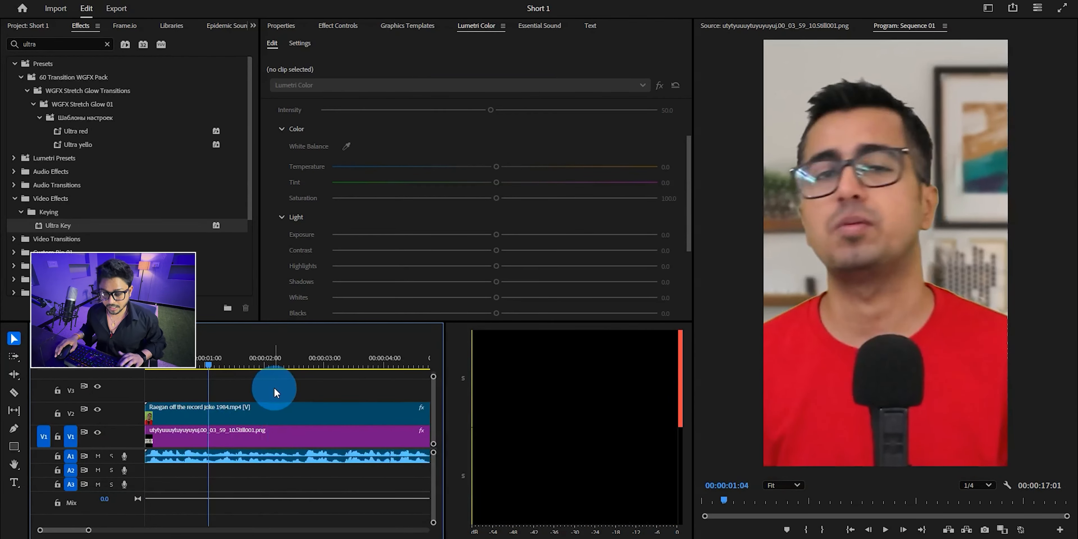
Step: Play on from the first marker and add a second sequence marker at 00:00:02:39
key("space")
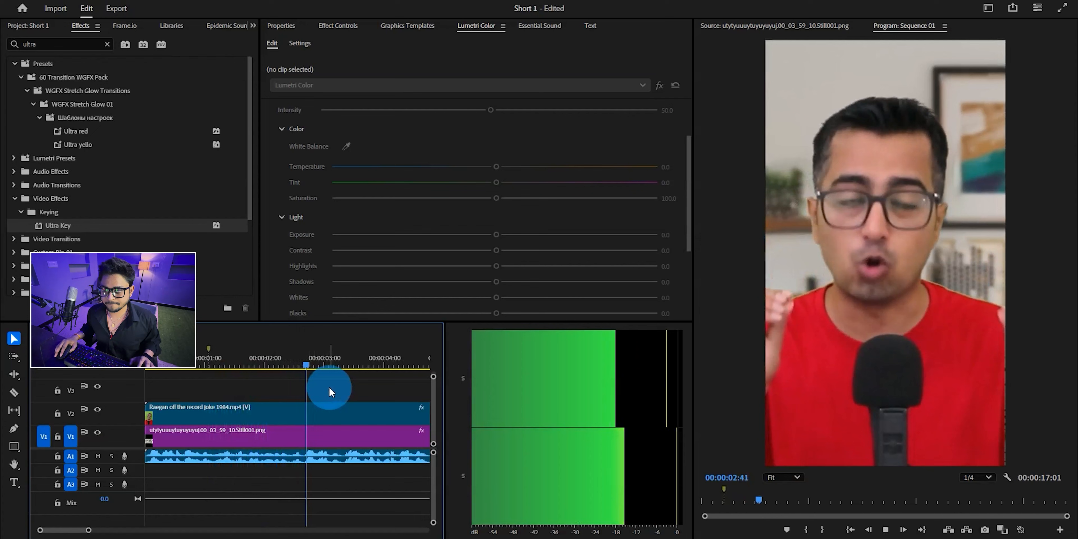
mouse_move(310, 367)
left_mouse_down()
mouse_move(296, 367)
mouse_move(305, 368)
left_mouse_up()
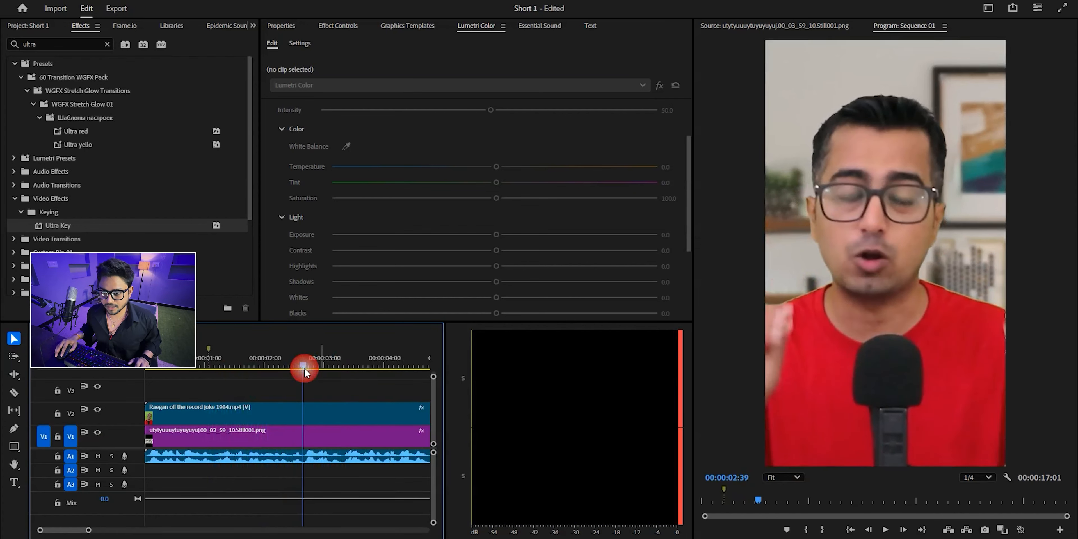
key("m")
Step: Play on from the second marker and add a third sequence marker at 00:00:04:06
key("space")
key("minus")
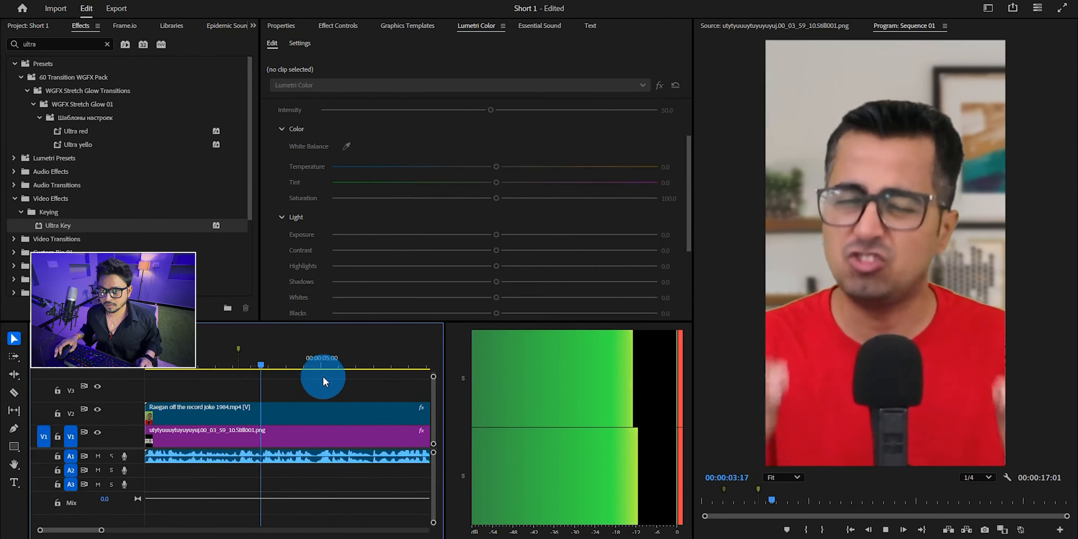
left_click(261, 357)
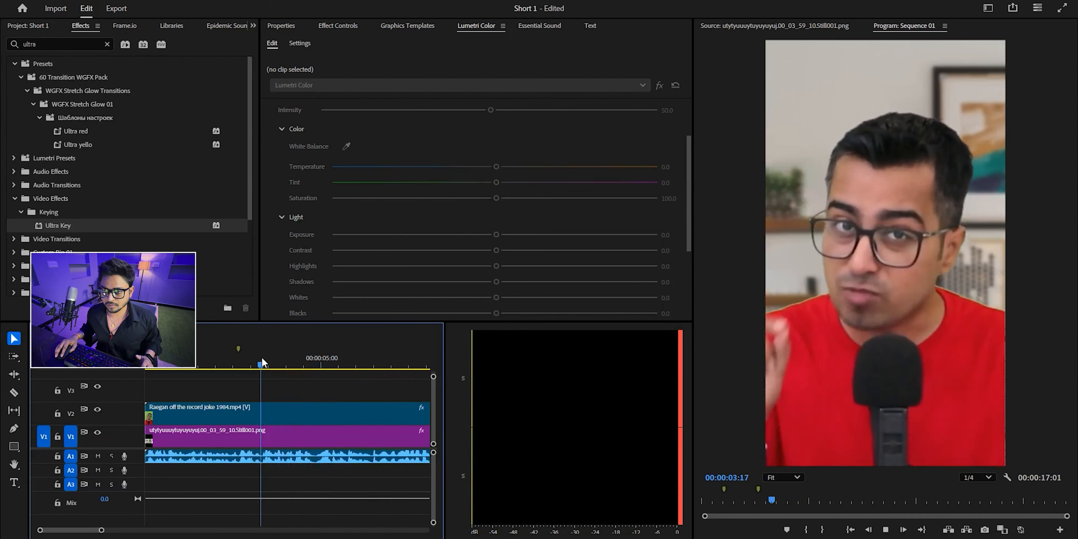
scroll(274, 389, "up", 2)
key("space")
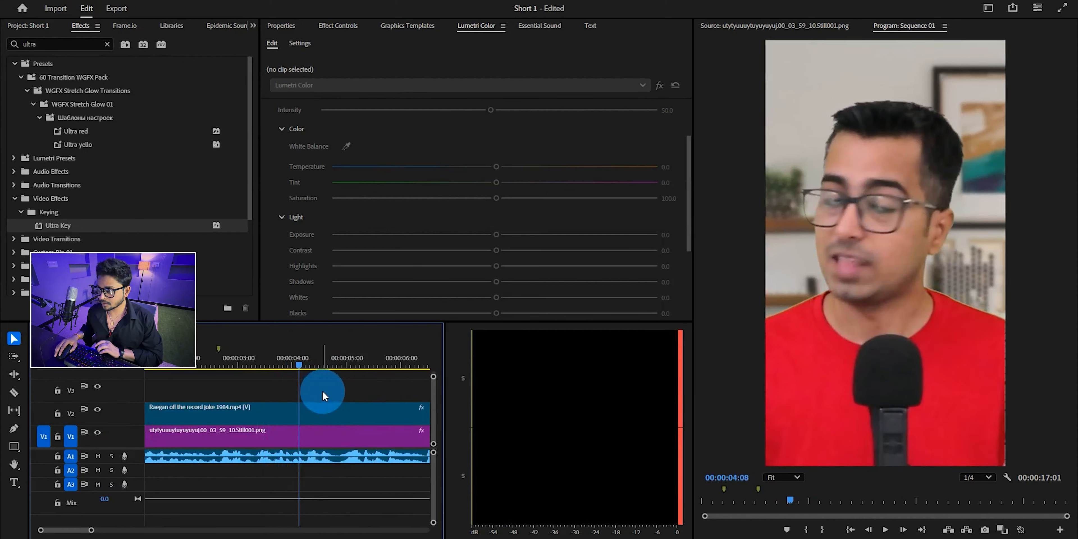
key("Left")
key("Left")
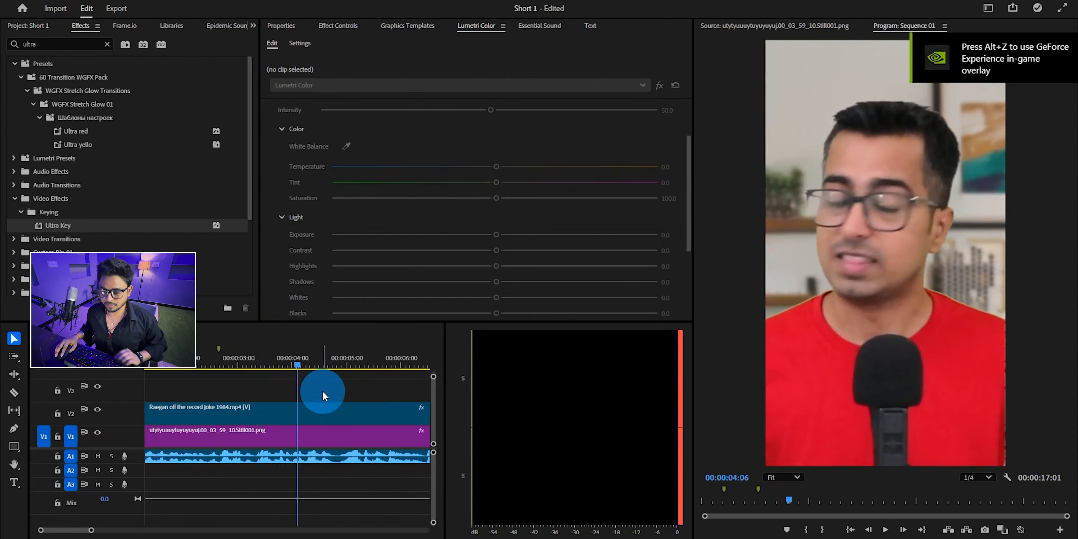
left_click(323, 391)
key("m")
Step: Save the project and return the playhead to the start of the sequence
scroll(357, 385, "down", 2)
key("ctrl+s")
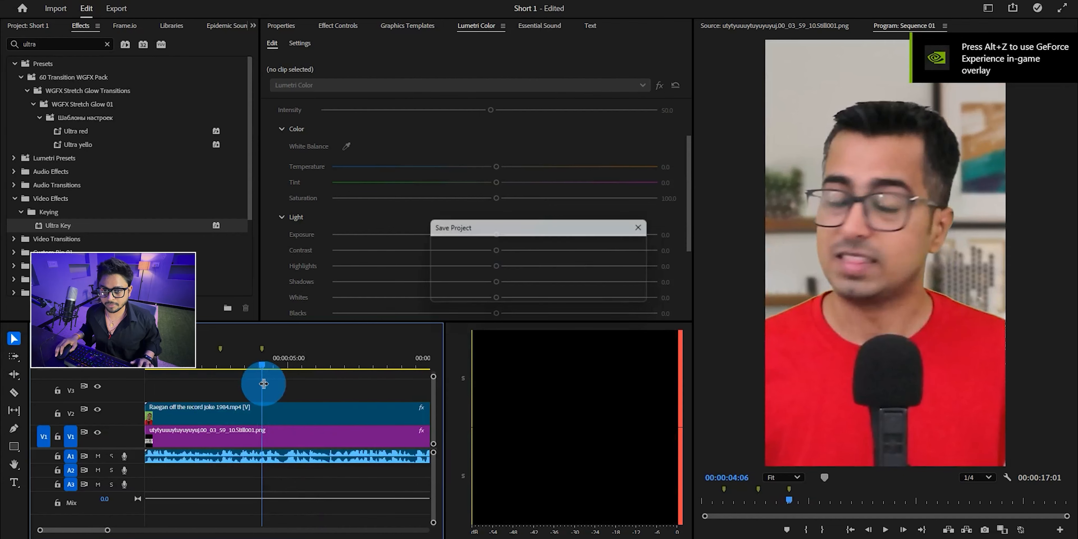
left_click_drag(261, 368, 89, 378)
scroll(89, 377, "up", 4)
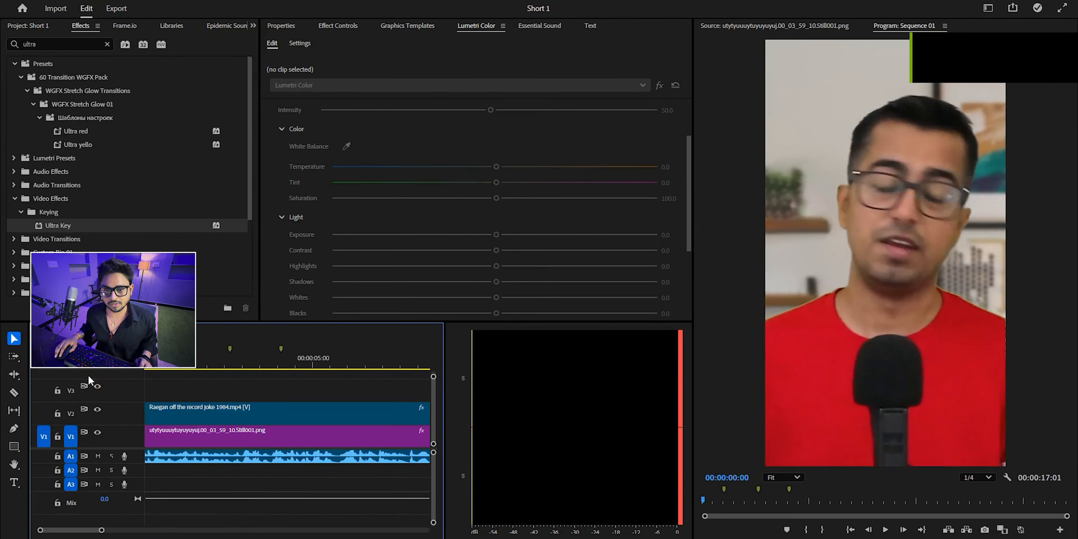
Step: Save the project with the playhead back at the sequence start and enlarge the timeline's video track area
key("space")
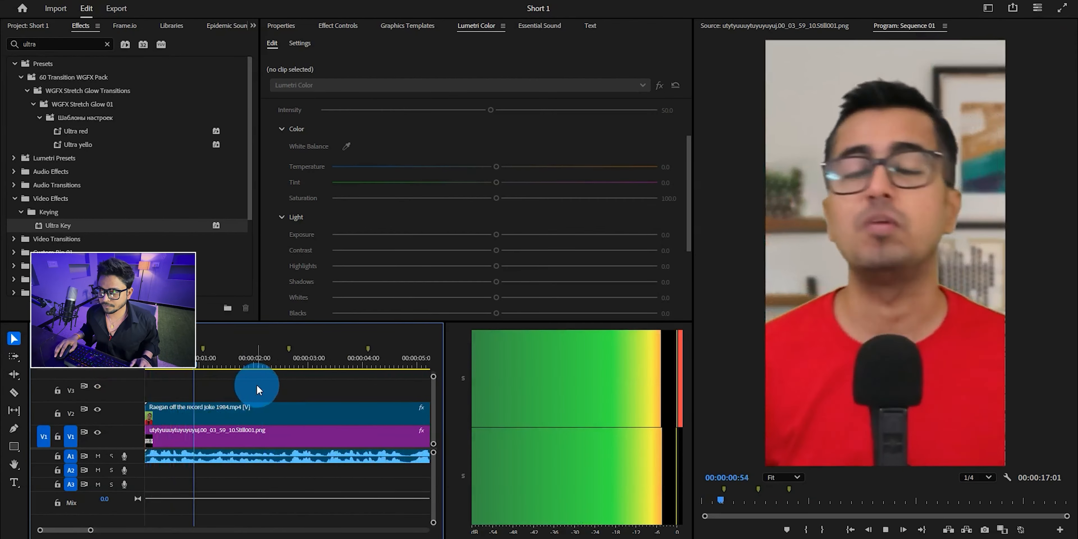
key("ctrl+s")
key("Home")
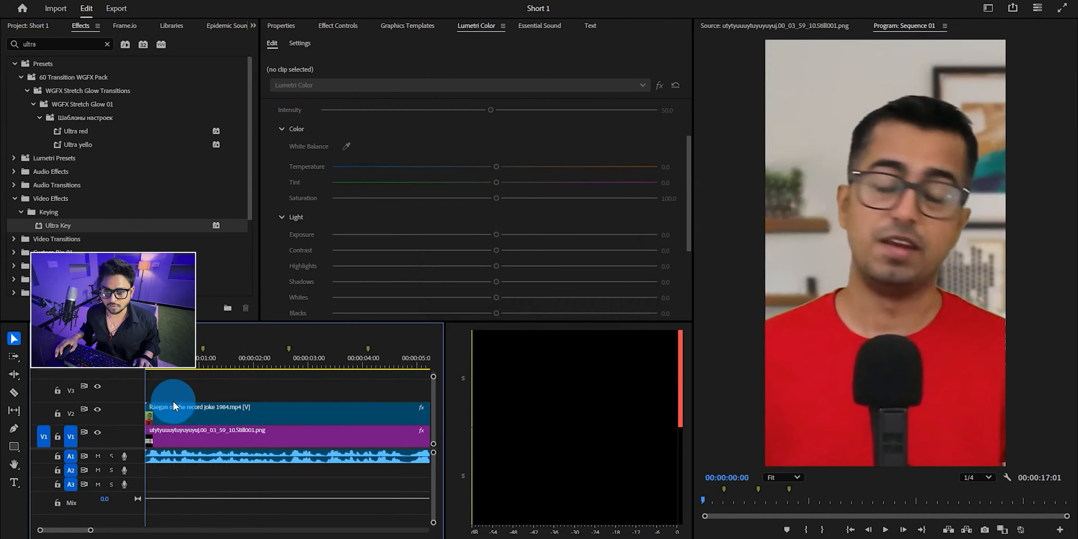
left_click_drag(127, 449, 123, 490)
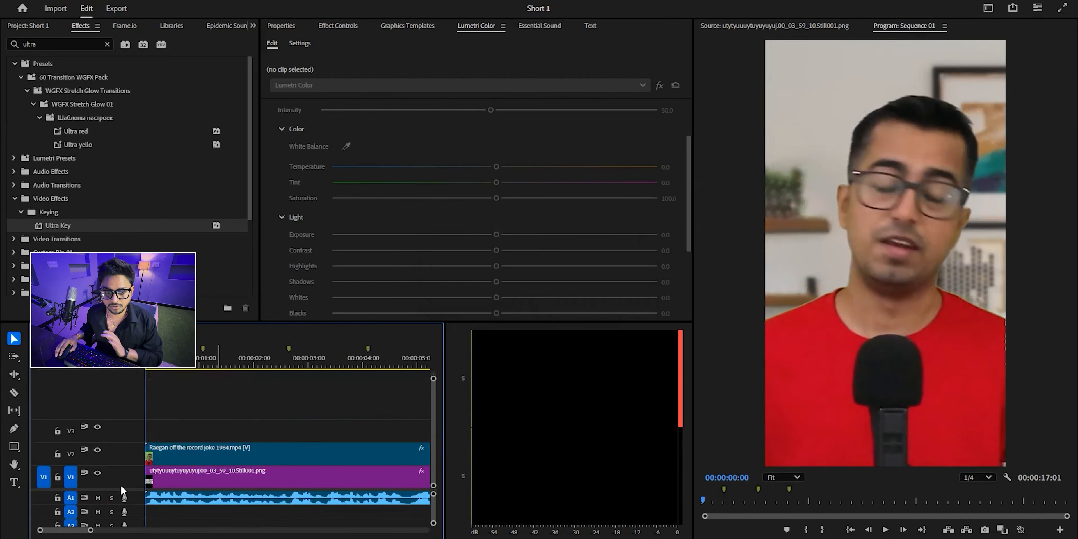
Step: Browse the graphics templates and try to place the Main 3d text template on V3 at the sequence start
left_click(407, 27)
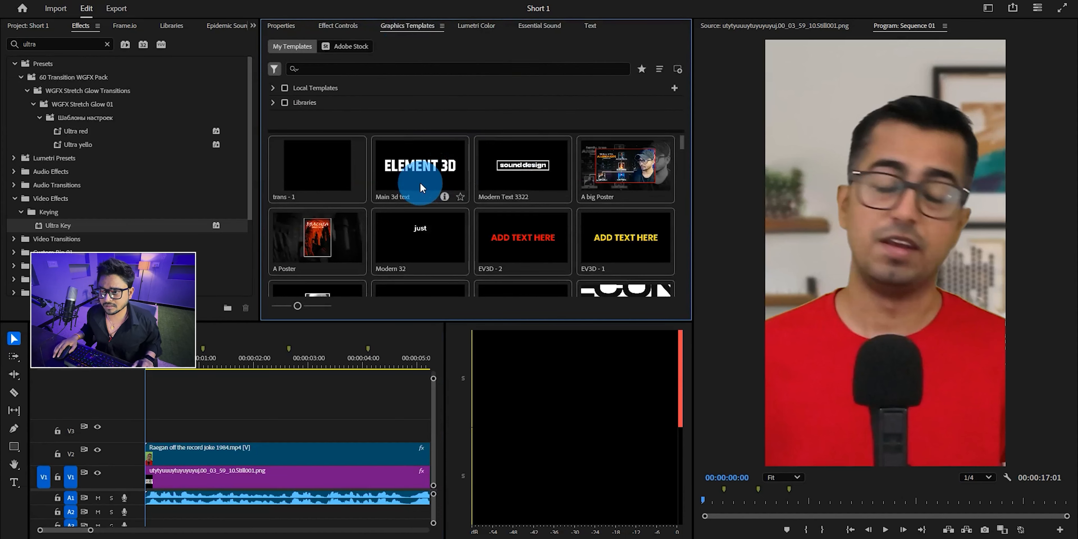
scroll(477, 233, "down", 1)
scroll(440, 227, "up", 1)
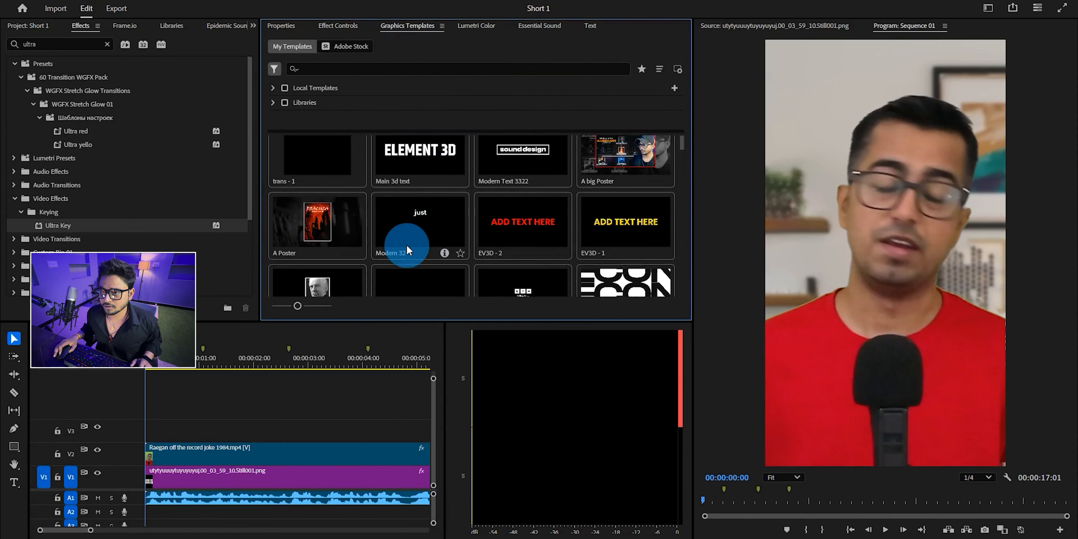
scroll(365, 247, "up", 1)
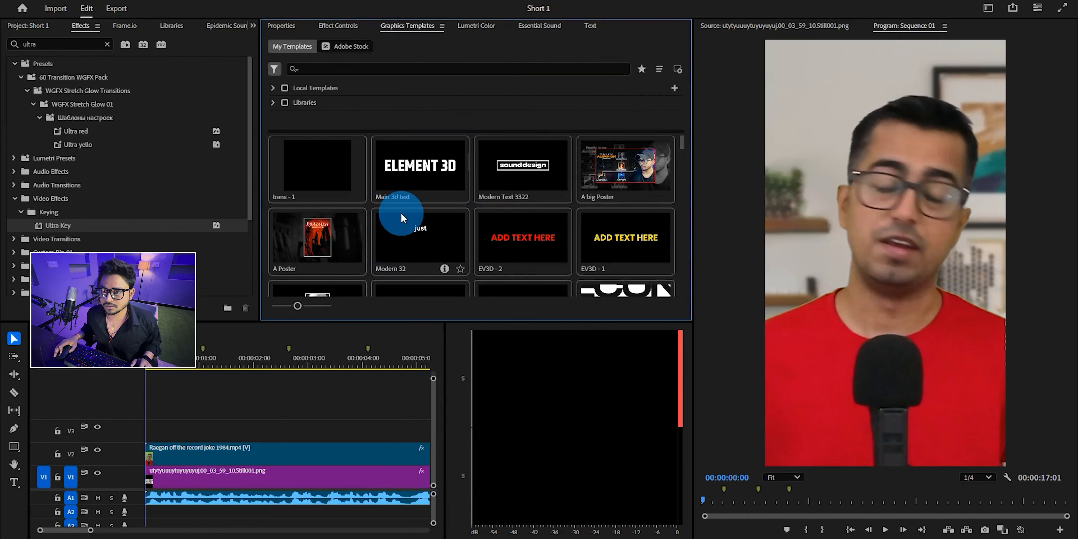
scroll(401, 213, "down", 3)
scroll(430, 222, "up", 3)
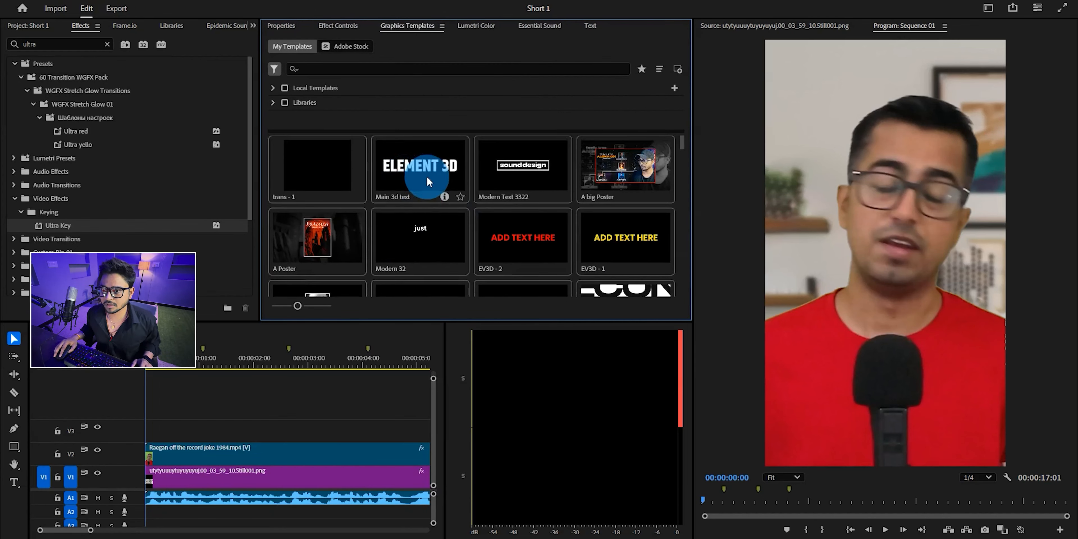
left_click_drag(426, 179, 148, 431)
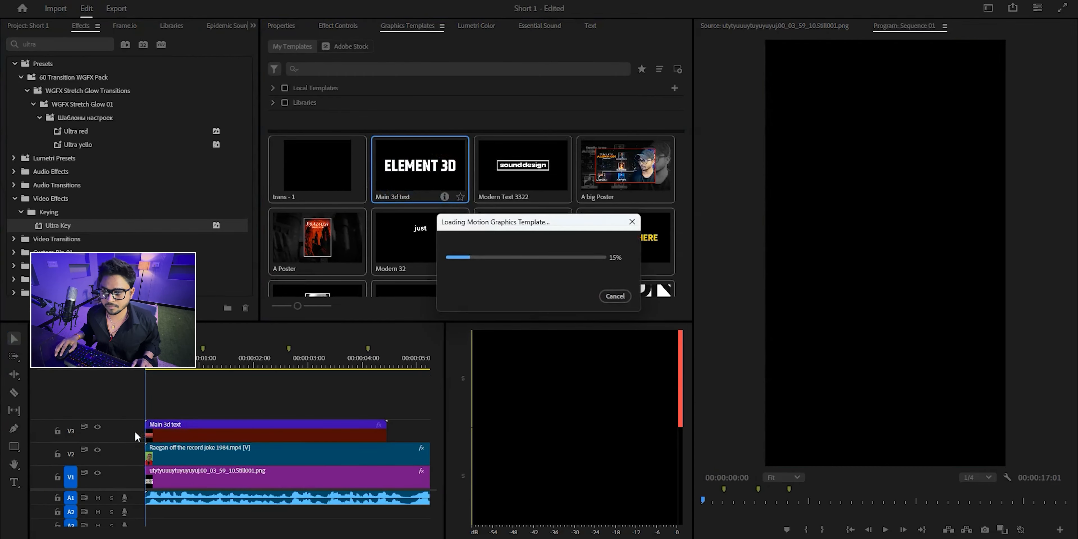
left_click(612, 300)
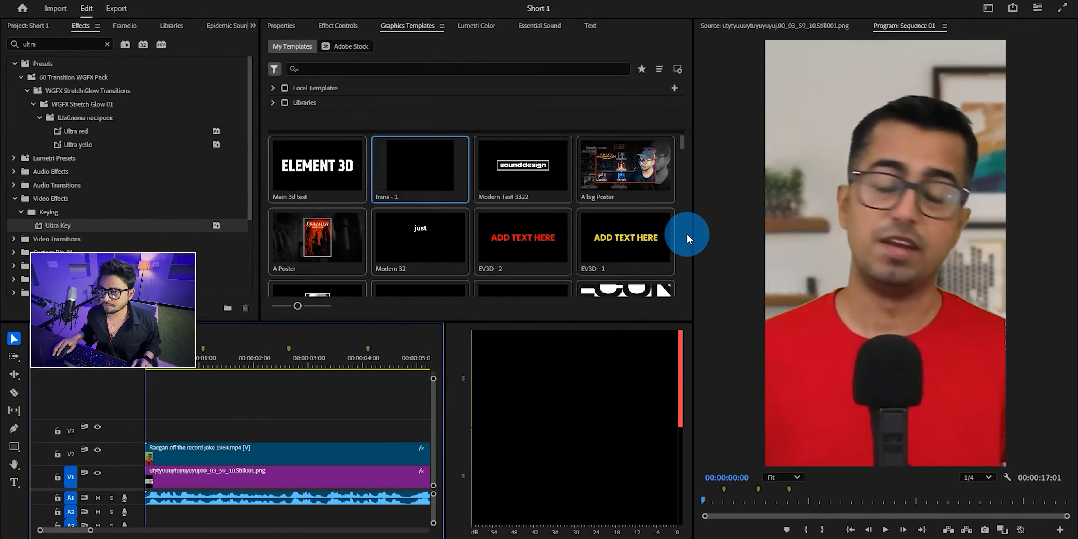
Step: Place the EV3D - 2 template on V3 at the sequence start and play it up to 00:00:00:59
left_click_drag(544, 251, 116, 438)
left_click(208, 393)
key("space")
key("minus")
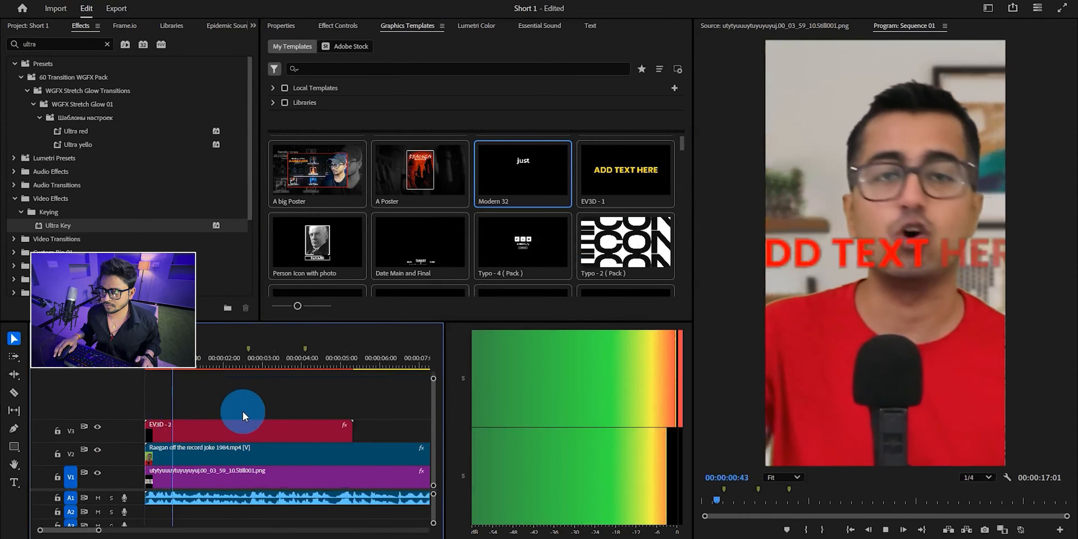
key("space")
Step: Cut the EV3D - 2 clip near the first marker, delete the remainder and return the playhead to the start
key("c")
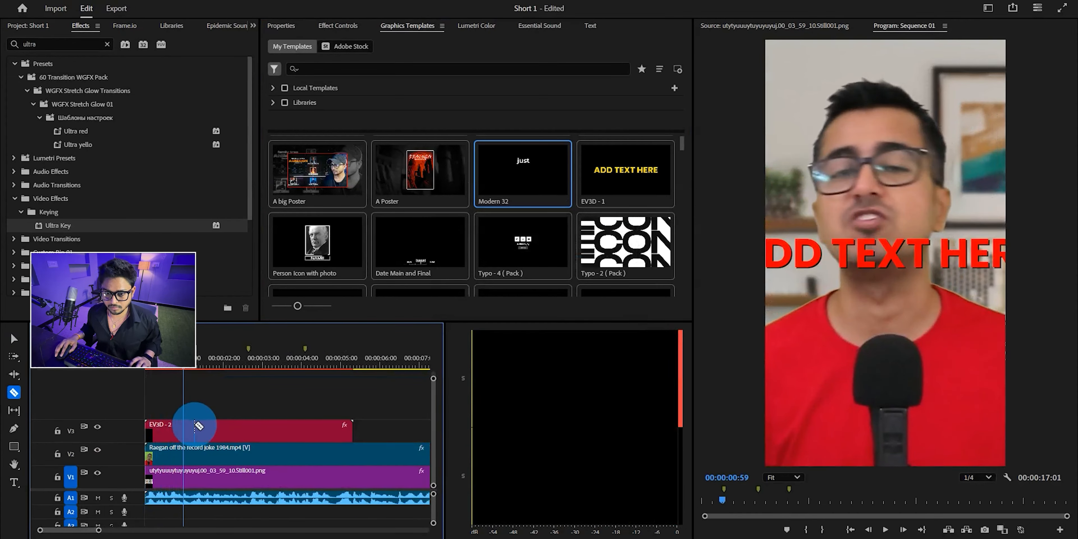
left_click(187, 426)
key("v")
left_click(212, 436)
key("Delete")
left_click(171, 426)
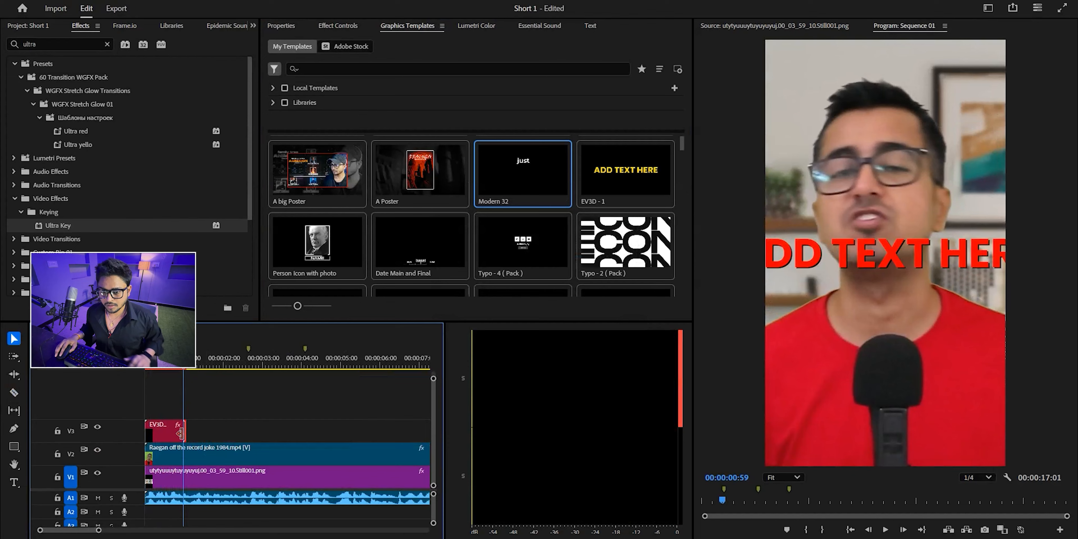
key("equal")
left_click_drag(190, 359, 122, 372)
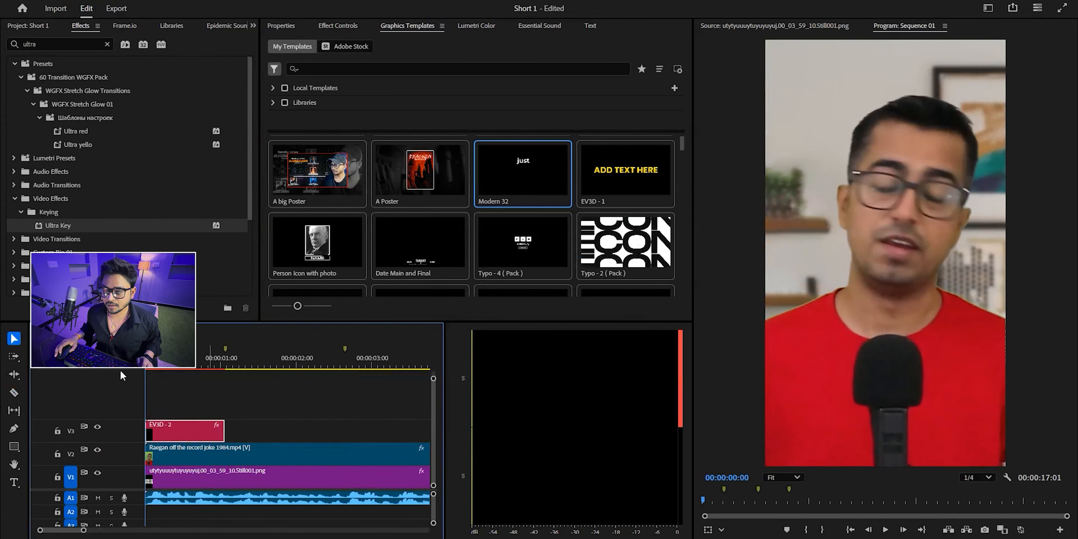
Step: Play to 00:00:00:45 and replace the EV3D - 2 title's placeholder text with "1984"
key("space")
left_click(338, 26)
left_click(277, 85)
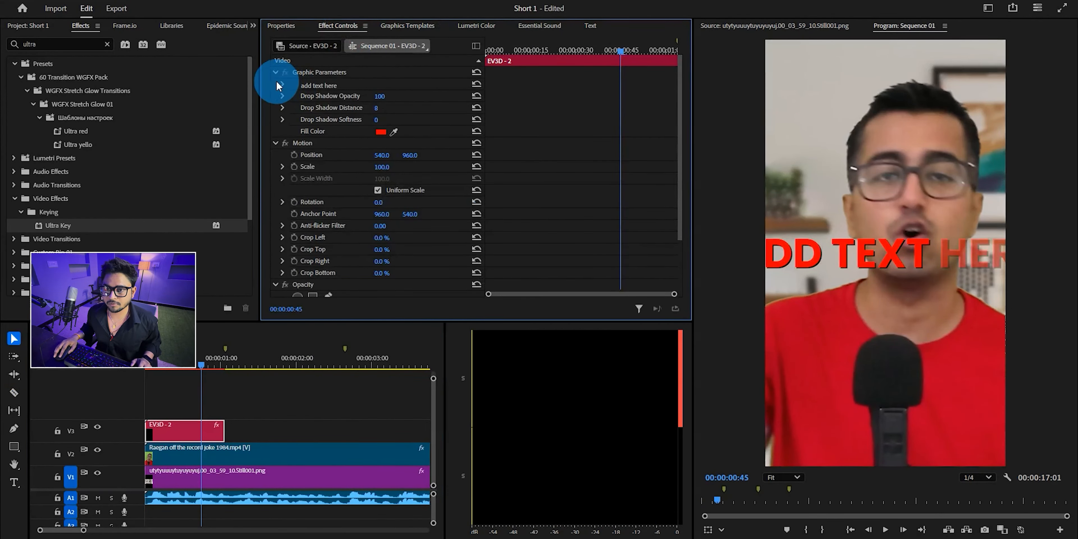
left_click(282, 85)
left_click(318, 97)
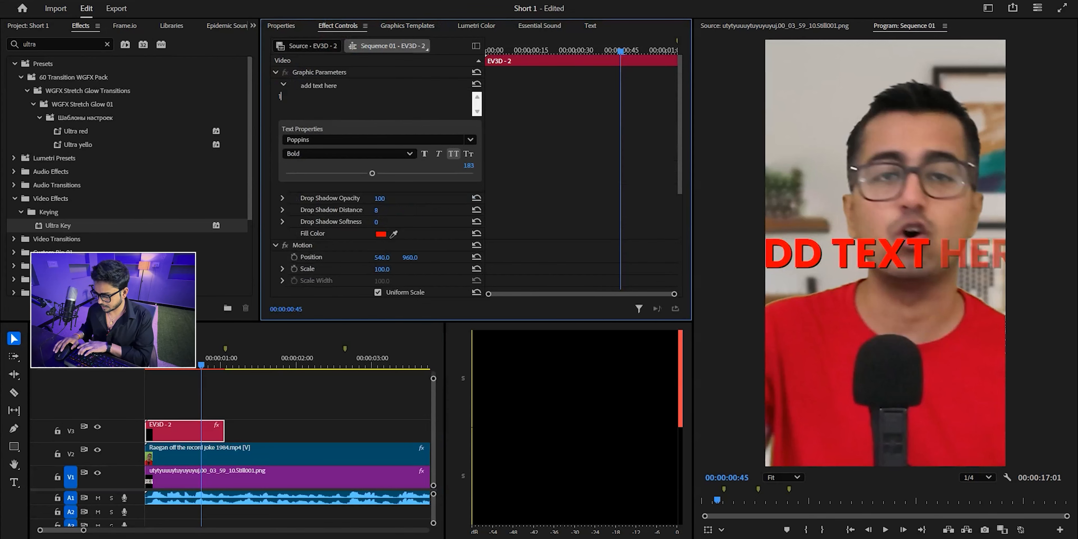
left_click(318, 96)
type("1984")
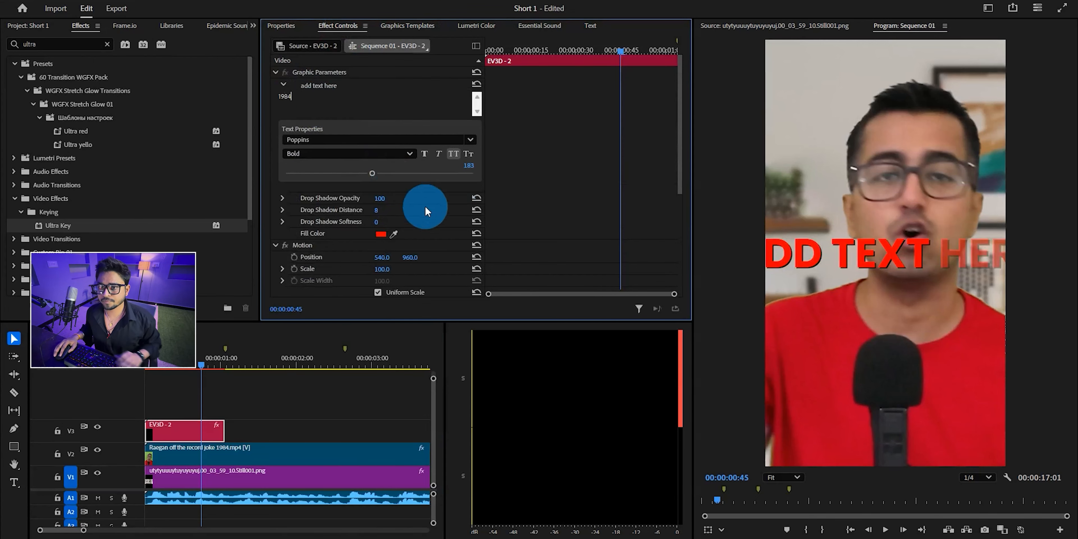
left_click(426, 210)
Step: Change the 1984 title's fill color to white
left_click(381, 234)
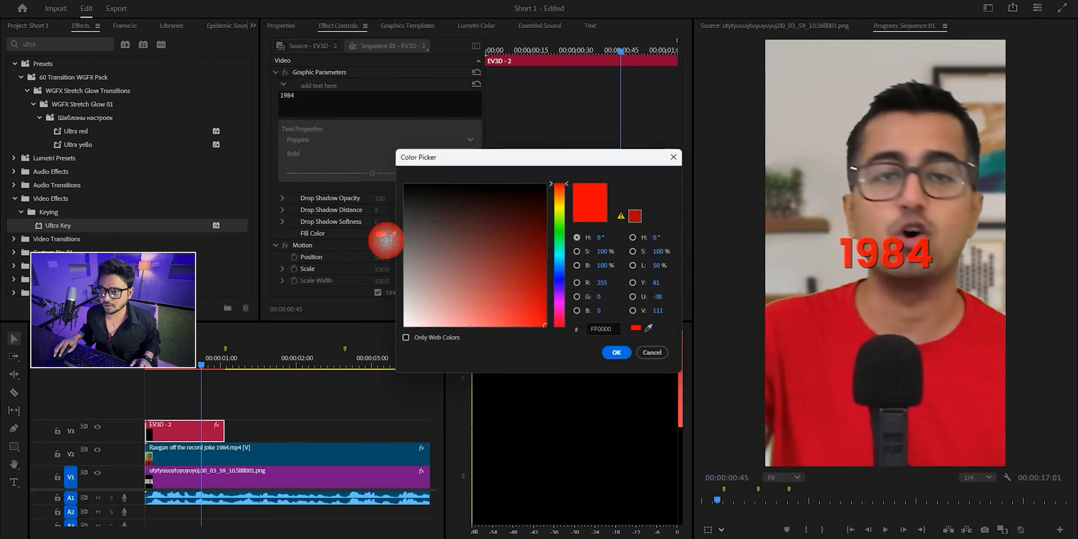
left_click(616, 353)
left_click(924, 243)
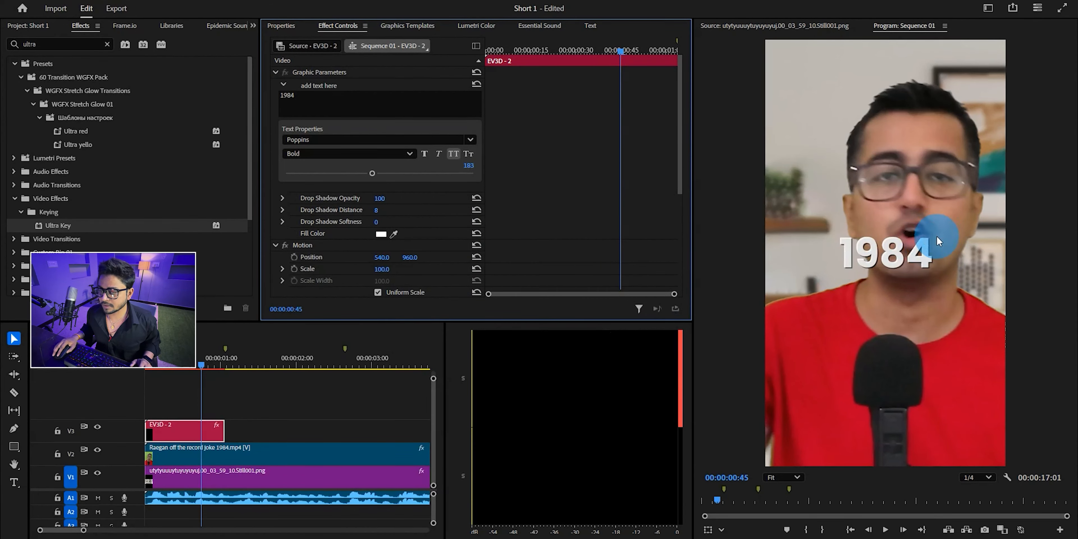
Step: Set the 1984 title's font to Montserrat in the Black style
left_click(363, 131)
left_click(344, 141)
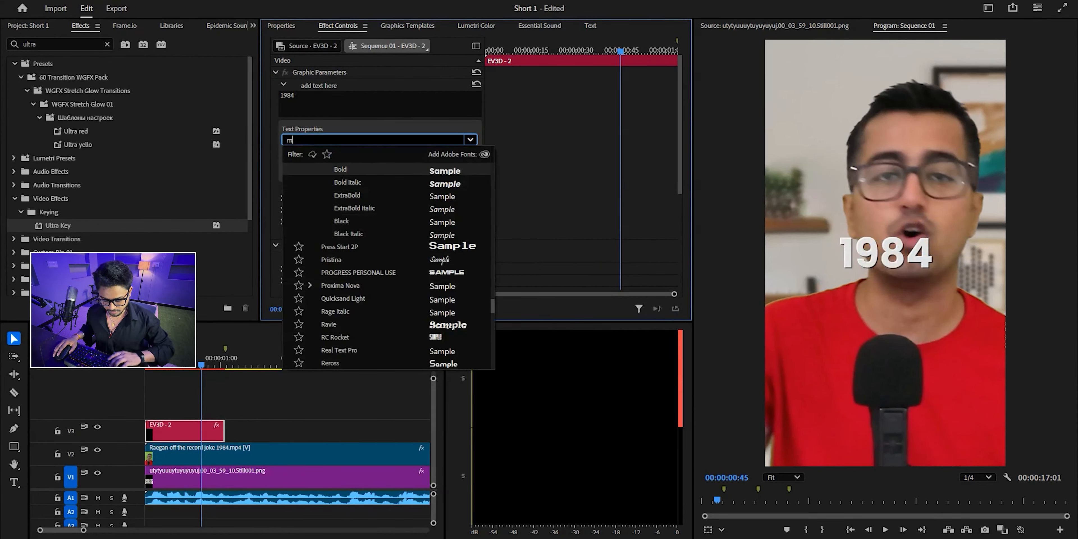
type("mont")
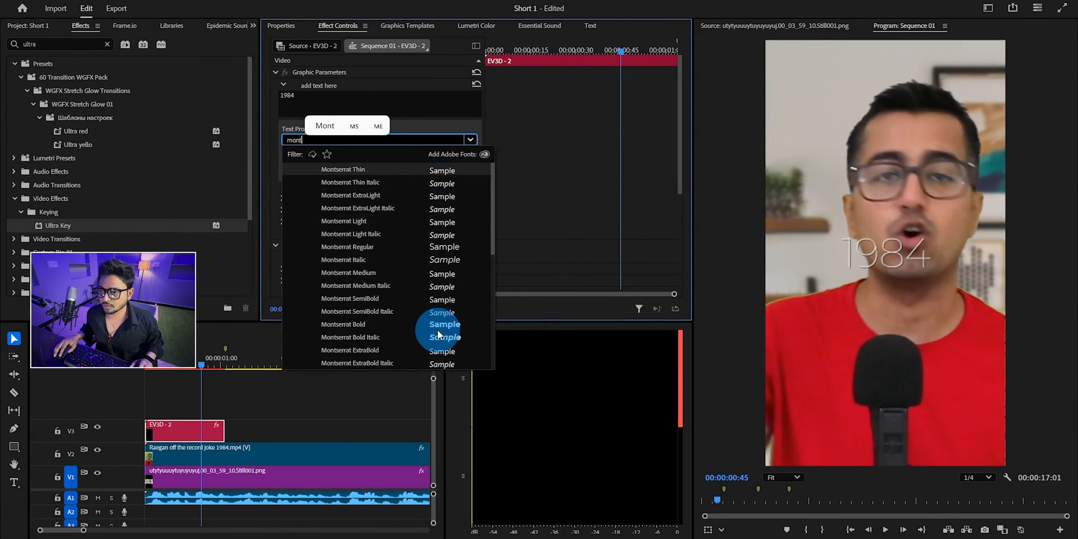
left_click(443, 328)
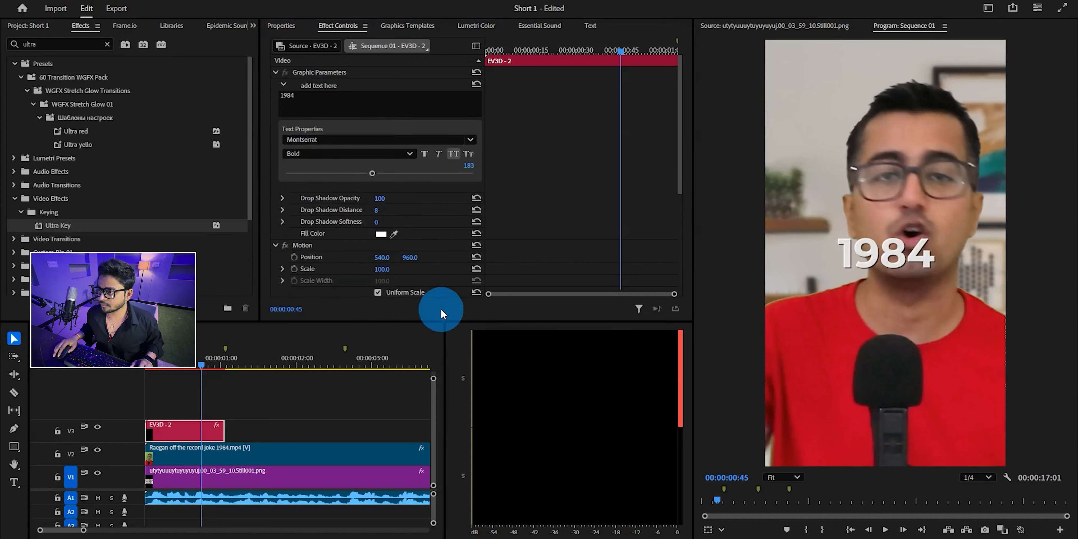
left_click(314, 155)
left_click(311, 392)
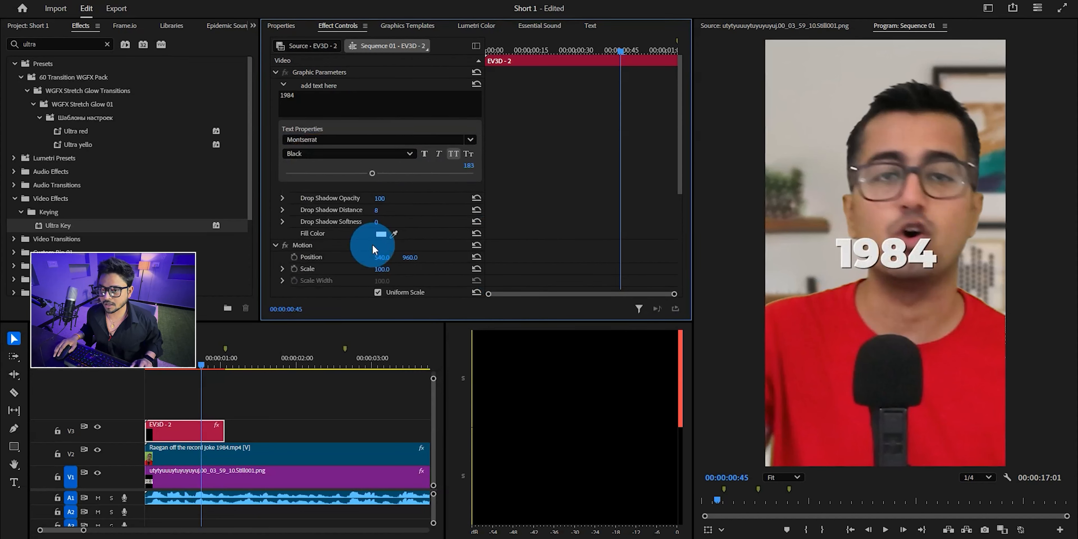
Step: Play the 1984 title through to 00:00:01:03 and save the project
key("space")
key("space")
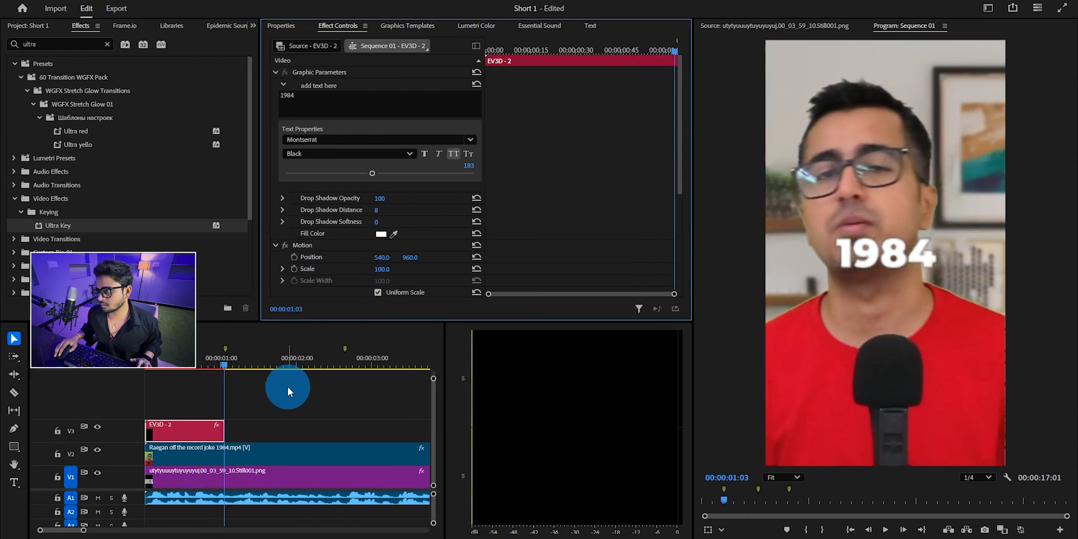
key("ctrl+s")
Step: Rate-stretch the V3 title clip to 230.16% speed ending at the first marker, and save with the playhead at 00:00:00:29
mouse_move(223, 430)
left_mouse_down()
mouse_move(366, 428)
mouse_move(203, 437)
mouse_move(223, 435)
left_mouse_up()
key("b")
key("v")
left_click(258, 420)
left_click(182, 352)
left_click(183, 428)
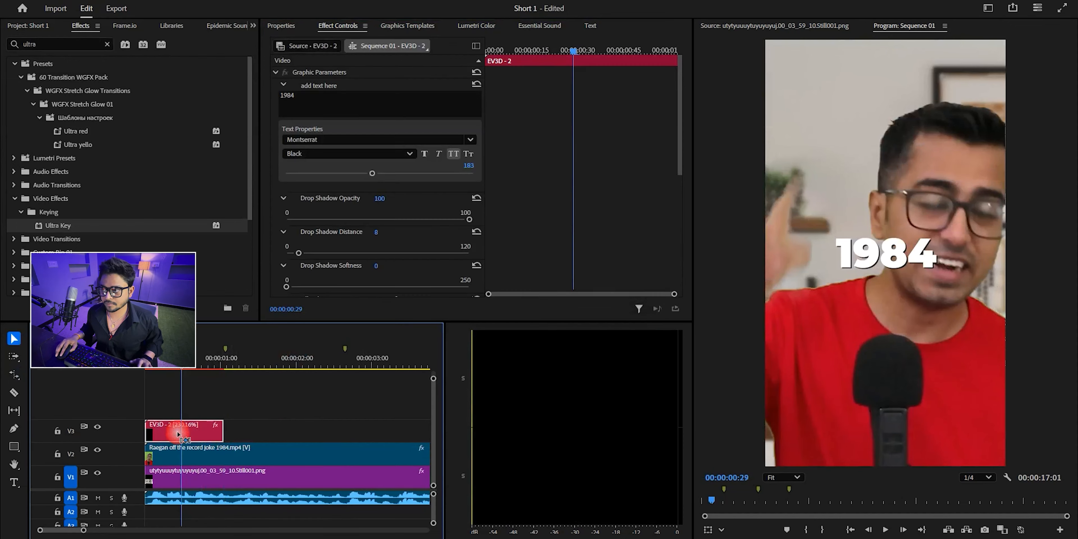
key("ctrl+s")
Step: Move the 1984 title above the speaker's head to position 540, 135 and set its scale to 79
left_click(326, 96)
scroll(318, 222, "down", 3)
left_click(309, 243)
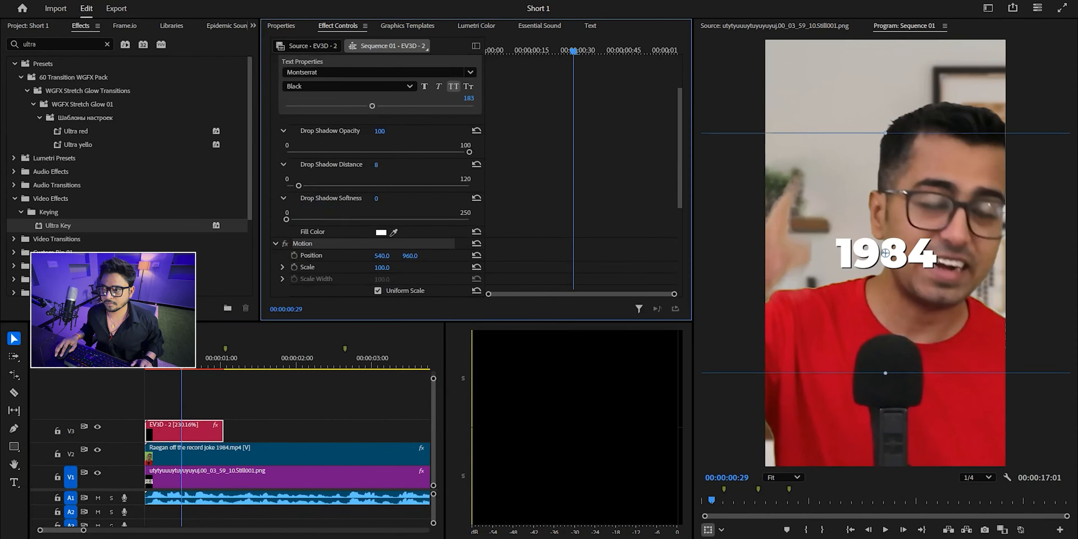
left_click_drag(410, 257, 65, 257)
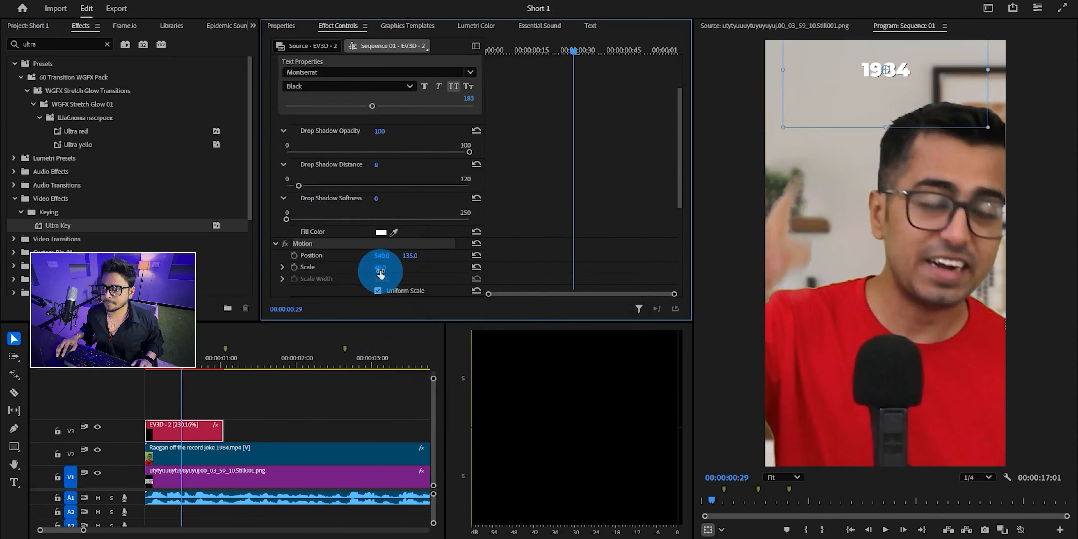
left_click_drag(380, 267, 393, 267)
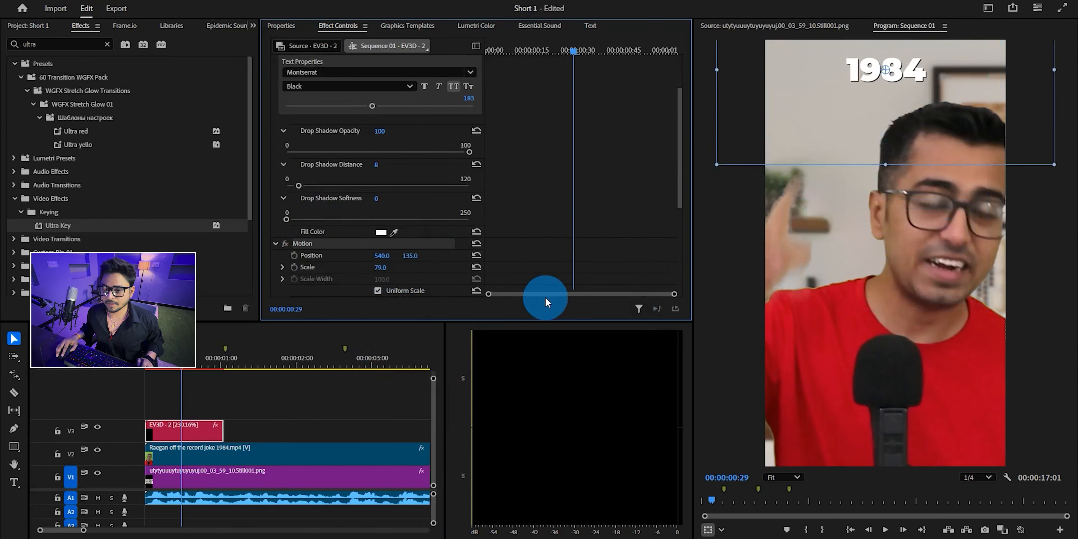
Step: Duplicate the 1984 title clip onto V4 and apply the Glow 80 40 preset to the copy
left_click_drag(195, 422, 194, 411)
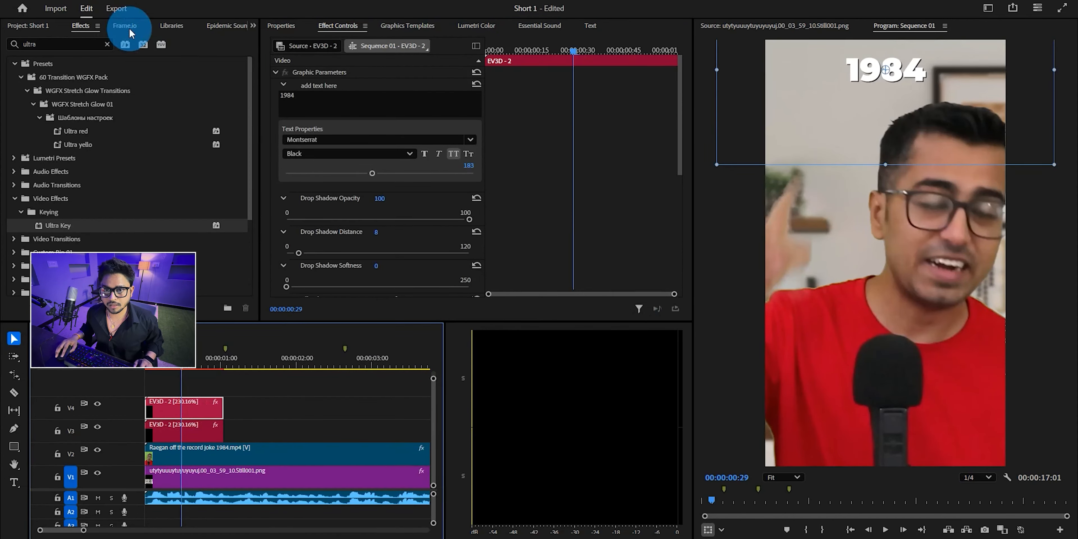
left_click_drag(54, 44, 1, 82)
type("glow")
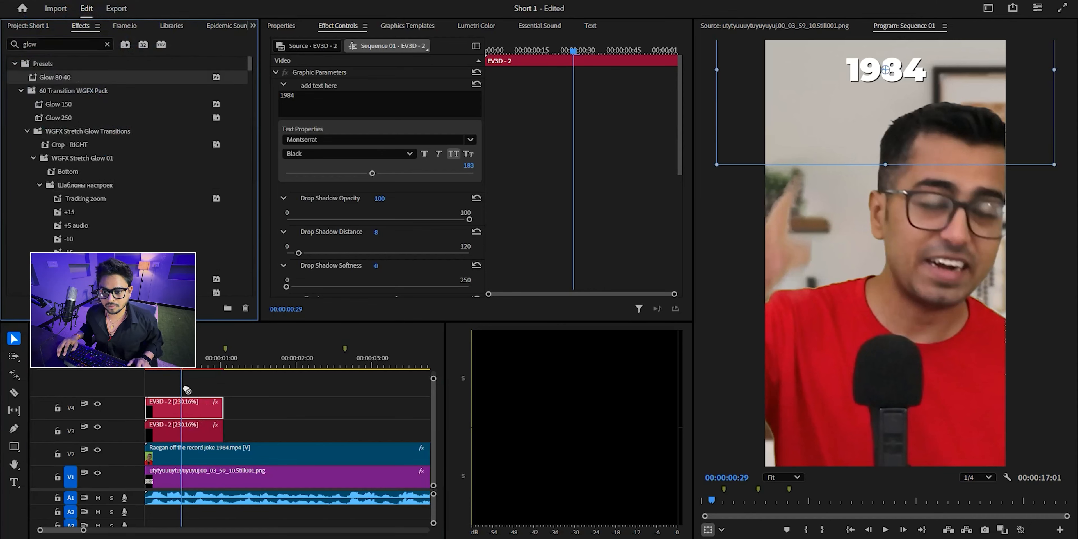
Step: Examine the opacity, blend mode and Gaussian Blur settings of the glow preset on the V4 title copy
scroll(415, 224, "down", 5)
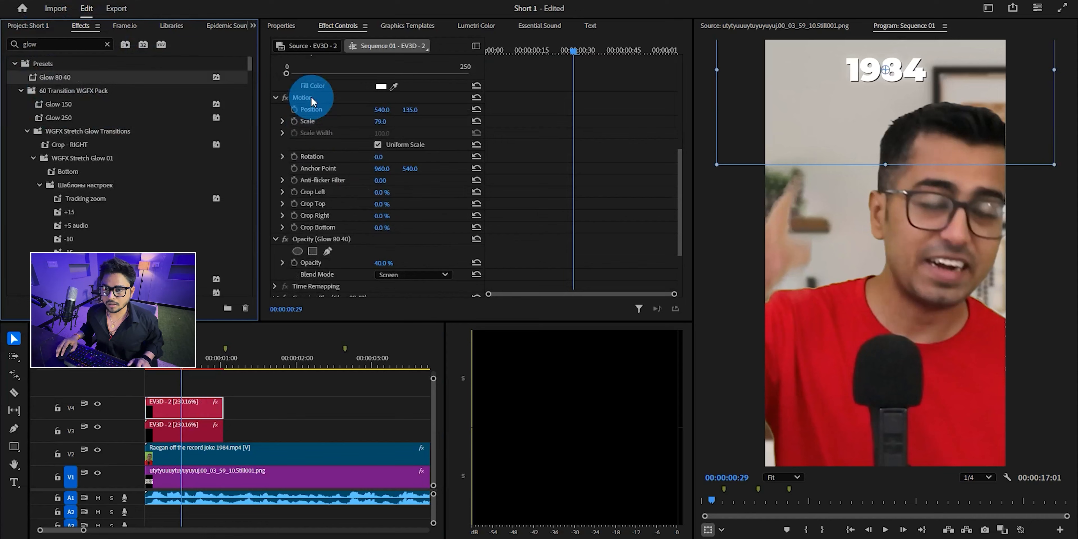
left_click(333, 103)
scroll(372, 205, "down", 3)
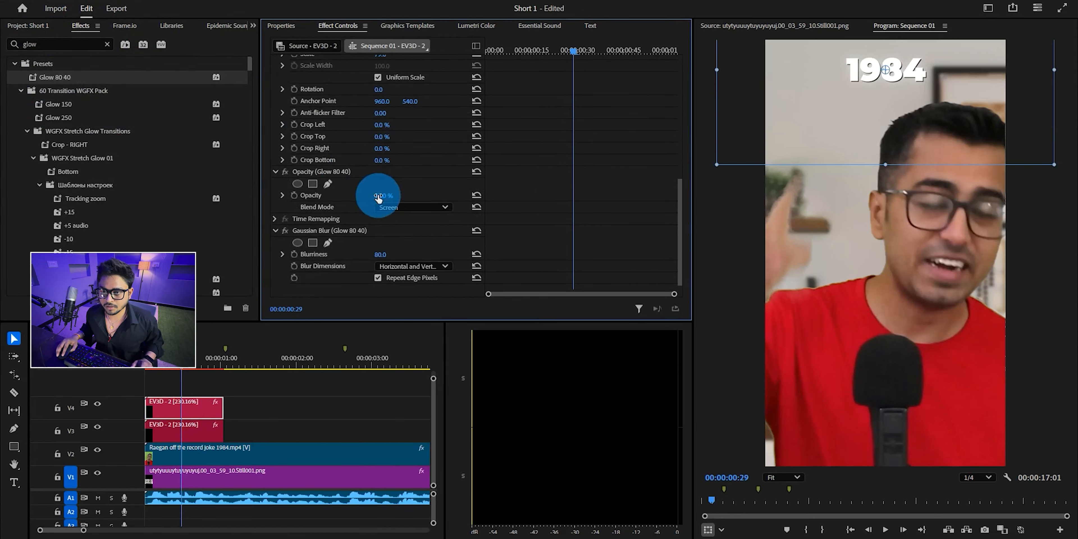
left_click(287, 164)
left_click(382, 196)
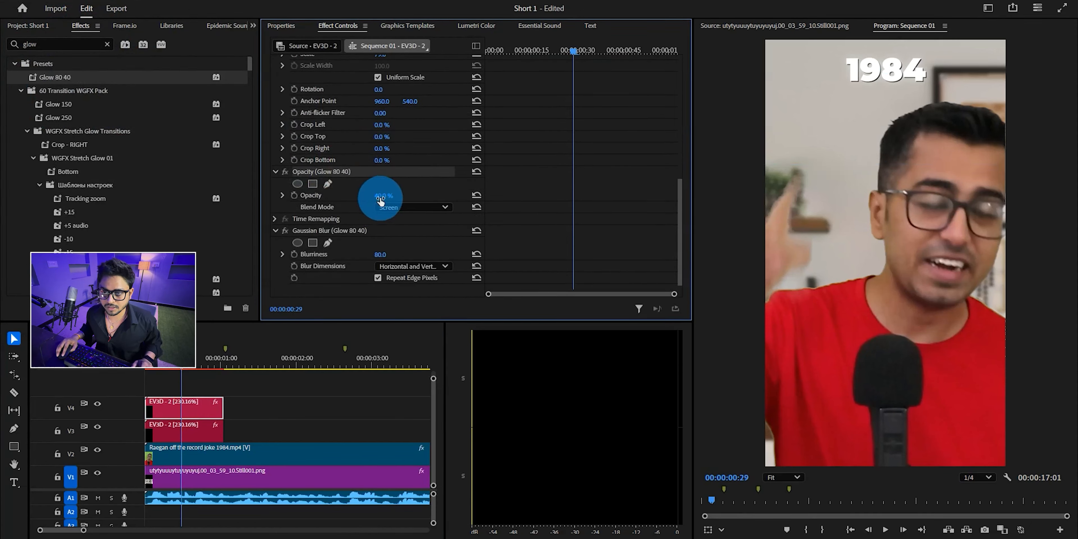
left_click(330, 229)
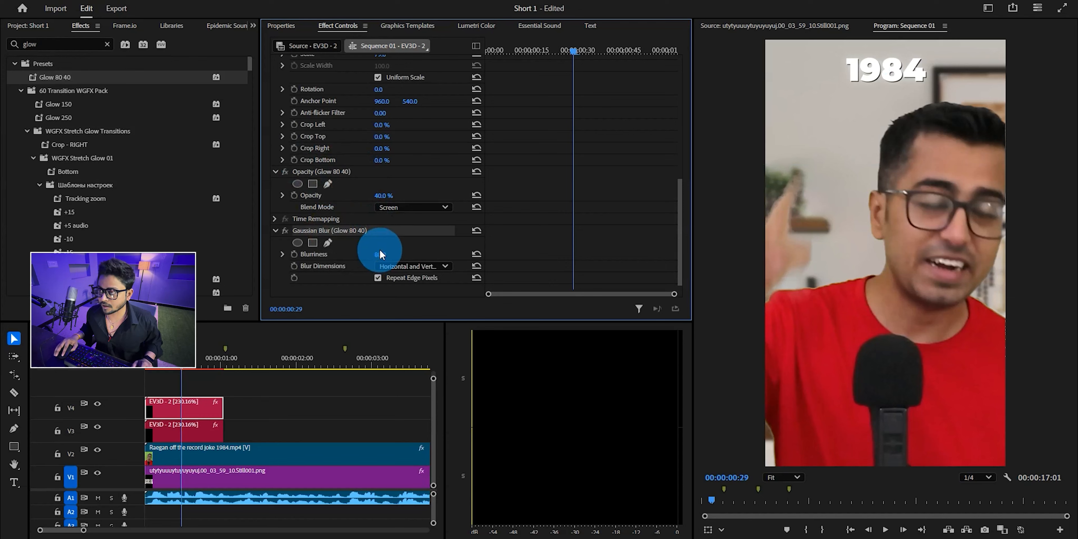
Step: Deselect the title copy, save the project and play the glowing title from the sequence start to 00:00:00:49
left_click(288, 418)
key("ctrl+s")
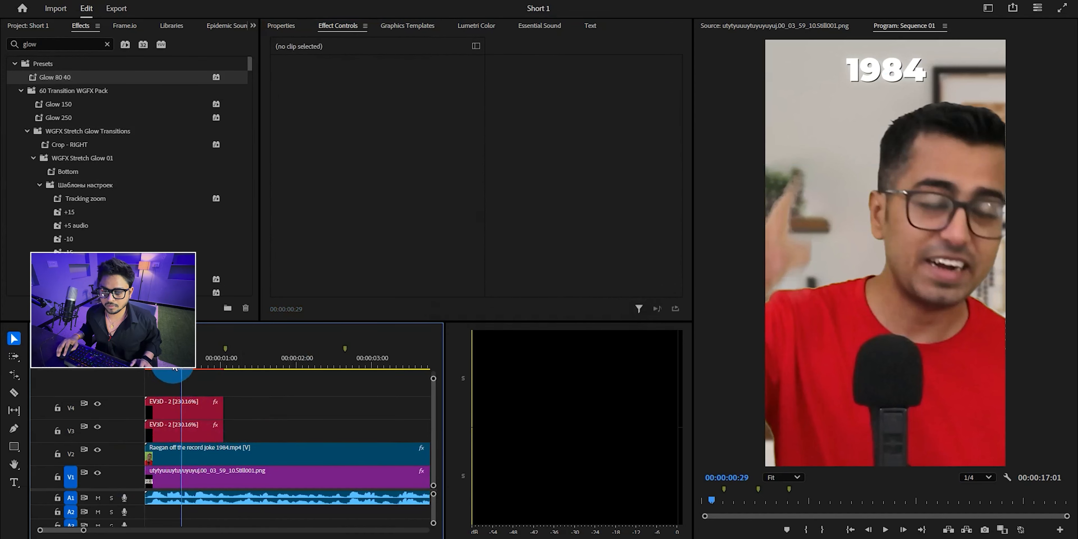
left_click_drag(170, 366, 97, 378)
key("space")
key("space")
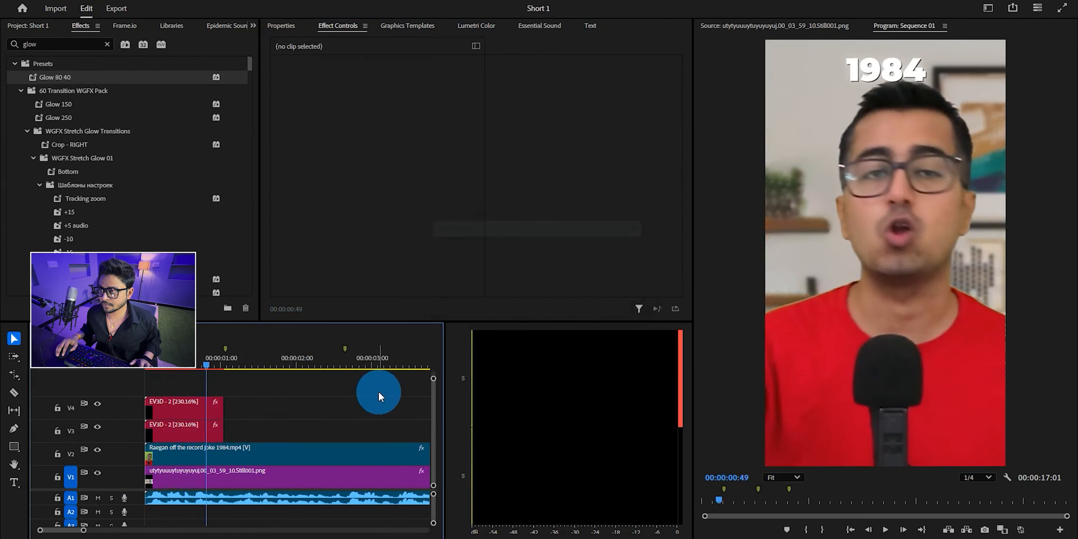
Step: Extend both 1984 title clips on V3 and V4 to end at the first marker, 00:00:01:04
key("space")
key("space")
key("equal")
key("equal")
key("equal")
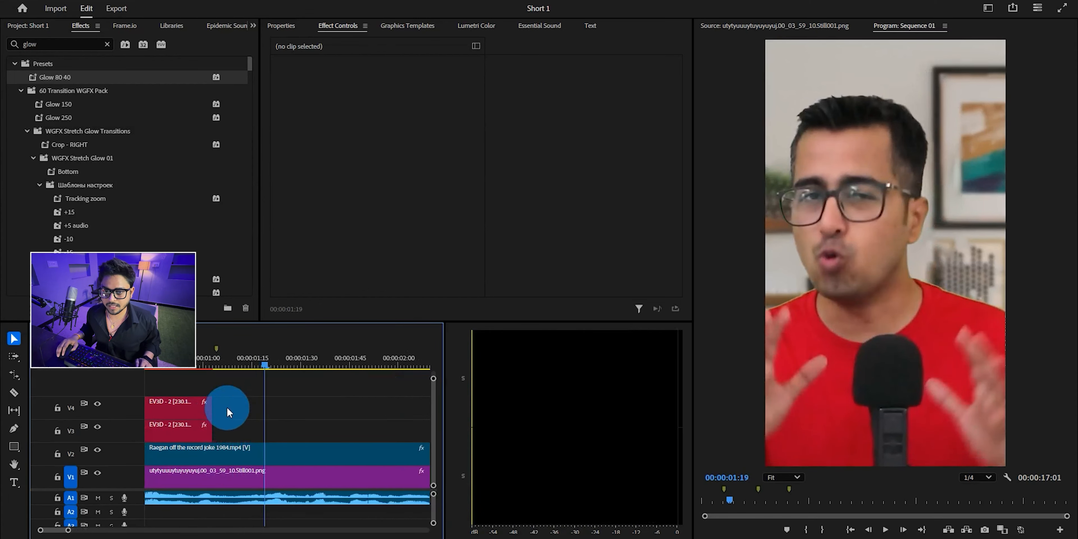
scroll(197, 403, "up", 2)
left_click_drag(294, 358, 281, 426)
left_click_drag(288, 422, 302, 420)
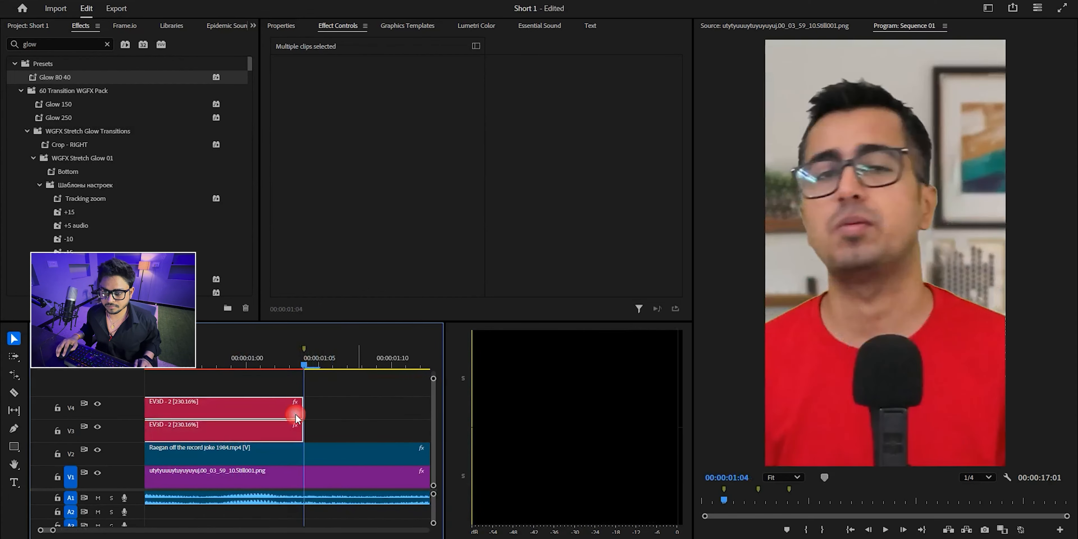
left_click(358, 404)
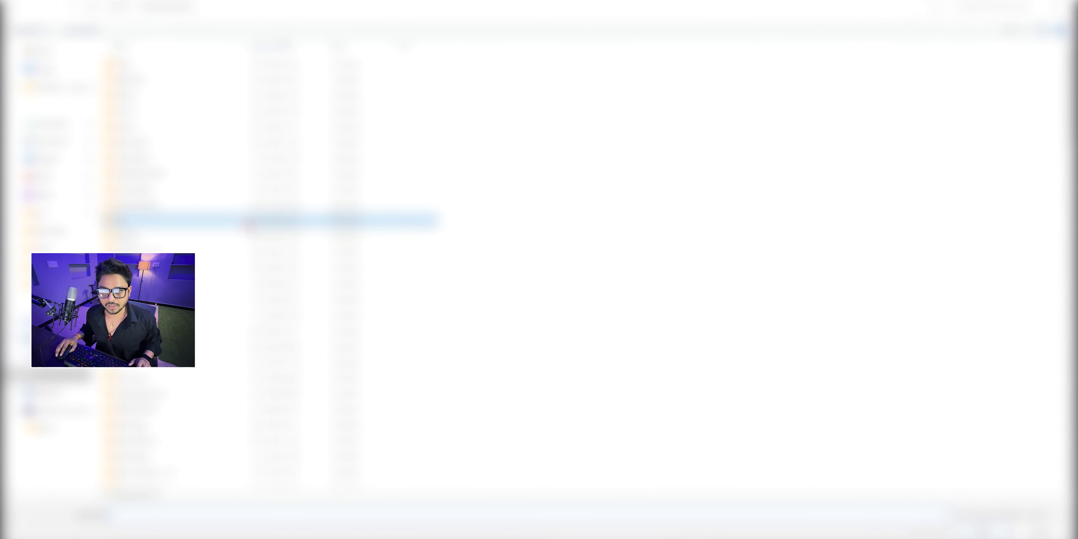
Step: Import the Film Burn_08.mov transition clip into the project
left_click(249, 224)
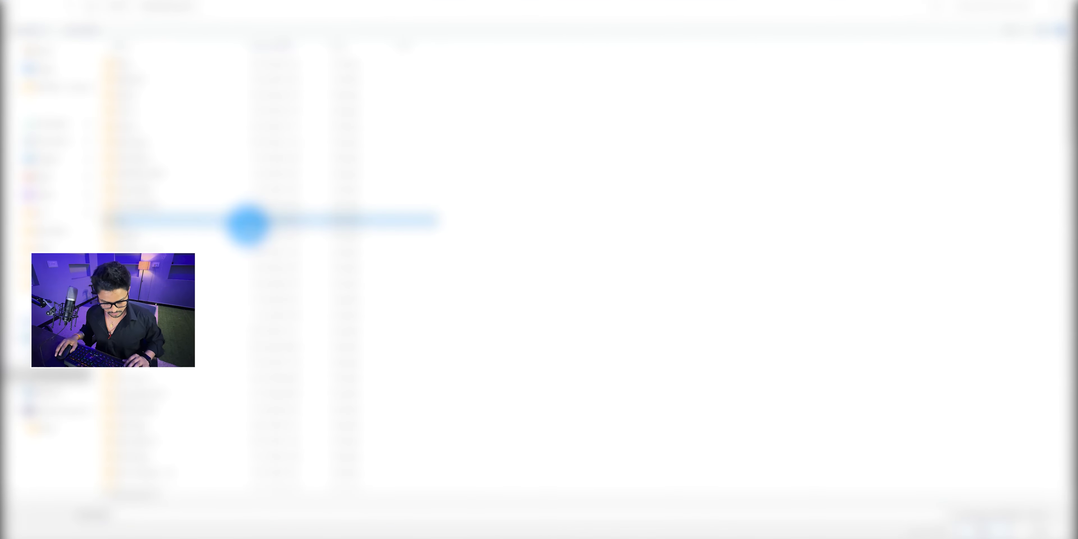
key("e")
key("e")
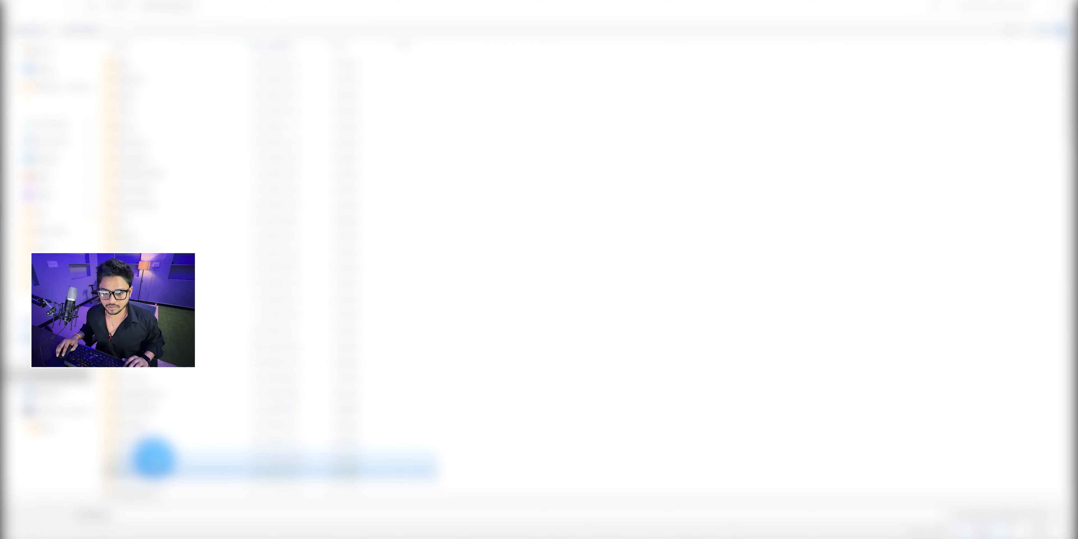
double_click(152, 472)
left_click(156, 96)
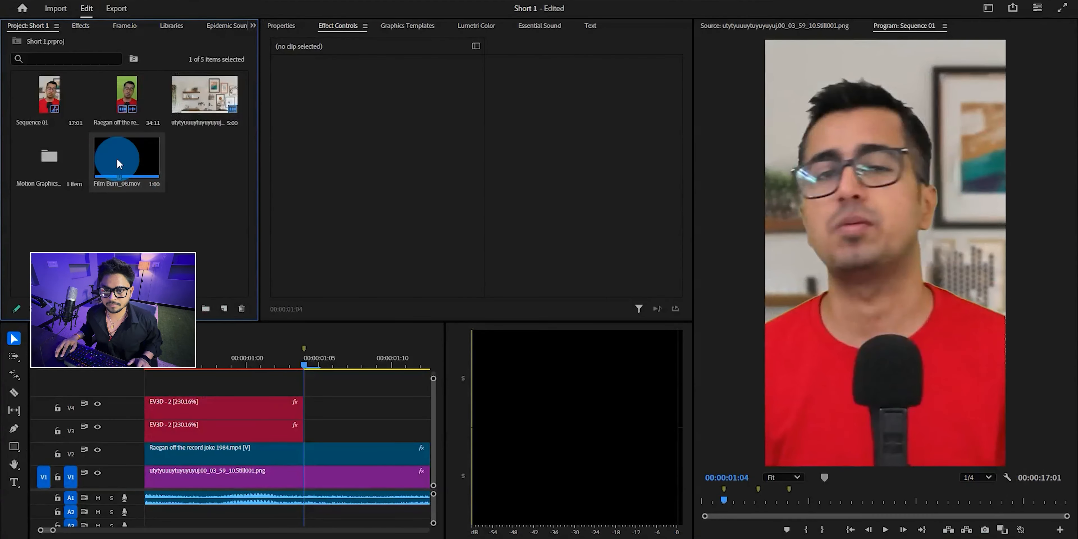
Step: Place the Film Burn_08.mov clip on V5 over the end of the titles, with its white flash at 00:00:01:04, and save the project
left_click_drag(126, 156, 199, 382)
mouse_move(317, 390)
left_mouse_down()
mouse_move(277, 389)
mouse_move(342, 389)
mouse_move(322, 392)
left_mouse_up()
scroll(277, 388, "down", 3)
left_click(297, 401)
left_click(295, 390)
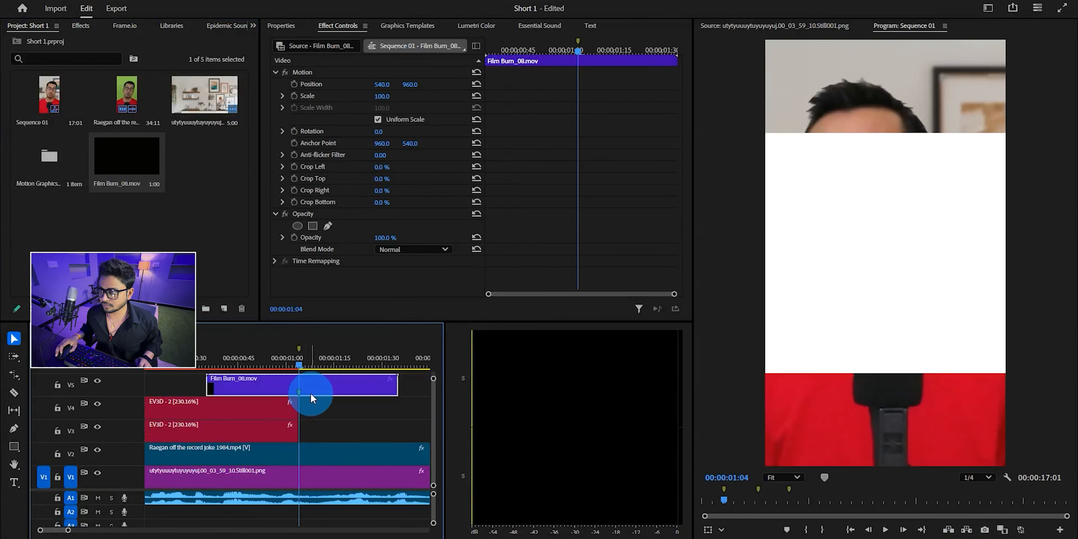
key("ctrl+s")
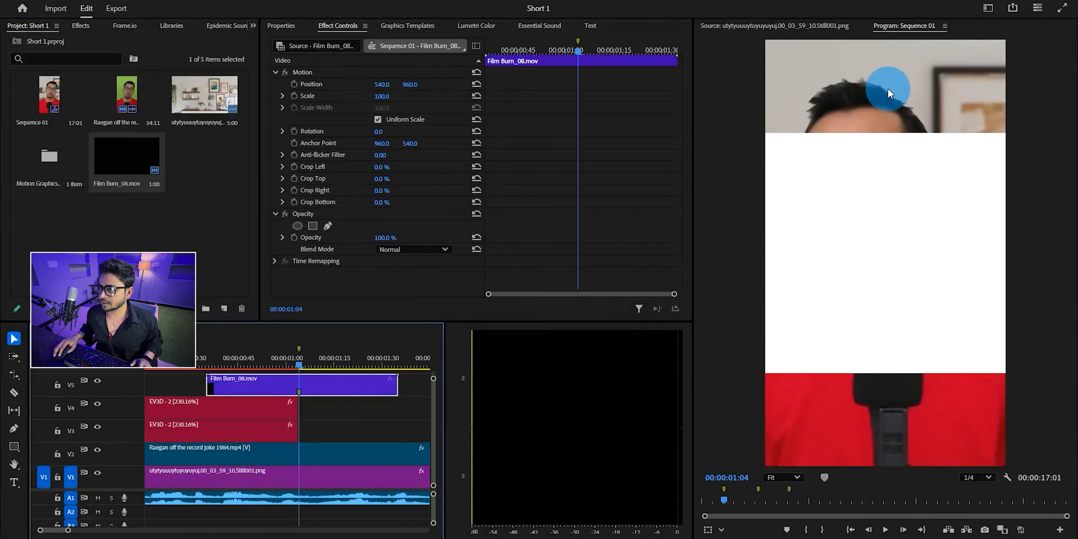
Step: Rotate the film burn clip 90°, set its blend mode to Screen, and save the project
left_click(377, 132)
key("Return")
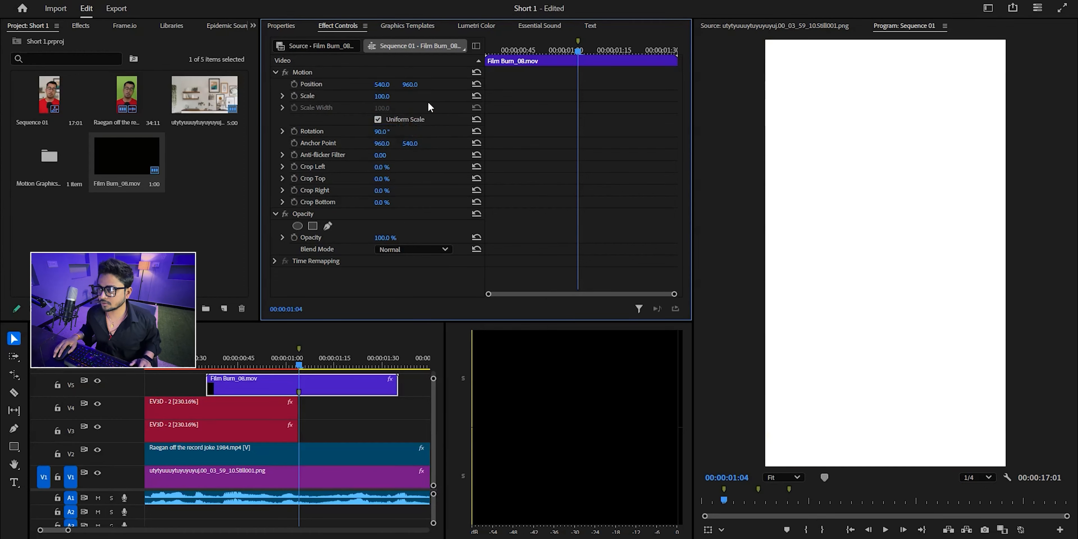
left_click(415, 249)
left_click(405, 366)
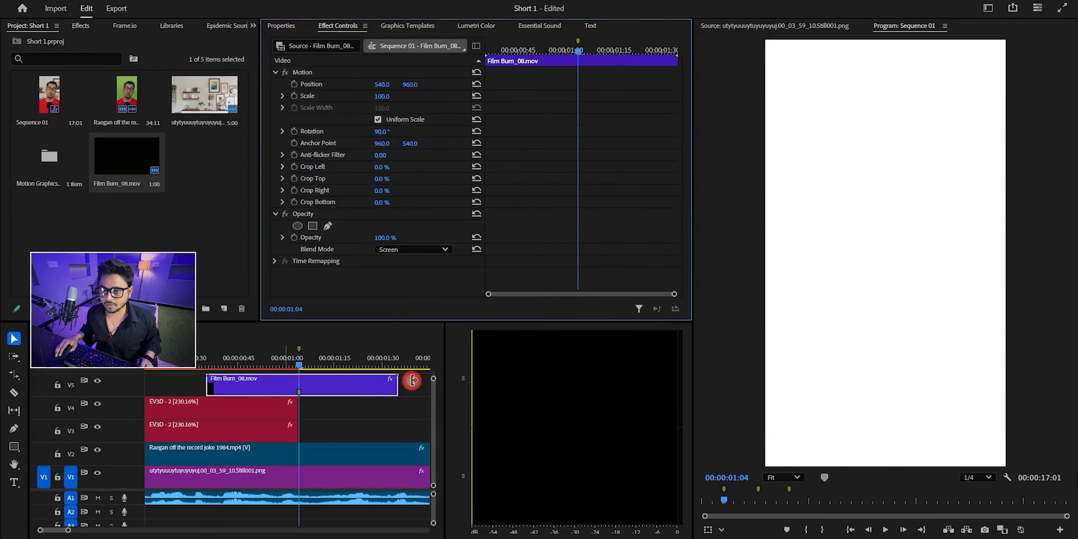
scroll(180, 364, "down", 3)
scroll(281, 378, "down", 2)
key("ctrl+s")
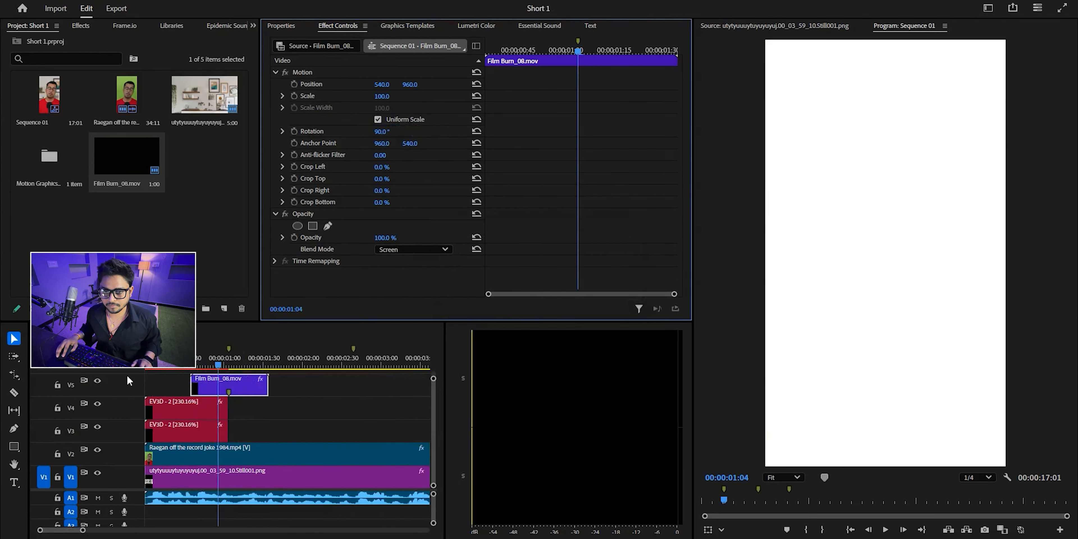
Step: Play the sequence from the start through the film burn transition and view the whole timeline enlarged
left_click_drag(158, 362, 25, 394)
key("space")
left_click(327, 411)
scroll(327, 411, "down", 1)
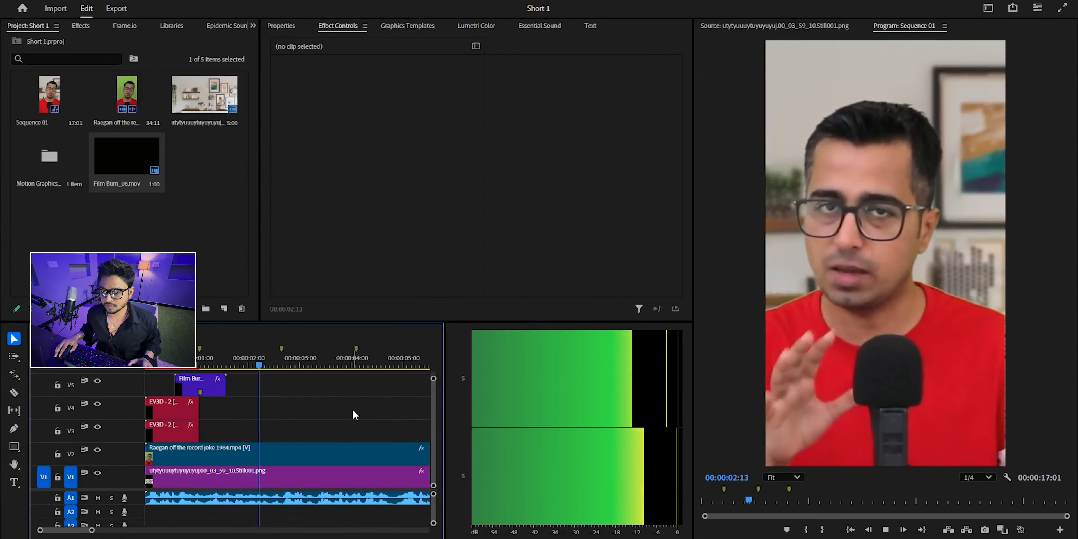
key("grave")
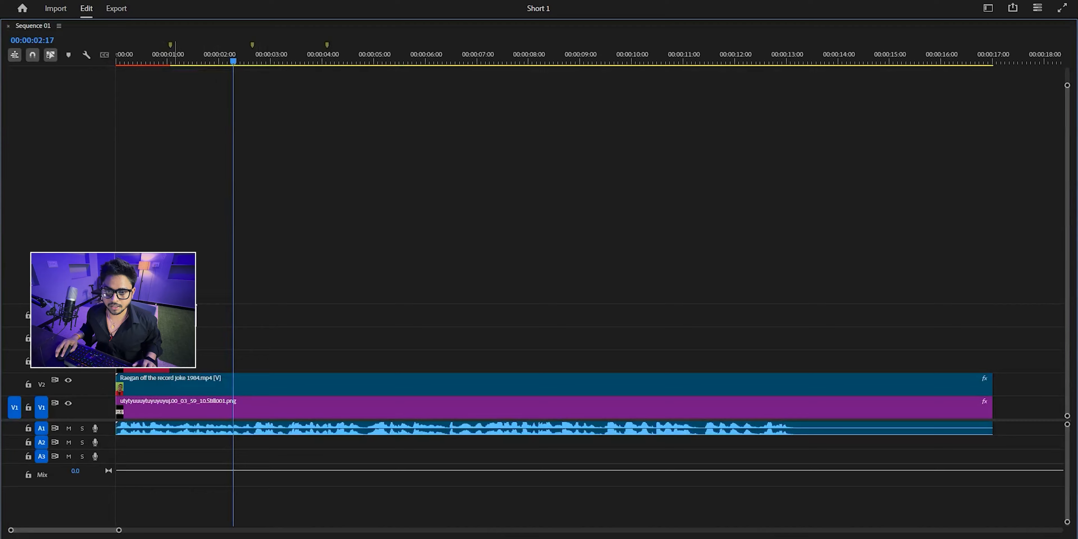
key("grave")
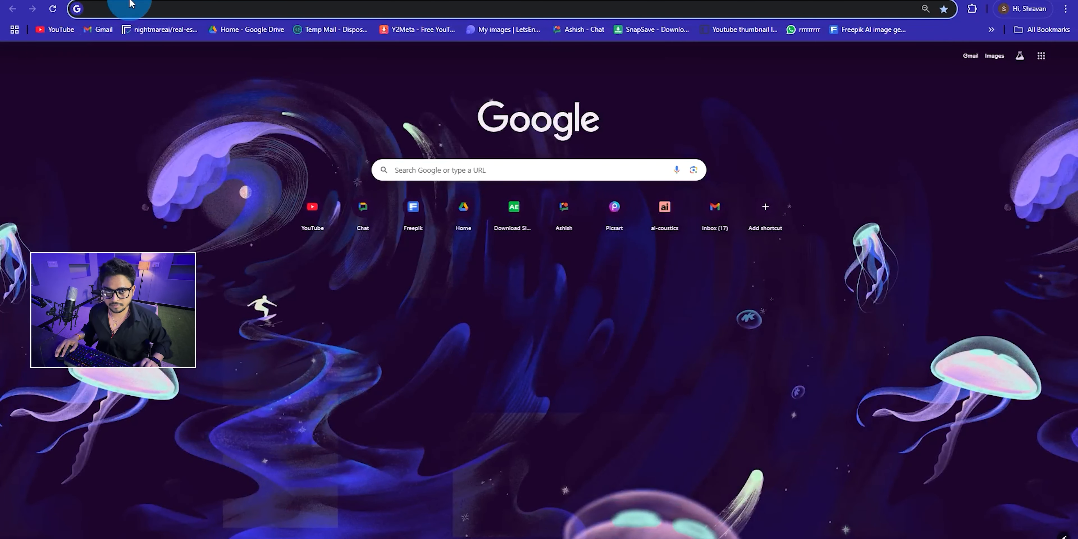
Step: Switch to the web browser and search Google for "us flag"
left_click(114, 13)
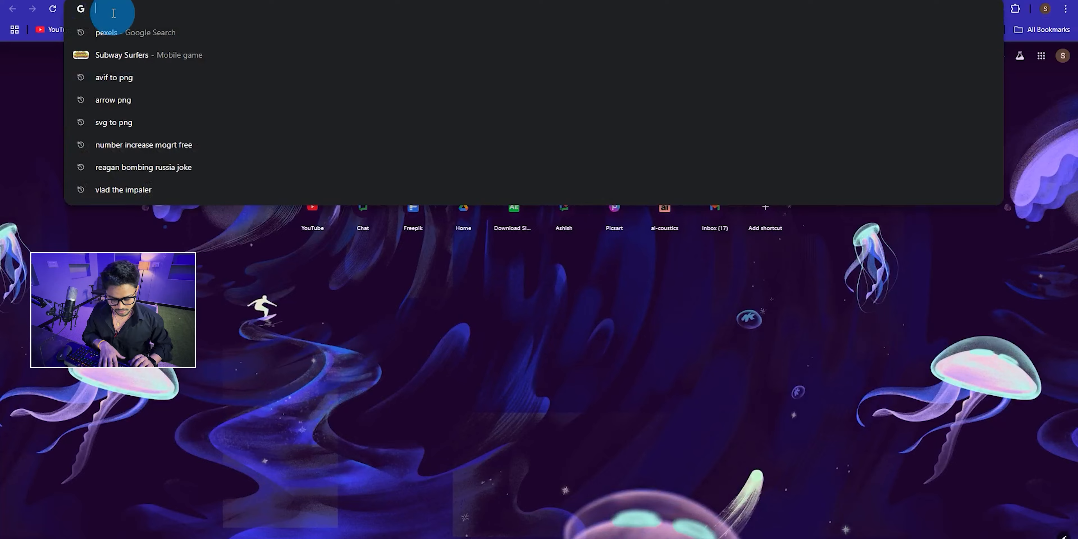
type("us flag")
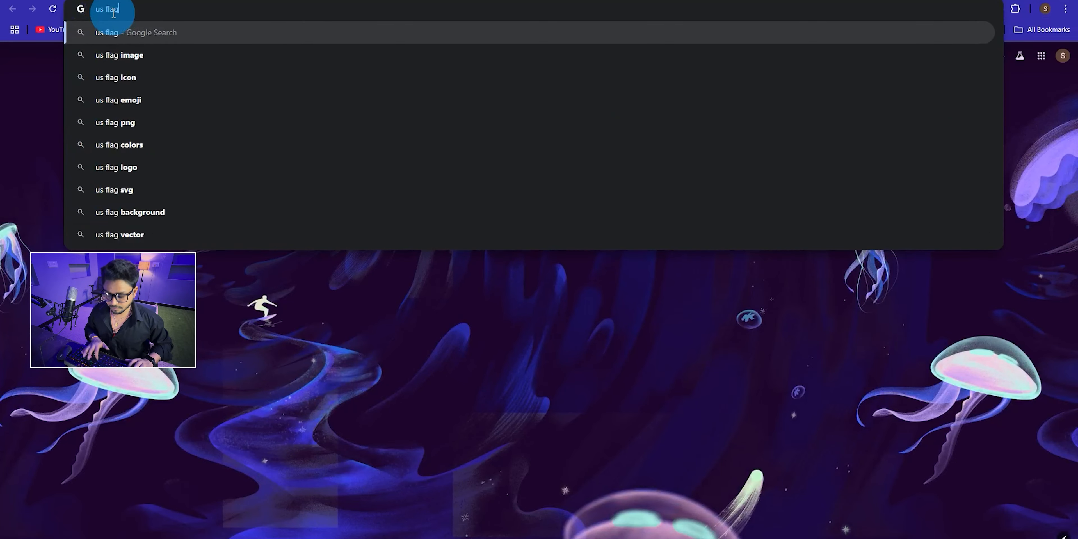
key("Return")
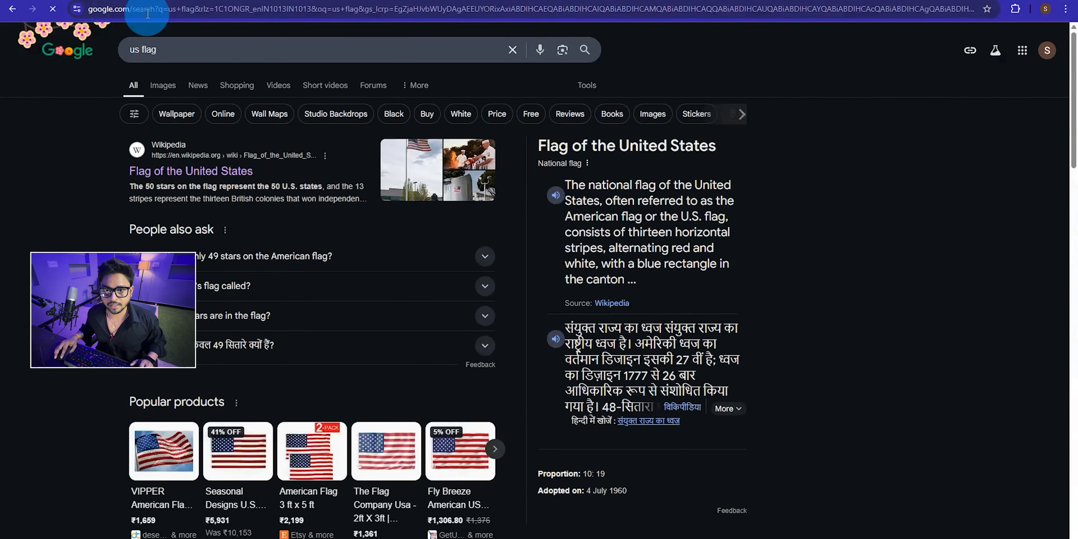
Step: Search for "soviet union flag" in a new browser tab and show the image results
key("ctrl+t")
left_click(150, 12)
type("so")
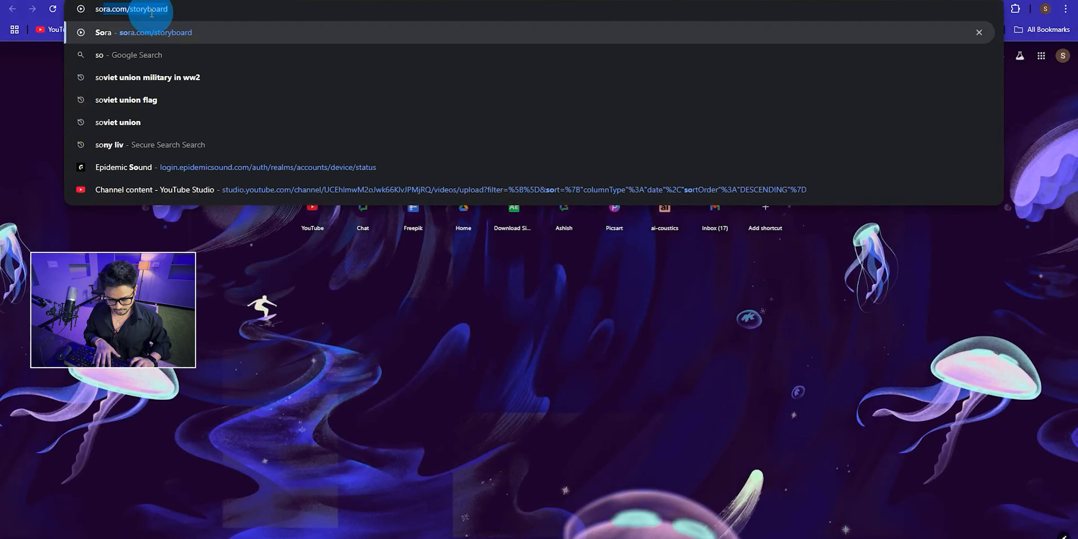
type("viet uni")
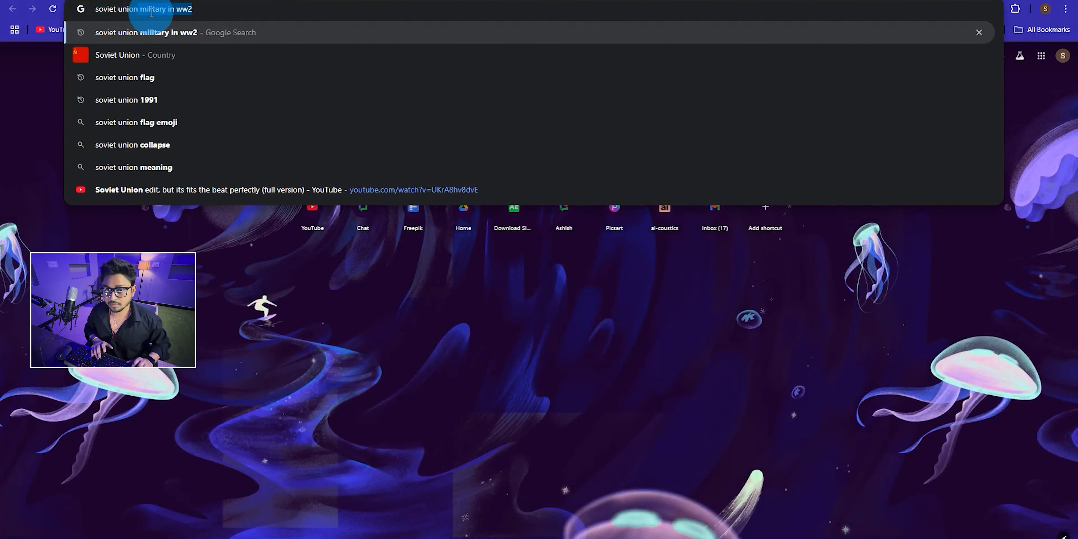
type("on flag")
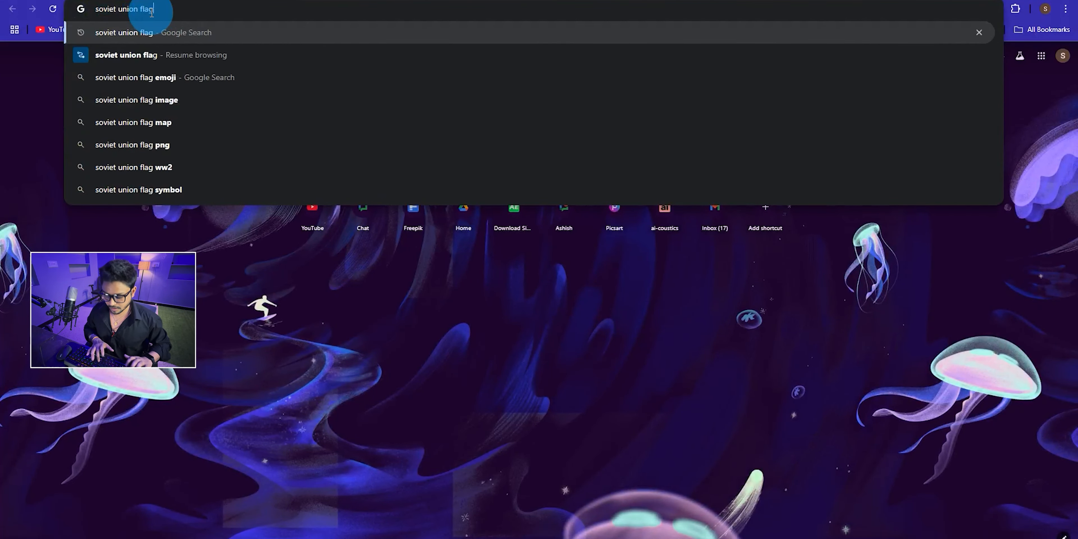
key("Return")
left_click(172, 90)
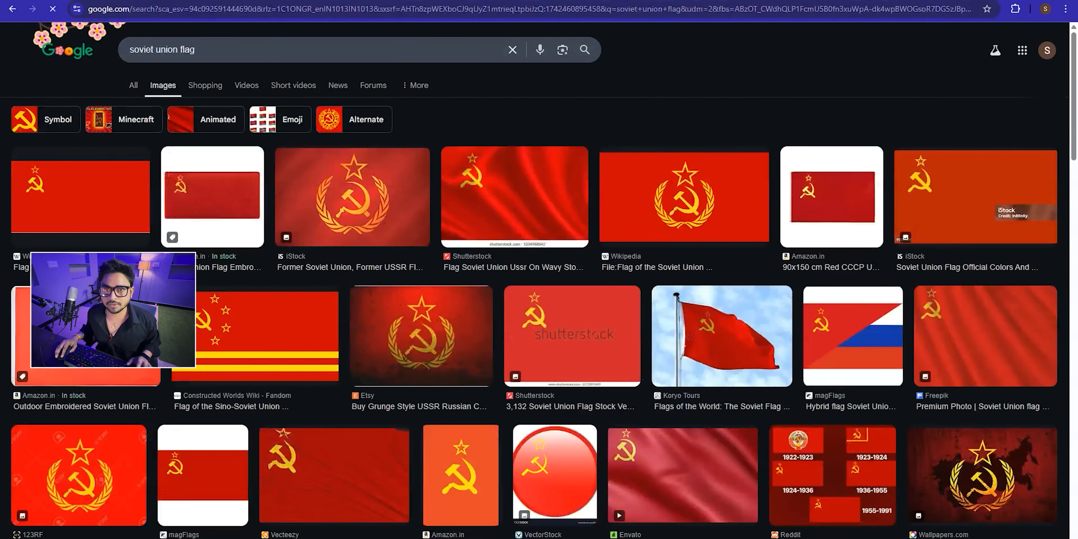
Step: Show the image results for "us flag" and save the Britannica flag image as flag-Stars-and-Stripes-May-1-1795.webp
left_click(152, 82)
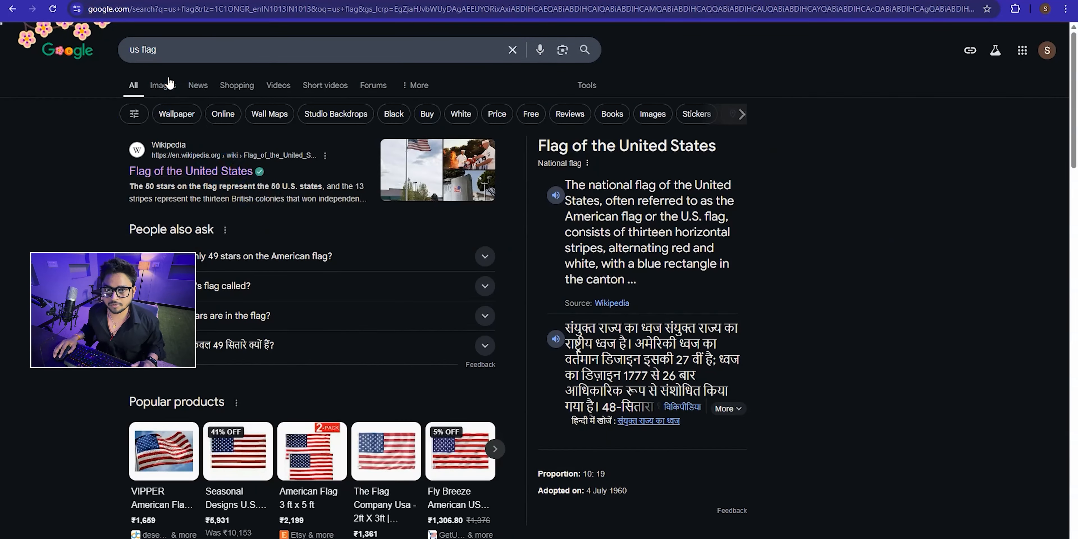
left_click(169, 83)
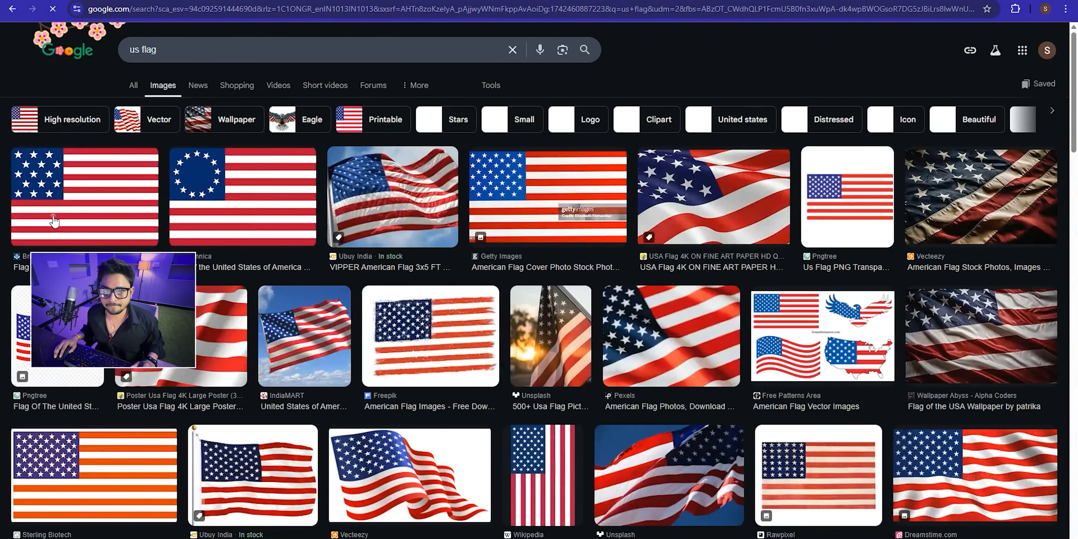
left_click(54, 221)
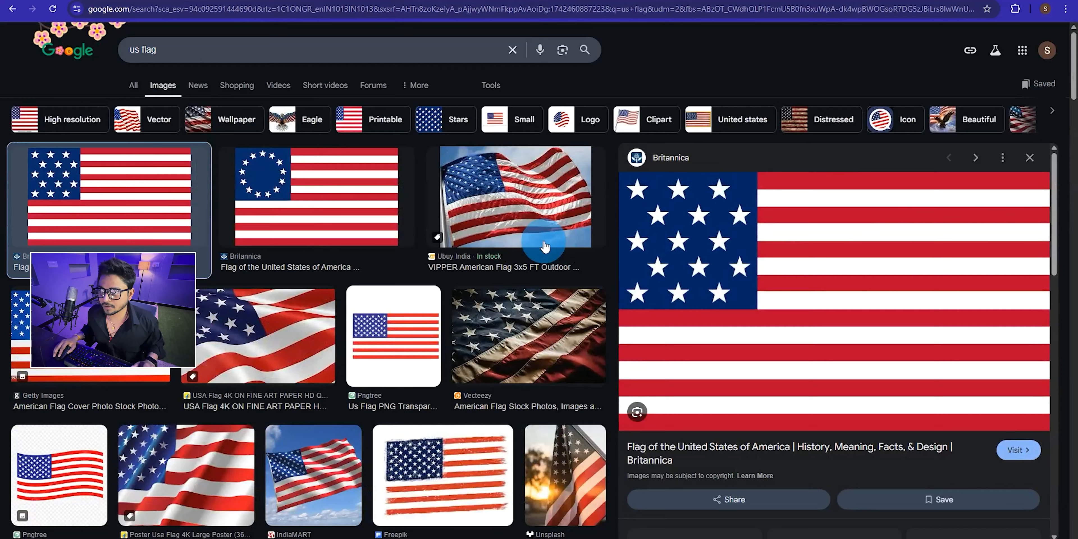
right_click(785, 272)
left_click(877, 412)
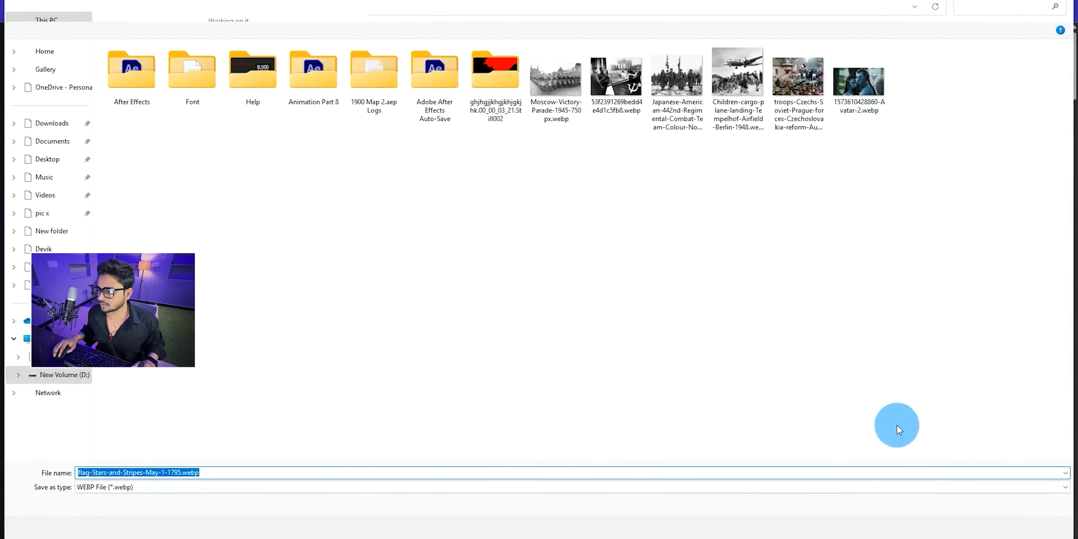
left_click(993, 527)
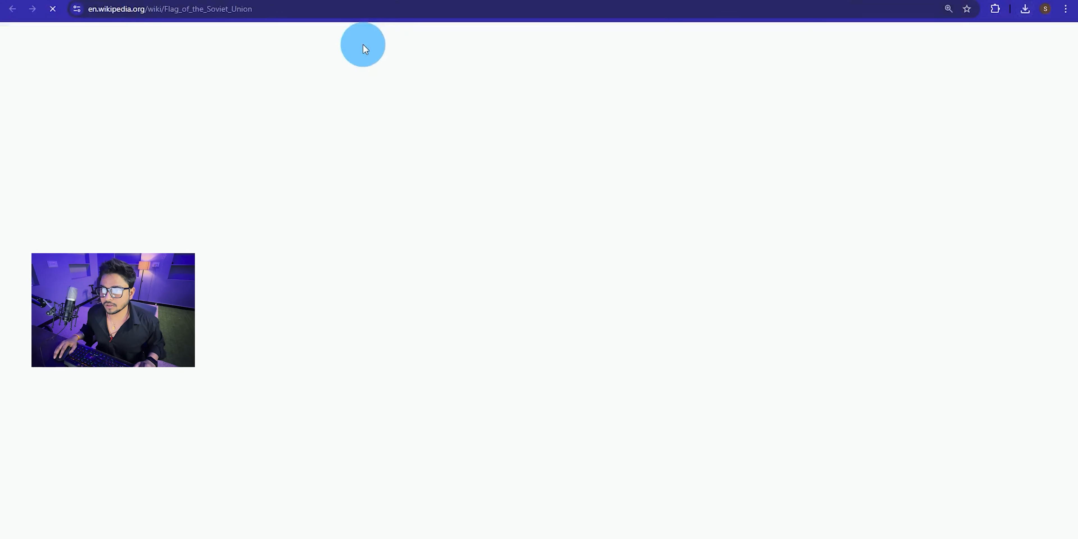
Step: Download the original 1200×600 px Soviet Union flag file from its Wikipedia article and check it in the download history
left_click(698, 415)
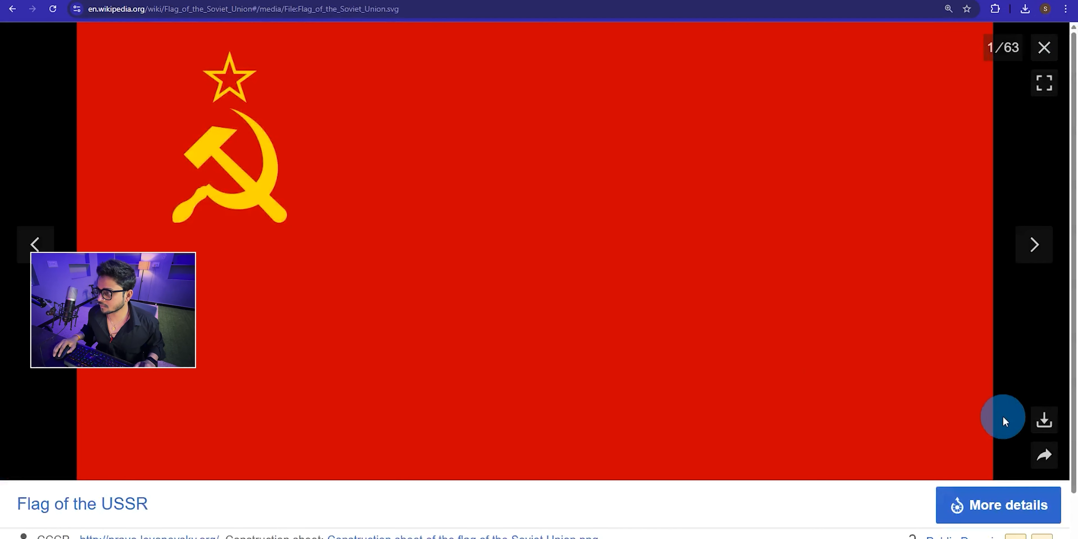
left_click(1044, 424)
left_click(937, 230)
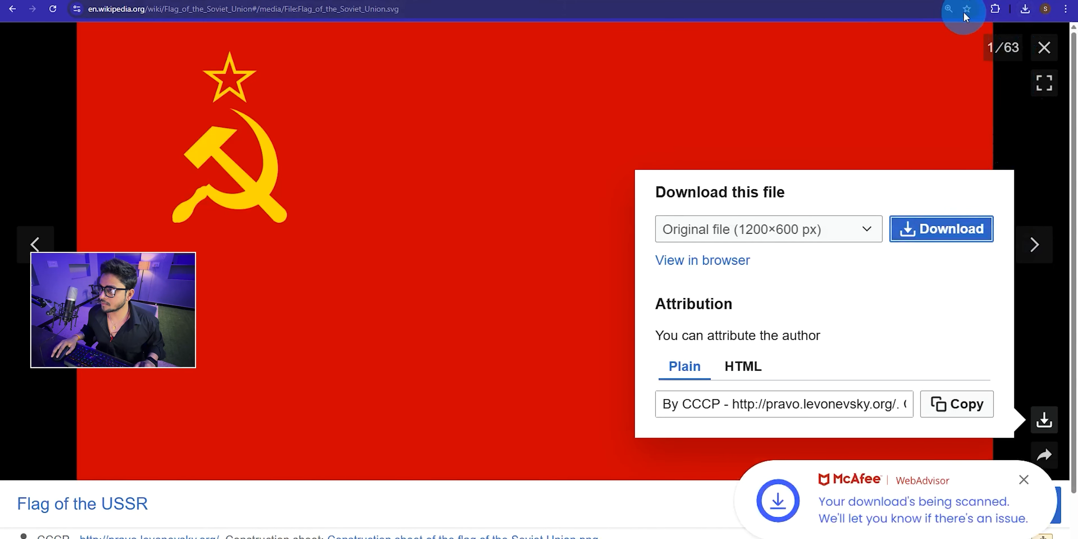
left_click(1025, 9)
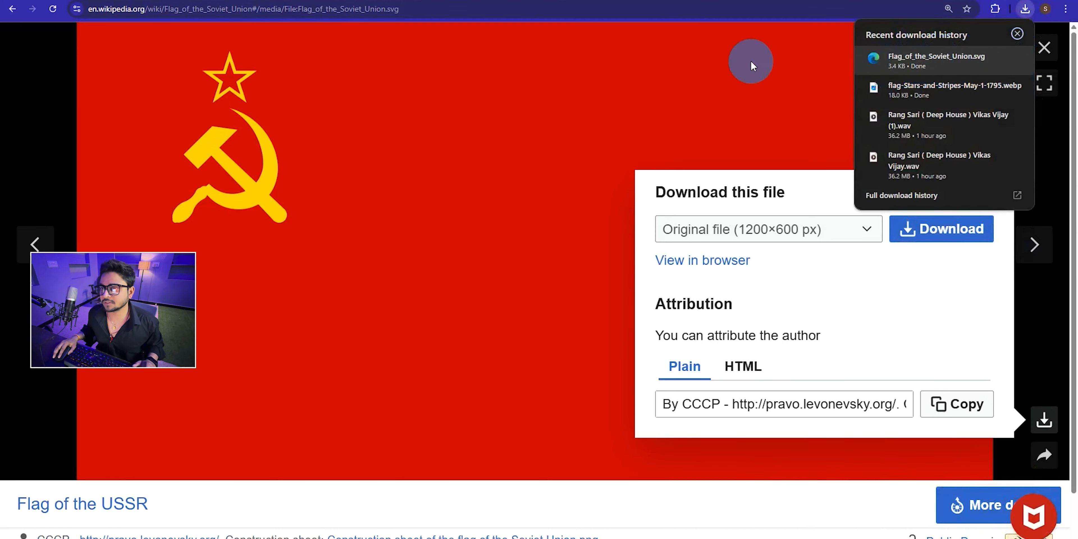
left_click(461, 120)
right_click(429, 157)
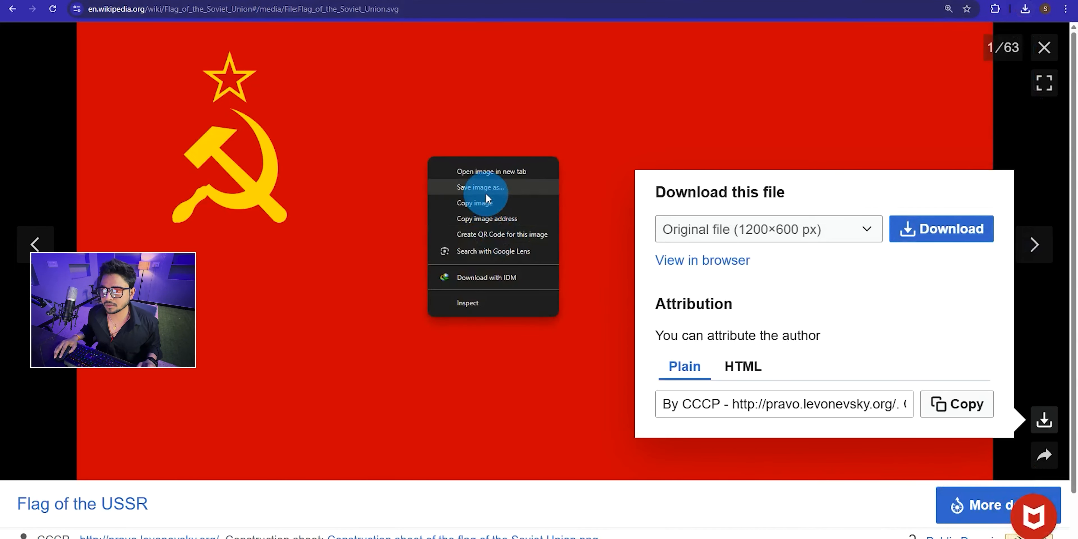
Step: Open the svgtopng.com converter in a new browser tab
left_click(568, 1)
left_click(529, 6)
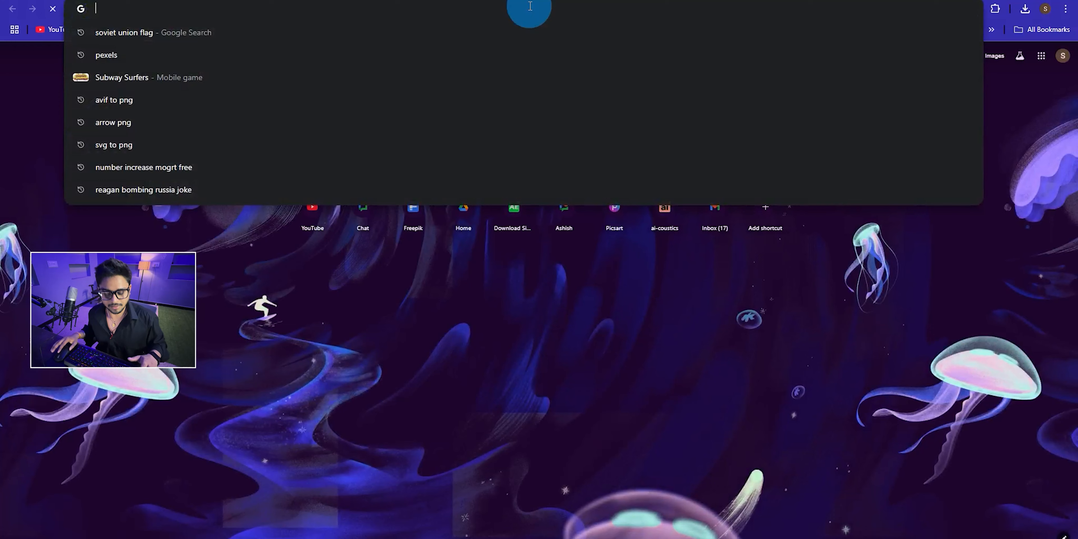
type("svg")
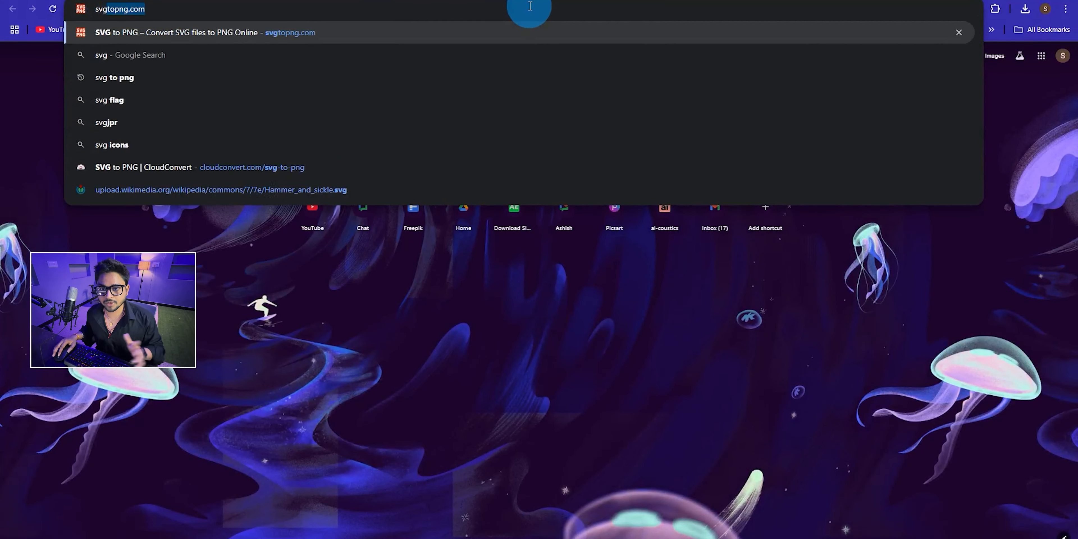
left_click(193, 42)
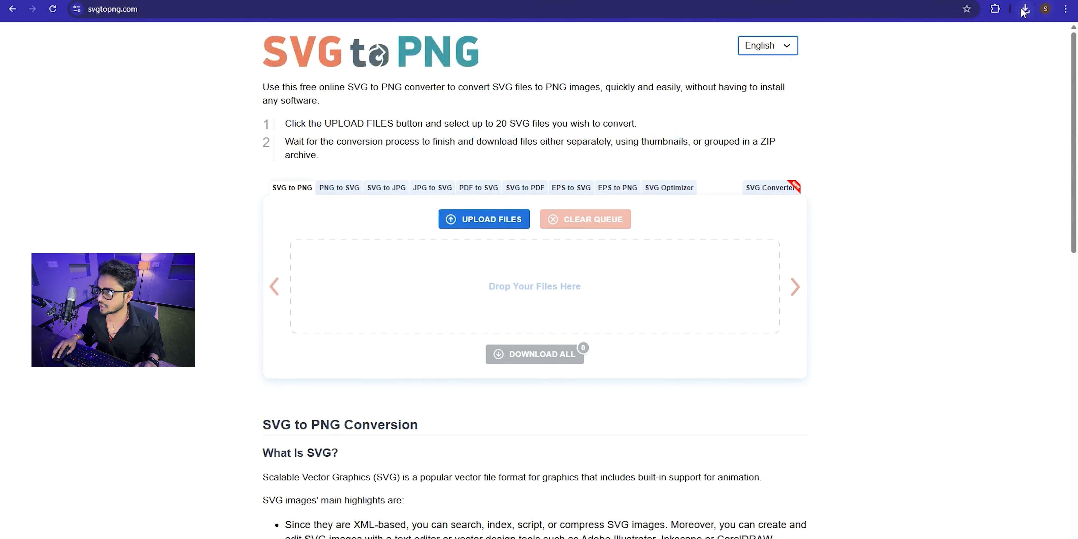
Step: Convert the downloaded Flag_of_the_Soviet_Union.svg to PNG and download the converted file
left_click(1023, 9)
left_click_drag(921, 58, 601, 244)
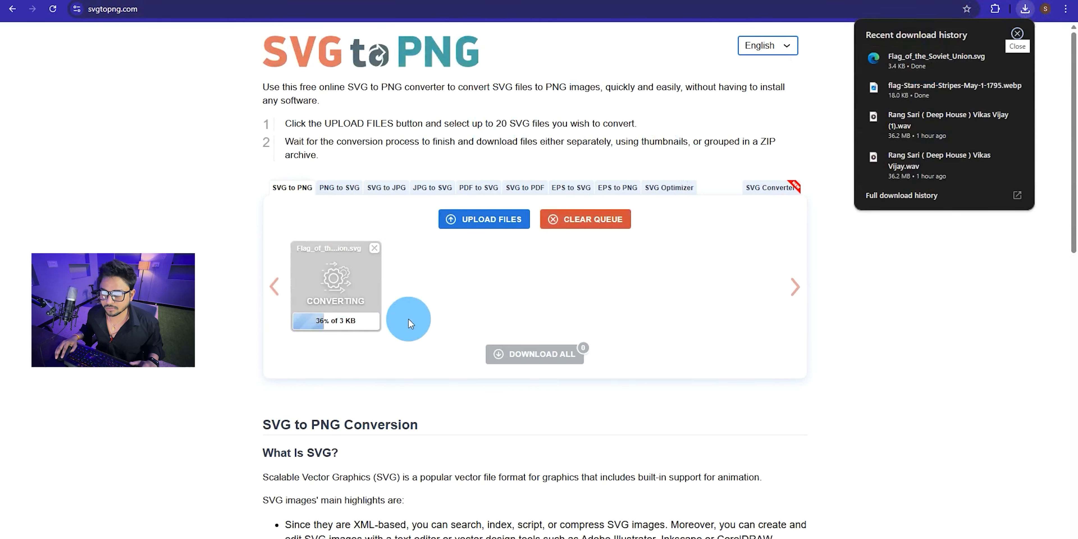
left_click(345, 319)
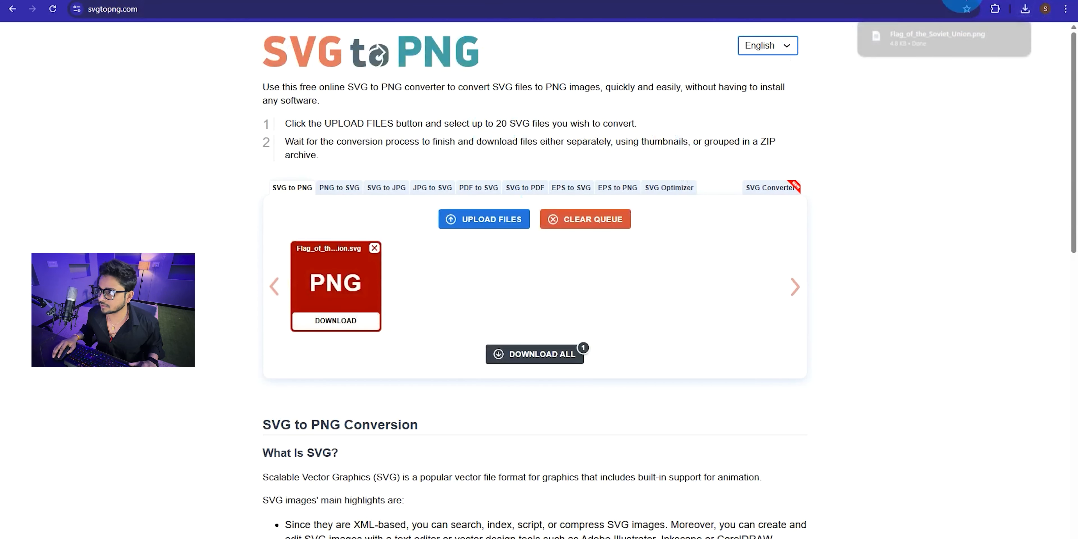
Step: Open the converted Flag_of_the_Soviet_Union.png to check the image, and close the preview
left_click(909, 35)
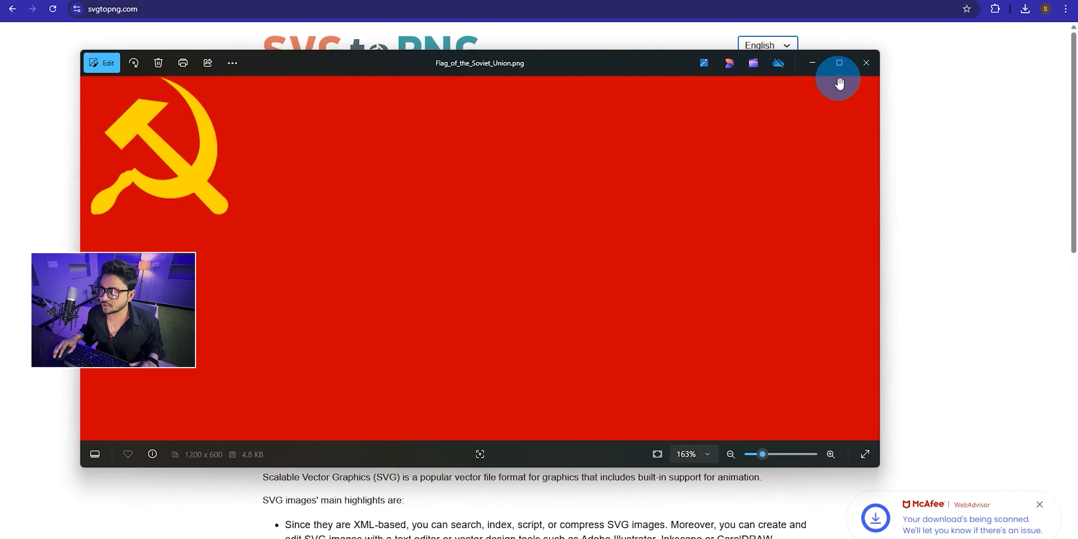
left_click(865, 63)
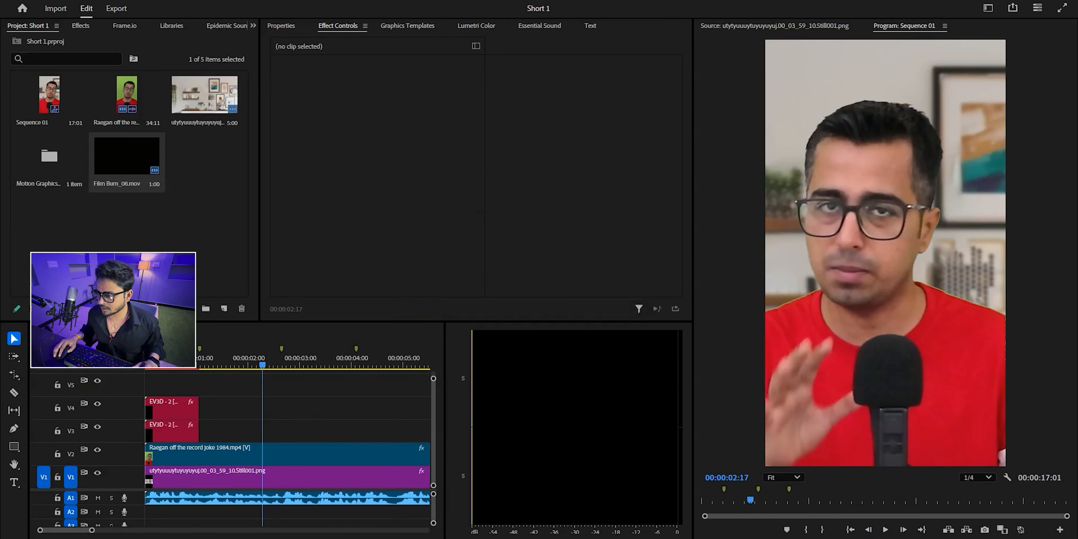
Step: Switch to Premiere Pro, find the white grid pattern background video in the media folders, and import it into the project
left_click(918, 537)
double_click(891, 495)
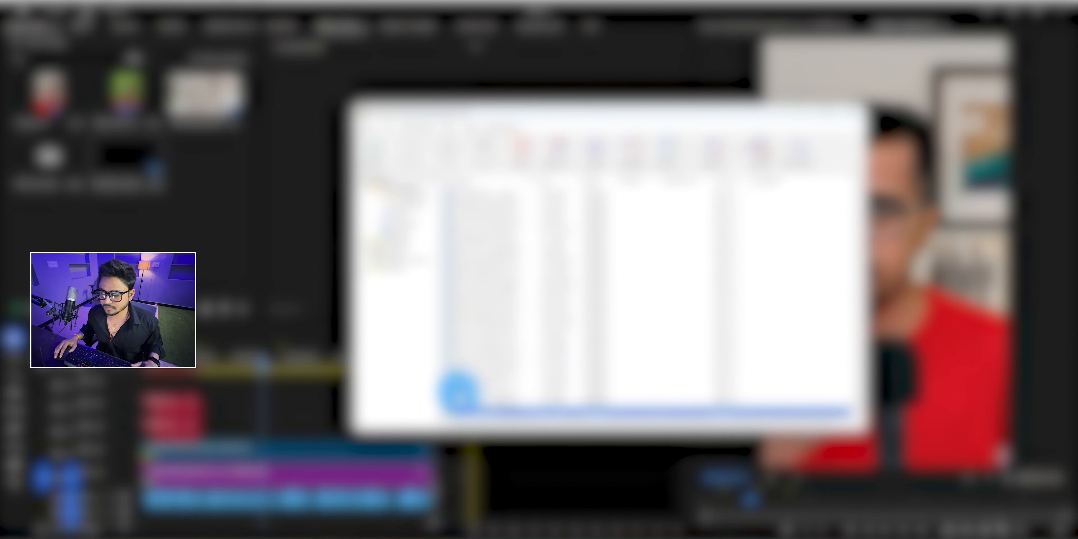
right_click(506, 326)
left_click(566, 360)
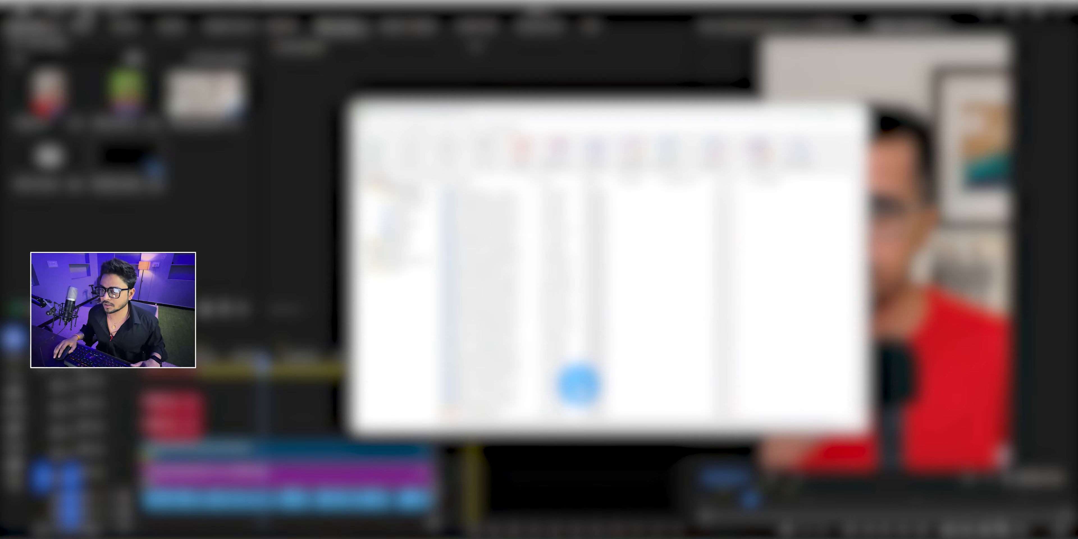
scroll(693, 383, "down", 3)
scroll(693, 382, "up", 3)
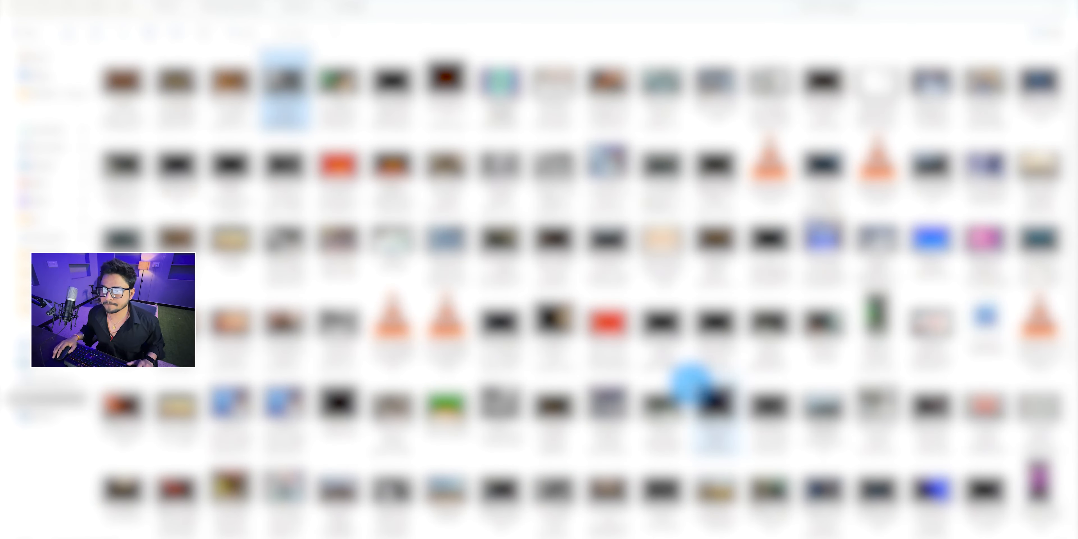
left_click(400, 80)
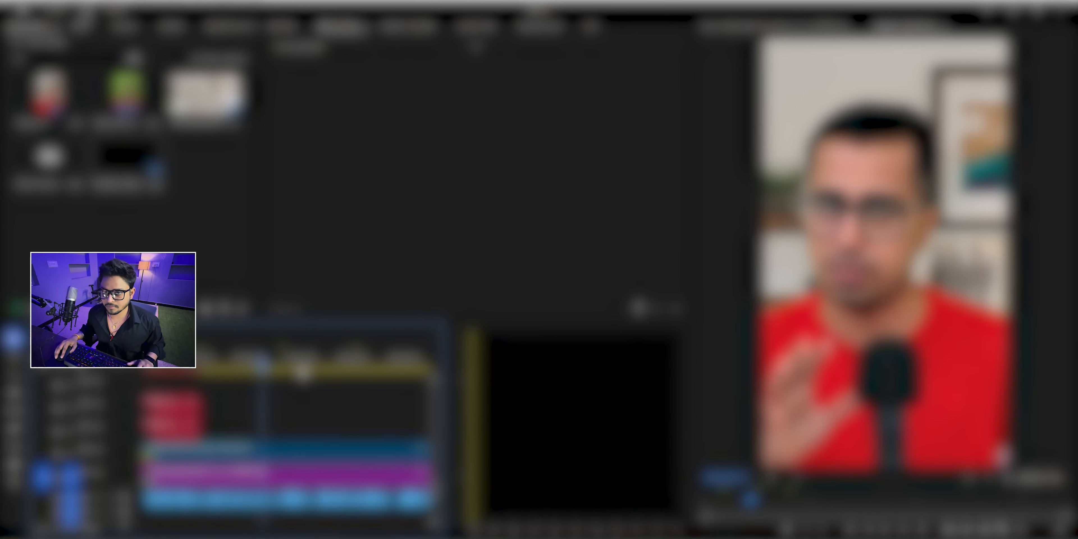
left_click_drag(301, 372, 202, 167)
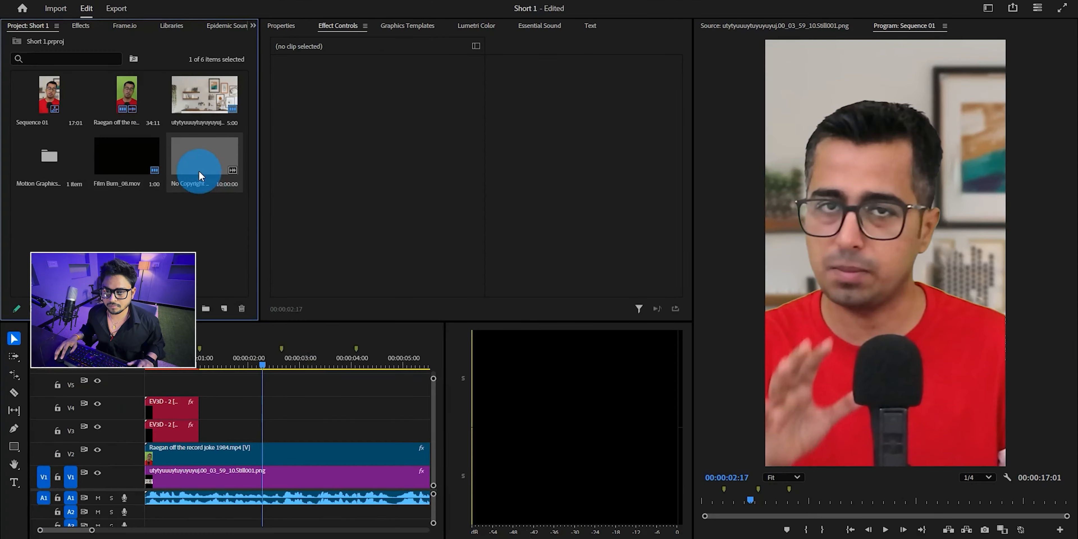
Step: Place the grid pattern video on V3 right after the title clip, cut it at the second marker, and delete the remainder
left_click_drag(874, 485, 204, 438)
key("c")
left_click(282, 431)
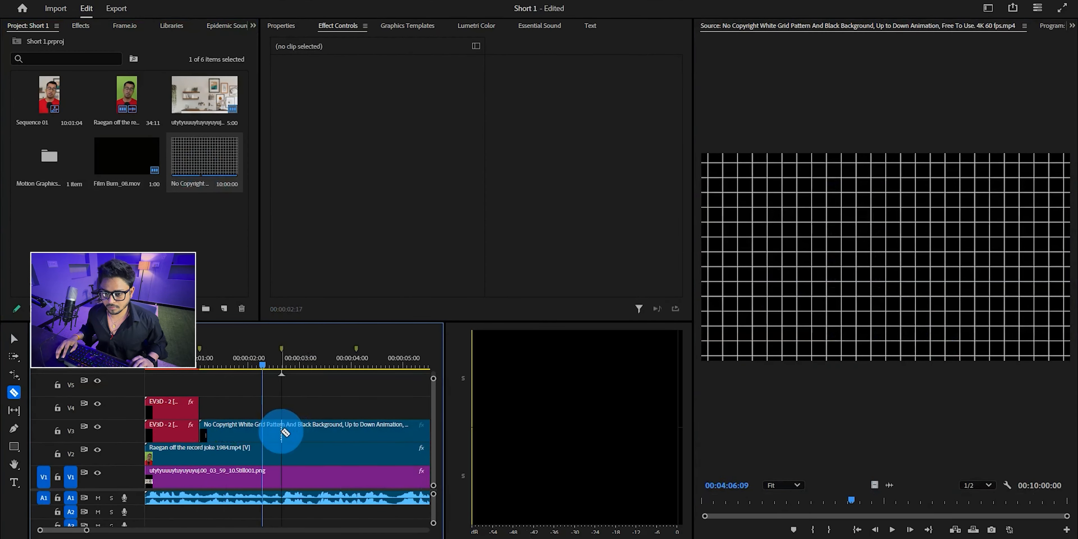
left_click(300, 431)
key("Delete")
Step: Rotate the grid pattern clip 90° so it fills the vertical frame
left_click(217, 429)
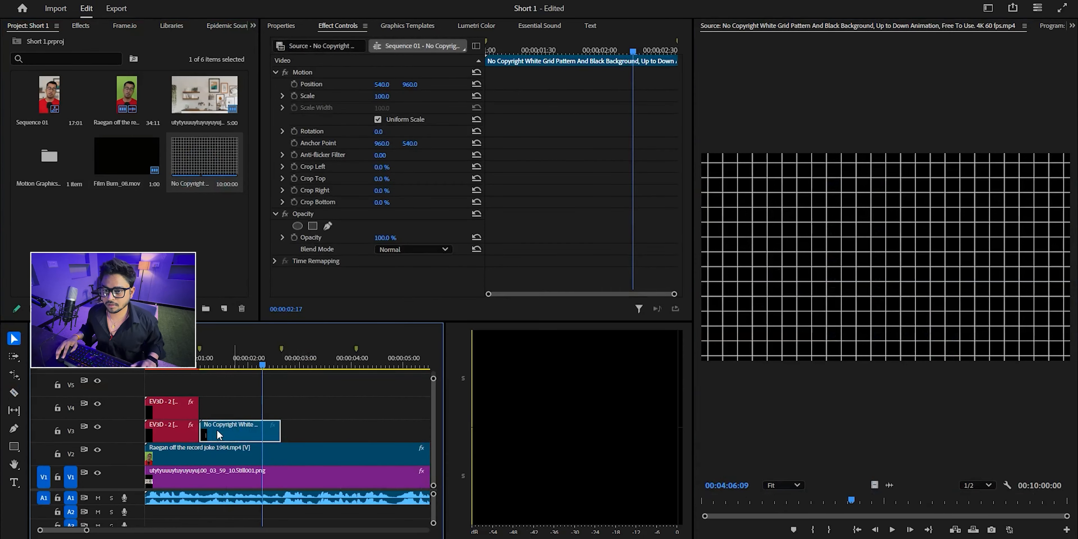
left_click(233, 356)
left_click(384, 131)
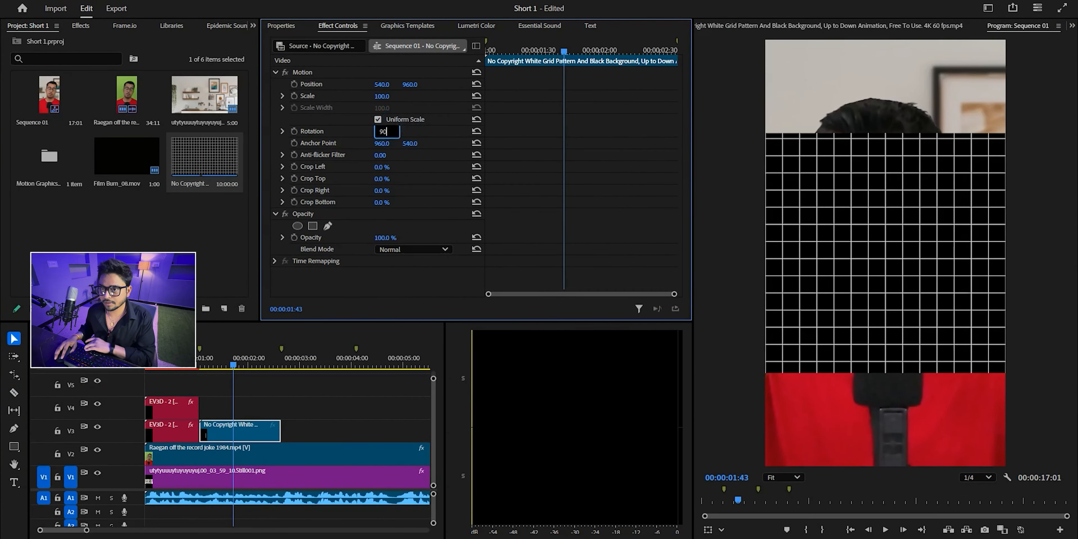
key("Return")
Step: Find the Blakish Tint preset among the effects and apply it to the grid pattern clip
left_click(81, 26)
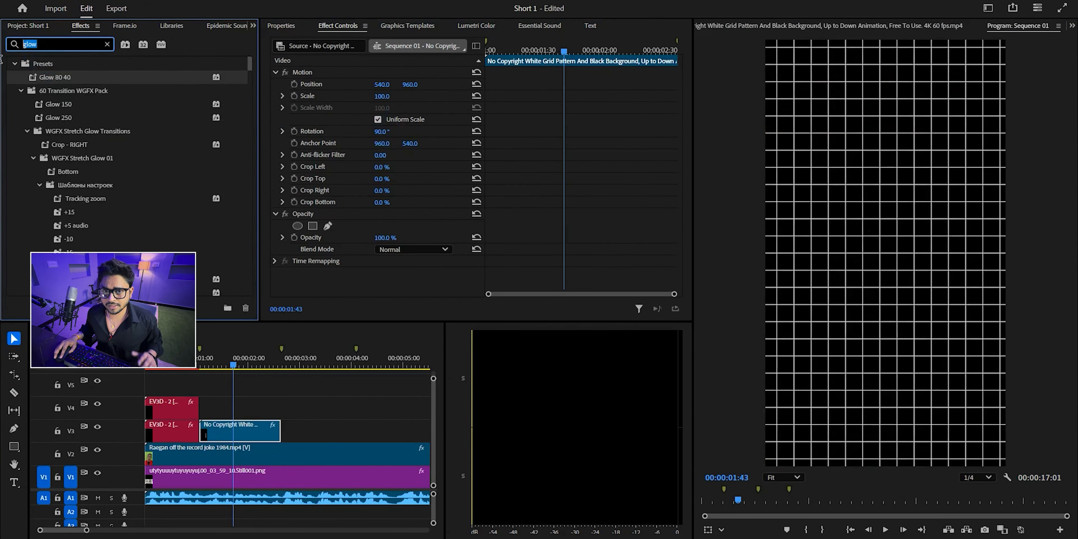
type("tint")
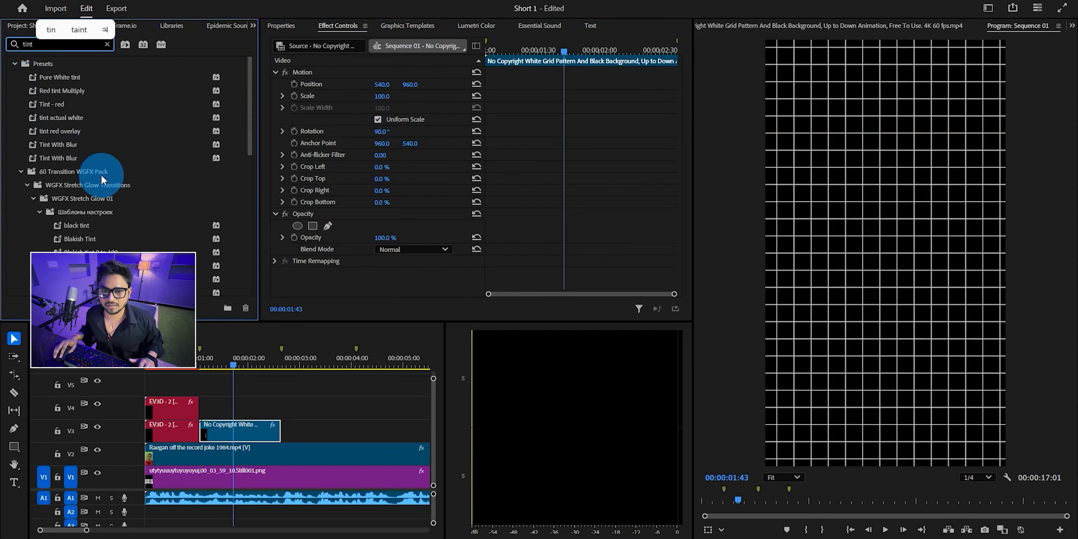
left_click(88, 245)
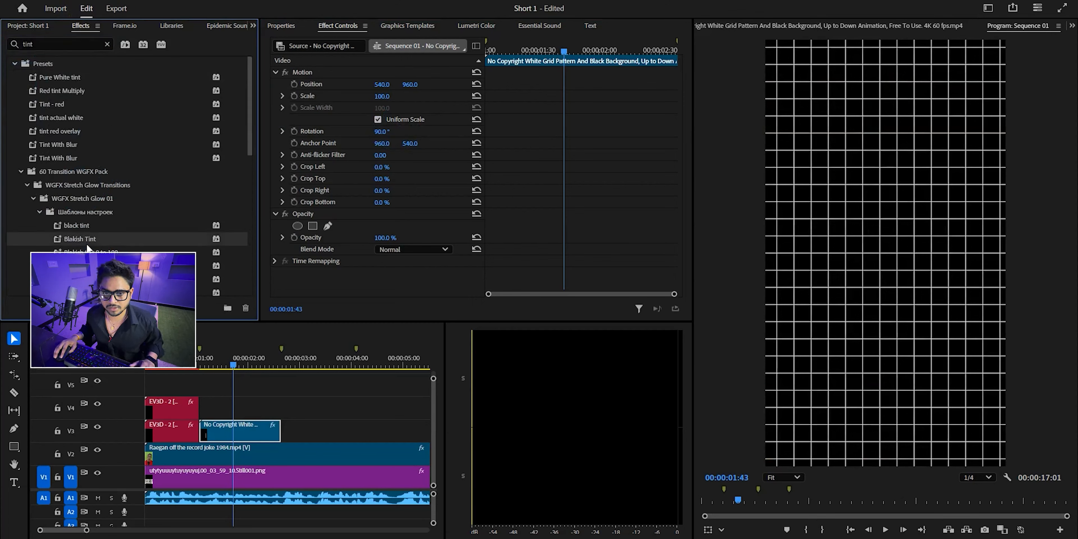
left_click_drag(245, 438, 245, 438)
Step: Darken the grid lines by setting the tint's Map White To color to 5A5A5A
scroll(380, 251, "down", 3)
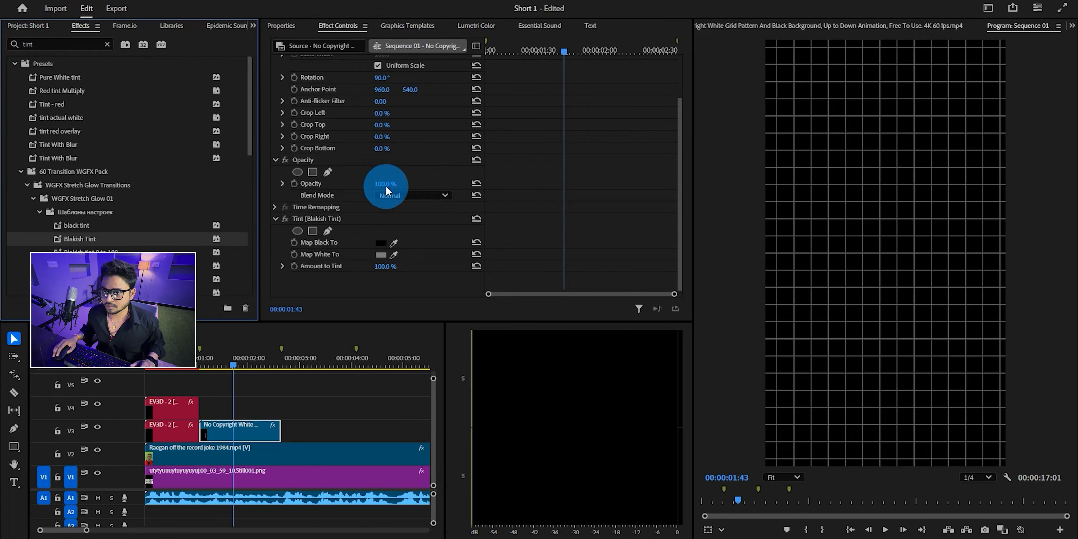
left_click(380, 254)
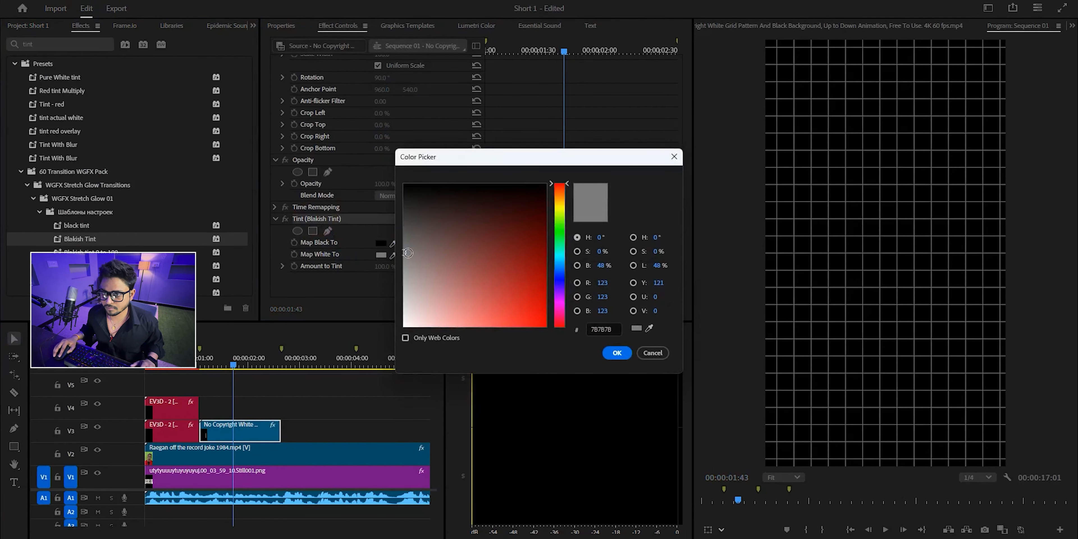
left_click_drag(406, 252, 379, 233)
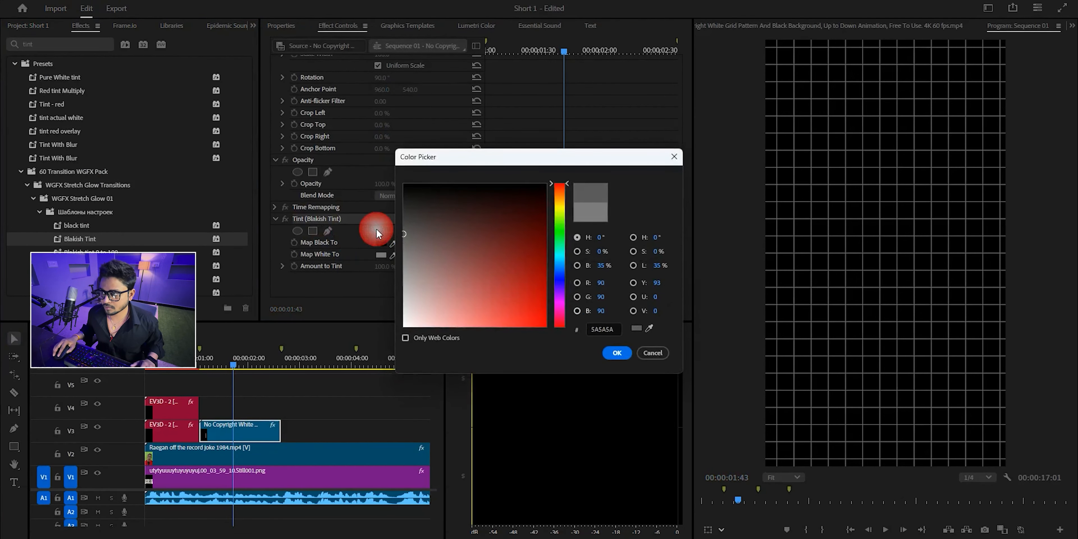
left_click(617, 352)
left_click(396, 395)
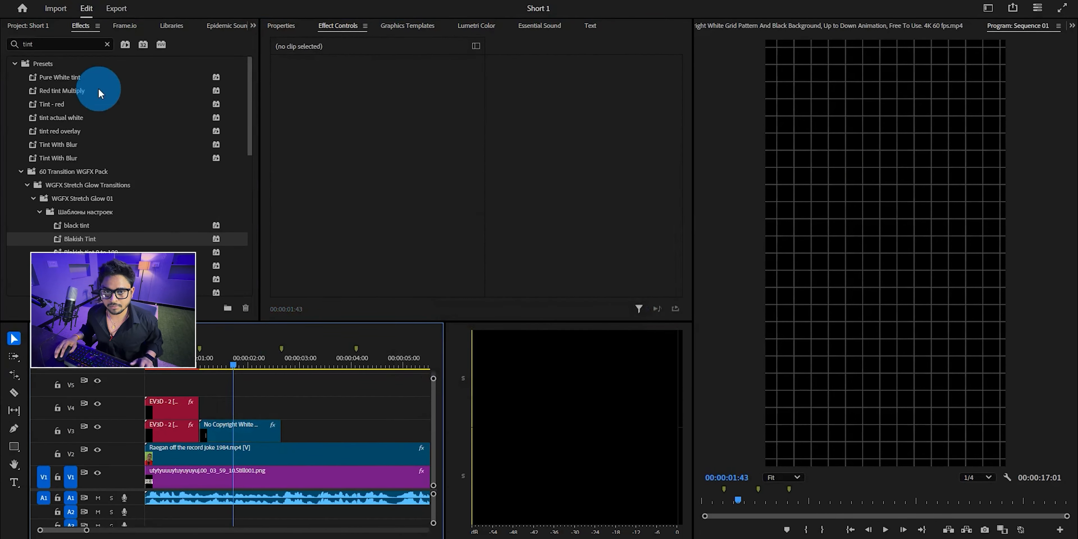
Step: Save the project and import Flag_of_the_Soviet_Union.png into it
left_click(27, 25)
key("ctrl+s")
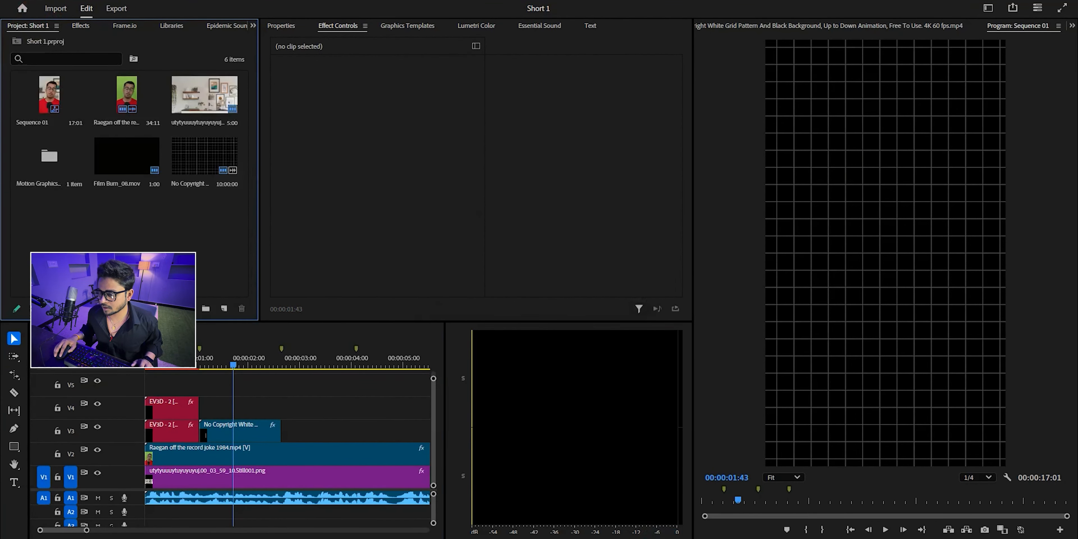
key("alt+Tab")
left_click_drag(23, 242, 23, 243)
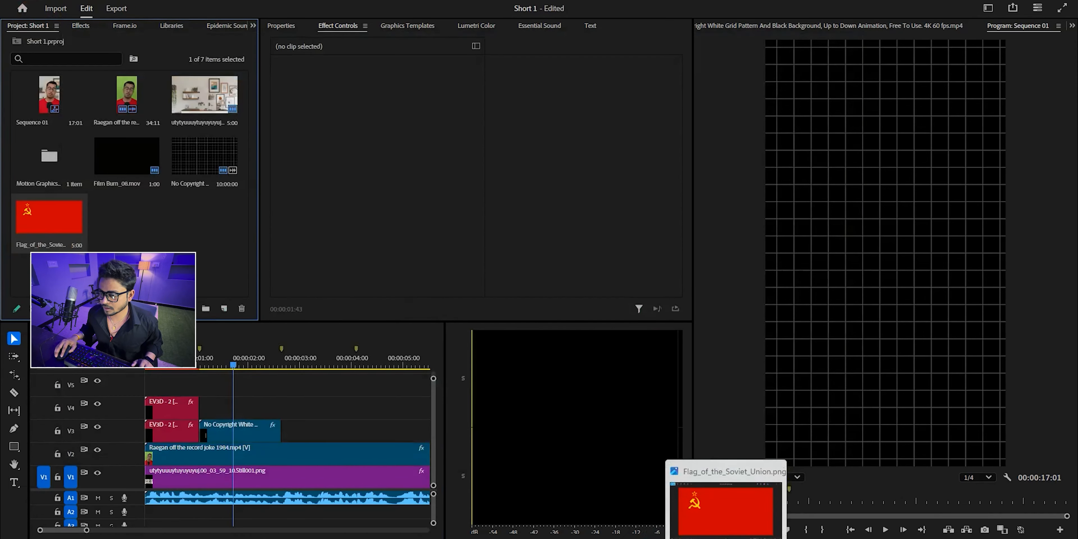
Step: Import the downloaded flag-Stars-and-Stripes US flag image from the browser's download history into the project
left_click(725, 538)
left_click(1025, 10)
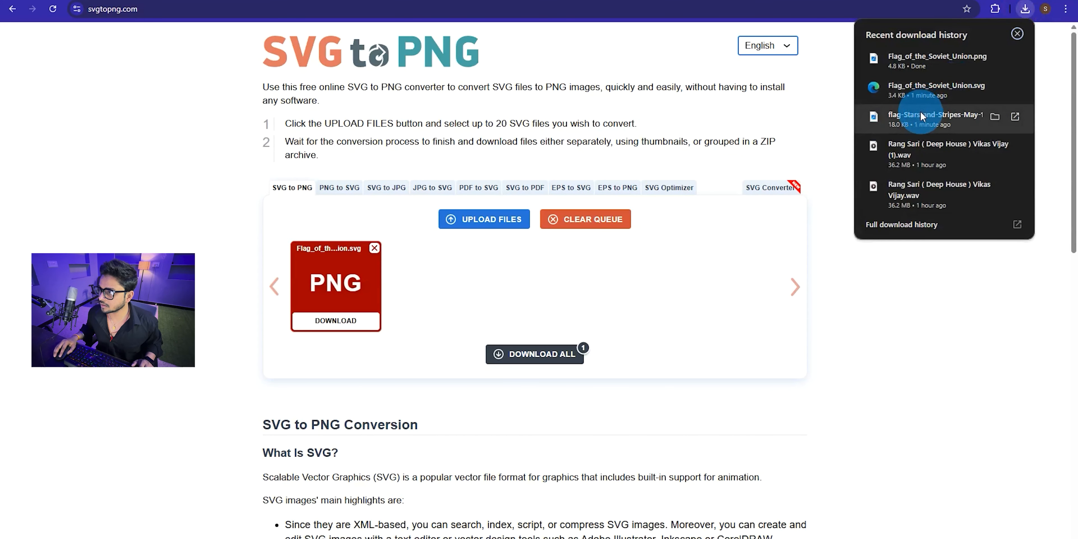
scroll(536, 276, "down", 1)
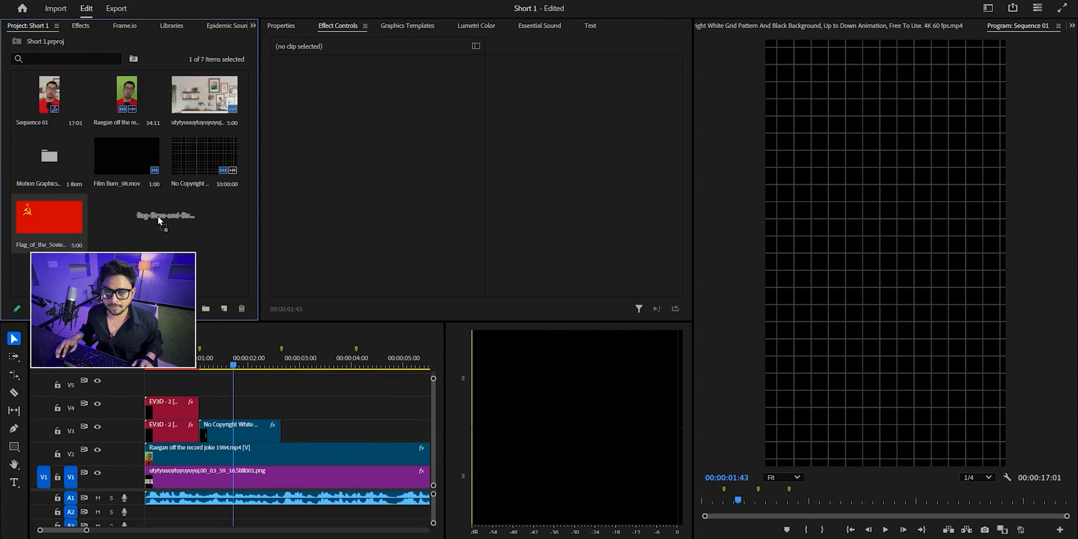
left_click_drag(159, 221, 159, 222)
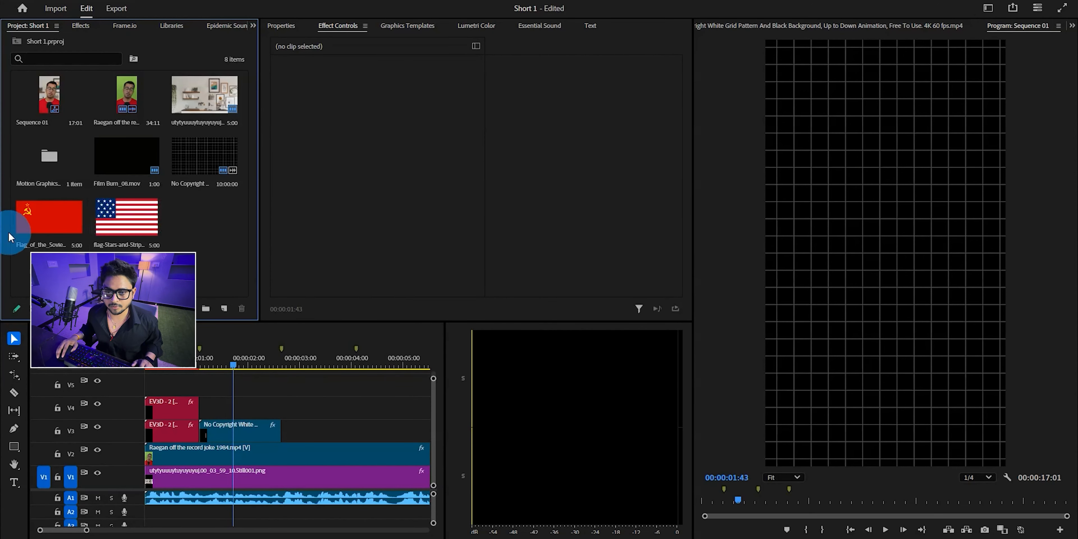
Step: Save the project, place the Soviet flag on V4 above the grid clip, and trim it to the grid clip's end
left_click(206, 360)
scroll(223, 388, "up", 2)
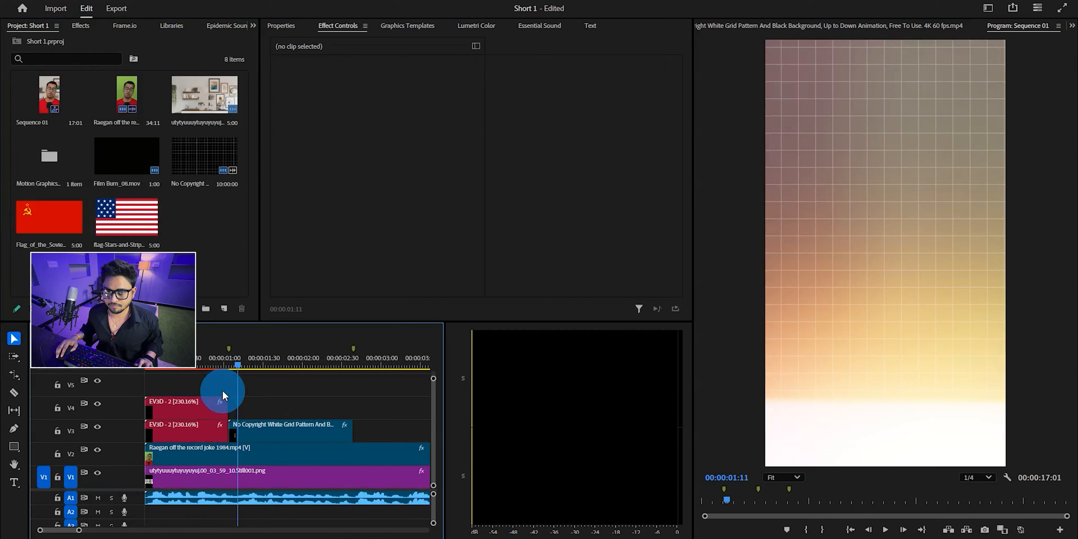
key("ctrl+s")
left_click(207, 252)
left_click(54, 209)
mouse_move(53, 212)
left_mouse_down()
mouse_move(246, 408)
mouse_move(233, 403)
left_mouse_up()
key("c")
left_click(353, 409)
key("v")
left_click(358, 410)
key("Delete")
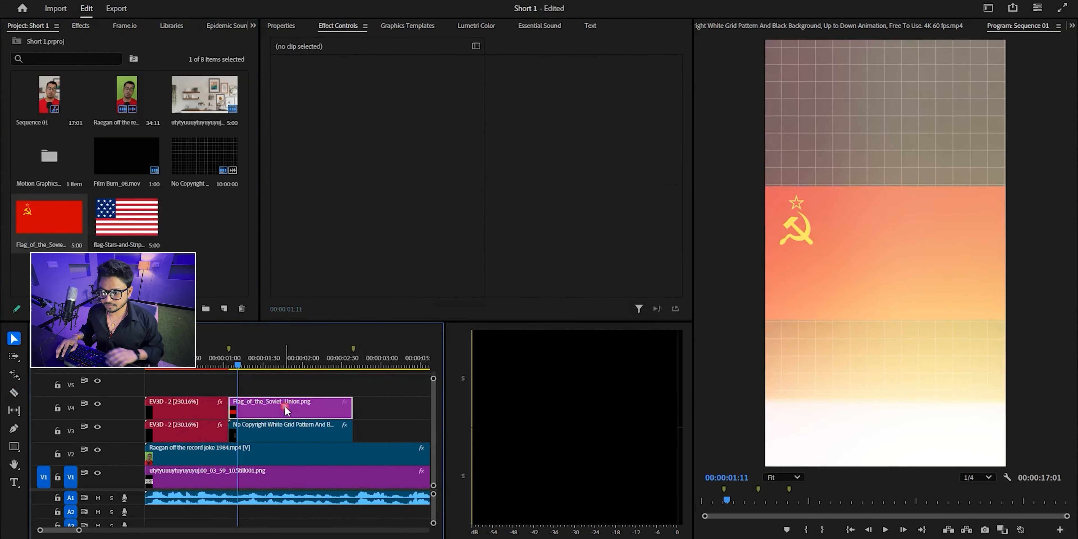
Step: Scale the Soviet flag down to 58 and save the project
left_click(289, 408)
left_click_drag(301, 373, 288, 366)
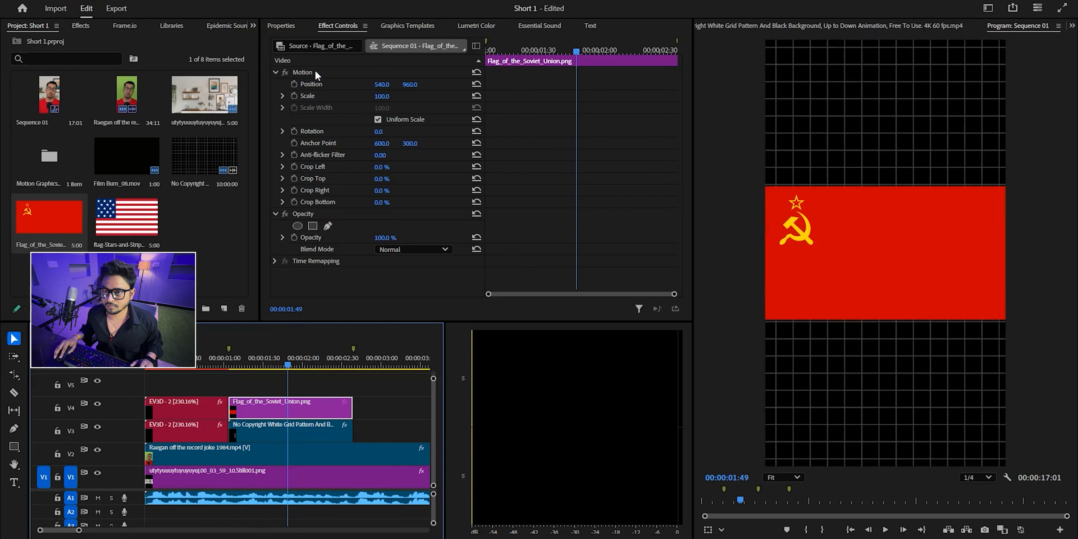
left_click(382, 92)
left_click_drag(382, 96, 300, 84)
key("ctrl+z")
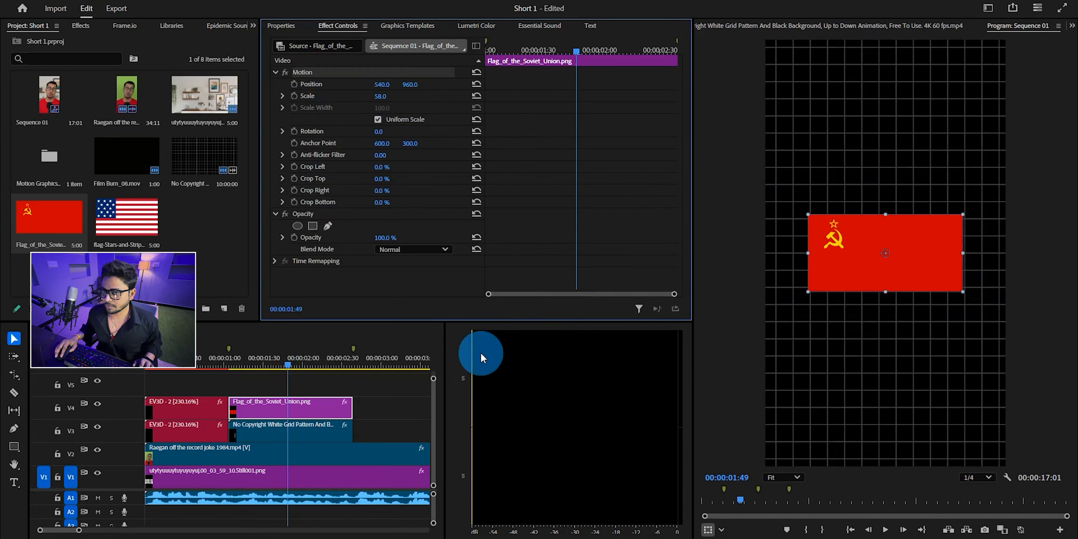
left_click(251, 383)
scroll(248, 392, "up", 2)
key("ctrl+s")
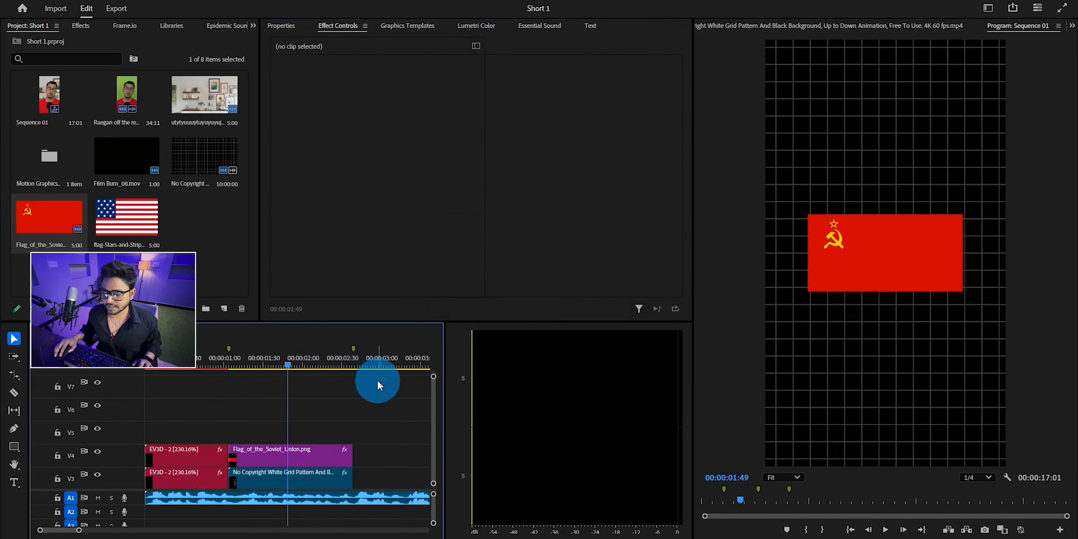
Step: Add the text "Soviet union" just above the flag and fit its V5 clip to the flag clip's start and end
left_click(14, 482)
left_click(830, 205)
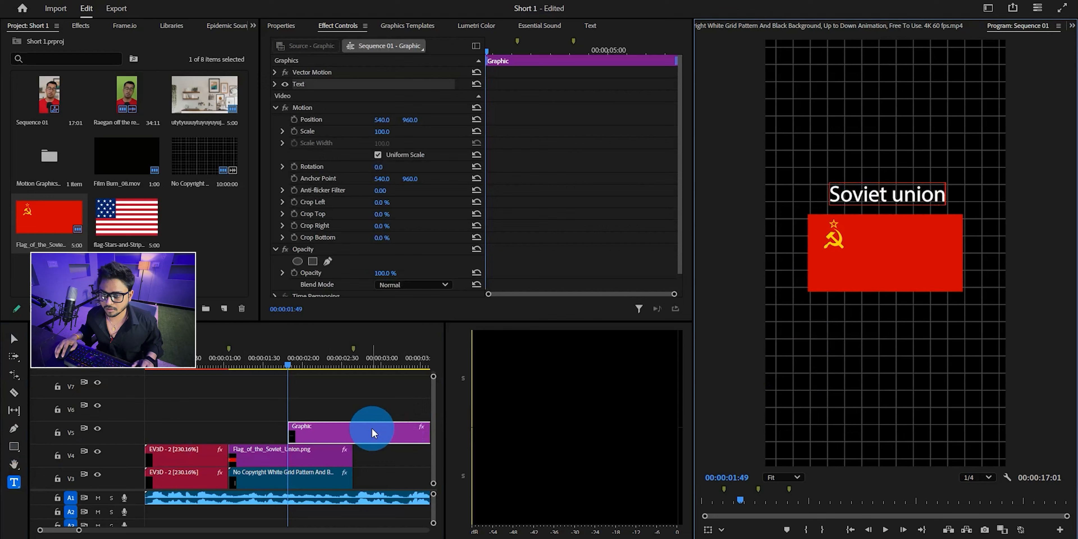
left_click_drag(373, 428, 313, 434)
key("c")
left_click(352, 430)
key("v")
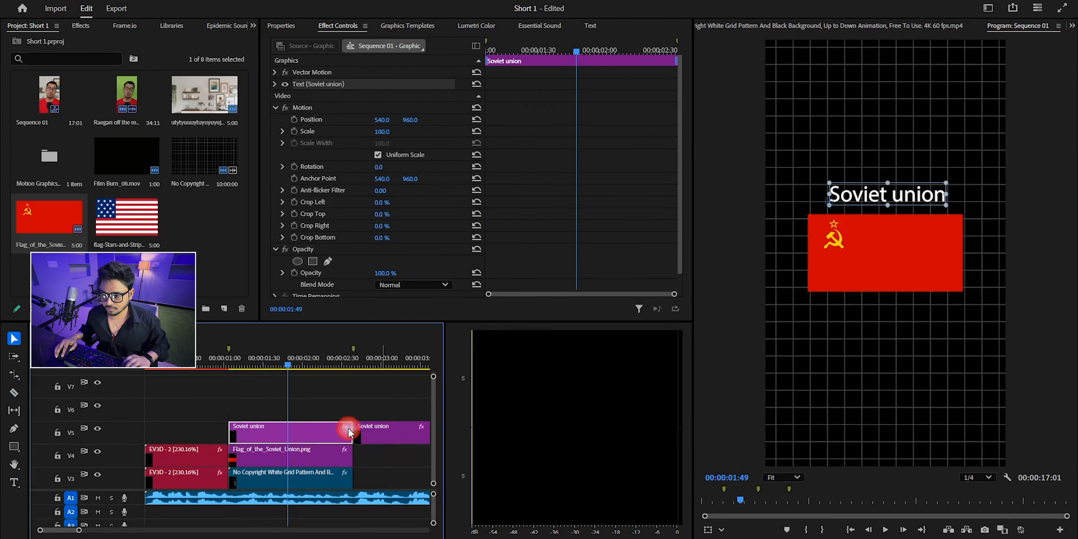
left_click(365, 436)
key("Delete")
Step: Set the "Soviet union" text to all caps
left_click(292, 435)
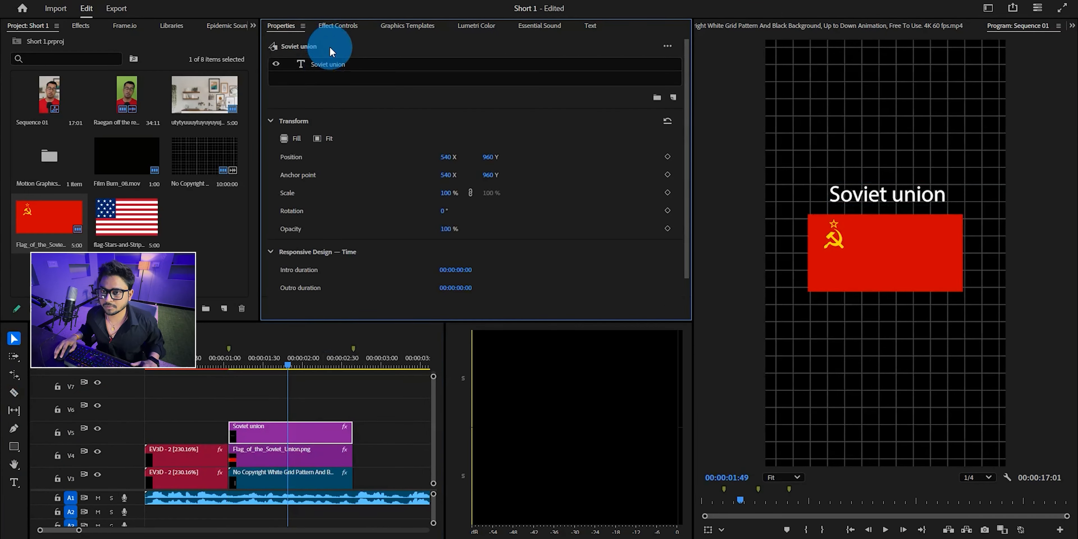
left_click(335, 64)
left_click(304, 213)
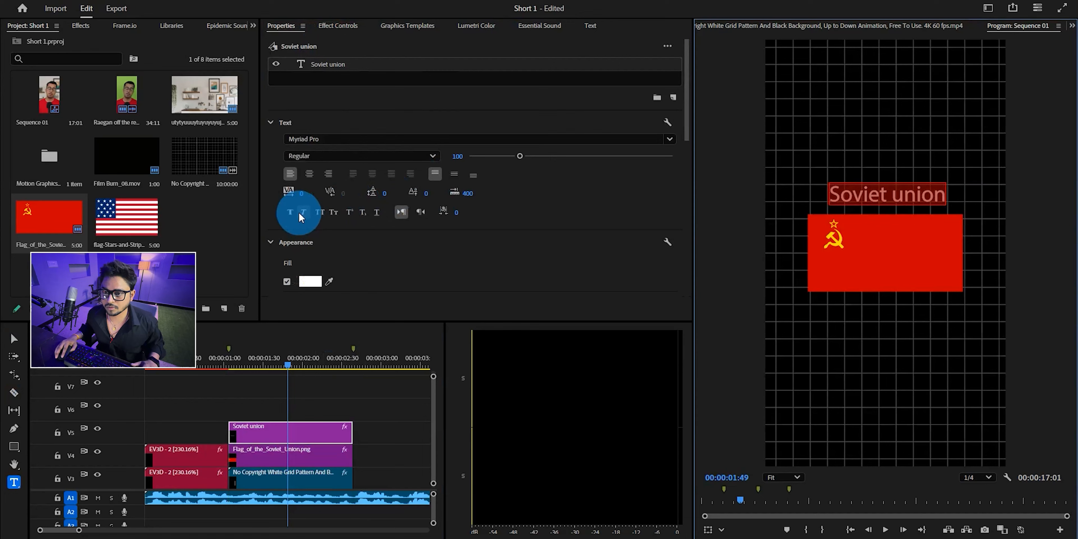
left_click(319, 212)
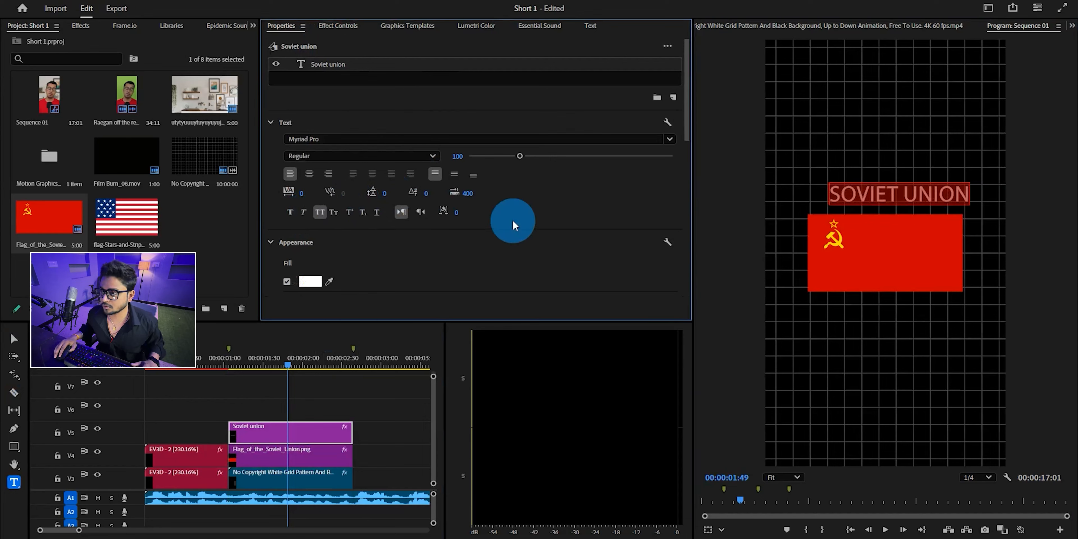
Step: Change the "Soviet union" text's font to Montserrat Bold and center-align it
left_click(327, 140)
type("mont")
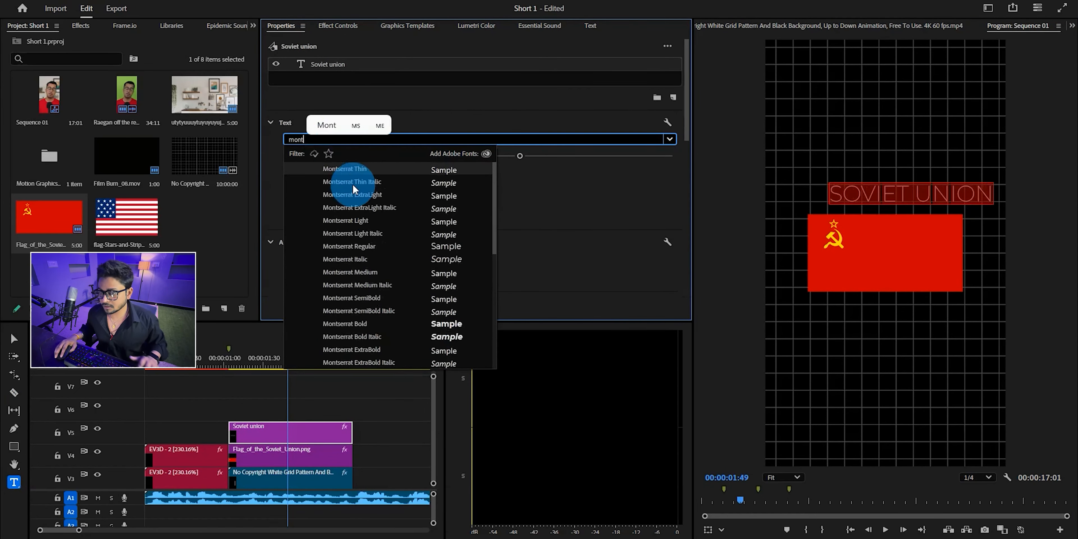
left_click(453, 325)
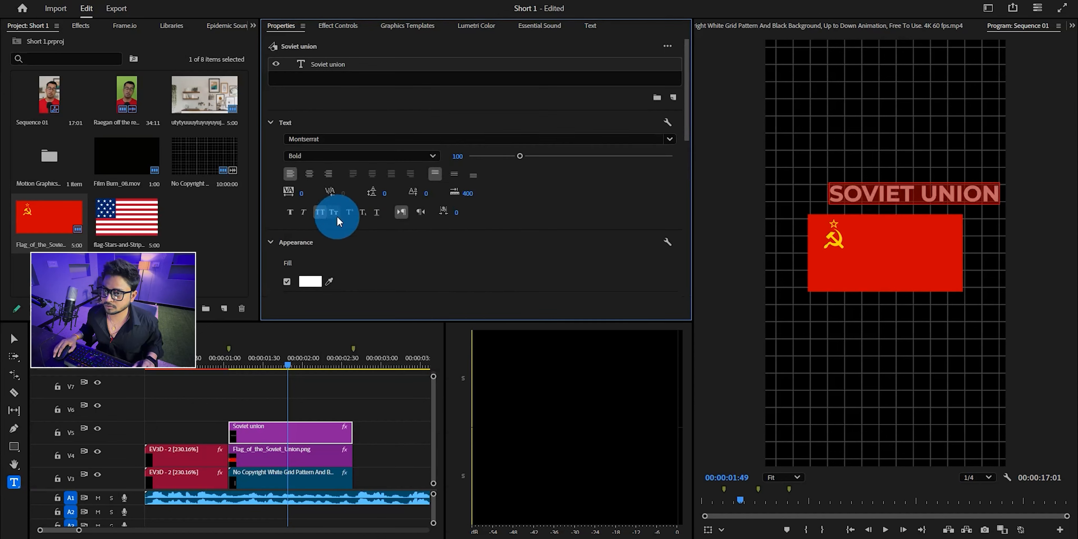
left_click(308, 179)
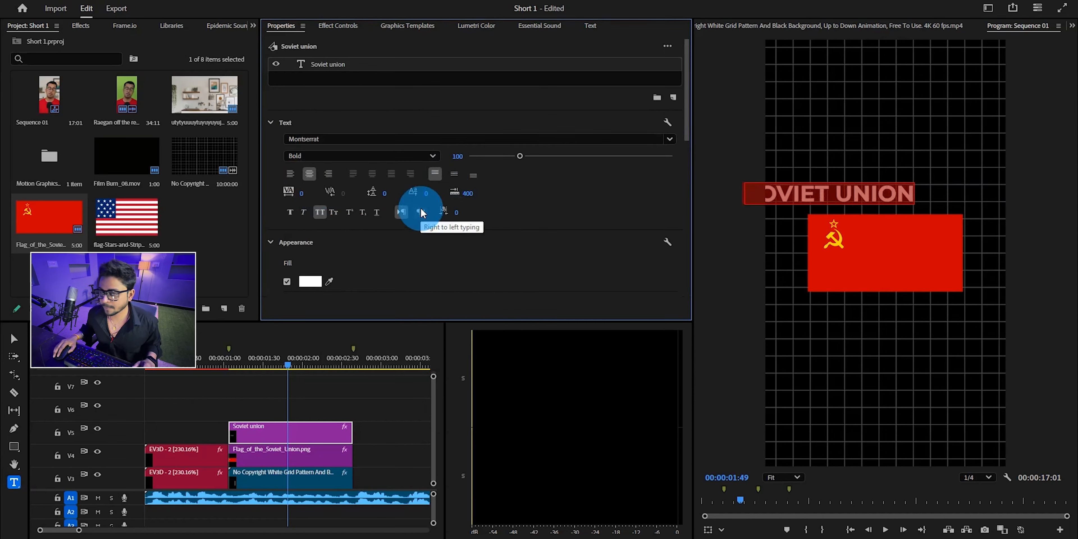
Step: Align the "Soviet union" text horizontally and vertically to the center of the frame
scroll(440, 265, "down", 3)
scroll(353, 246, "down", 3)
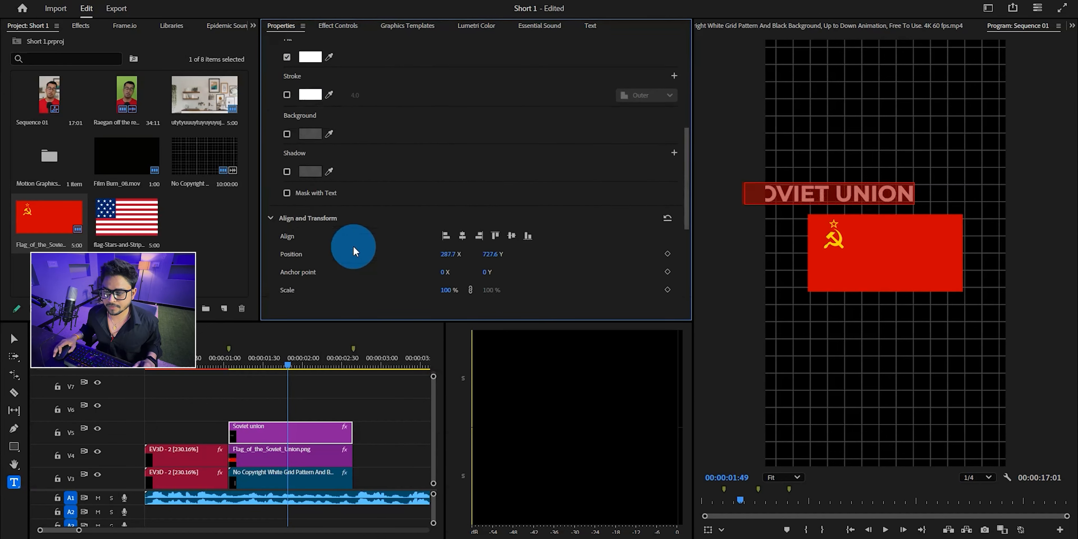
left_click(459, 237)
left_click(511, 237)
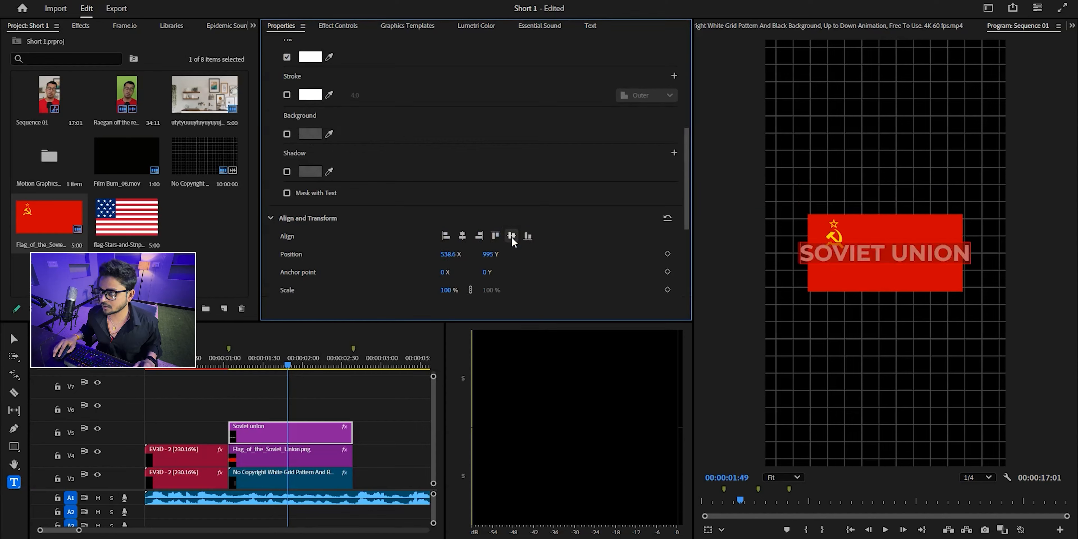
scroll(354, 230, "up", 6)
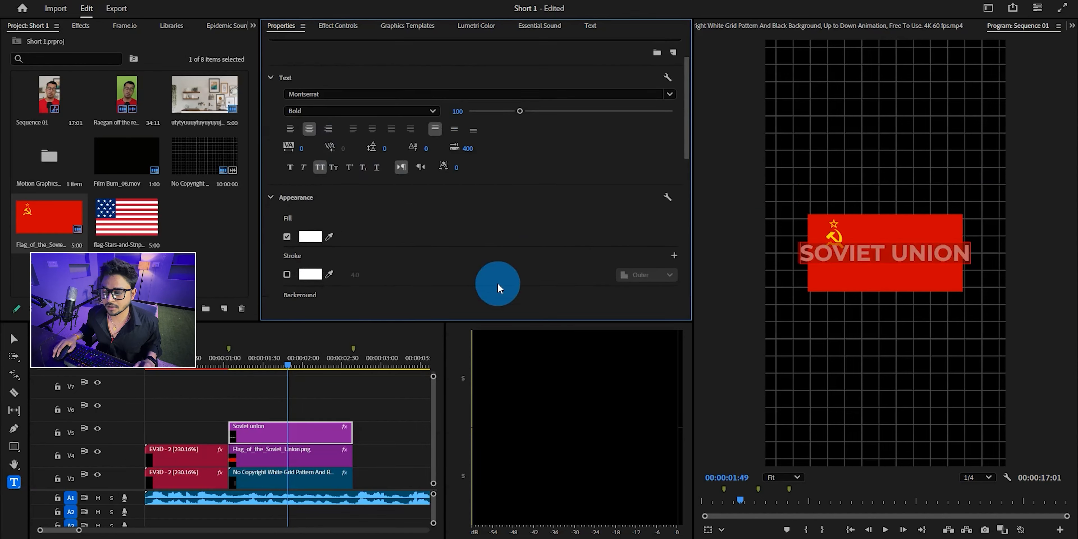
scroll(477, 248, "down", 6)
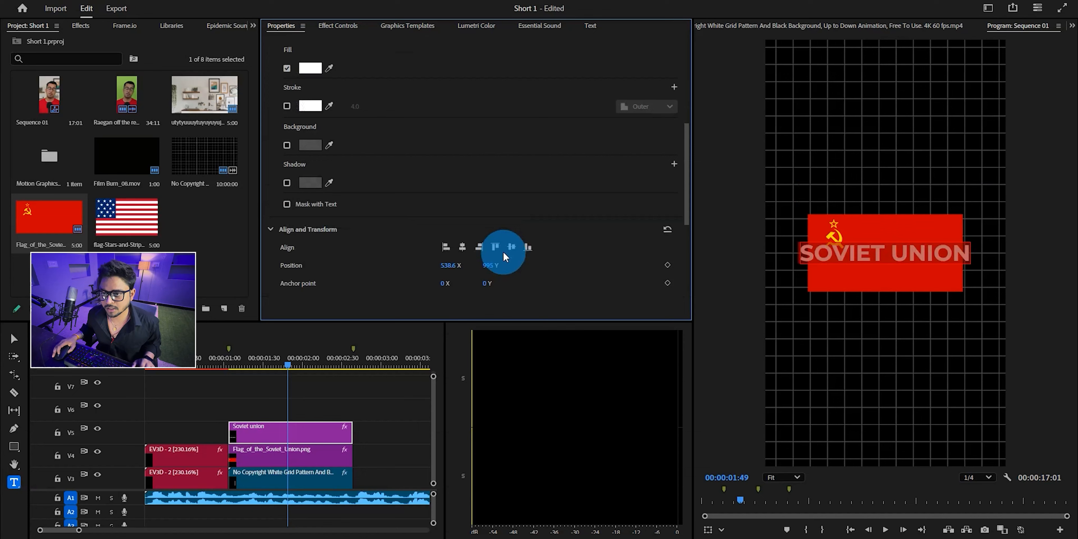
Step: Scale the "Soviet union" text to 89 and set its vertical position to 1193, just beneath the flag
left_click(352, 26)
left_click(307, 106)
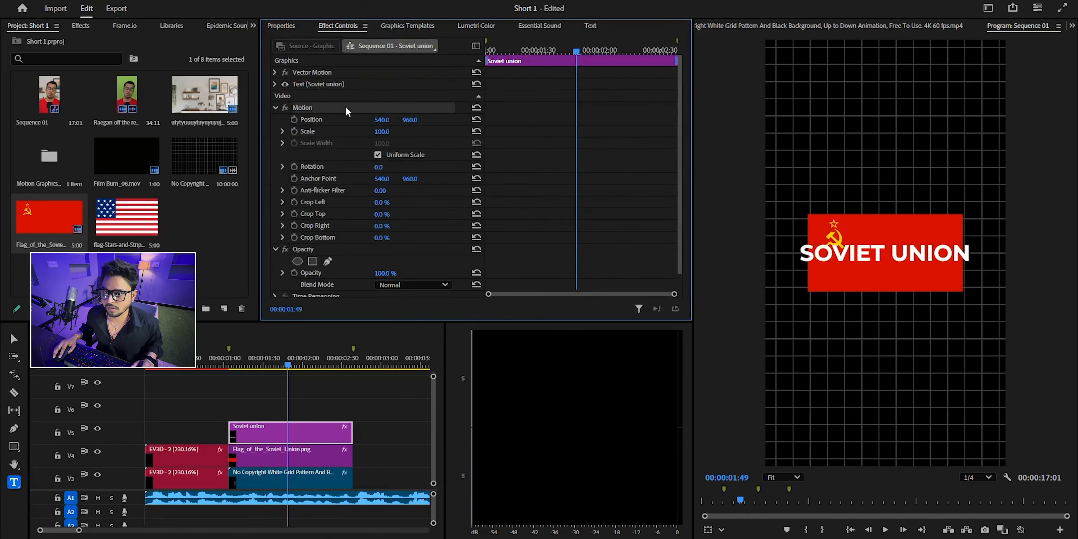
mouse_move(410, 120)
left_mouse_down()
mouse_move(316, 119)
mouse_move(366, 136)
mouse_move(405, 121)
left_mouse_up()
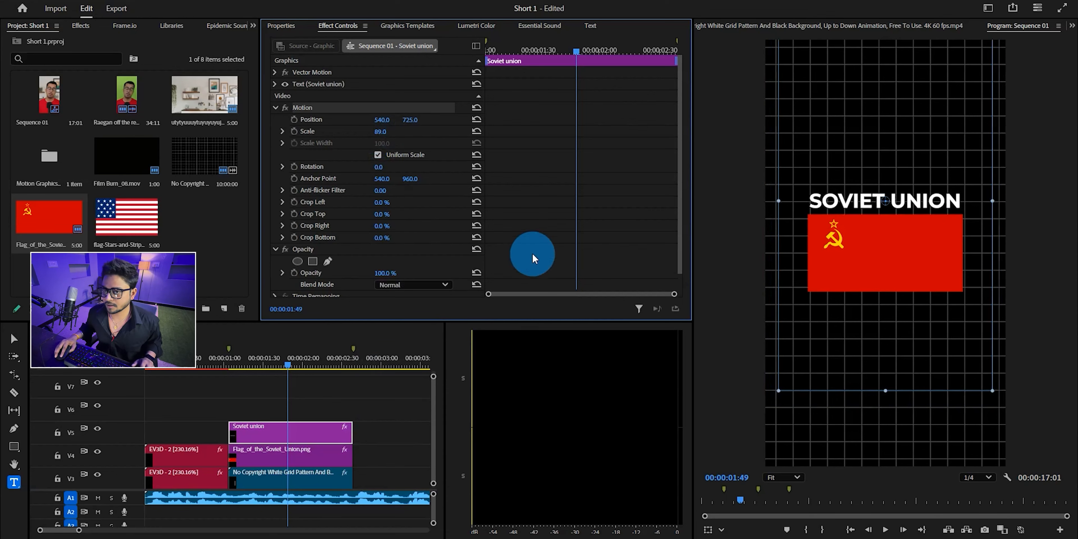
left_click_drag(412, 121, 456, 121)
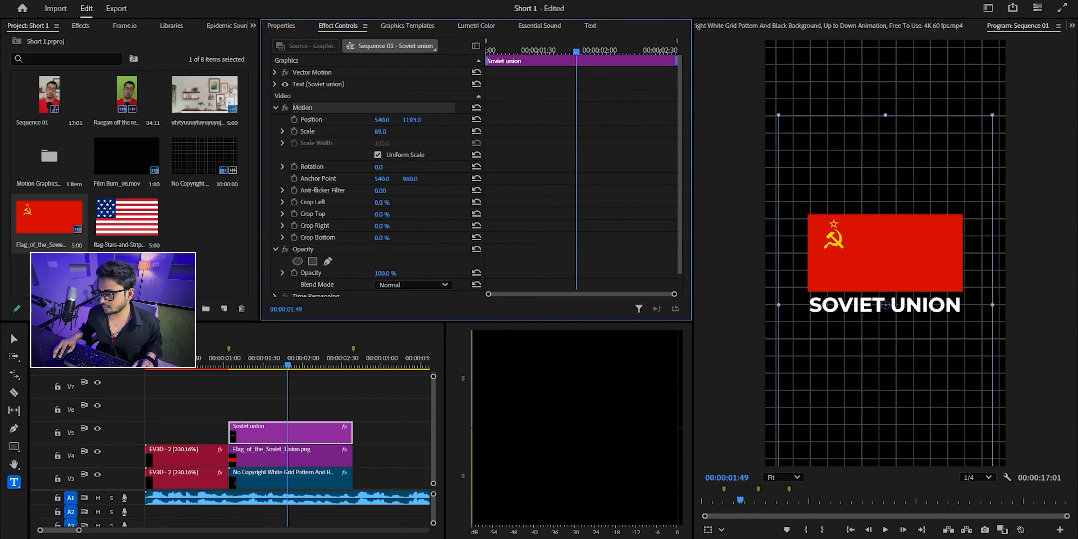
Step: Move the Soviet flag and "Soviet union" text clips up one track to V5 and V6
left_click_drag(378, 397, 302, 429)
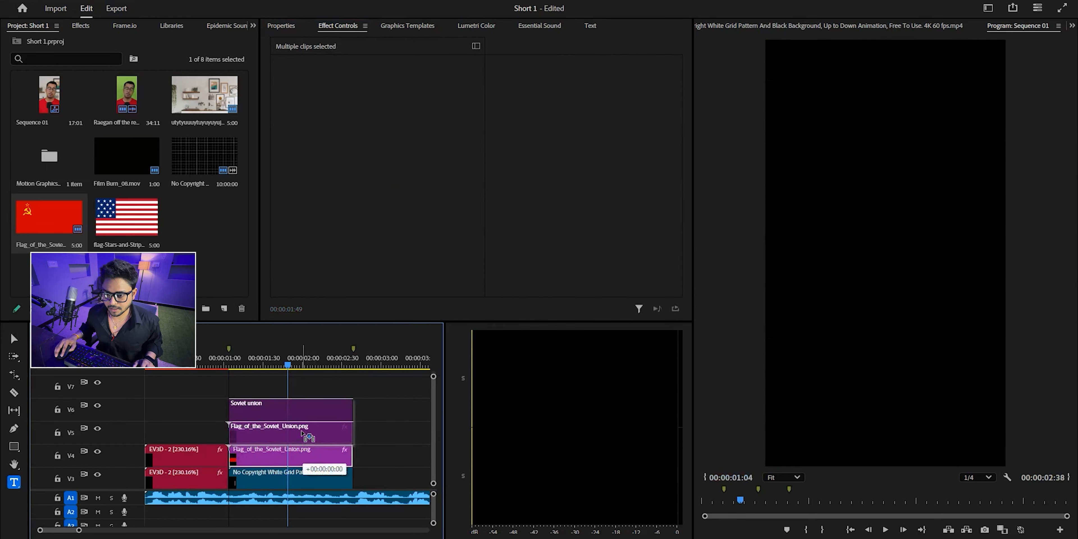
left_click(379, 422)
Step: Draw a rectangle covering the flag and its label, and place its clip on V4 aligned with the flag clip's start
left_click(26, 435)
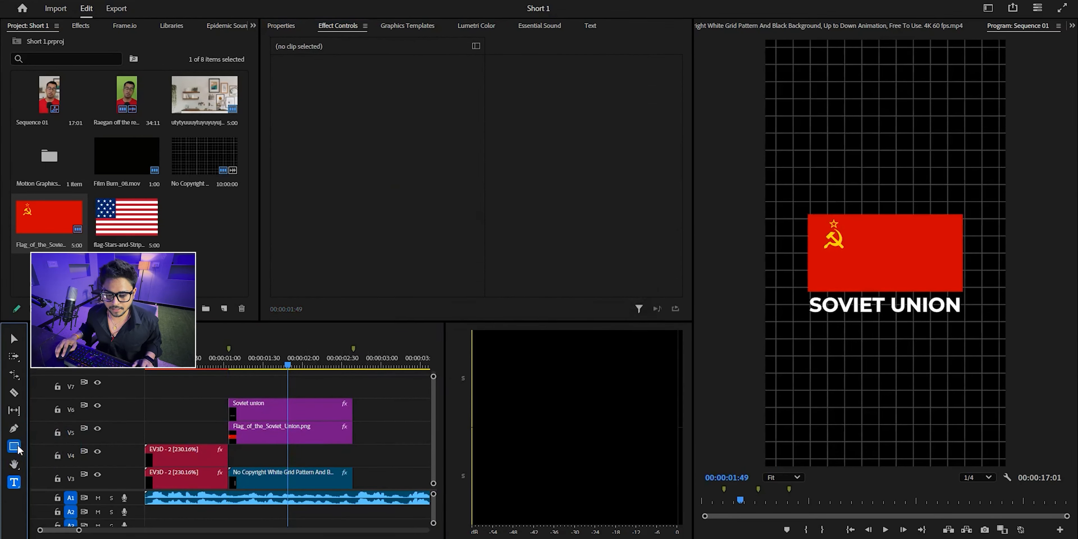
left_click(63, 446)
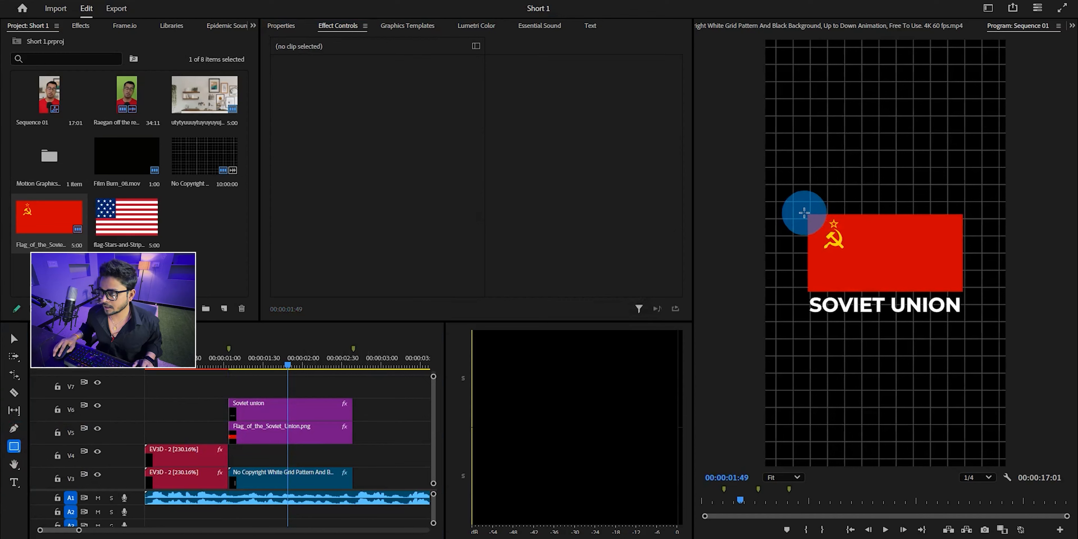
mouse_move(807, 214)
left_mouse_down()
mouse_move(883, 288)
mouse_move(963, 309)
left_mouse_up()
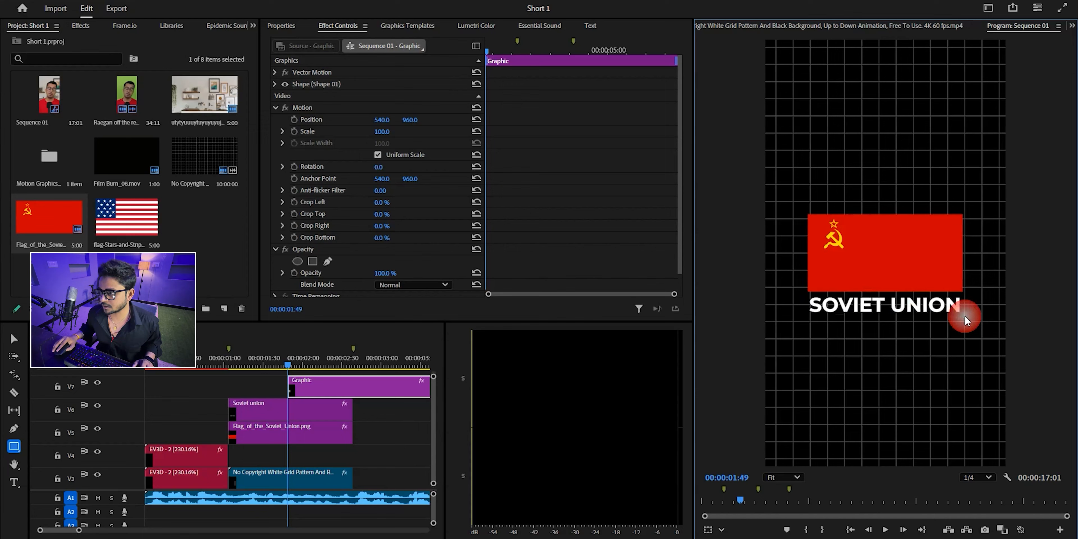
left_click_drag(317, 390, 255, 451)
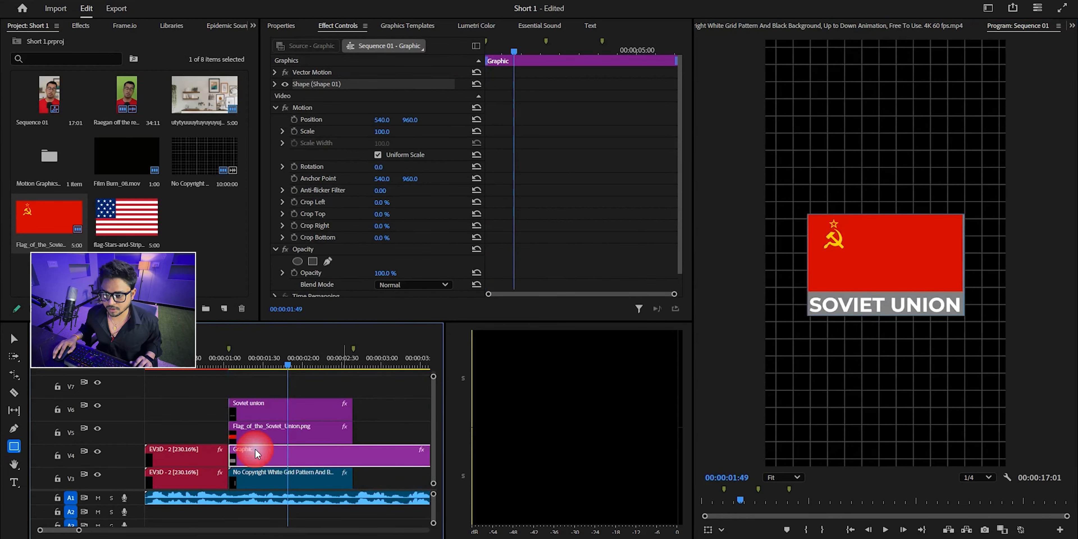
Step: Cut the rectangle clip at the flag clip's end, delete the excess, and save the project
key("c")
left_click(353, 453)
key("v")
left_click(425, 456)
key("Delete")
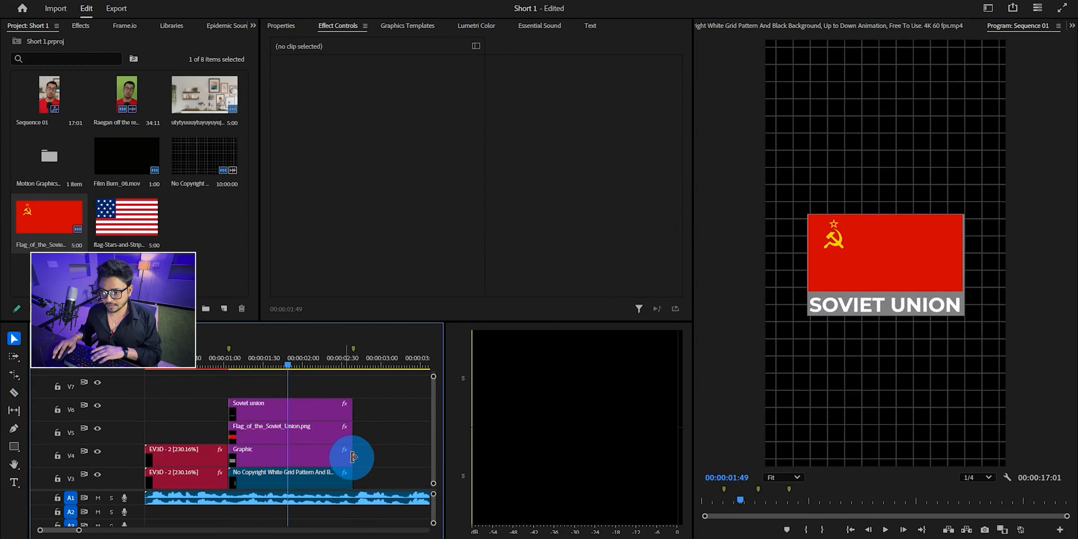
left_click(335, 457)
key("ctrl+s")
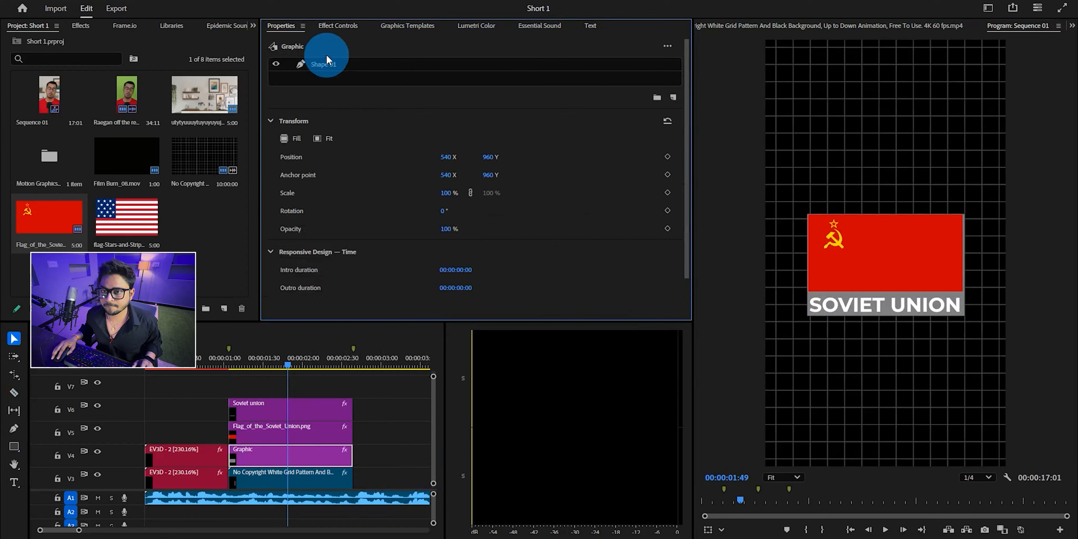
Step: Change the rectangle's fill to a dark red (8E0404), a darker shade than the flag's sampled red
left_click(326, 58)
left_click(310, 161)
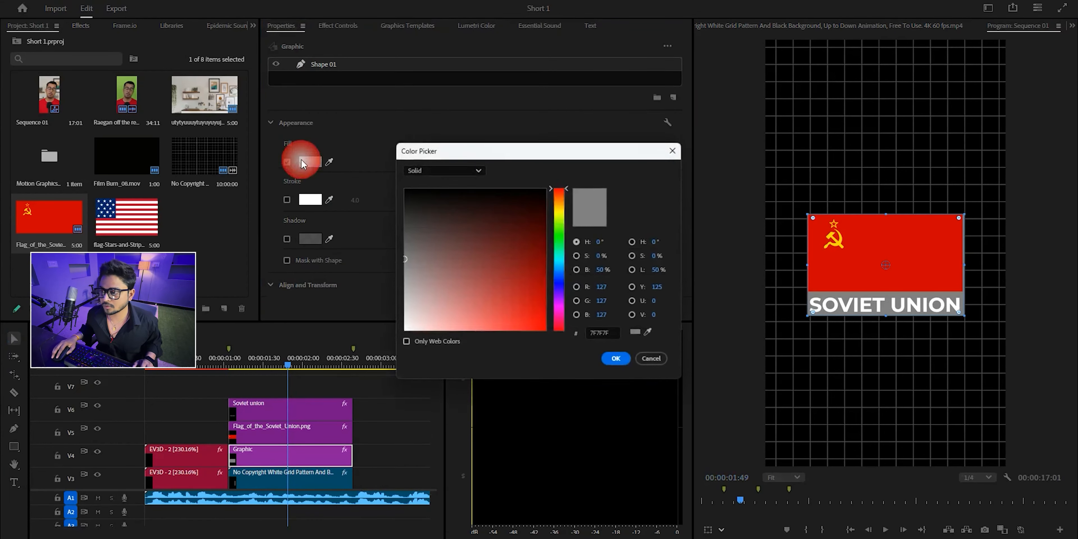
left_click(408, 311)
left_click_drag(427, 290, 290, 143)
left_click_drag(520, 250, 575, 353)
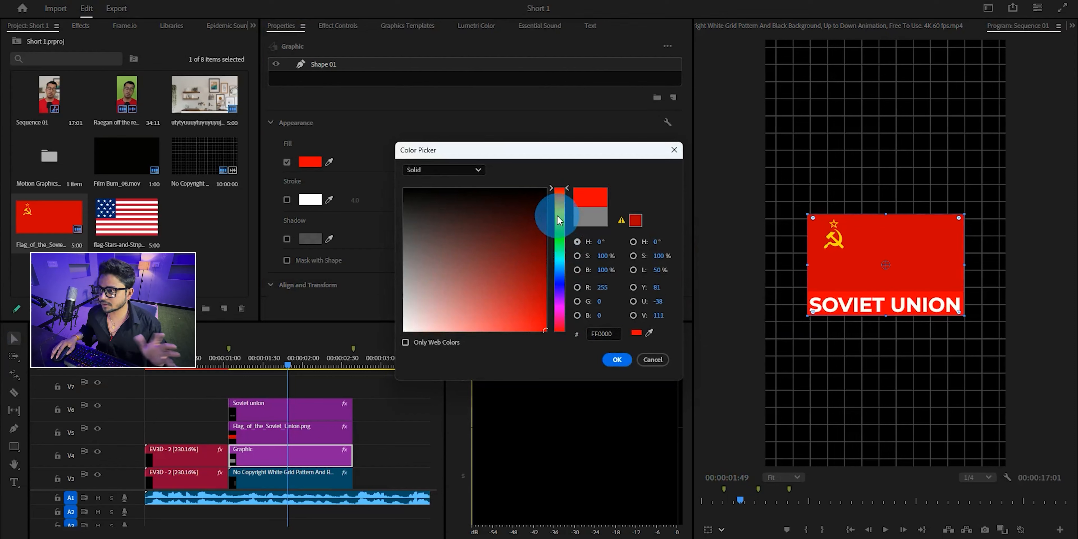
left_click(648, 333)
left_click(890, 265)
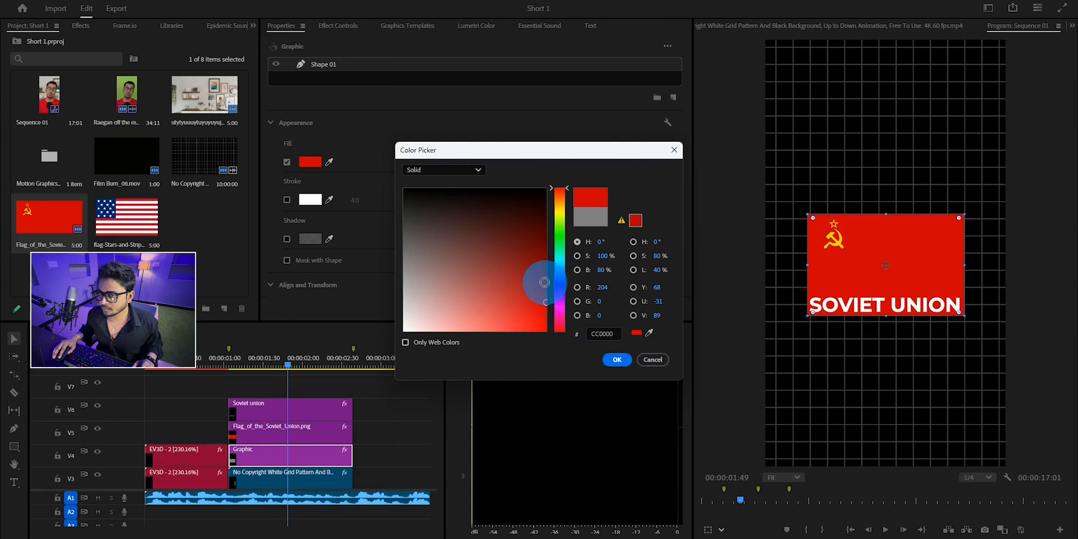
left_click(543, 281)
left_click_drag(543, 281, 541, 269)
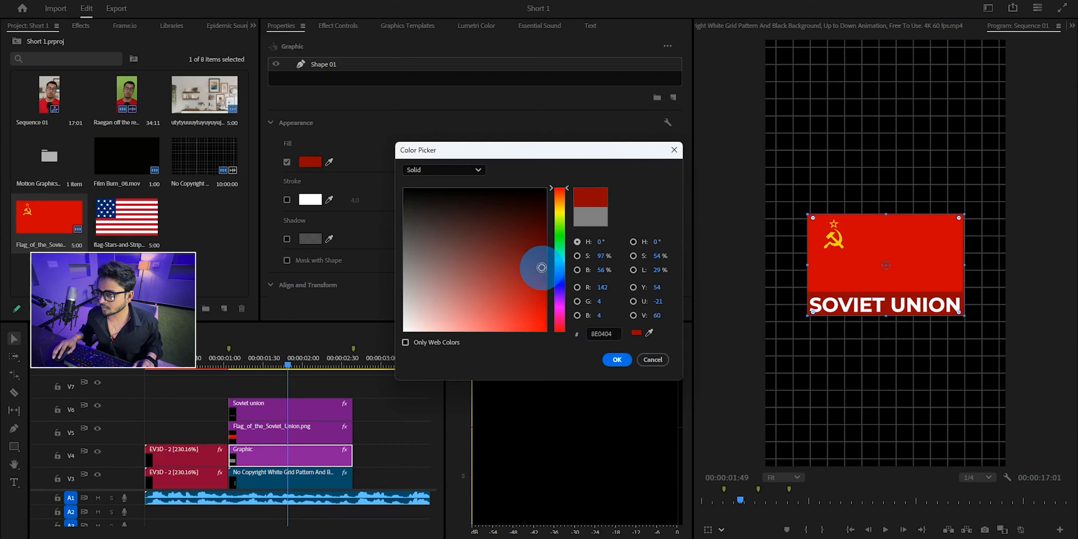
left_click(634, 359)
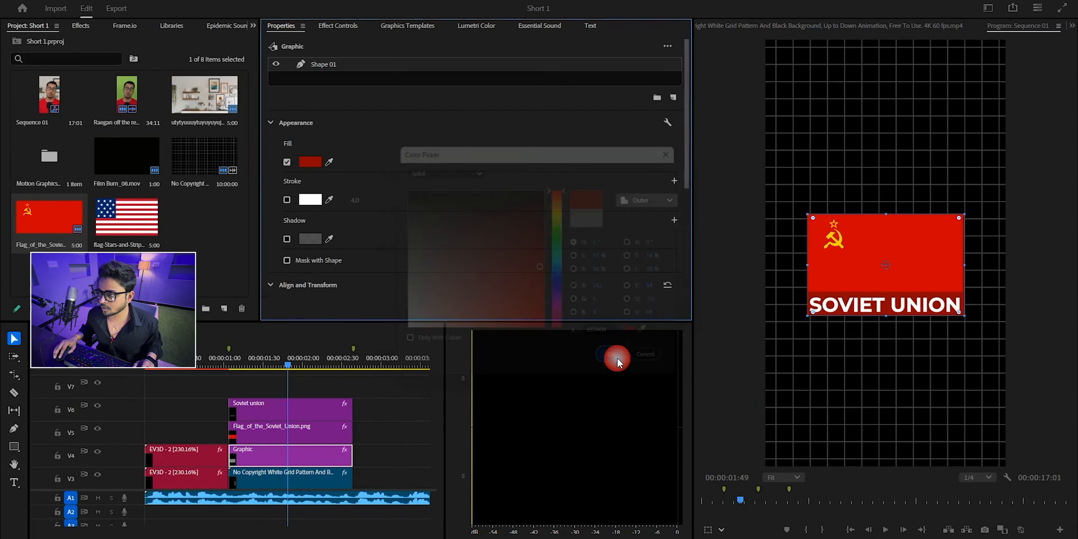
Step: Narrow the rectangle's width to about 701 so its sides line up with the Soviet flag's edges
left_click(374, 445)
left_click(818, 340)
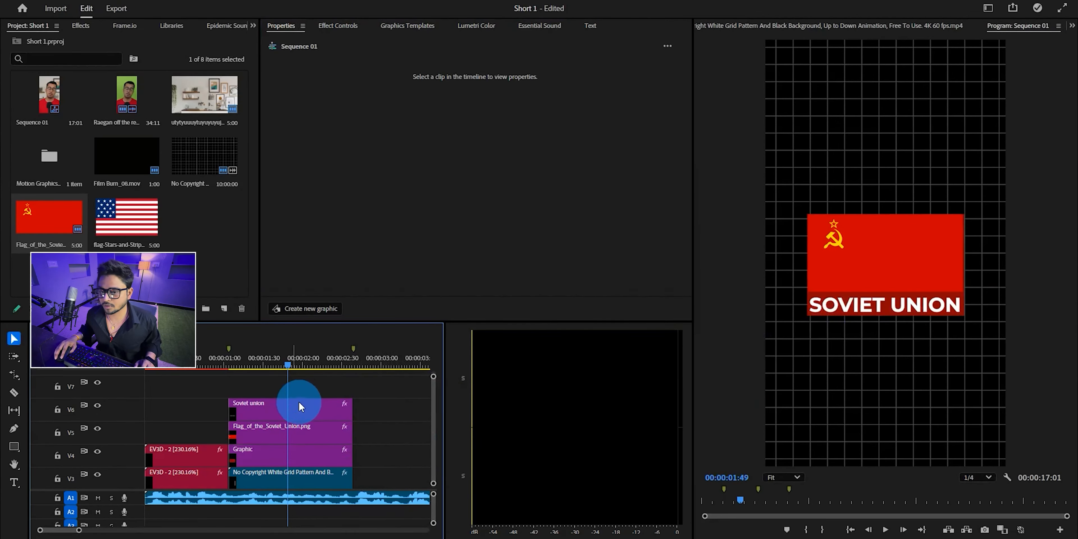
left_click(268, 454)
scroll(950, 285, "up", 3)
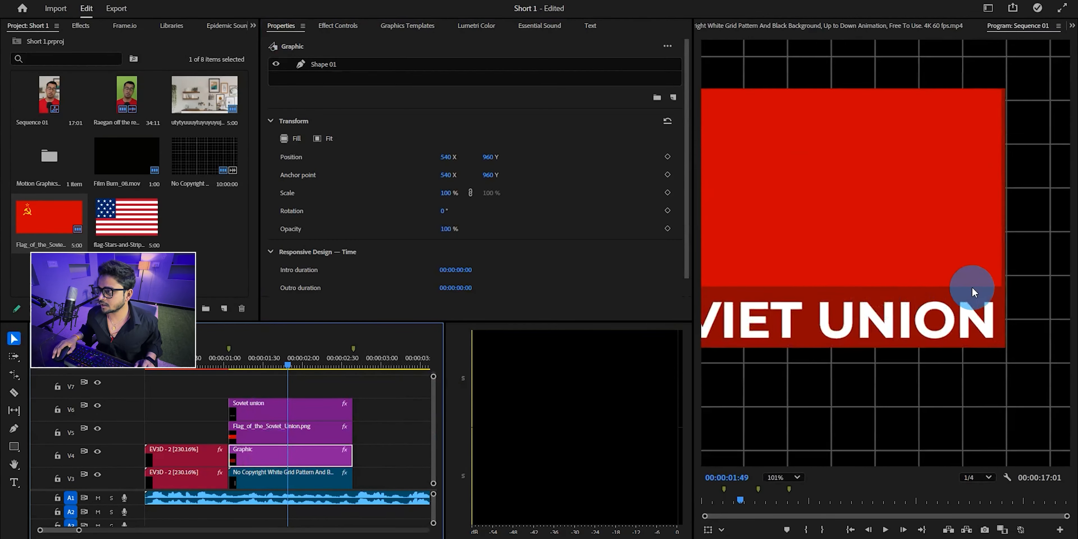
scroll(970, 289, "down", 1)
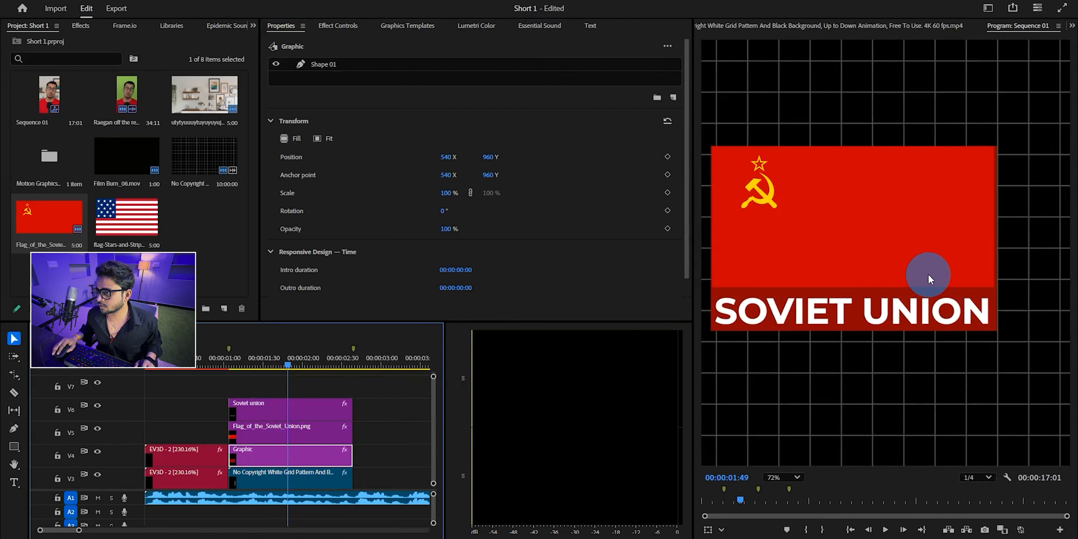
left_click(338, 26)
left_click(280, 25)
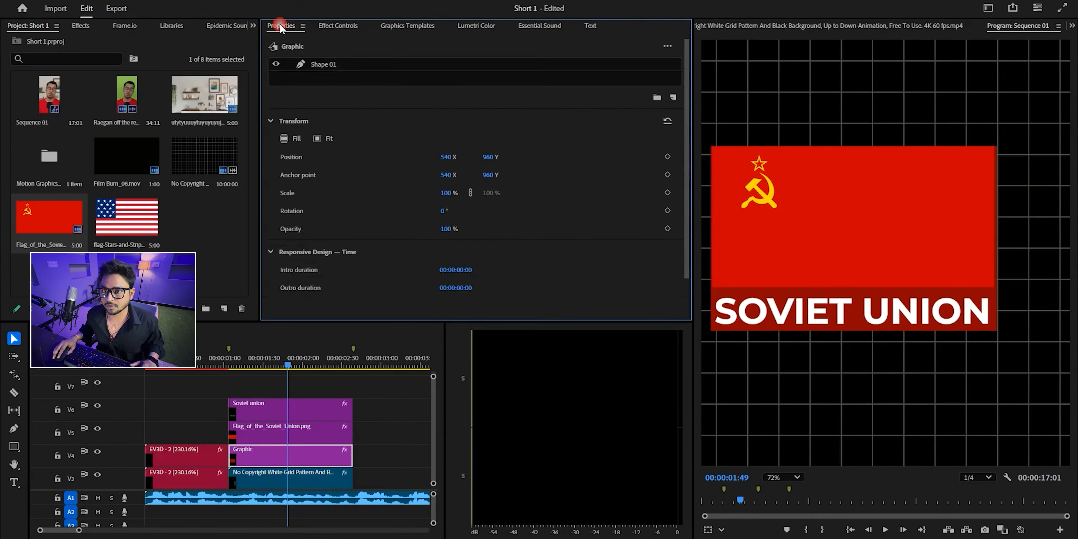
left_click(311, 66)
scroll(399, 212, "down", 5)
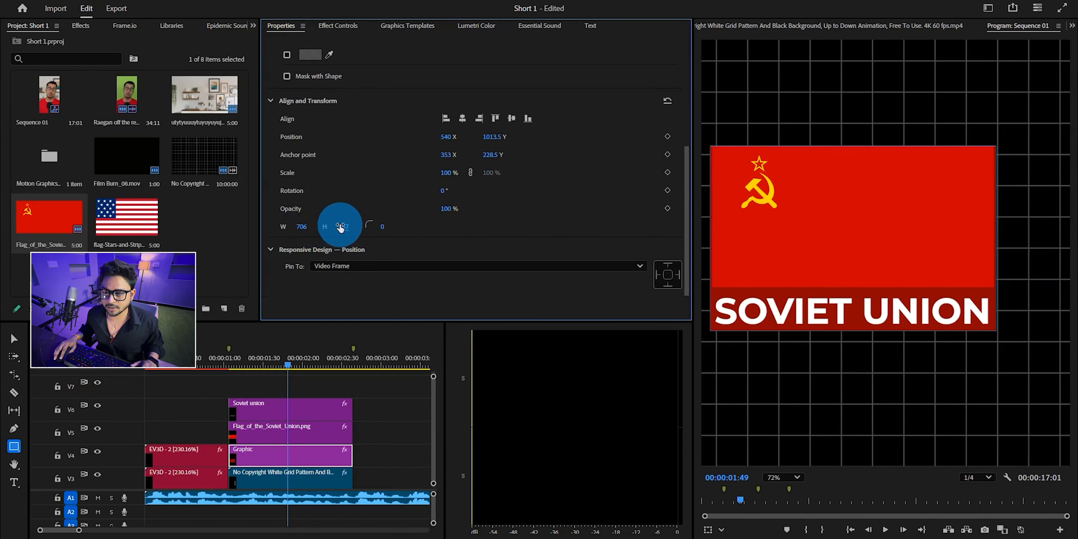
mouse_move(330, 234)
left_mouse_down()
mouse_move(348, 234)
mouse_move(328, 231)
left_mouse_up()
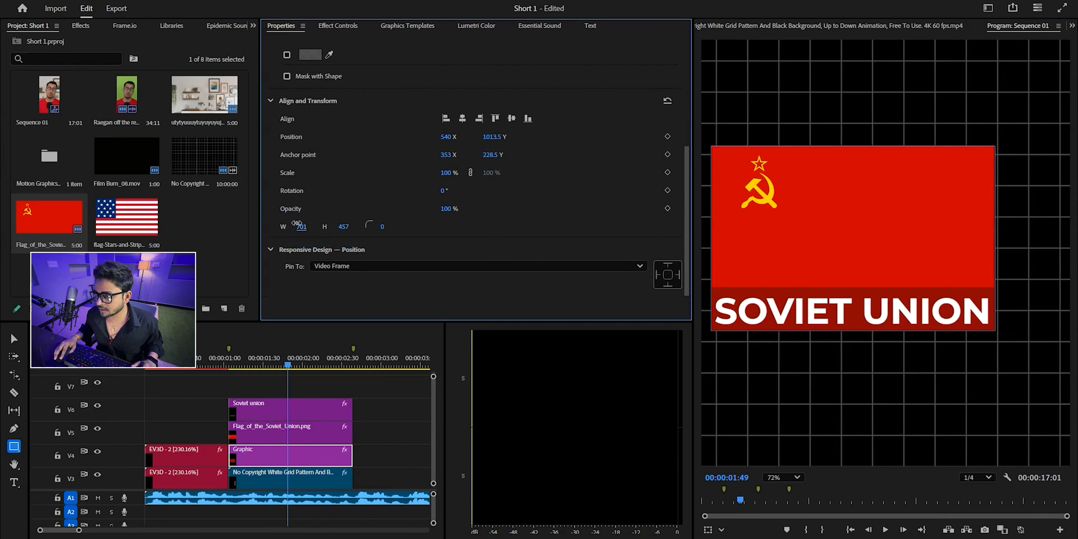
left_click(407, 431)
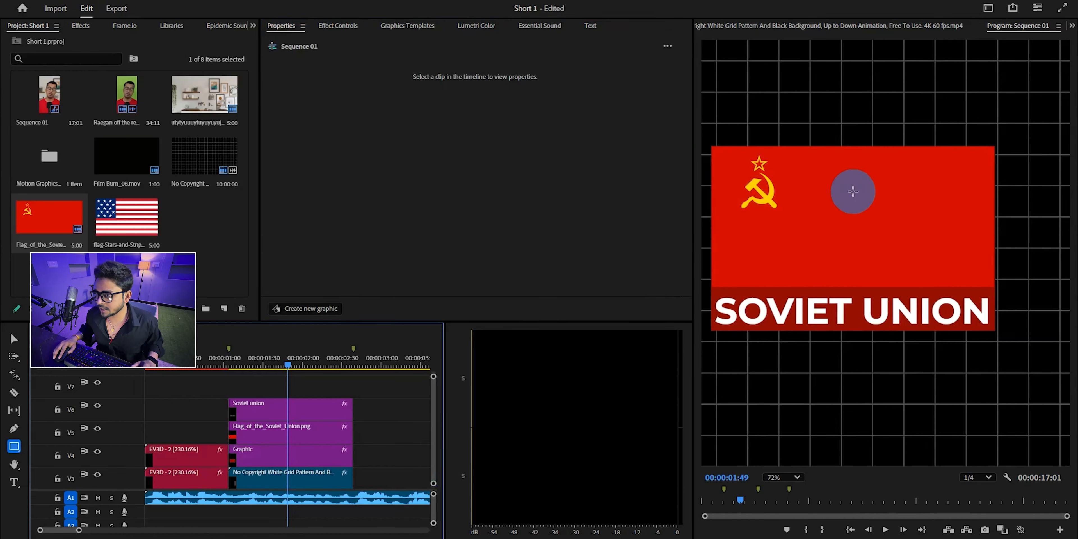
Step: Set the preview zoom to Fit and save the project
left_click(777, 478)
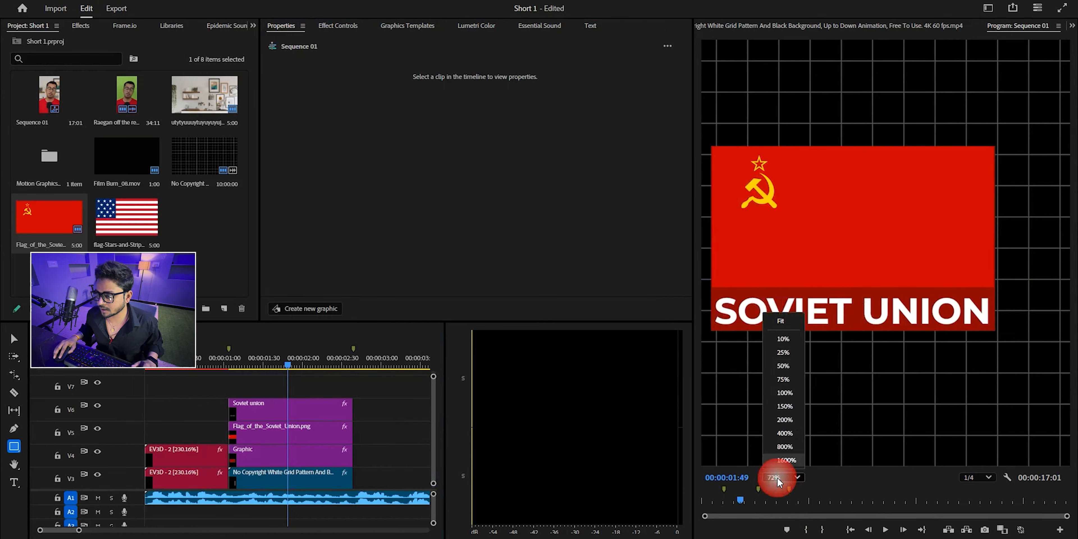
left_click(777, 327)
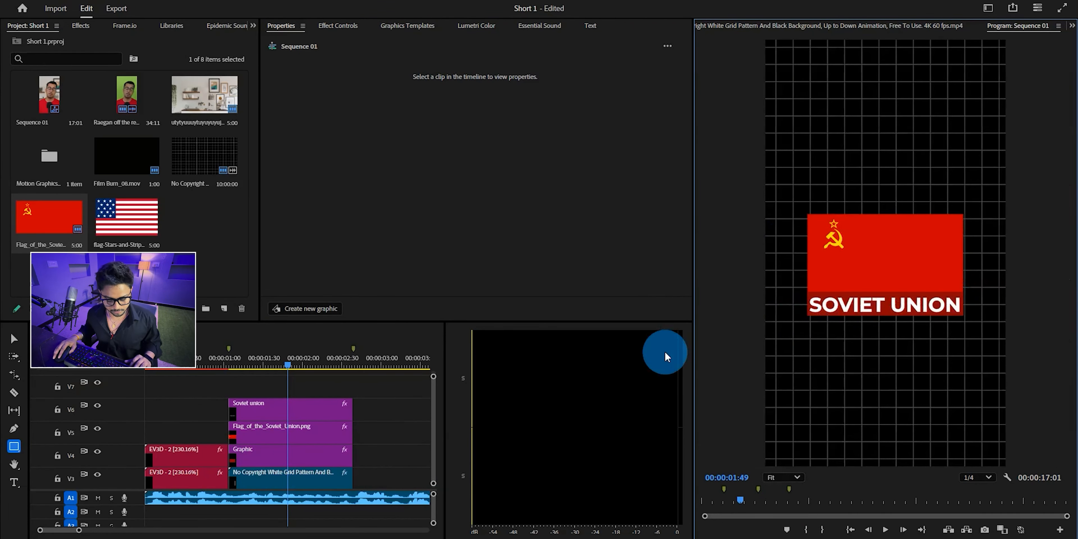
left_click(394, 415)
key("ctrl+s")
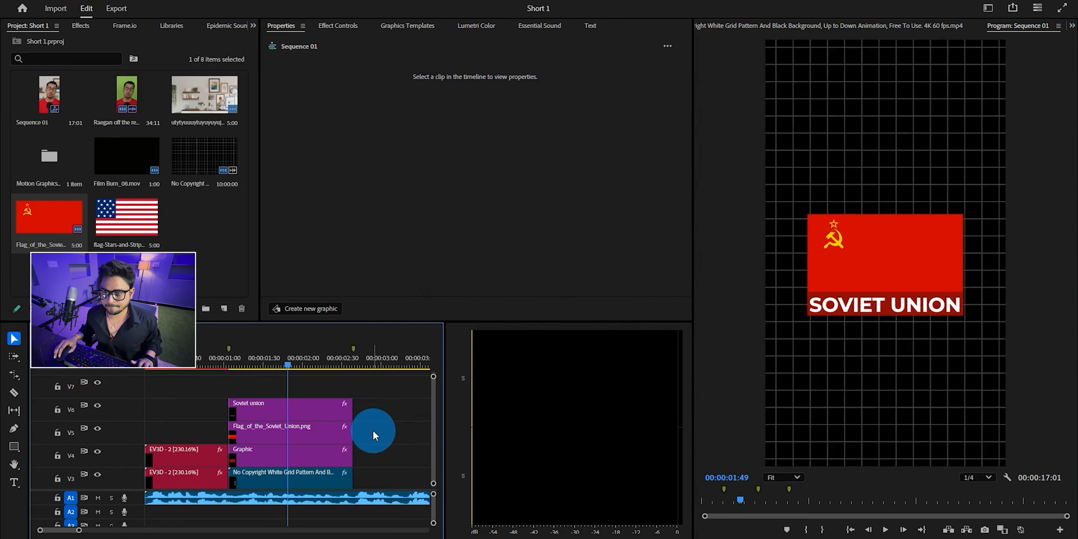
Step: Duplicate the "Soviet union" text, flag and rectangle clips to start shortly after the originals end on V4–V6, and save the project
scroll(372, 432, "up", 2)
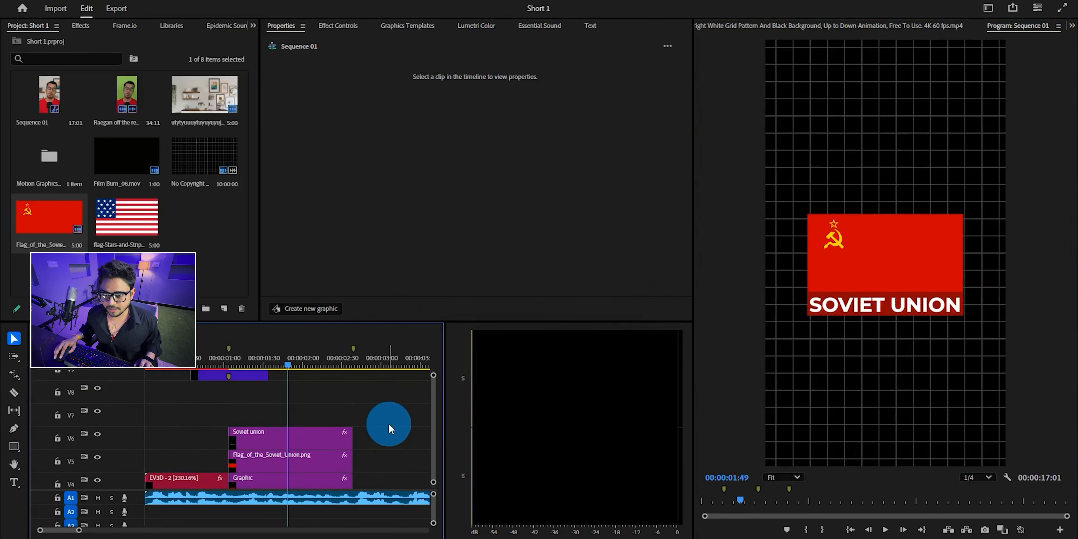
key("grave")
left_click_drag(370, 288, 302, 334)
left_click_drag(279, 337, 427, 332, "alt")
left_click(412, 51)
key("grave")
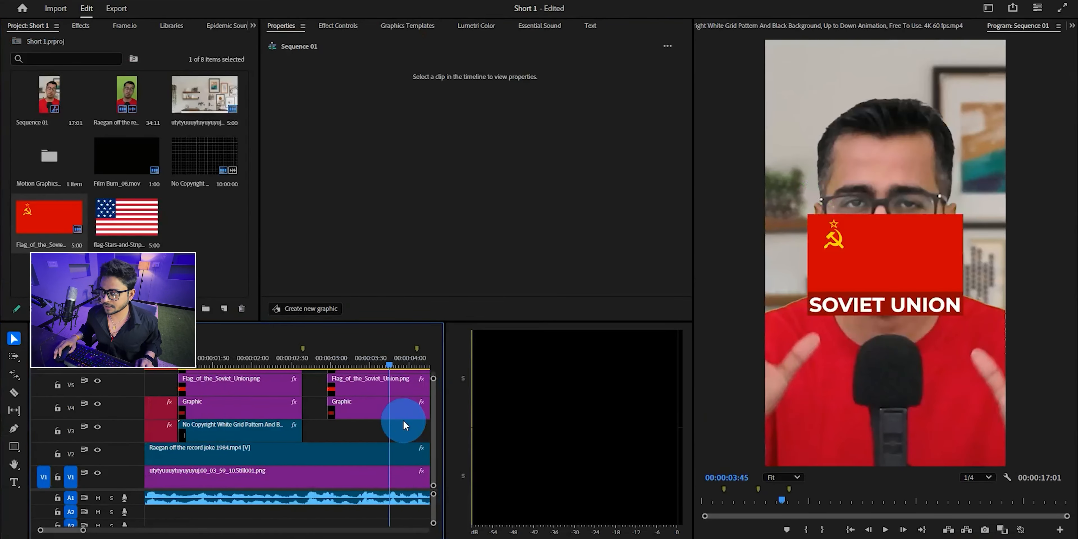
key("ctrl+s")
Step: Replace the duplicated Soviet flag clip with the flag-Stars-and-Stripes image from the Source Monitor
scroll(334, 432, "up", 2)
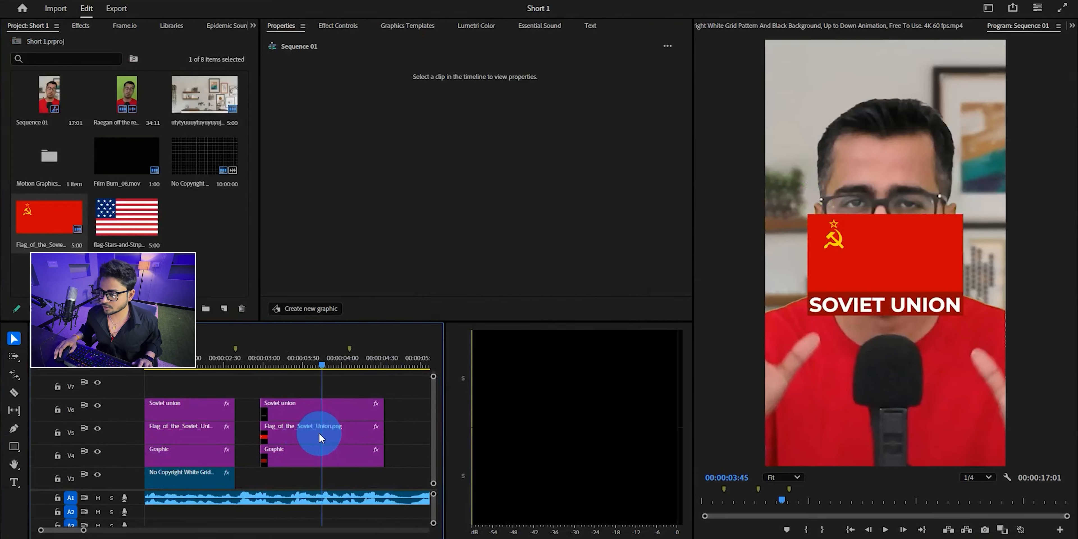
double_click(132, 210)
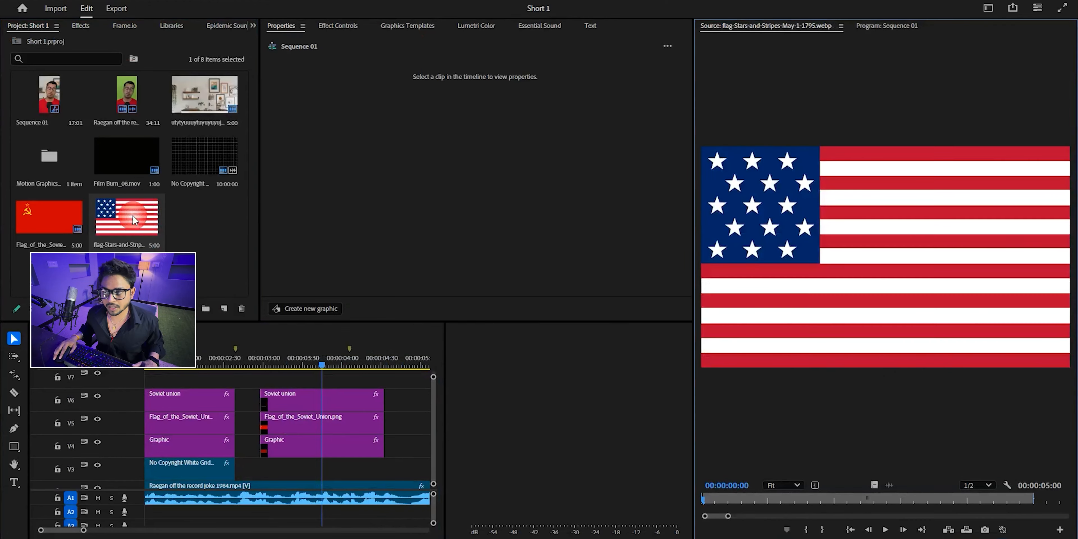
right_click(289, 431)
mouse_move(337, 127)
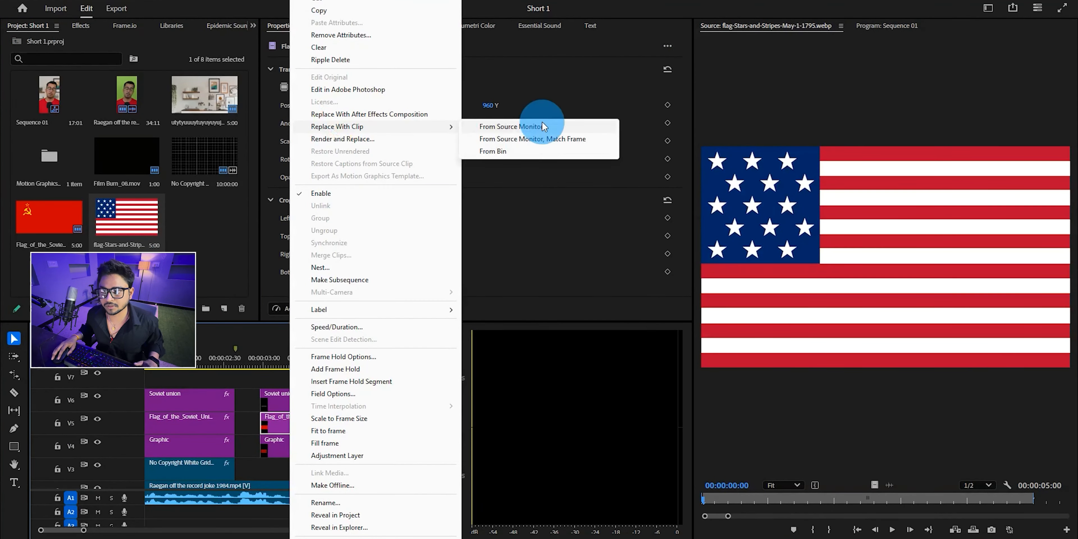
left_click(540, 127)
left_click(904, 23)
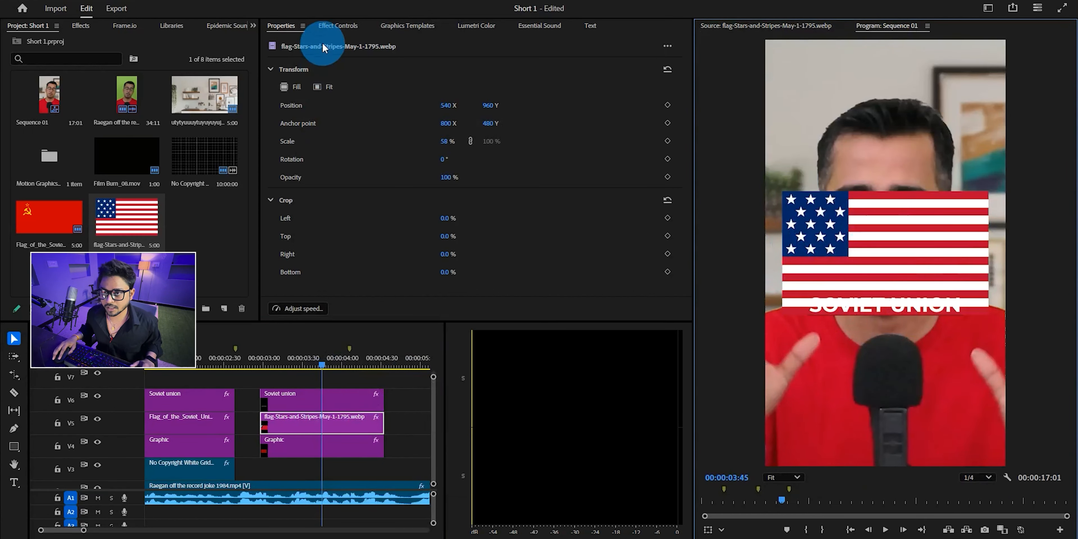
Step: Turn off uniform scaling for the US flag clip and shrink it to scale height 36 and scale width 43
left_click(344, 26)
left_click(323, 71)
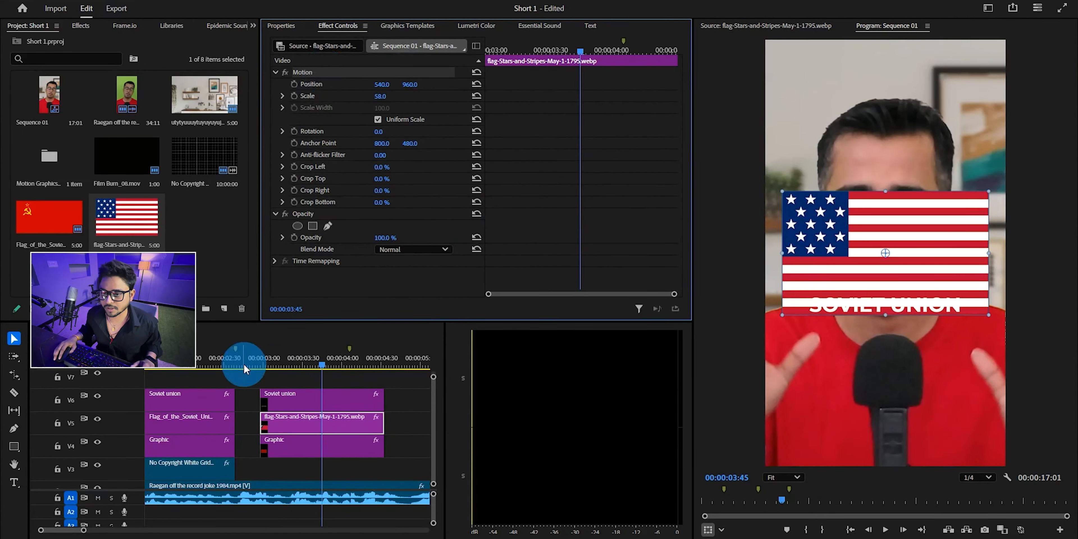
left_click(378, 120)
mouse_move(386, 96)
left_mouse_down()
mouse_move(358, 108)
mouse_move(386, 96)
mouse_move(370, 96)
left_mouse_up()
key("ctrl+z")
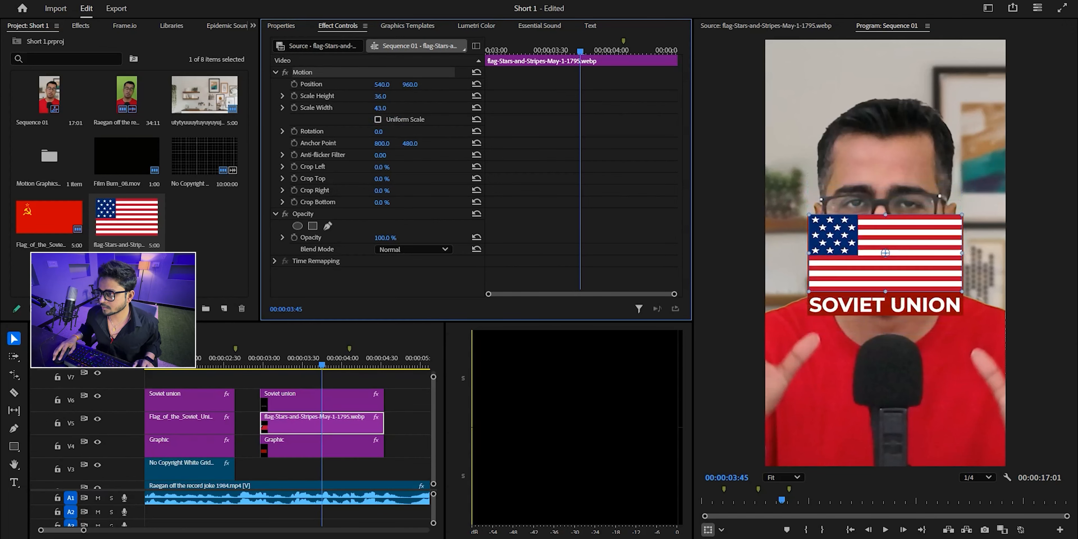
Step: Try a scale height of 38 for the US flag, and set it to 37 so it meets the label bar
scroll(920, 248, "up", 5)
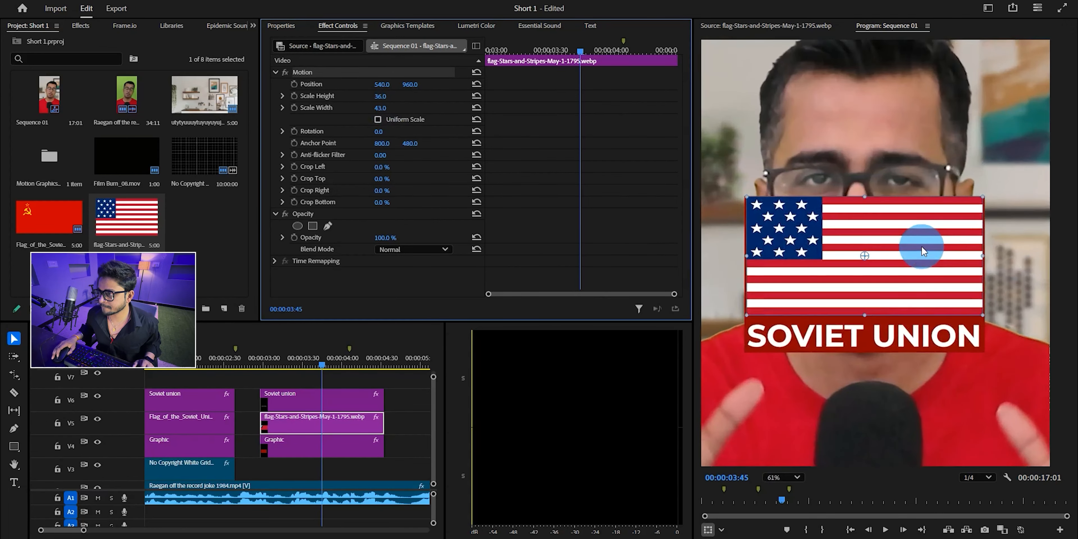
scroll(943, 252, "down", 1)
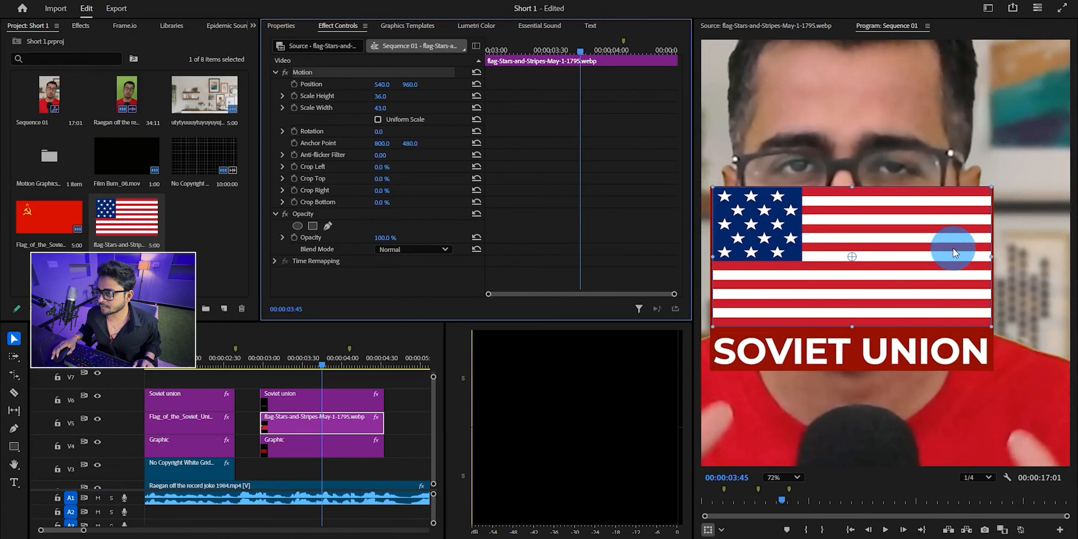
left_click(382, 96)
type("38")
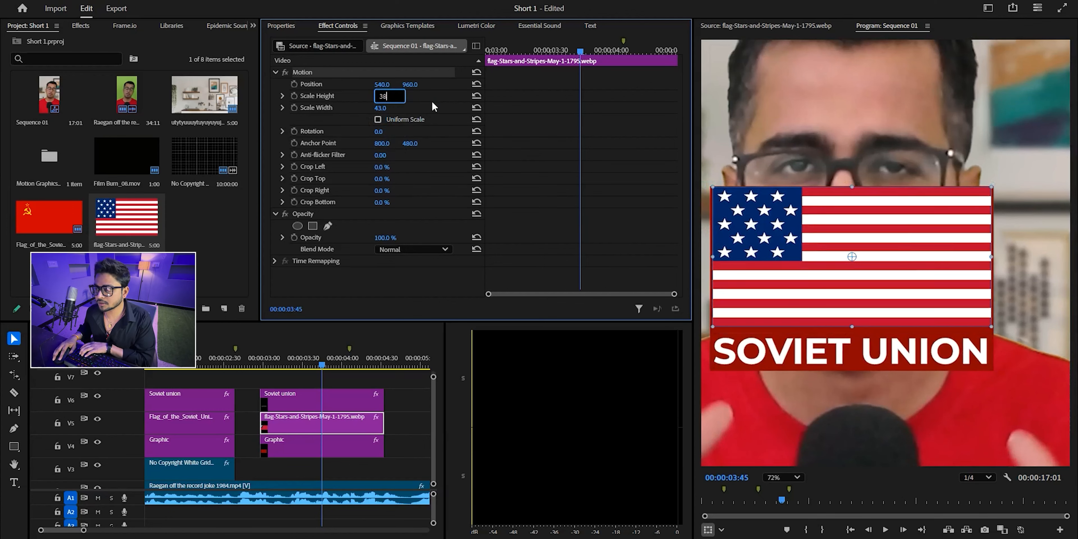
left_click(432, 103)
left_click(382, 95)
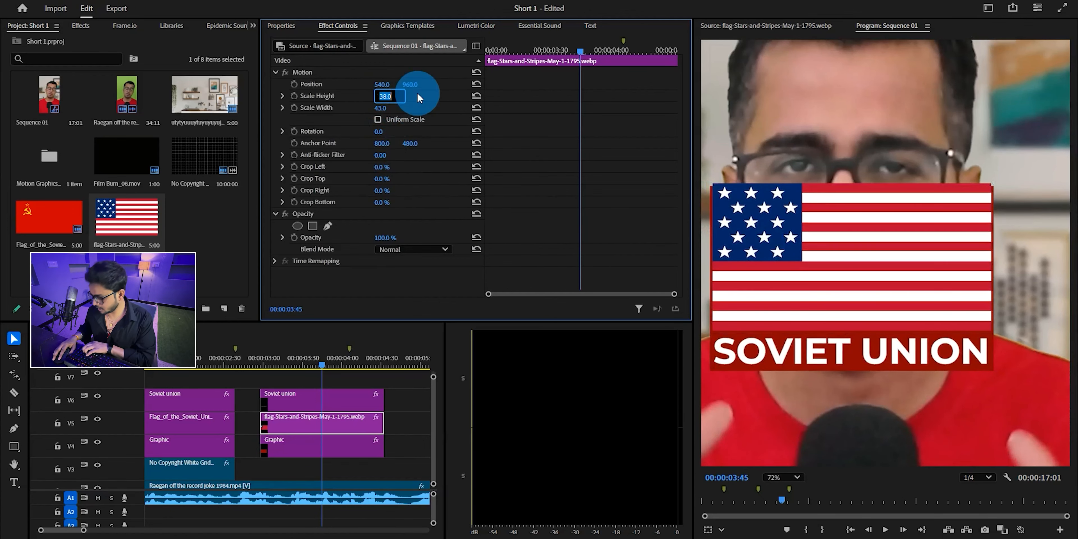
type("37")
left_click(440, 94)
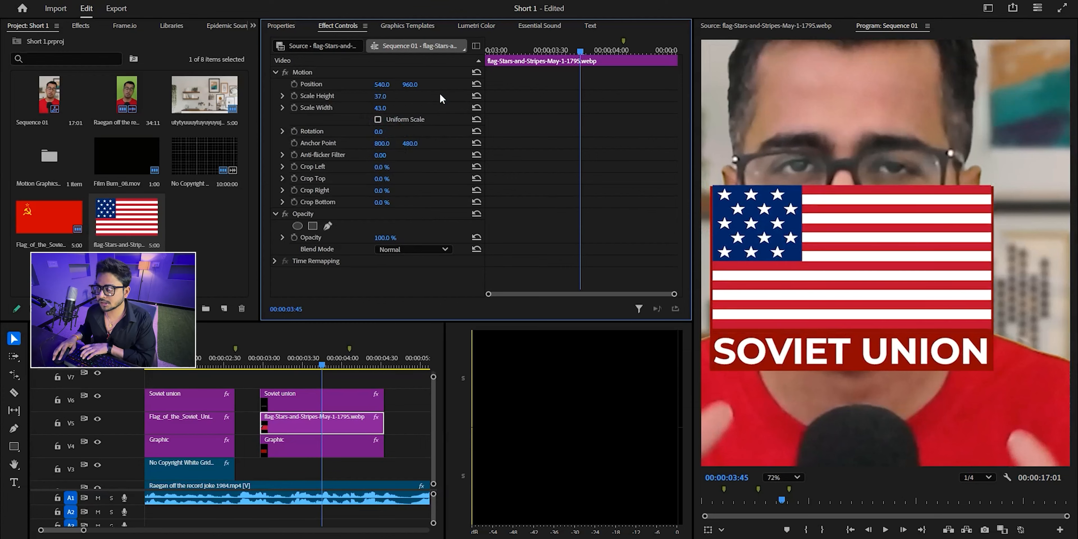
Step: Try scale widths of 45, 44, 43.5 and 43.07 for the US flag against the label bar's edges
left_click(383, 108)
type("45")
left_click(434, 108)
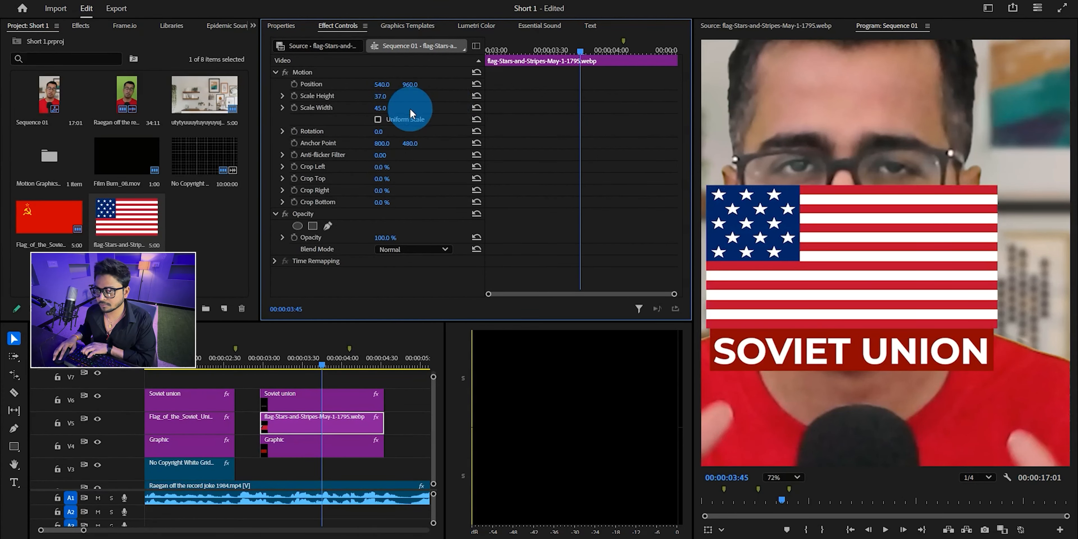
type("44")
left_click(431, 104)
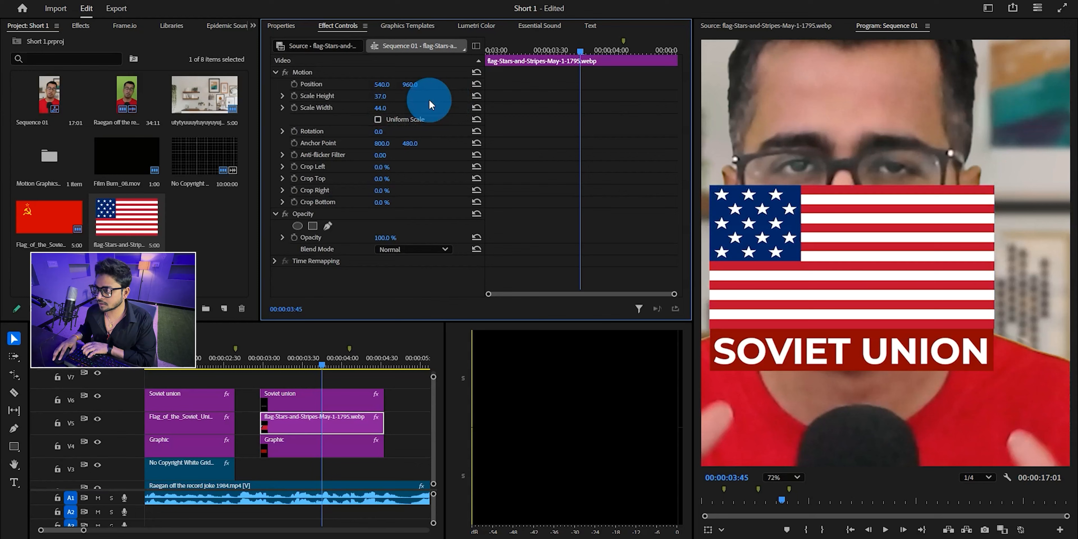
left_click(382, 108)
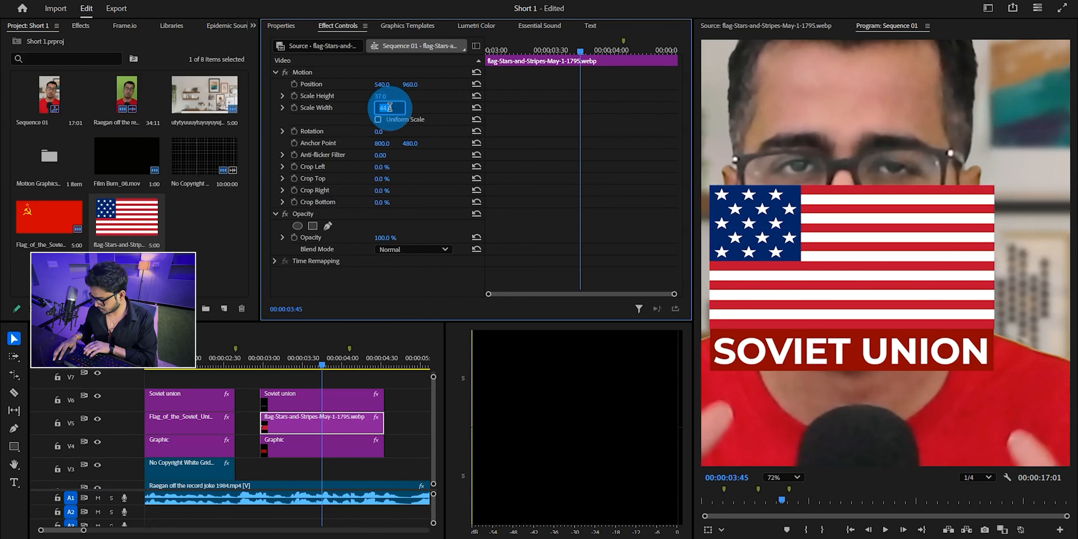
type("43")
left_click(426, 108)
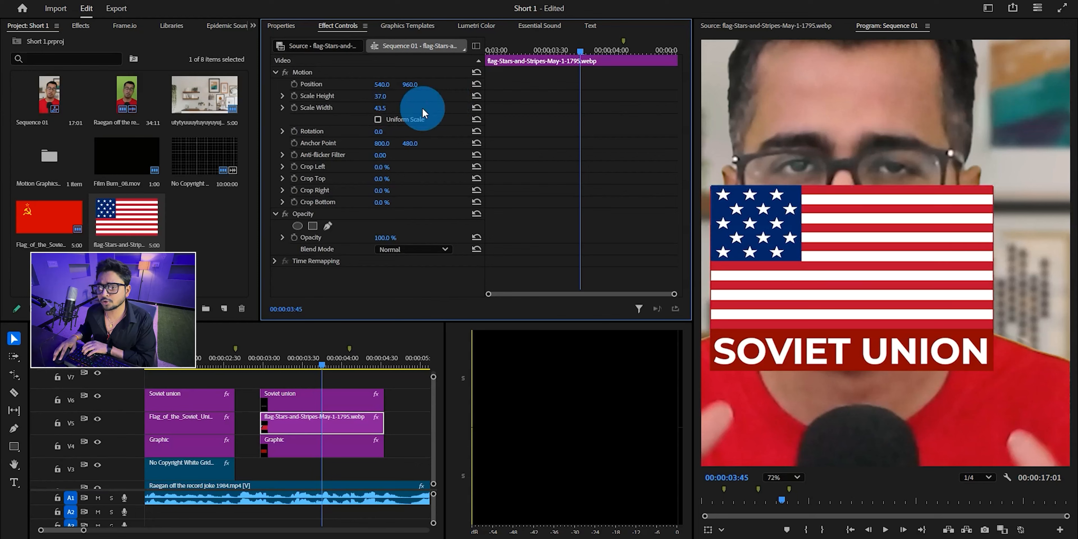
left_click(382, 108)
type("43.07")
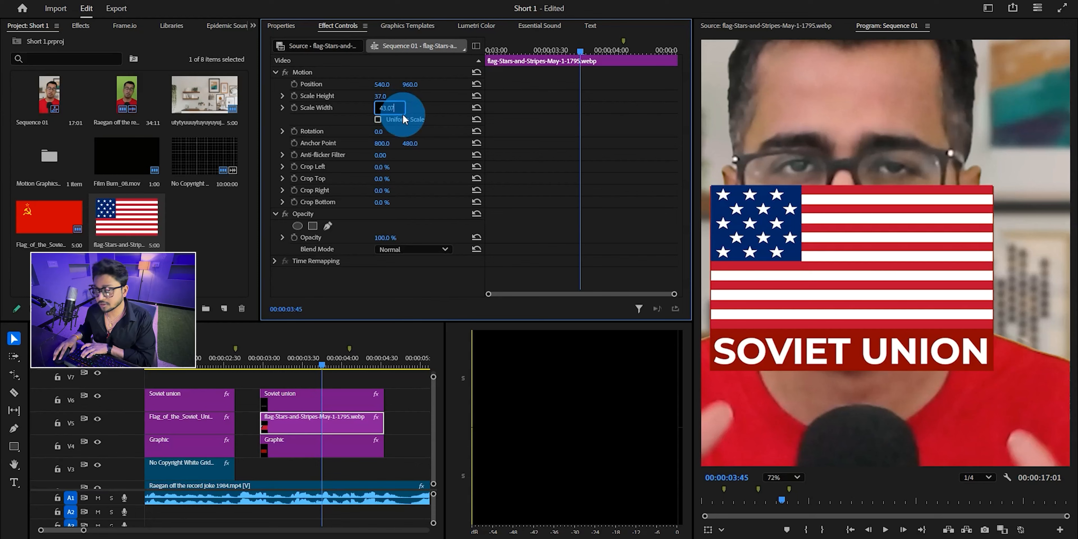
left_click(433, 109)
Step: Set the US flag's scale width to 43.8 and its vertical position to 962 to match the label bar
left_click(382, 108)
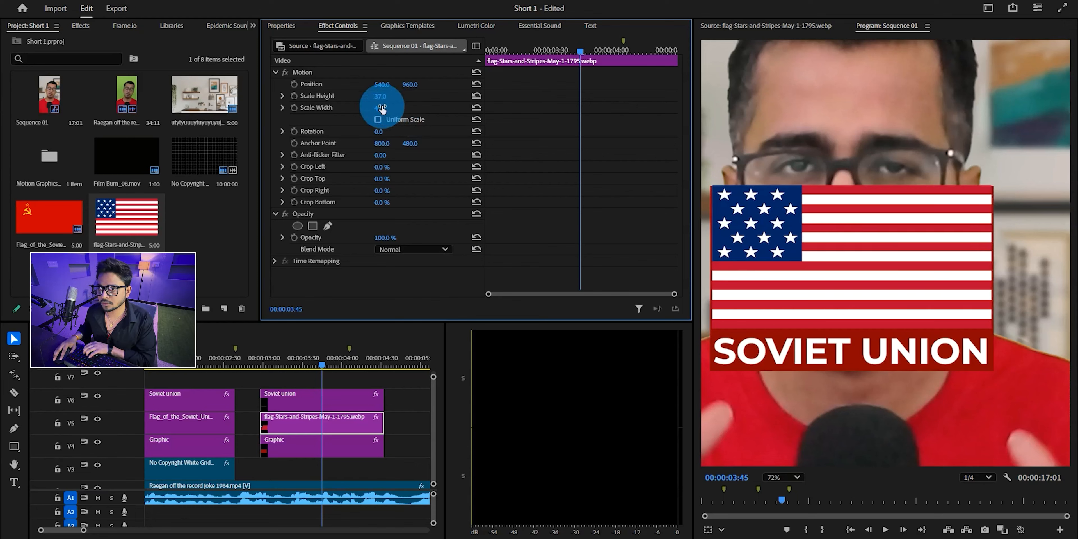
type("43.7")
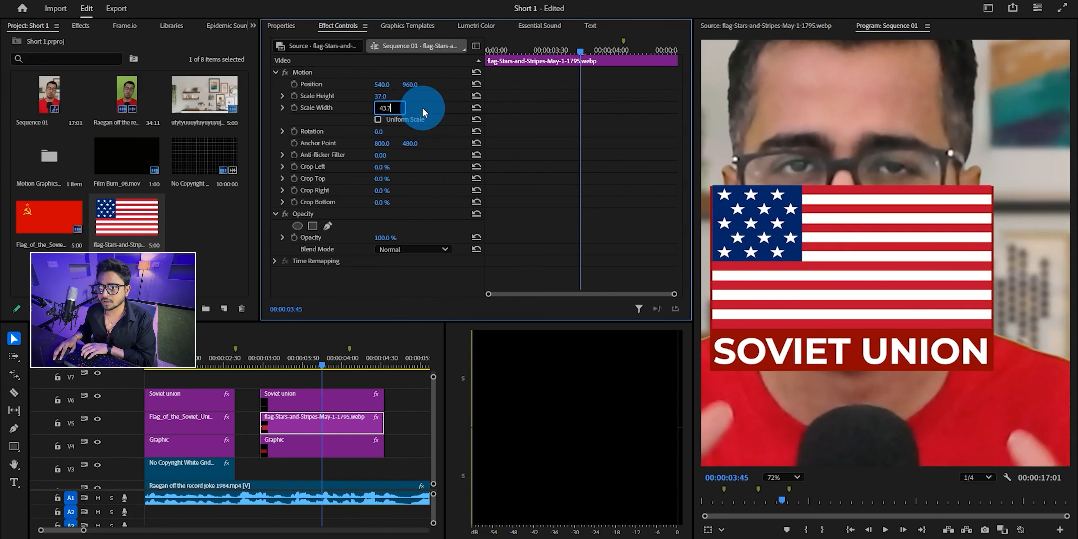
left_click(429, 102)
left_click(382, 109)
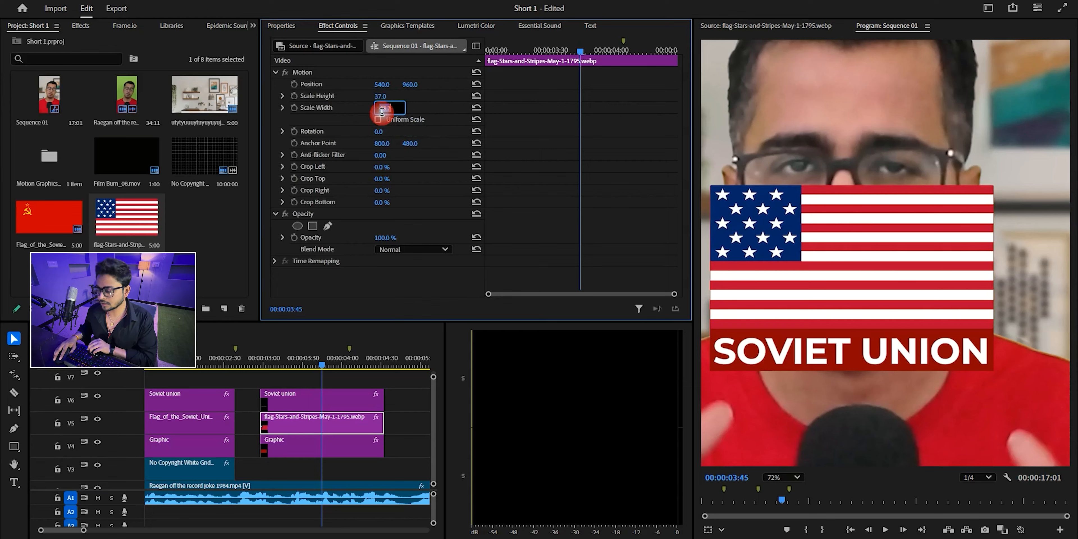
type("4.8")
left_click(432, 95)
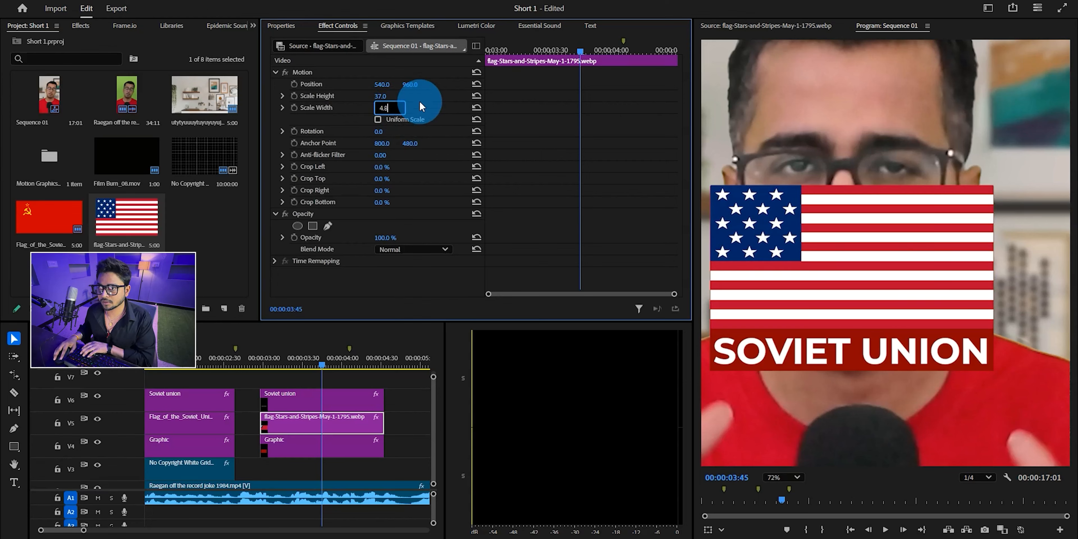
left_click(388, 108)
type("4308")
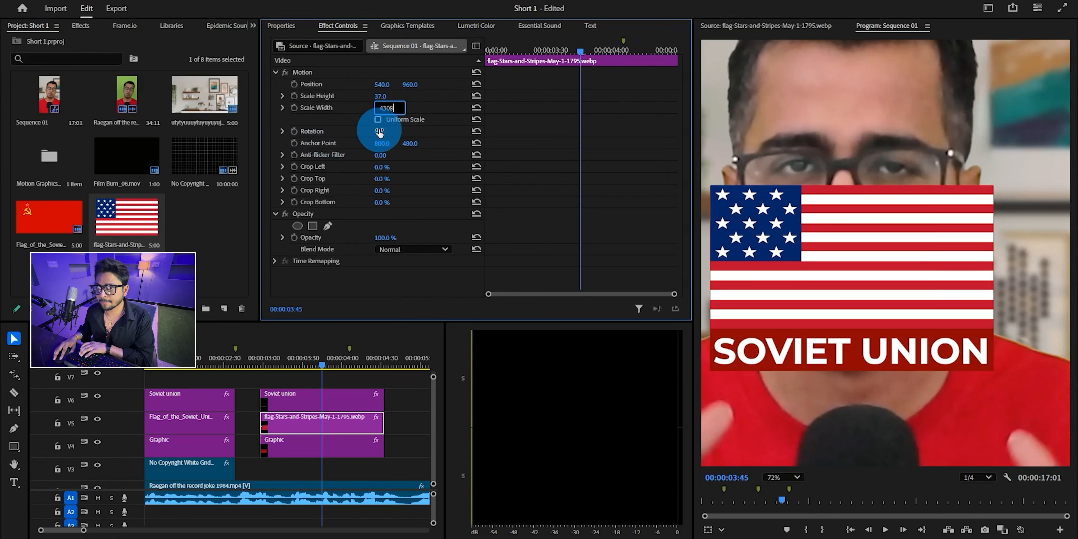
left_click_drag(395, 109, 285, 129)
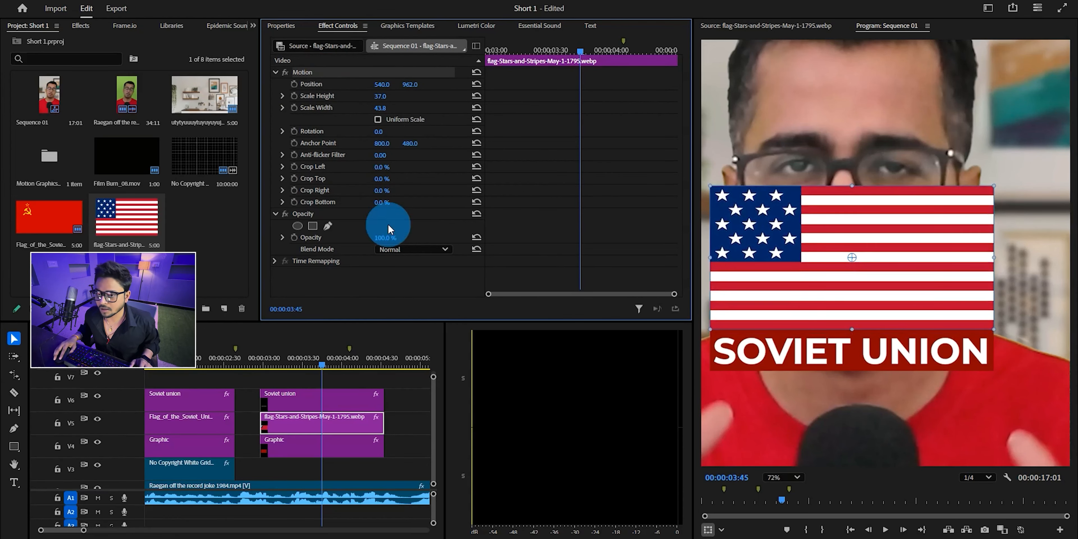
Step: Fill the duplicated rectangle with the dark blue sampled from the US flag's canton, and set the preview zoom to Fit
left_click(306, 451)
left_click(355, 65)
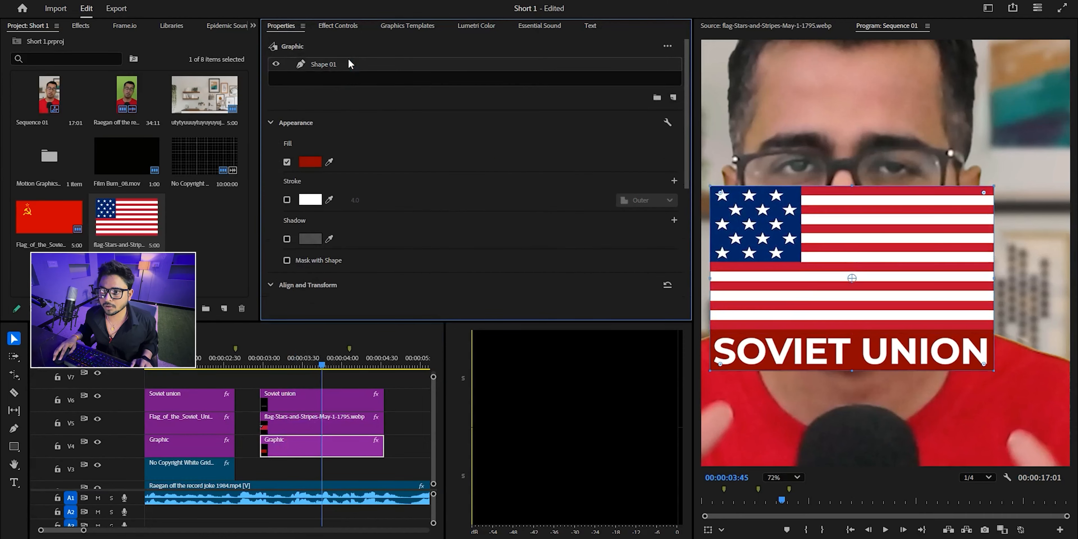
left_click(329, 162)
left_click(770, 238)
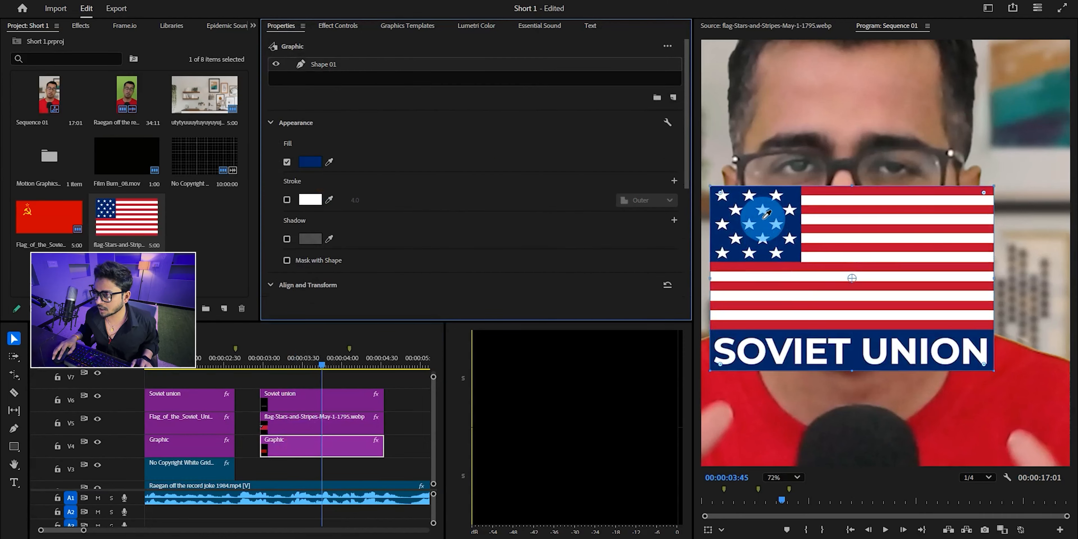
left_click(779, 477)
left_click(779, 329)
left_click(408, 440)
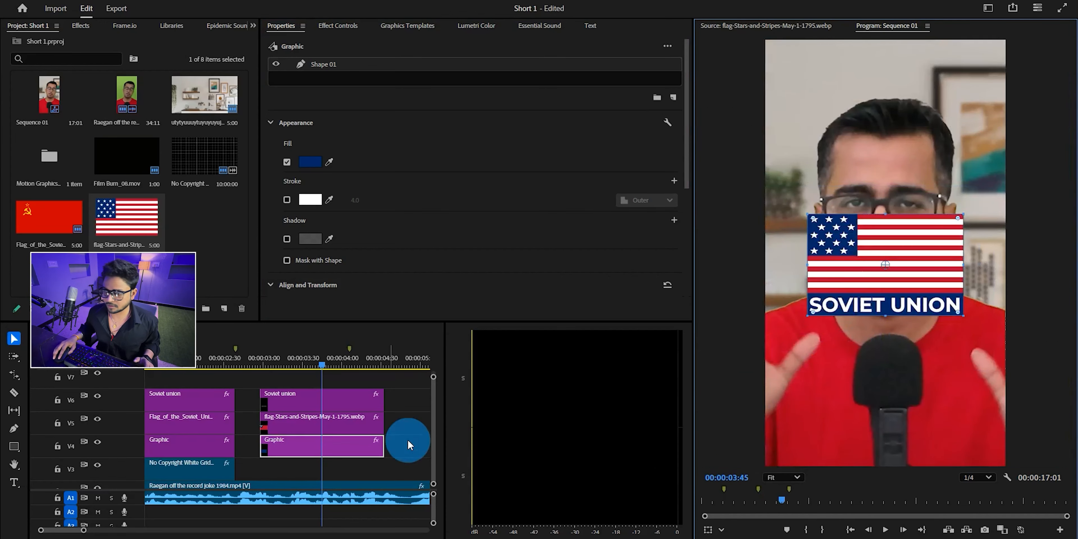
Step: Replace the duplicated "Soviet union" label text with "us" and save the project
left_click(289, 402)
left_click(338, 73)
double_click(333, 68)
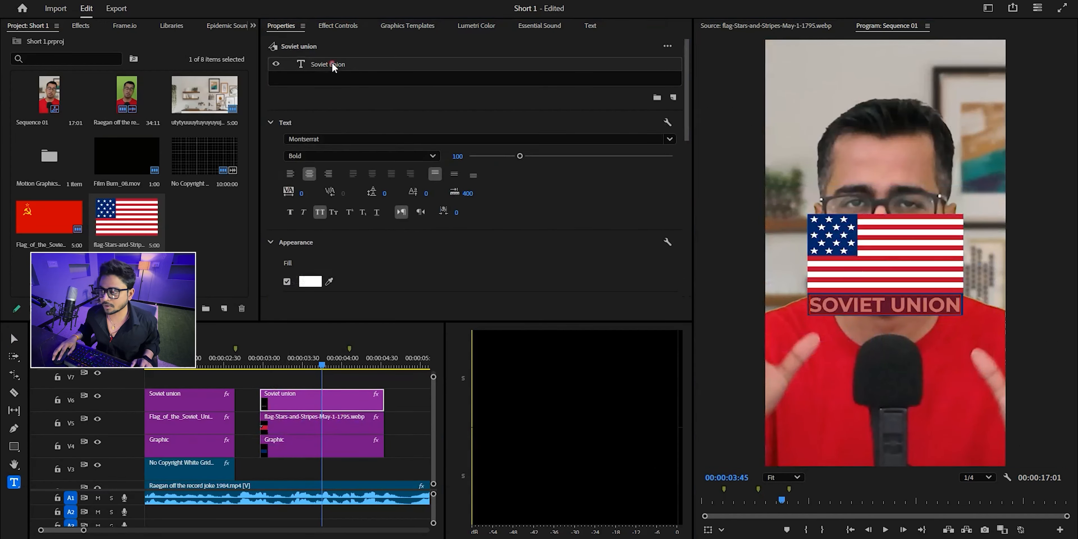
type("us")
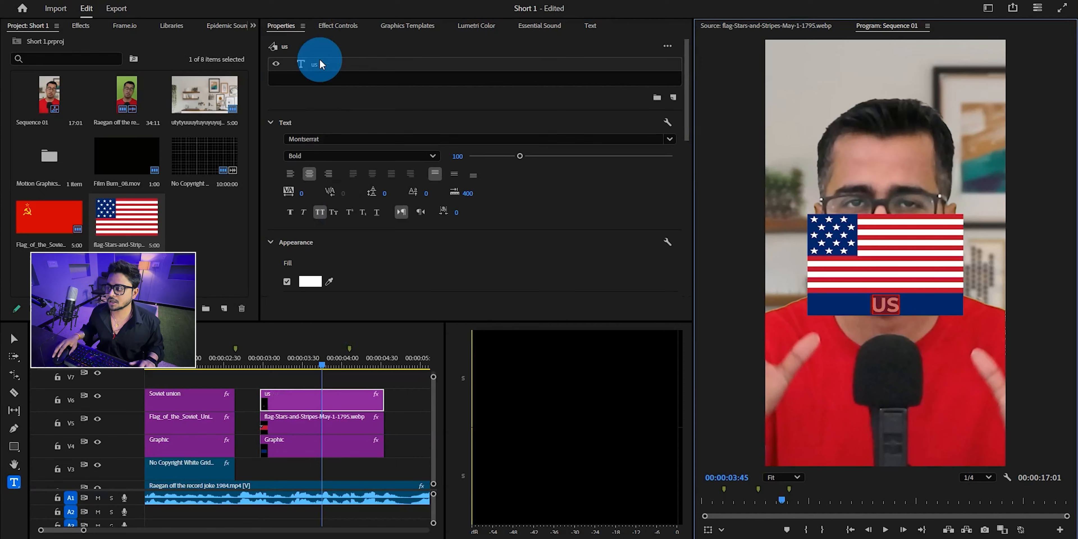
left_click(402, 384)
scroll(399, 417, "down", 5)
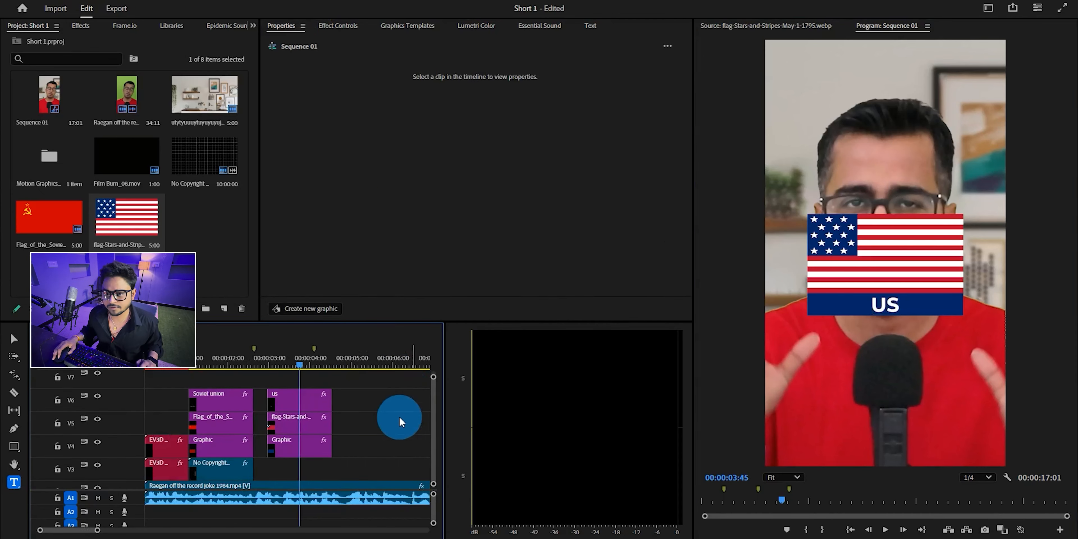
scroll(219, 419, "up", 4)
key("ctrl+s")
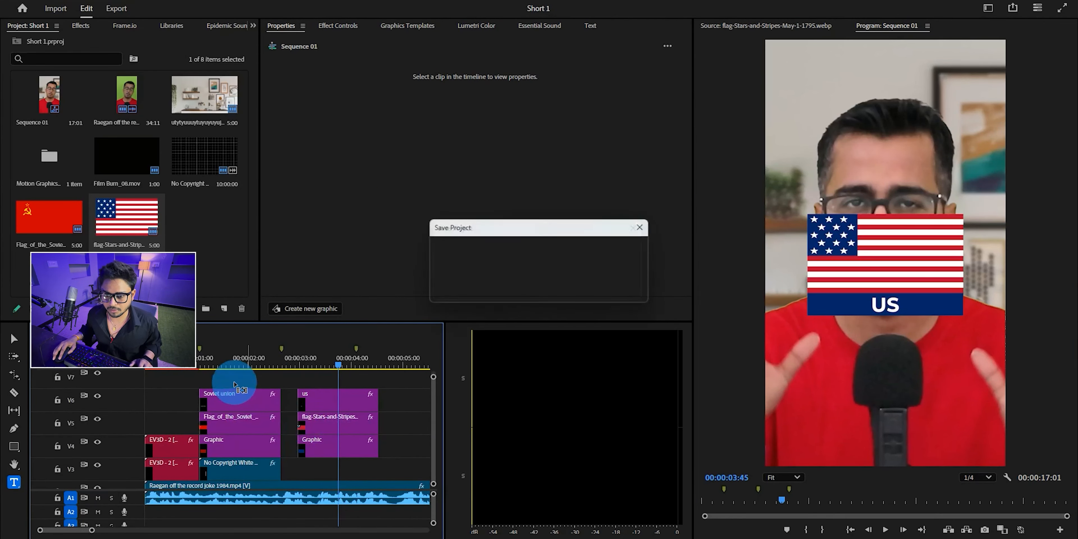
Step: Nest the Soviet union text, flag and rectangle clips on V4–V6 into one sequence with the default name
left_click_drag(228, 380, 236, 436)
right_click(236, 437)
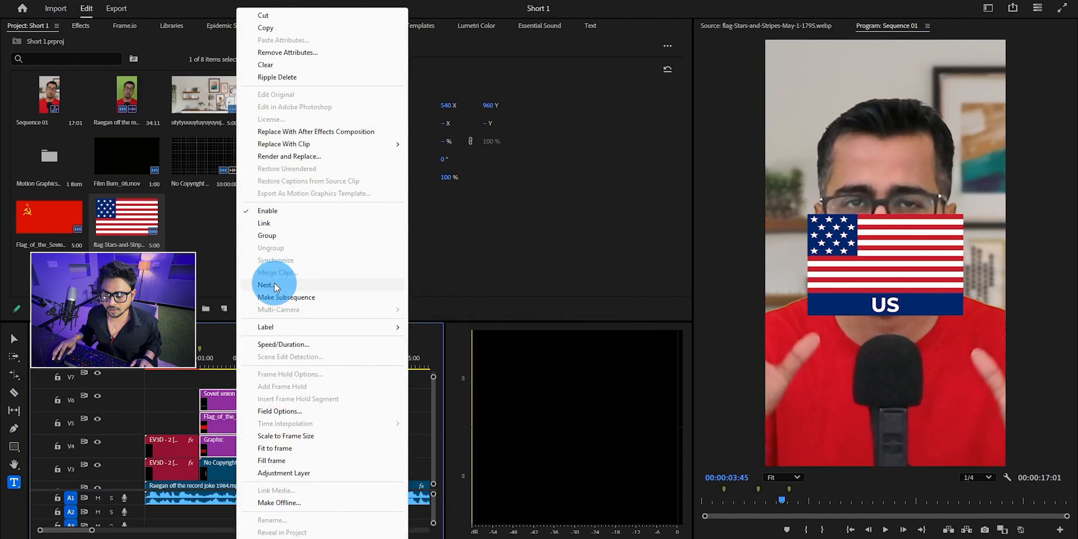
left_click(274, 284)
left_click(558, 279)
Step: Nest the "us" text, US flag and blue rectangle clips into a second sequence with the default name
left_click_drag(283, 382, 337, 437)
right_click(337, 437)
left_click(372, 289)
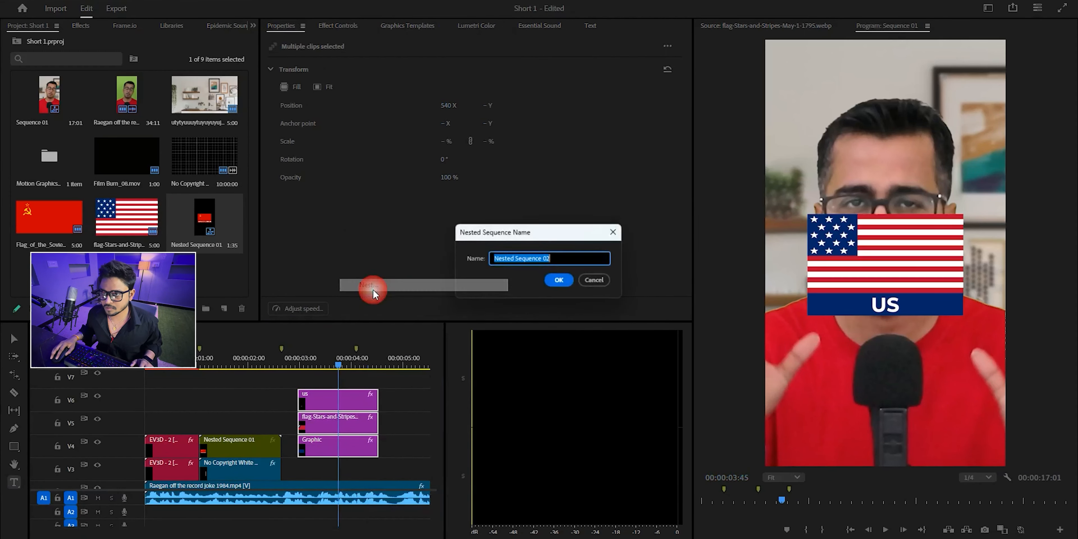
left_click(559, 280)
Step: Move the US nested sequence to V5, aligned directly above the Soviet nested sequence, and save the project
left_click_drag(341, 440, 246, 431)
scroll(208, 414, "up", 2)
scroll(302, 416, "up", 3)
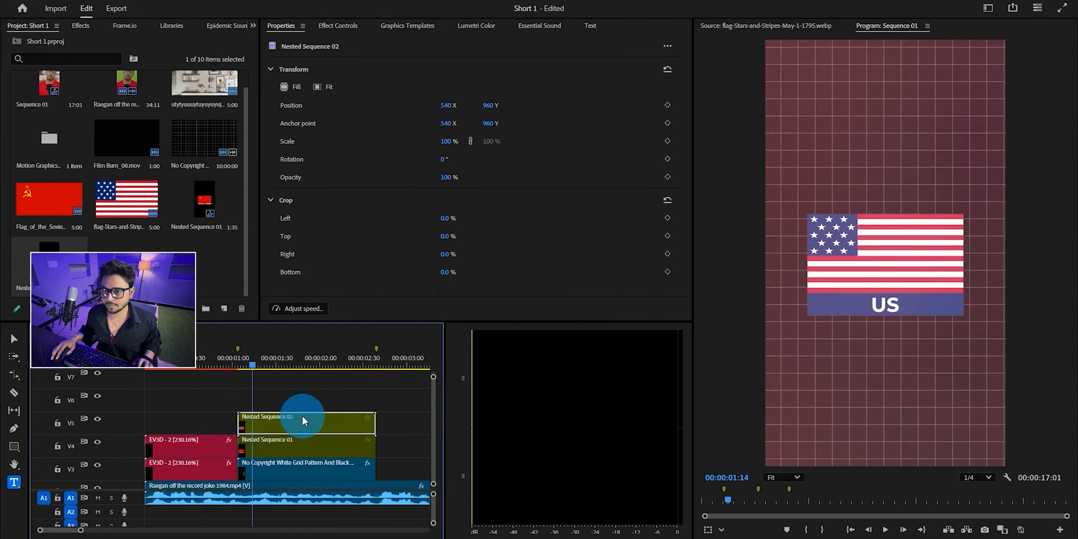
key("ctrl+s")
Step: Play the flag section, shift the Soviet nested sequence on V4 to start shortly after the US one, and trim its end to the grid clip's end
left_click_drag(253, 363, 232, 363)
left_click(261, 386)
key("space")
scroll(280, 401, "down", 3)
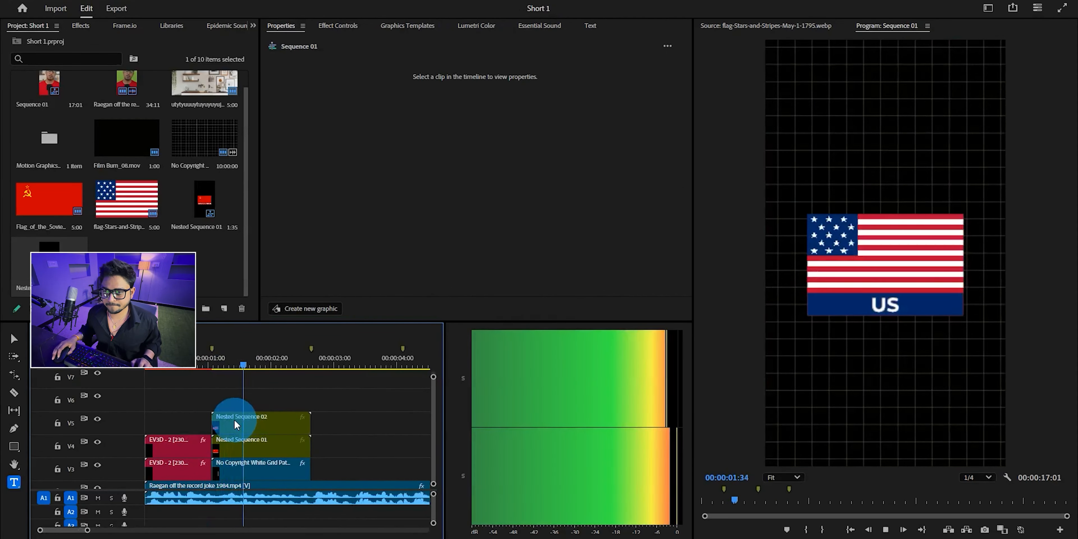
key("space")
left_click_drag(227, 444, 247, 442)
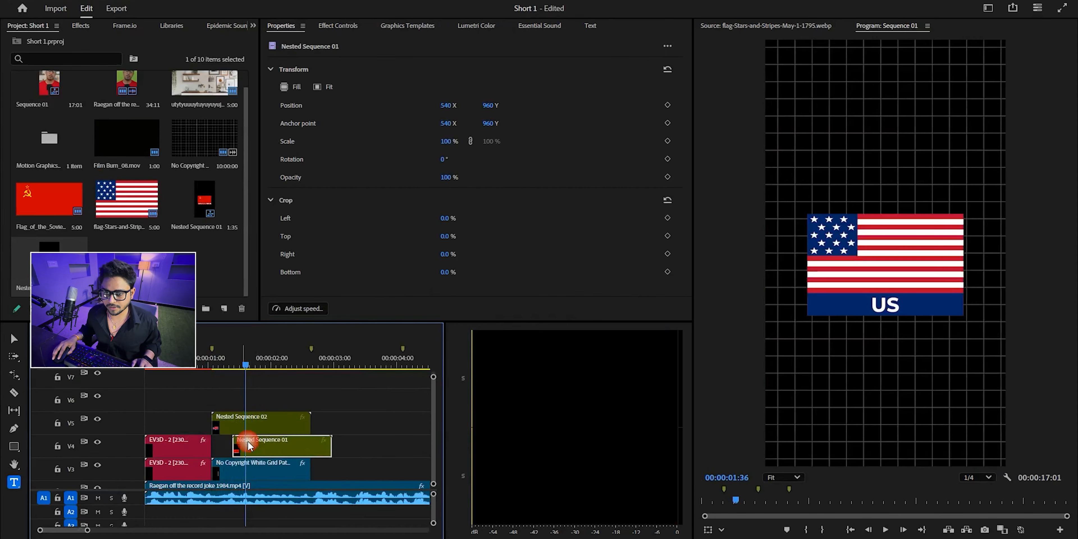
right_click(239, 419)
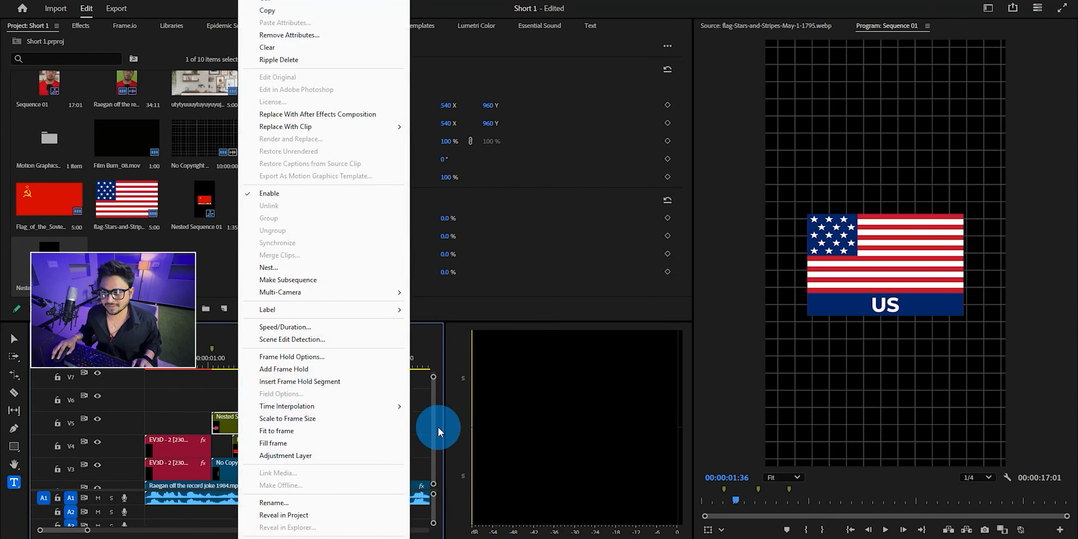
left_click(438, 427)
scroll(373, 434, "up", 1)
left_click_drag(372, 441, 350, 440)
Step: Move the US nested sequence up by setting its vertical position to 513
left_click(301, 422)
left_click(335, 158)
left_click(338, 26)
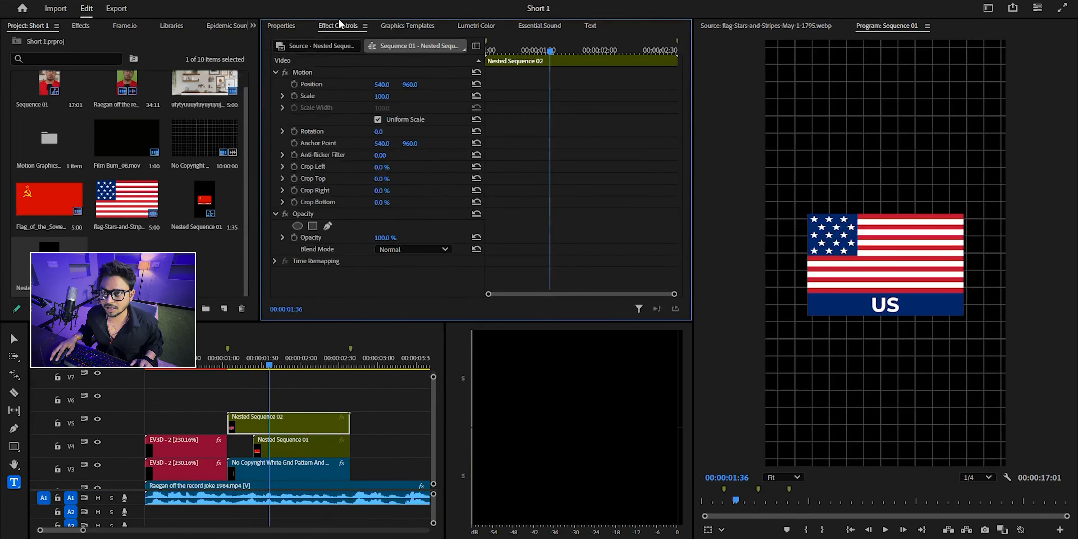
left_click(314, 71)
left_click_drag(341, 84, 223, 84)
Step: Move the Soviet nested sequence down to a vertical position of 1262 and save the project
left_click(308, 444)
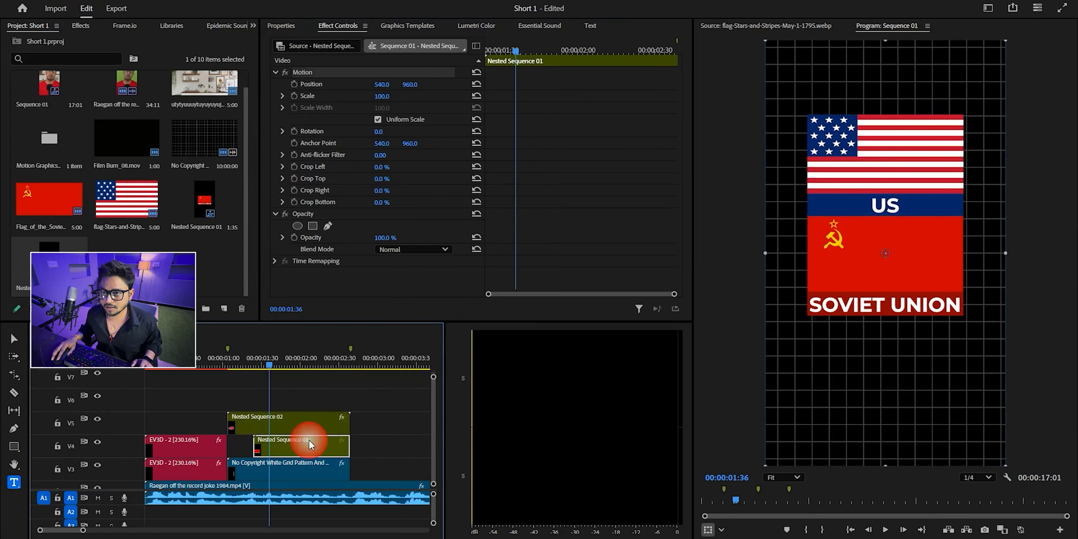
left_click_drag(414, 85, 470, 85)
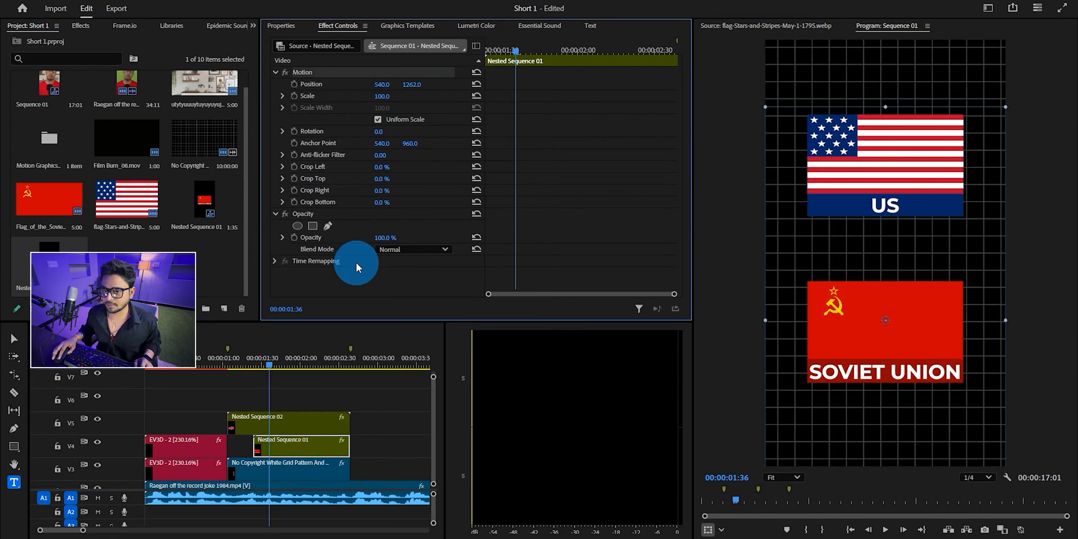
key("ctrl+s")
left_click(306, 424)
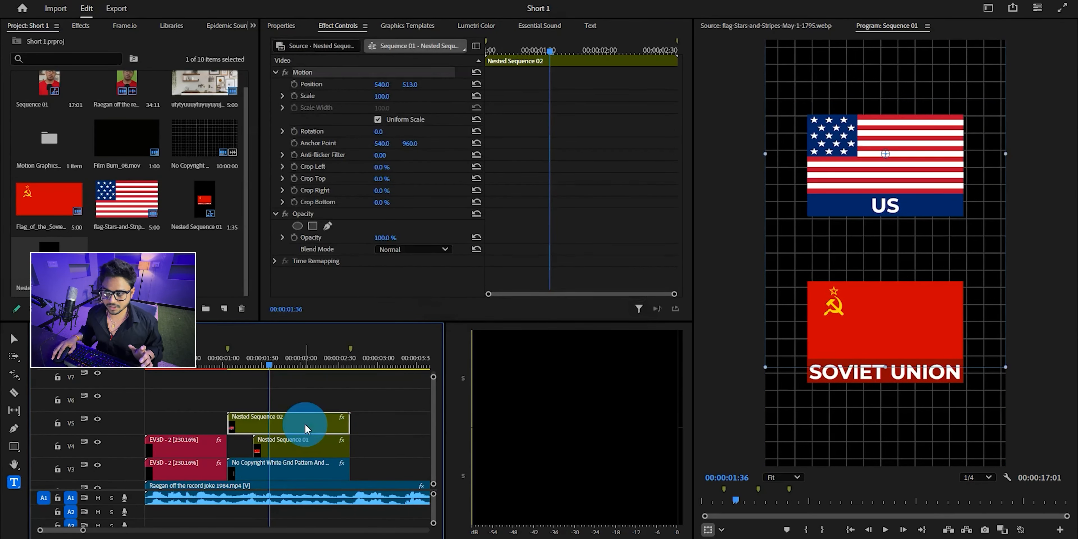
Step: Find the web presets in the effects library and apply "web in 540" to the US nested sequence on V5
left_click(92, 26)
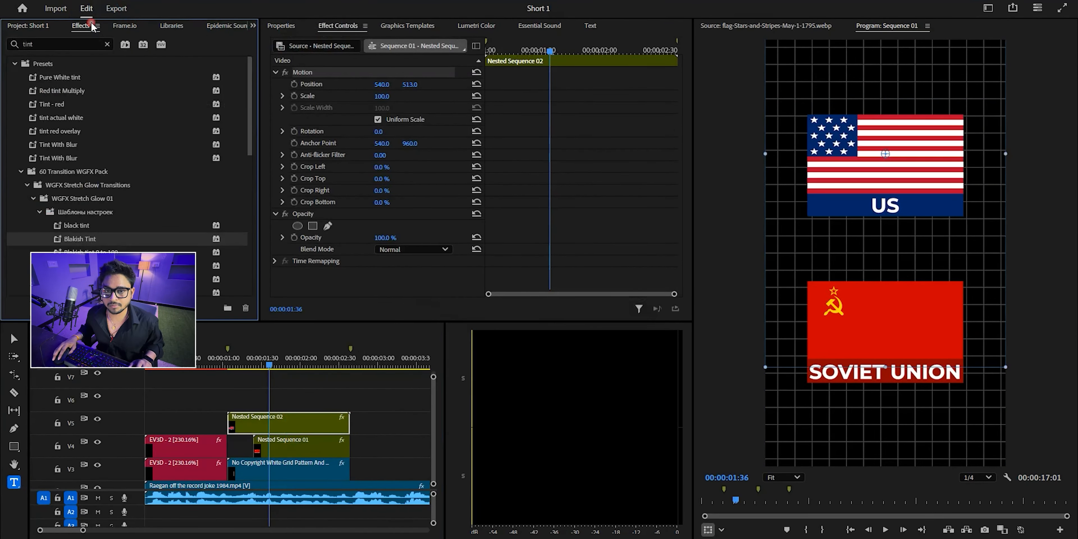
type("we")
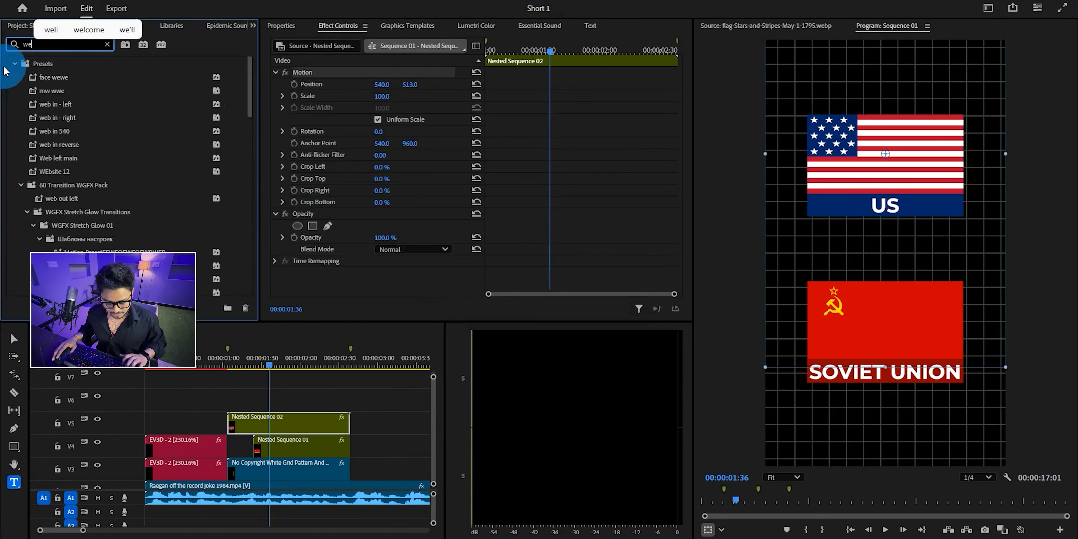
type("b")
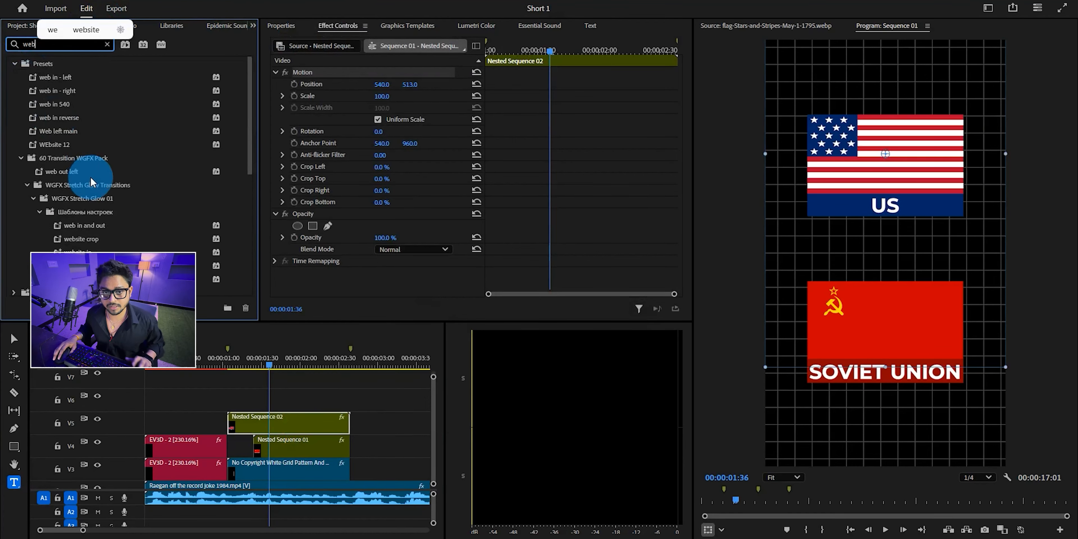
left_click_drag(285, 415, 285, 415)
scroll(428, 212, "down", 5)
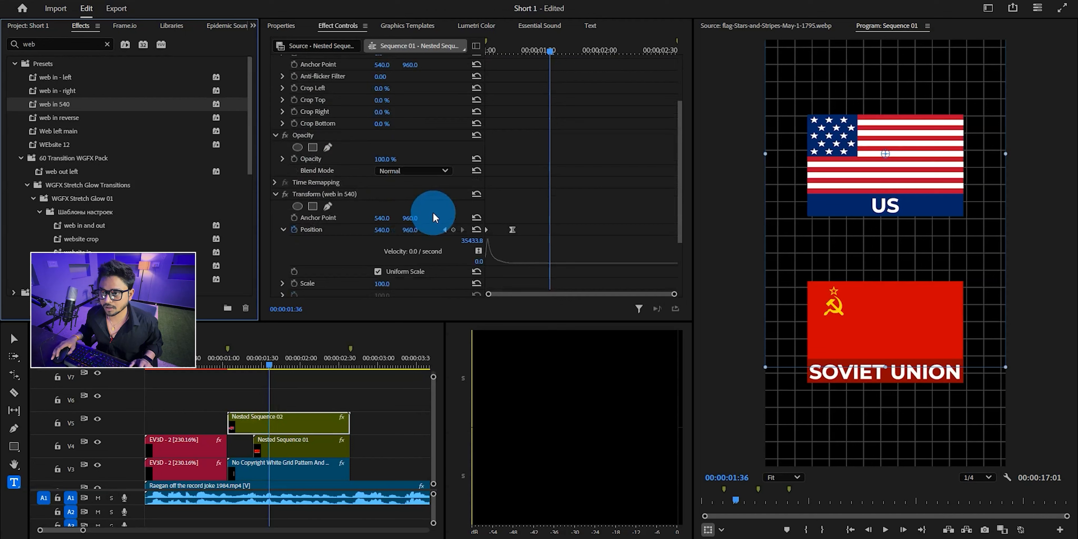
Step: Move the US card's ending Transform position keyframe to 00:00:01:28 and set its starting keyframe's vertical position to -151.3
left_click(444, 173)
left_click_drag(512, 174, 534, 178)
left_click(461, 173)
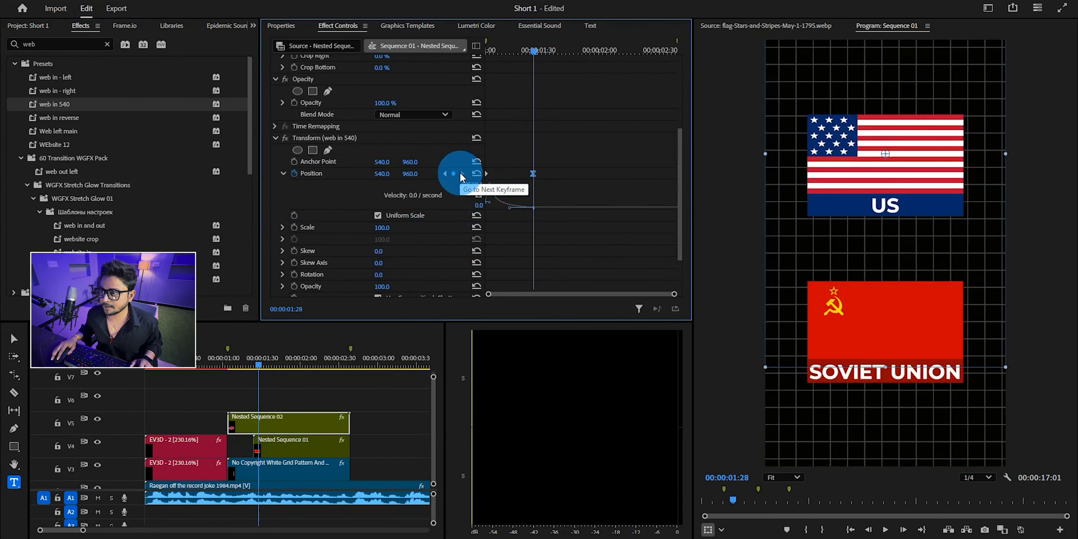
left_click(453, 174)
left_click(444, 174)
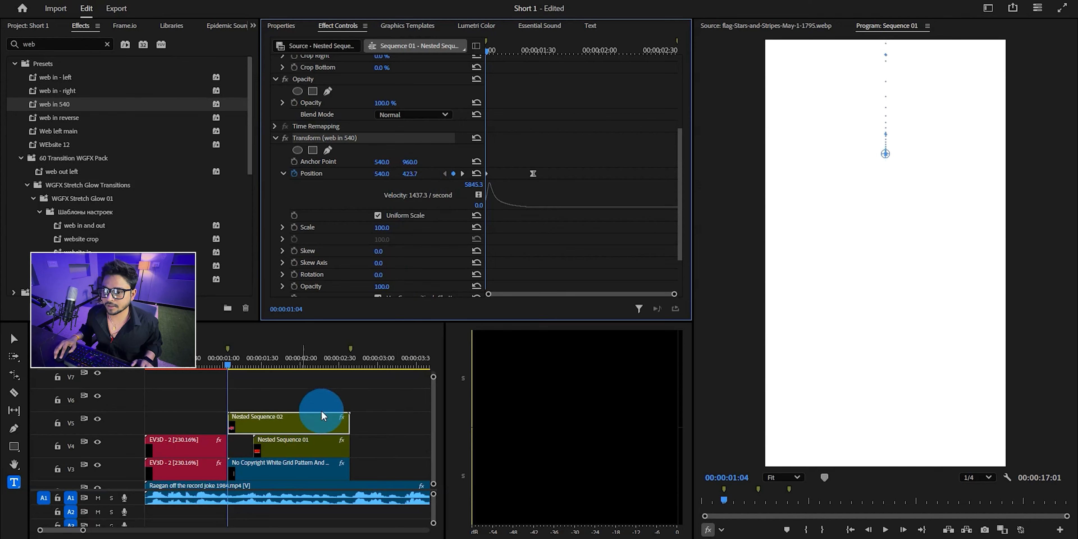
left_click_drag(226, 363, 238, 368)
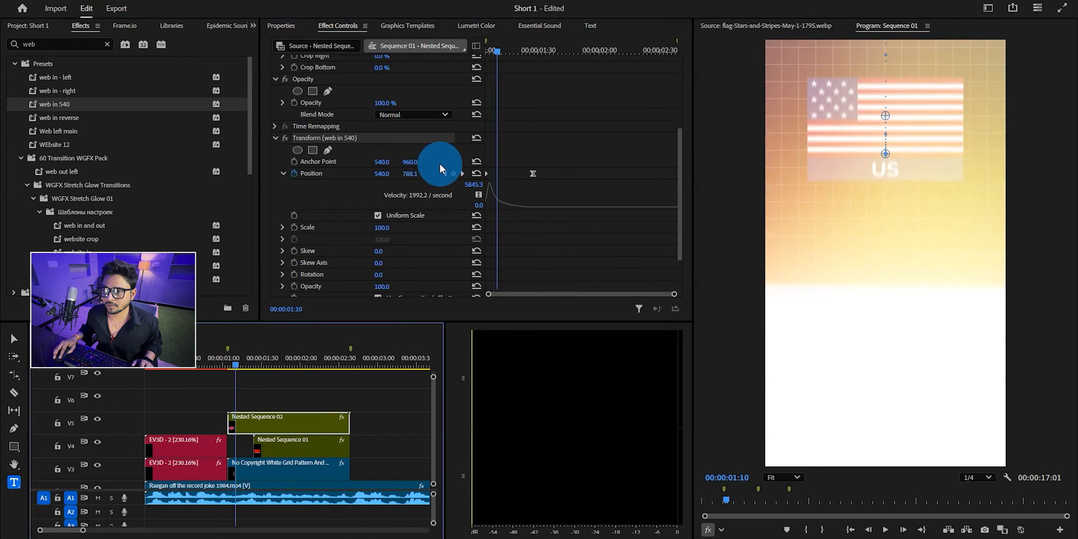
left_click(445, 173)
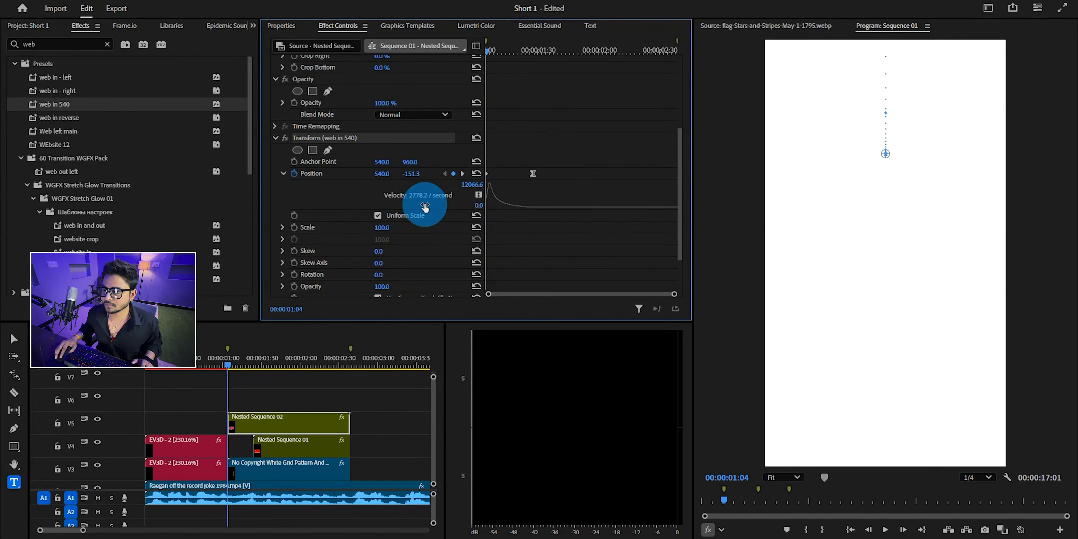
Step: Play the US card's entrance and slow it by moving the ending position keyframe to 00:00:01:45
key("space")
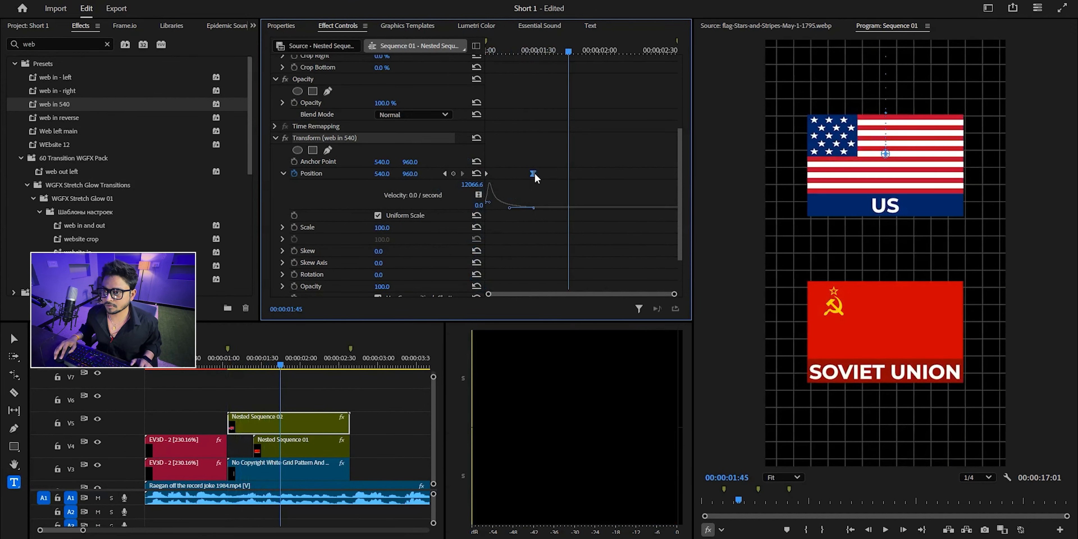
left_click_drag(535, 178, 569, 177)
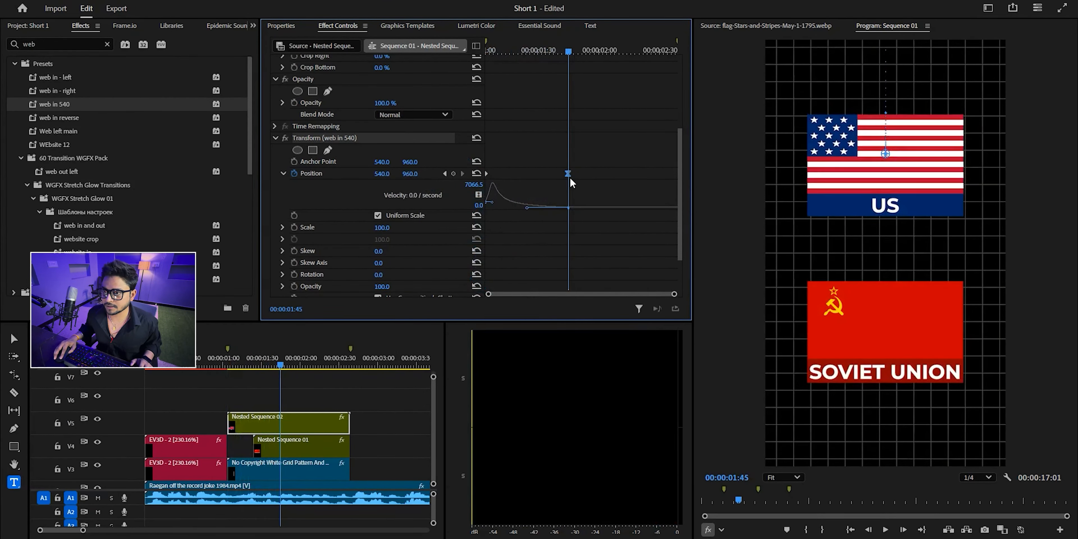
left_click(445, 173)
scroll(511, 167, "down", 3)
Step: Apply the "web in 540" preset to the Soviet nested sequence on V4
left_click(302, 439)
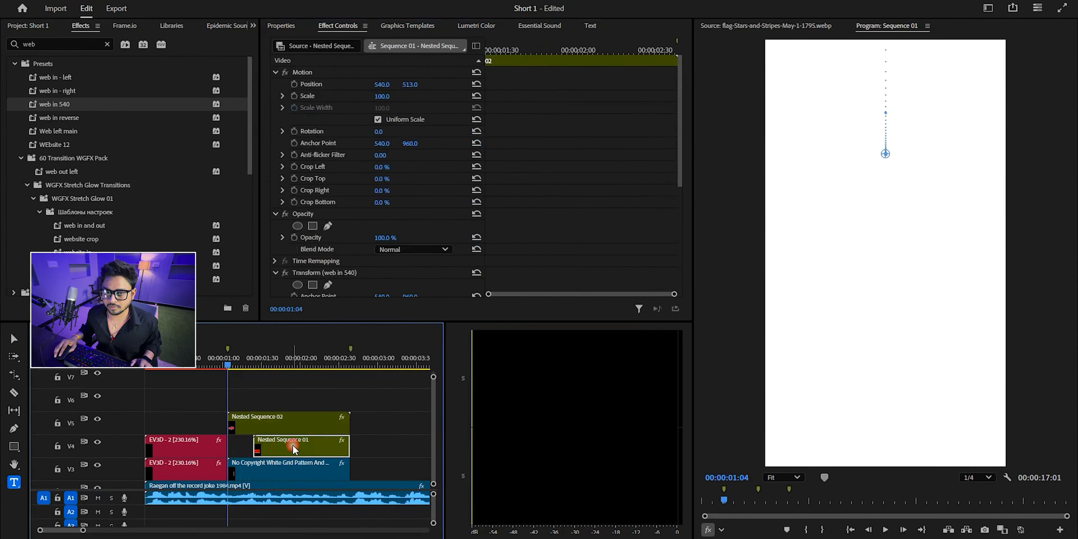
left_click(66, 106)
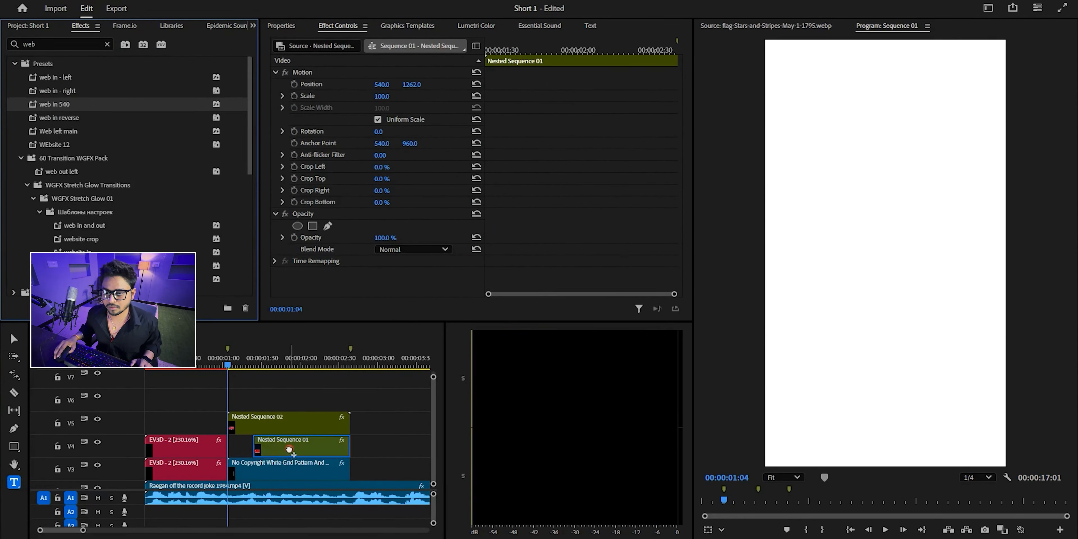
left_click_drag(289, 449, 289, 450)
scroll(544, 212, "down", 4)
Step: Slow the Soviet card's entrance by moving its ending Transform position keyframe to just before the two-second mark, checking playback and saving
left_click_drag(513, 149, 546, 156)
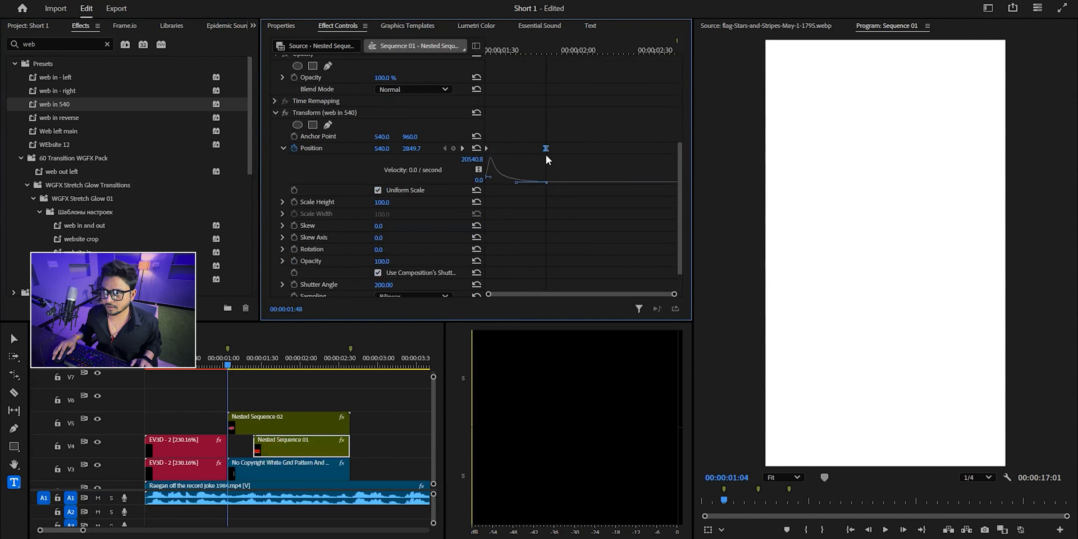
left_click(301, 401)
key("ctrl+s")
key("space")
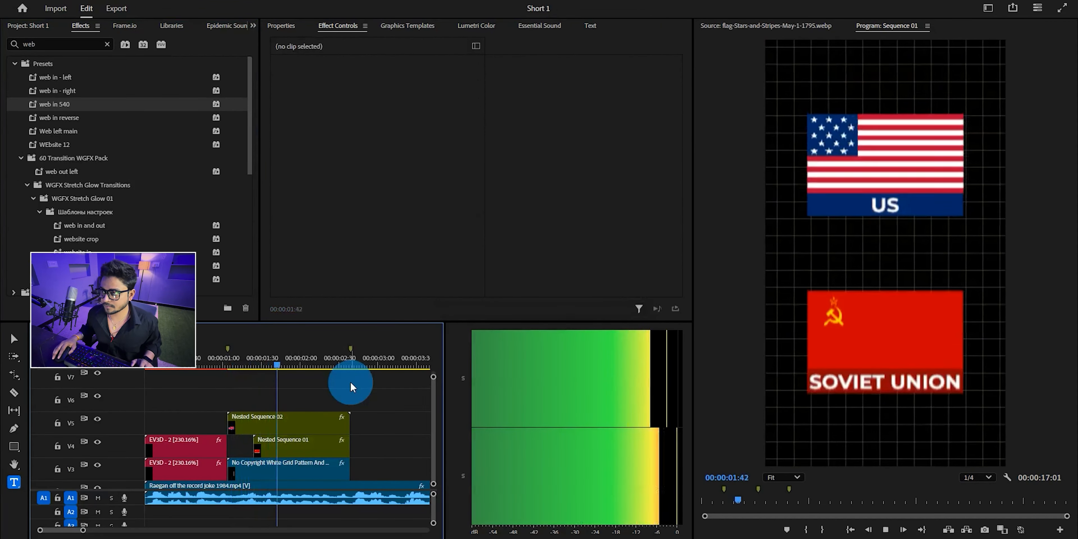
left_click(300, 437)
left_click(585, 171)
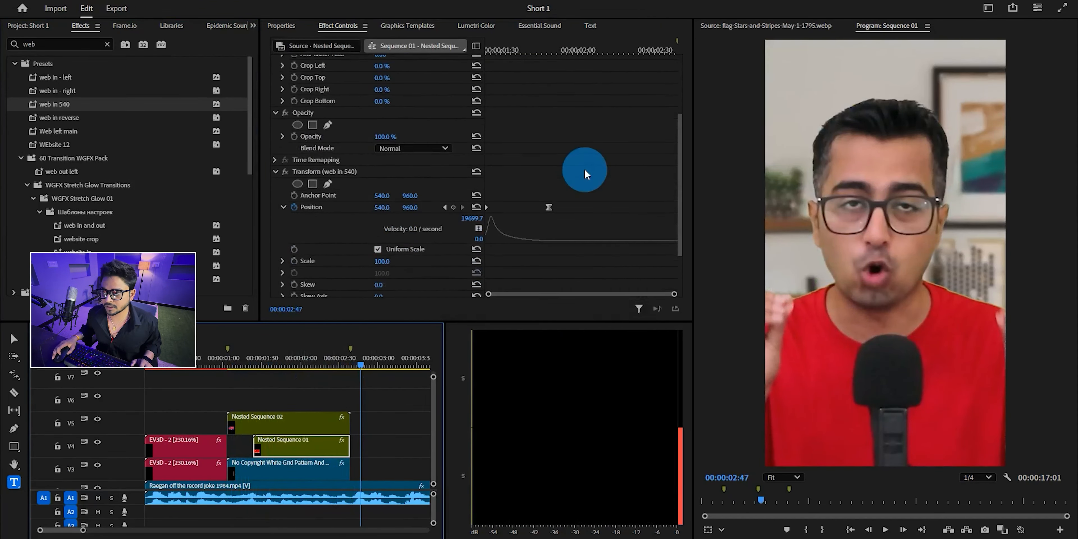
scroll(573, 165, "down", 3)
left_click_drag(548, 148, 569, 150)
key("ctrl+s")
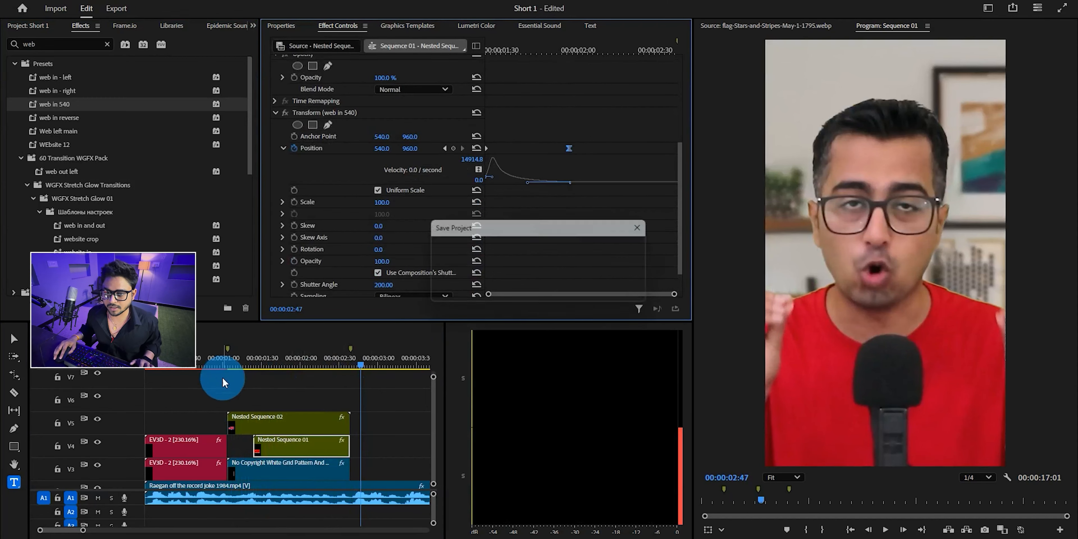
Step: Play the flag section from its start to check both card entrances, and save the project
left_click(226, 363)
left_click(280, 410)
key("space")
key("space")
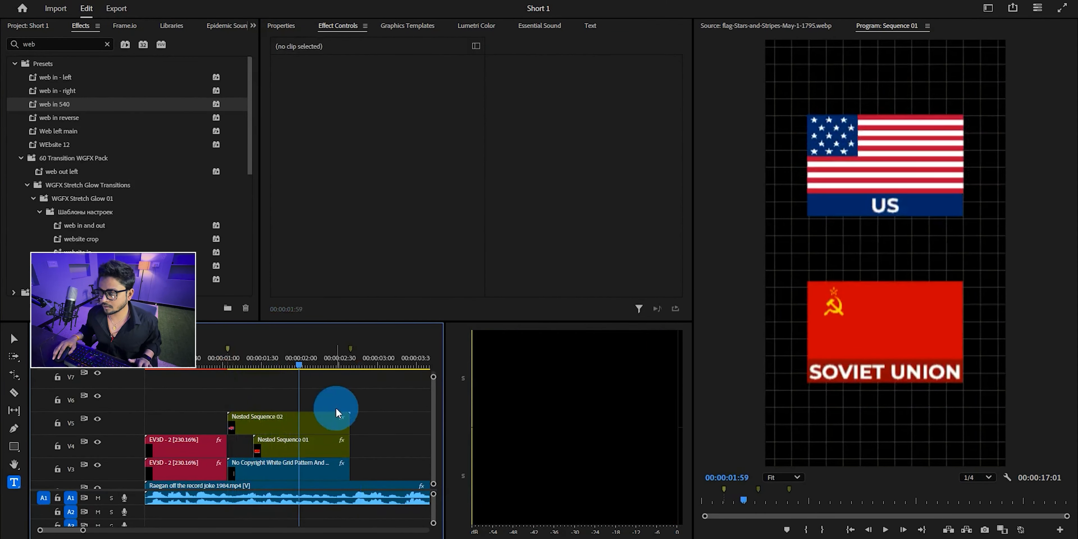
key("ctrl+s")
key("space")
key("space")
key("ctrl+s")
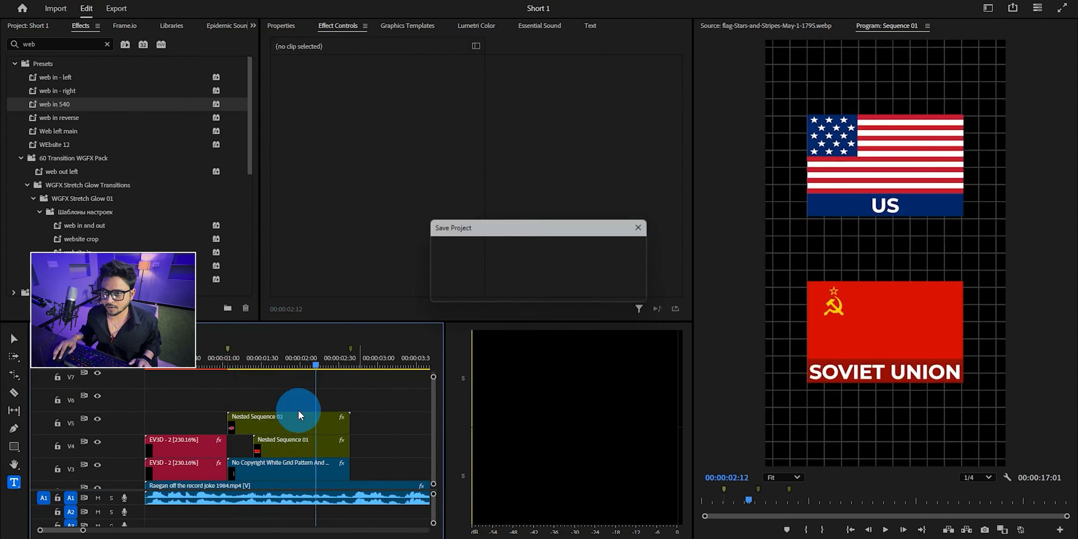
Step: Duplicate the US and Soviet nested sequences onto V7 and V6, aligned directly above the originals
left_click(286, 388)
left_click_drag(374, 423, 313, 403)
scroll(335, 445, "up", 1)
left_click(356, 398)
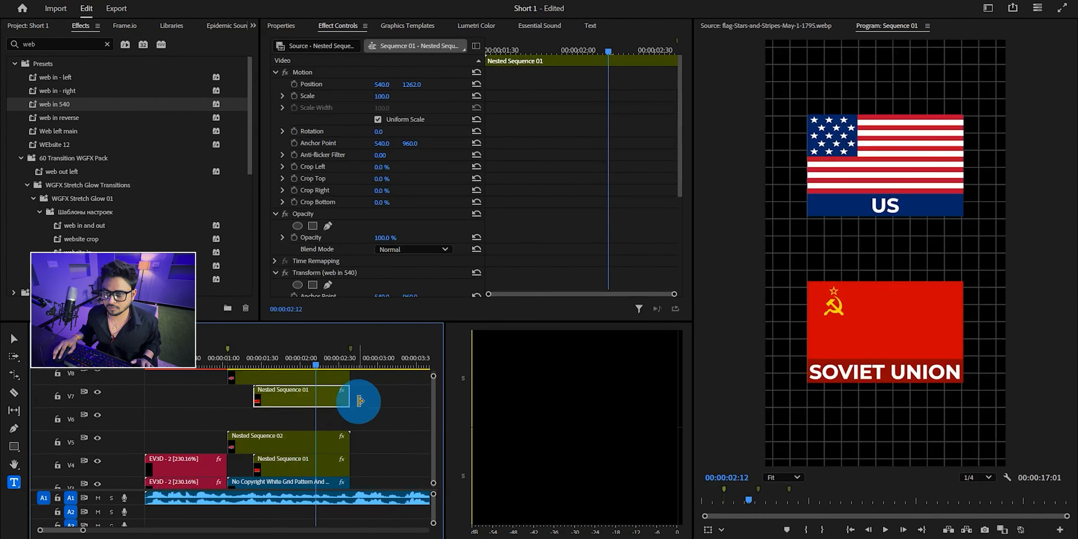
left_click_drag(361, 380, 317, 417)
Step: Apply the Glow 150 preset to both duplicated nested sequences on V6 and V7, and save the project
double_click(59, 47)
type("glow")
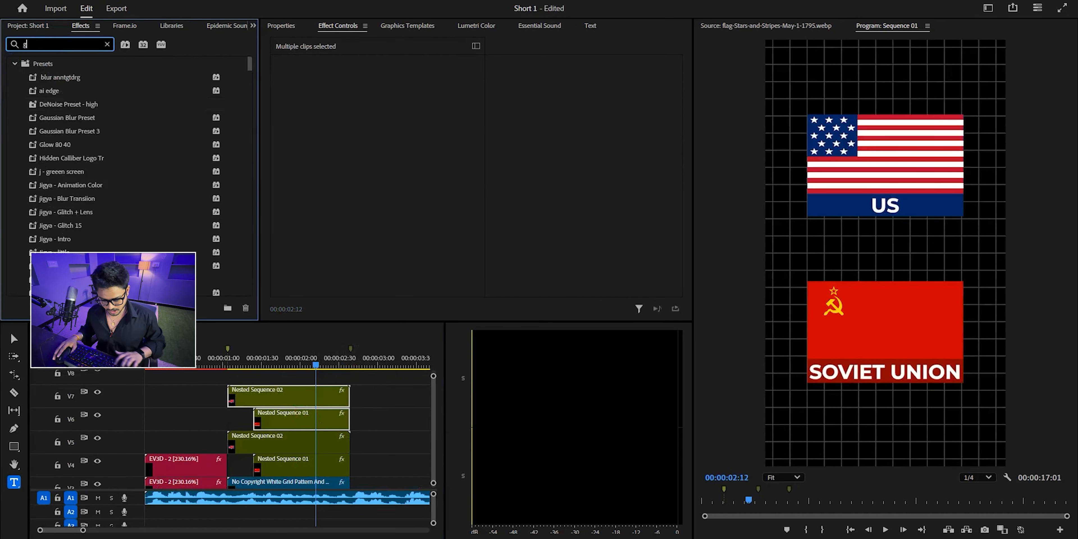
left_click(104, 157)
left_click(82, 108)
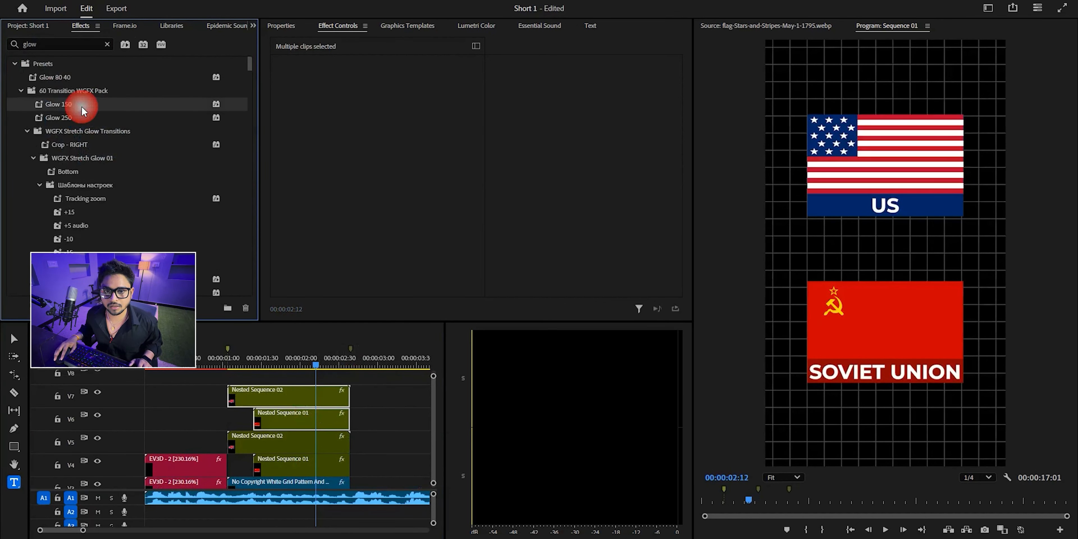
left_click_drag(75, 78, 291, 400)
left_click(86, 105)
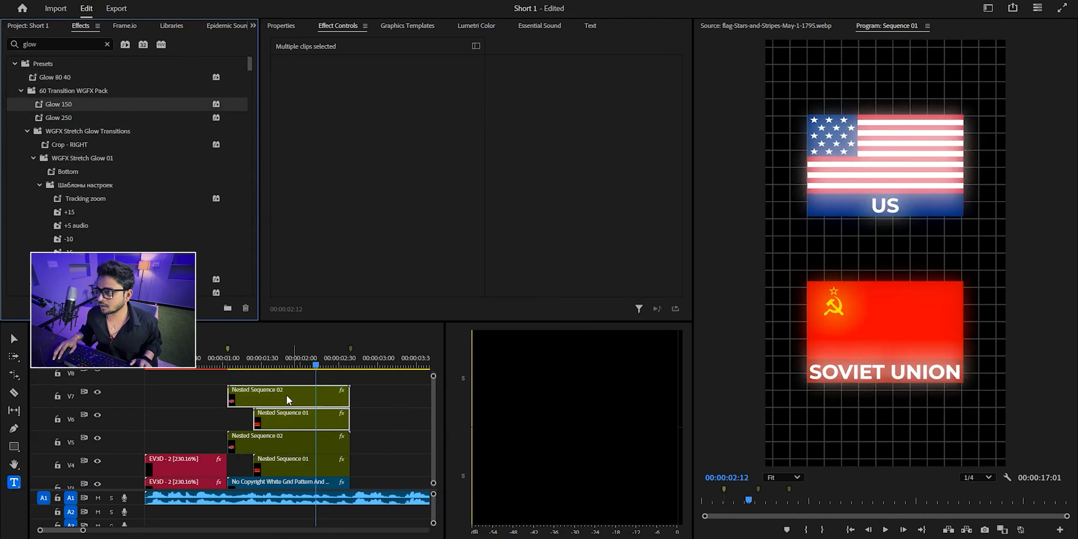
left_click(383, 415)
key("ctrl+s")
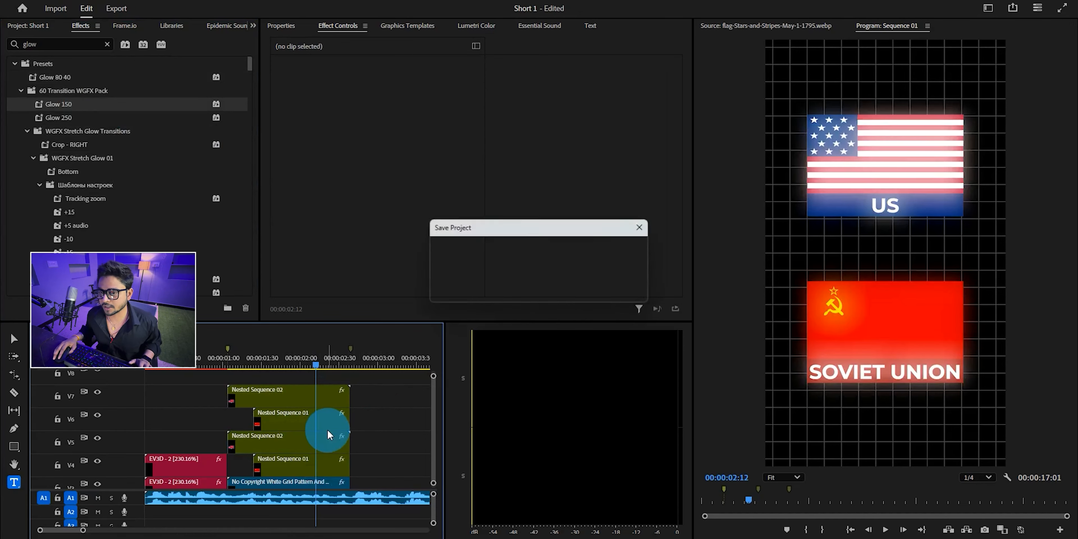
Step: Move the stacked flag nested sequences to higher tracks, freeing V4 and V5 above the grid clip, and save the project
scroll(362, 420, "down", 3)
key("grave")
left_click_drag(369, 253, 275, 344)
mouse_move(411, 187)
left_mouse_down()
mouse_move(233, 341)
mouse_move(252, 292)
left_mouse_up()
left_click(380, 286)
key("grave")
key("ctrl+s")
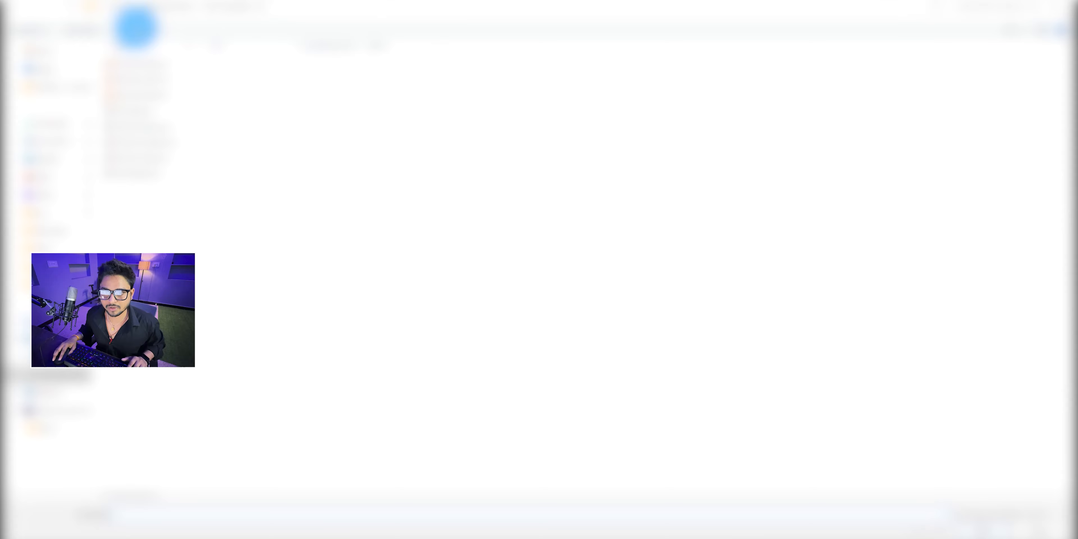
Step: Import the two overlay images SDFBDFBBDBGFB.png and FSBVGFBFGBGBFGB.png into the project
left_click(169, 6)
left_click(140, 220)
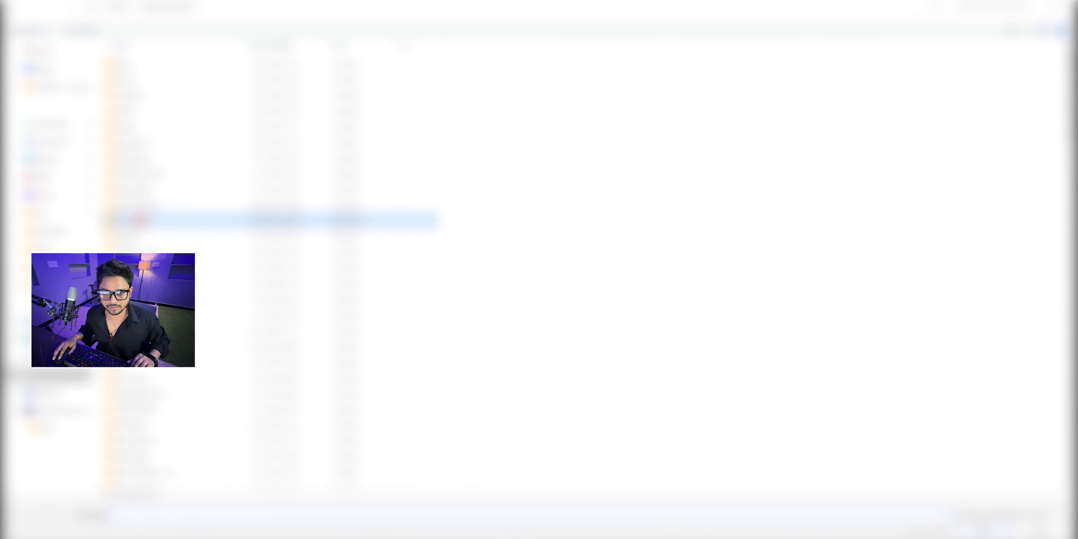
left_click(158, 314)
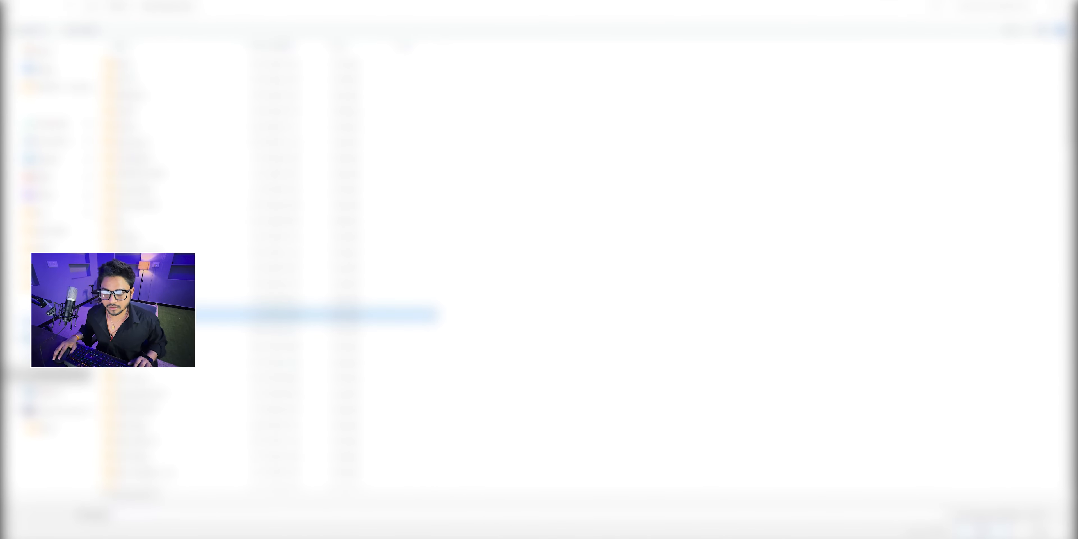
double_click(158, 314)
scroll(510, 322, "down", 10)
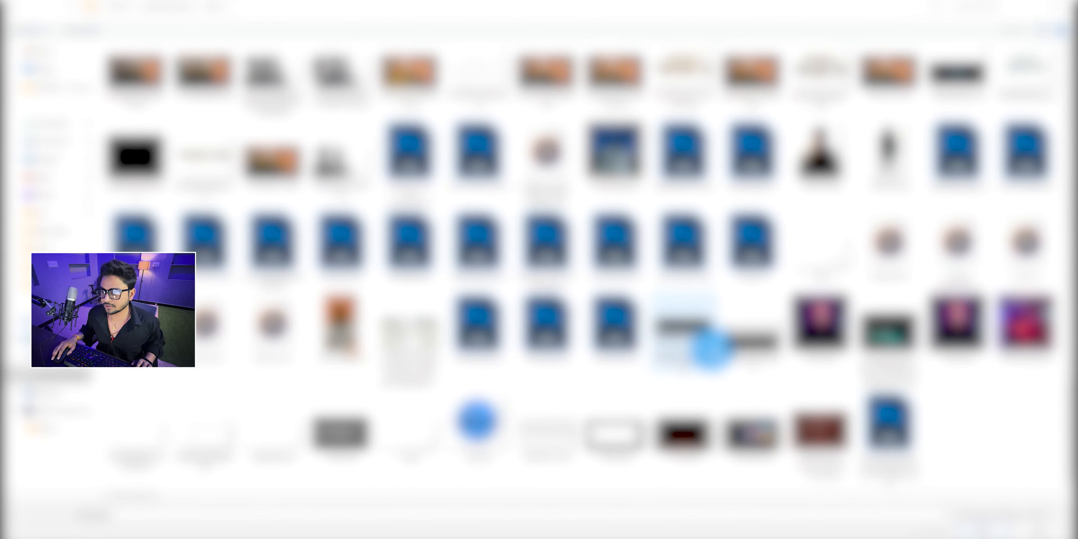
left_click(711, 347)
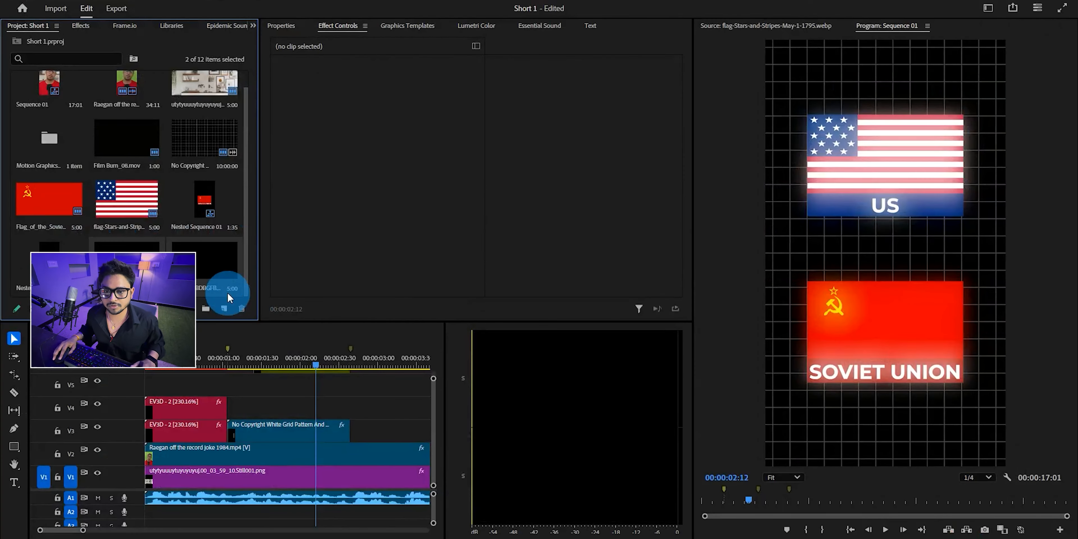
Step: Place SDFBDFBBDBGFB.png on V4 above the grid clip, cut it at the grid clip's end, and delete the excess
left_click_drag(215, 256, 227, 408)
key("c")
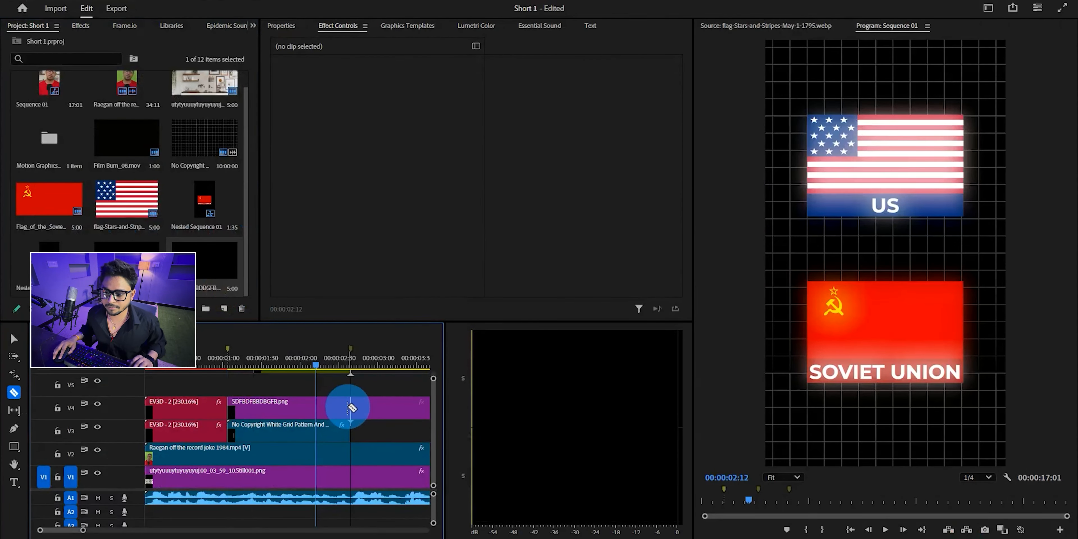
left_click(351, 408)
key("v")
left_click(370, 408)
key("Delete")
Step: Place FSBVGFBFGBGBFGB.png on V5 above the grid clip, trim it to the grid clip's end, and save the project
left_click_drag(125, 249, 228, 384)
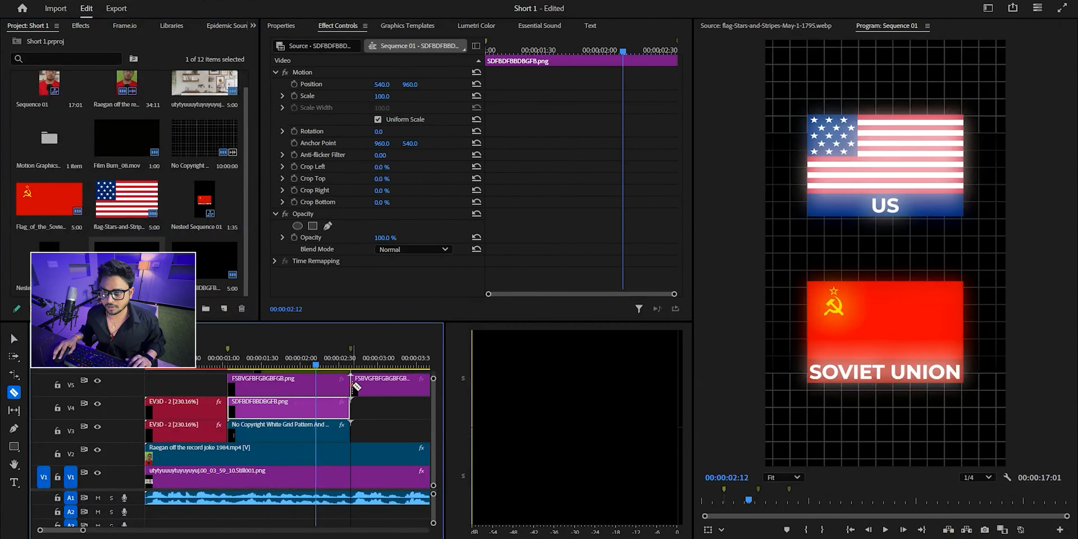
key("v")
left_click(368, 387)
key("Delete")
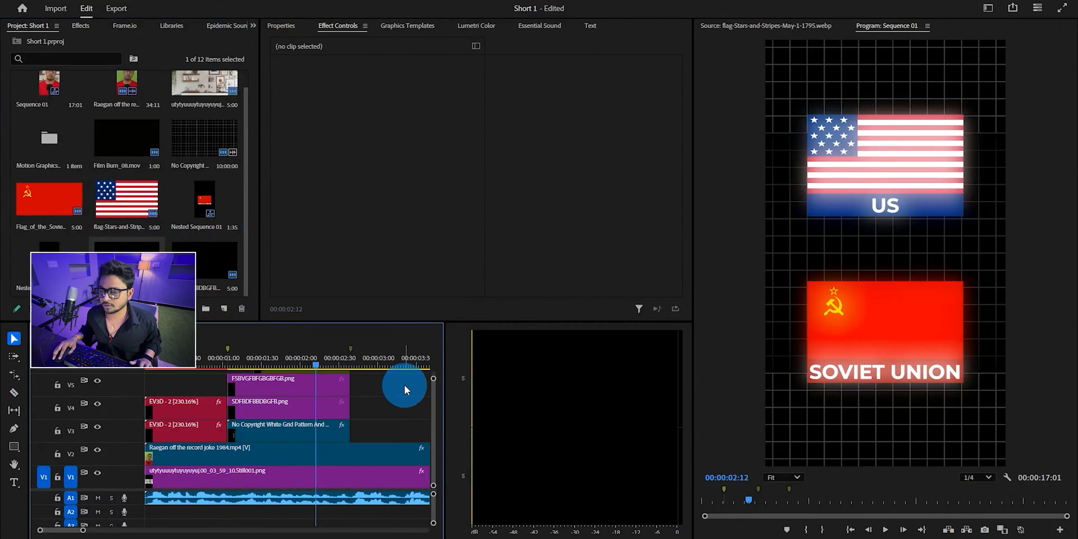
key("ctrl+s")
Step: Rotate the two overlay images on V4 and V5, setting the V5 image's rotation to 90°, and save the project
left_click(341, 409)
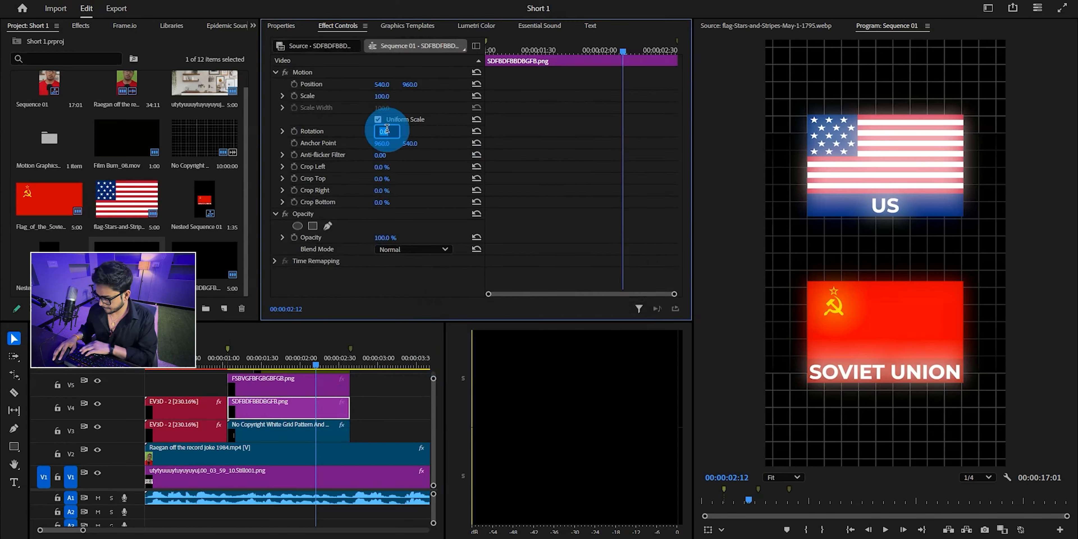
left_click(280, 394)
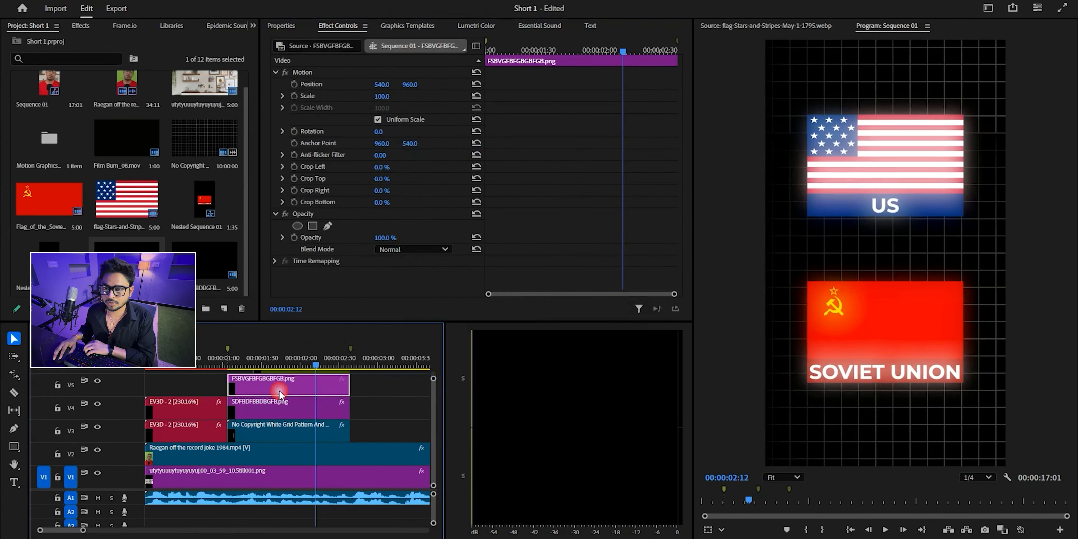
left_click(384, 131)
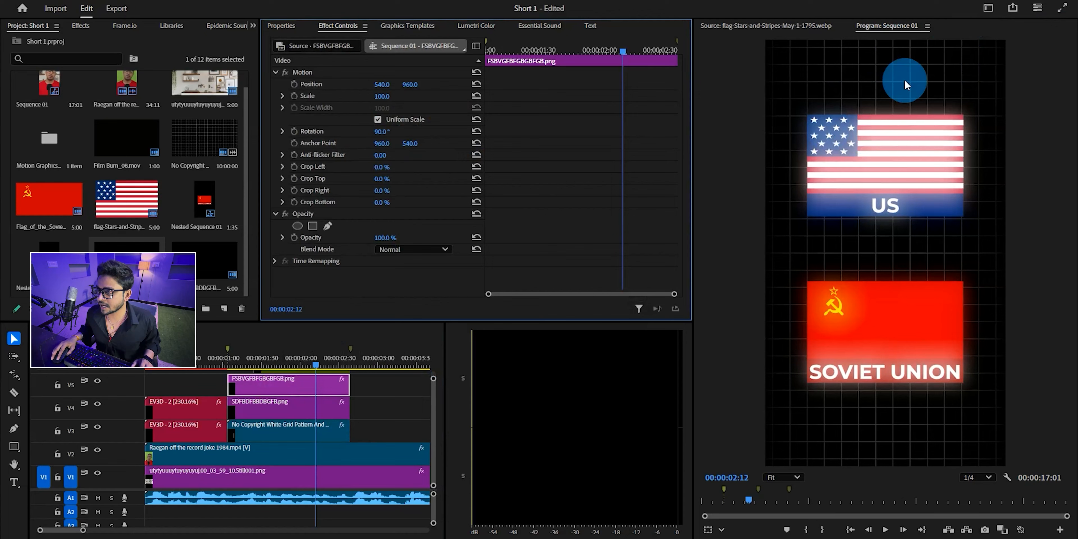
left_click(399, 386)
left_click(400, 385)
key("ctrl+s")
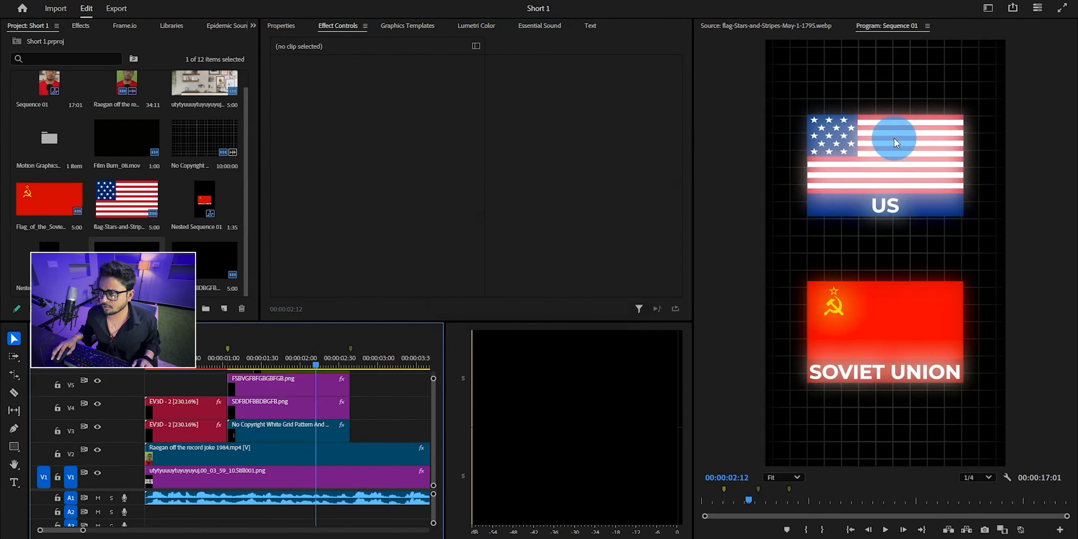
Step: Find the "map - red" effect preset and apply it to the Nested Sequence 01 clip on V6
scroll(356, 406, "up", 2)
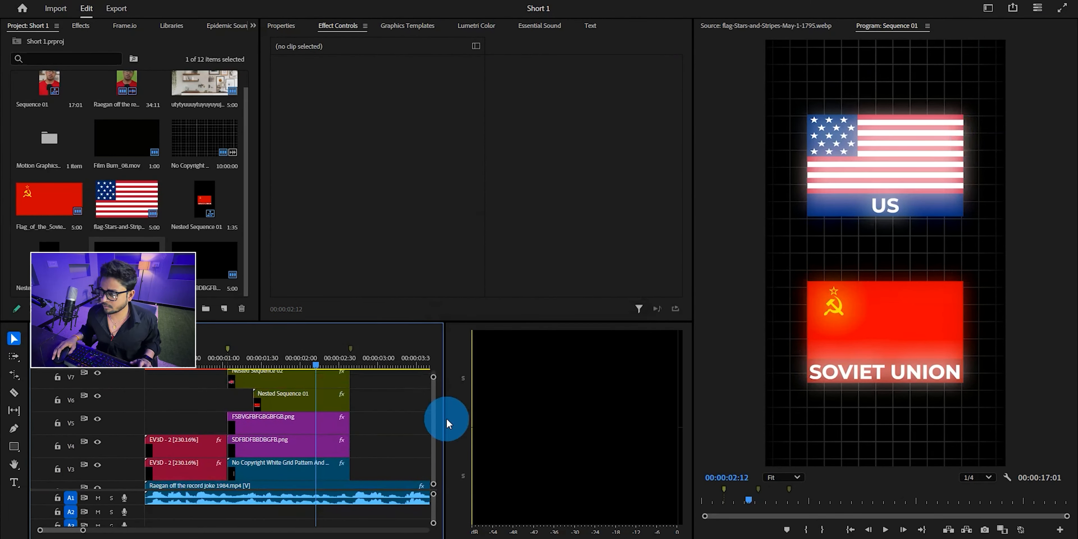
scroll(389, 421, "up", 1)
left_click(294, 423)
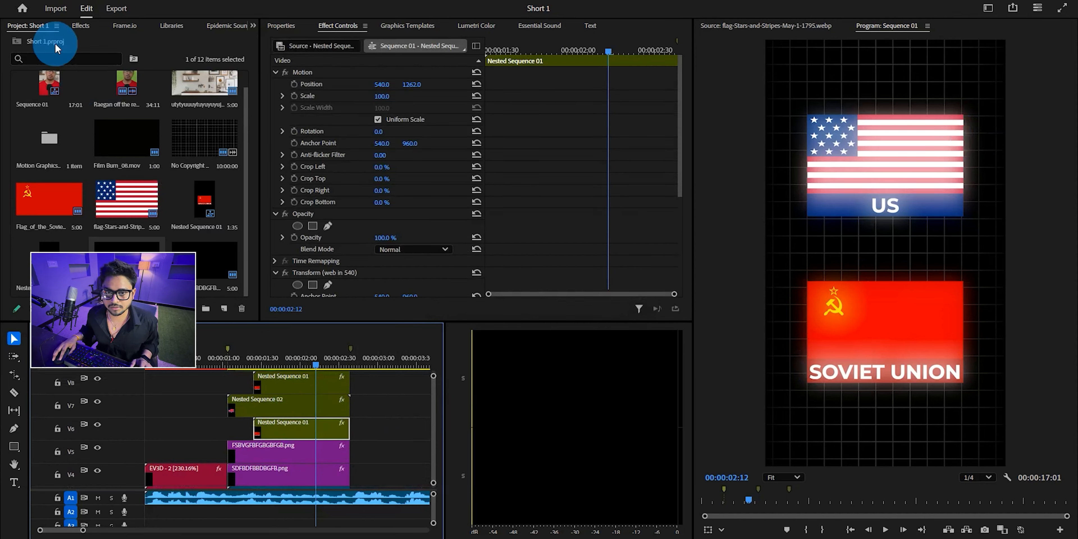
left_click(82, 24)
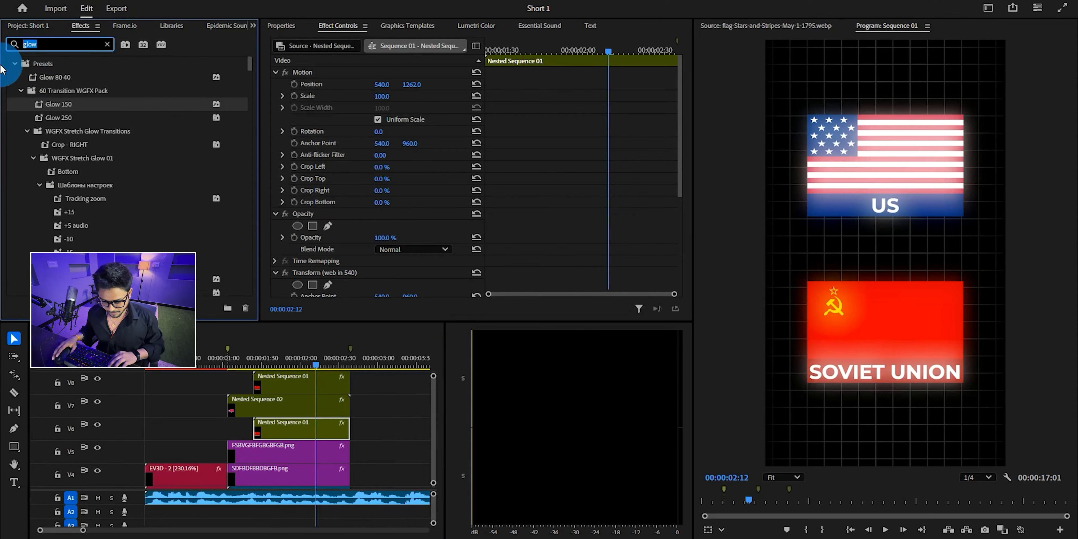
type("pain")
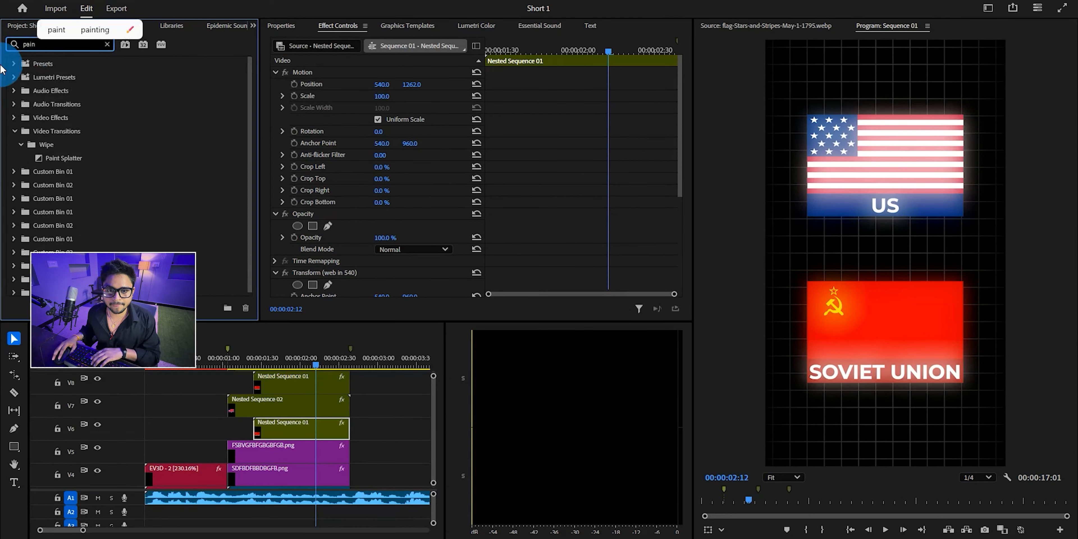
key("BackSpace")
key("BackSpace")
key("BackSpace")
key("BackSpace")
type("m")
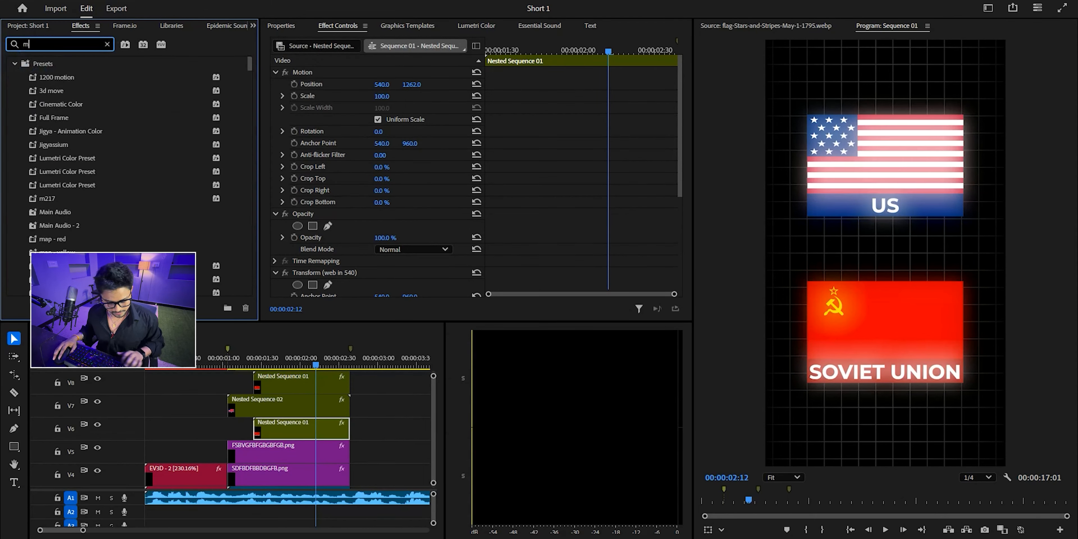
type("ap")
left_click(49, 71)
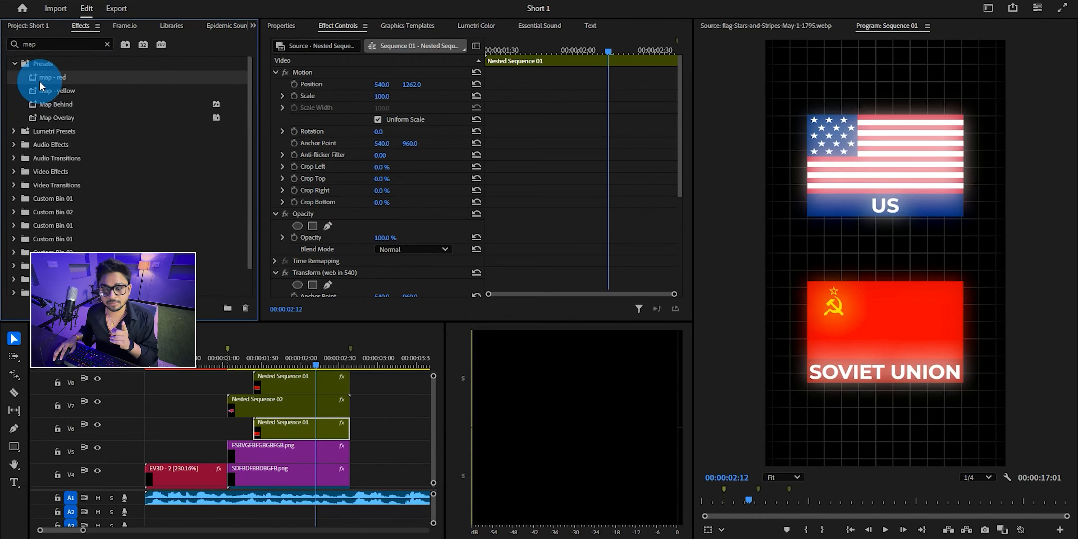
left_click_drag(308, 422, 308, 424)
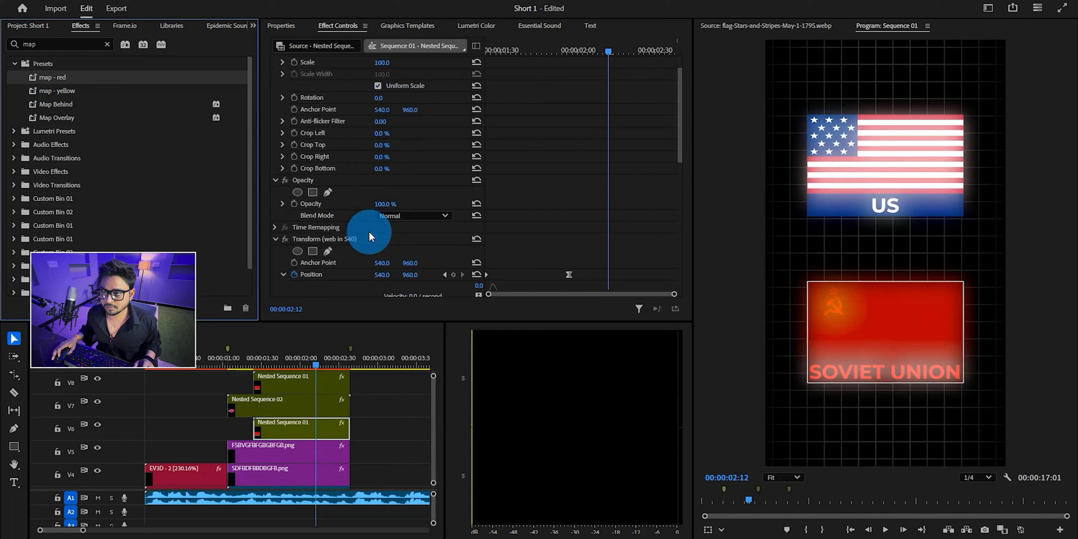
Step: Delete the Tint effect from the V6 Nested Sequence 01 clip, leaving the preset's Paint Bucket effect
scroll(369, 231, "down", 8)
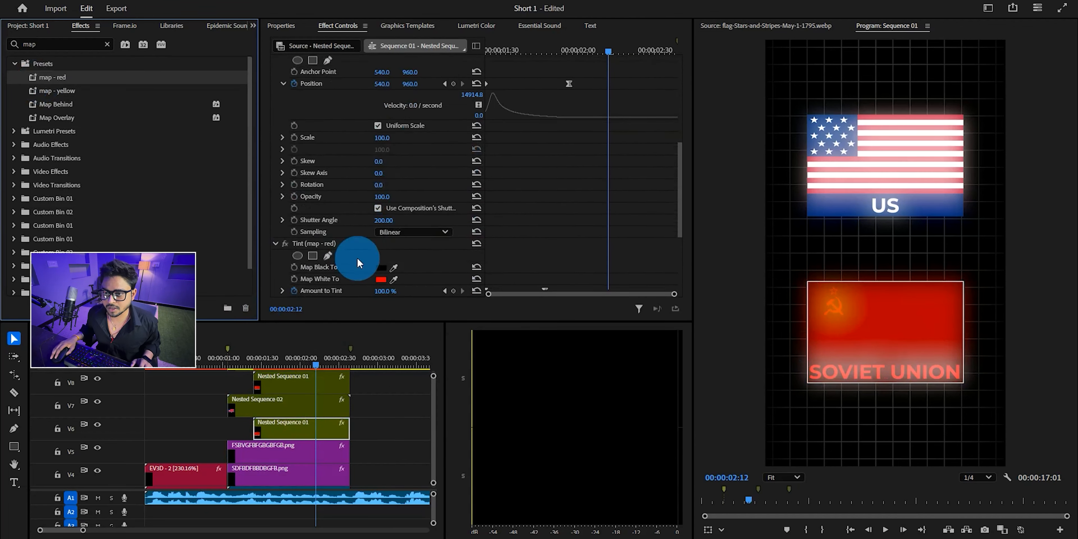
scroll(356, 226, "down", 3)
left_click(342, 179)
key("Delete")
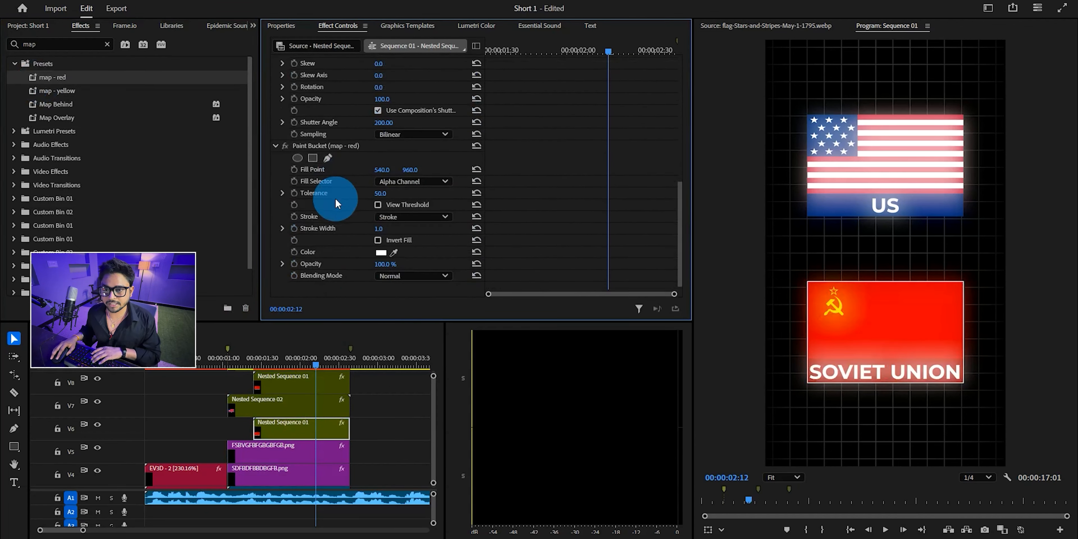
scroll(347, 232, "down", 1)
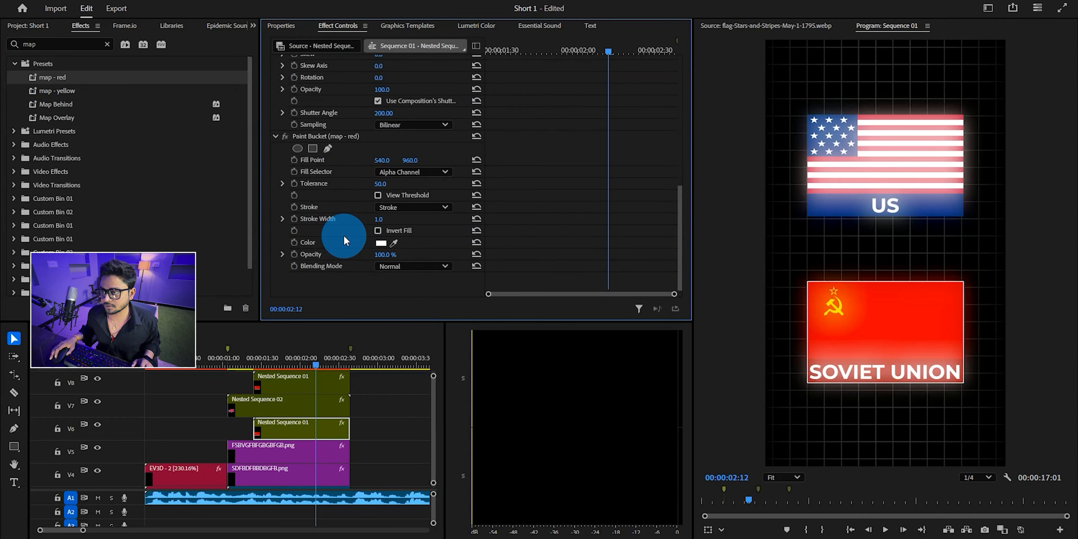
Step: Apply the "map - red" preset to the Nested Sequence 02 clip on V7 and delete its Tint effect
left_click_drag(53, 77, 222, 332)
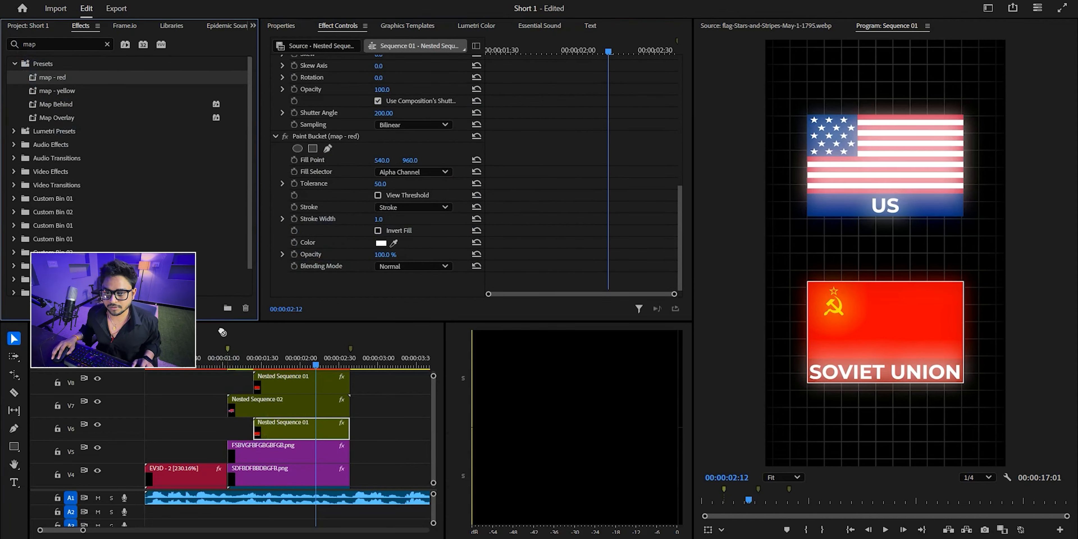
left_click_drag(281, 408, 281, 408)
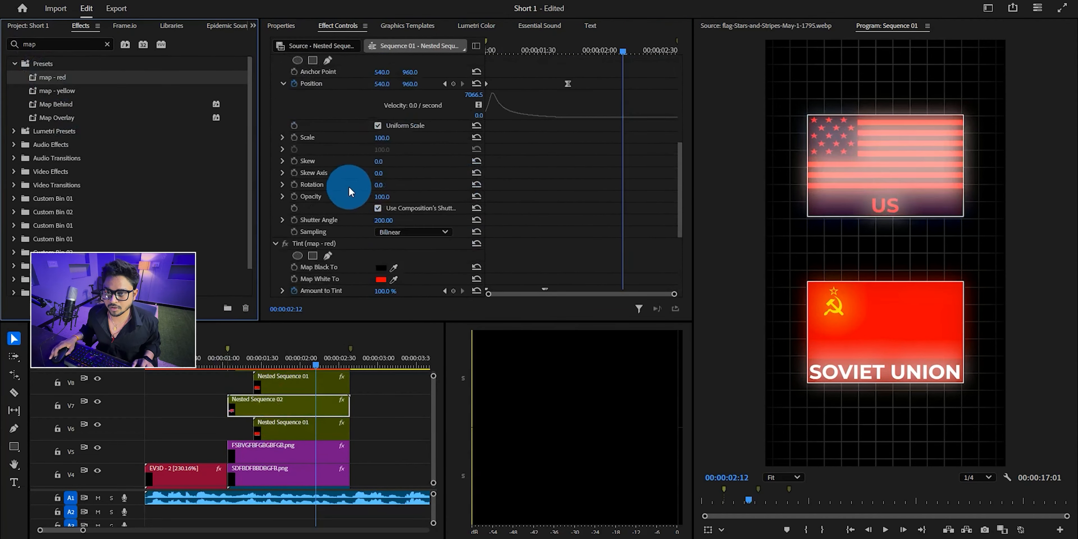
scroll(352, 193, "down", 2)
scroll(344, 176, "down", 1)
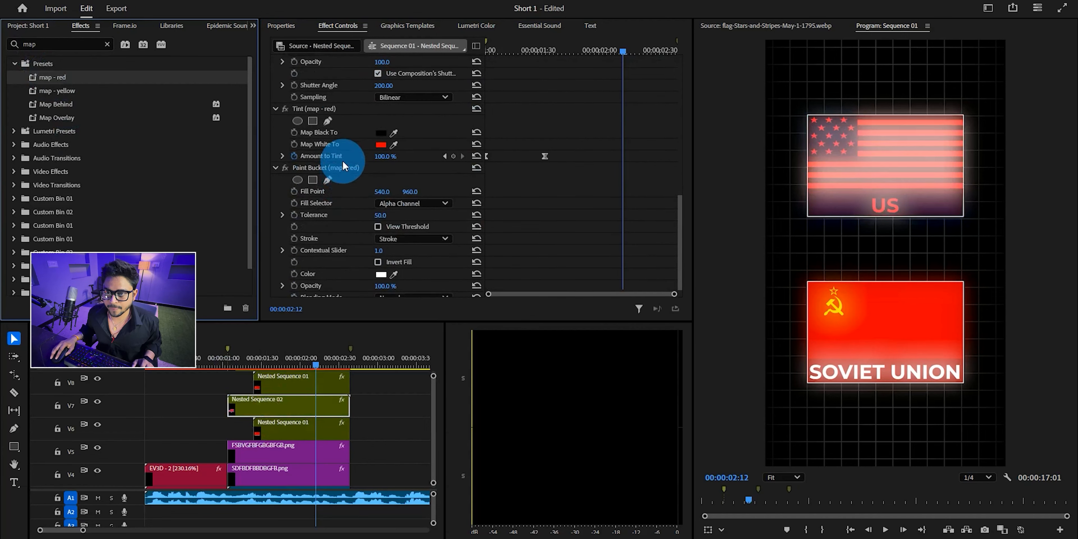
left_click(338, 111)
key("Delete")
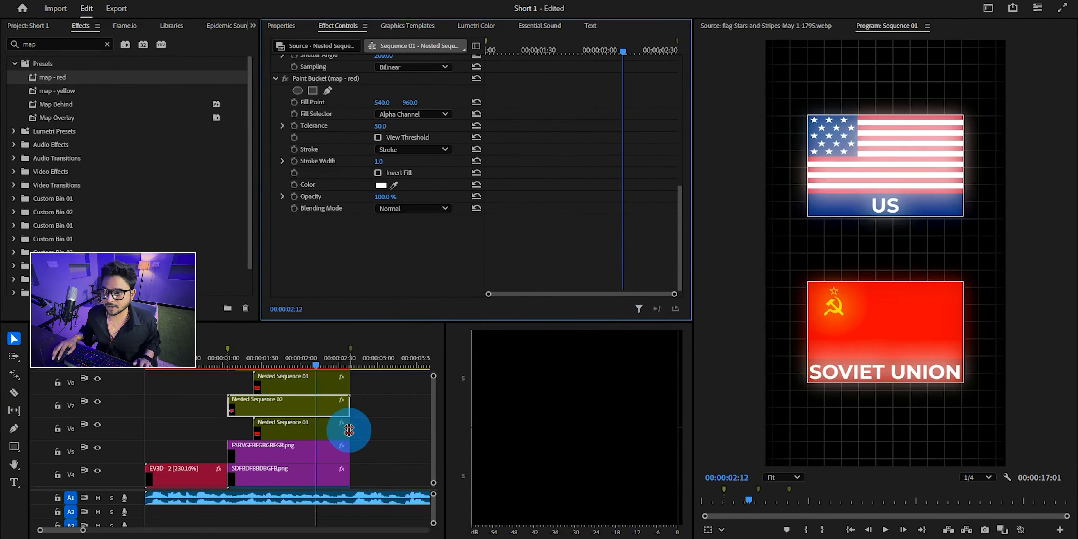
Step: Play back the flag card section from its beginning and save the project
left_click(370, 427)
left_click(233, 358)
key("space")
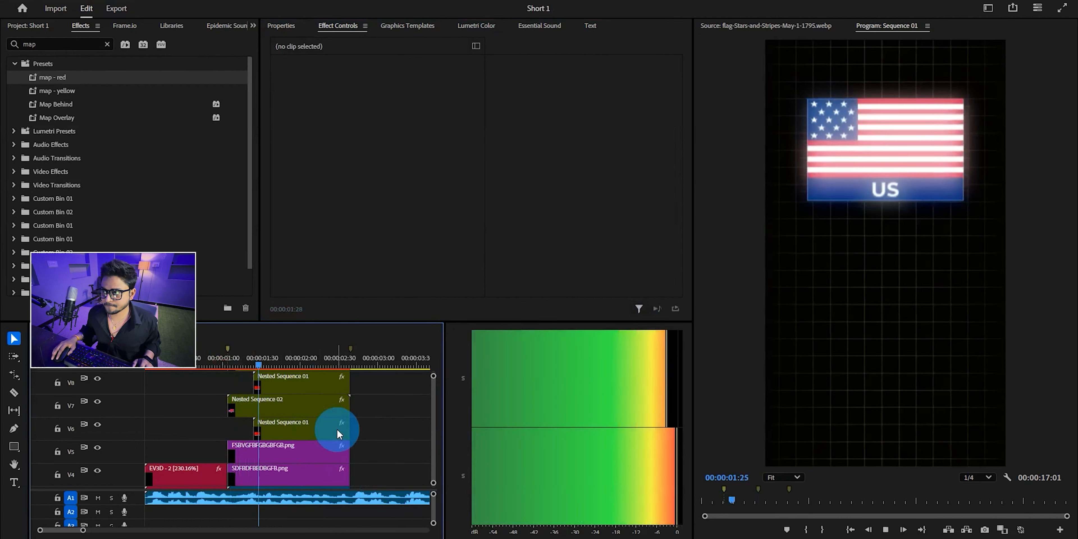
key("space")
scroll(377, 447, "up", 2)
key("ctrl+s")
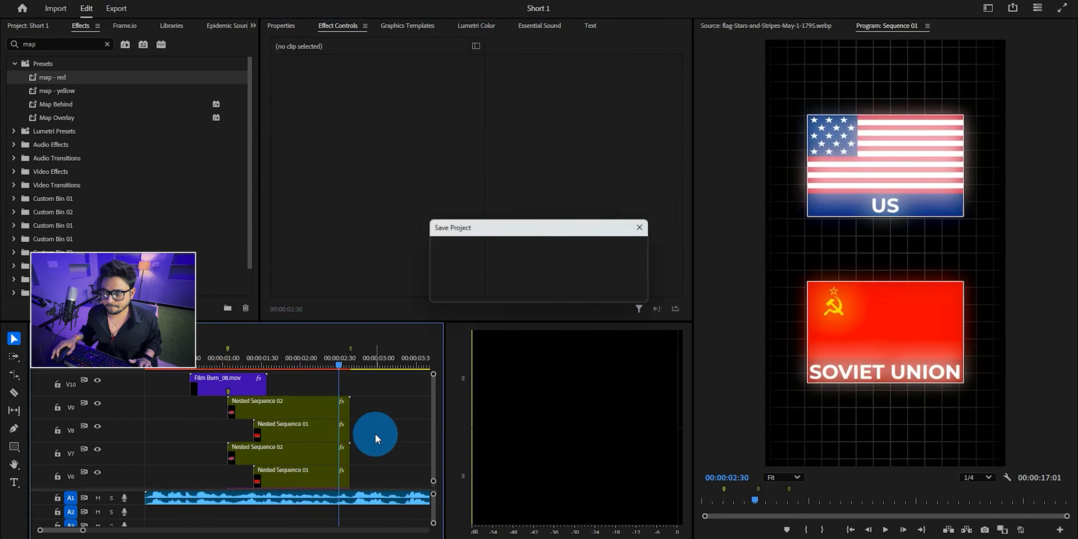
Step: Play the sequence onward past the flag cards into the talking-head section, stopping at 00:00:03:57
key("space")
key("minus")
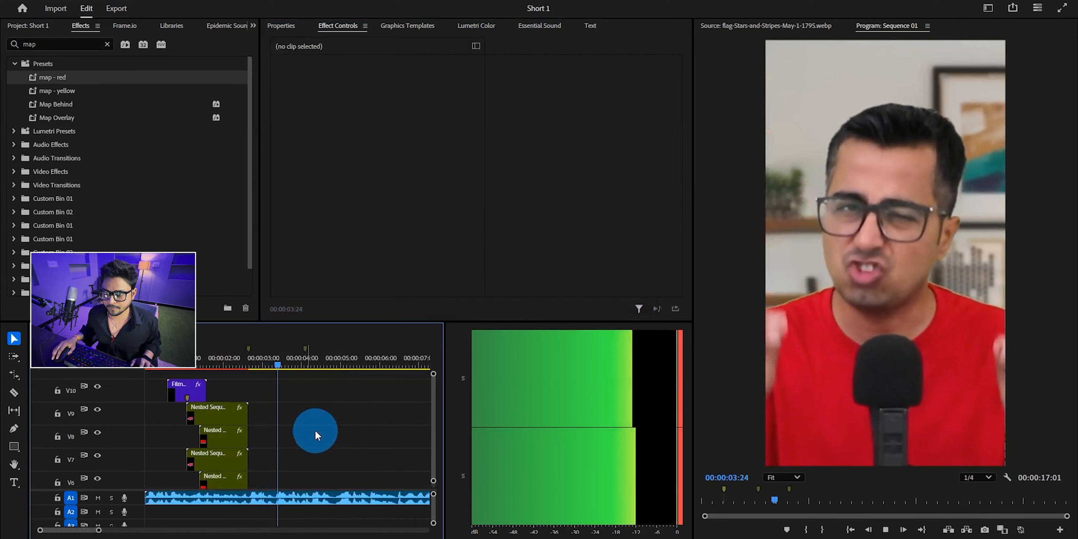
scroll(315, 433, "down", 2)
key("space")
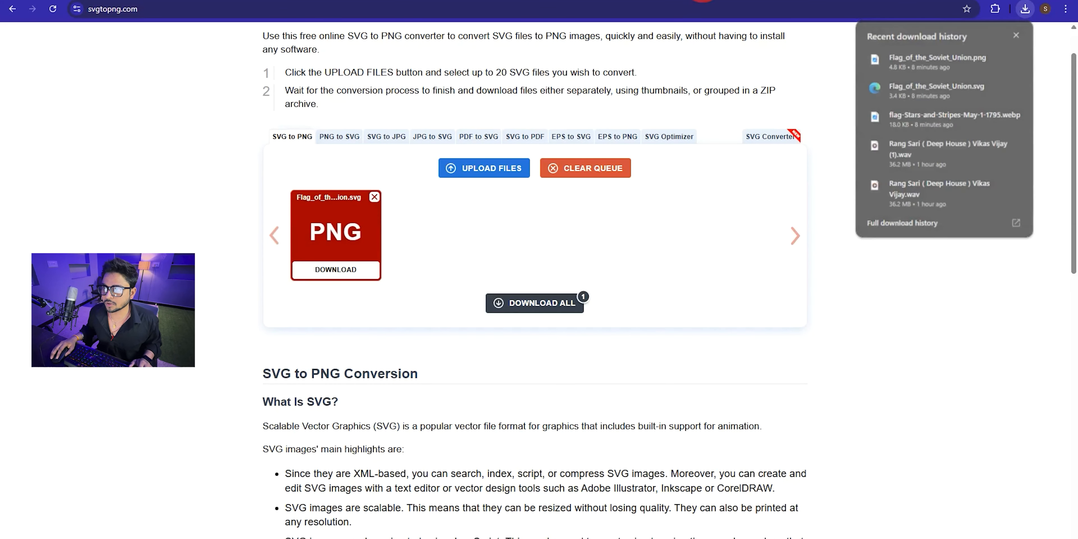
Step: Switch to the web browser, search Google Images for "cold war" in a new tab, and browse the results
key("ctrl+t")
type("cold war")
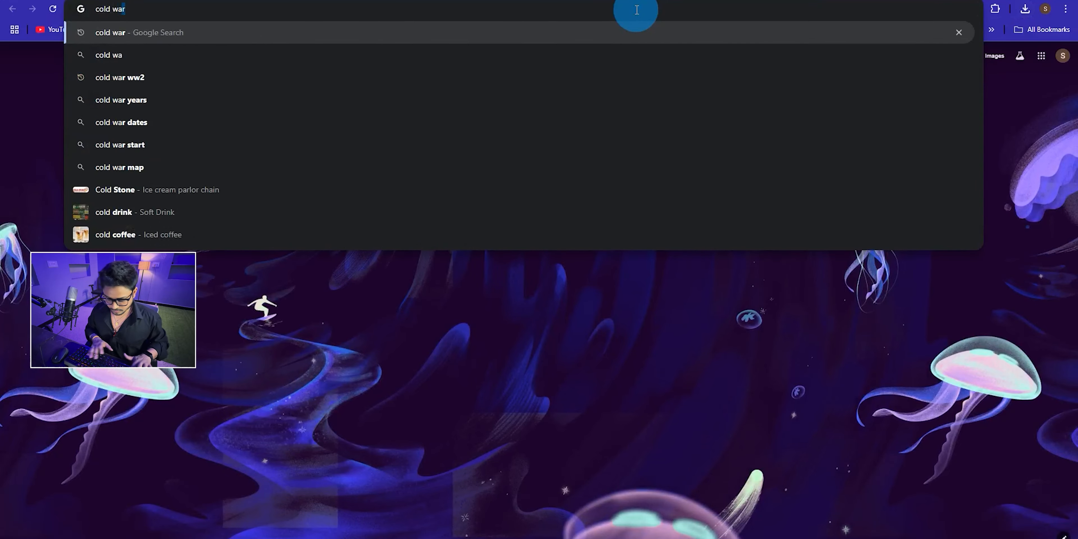
key("Return")
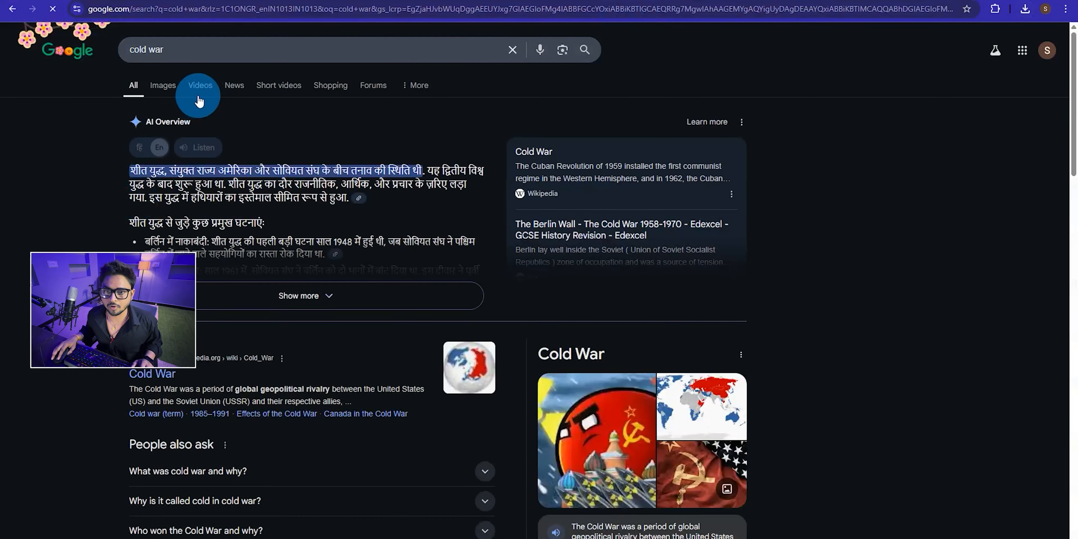
left_click(162, 86)
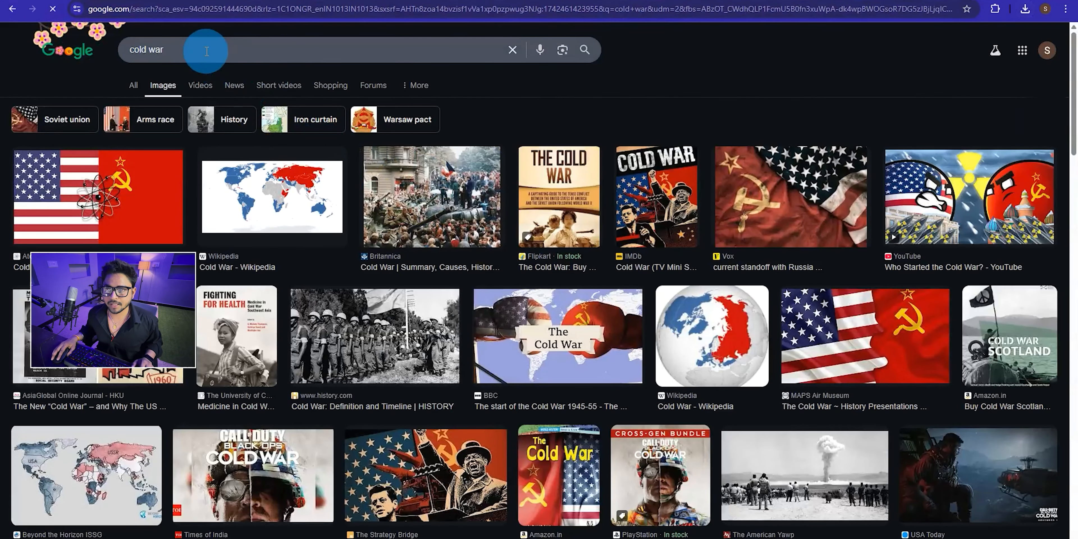
scroll(658, 373, "down", 10)
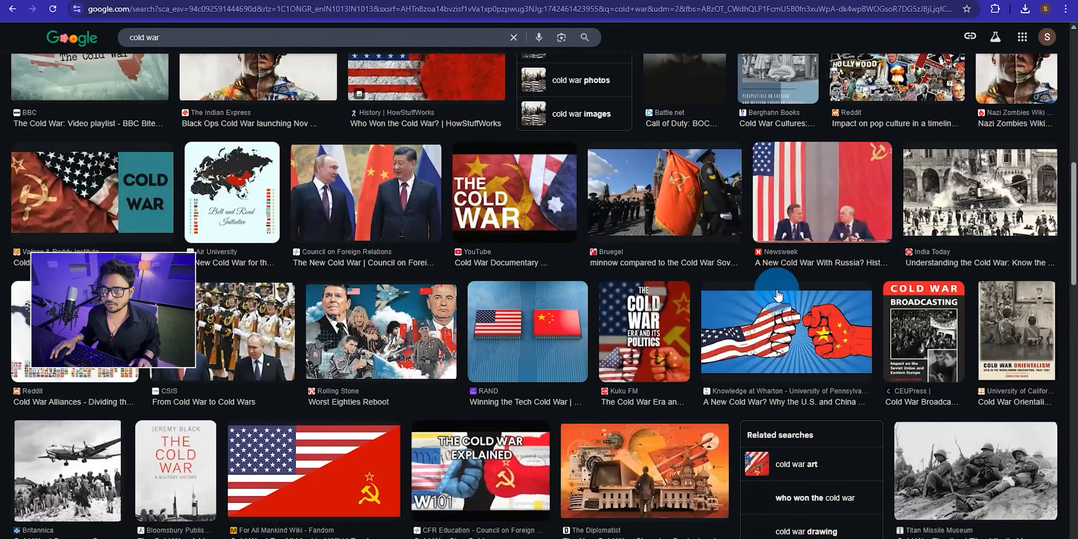
scroll(378, 265, "up", 10)
Step: Refine the image search to "cold war ww2"
left_click(205, 50)
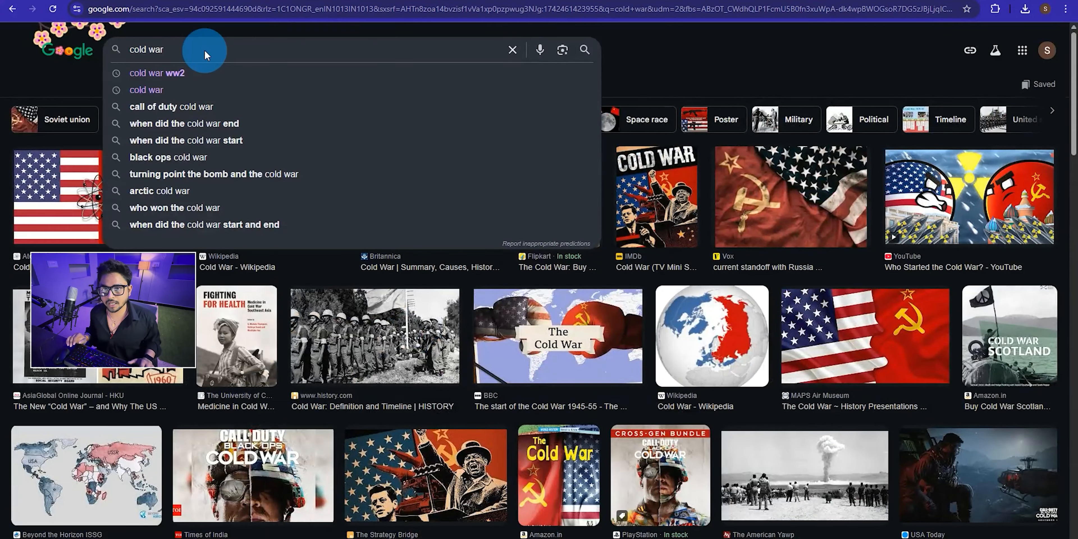
type("ww")
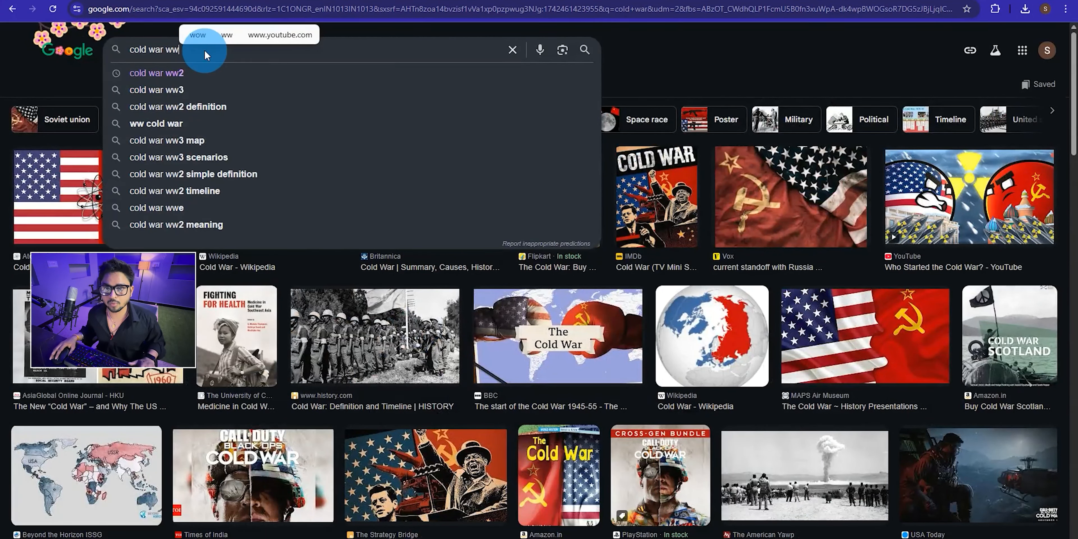
type("1")
key("BackSpace")
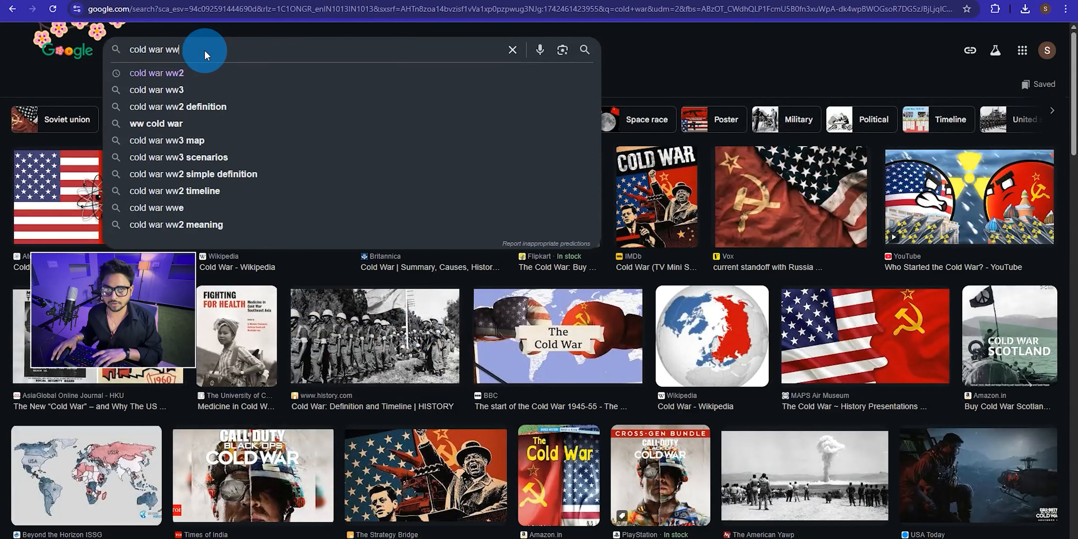
type("2")
key("Return")
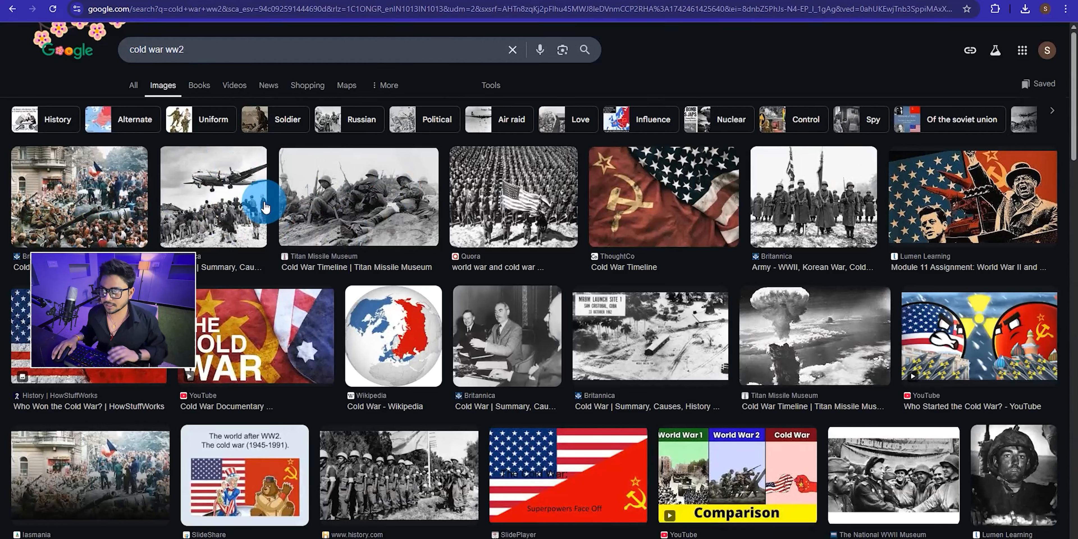
Step: Examine the "cold war ww2" image results, previewing the historical war photos for suitable footage
left_click(205, 51)
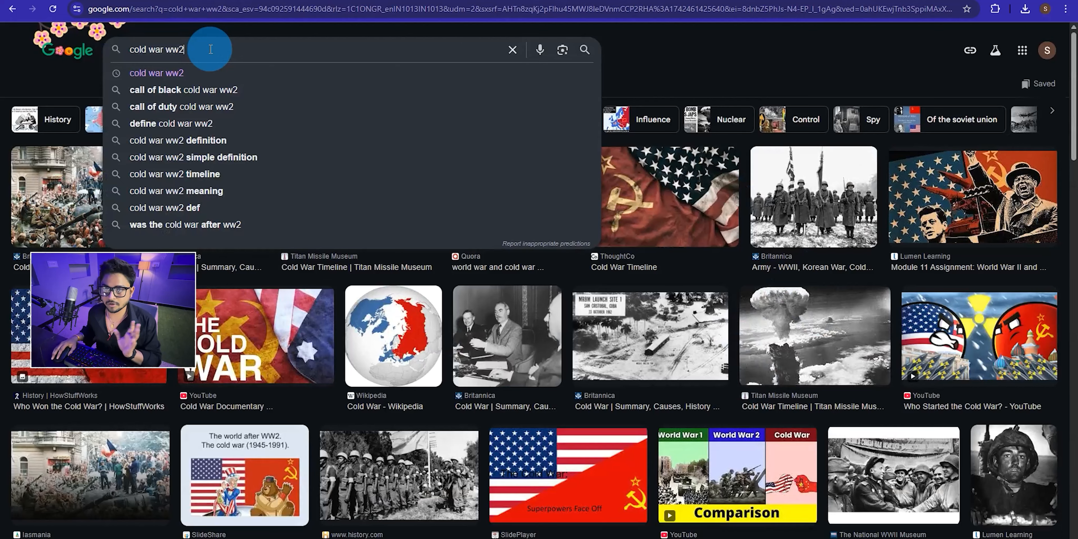
left_click(666, 75)
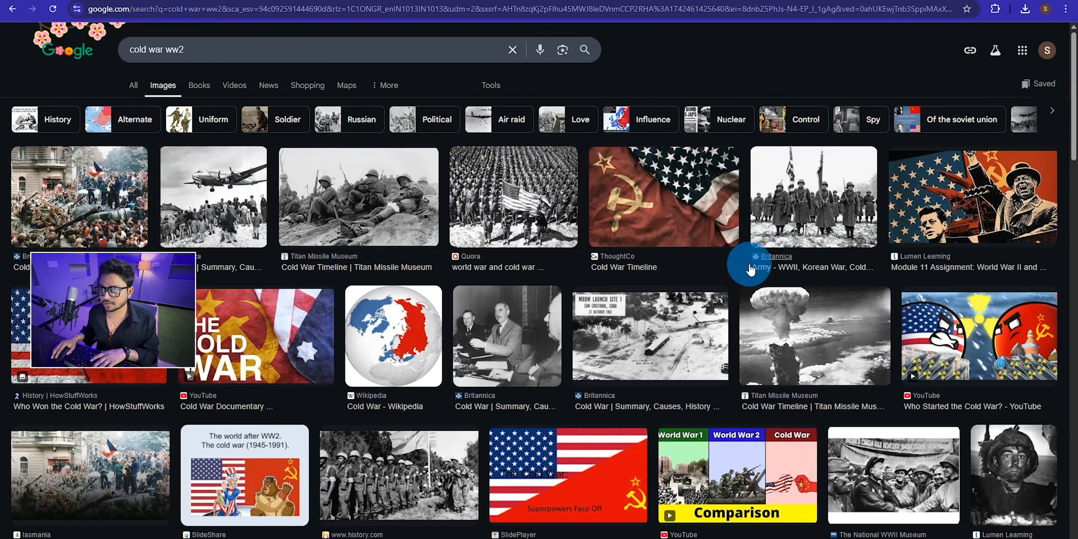
scroll(427, 472, "down", 2)
scroll(433, 481, "up", 2)
left_click(72, 167)
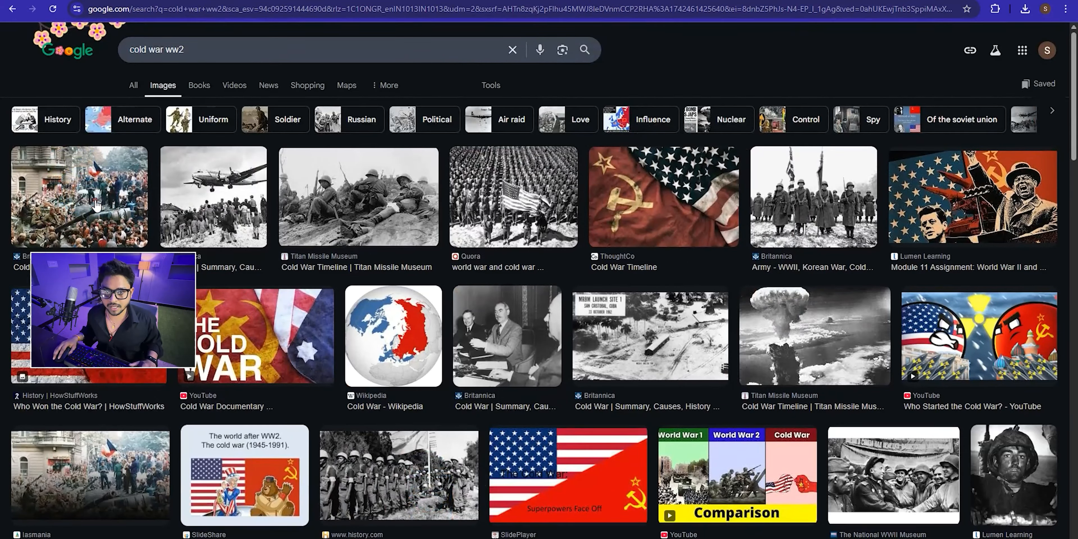
left_click(200, 186)
left_click(408, 200)
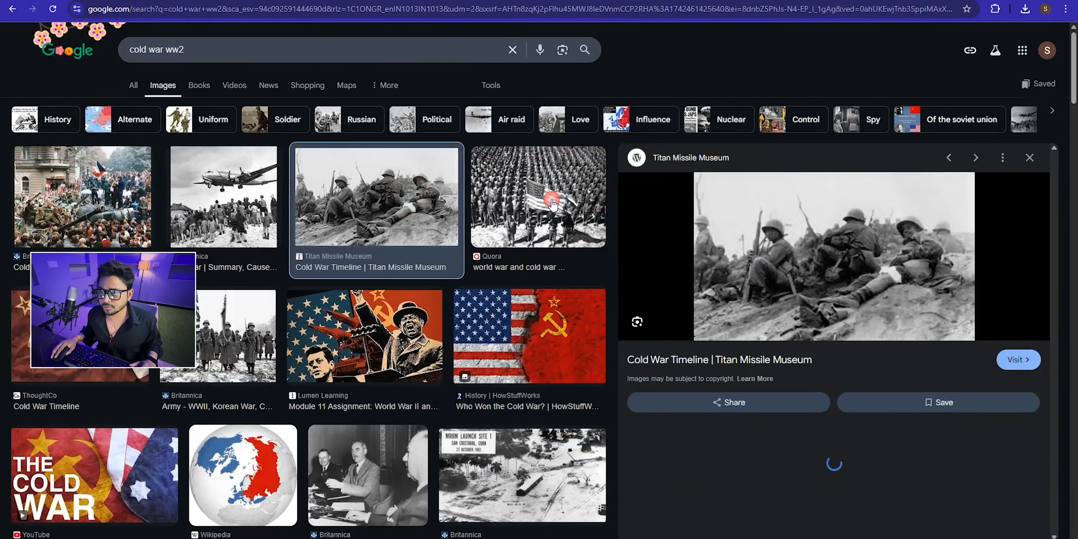
left_click(538, 197)
left_click(1042, 159)
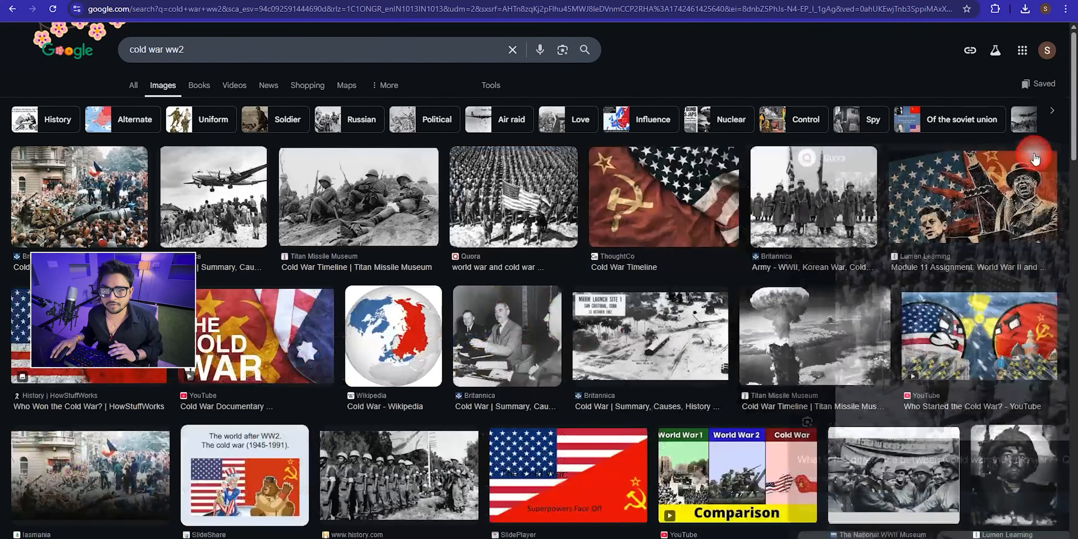
scroll(445, 386, "down", 10)
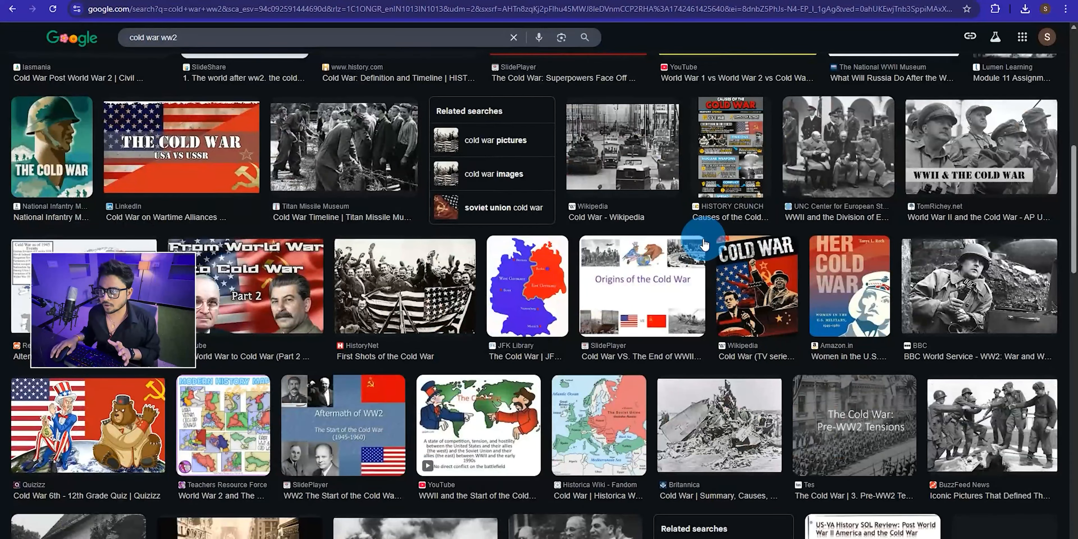
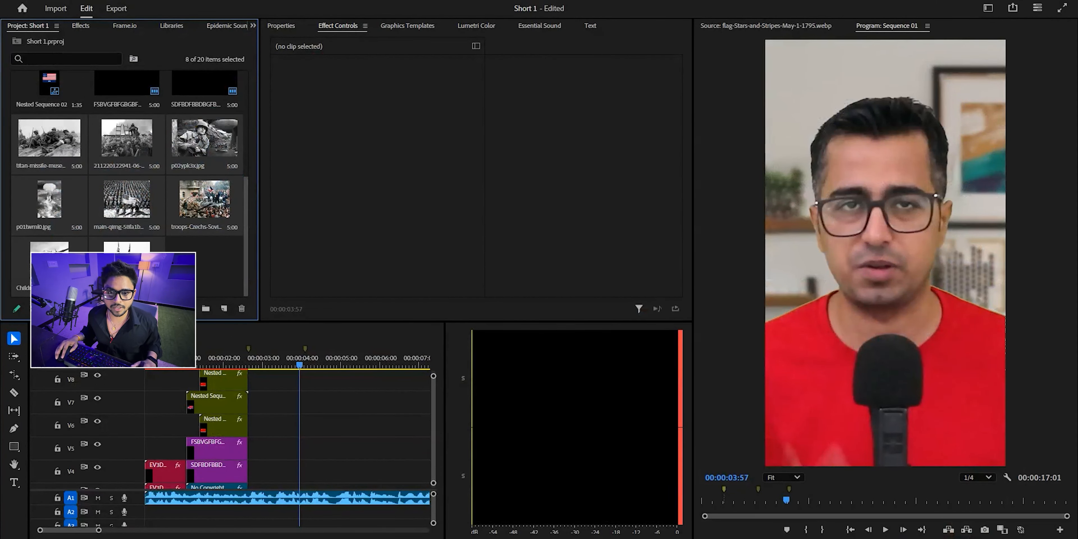
Step: Switch back to Premiere Pro and place the eight imported war images on V4 directly after the flag section
left_click(59, 151)
left_click(127, 250, "shift")
left_click_drag(45, 146, 251, 476)
Step: Scale all eight war images on V4 to fill the vertical frame
scroll(279, 449, "down", 3)
scroll(279, 449, "down", 3)
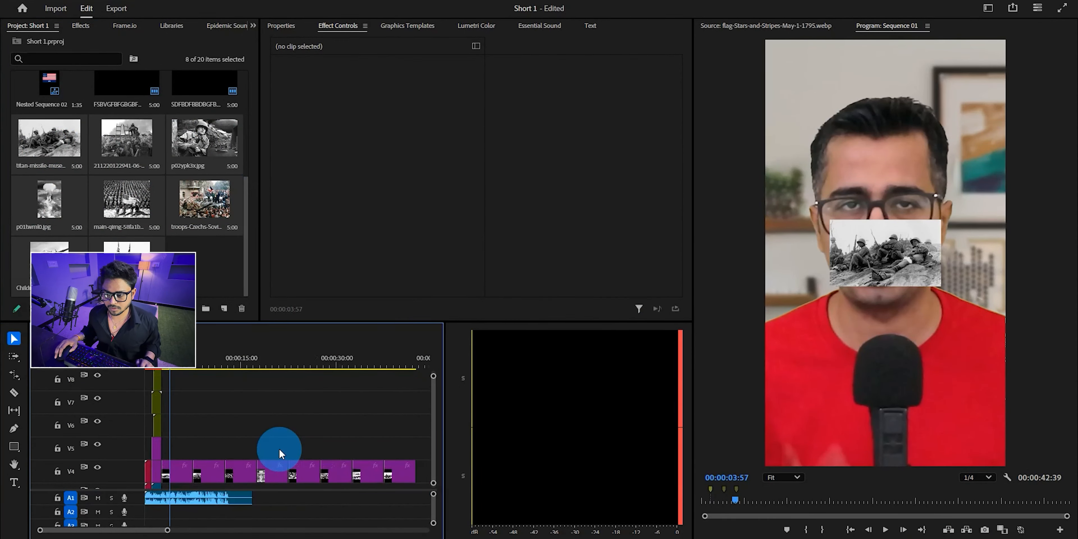
scroll(302, 435, "down", 2)
left_click_drag(413, 412, 181, 447)
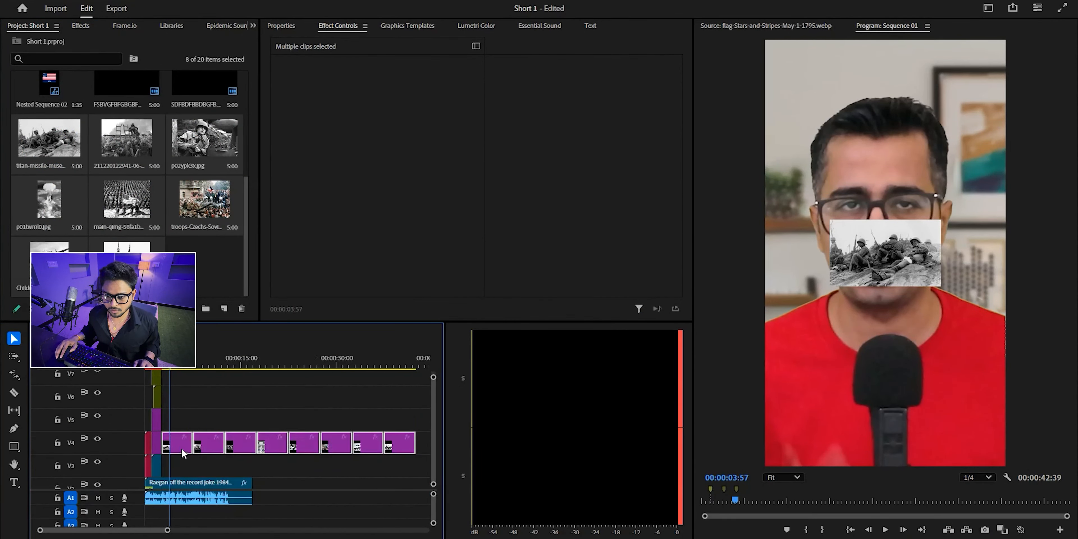
right_click(181, 448)
left_click(246, 466)
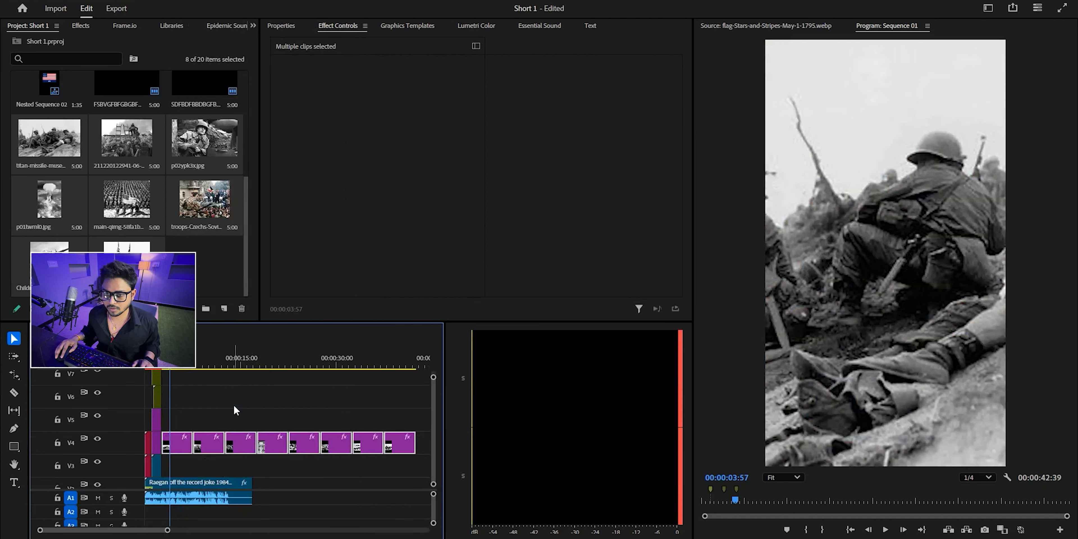
left_click(382, 420)
Step: Nest the eight war images into a single sequence named Nested Sequence 03
left_click_drag(235, 461, 162, 455)
right_click(175, 449)
left_click(228, 284)
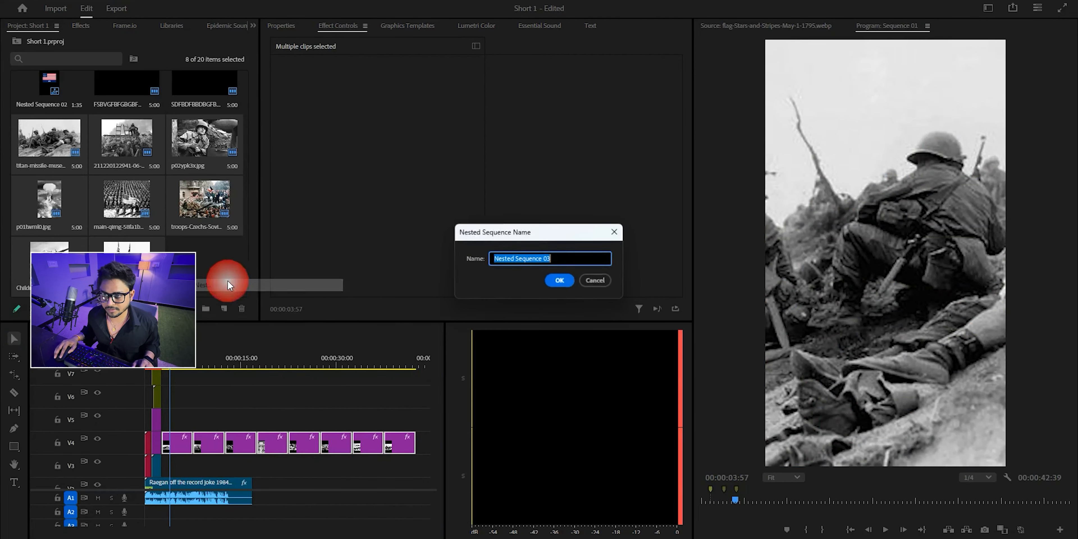
left_click(554, 284)
Step: Rate-stretch the nested war montage so it speeds up and ends at the third timeline marker, just past four seconds
left_click(395, 455)
key("a")
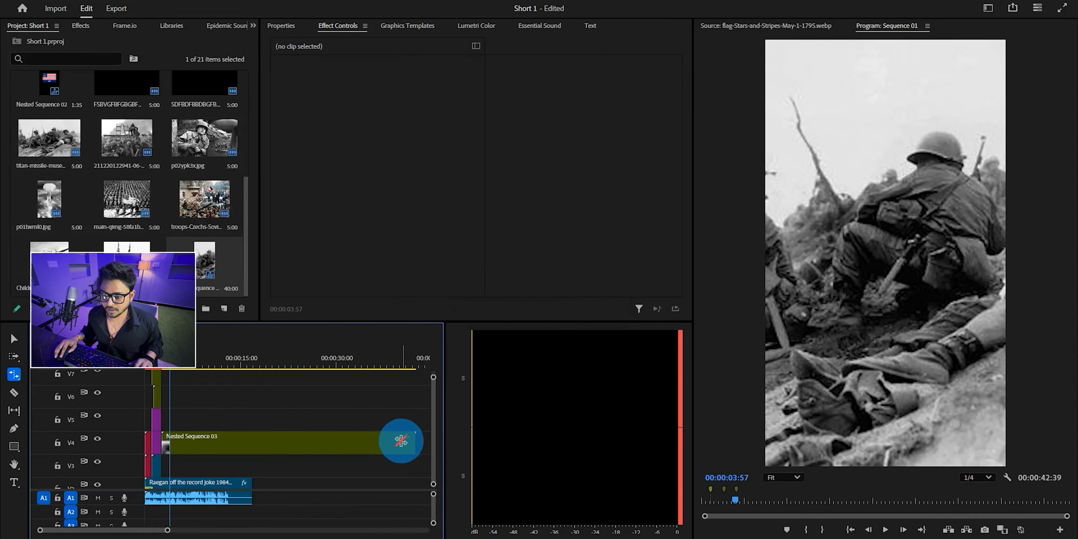
left_click_drag(409, 437, 169, 446)
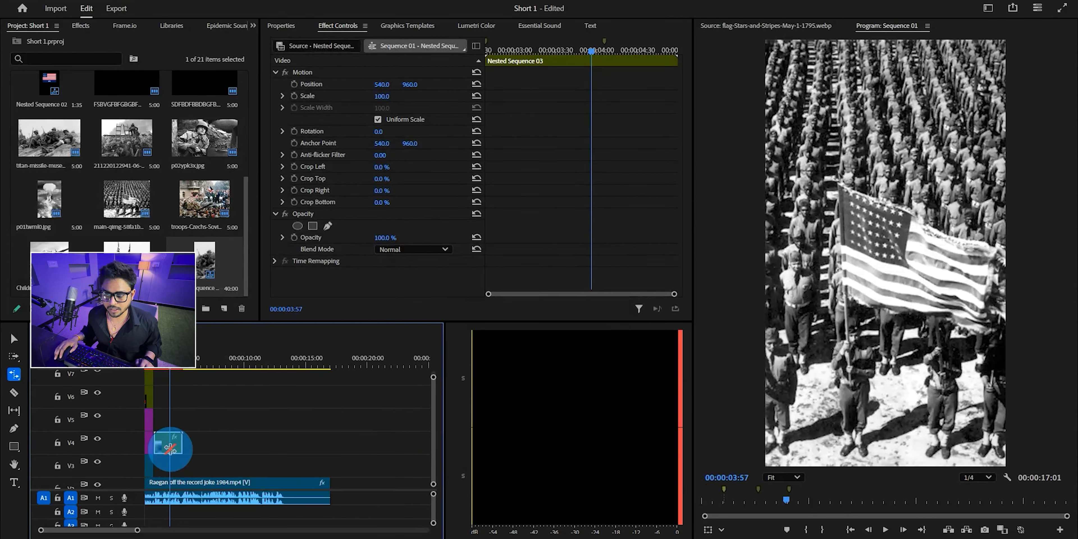
key("equal")
key("equal")
key("equal")
left_click(302, 365)
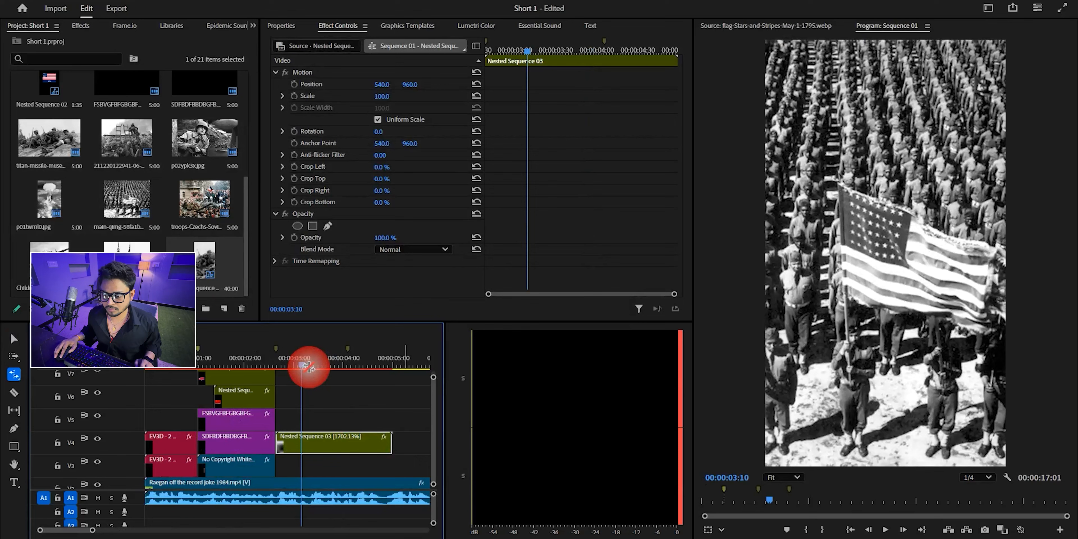
left_click_drag(391, 439, 344, 436)
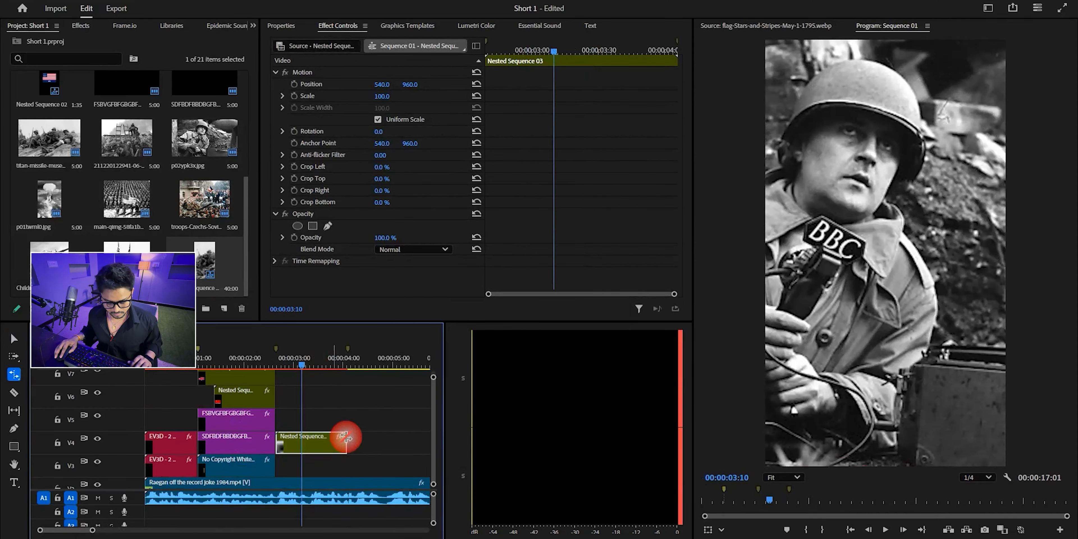
Step: Play back the sped-up war montage and save the project
key("v")
left_click(307, 408)
key("space")
scroll(334, 420, "up", 2)
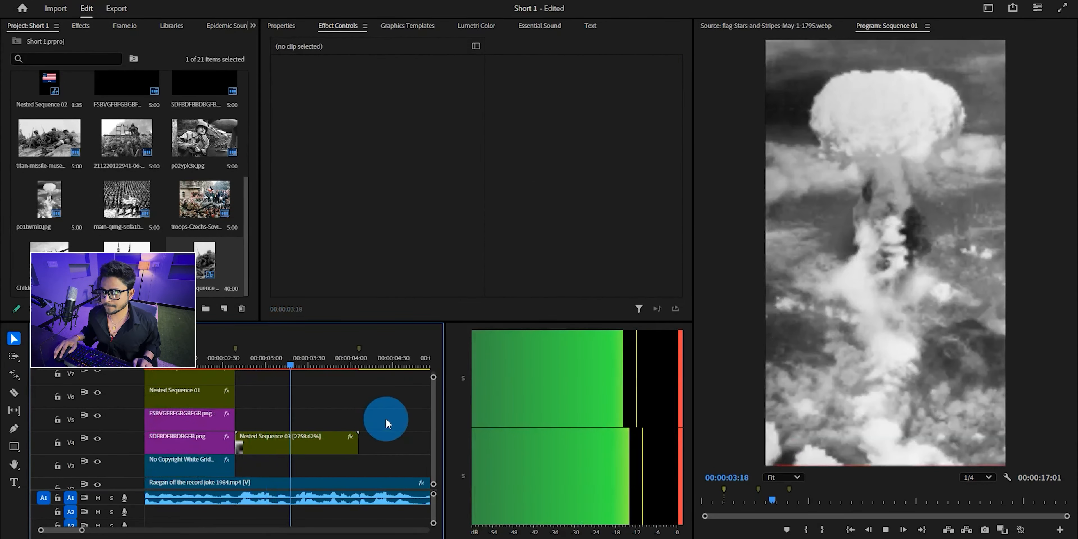
key("space")
key("ctrl+s")
Step: Move the nested war montage down to V3, directly above the talking-head clip
left_click_drag(320, 365, 288, 366)
left_click_drag(320, 450, 319, 464)
scroll(316, 419, "down", 2)
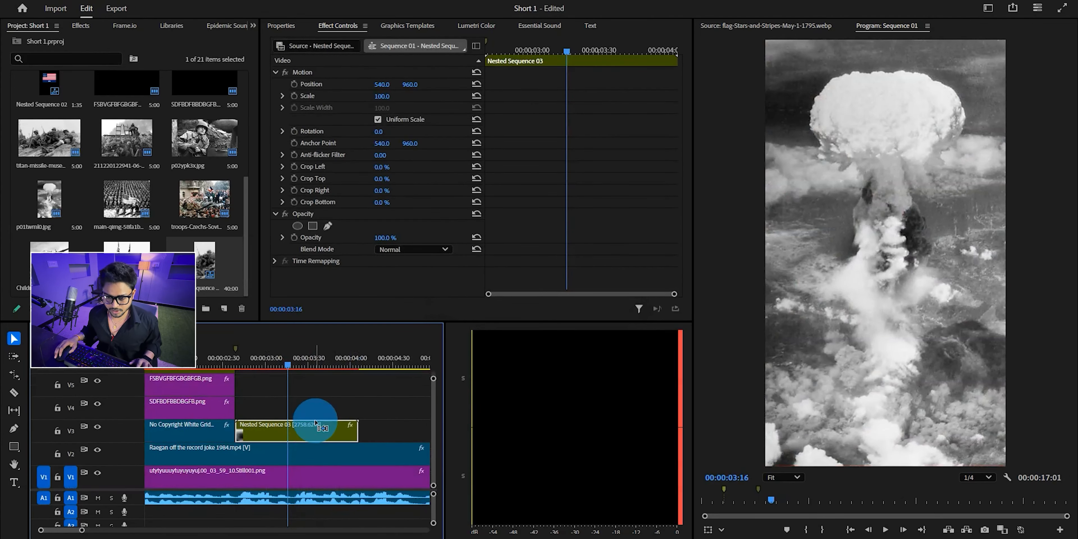
left_click(316, 408)
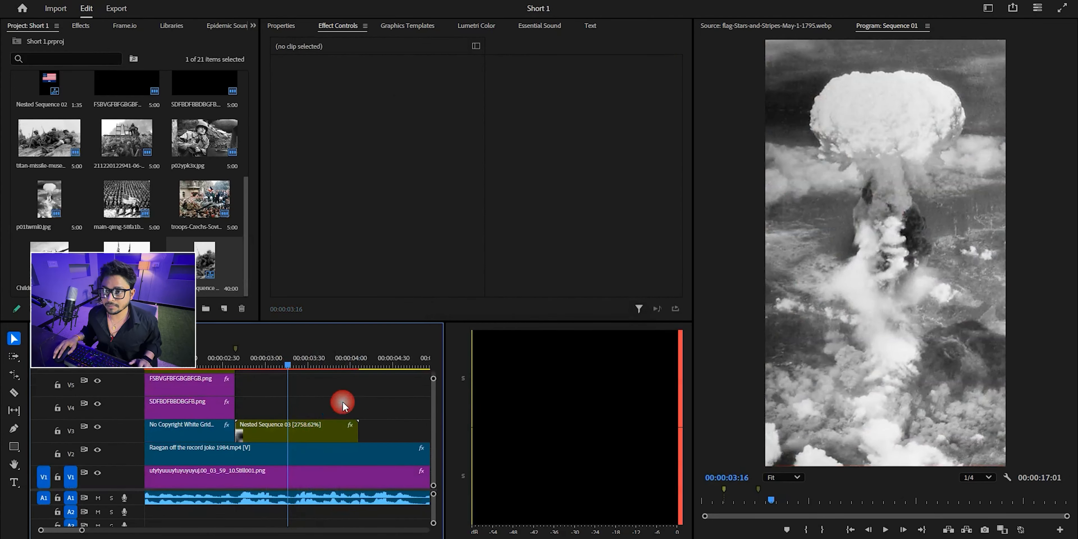
Step: Copy the "1984" EV3D - 2 title from V3 onto V4, directly above the war montage
left_click(401, 25)
scroll(402, 159, "up", 2)
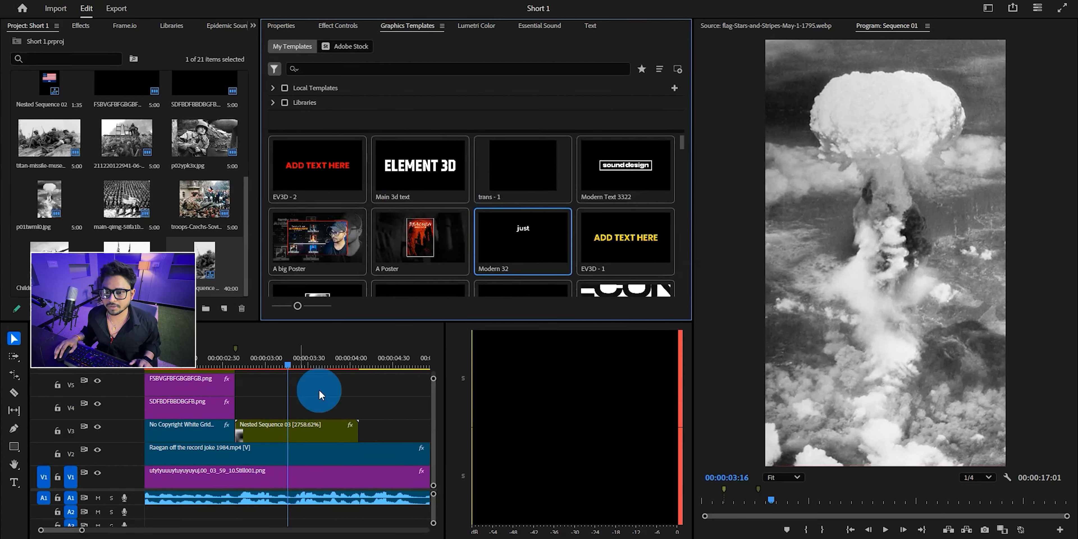
scroll(276, 399, "left", 3)
scroll(198, 408, "down", 2)
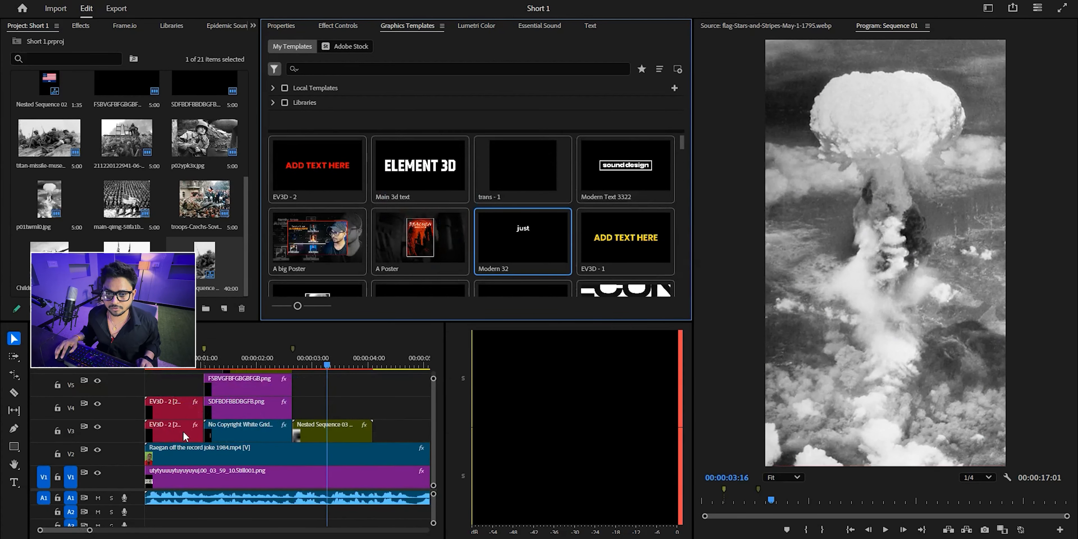
left_click_drag(186, 437, 372, 404)
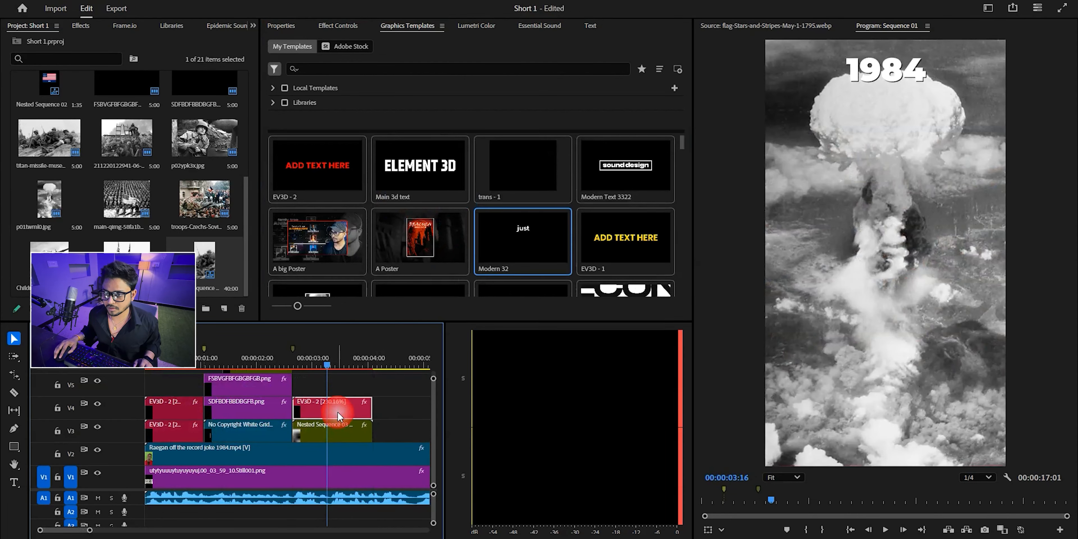
left_click(336, 361)
Step: Replace the copied title's text with "cold" and "war" on two separate lines
left_click(338, 26)
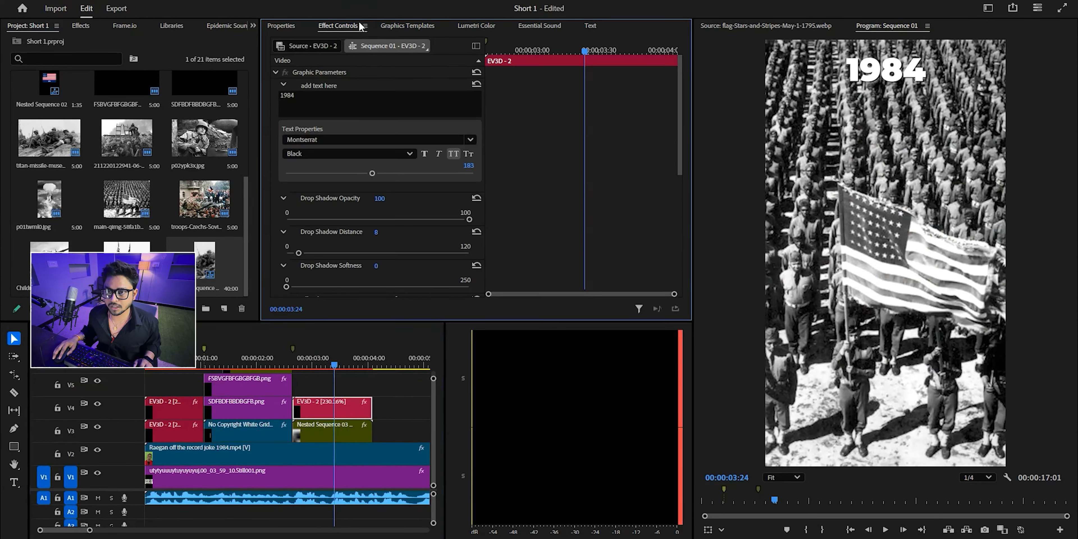
double_click(292, 100)
type("cold")
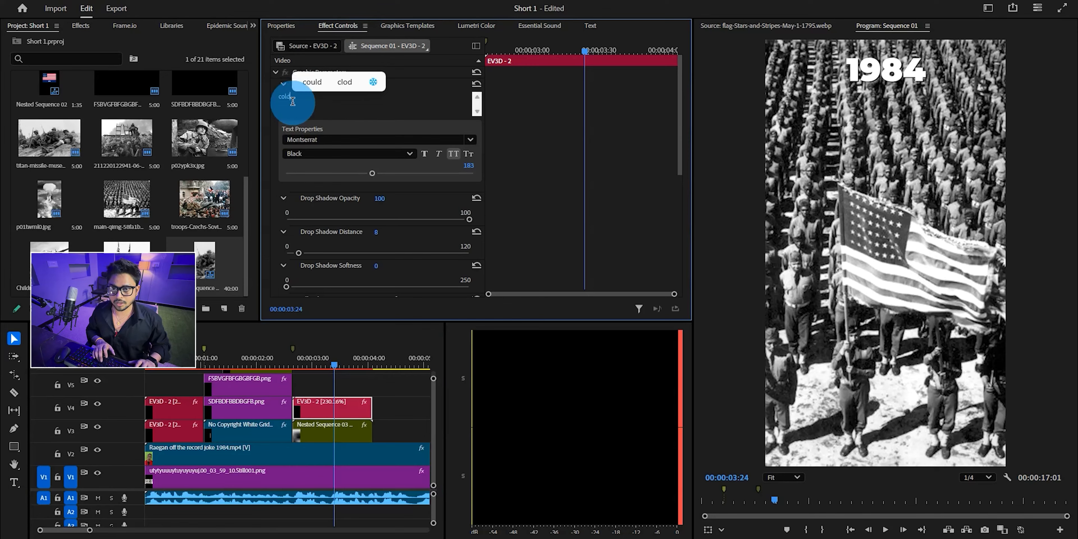
key("Return")
type("war")
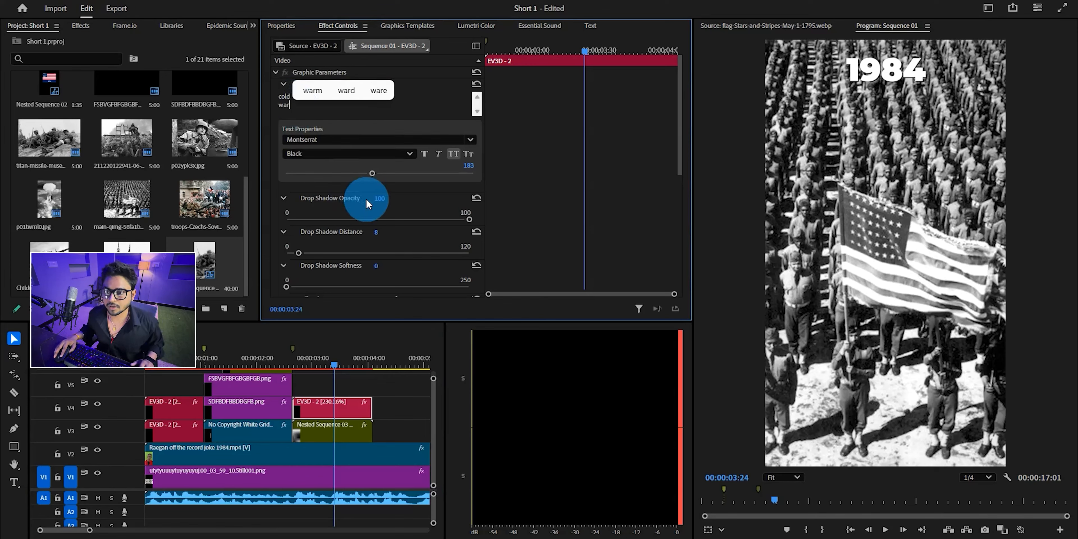
left_click(440, 196)
Step: Change the cold war title's font to Anton and enlarge its font size to 339
left_click(346, 138)
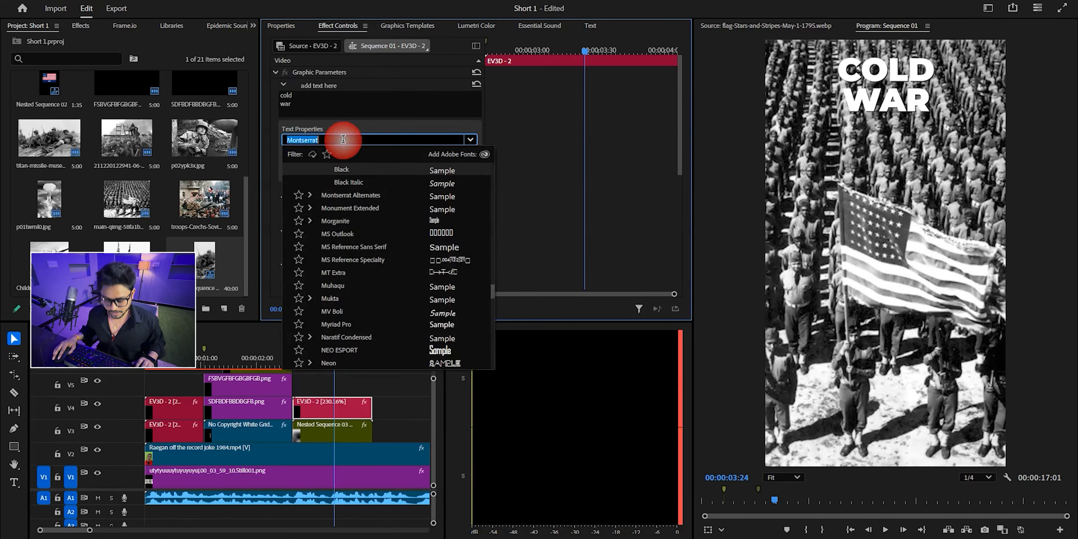
type("ant")
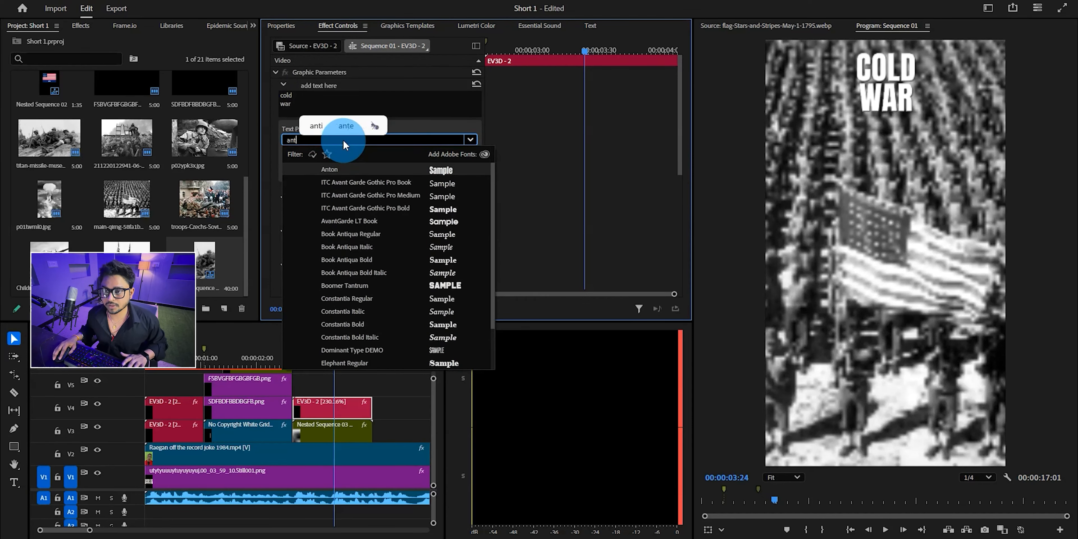
left_click(469, 171)
left_click_drag(387, 173, 447, 175)
Step: Reset the cold war title's position to 540, 960 and increase its font size to 400
scroll(465, 217, "down", 5)
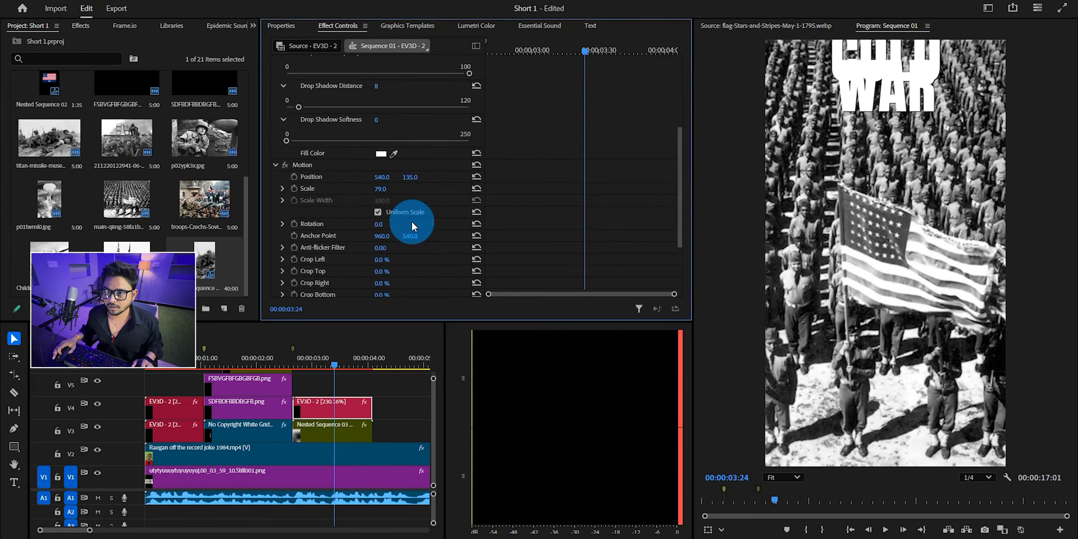
left_click(476, 178)
scroll(324, 174, "up", 3)
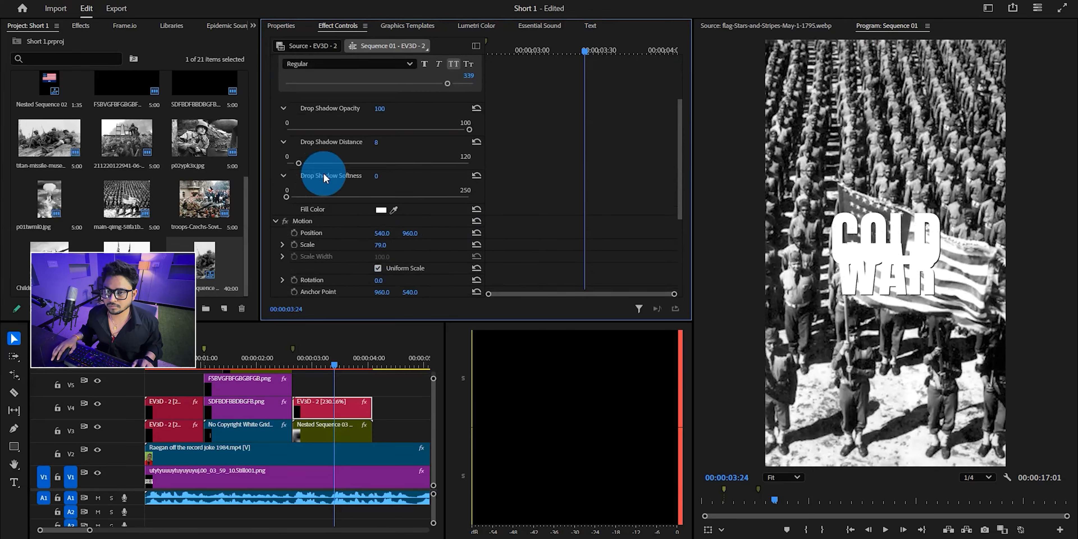
left_click(319, 235)
scroll(363, 235, "up", 3)
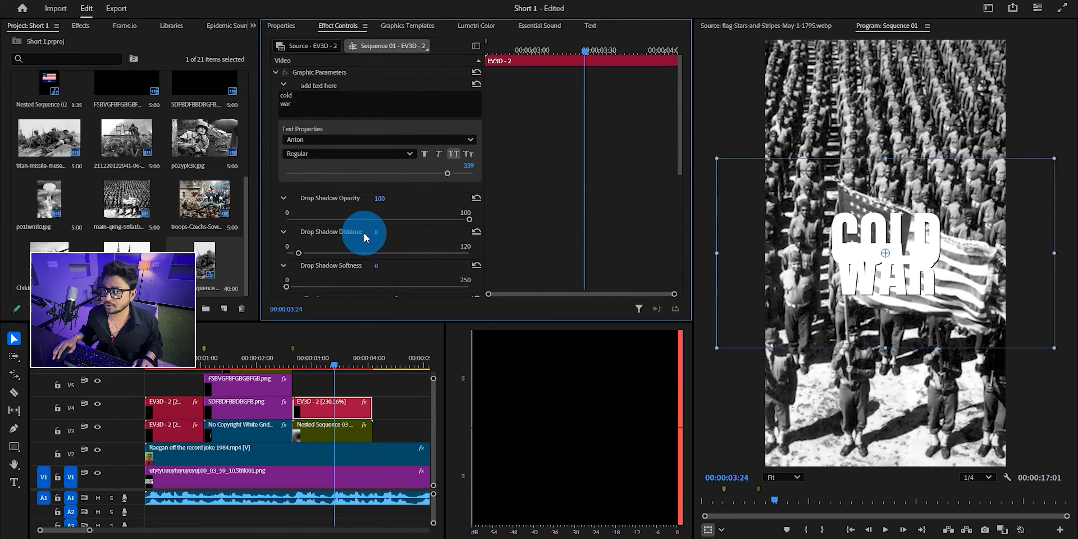
left_click_drag(451, 181, 573, 177)
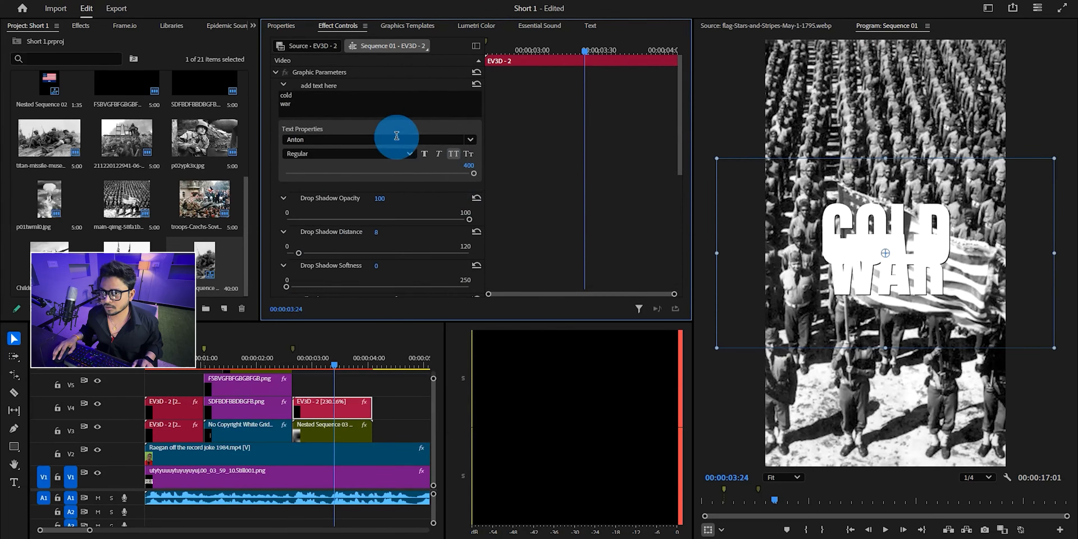
Step: Insert one blank line between "cold" and "war" to separate the words, and set the font size to 364
left_click(339, 101)
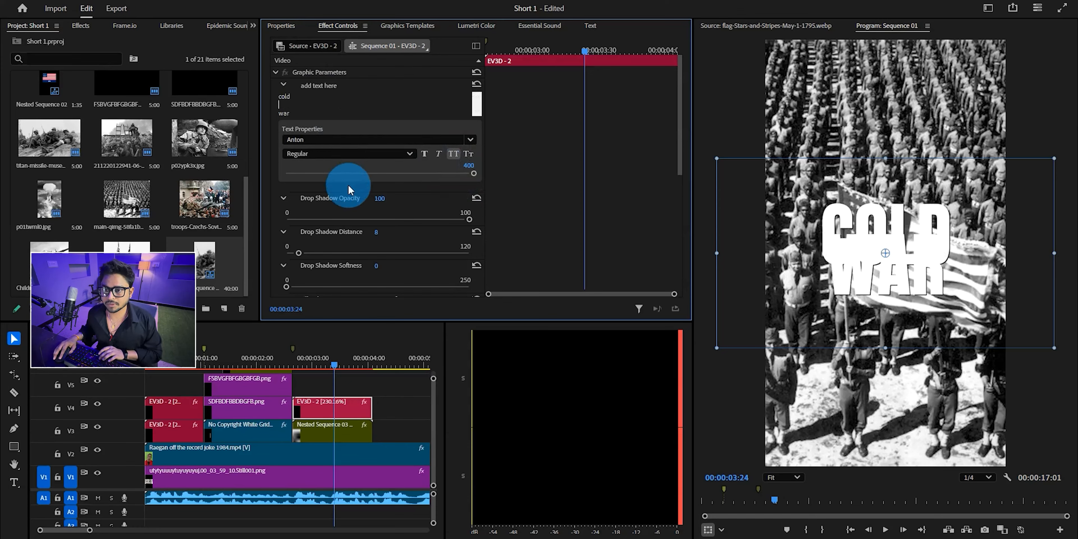
left_click(421, 199)
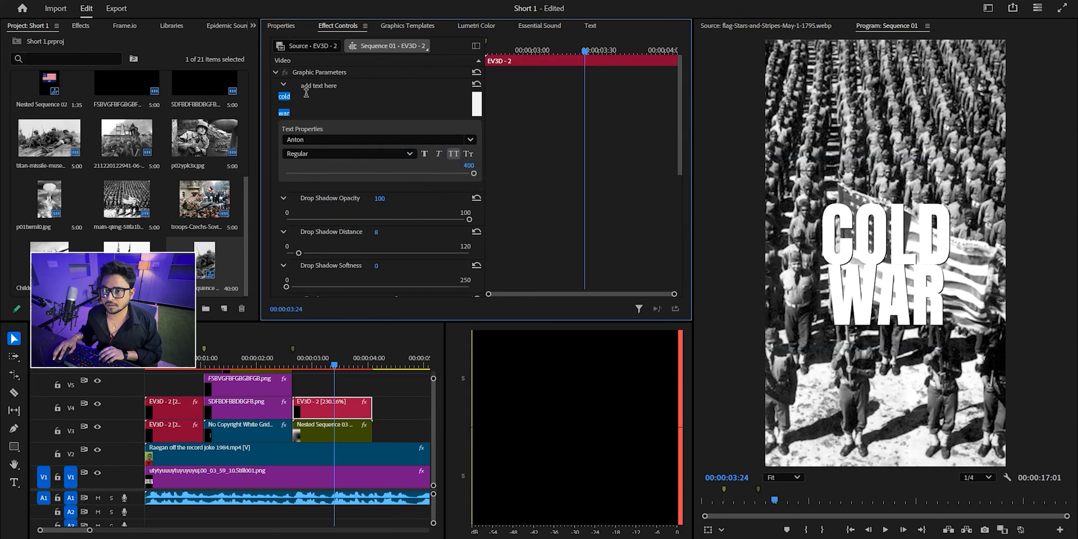
left_click(298, 100)
left_click(390, 197)
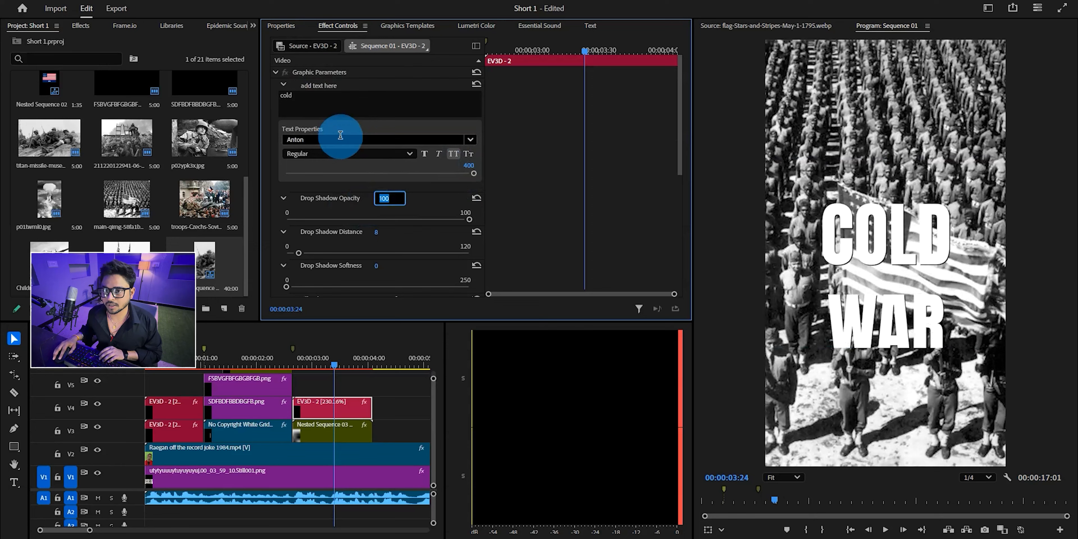
left_click(311, 103)
left_click(318, 108)
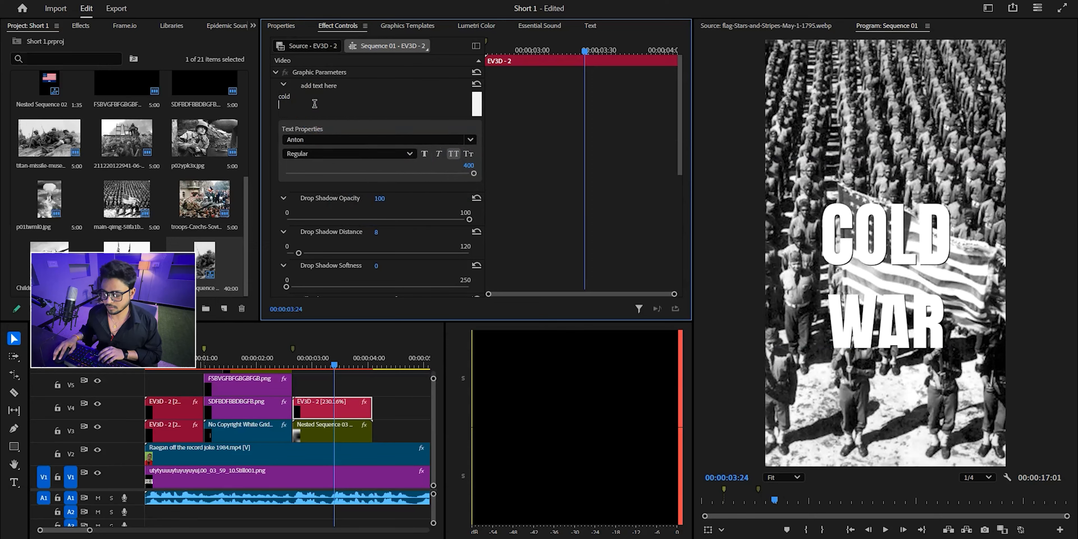
left_click(437, 197)
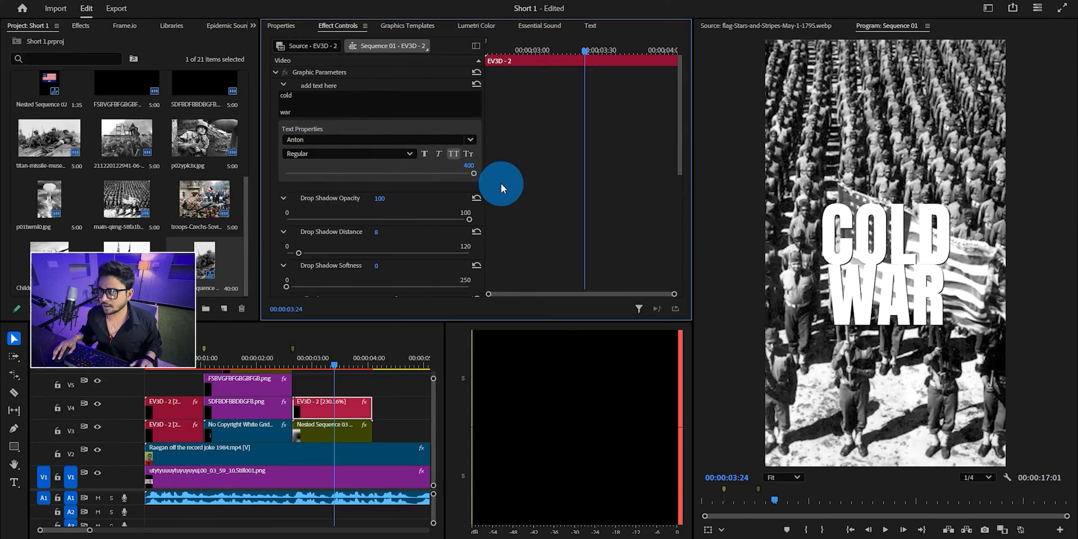
left_click_drag(468, 166, 455, 165)
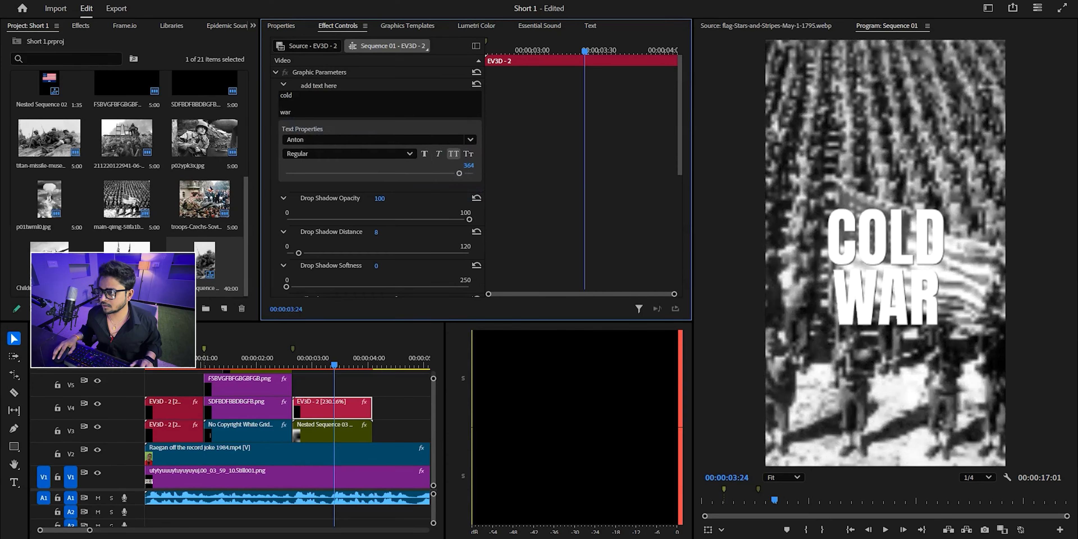
Step: Raise the cold war title to vertical position 866, reset its scale to 100, and save the project
scroll(368, 243, "down", 6)
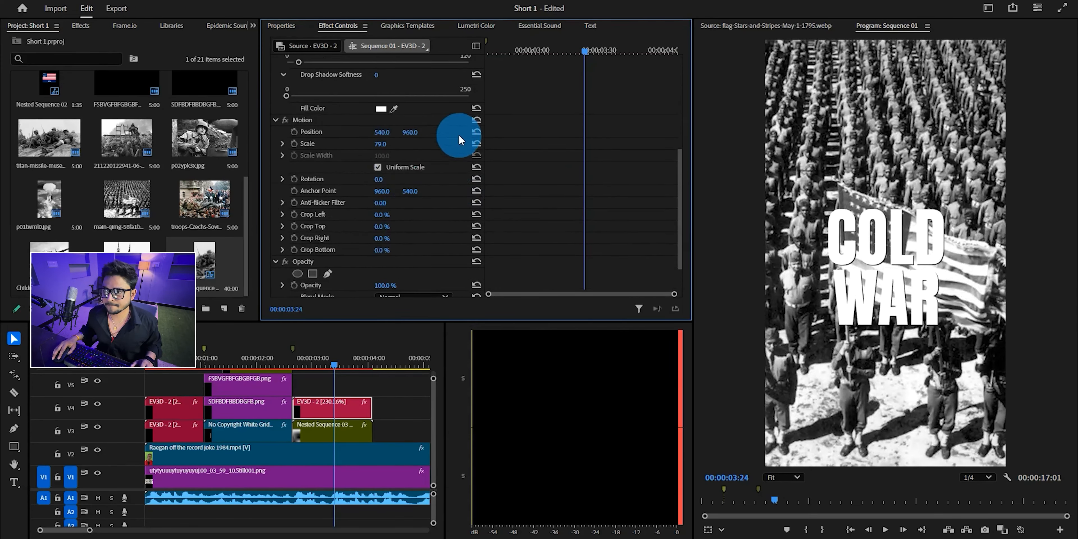
mouse_move(411, 132)
left_mouse_down()
mouse_move(381, 132)
mouse_move(399, 132)
left_mouse_up()
left_click(475, 146)
key("ctrl+s")
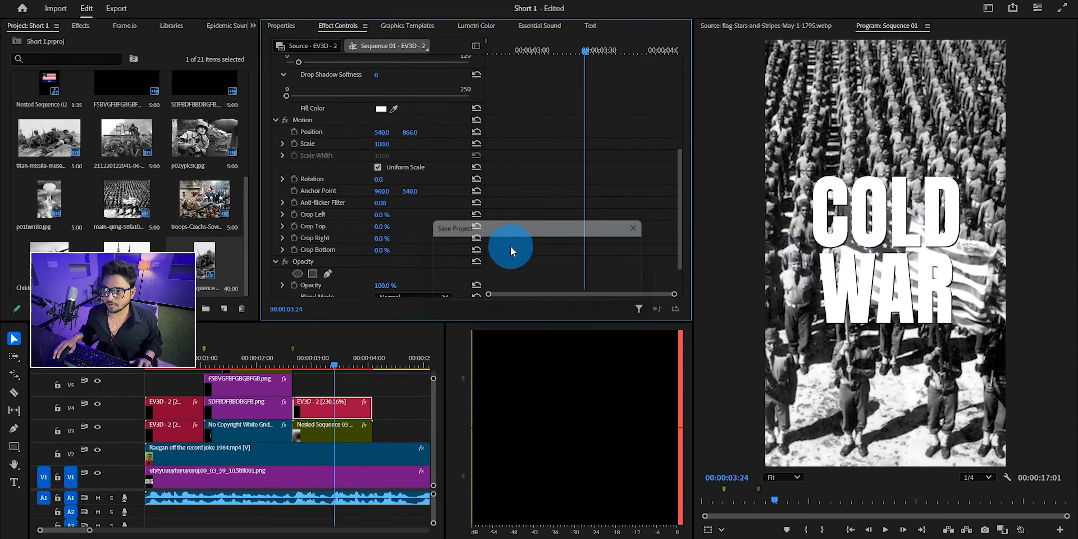
Step: Change the cold war title's fill color to orange
scroll(466, 235, "up", 2)
scroll(467, 238, "up", 2)
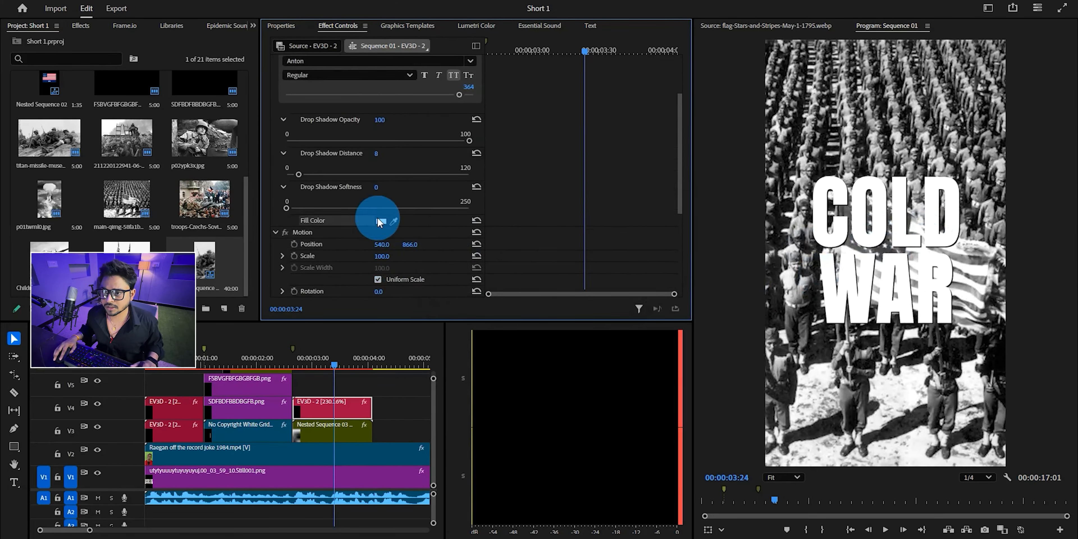
left_click(381, 222)
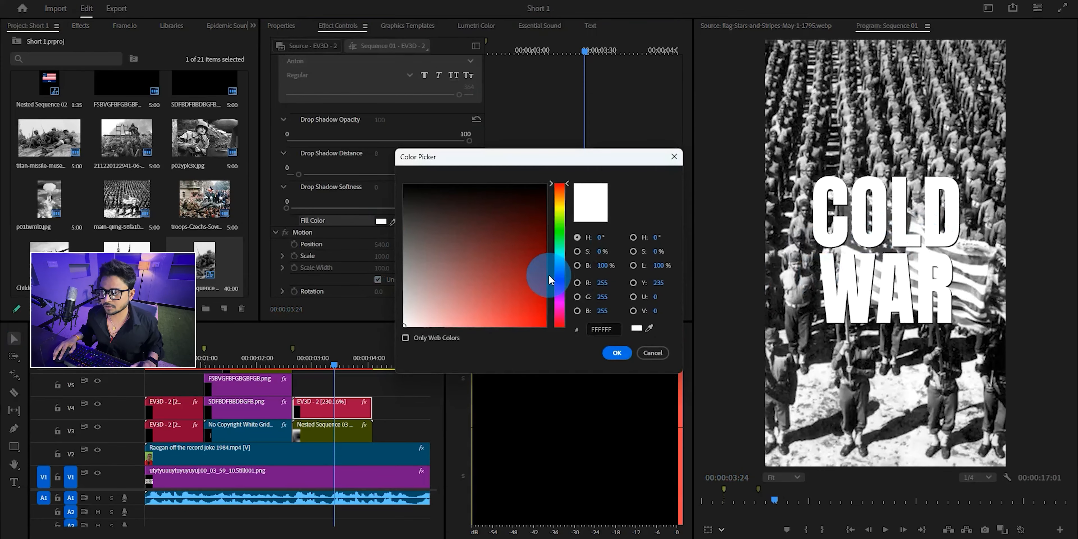
left_click(561, 204)
left_click(617, 353)
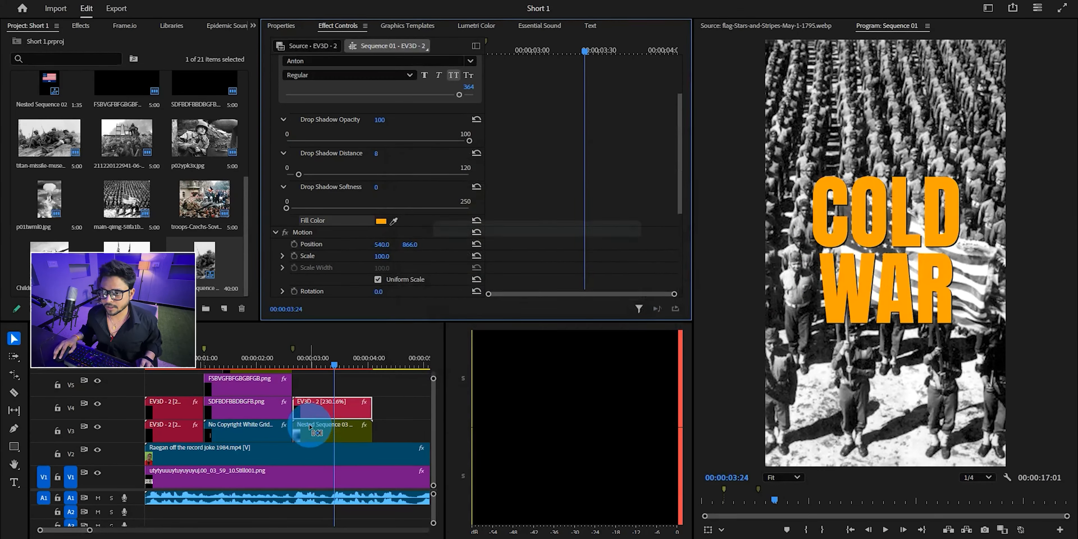
Step: Duplicate the cold war title clip onto track V5 and apply the Glow 150 preset to the copy
left_click_drag(312, 427, 311, 381)
left_click(94, 26)
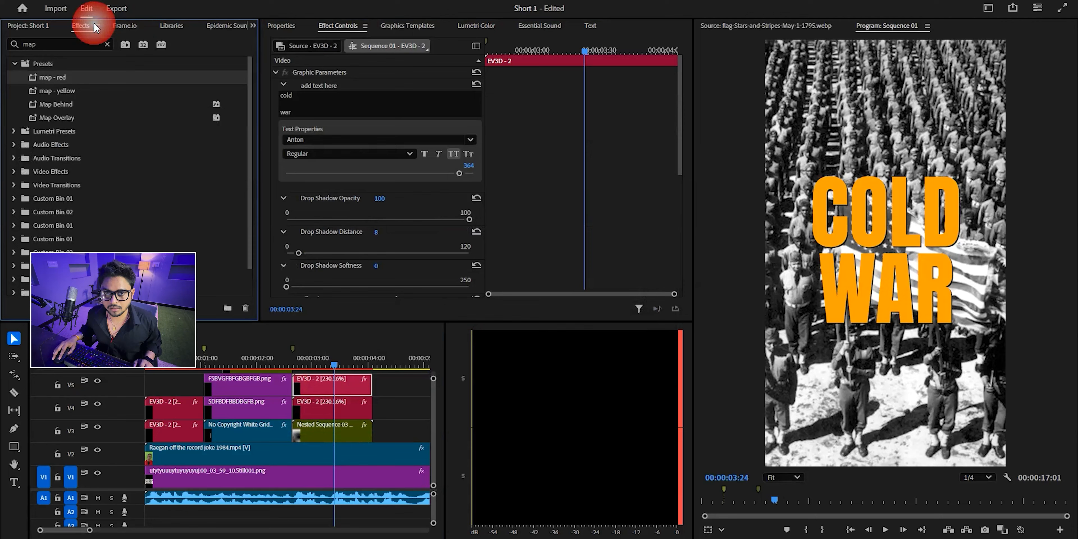
left_click(49, 45)
type("glow")
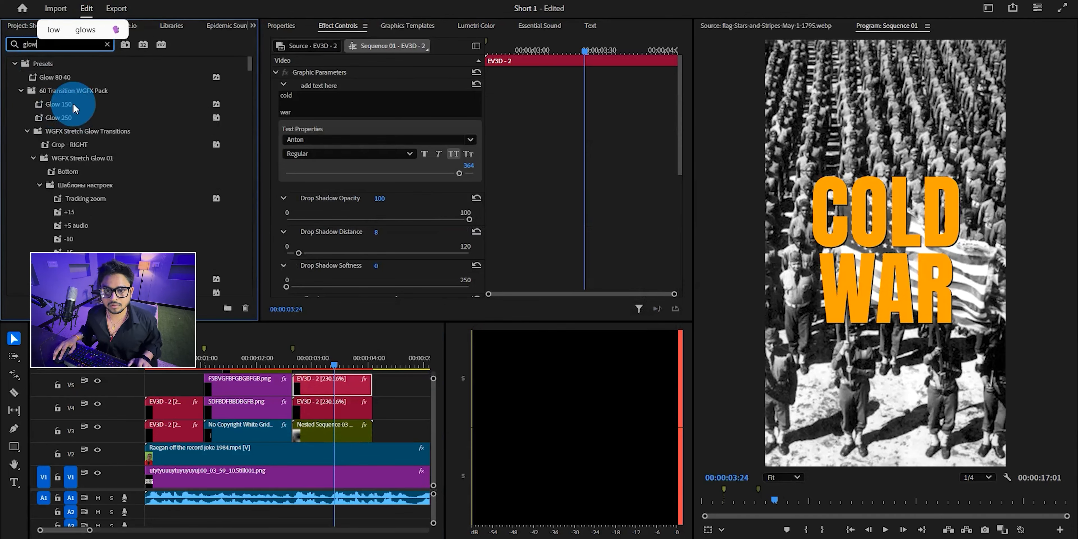
left_click_drag(63, 105, 350, 380)
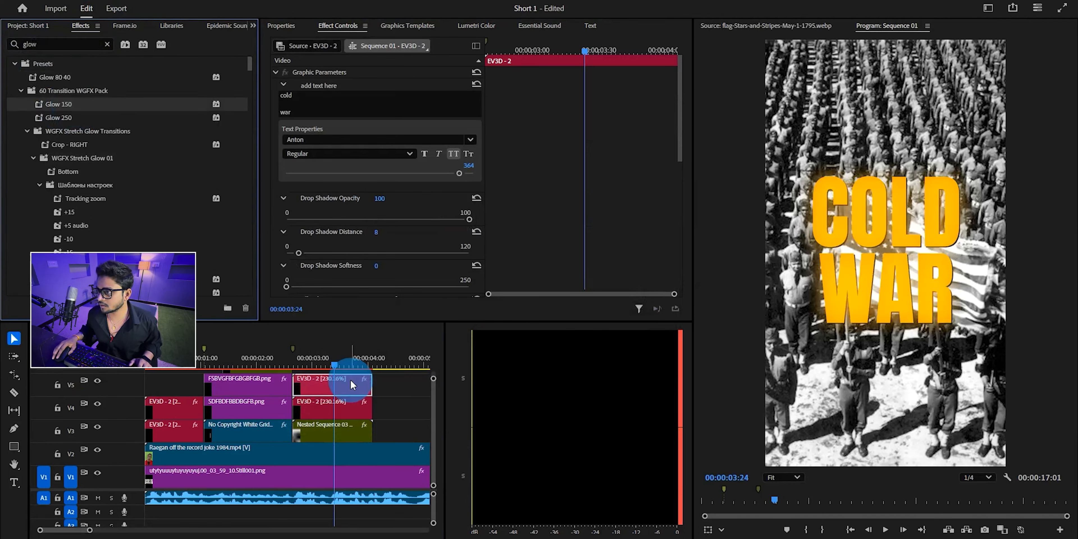
Step: Set the glowing title copy's blend mode to Linear Dodge (Add)
scroll(314, 240, "down", 5)
scroll(433, 257, "down", 3)
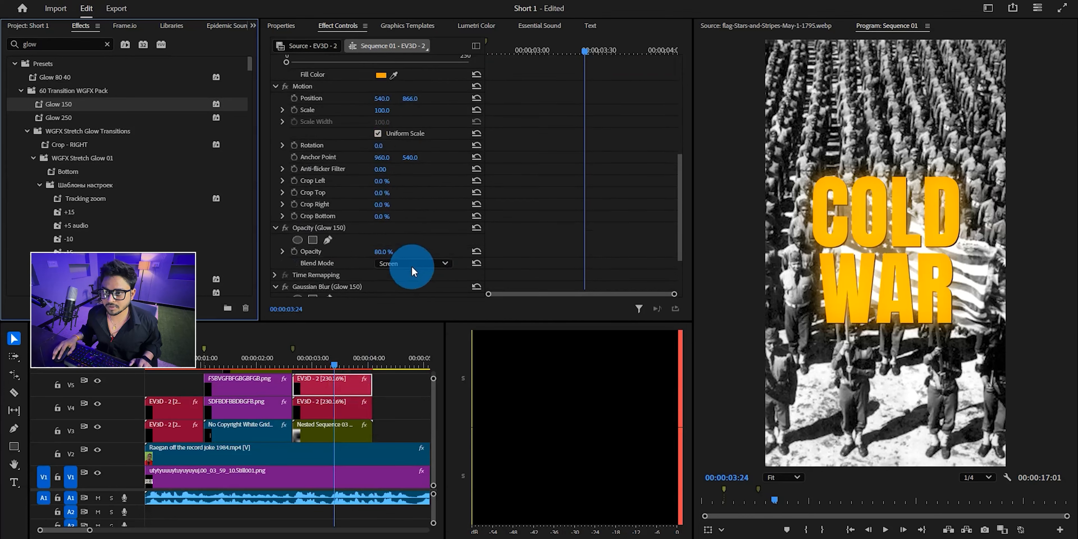
left_click(412, 263)
left_click(419, 22)
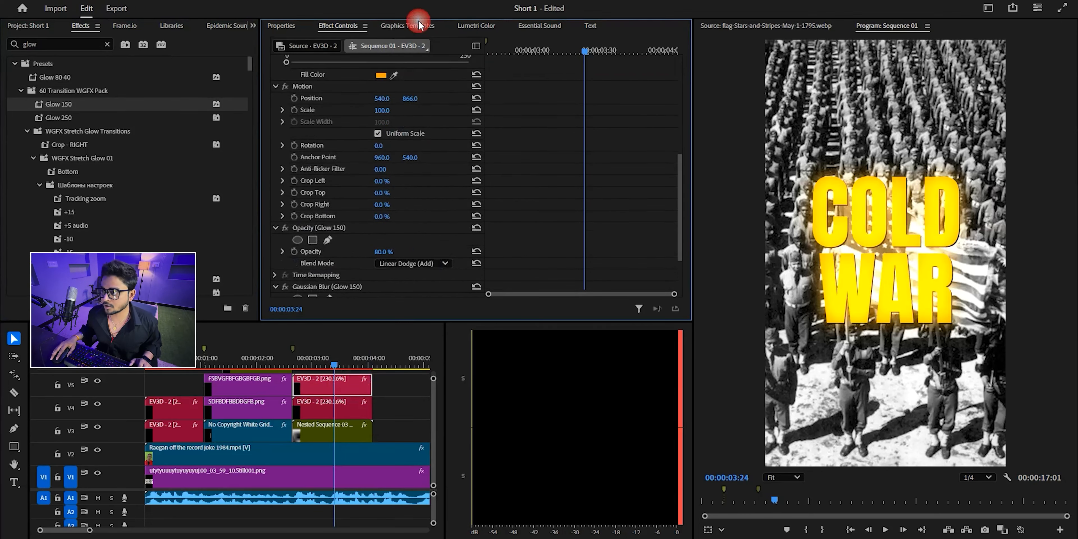
Step: Set the glowing title copy's opacity to 60% and inspect the glow up close before fitting the preview again
scroll(398, 189, "down", 3)
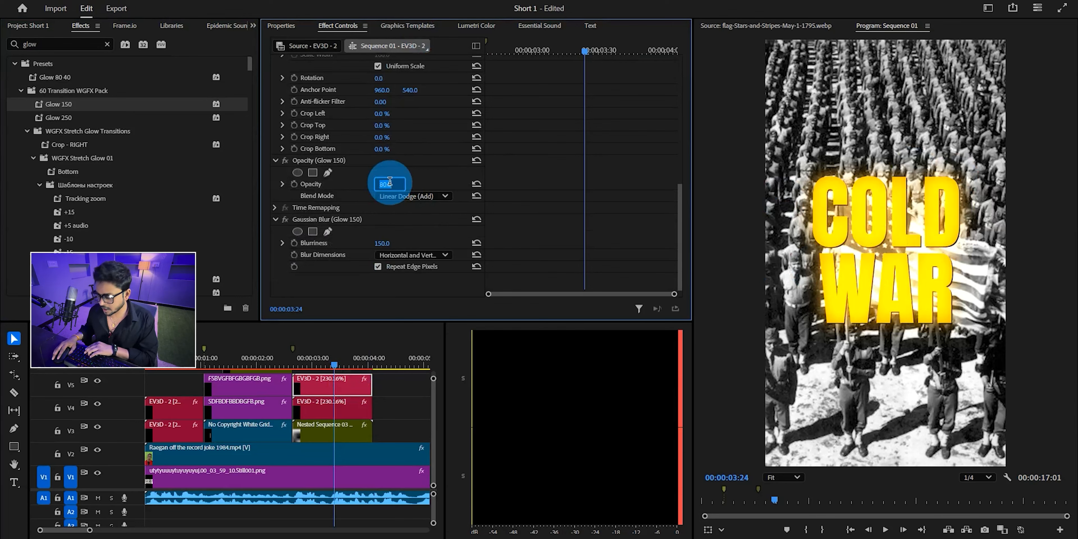
type("40")
left_click(419, 161)
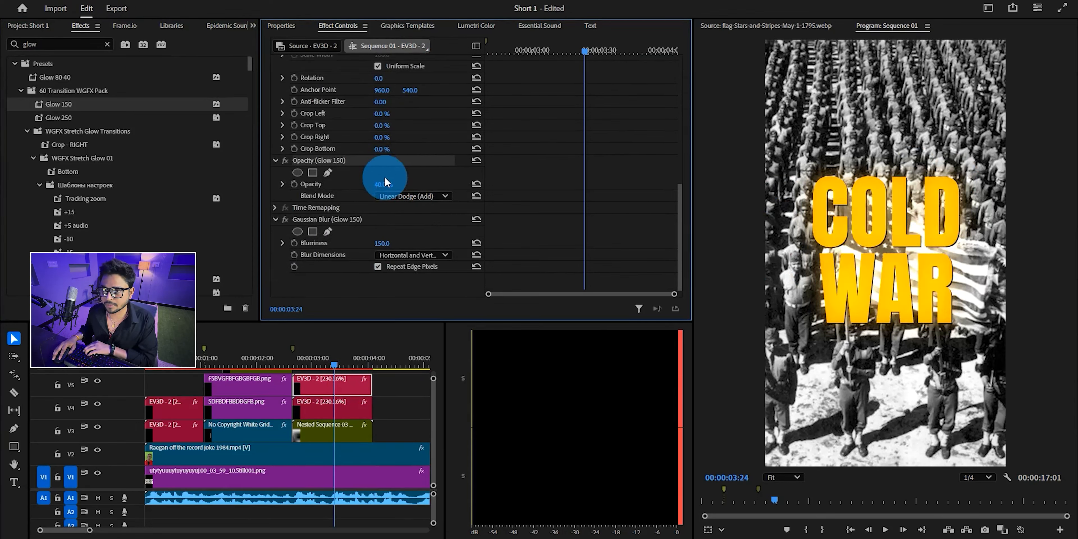
left_click(418, 177)
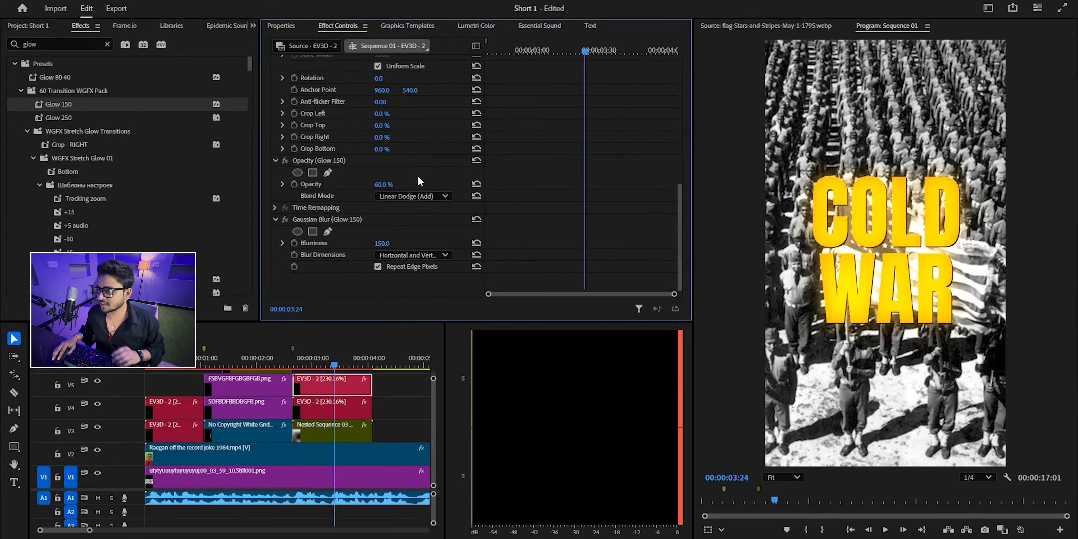
scroll(870, 237, "up", 3)
left_click(795, 478)
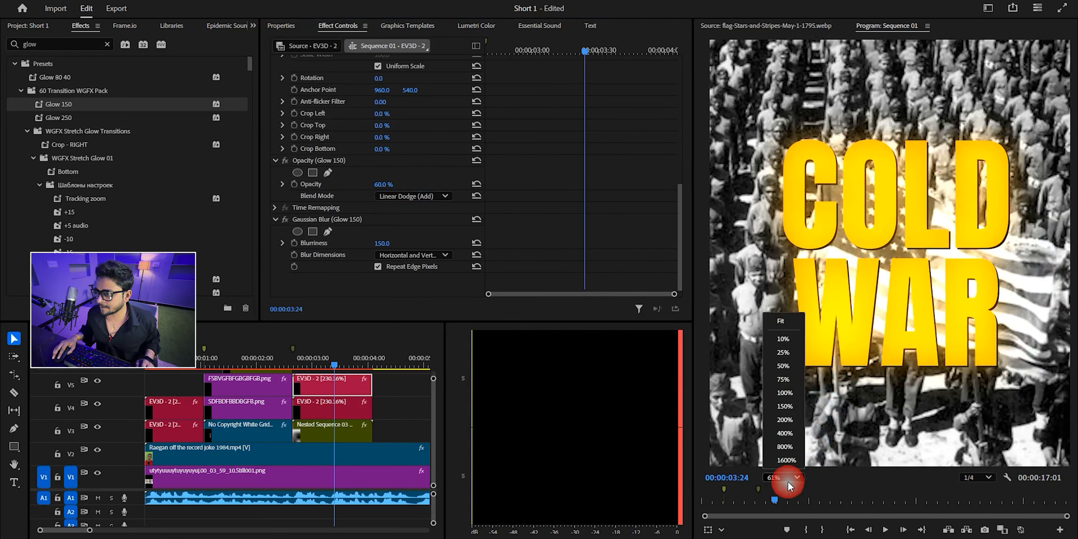
left_click(784, 306)
Step: Move both cold war title clips up one track to V5 and V6, and save the project
left_click(377, 408)
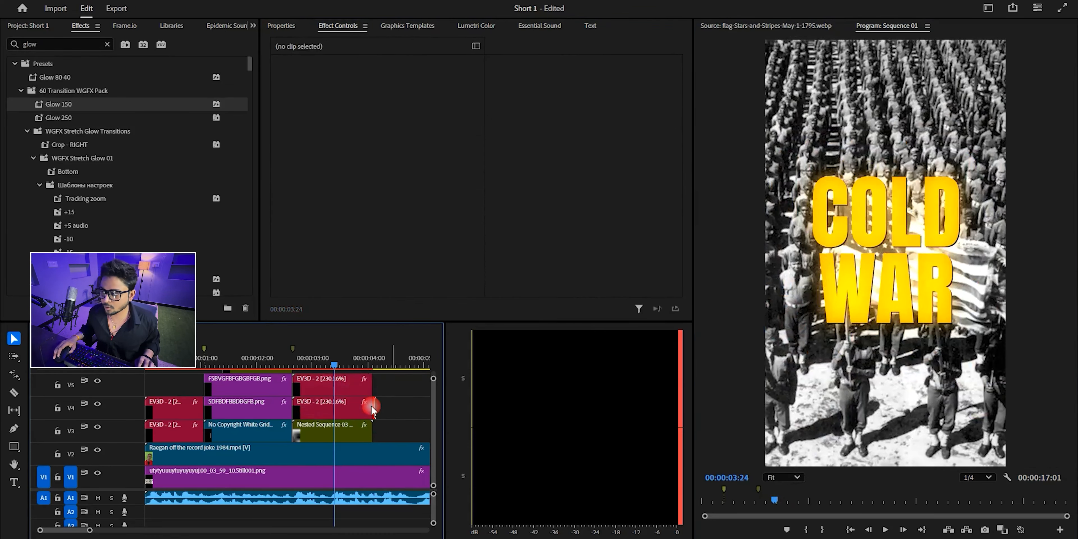
scroll(372, 405, "up", 1)
left_click_drag(401, 405, 347, 415)
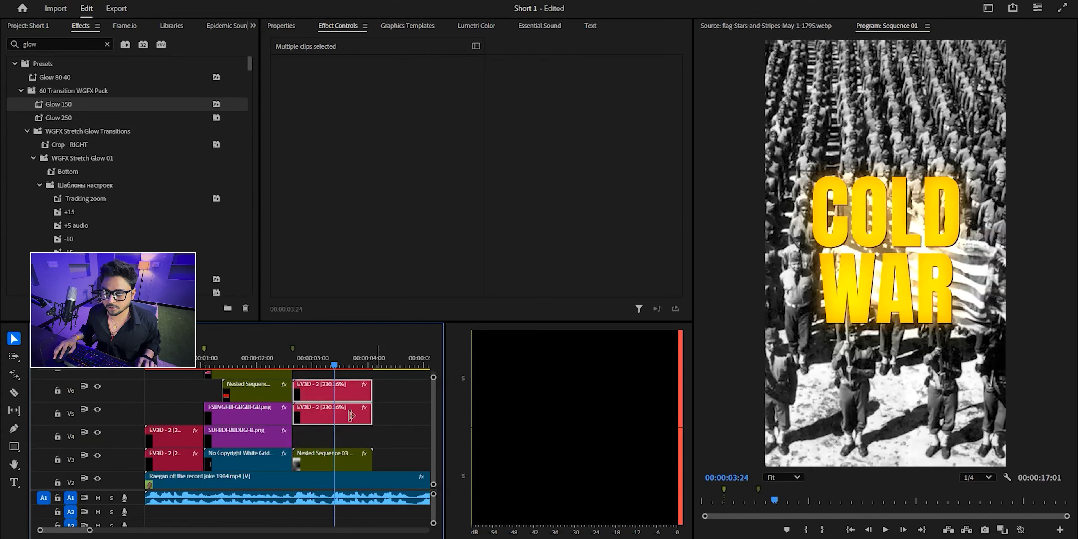
left_click(381, 400)
key("ctrl+s")
Step: Create a new adjustment layer in the project with the default settings
left_click(38, 29)
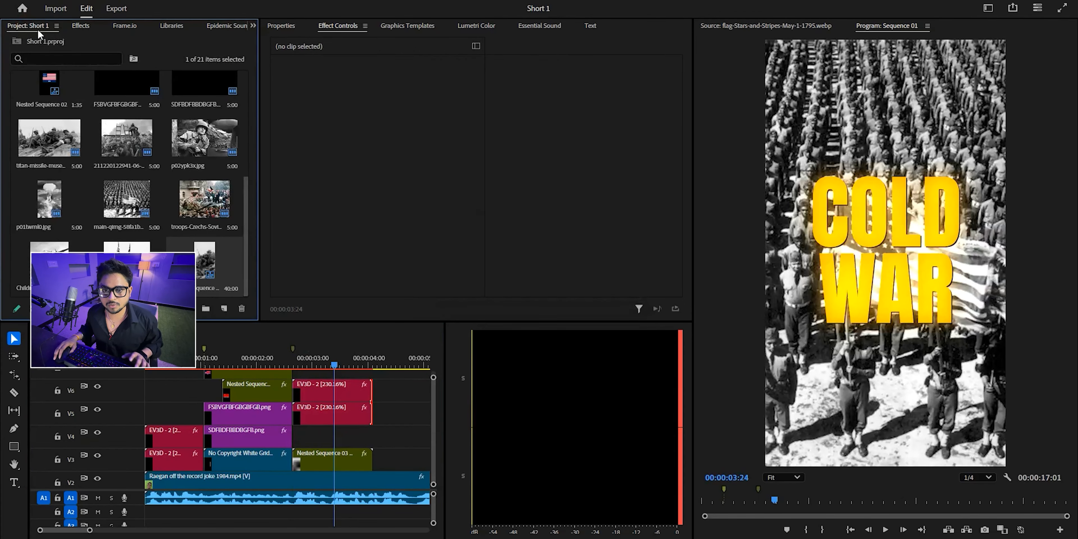
right_click(155, 58)
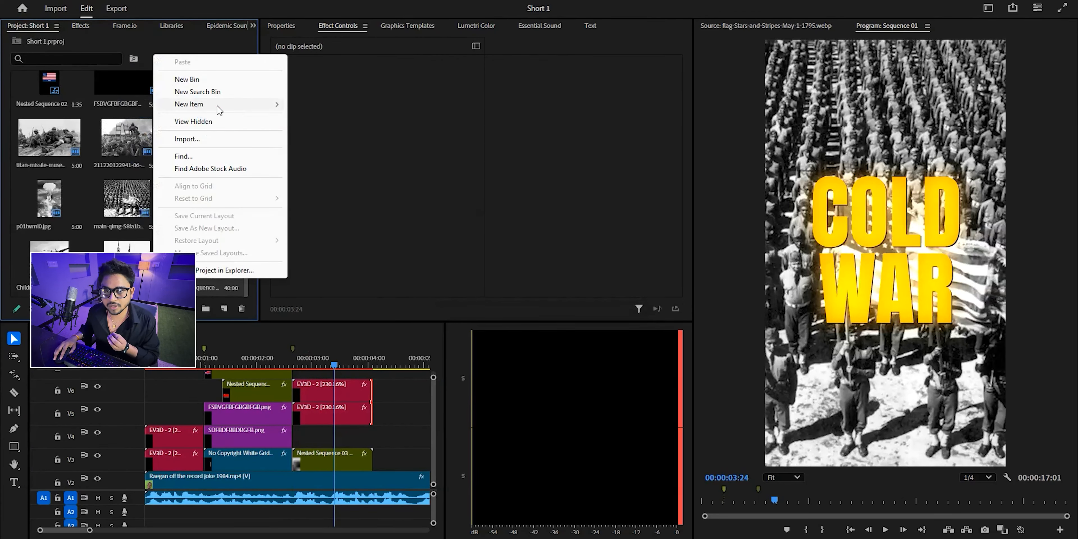
mouse_move(217, 110)
left_click(331, 141)
left_click(573, 319)
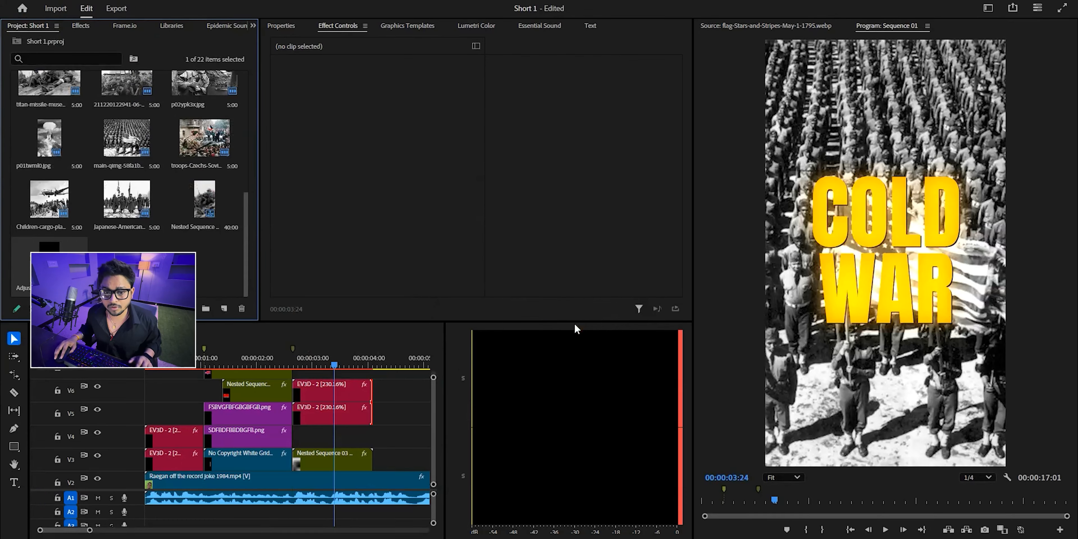
Step: Place the adjustment layer on V4 beneath the cold war titles and cut off the part extending past their end
left_click_drag(63, 247, 307, 436)
key("c")
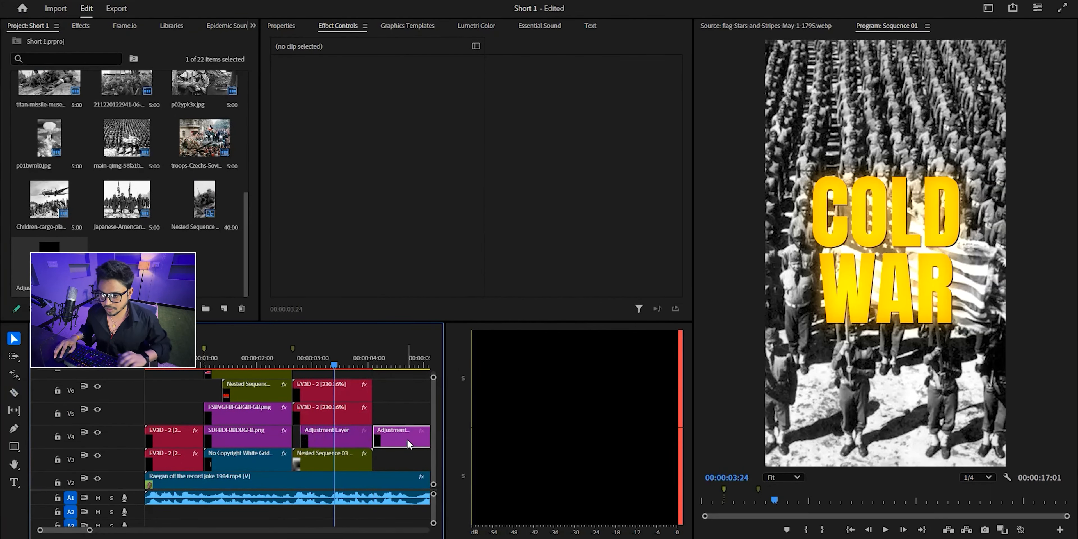
left_click(407, 439)
key("Delete")
left_click(349, 439)
Step: Apply the Tint color correction effect to the adjustment layer over the photo montage
left_click(83, 26)
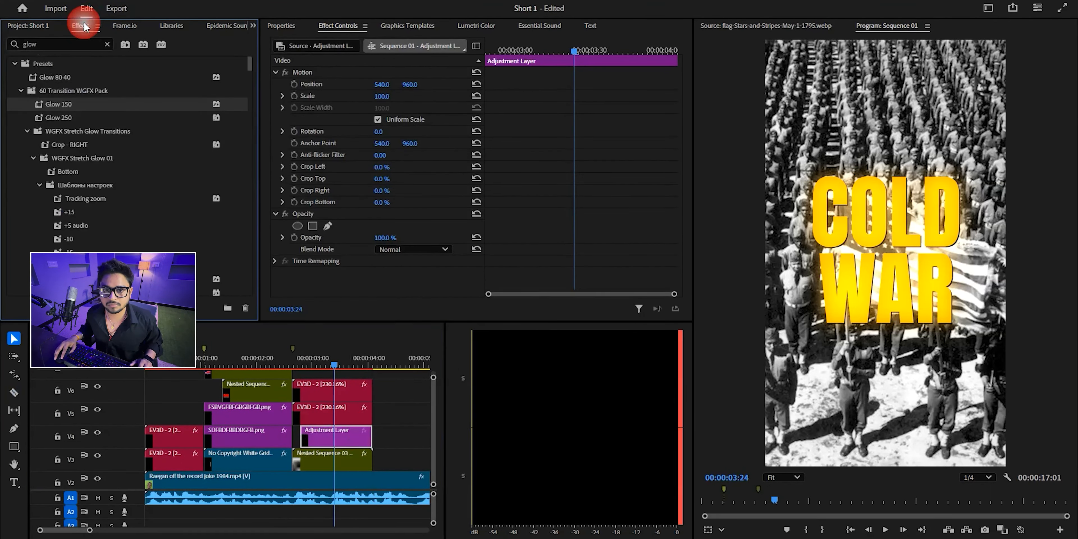
type("tint")
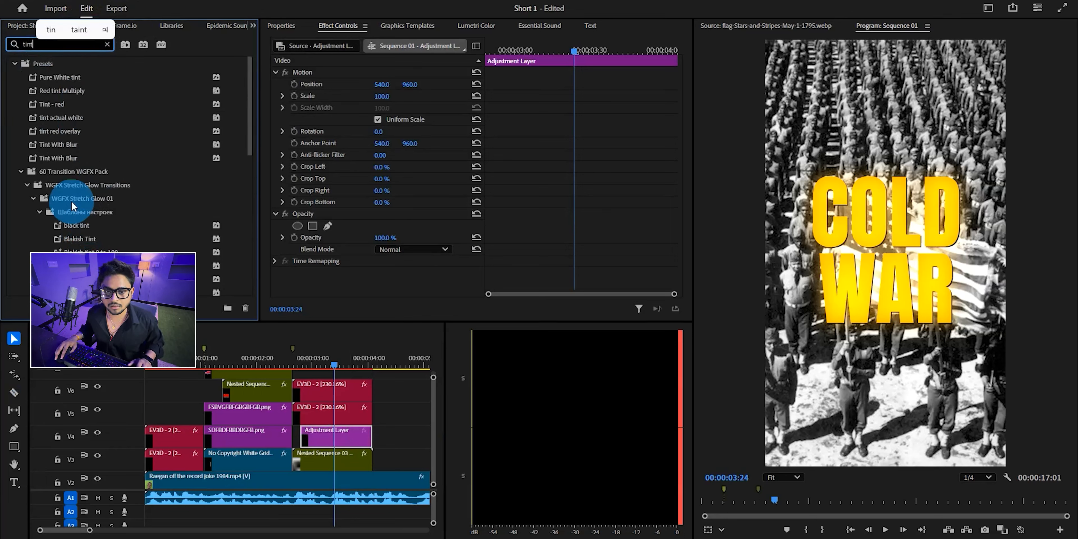
left_click(21, 171)
scroll(16, 168, "down", 2)
left_click_drag(51, 174, 301, 426)
scroll(494, 168, "down", 2)
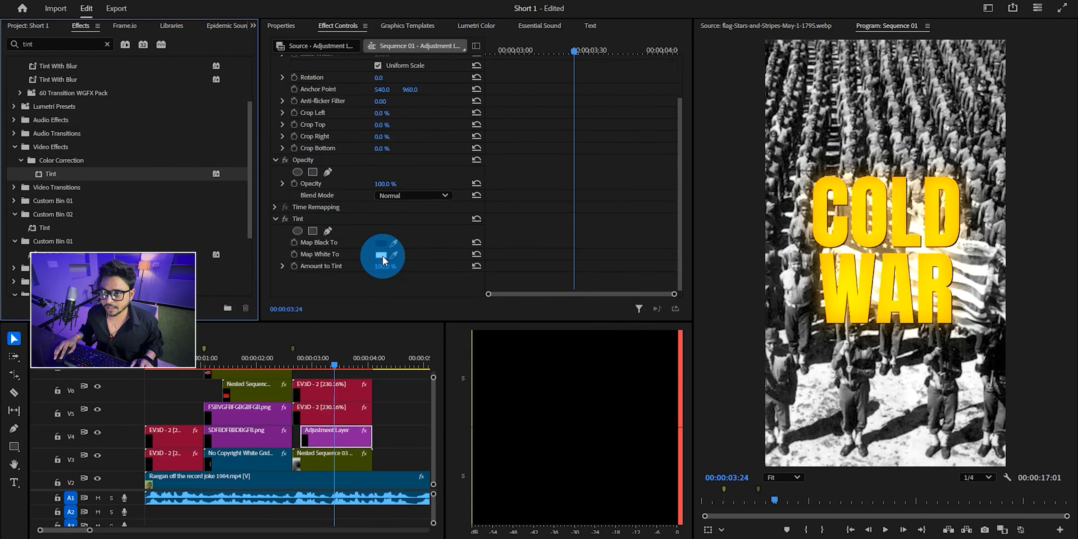
Step: Map the adjustment layer's Tint white to red and set an Amount to Tint keyframe of 0%, moved toward the clip's start
left_click(380, 255)
left_click(617, 353)
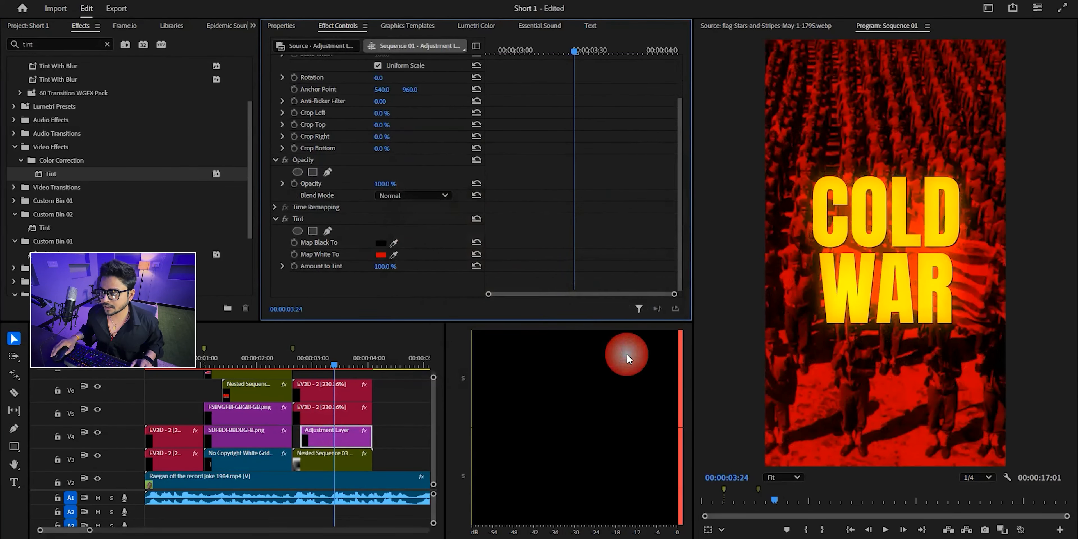
left_click(293, 266)
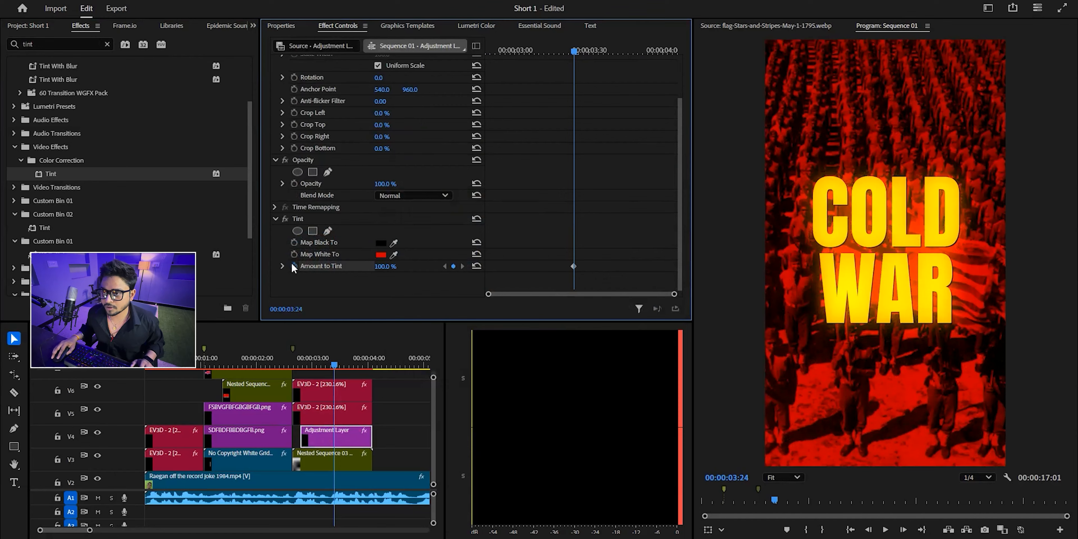
left_click(415, 272)
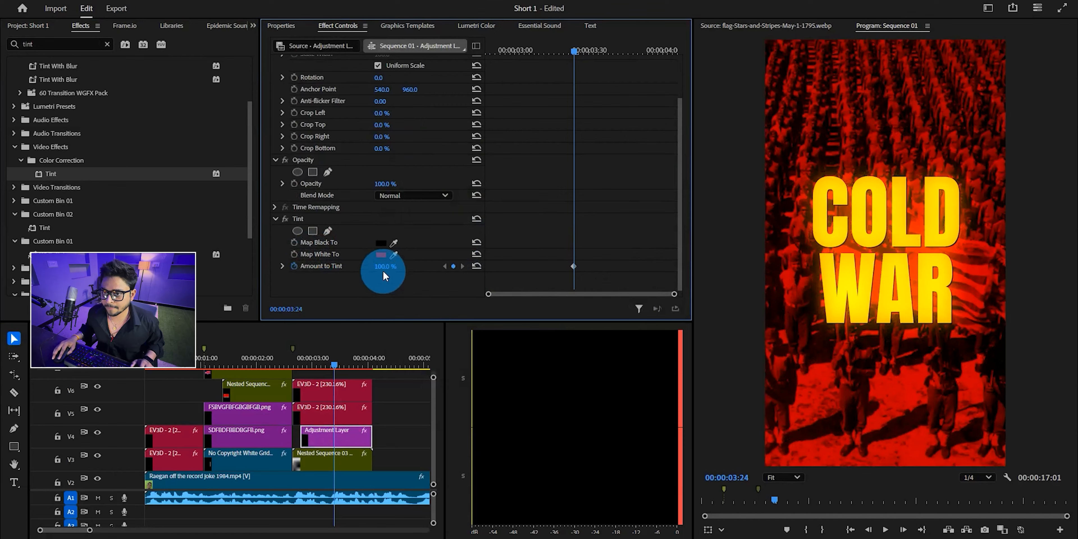
left_click_drag(382, 267, 340, 267)
left_click_drag(573, 267, 534, 272)
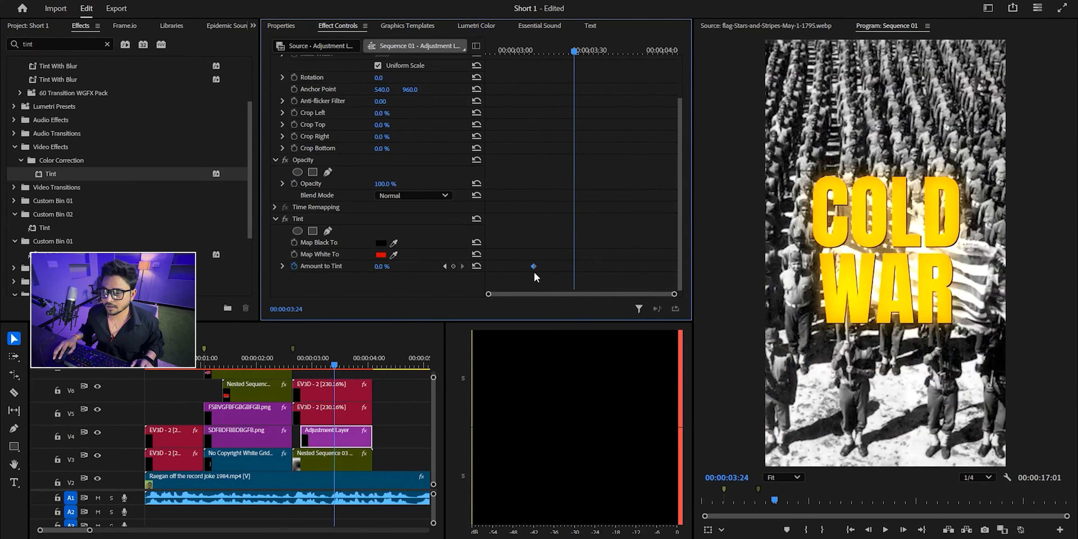
Step: Add a 100% Amount to Tint keyframe and move it to near the end of the adjustment layer
left_click_drag(382, 266, 422, 266)
left_click(558, 276)
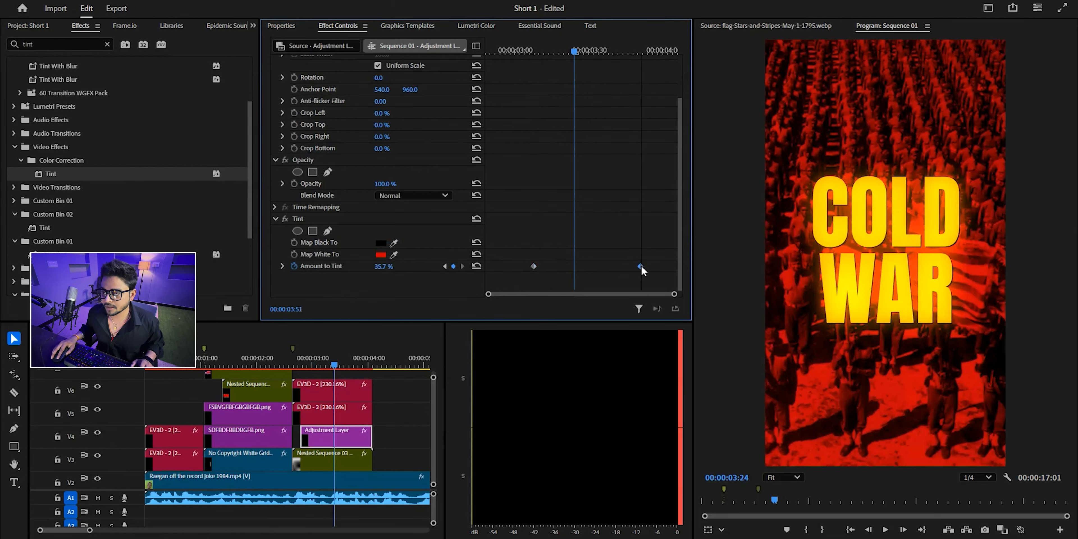
left_click_drag(643, 270, 646, 269)
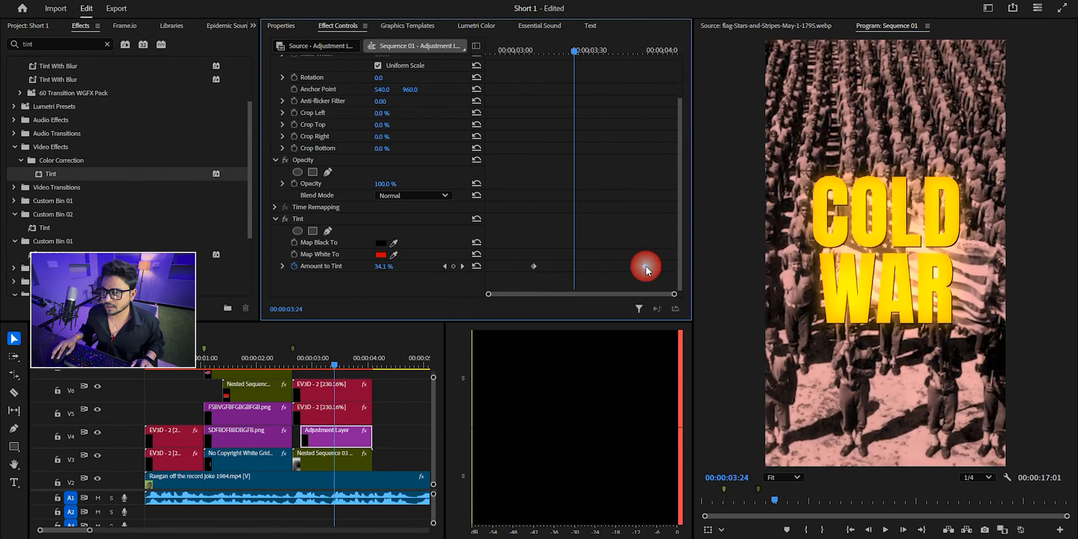
Step: Apply Ease Out to the Amount to Tint keyframes and save the project
right_click(660, 279)
left_click(712, 440)
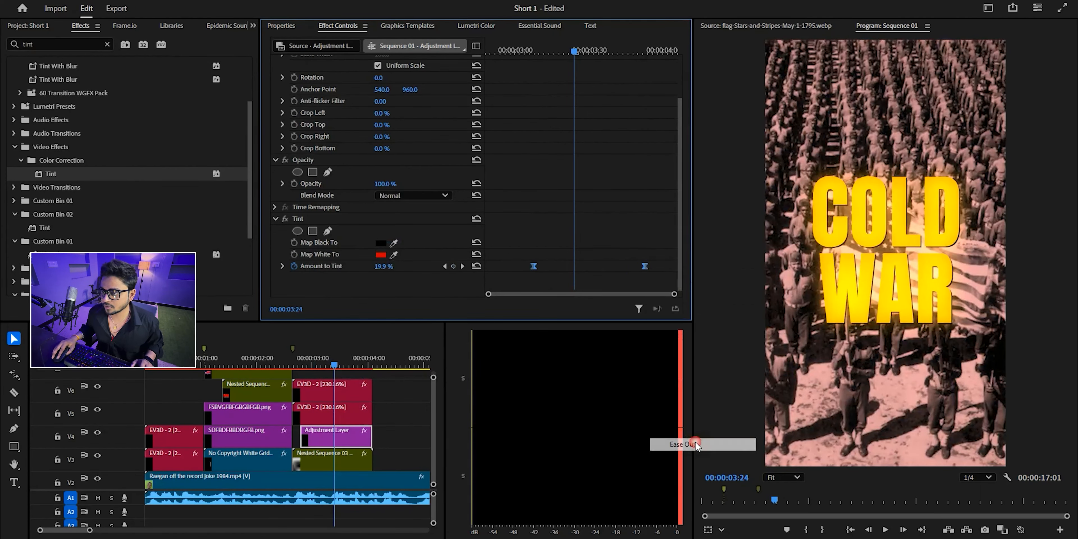
key("ctrl+s")
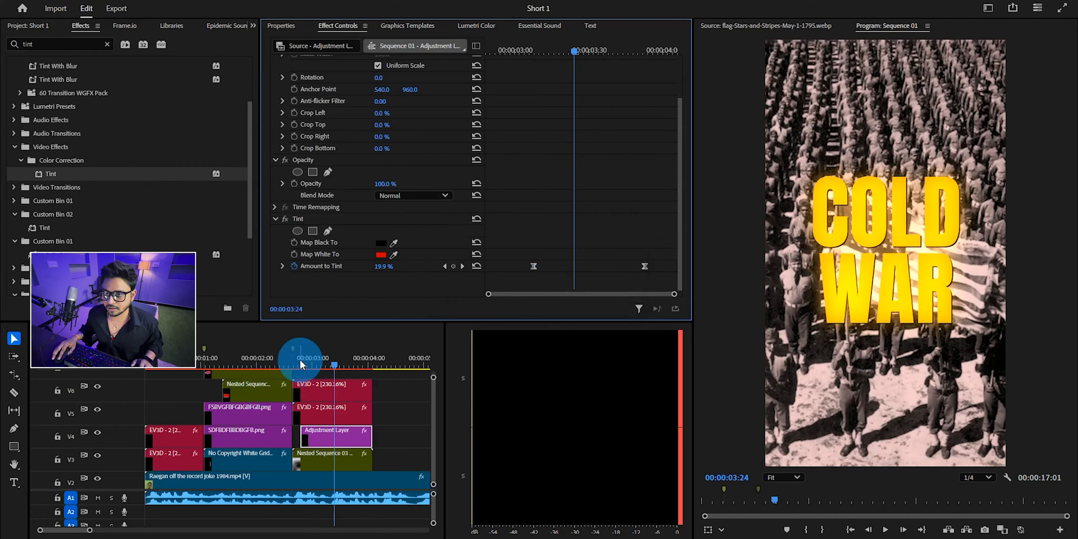
Step: Place the project's Adjustment Layer on track V7, starting where the COLD WAR text clips begin
left_click(300, 359)
scroll(337, 414, "up", 3)
left_click(337, 414)
left_click(35, 44)
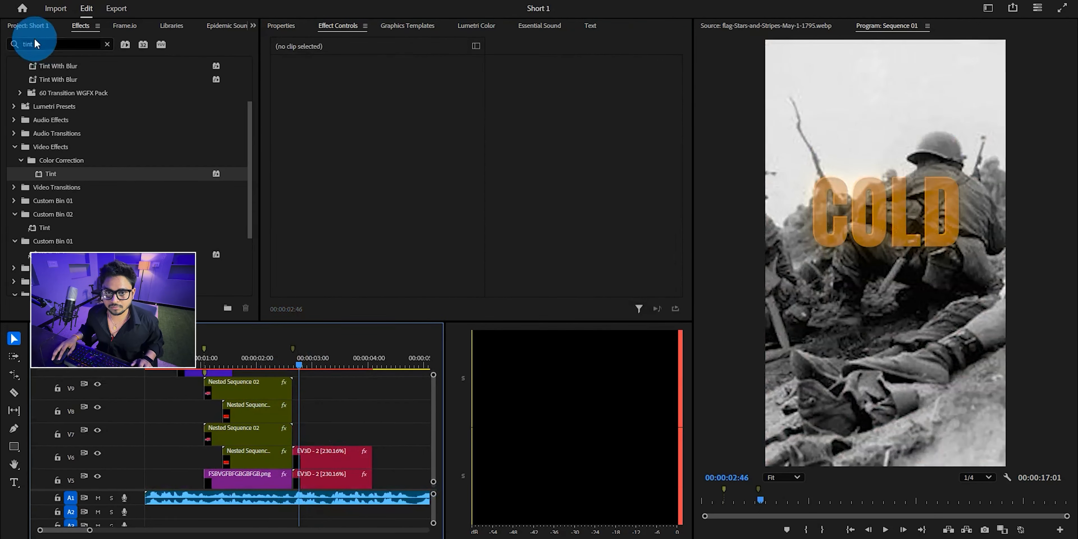
left_click(27, 25)
left_click_drag(47, 268, 293, 443)
Step: Cut the V7 adjustment layer at the end of the text clips and delete the excess, keeping the remaining part selected
key("c")
left_click(373, 436)
key("v")
left_click(385, 437)
key("Delete")
left_click(354, 435)
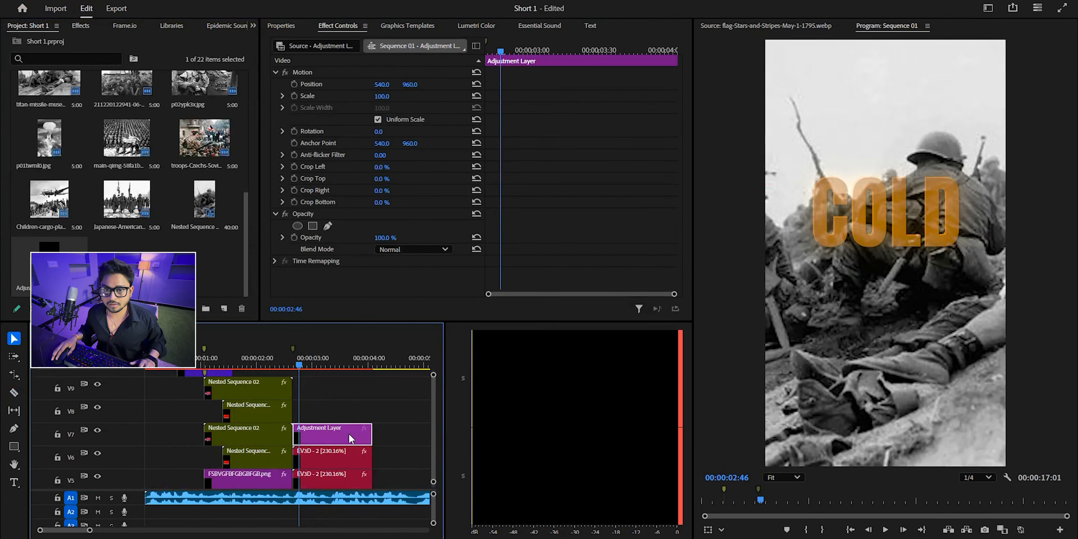
Step: Find the Transform video effect and apply it to the adjustment layer on V7
left_click(83, 27)
type("tra")
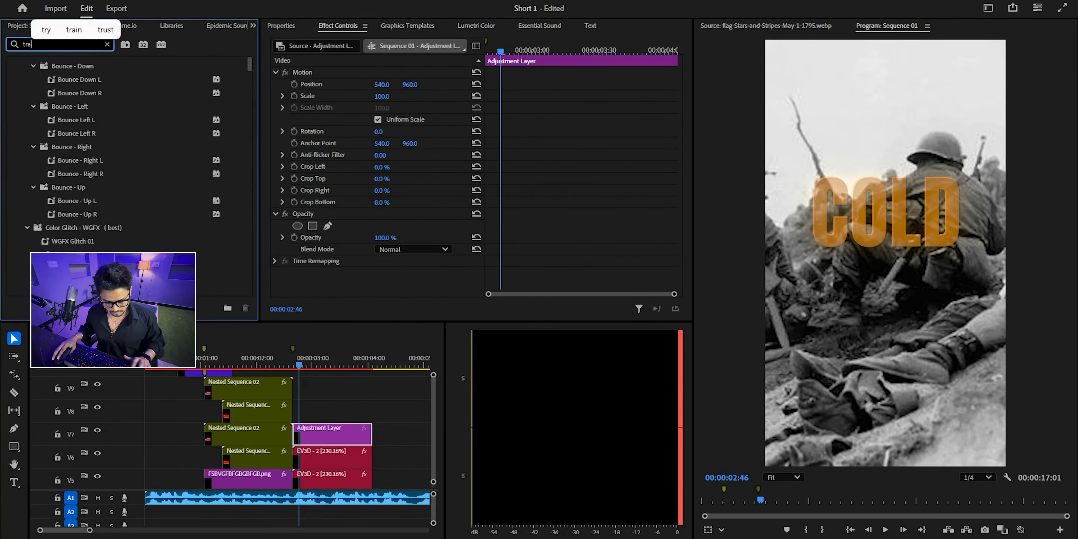
type("nsf")
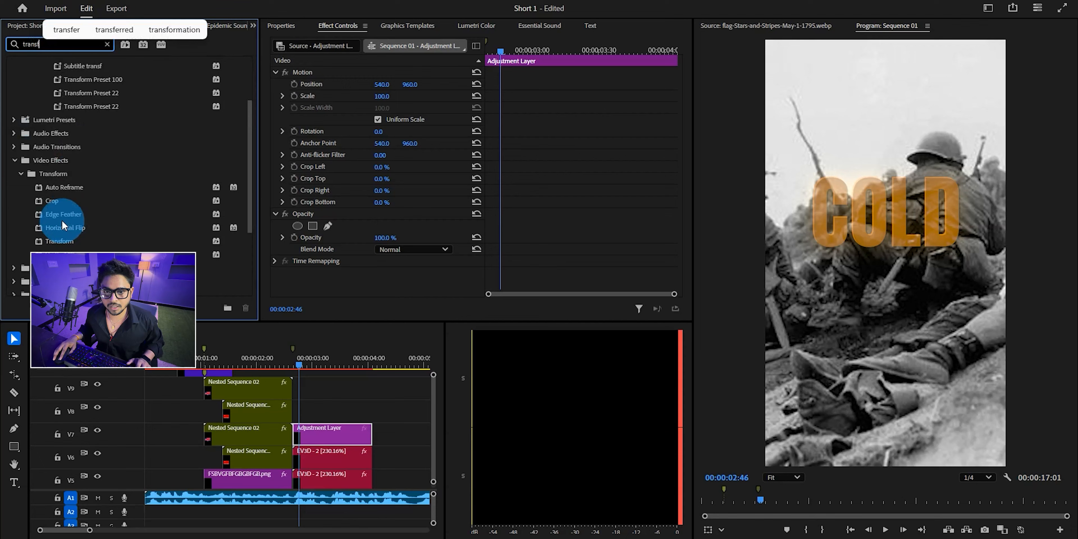
left_click_drag(63, 243, 387, 489)
left_click_drag(335, 438, 334, 438)
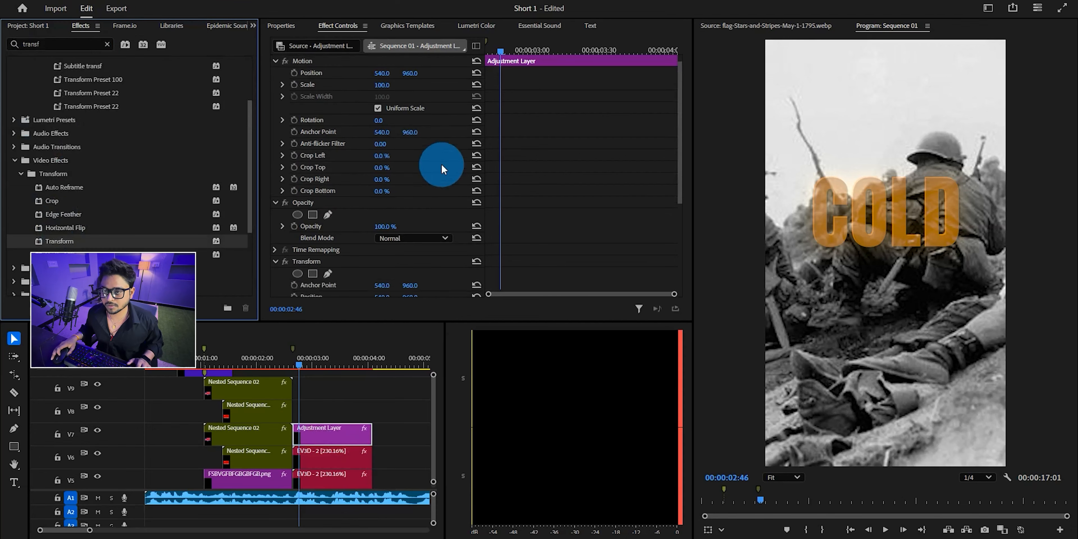
Step: Set a Transform Scale keyframe of 150 at the start of the V7 adjustment layer
scroll(442, 164, "down", 3)
left_click(294, 230)
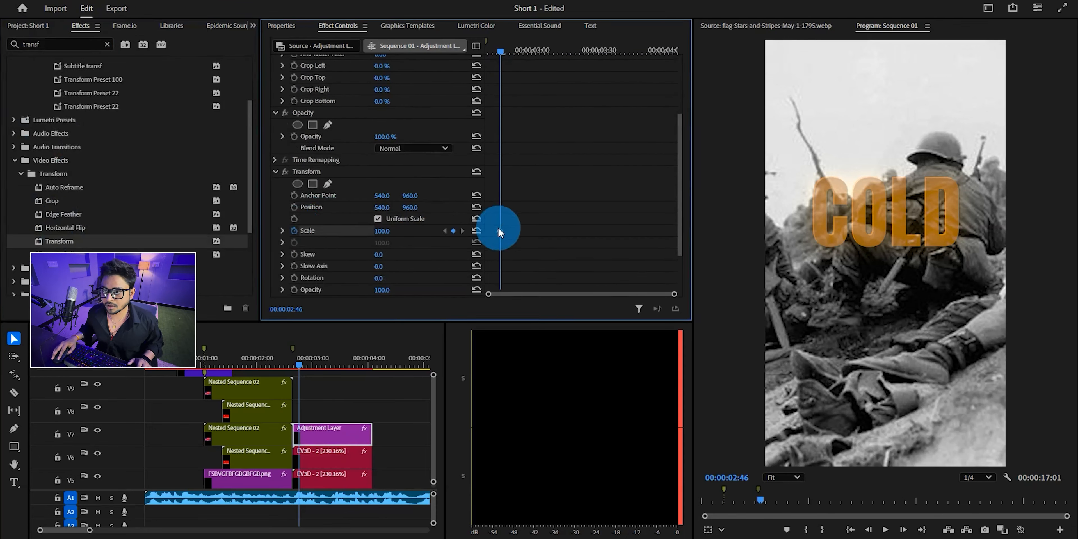
left_click(473, 232)
left_click(444, 230)
left_click(408, 230)
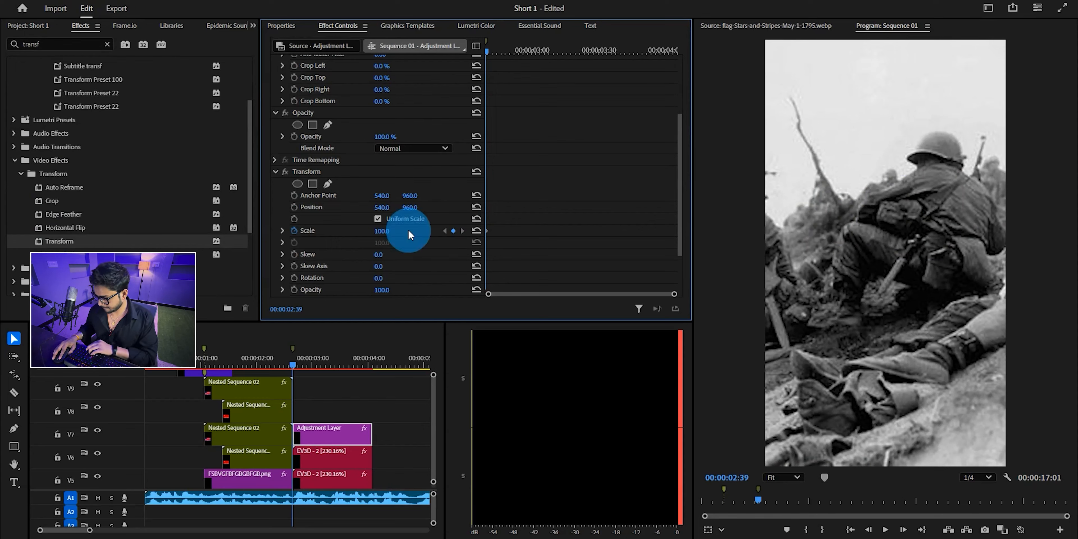
type("150")
key("Return")
Step: Add a Transform Scale keyframe of 100 with Ease Out and move it to the end of the V7 adjustment layer
left_click(642, 50)
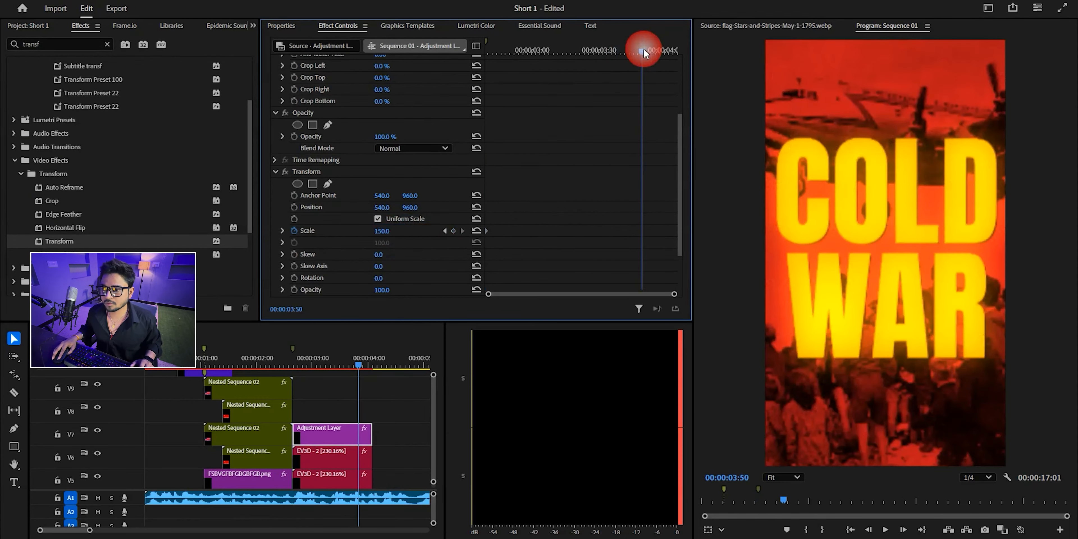
left_click(477, 232)
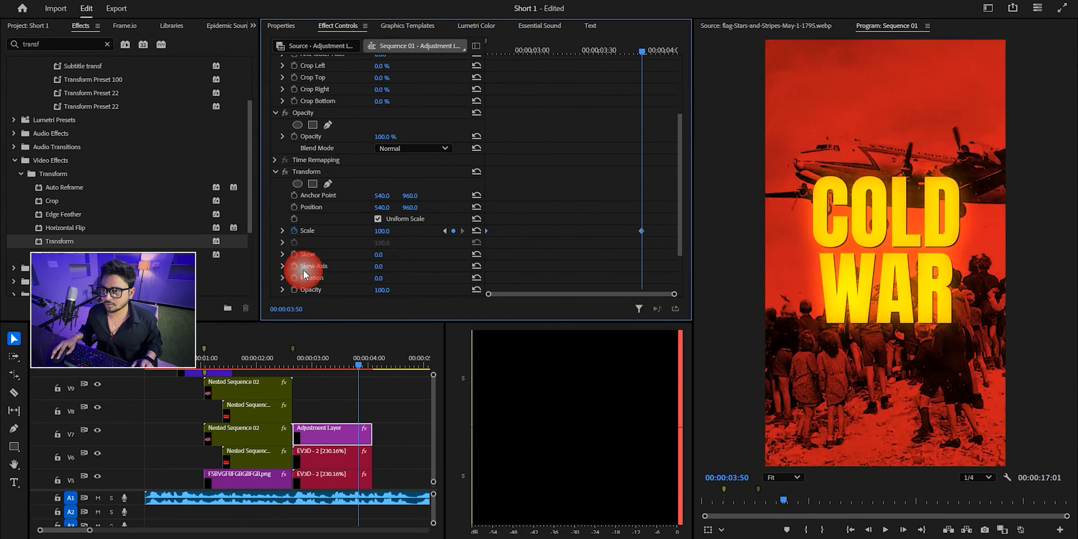
right_click(642, 230)
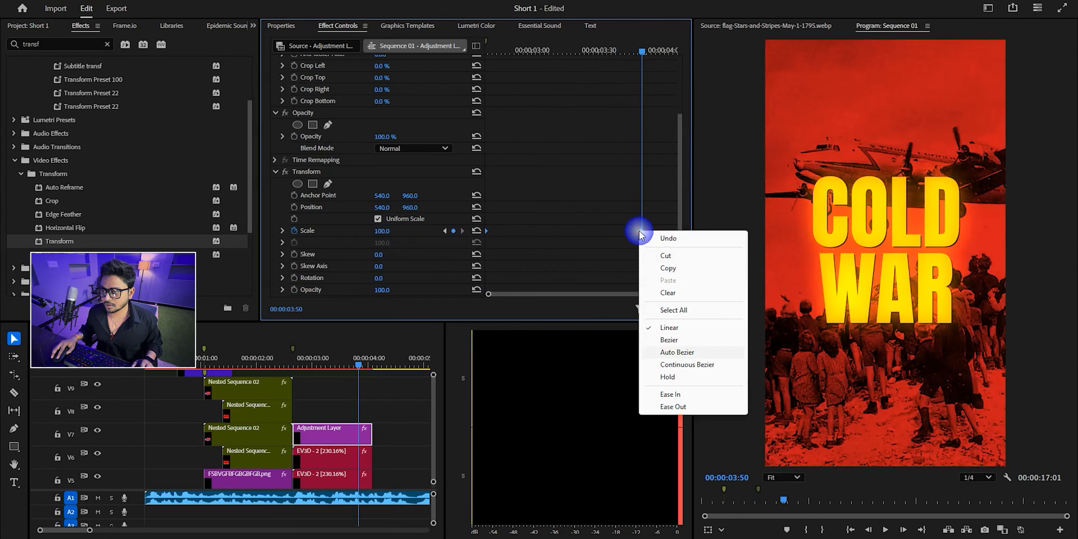
left_click(684, 407)
left_click_drag(641, 231, 708, 240)
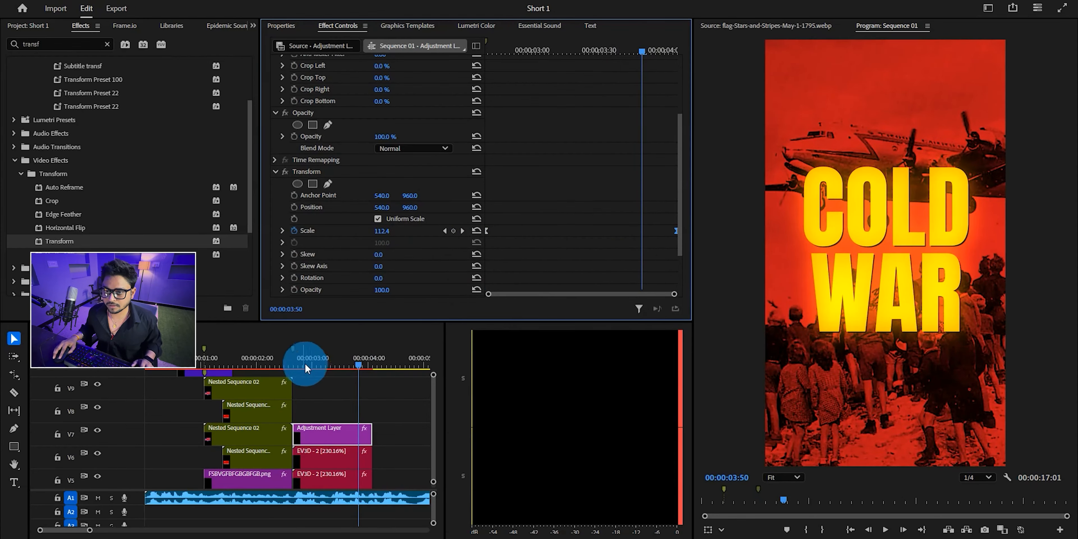
Step: Play back the COLD WAR section twice to review the zoom-out and red tint animation
left_click(285, 362)
left_click(331, 400)
key("minus")
key("space")
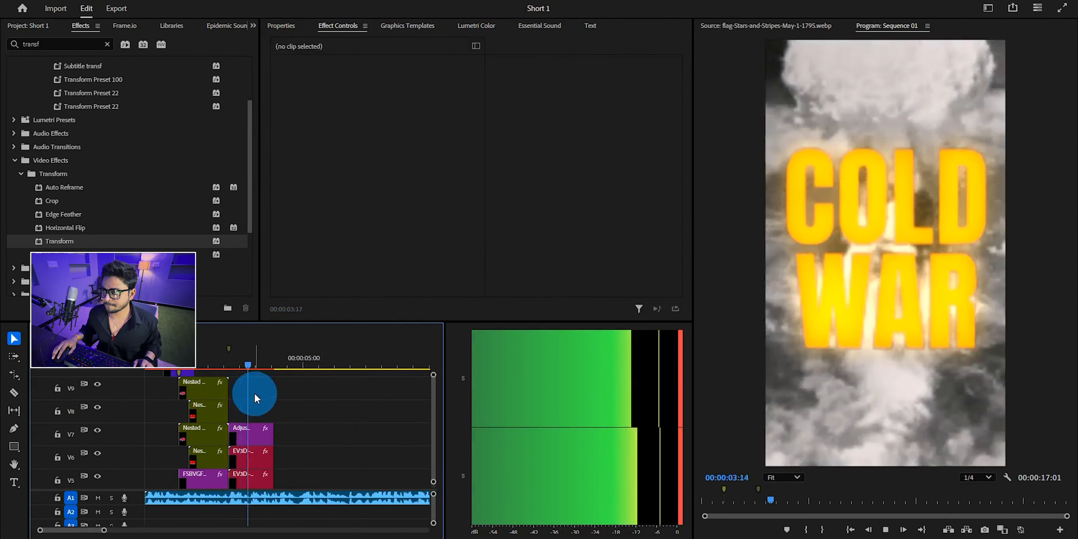
key("space")
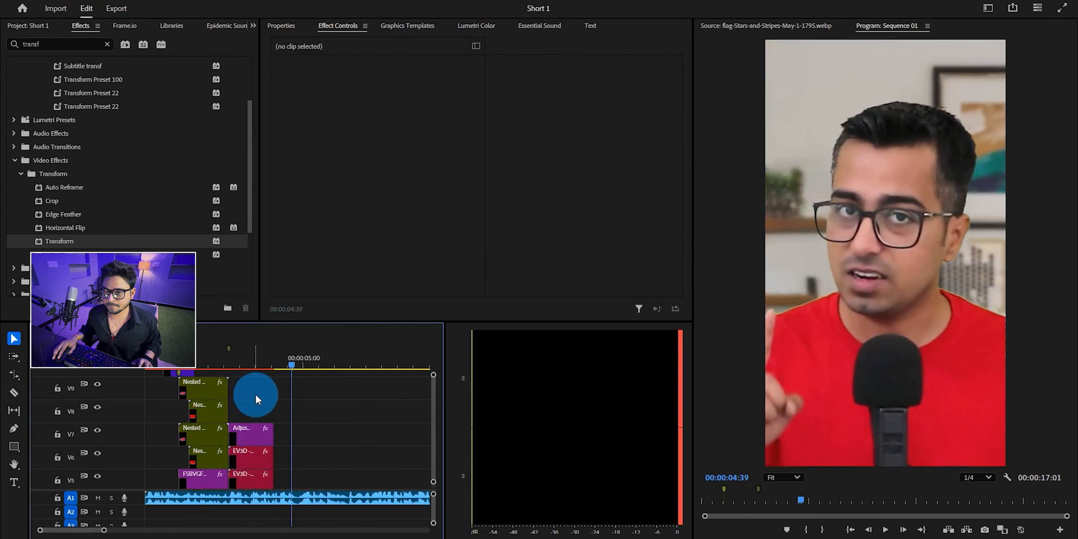
left_click(223, 358)
key("minus")
key("space")
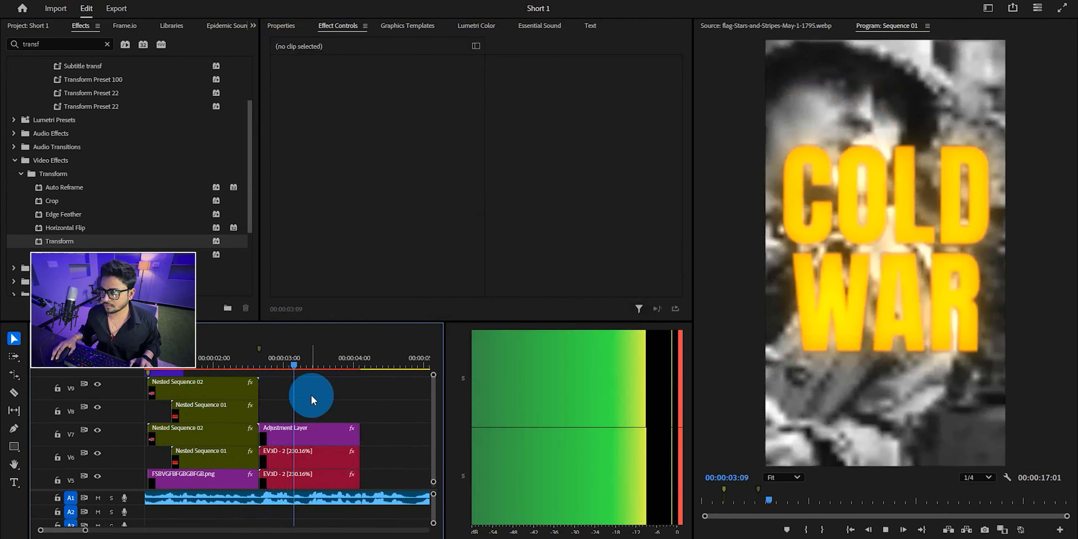
key("space")
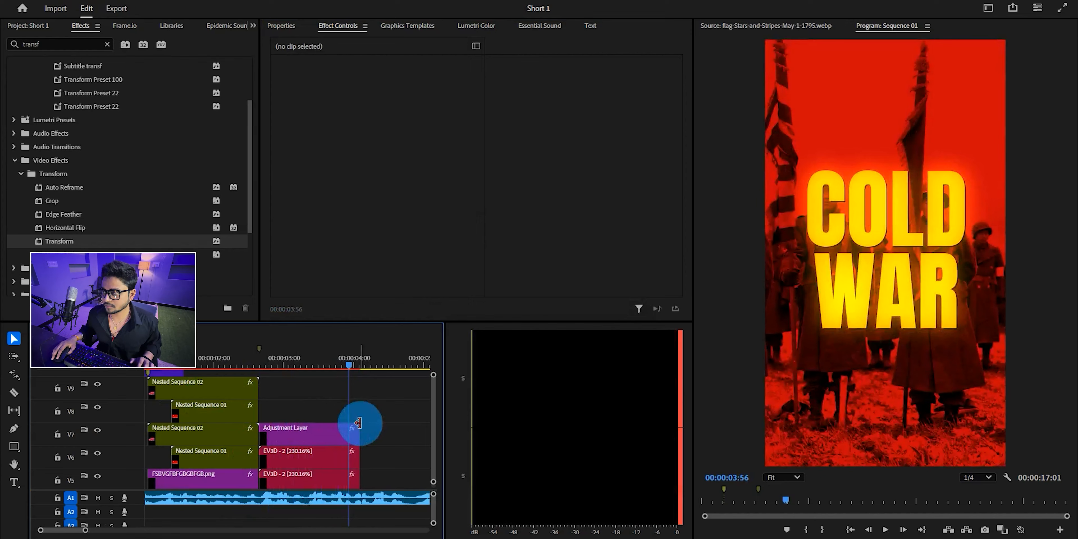
Step: Move the second Amount to Tint keyframe of the V4 adjustment layer earlier and save the project
scroll(359, 423, "down", 2)
left_click(305, 457)
scroll(614, 226, "down", 5)
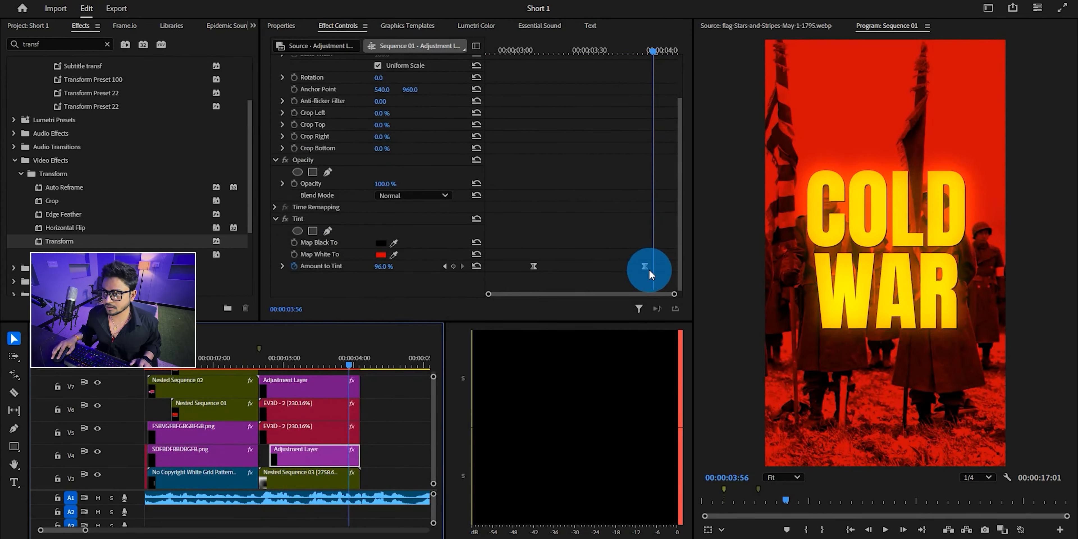
left_click_drag(650, 270, 614, 268)
left_click(403, 415)
key("ctrl+s")
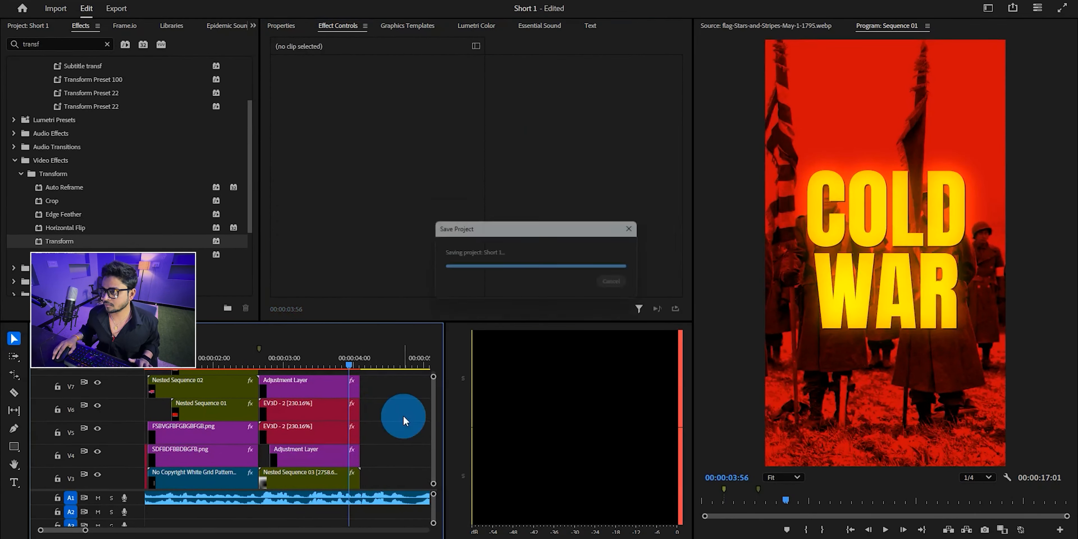
Step: Bring up the media items of the Short 1 project
scroll(318, 412, "up", 3)
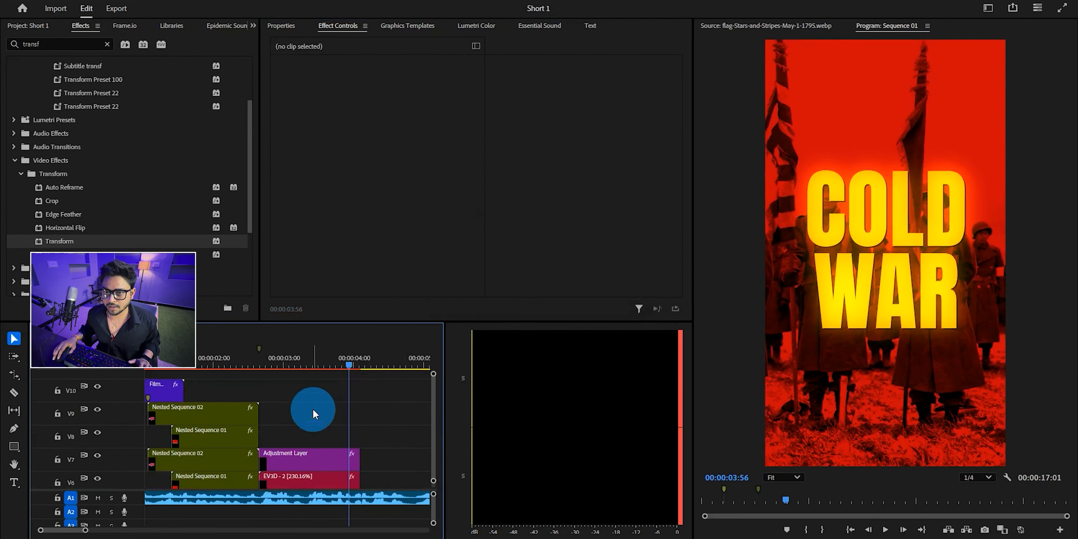
left_click(30, 26)
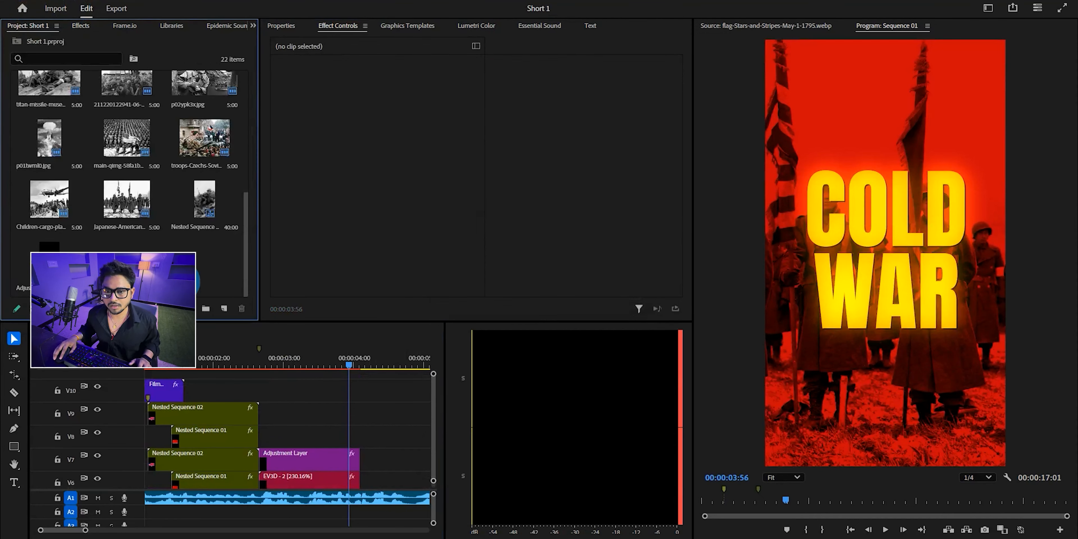
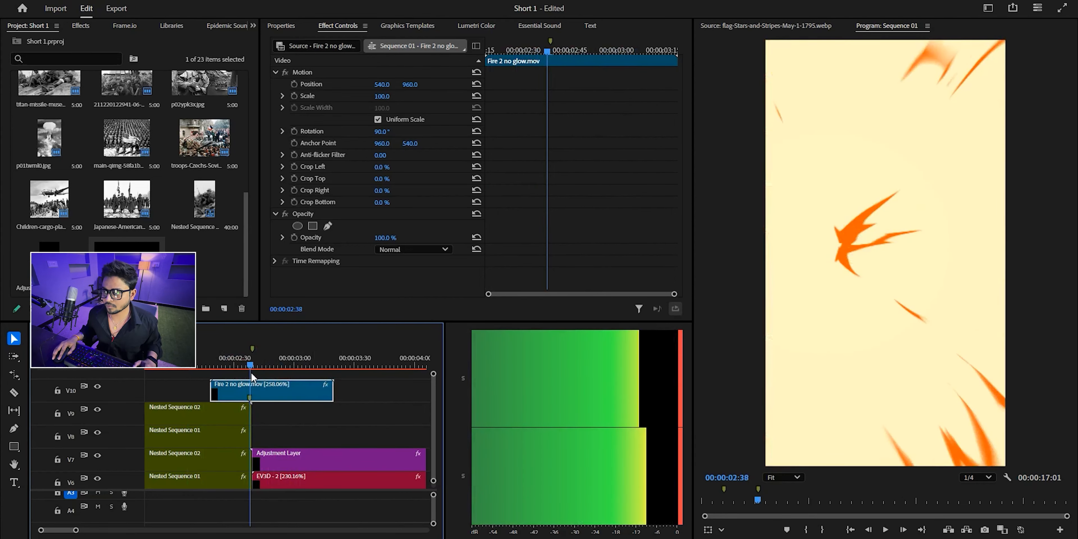
Step: Set the Fire 2 no glow.mov clip's horizontal Position to 577 and its Scale to 110, and save the project
left_click(322, 70)
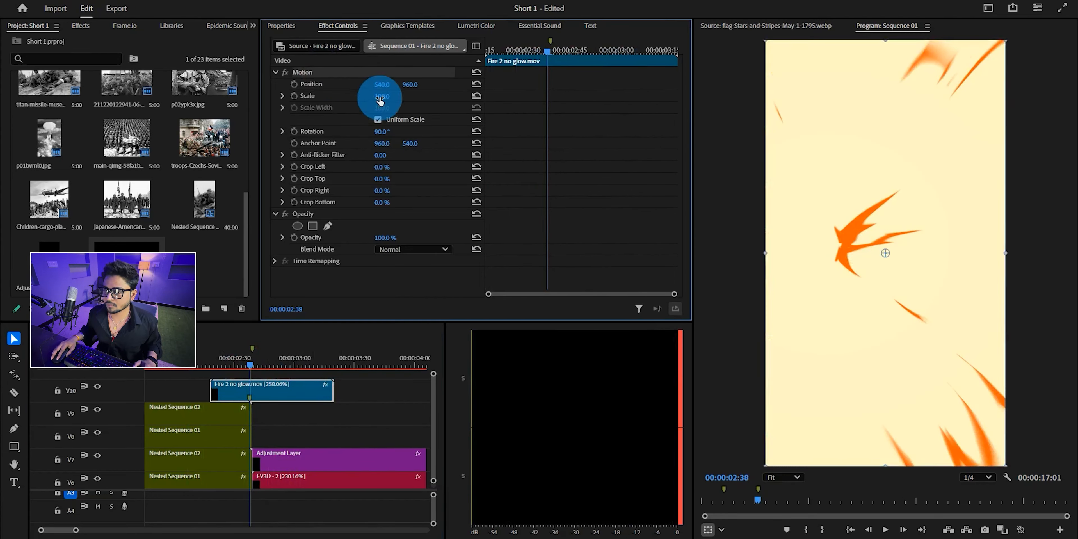
mouse_move(380, 85)
left_mouse_down()
mouse_move(396, 85)
mouse_move(384, 99)
mouse_move(385, 84)
mouse_move(435, 84)
mouse_move(377, 84)
left_mouse_up()
left_click(444, 105)
key("ctrl+s")
Step: Play back the fire transition between the nested sequences and the COLD WAR section
left_click(307, 433)
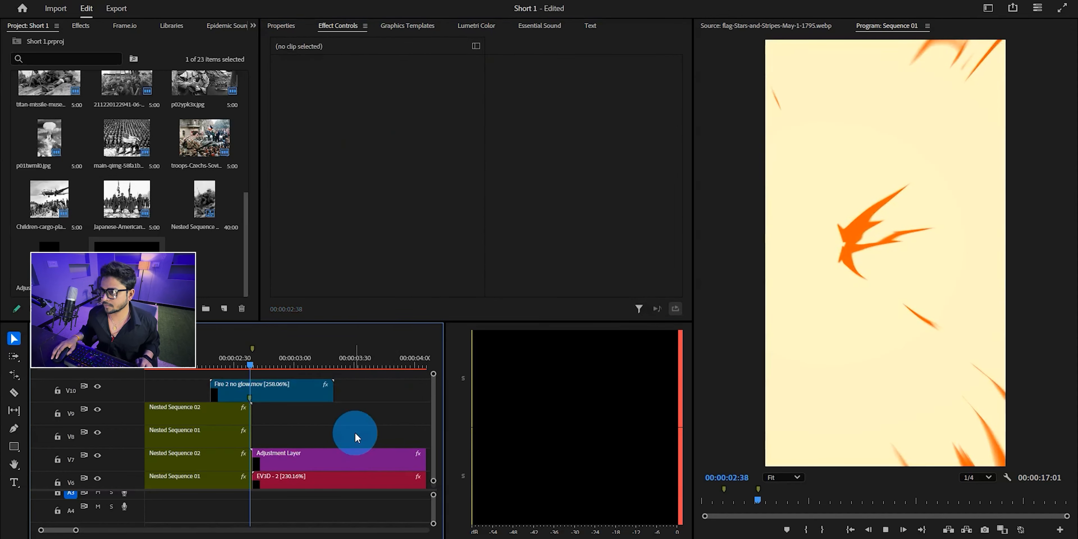
scroll(355, 431, "down", 1)
key("space")
key("space")
Step: Duplicate the Fire 2 no glow.mov clip onto track V11, directly above the original
left_click(289, 387)
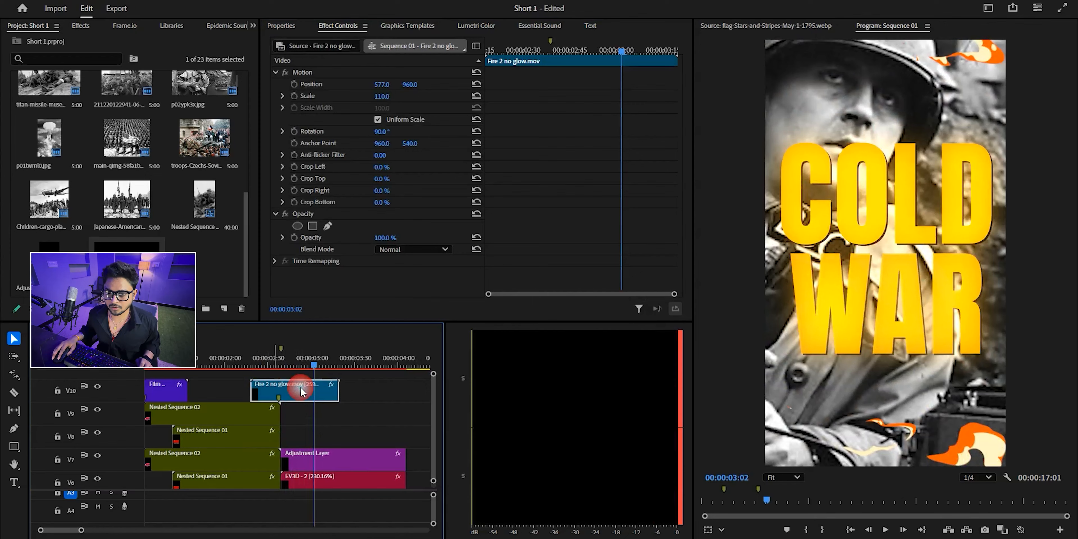
scroll(306, 419, "down", 3)
scroll(305, 420, "up", 3)
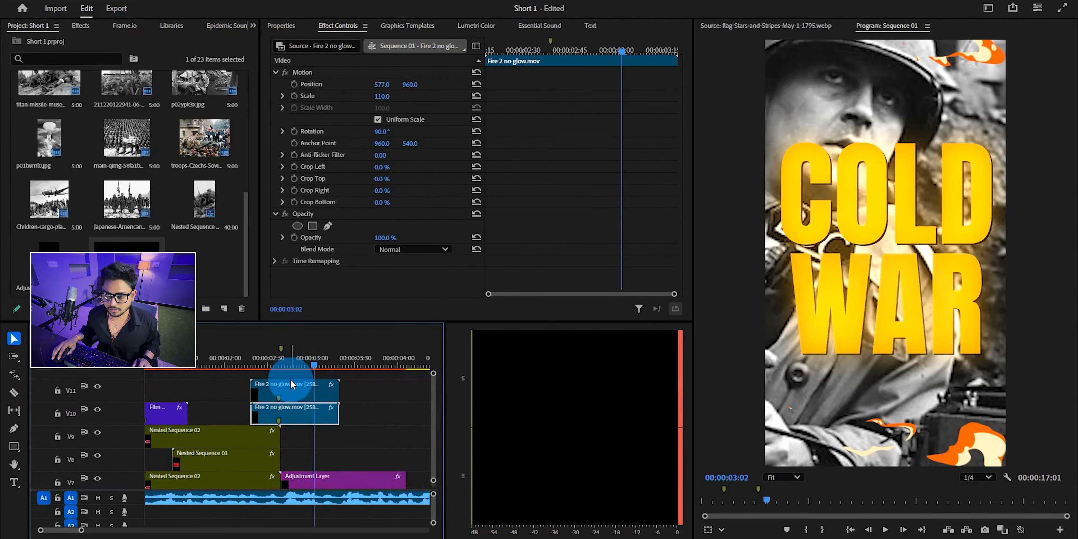
Step: Find the Glow 150 preset and apply it to the duplicated Fire 2 no glow.mov clip on track V11
left_click(87, 26)
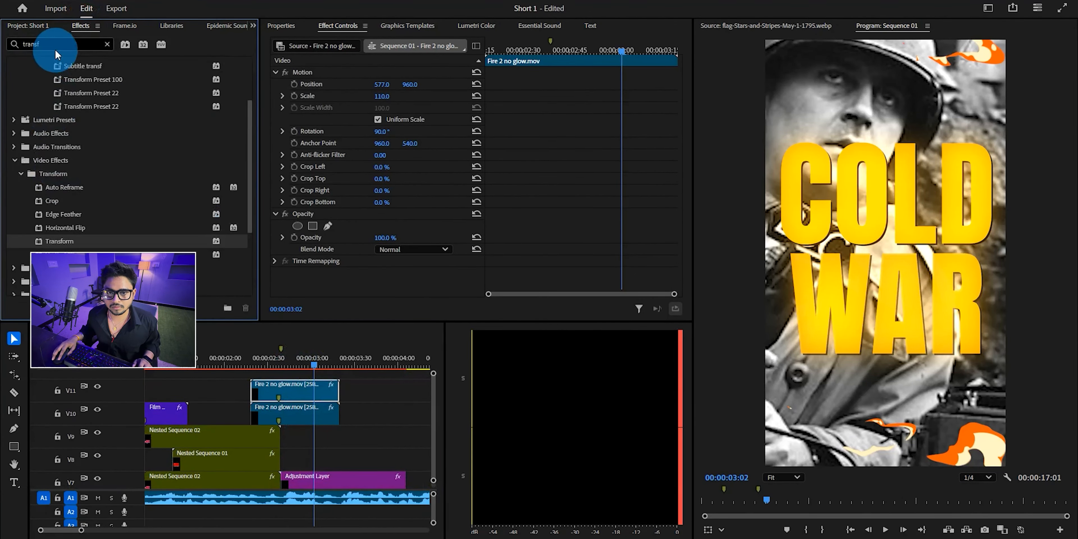
left_click(25, 44)
type("glow")
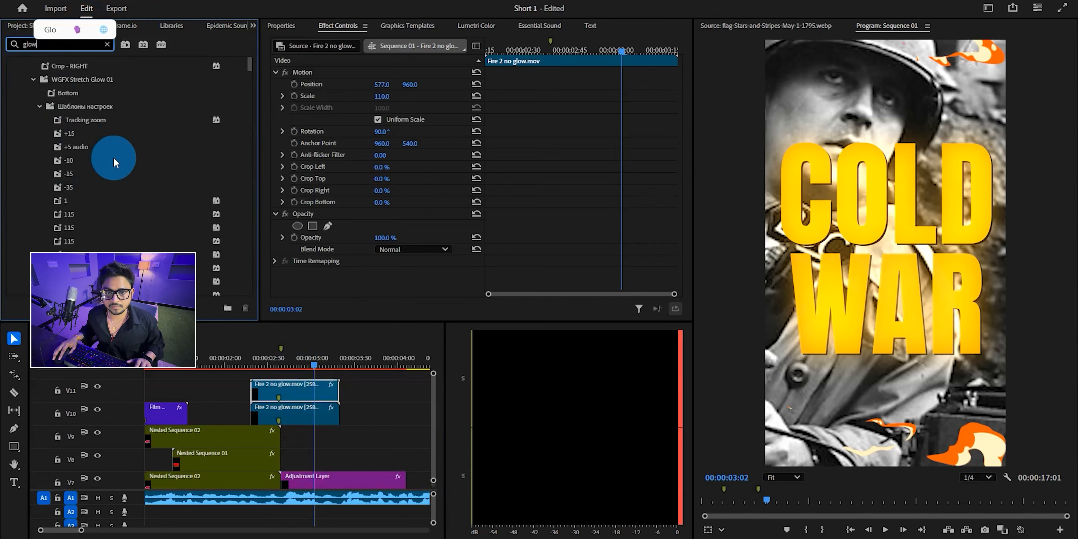
scroll(89, 159, "up", 2)
left_click(68, 106)
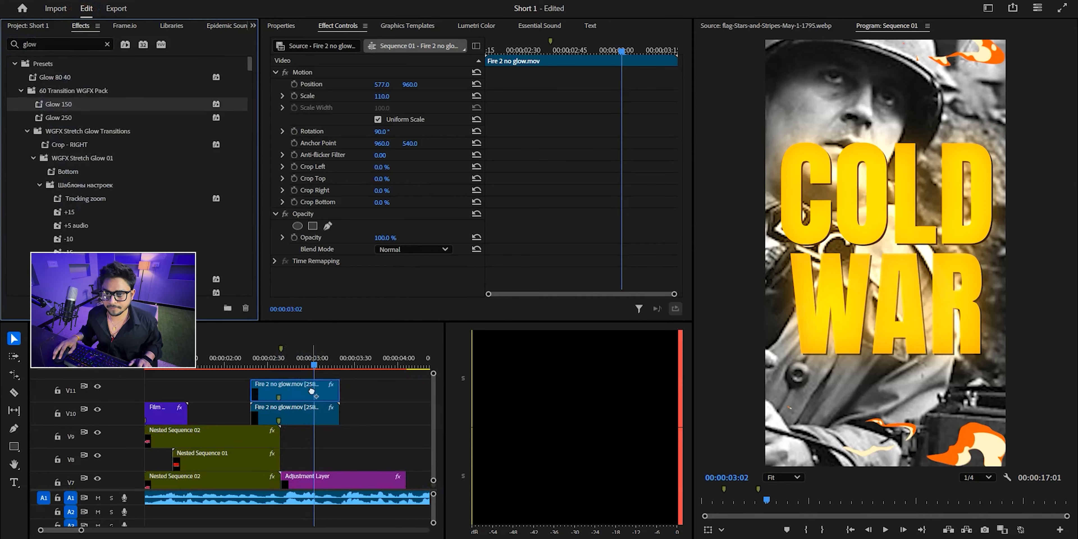
left_click_drag(312, 392, 312, 391)
Step: Play back the glowing fire transition into the COLD WAR section and the talking footage that follows
left_click(288, 358)
left_click(250, 343)
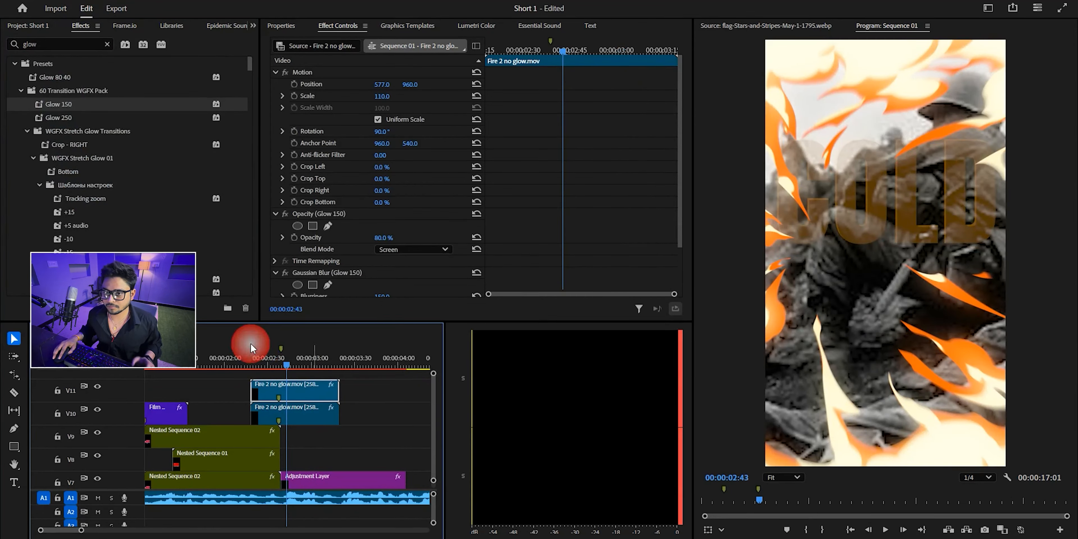
left_click(356, 410)
key("space")
scroll(365, 411, "down", 3)
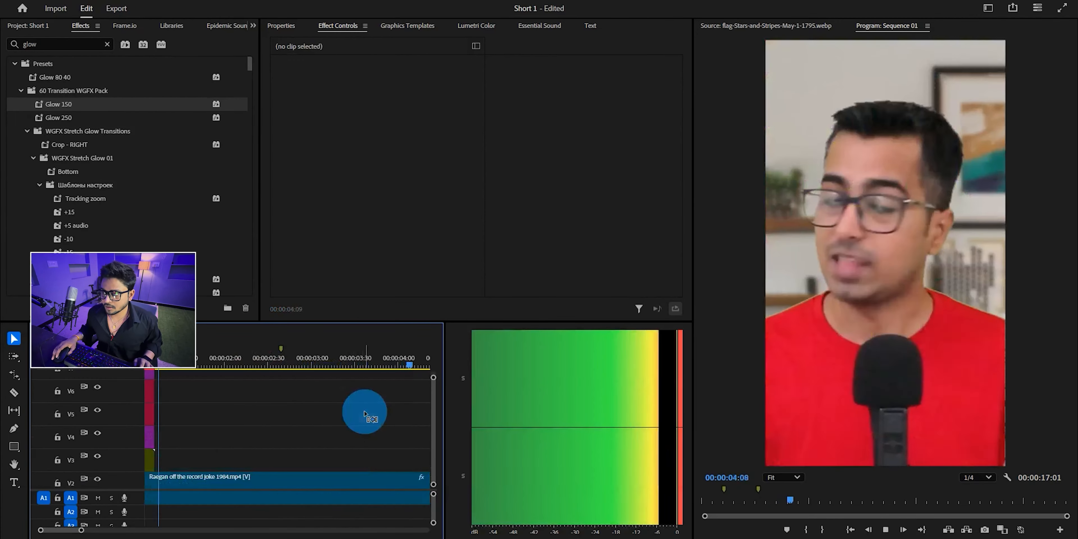
Step: Add a sequence marker at 00:00:04:54 in the talking footage after the COLD WAR section
scroll(343, 417, "down", 3)
scroll(317, 426, "down", 1)
key("space")
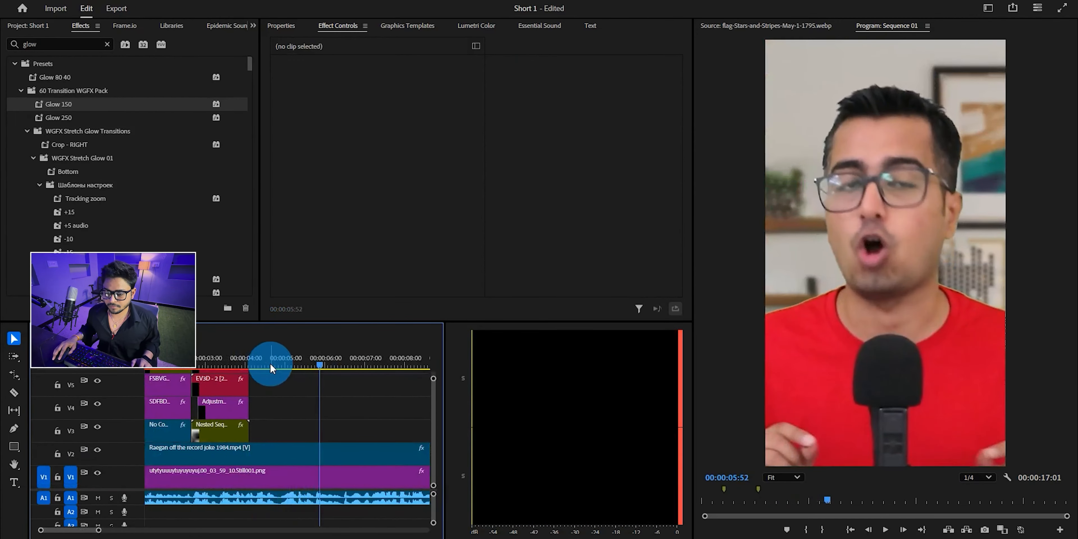
left_click_drag(270, 362, 283, 364)
key("m")
left_click(332, 409)
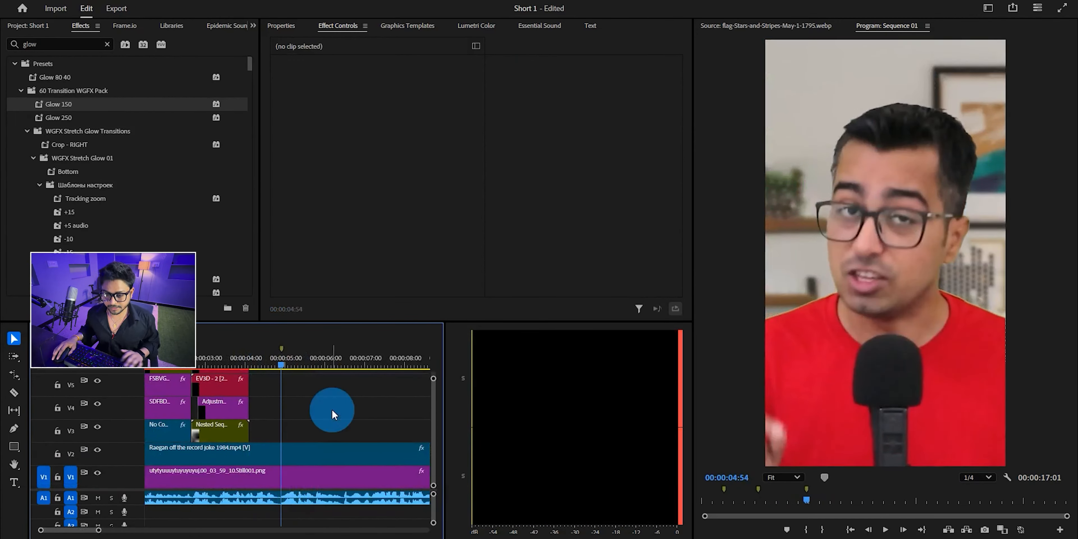
Step: Listen on through the talking footage and add a sequence marker at 00:00:06:28
scroll(331, 409, "down", 2)
key("space")
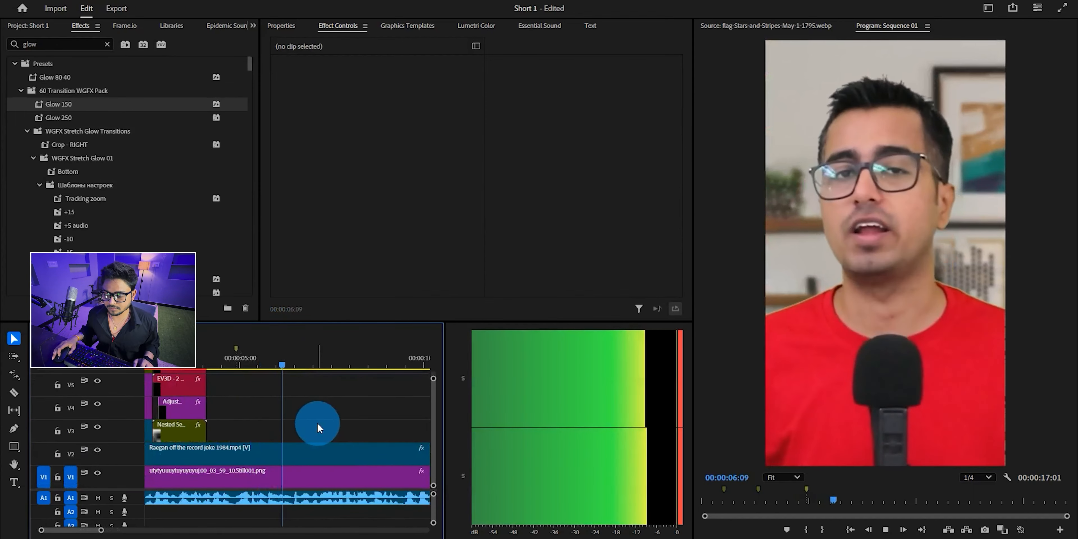
left_click(293, 356)
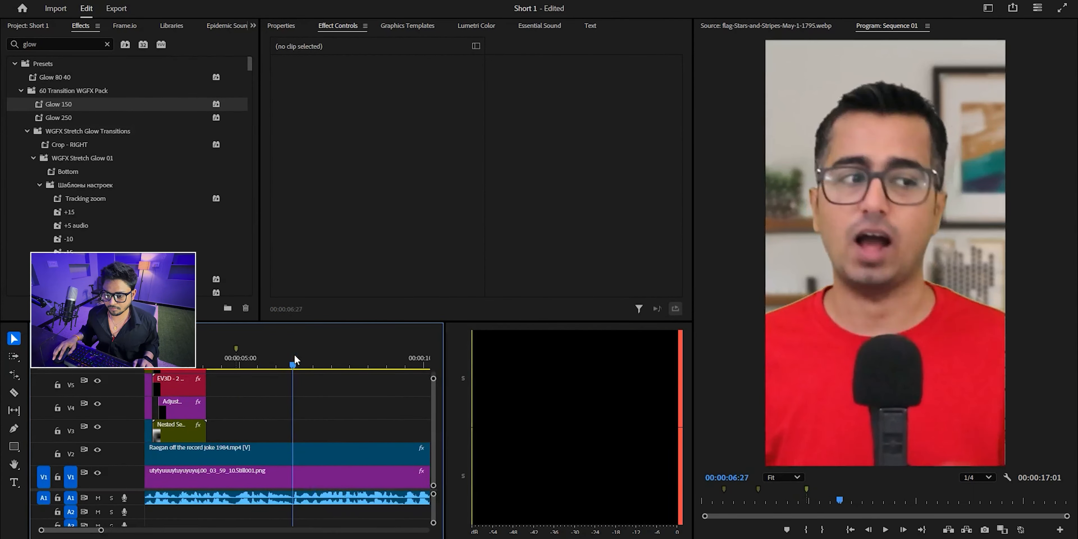
key("Right")
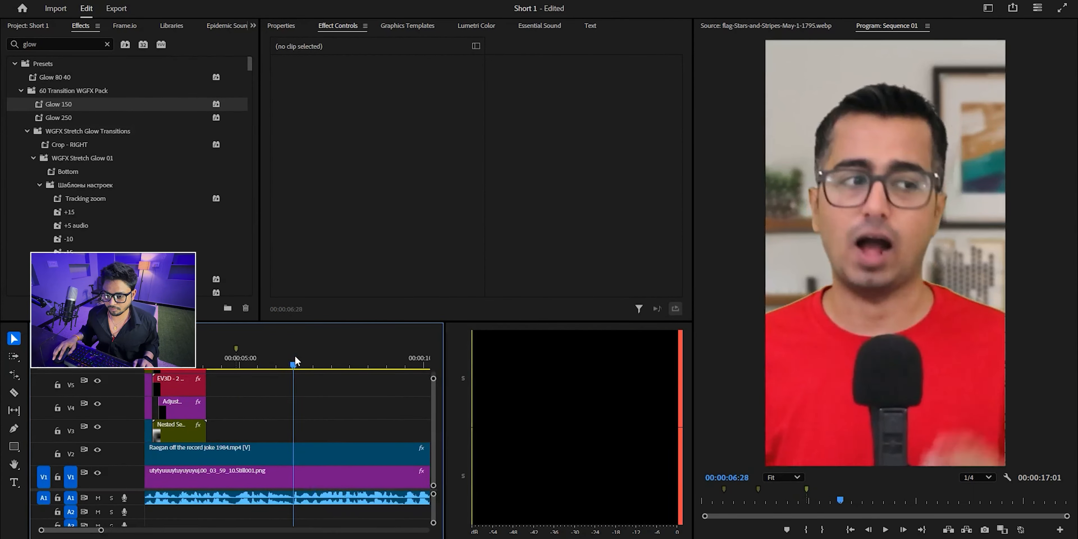
key("ctrl+shift+v")
key("ctrl+z")
left_click(326, 414)
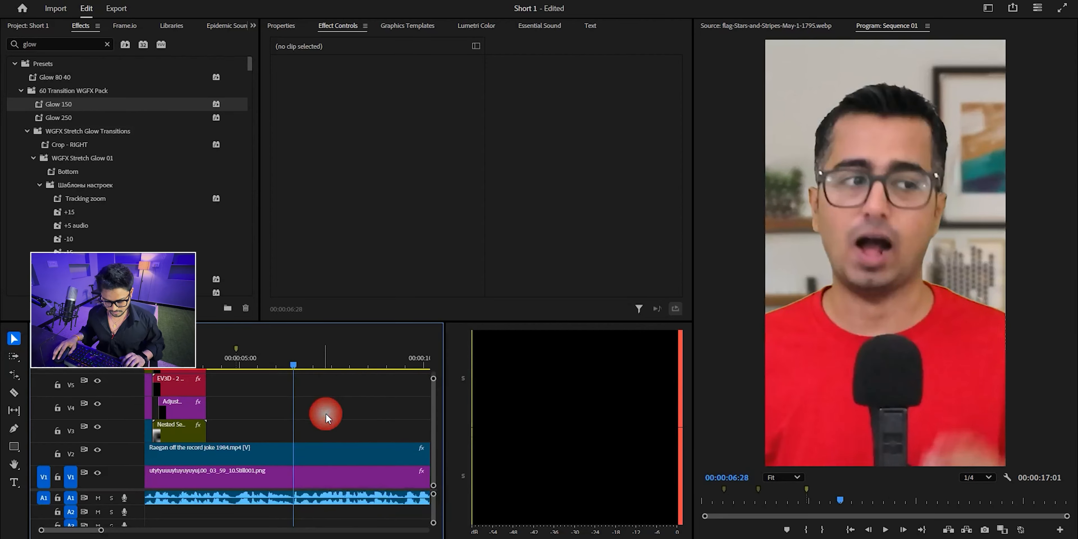
Step: Listen further, add a sequence marker at 00:00:09:33, and save the project
key("space")
key("minus")
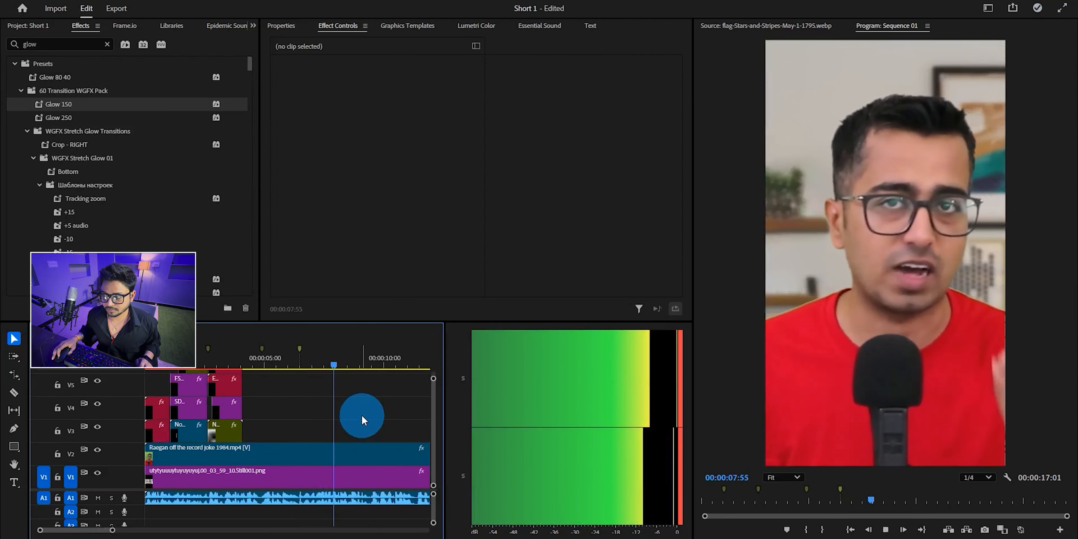
key("equal")
key("space")
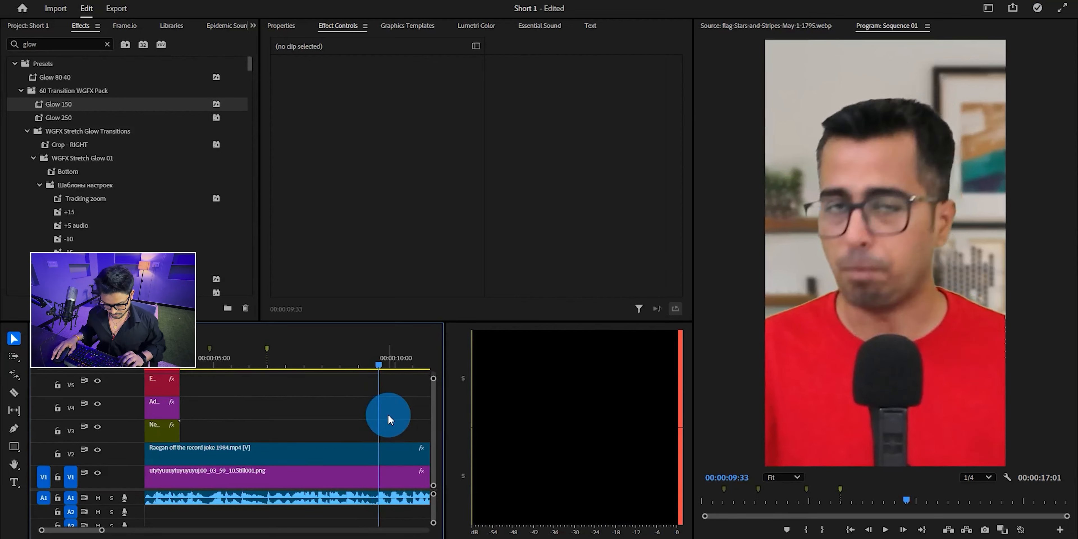
key("minus")
key("m")
key("ctrl+s")
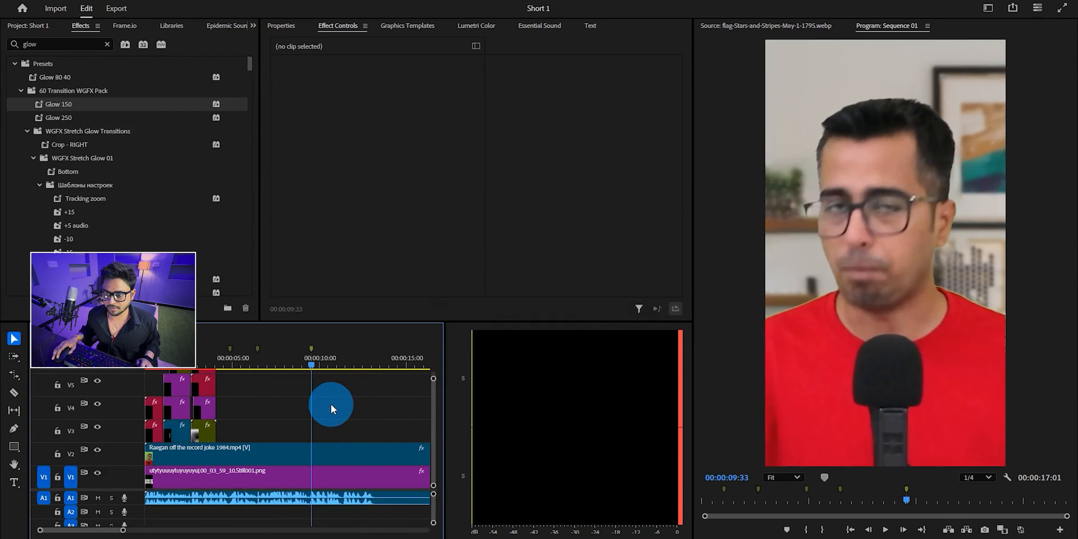
Step: Return the playhead to the marker after the COLD WAR section, at about 00:00:04:55, and save the project
scroll(263, 402, "up", 2)
left_click(213, 362)
scroll(282, 421, "up", 2)
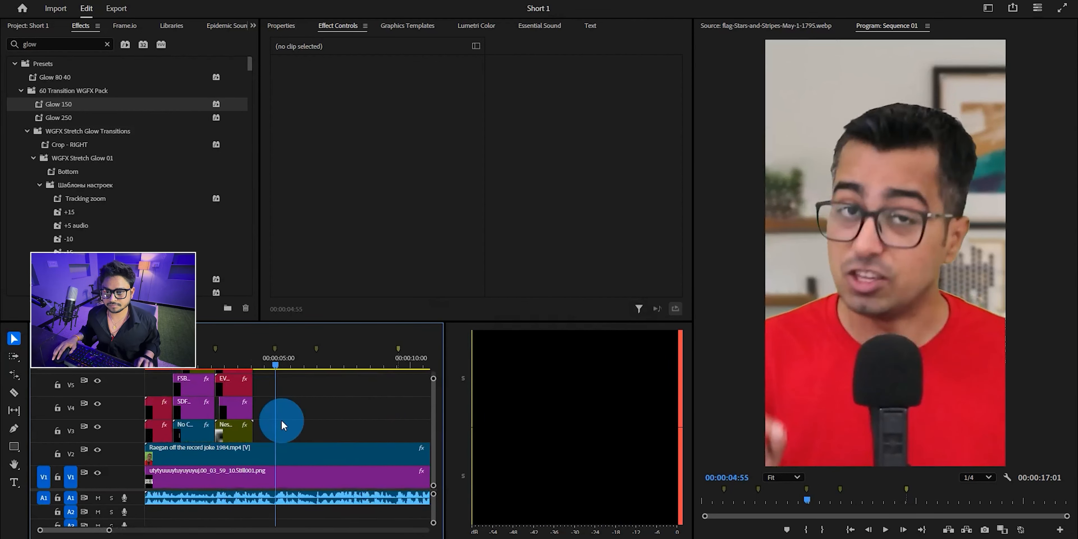
key("ctrl+s")
key("ctrl+s")
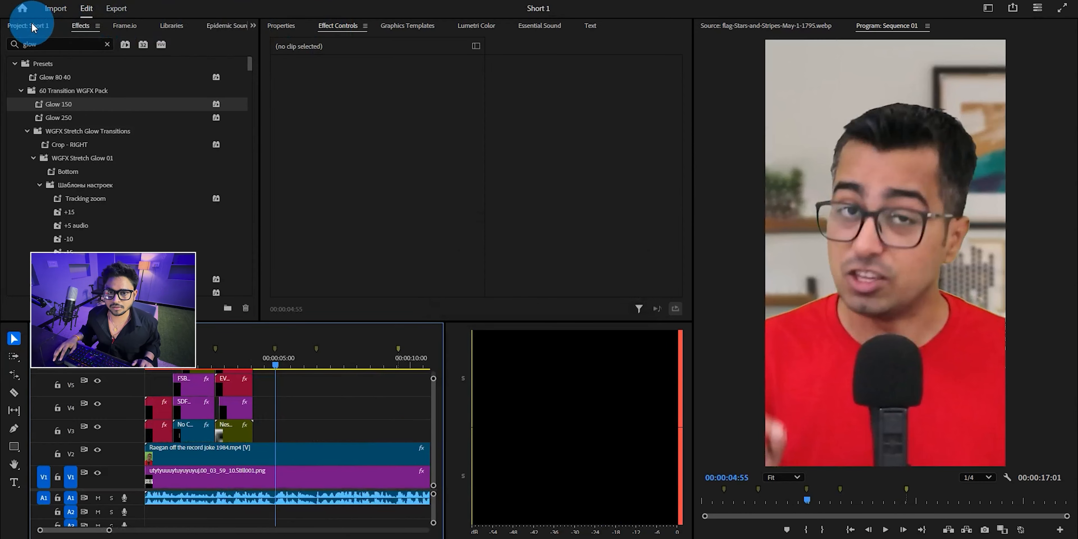
Step: Import Official_Portrait_of_President_Reagan_1981.jpg, place it on track V3 between the 00:00:04:54 and 00:00:06:28 markers, and save the project
left_click(33, 26)
double_click(215, 272)
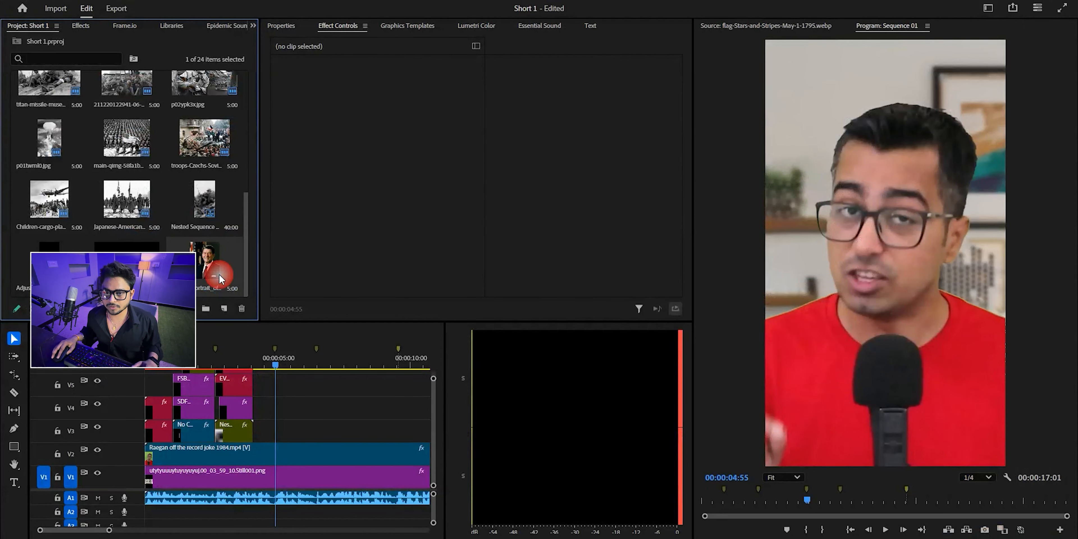
left_click_drag(221, 278, 312, 431)
key("space")
key("space")
key("=")
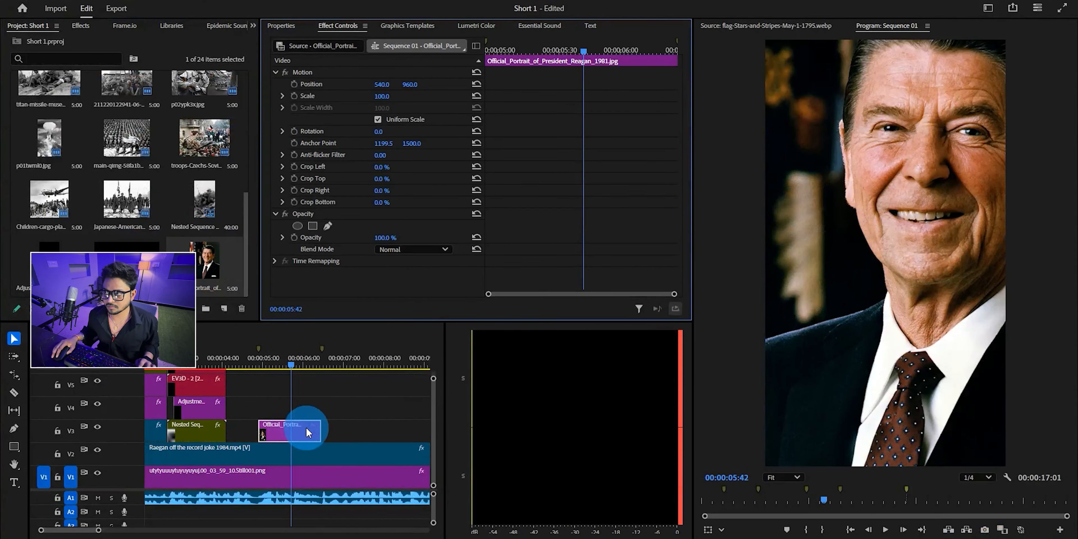
key("ctrl+s")
Step: Set the Reagan portrait's Scale to 67, preview it, and save the project
left_click(269, 360)
left_click(318, 74)
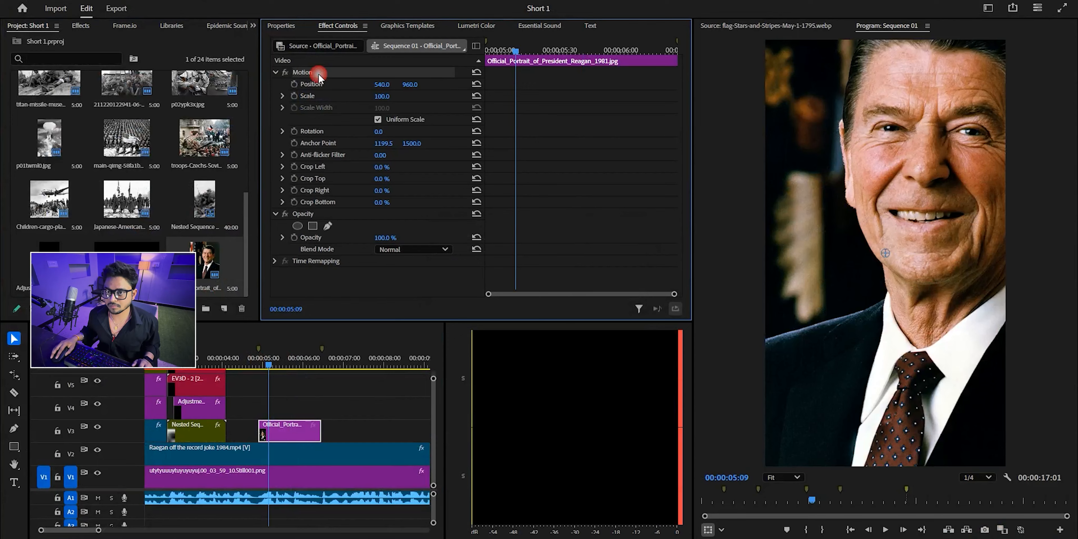
left_click_drag(382, 97, 363, 97)
left_click(257, 360)
scroll(306, 406, "up", 2)
key("space")
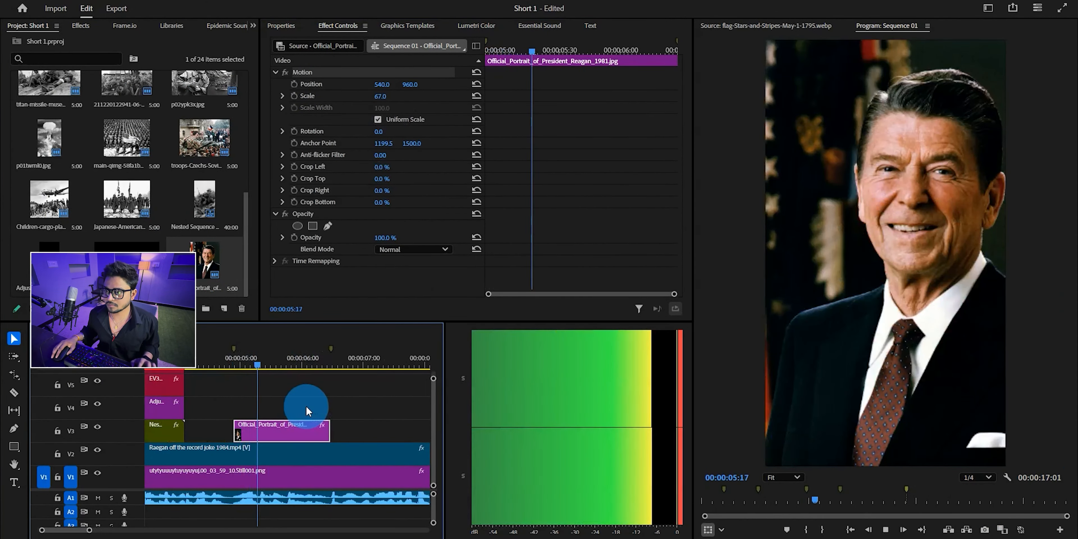
key("space")
key("ctrl+s")
Step: Copy the EV3D - 2 COLD WAR text clip onto track V4 above the Reagan portrait, matching the portrait's length
left_click(275, 401)
scroll(275, 401, "down", 2)
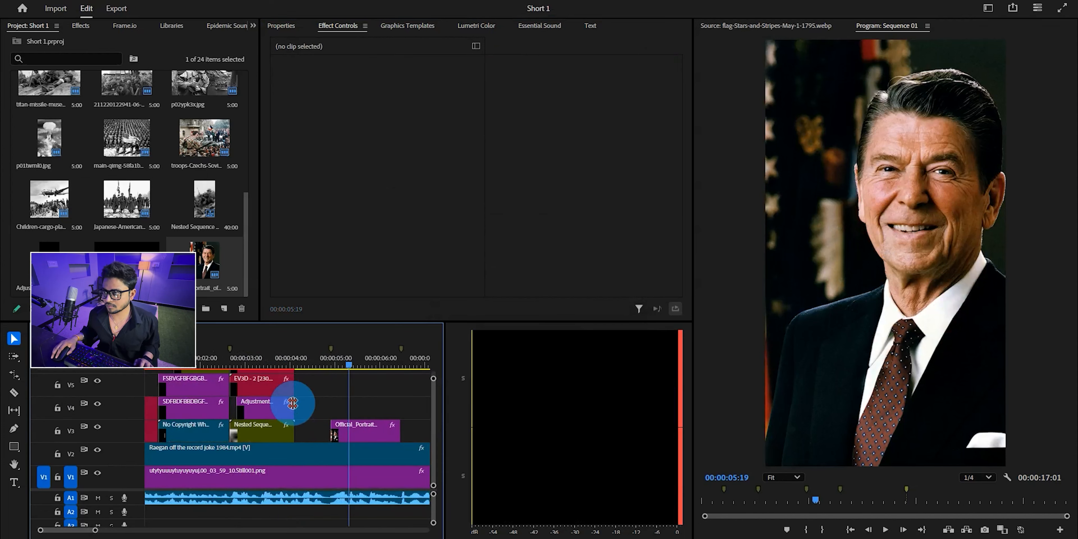
scroll(360, 414, "up", 2)
scroll(352, 413, "up", 3)
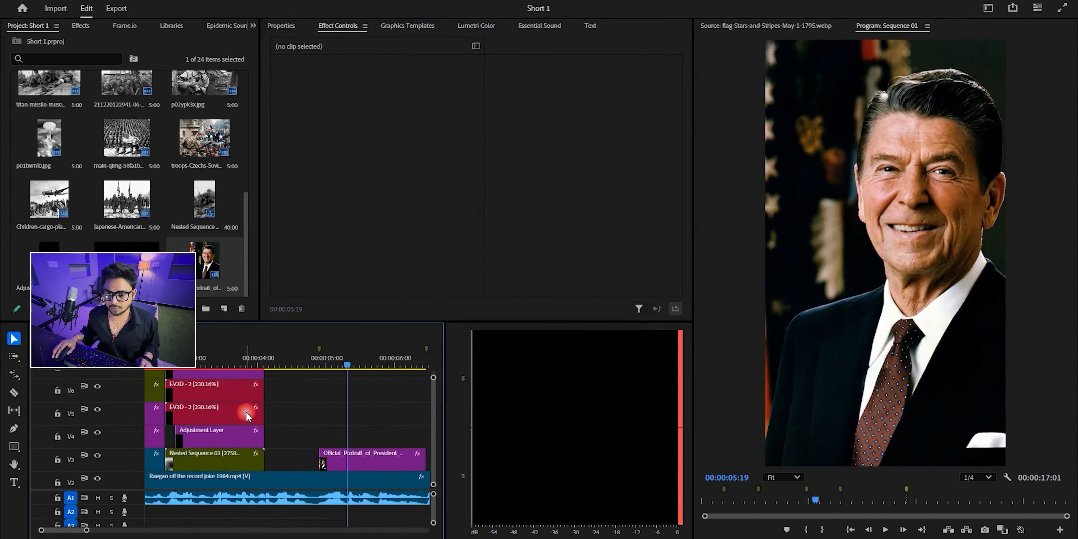
scroll(247, 412, "down", 2)
left_click_drag(220, 413, 329, 437)
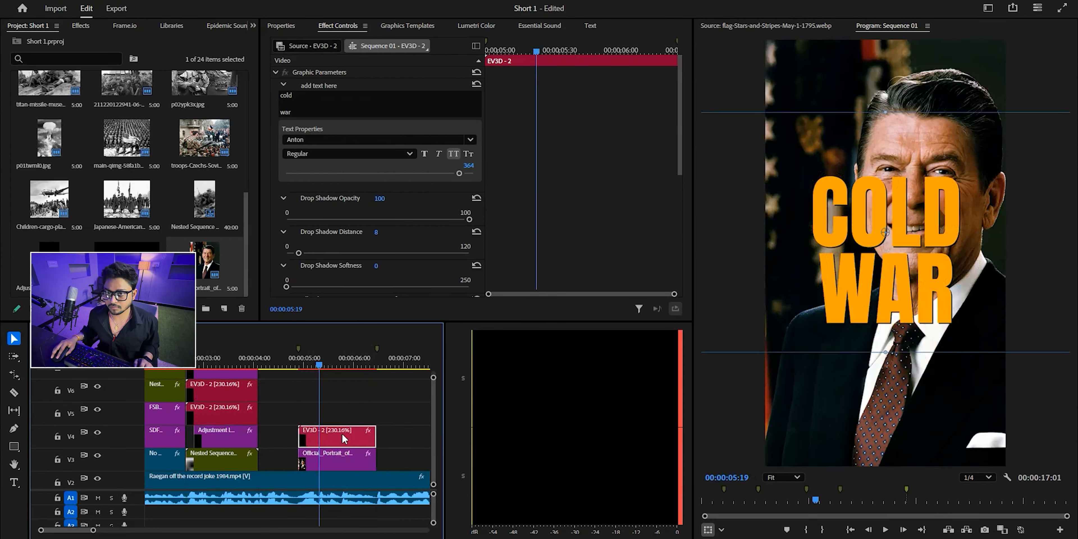
Step: Replace the copied EV3D - 2 clip's text with "us president"
left_click(332, 92)
type("us p")
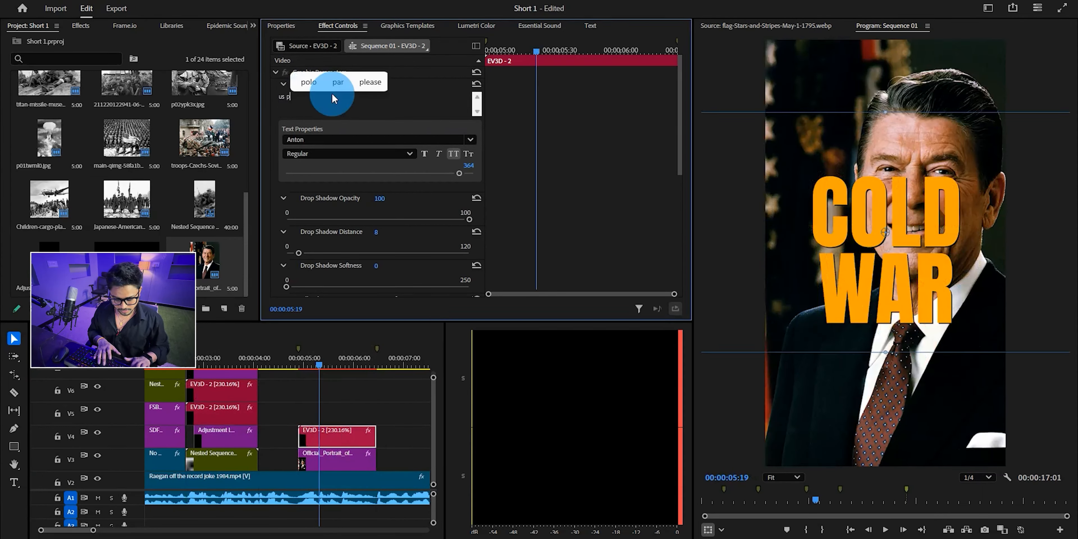
type("resident")
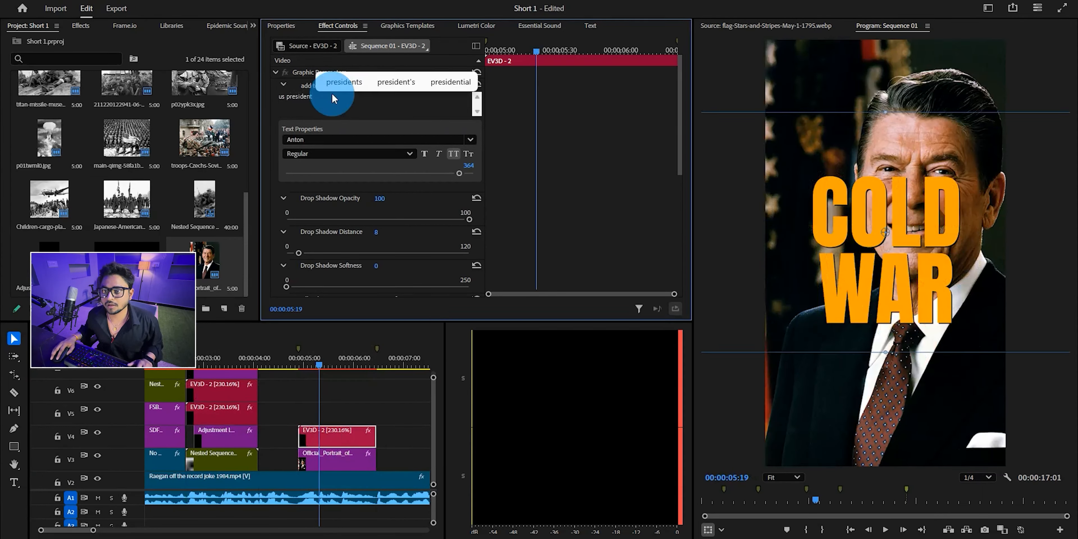
Step: Set the US PRESIDENT text's font to Montserrat SemiBold and its size to 98
left_click(318, 138)
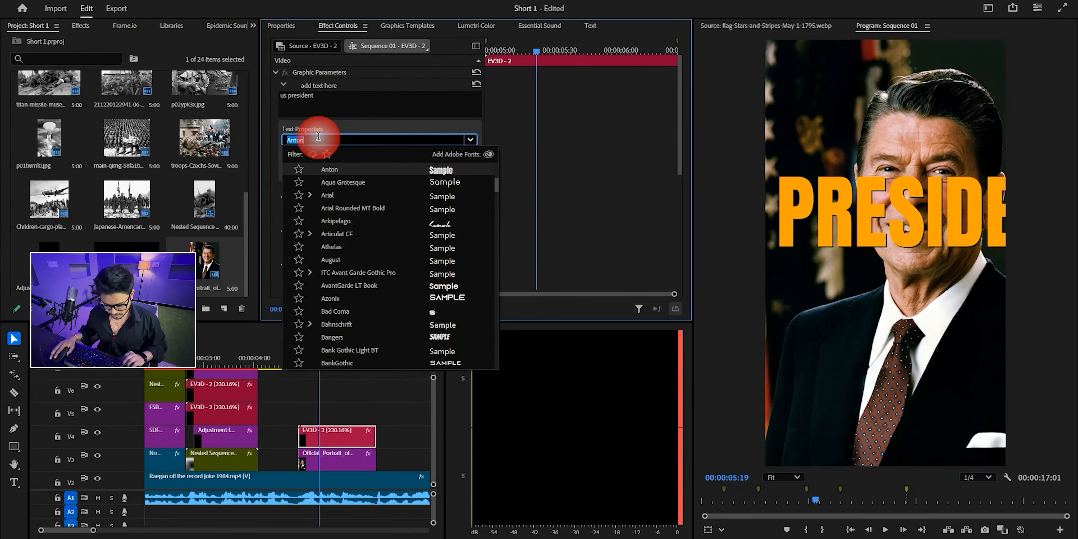
type("mont")
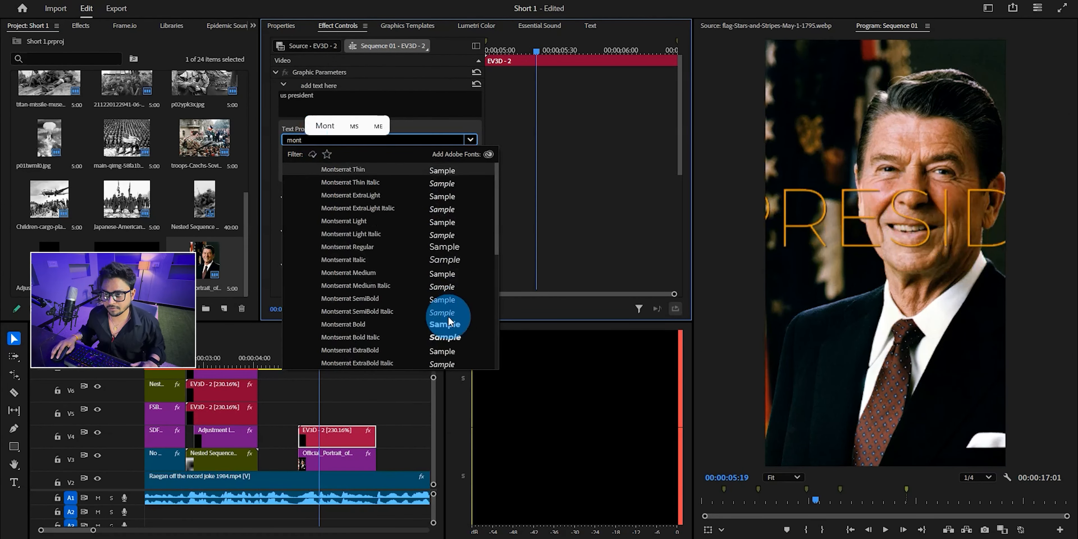
left_click(435, 300)
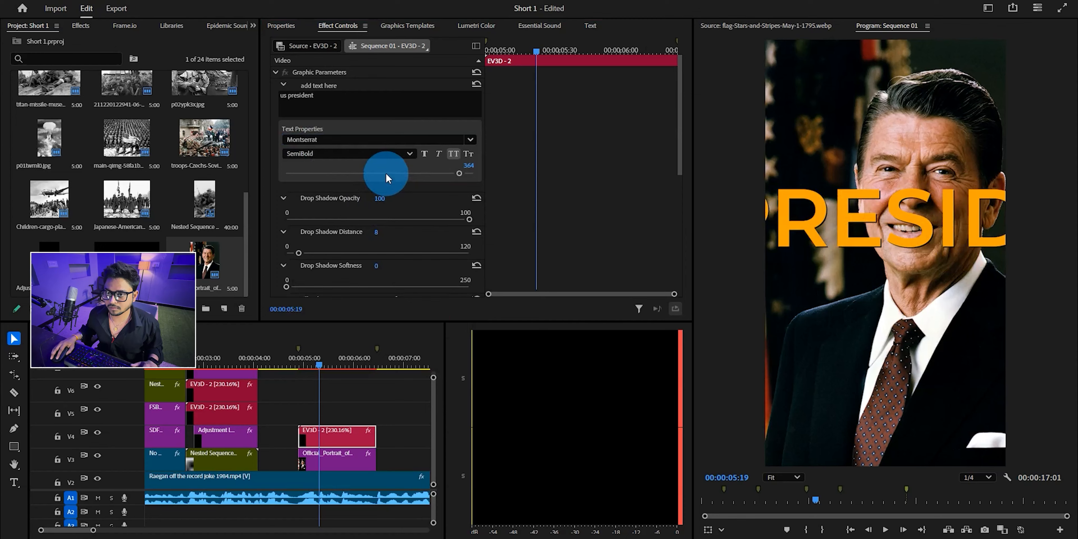
left_click_drag(386, 178, 331, 174)
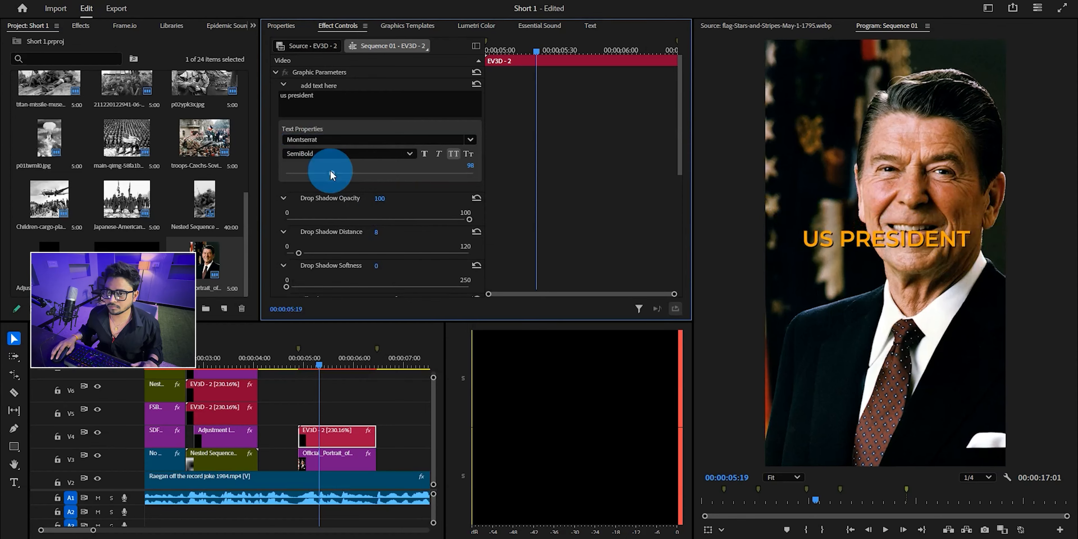
Step: Make the US PRESIDENT text's fill white, set its Scale to 42, and move it onto the chest of the portrait's suit
scroll(351, 210, "down", 3)
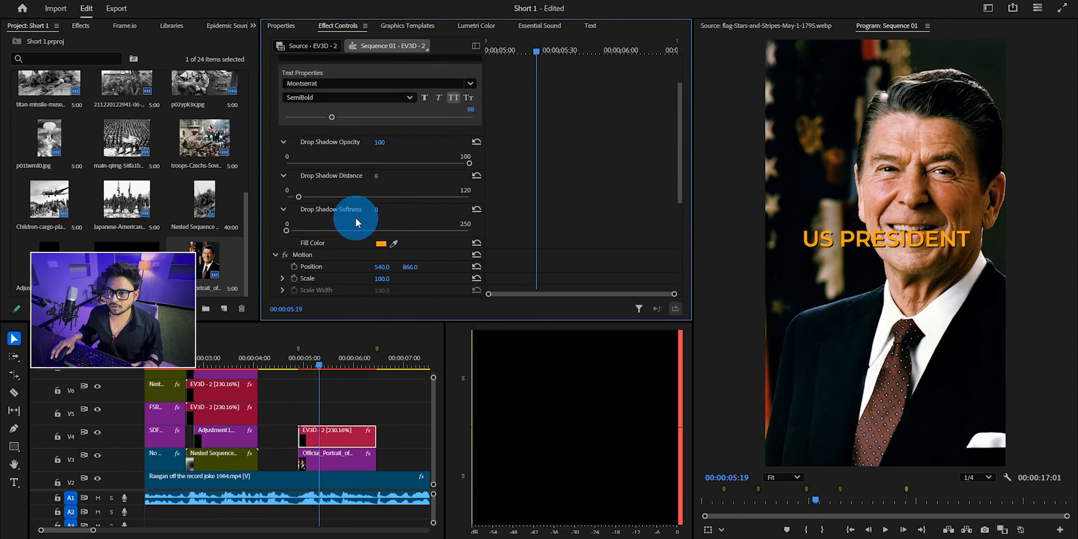
left_click(381, 244)
left_click(616, 352)
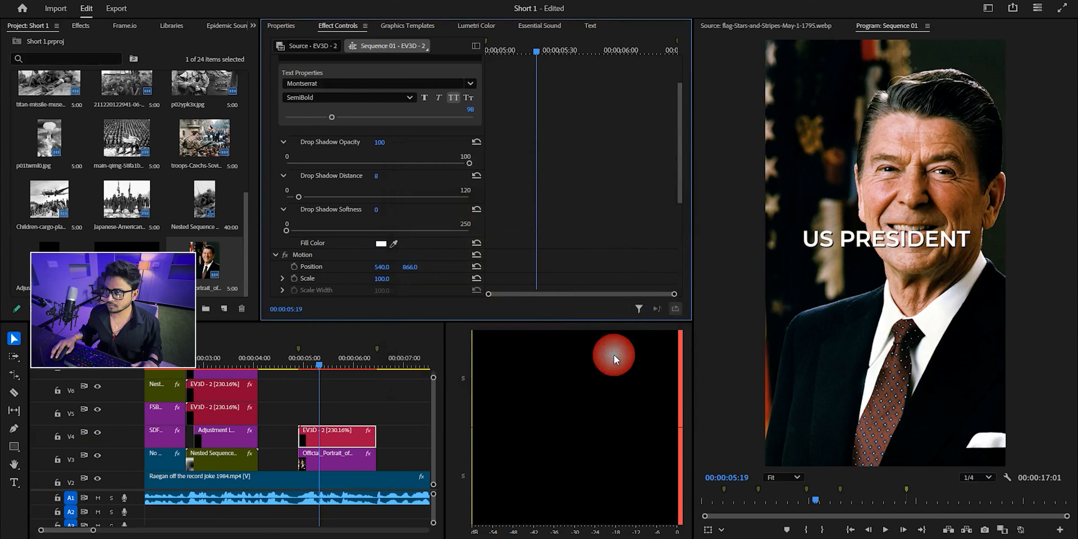
left_click(337, 255)
left_click_drag(381, 278, 357, 279)
left_click_drag(780, 279, 802, 390)
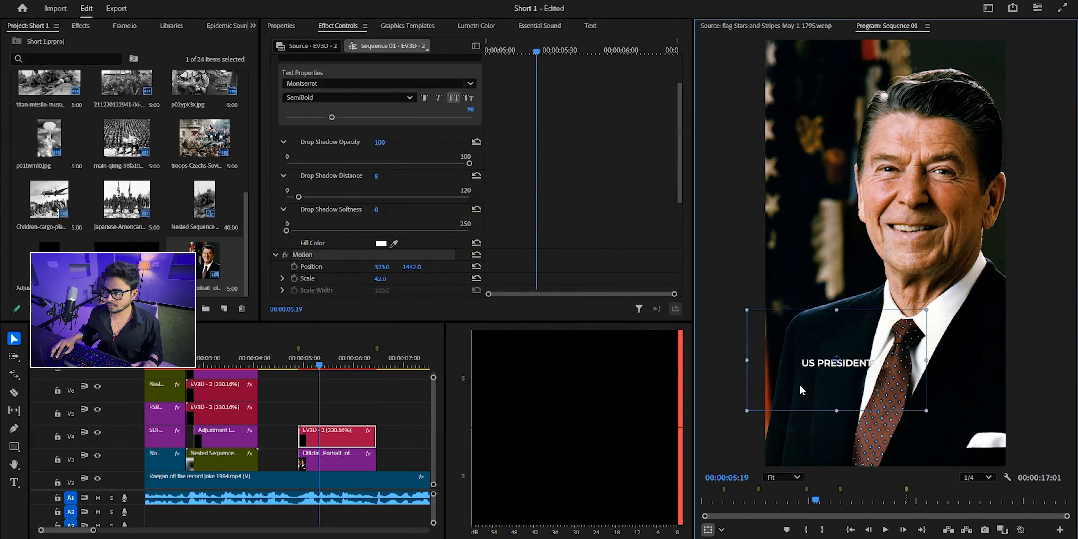
Step: Play back the Reagan portrait section with the US PRESIDENT text
left_click(289, 361)
left_click(320, 418)
scroll(346, 419, "up", 2)
key("space")
key("space")
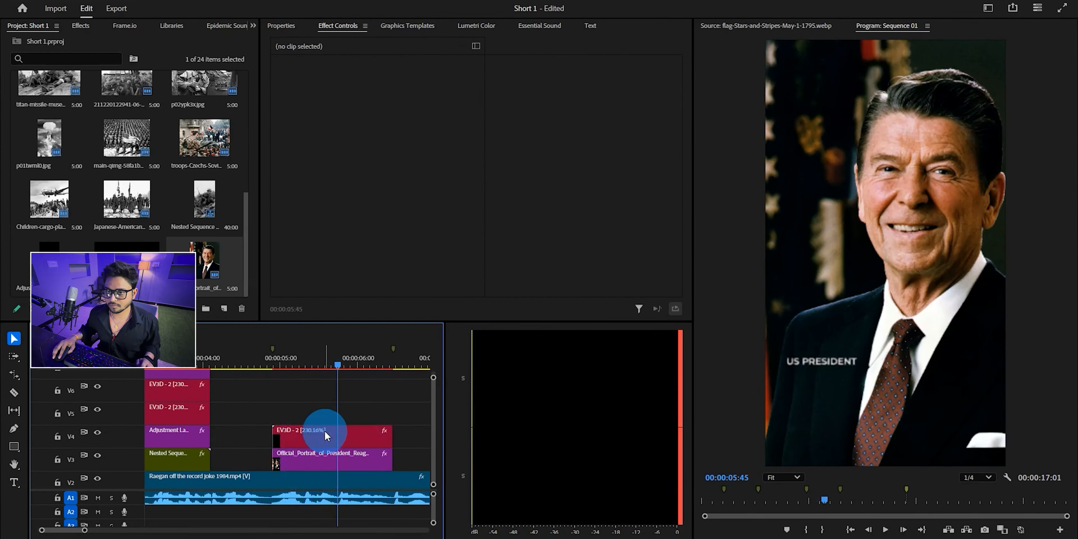
Step: Duplicate the US PRESIDENT text clip onto track V5, starting at about 00:00:05:25 and ending together with the portrait
left_click_drag(325, 432, 386, 409, "alt")
key("minus")
key("equal")
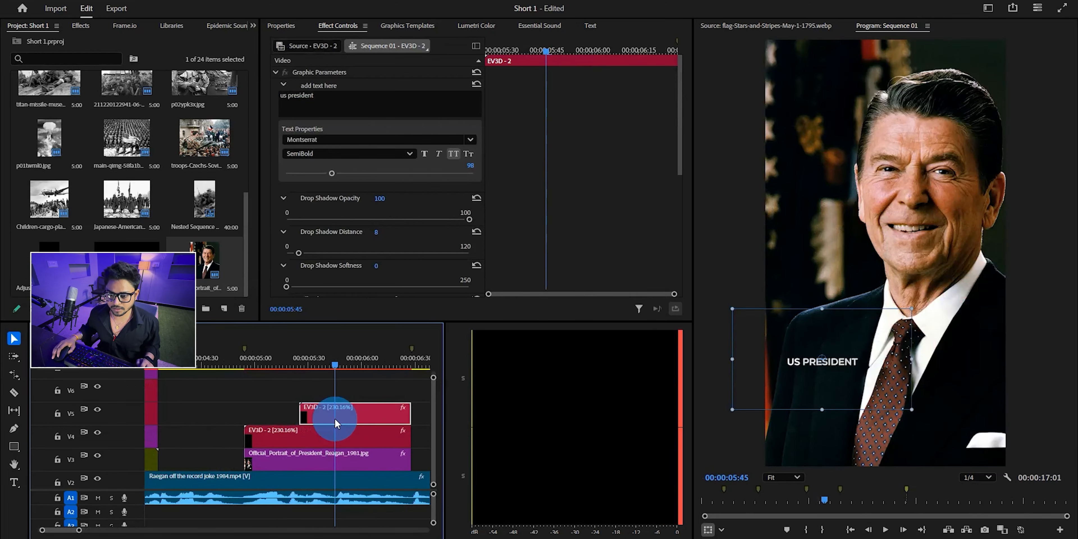
scroll(310, 440, "up", 1)
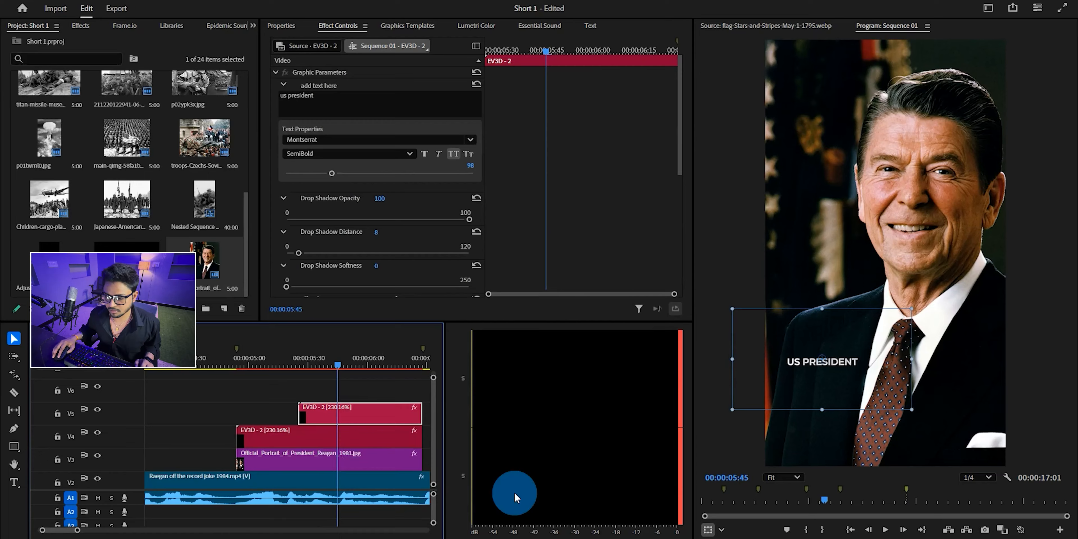
Step: Switch to the browser, search images for reagan, open the Wikipedia portrait result and copy Ronald Reagan from its title
left_click(606, 520)
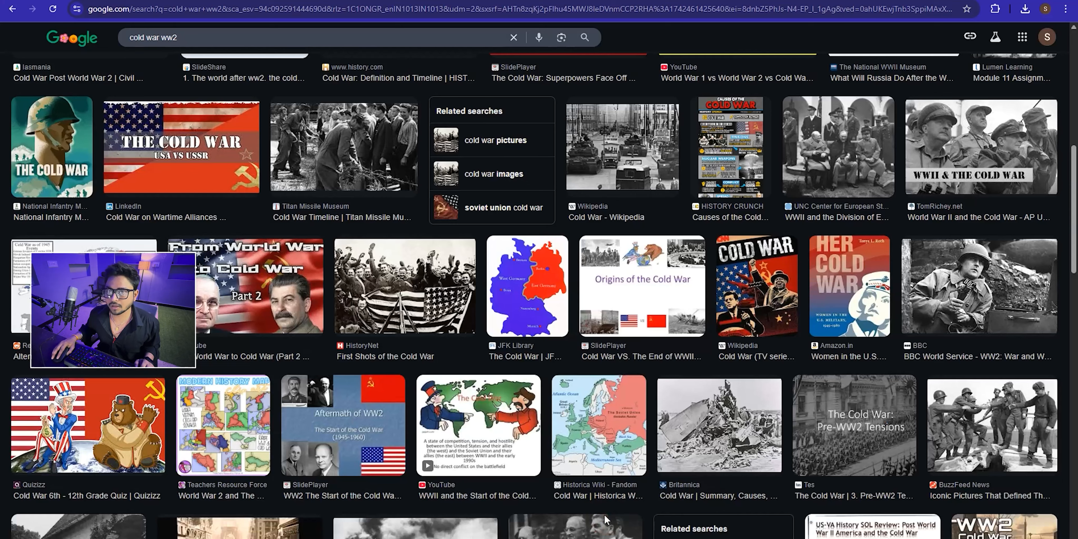
double_click(290, 19)
left_click_drag(233, 36, 45, 45)
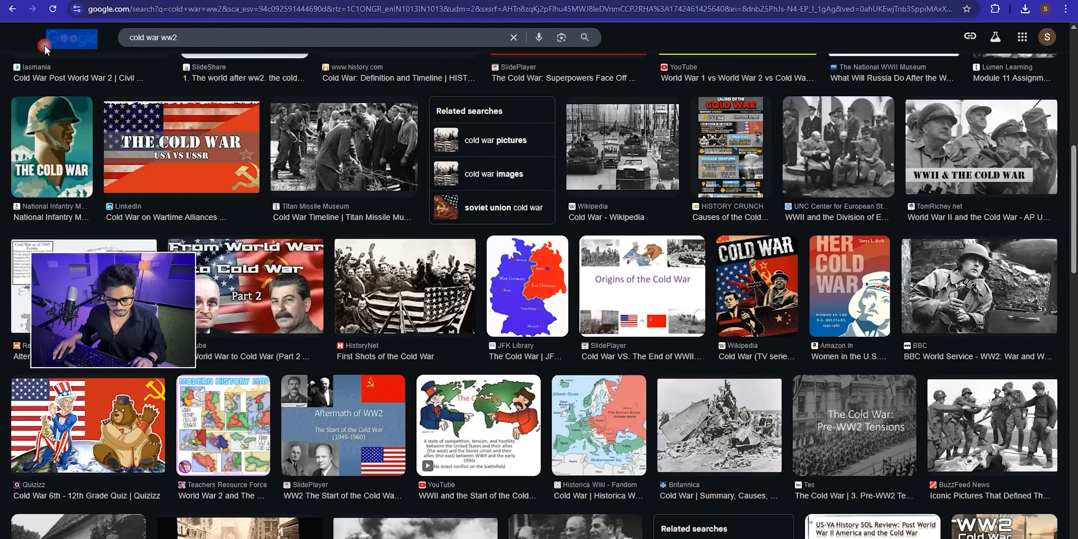
type("rea")
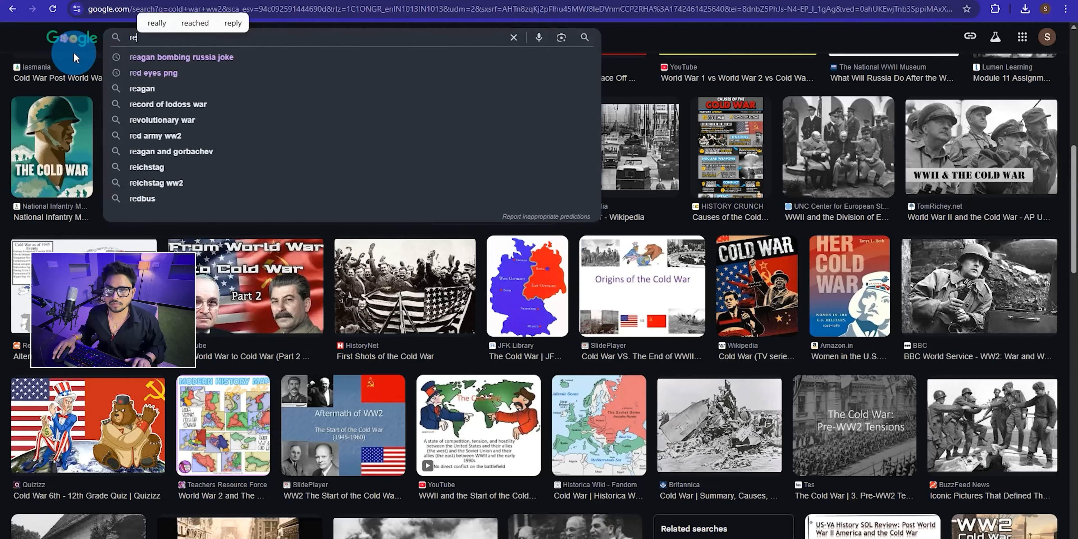
left_click(171, 87)
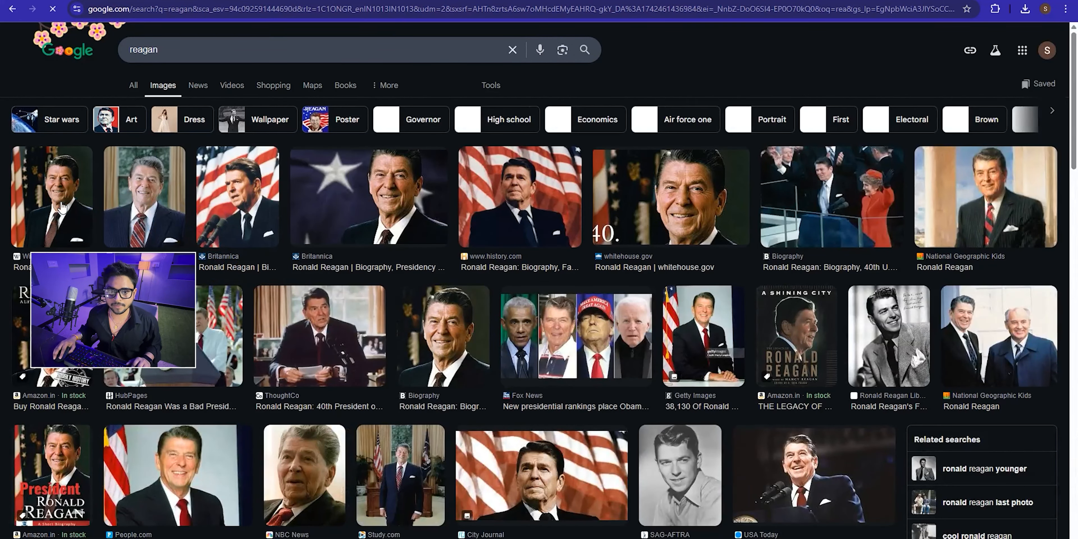
left_click(62, 207)
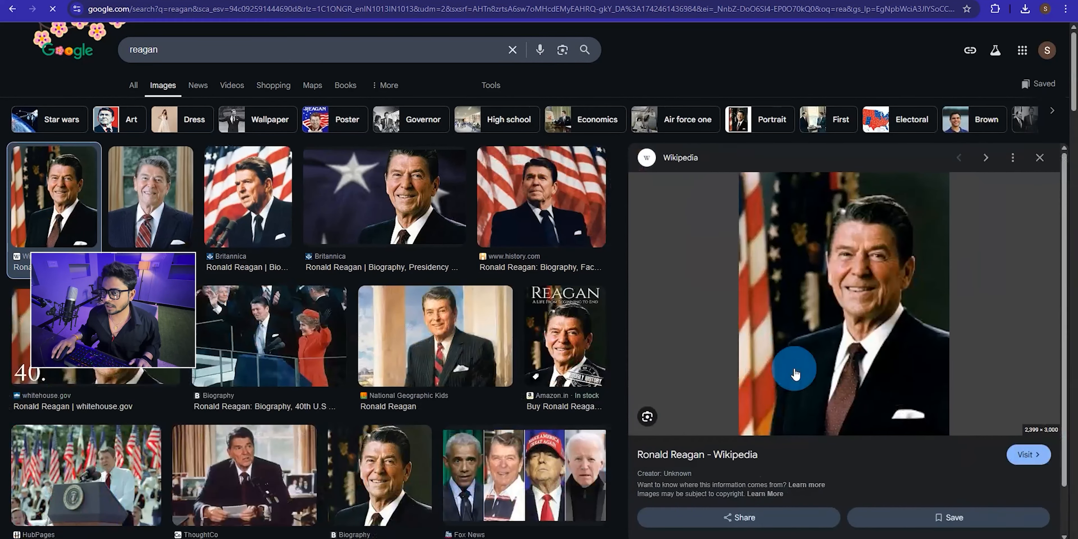
left_click_drag(632, 443, 692, 457)
key("ctrl+c")
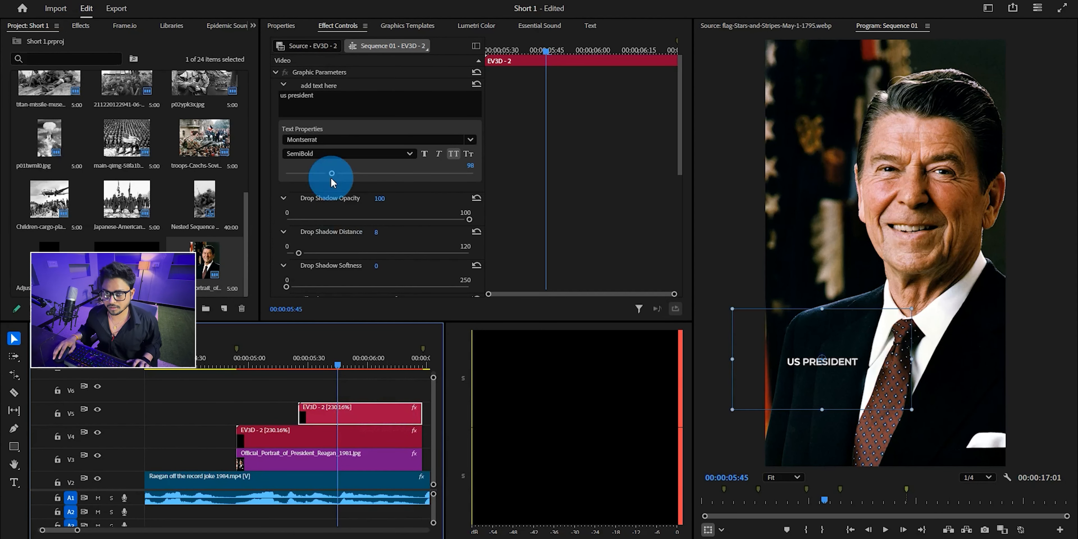
Step: Replace the text of the duplicated clip on track V5 with Ronald Reagan
left_click(327, 94)
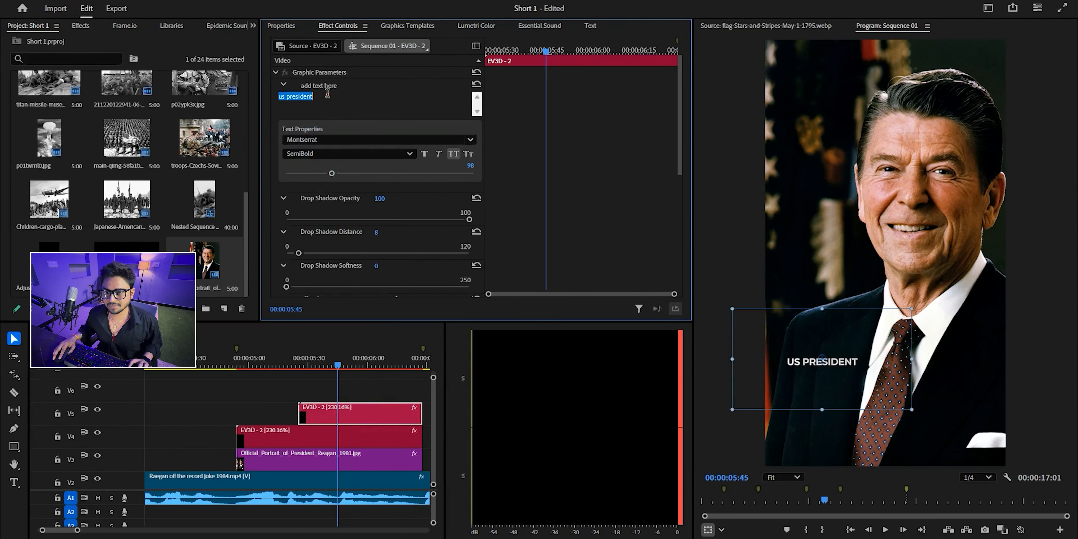
key("ctrl+v")
left_click(329, 305)
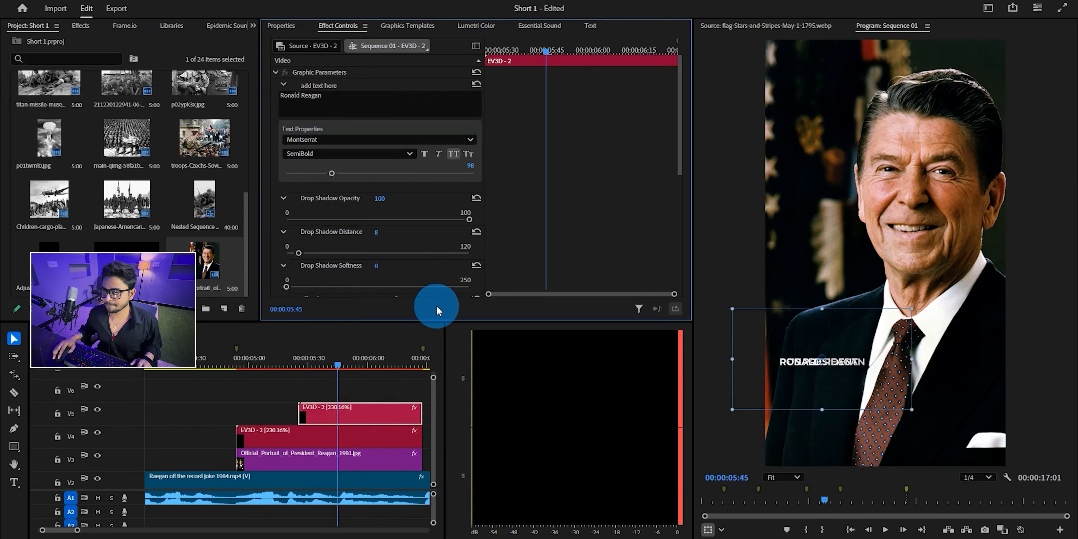
Step: Set the RONALD REAGAN text to Montserrat Black at size 125 and move it just below US PRESIDENT
left_click(335, 154)
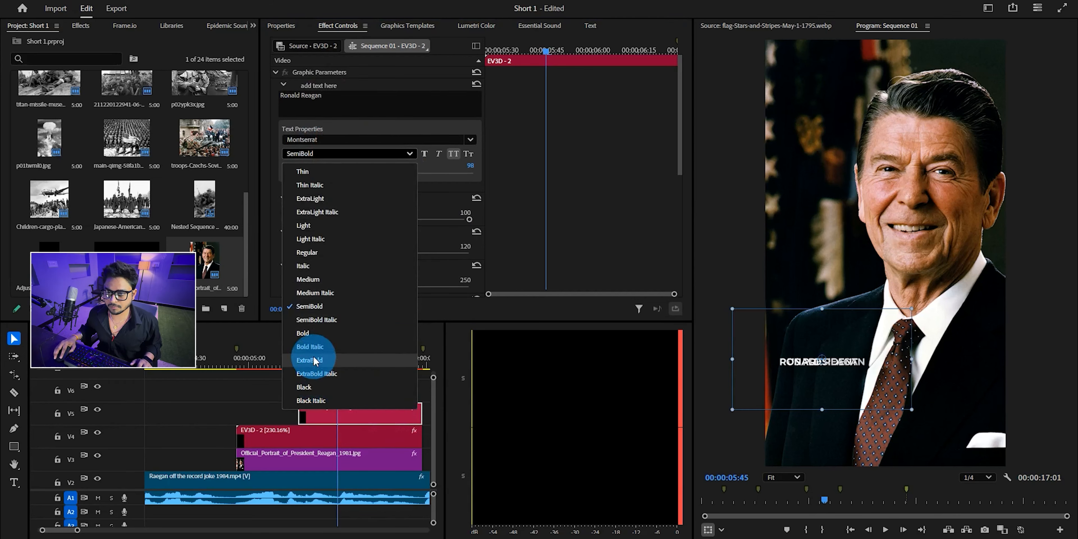
left_click(303, 333)
left_click(333, 174)
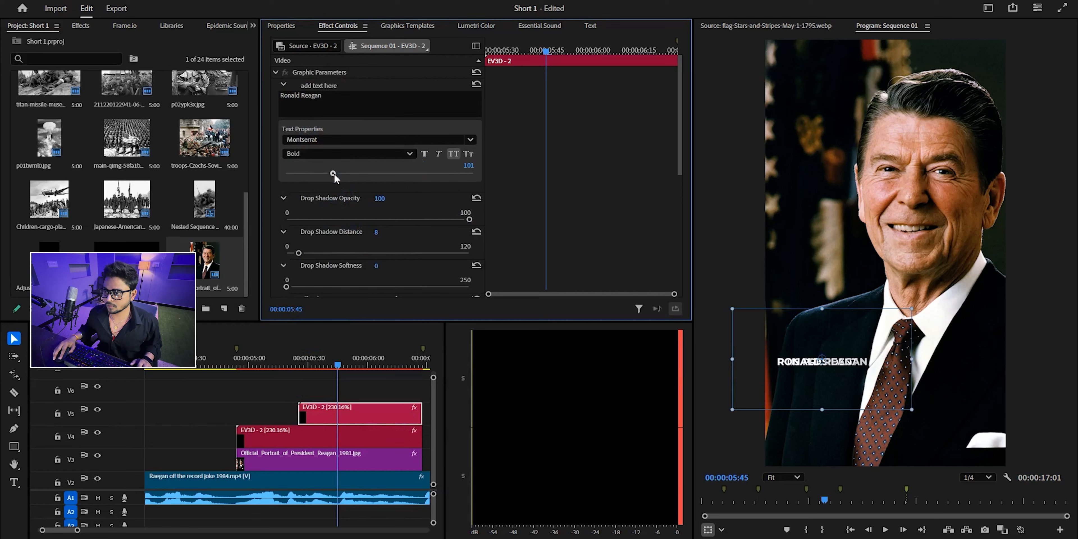
left_click(343, 153)
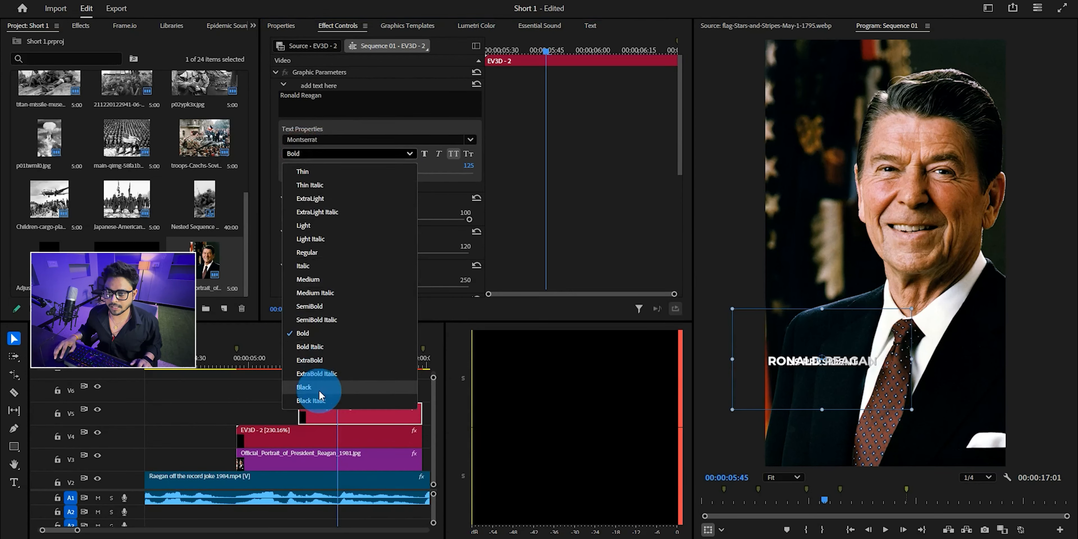
left_click(314, 380)
scroll(320, 254, "down", 3)
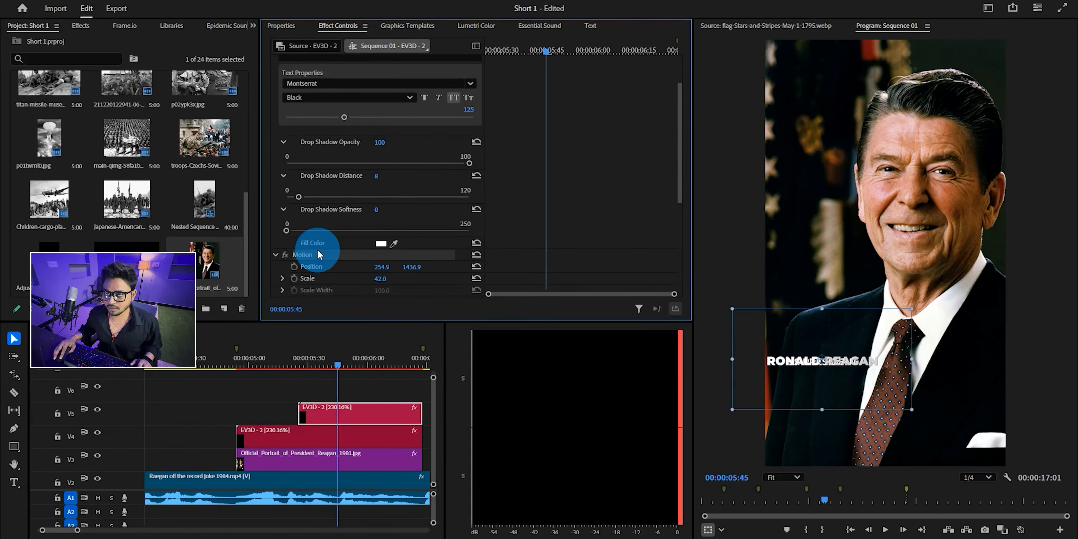
mouse_move(411, 266)
left_mouse_down()
mouse_move(440, 267)
mouse_move(386, 266)
left_mouse_up()
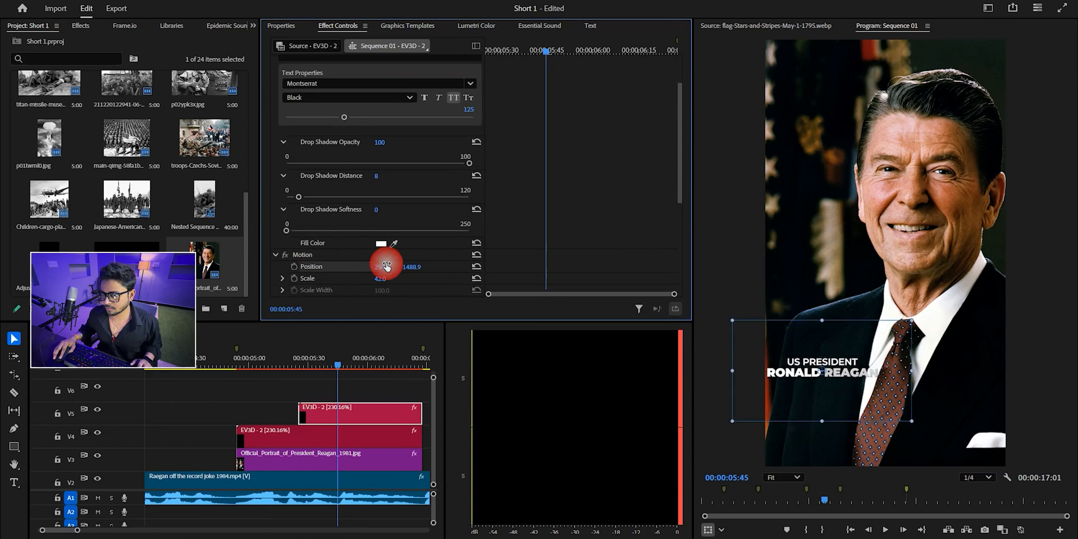
Step: Keyframe the portrait's Position from 750, 960 at the clip's start to 368, 960 at 00:00:05:51
left_click(277, 445)
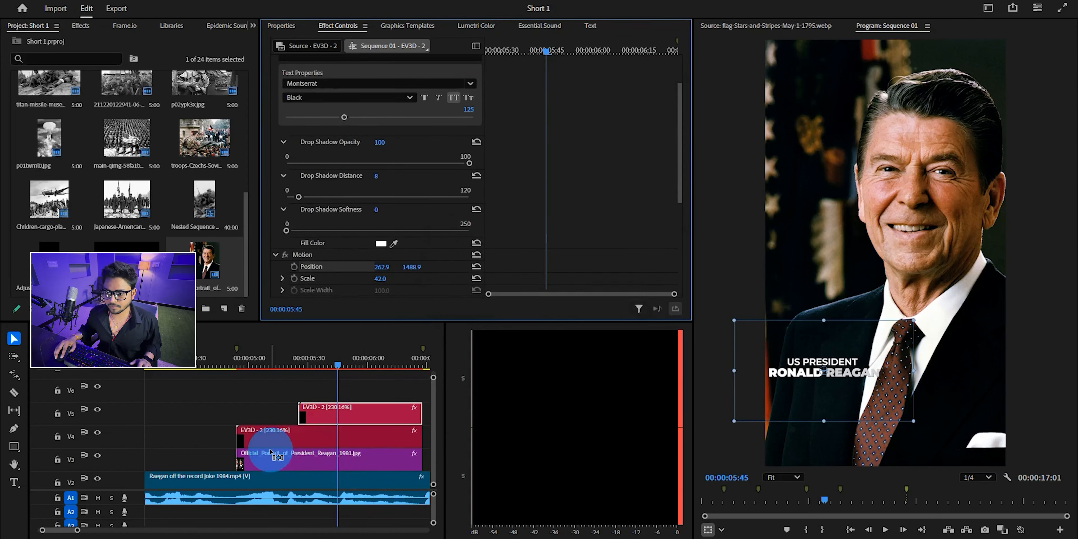
left_click(240, 365)
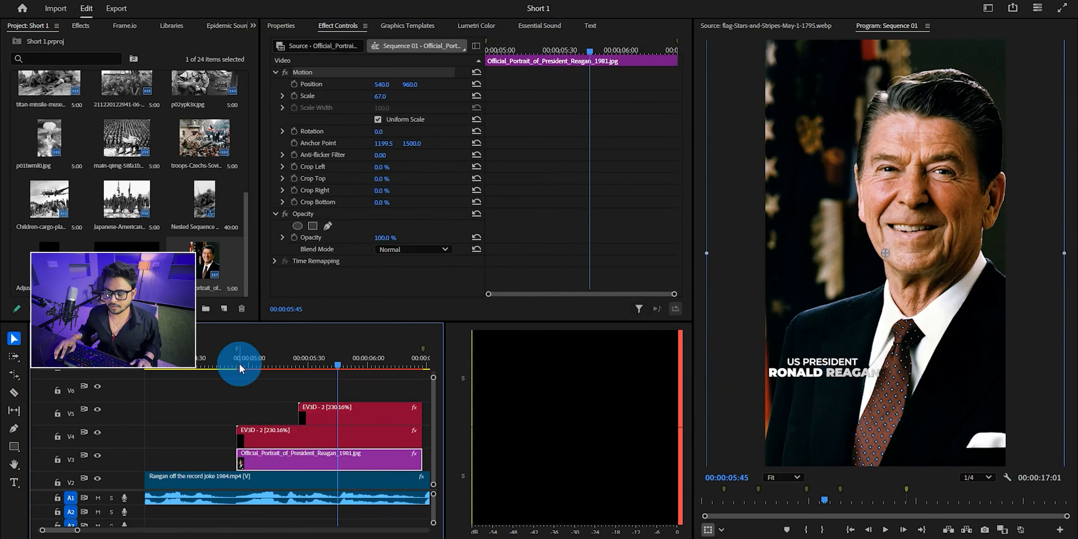
left_click(294, 84)
left_click_drag(371, 91, 458, 91)
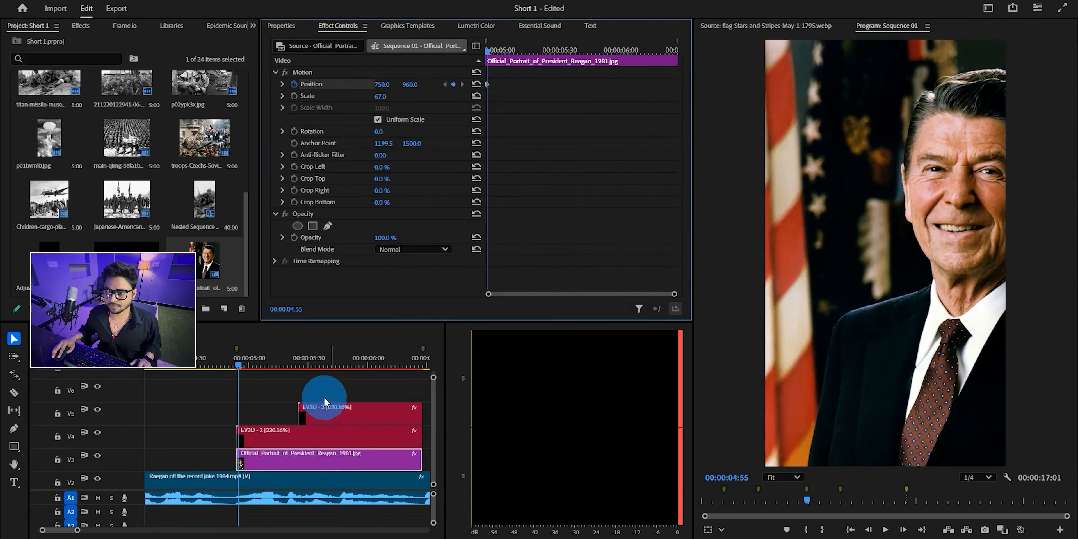
left_click(350, 359)
left_click_drag(388, 85, 228, 85)
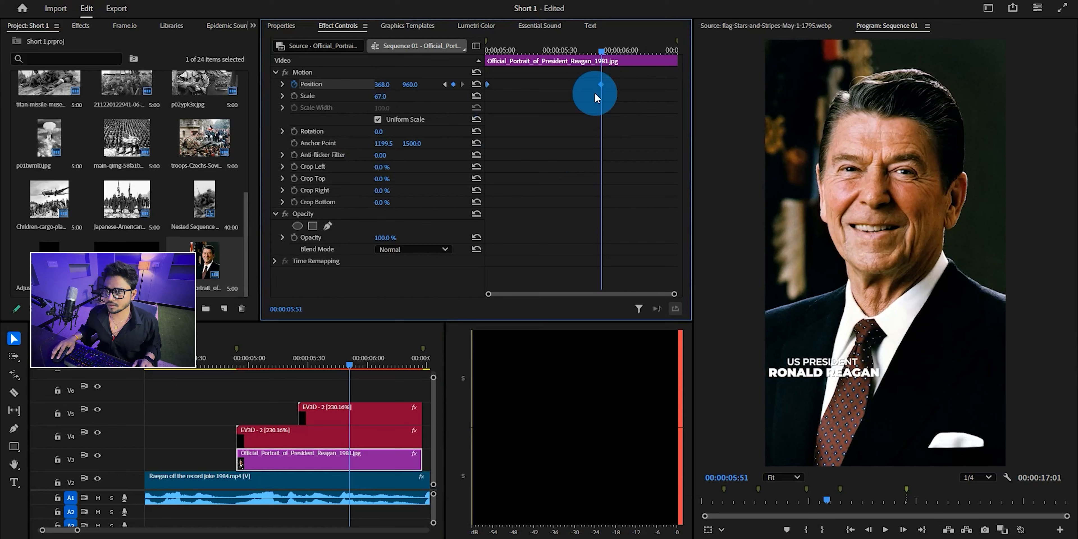
Step: Ease the portrait's Position keyframes and shape the velocity curve so the movement starts fast and slows toward the end
right_click(601, 85)
mouse_move(651, 182)
left_click(753, 246)
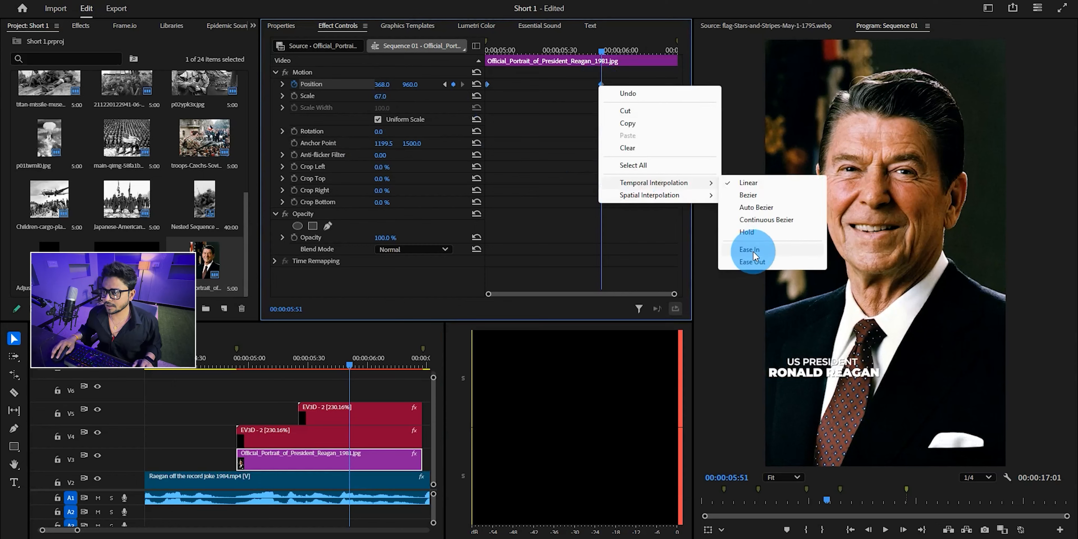
left_click(283, 85)
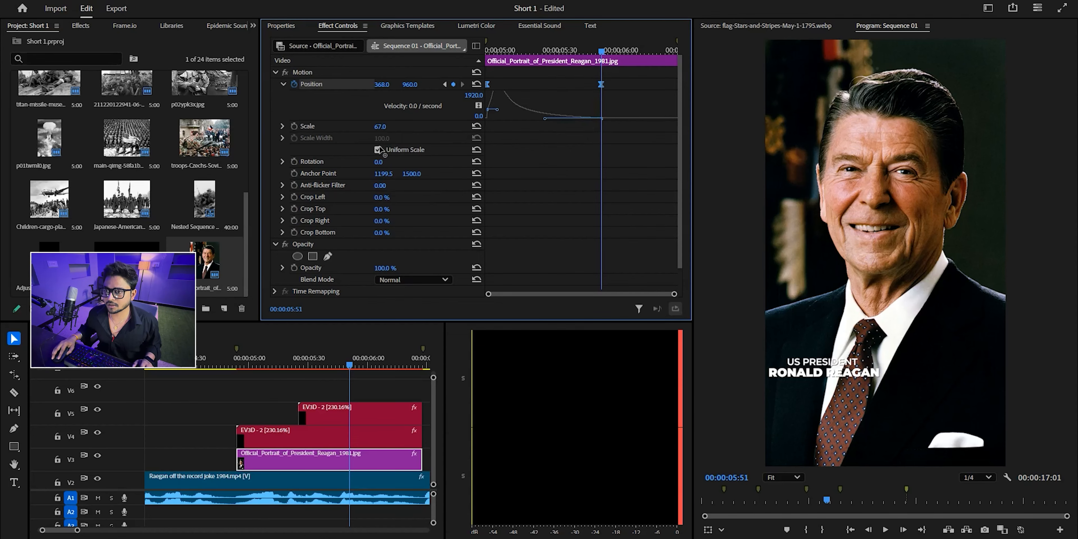
Step: Play back the portrait's slide and move its second Position keyframe to the end of the clip
key("Up")
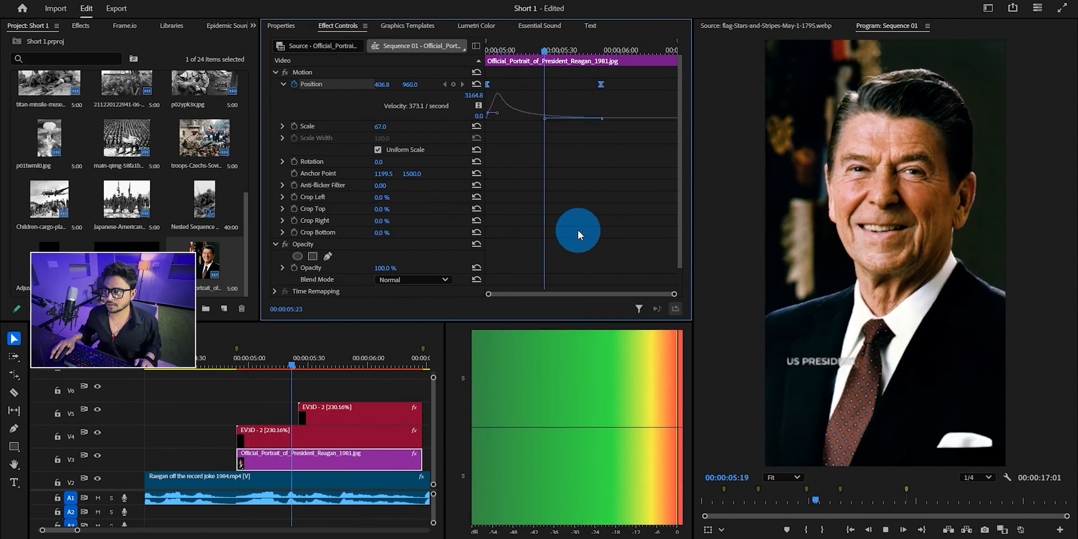
key("space")
left_click_drag(601, 84, 675, 85)
key("ctrl+z")
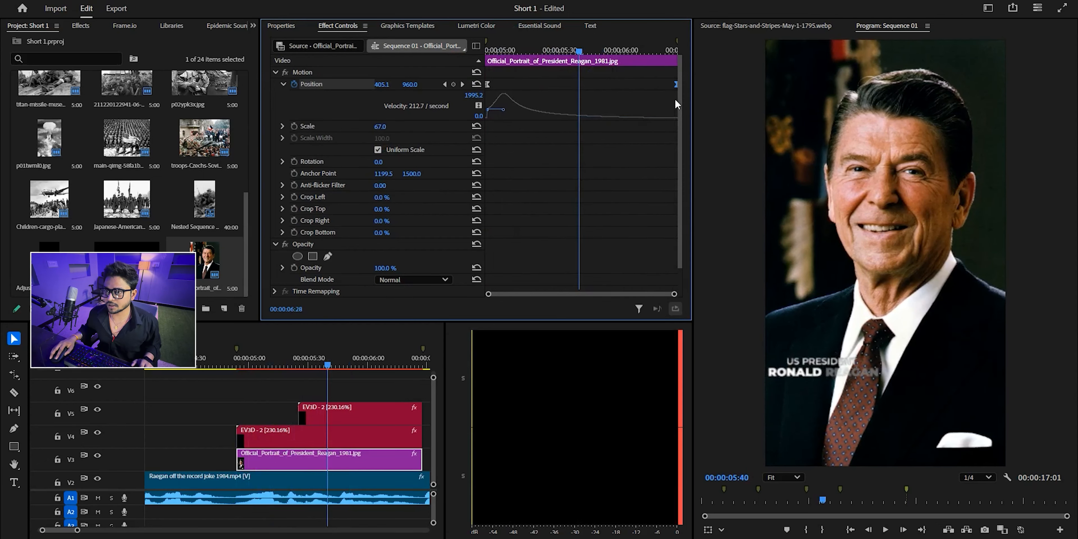
Step: Save the project and play back the portrait section from just before its start
key("ctrl+s")
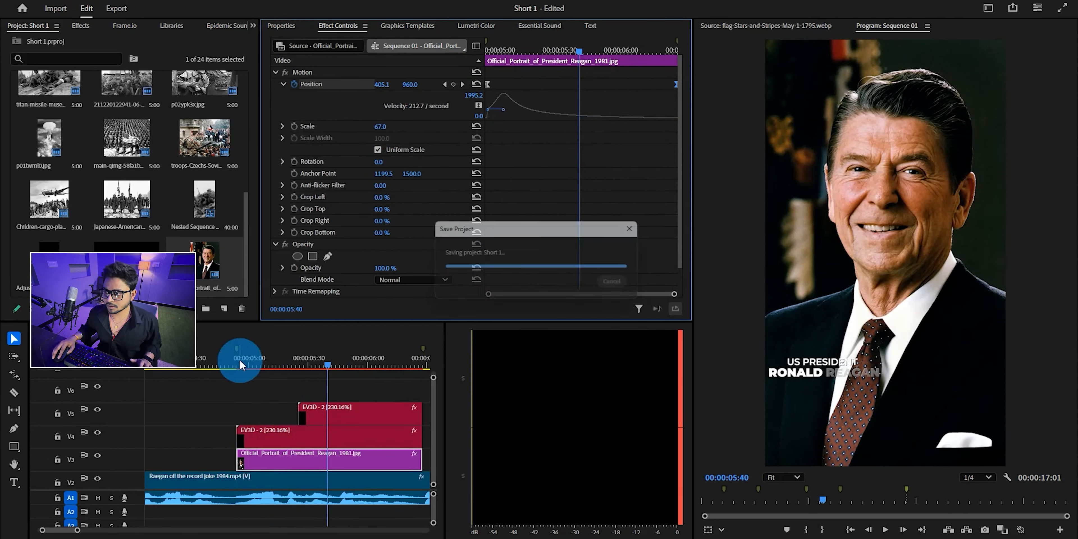
left_click(289, 393)
left_click(231, 359)
key("space")
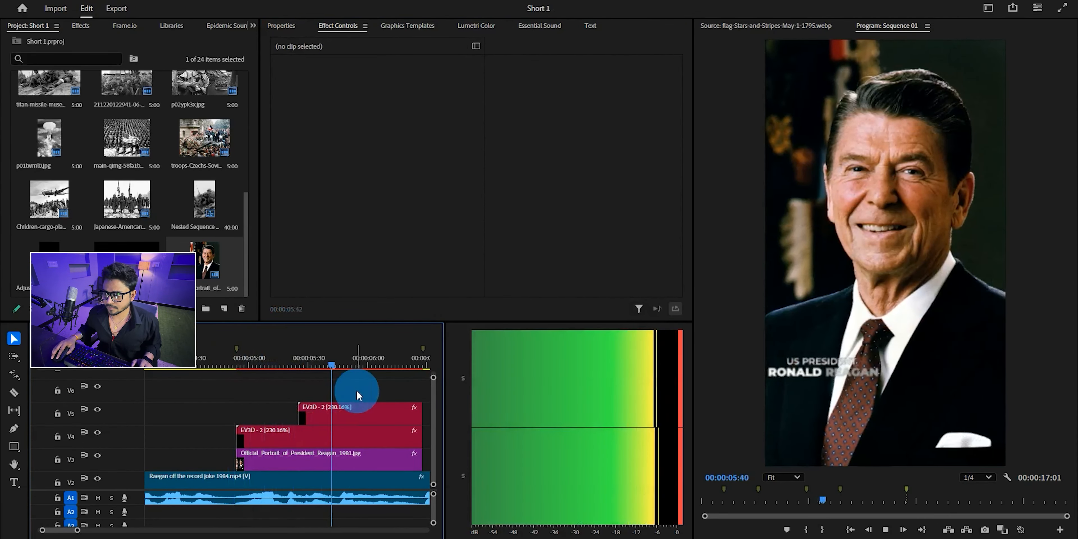
key("space")
Step: Move both text clips up one track, to V5 and V6, leaving V4 empty
left_click_drag(341, 385, 334, 421)
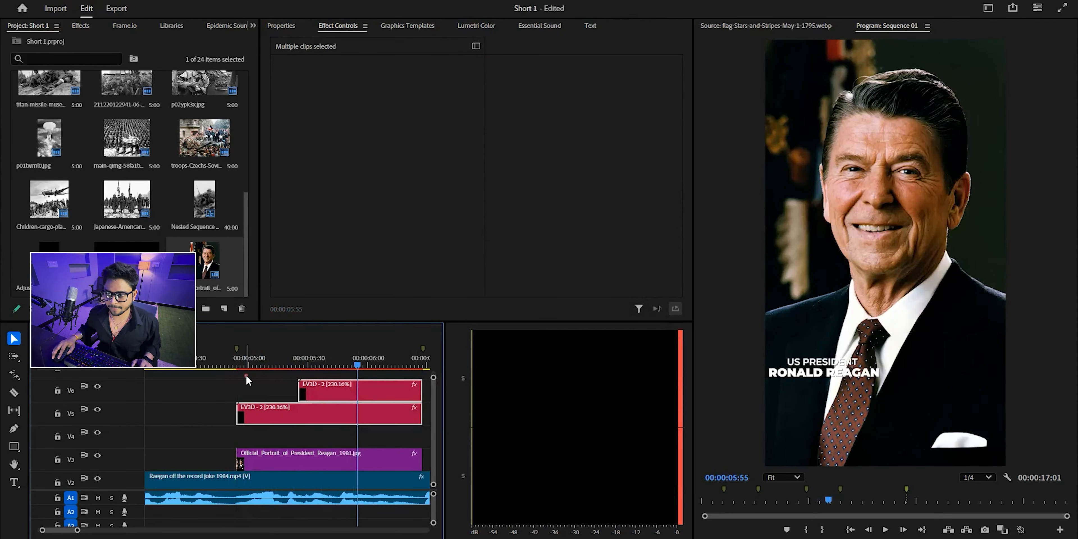
left_click(247, 378)
Step: Reset the RONALD REAGAN text's Position, then set it to 540, 1701 with a Scale of 64
left_click(339, 392)
scroll(423, 222, "down", 4)
scroll(420, 226, "down", 1)
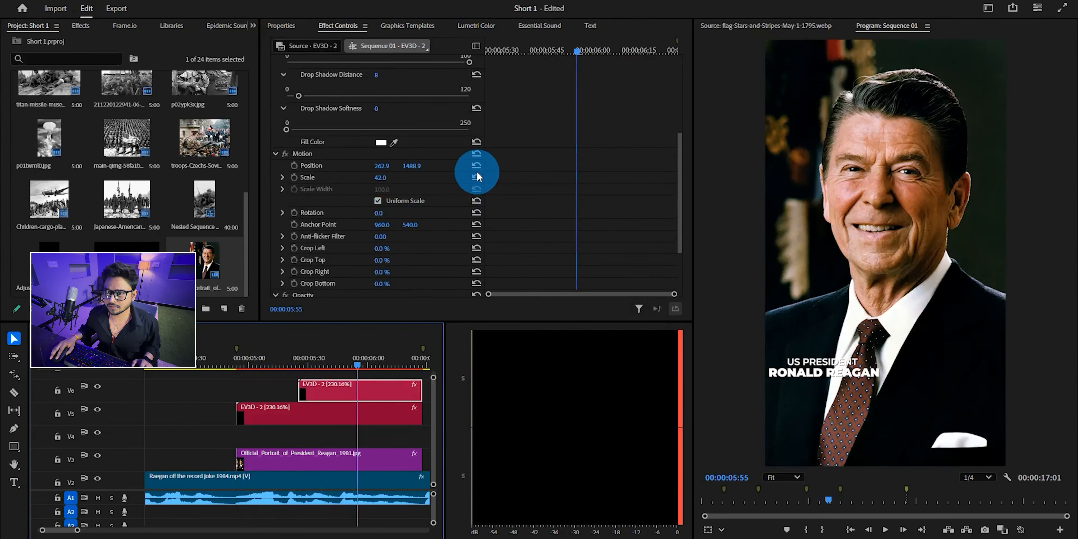
left_click(477, 166)
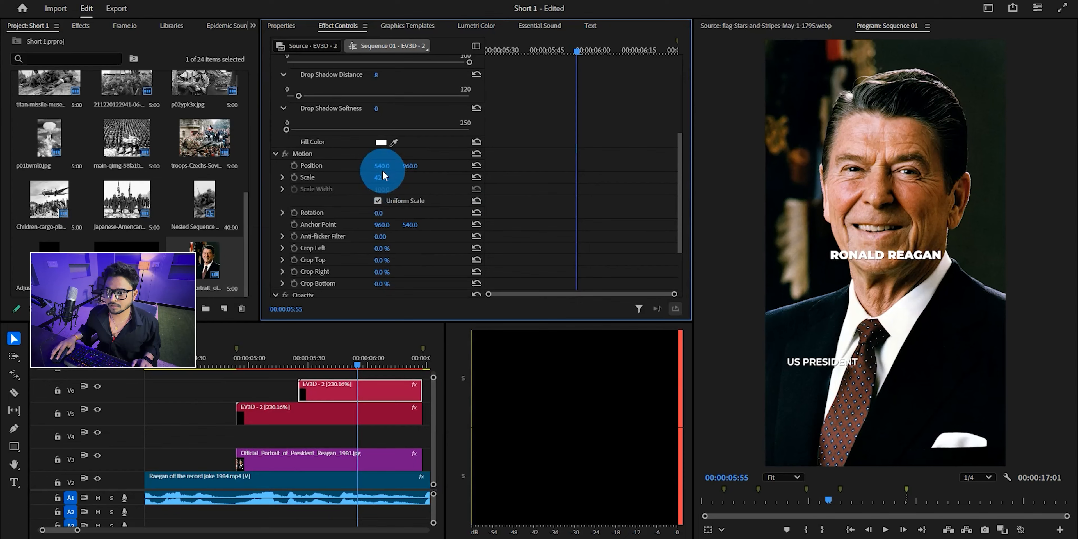
left_click_drag(400, 177, 420, 190)
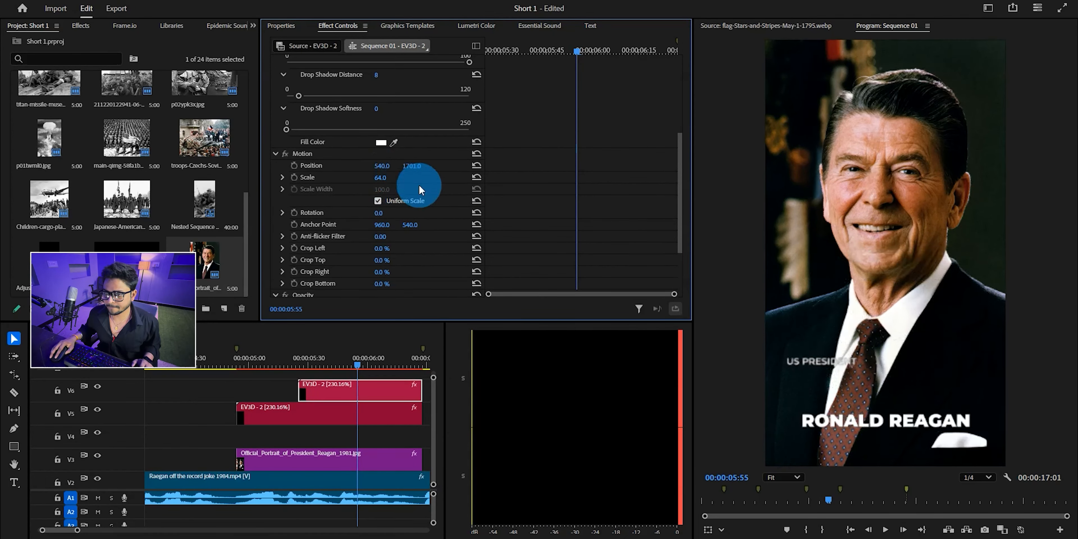
Step: Center the US PRESIDENT text directly above RONALD REAGAN at Position 540, 1634, and save the project
left_click(329, 420)
scroll(417, 175, "down", 5)
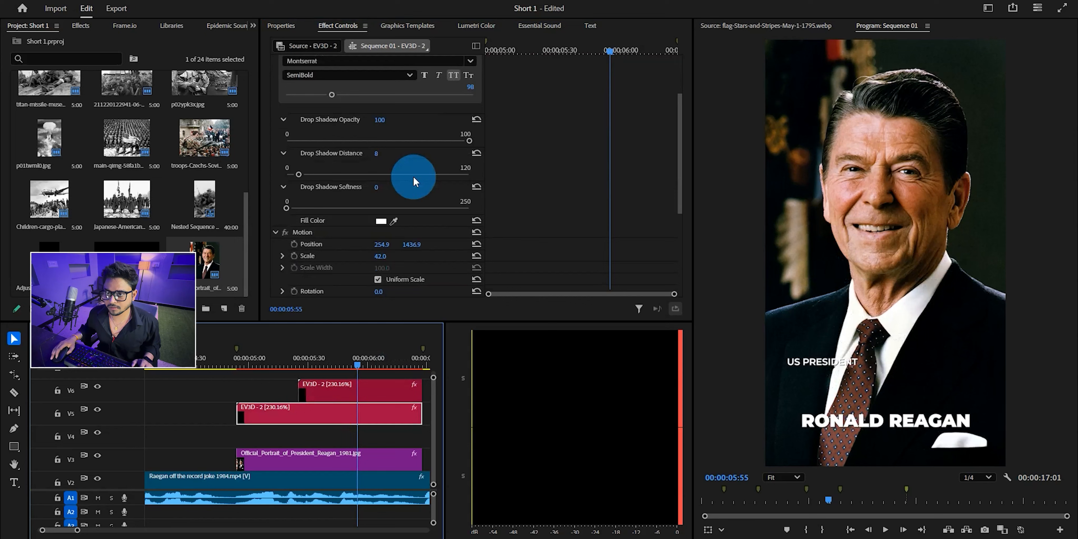
left_click(477, 187)
left_click_drag(409, 189, 543, 188)
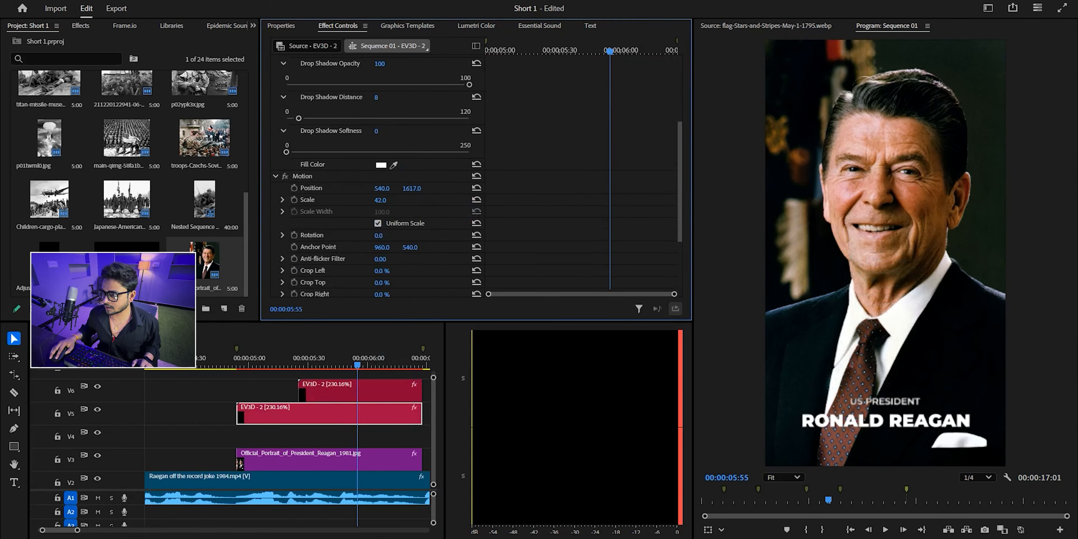
key("ctrl+s")
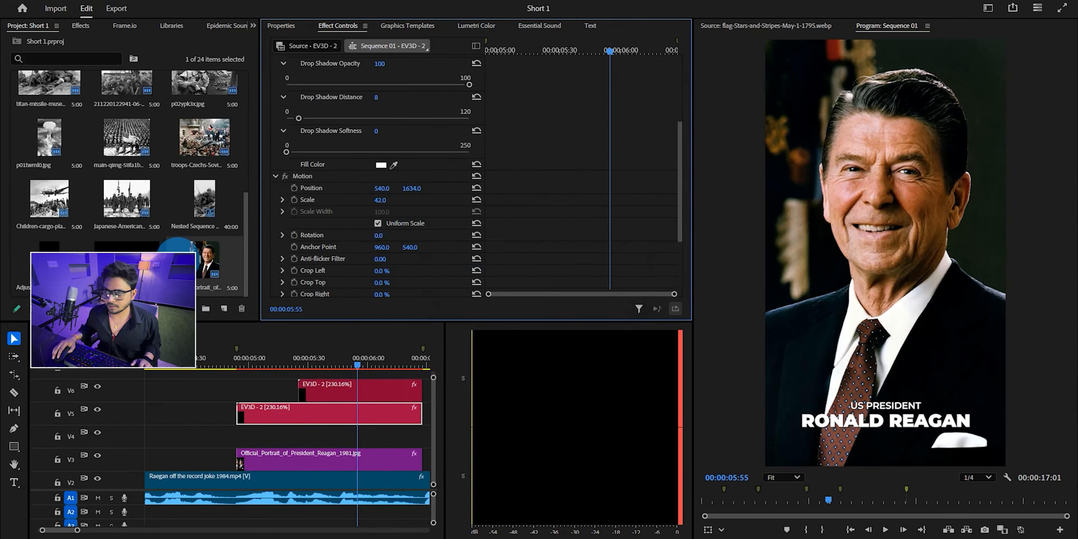
Step: Place the FSBVGFBFGBGBFGB.png gradient on track V4 above the portrait and remove the part extending past the portrait's end
scroll(111, 243, "up", 5)
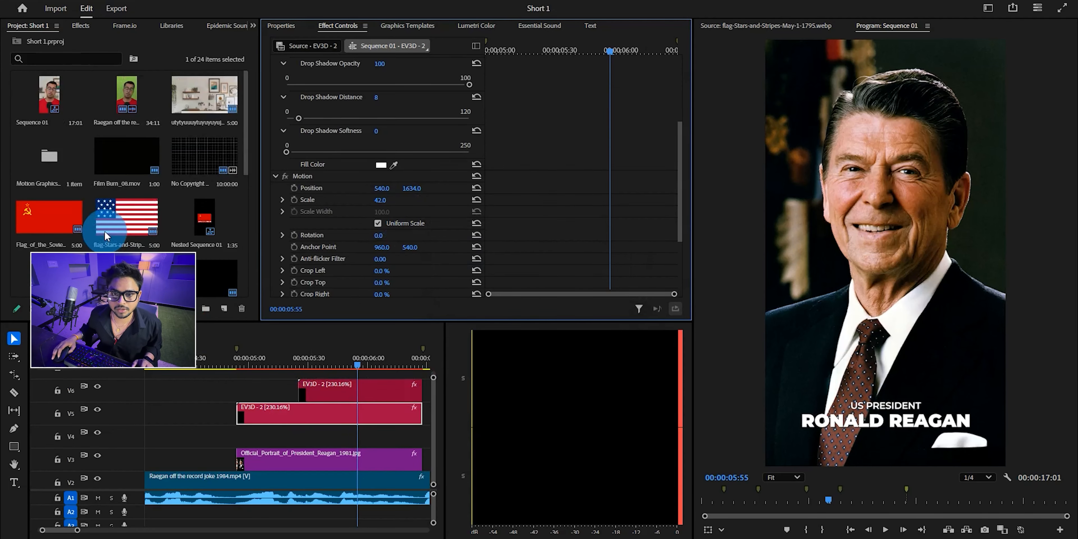
left_click_drag(134, 155, 307, 438)
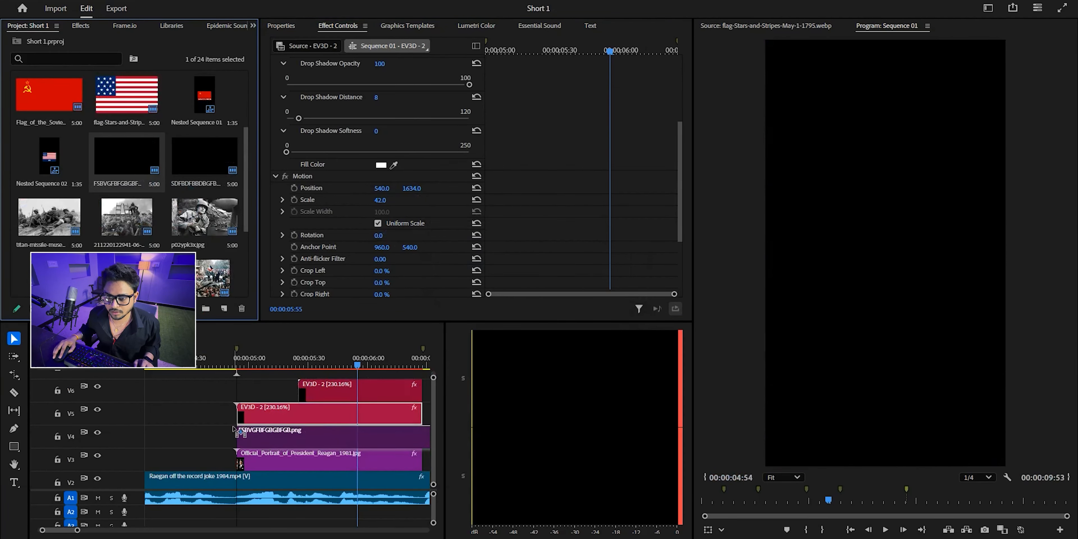
left_click_drag(233, 429, 237, 432)
scroll(293, 436, "down", 2)
left_click(370, 437)
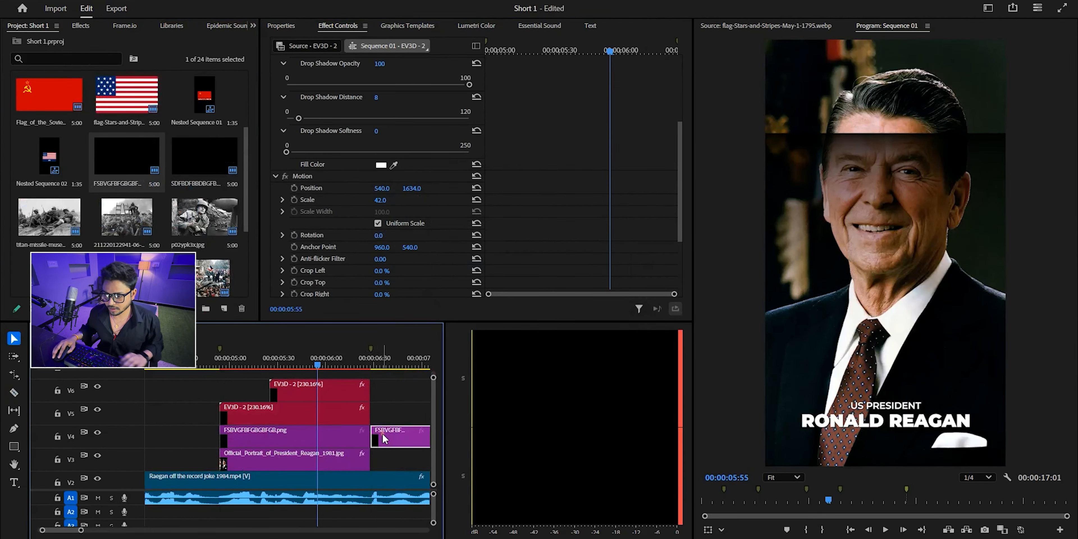
key("v")
left_click(385, 436)
key("Delete")
Step: Set the V4 gradient's Rotation to 180° and lower its Position to 540, 1406
left_click(315, 438)
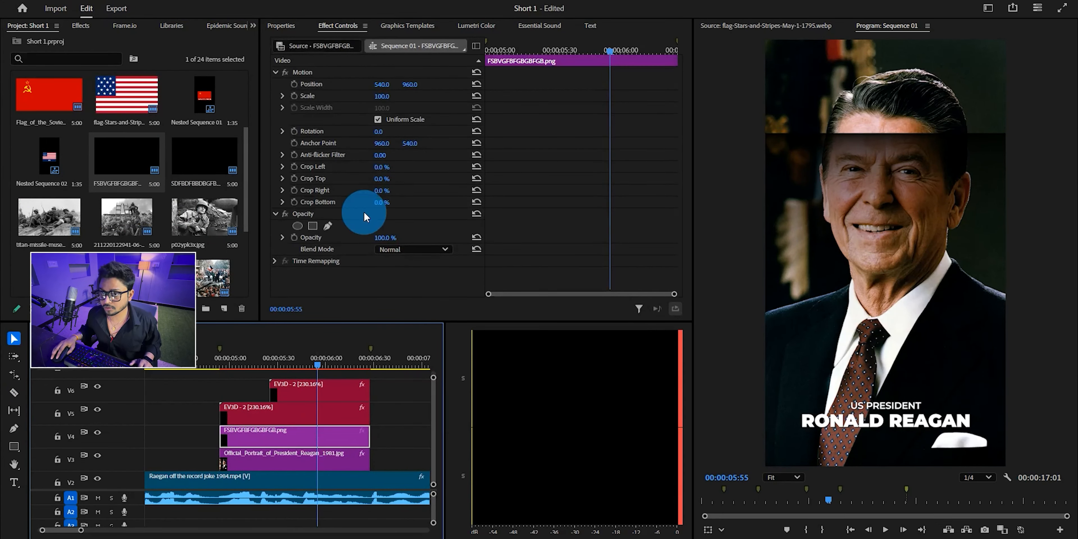
left_click(382, 131)
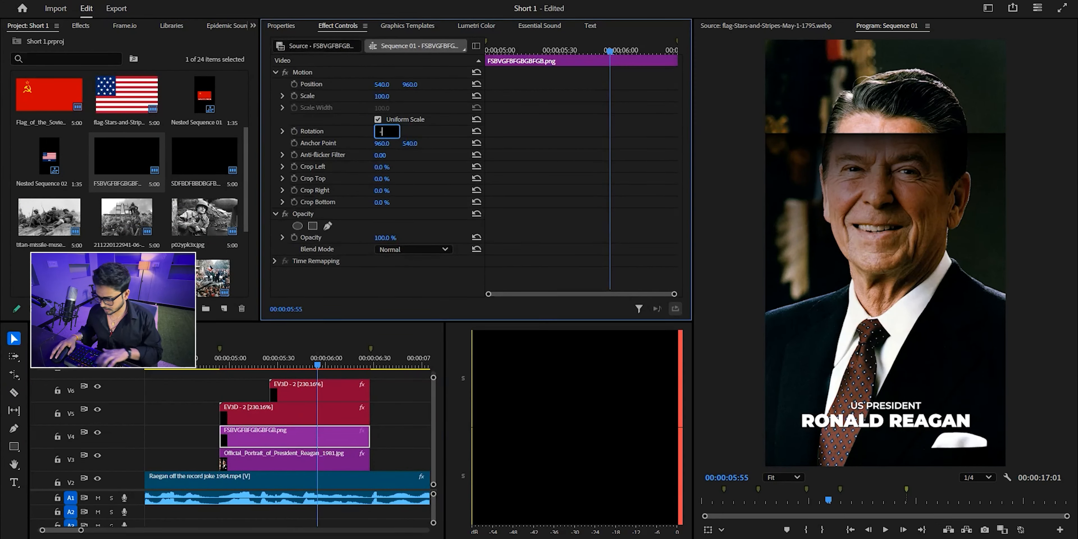
type("-90")
key("Return")
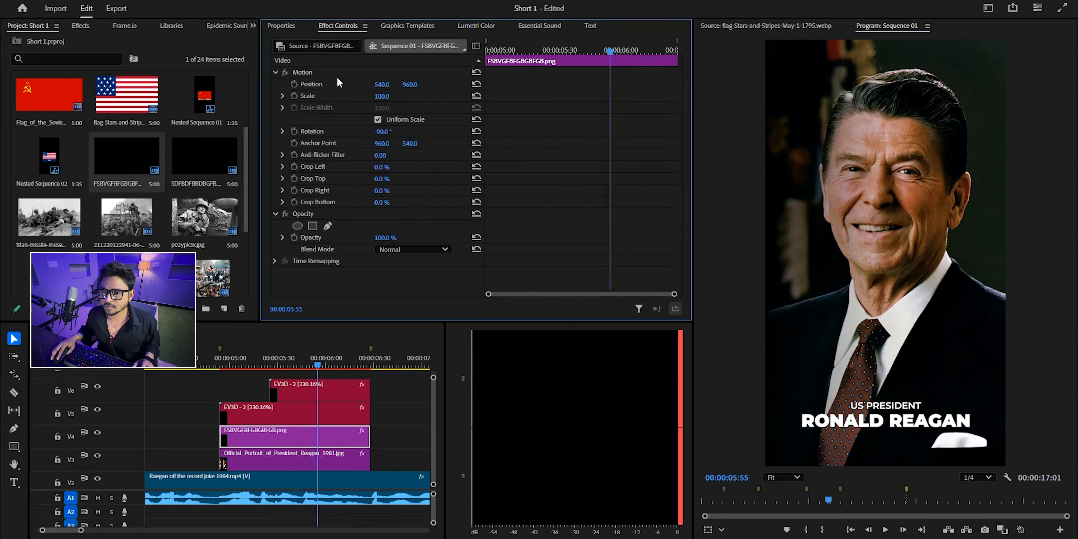
left_click(354, 74)
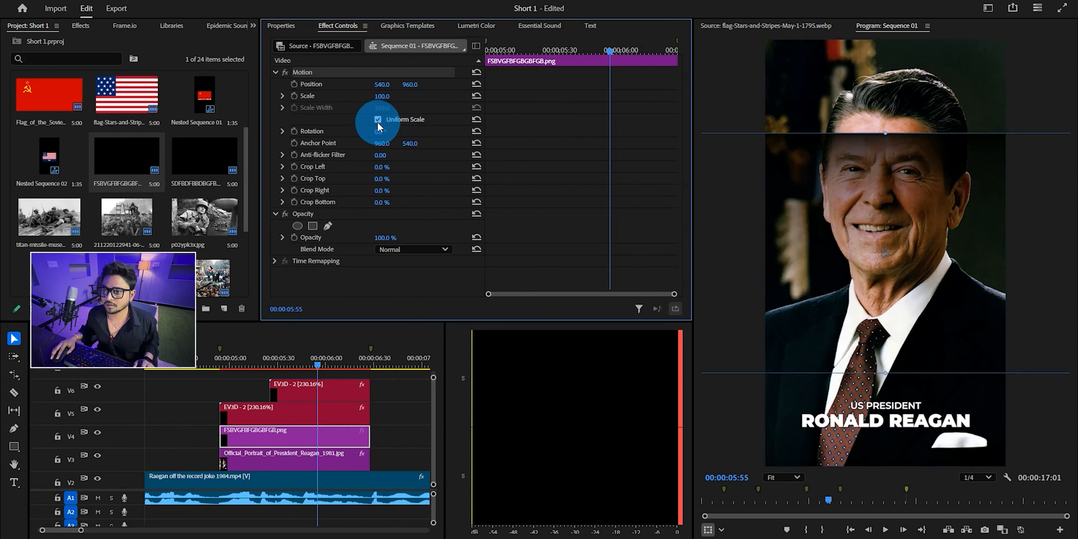
left_click_drag(380, 131, 423, 131)
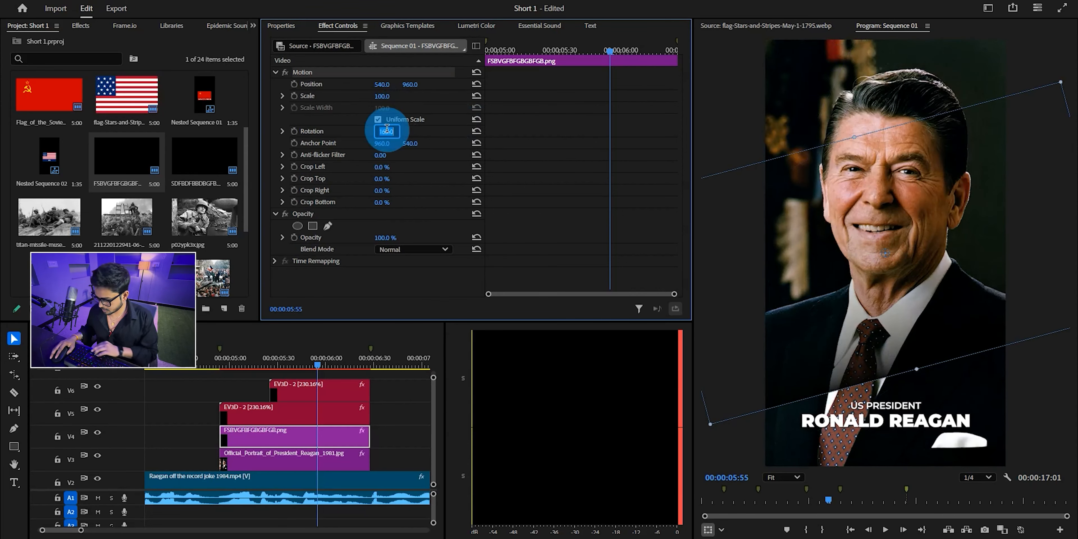
left_click(420, 125)
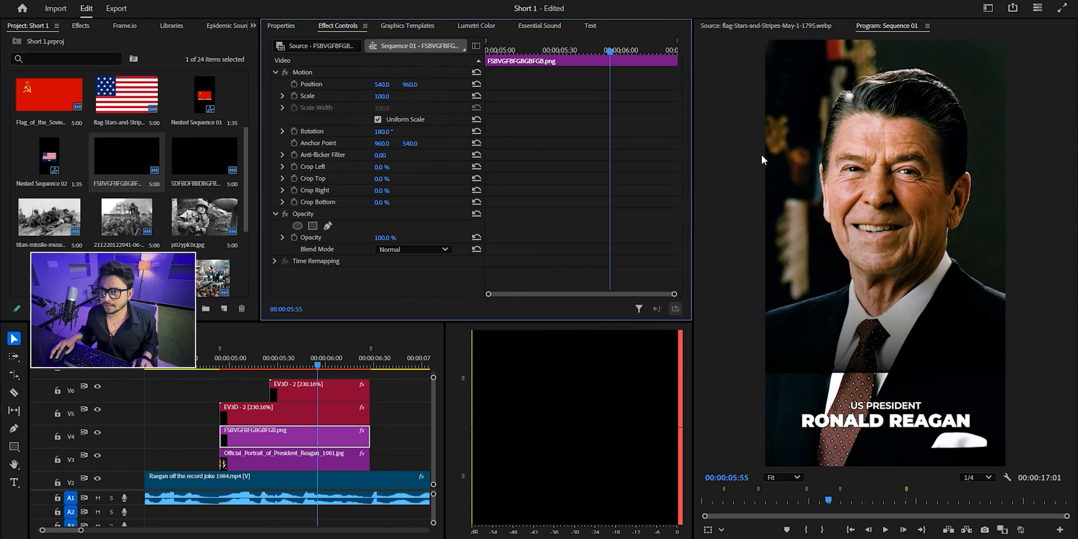
left_click(418, 72)
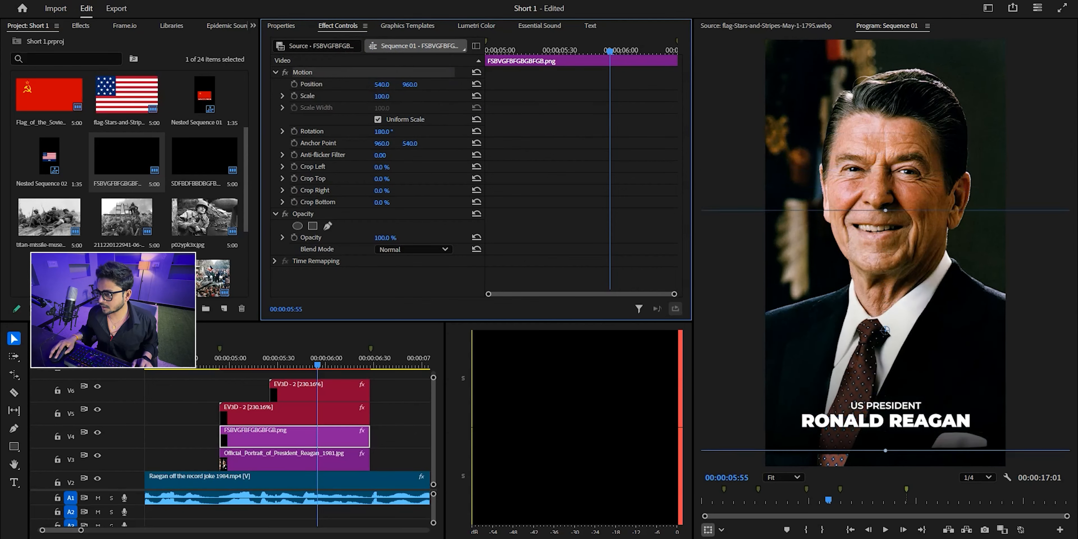
left_click_drag(409, 84, 435, 85)
Step: Move the text clips up to V6 and V7, duplicate the gradient from V4 onto V5, and save the project
left_click_drag(418, 400, 349, 429)
scroll(351, 429, "up", 1)
left_click_drag(412, 415, 345, 419)
left_click(408, 424)
left_click_drag(323, 466, 323, 448)
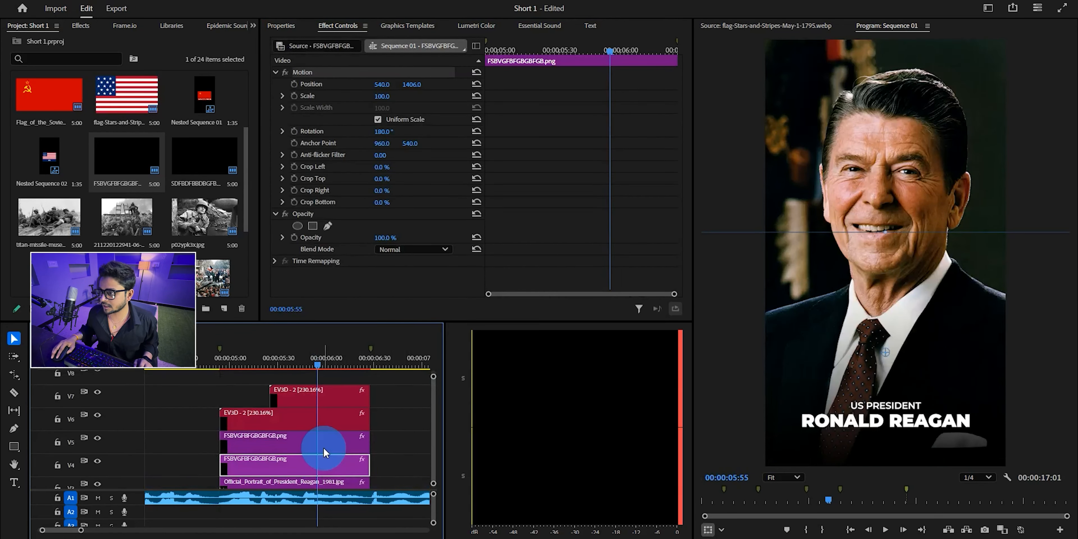
left_click(355, 437)
key("ctrl+s")
Step: Apply Cross Dissolve to both gradient clips on V4 and V5 and lengthen the dissolves at their starts
left_click_drag(183, 464, 288, 447)
key("ctrl+d")
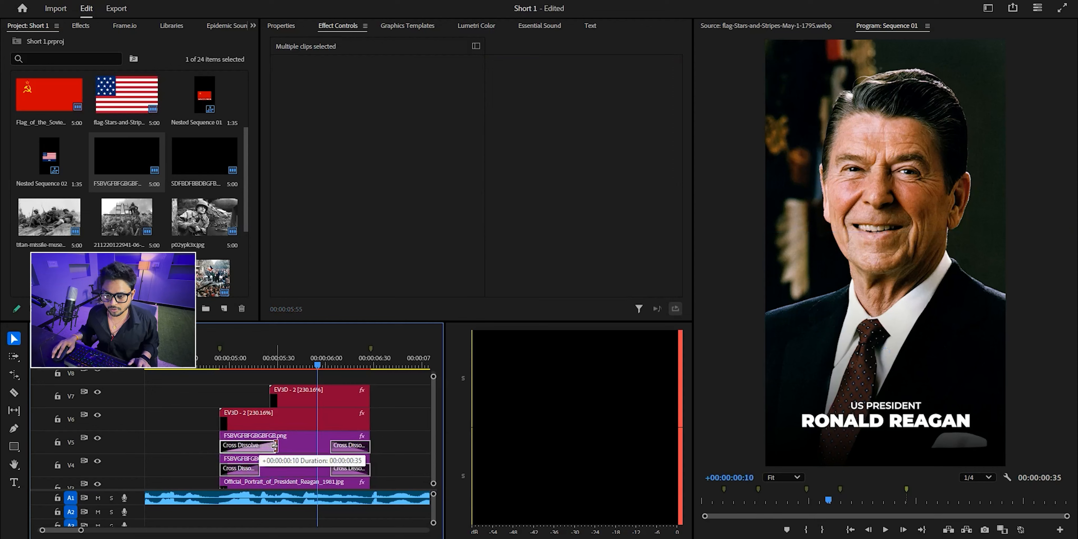
left_click(258, 475)
Step: Remove the Cross Dissolve transitions from the ends of both gradient clips and save the project
left_click(338, 449)
key("Delete")
left_click(350, 465)
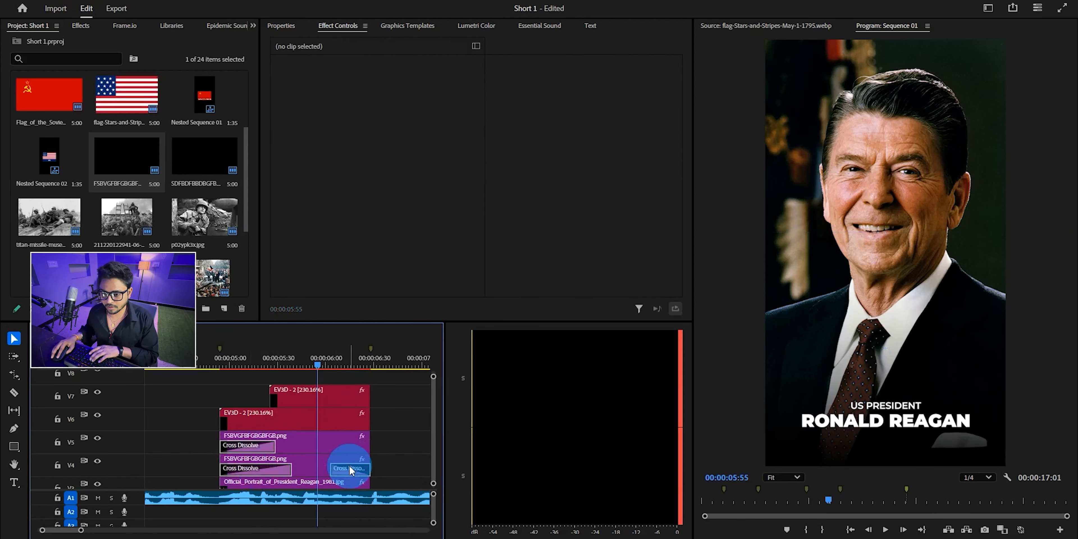
key("Delete")
key("ctrl+s")
Step: Play back the portrait section to check the titles and gradient fades
left_click(182, 374)
key("space")
scroll(228, 392, "down", 2)
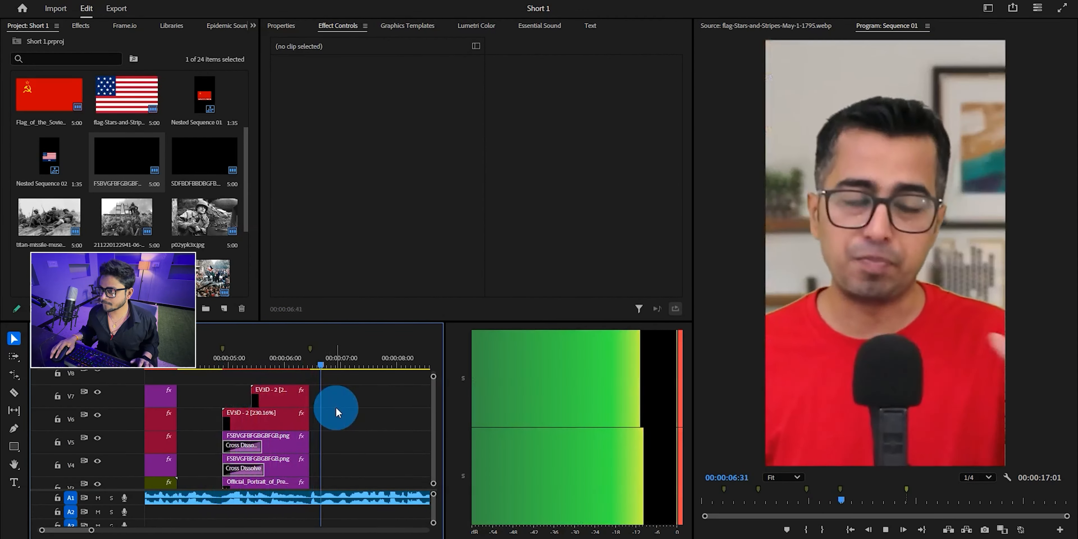
Step: Copy the Film Burn_08.mov clip from V10 onto V8 over the portrait section's end, shifting it slightly earlier
key("grave")
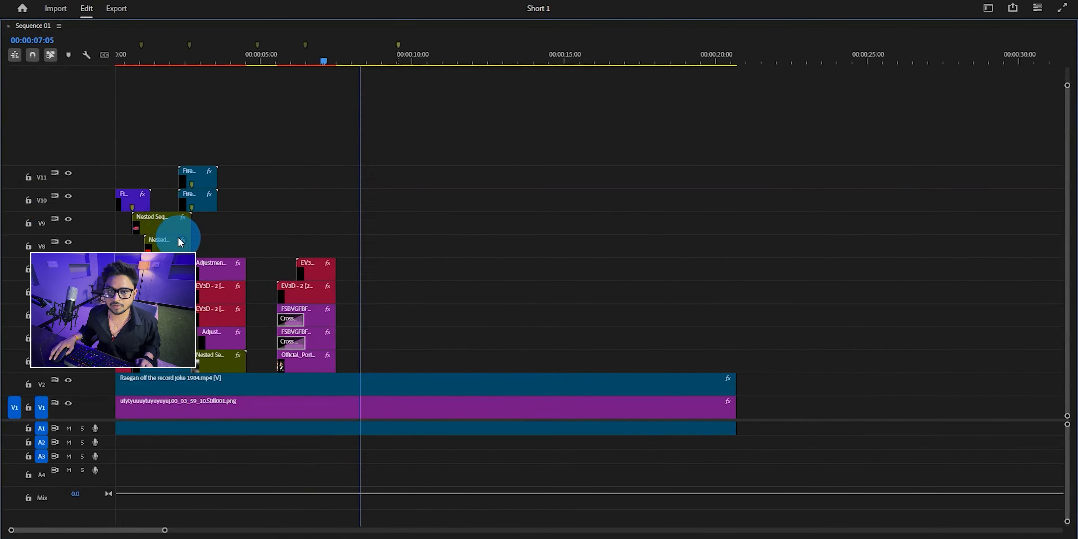
scroll(204, 200, "up", 3)
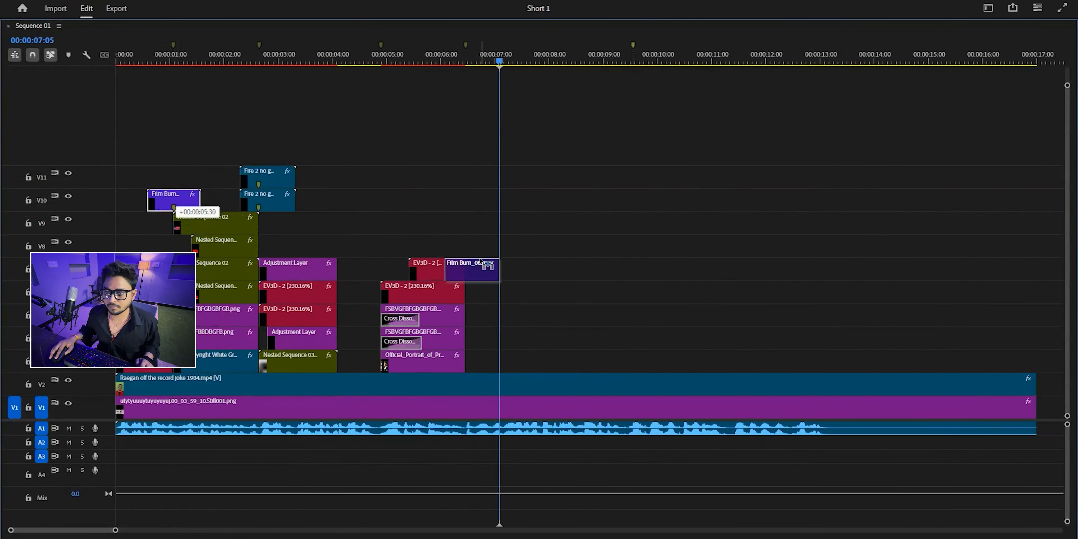
key("ctrl+s")
scroll(472, 257, "up", 4)
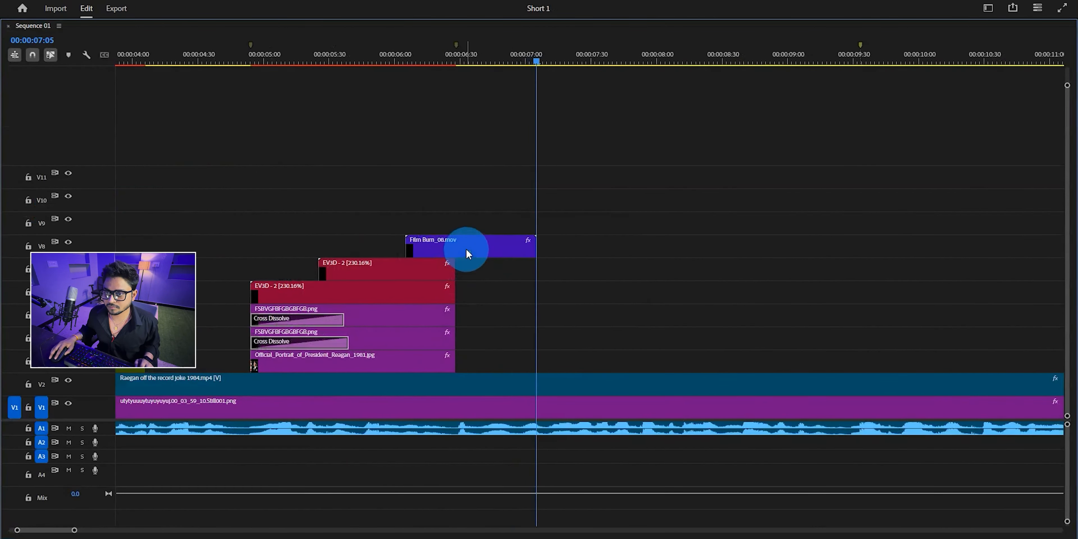
left_click_drag(472, 256, 460, 254)
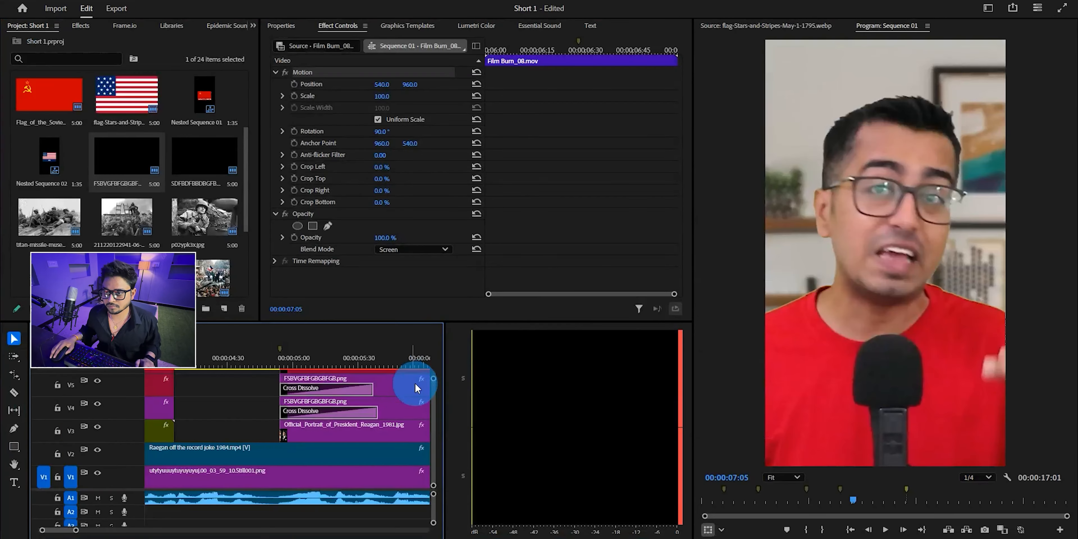
Step: Play through the portrait section and its film burn transition, and save the project
left_click(283, 394)
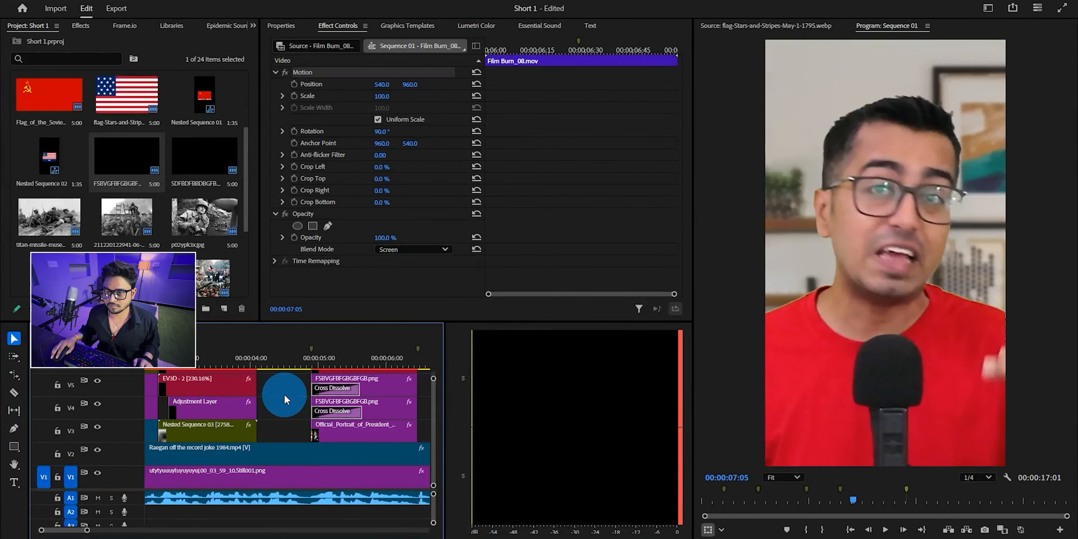
left_click(326, 412)
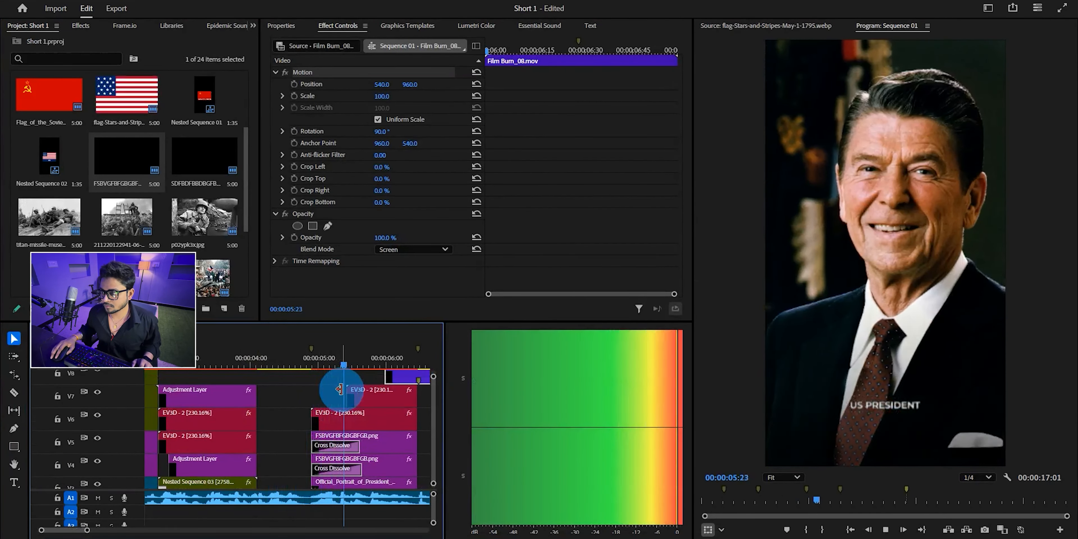
scroll(373, 409, "down", 2)
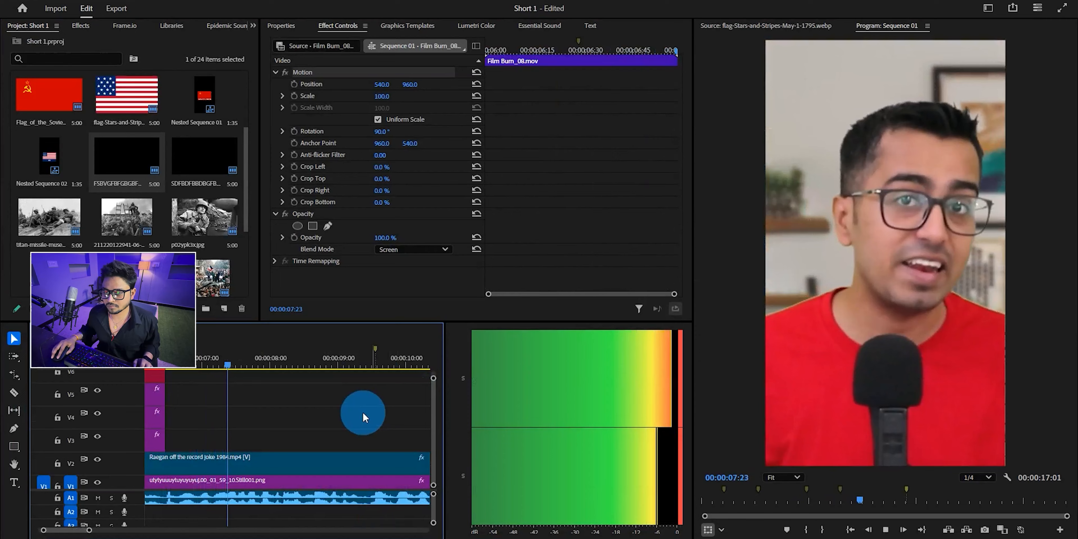
left_click(363, 412)
key("ctrl+s")
Step: Import the Reagan speech photo and its layered cutouts, and view the full photo in the Source Monitor at Fit zoom
left_click(180, 181)
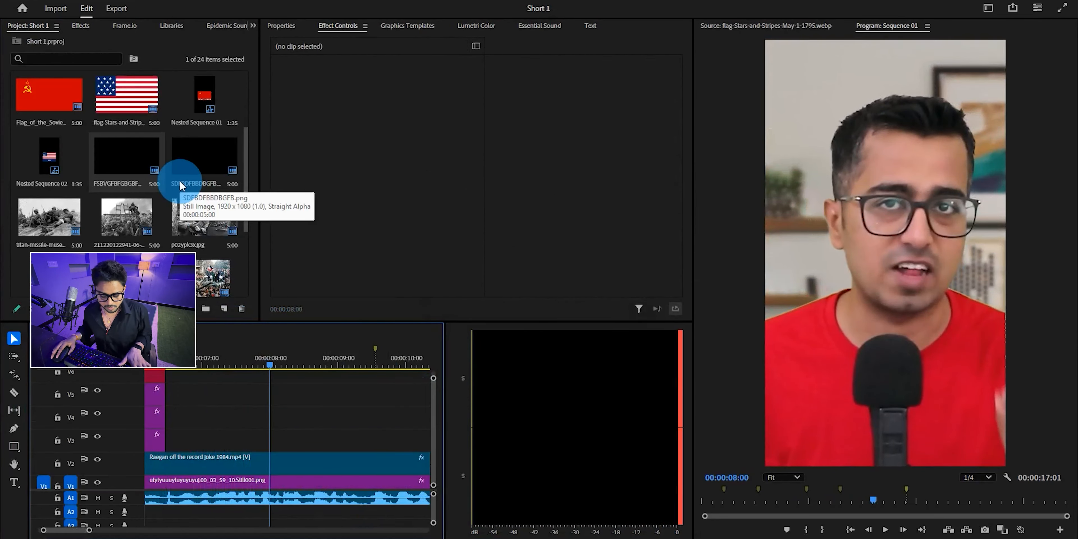
key("ctrl+i")
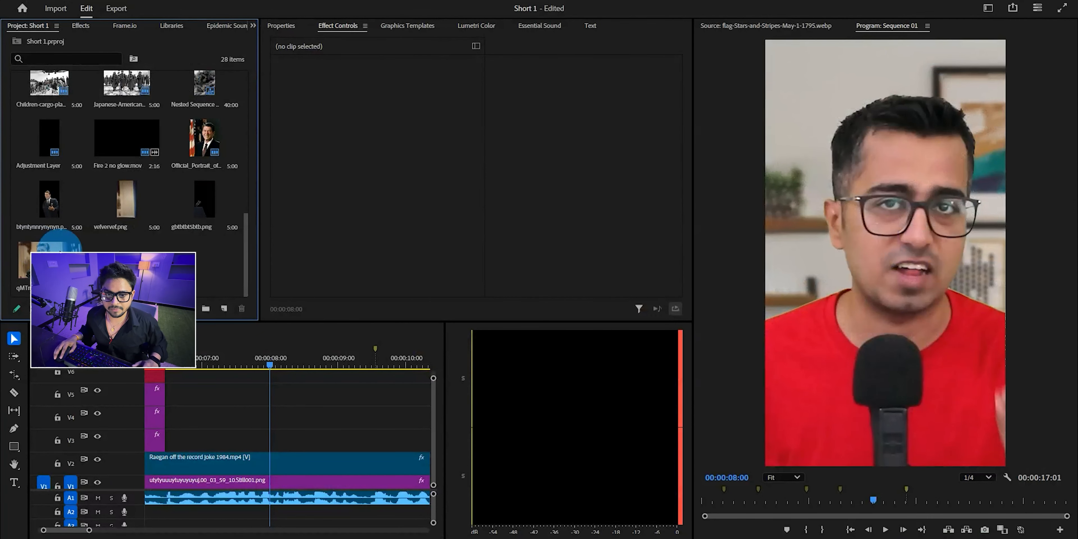
double_click(60, 243)
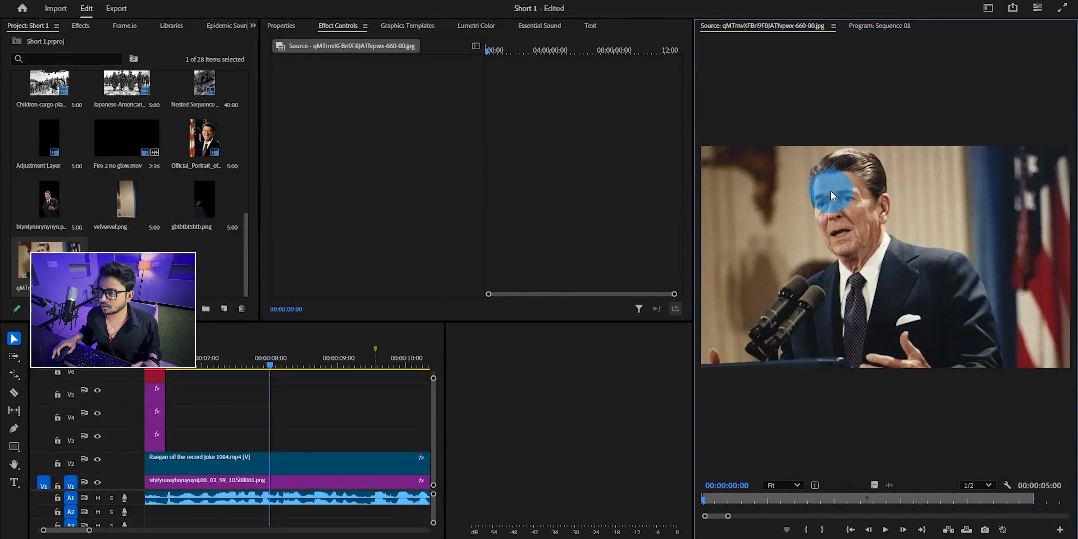
scroll(895, 222, "up", 6)
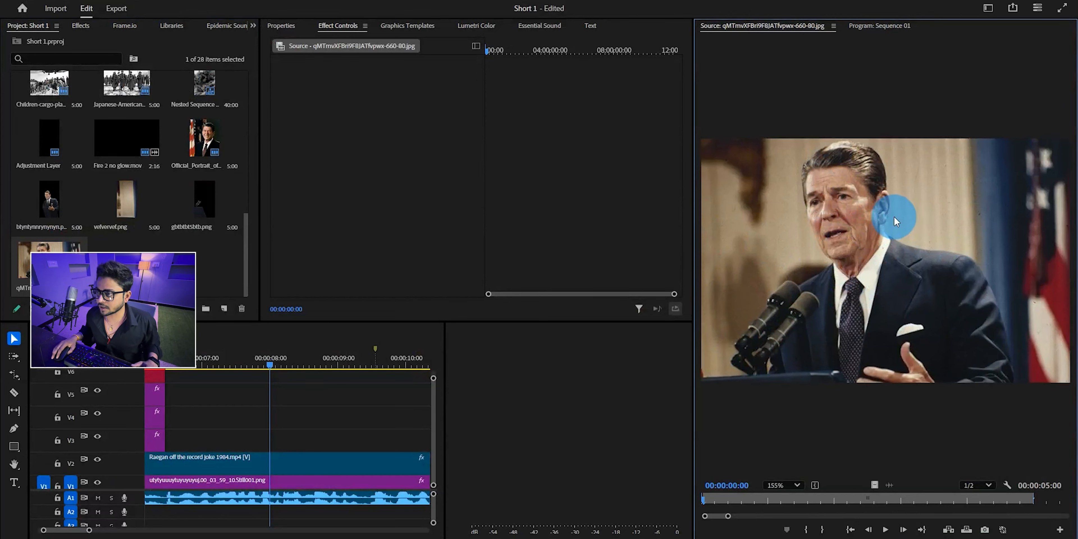
scroll(837, 246, "down", 5)
left_click(779, 486)
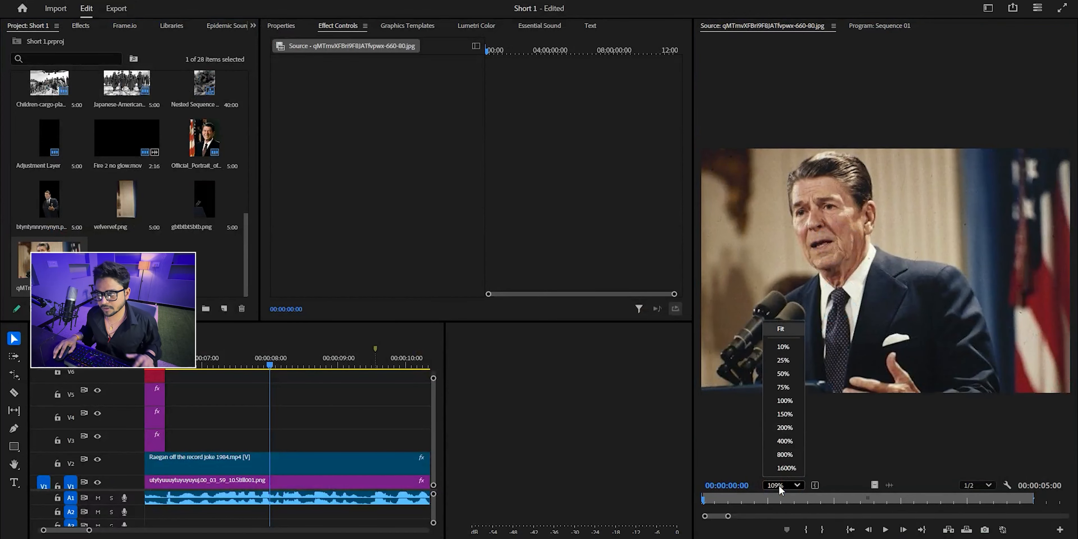
left_click(796, 328)
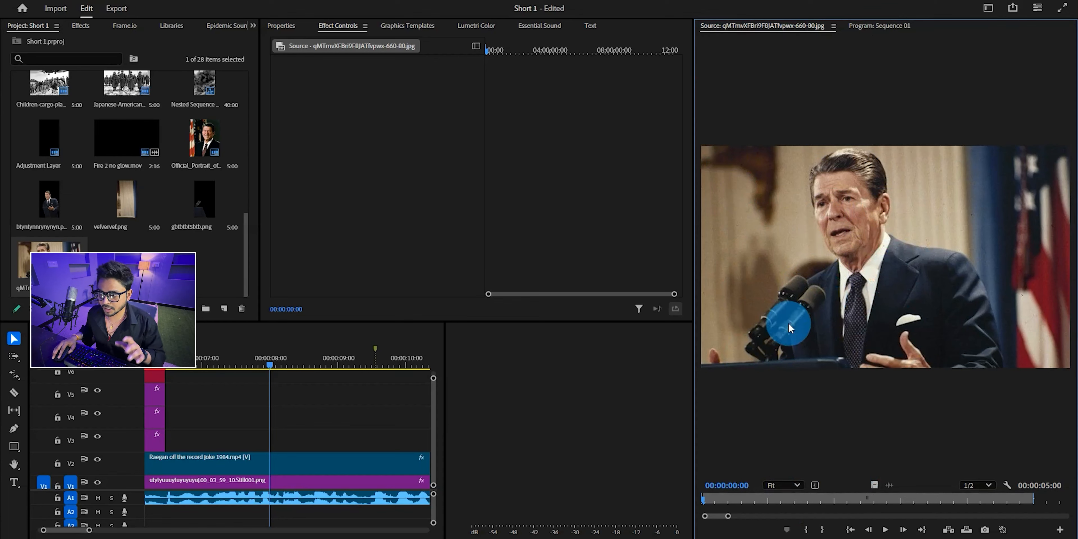
Step: Place the vefvervef.png curtain background on V3 directly after the portrait clip
left_click_drag(136, 204, 171, 448)
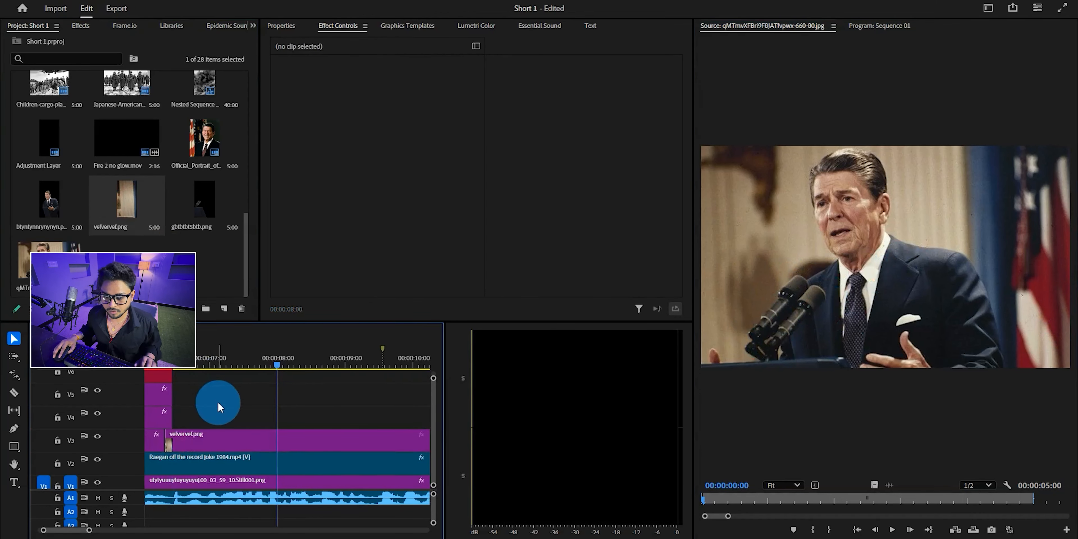
key("ctrl+z")
left_click_drag(135, 228, 175, 444)
left_click(167, 361)
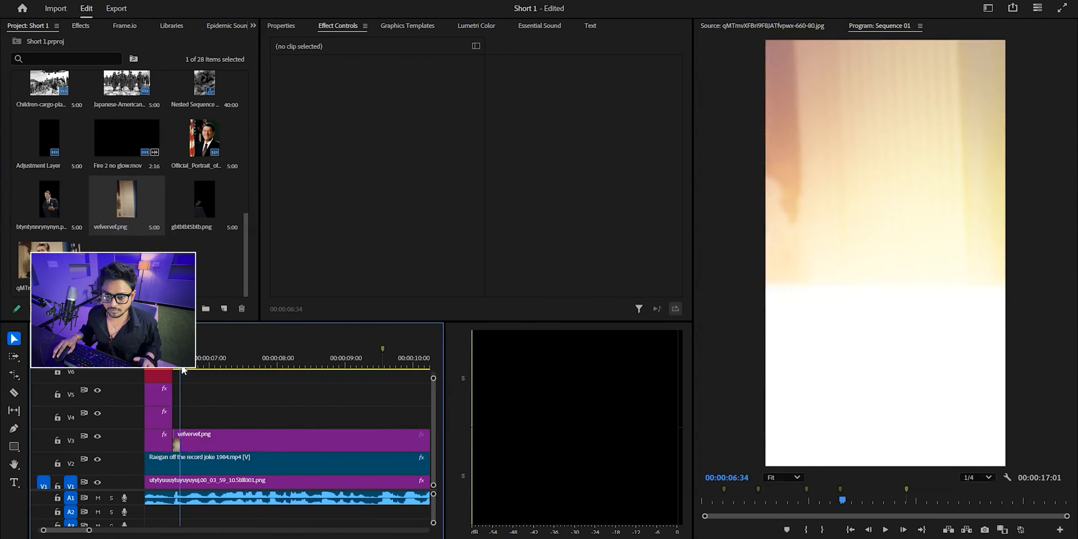
Step: Cut the curtain background clip at the next timeline marker, delete the remainder, and save the project
key("space")
scroll(250, 385, "down", 2)
key("c")
left_click(331, 437)
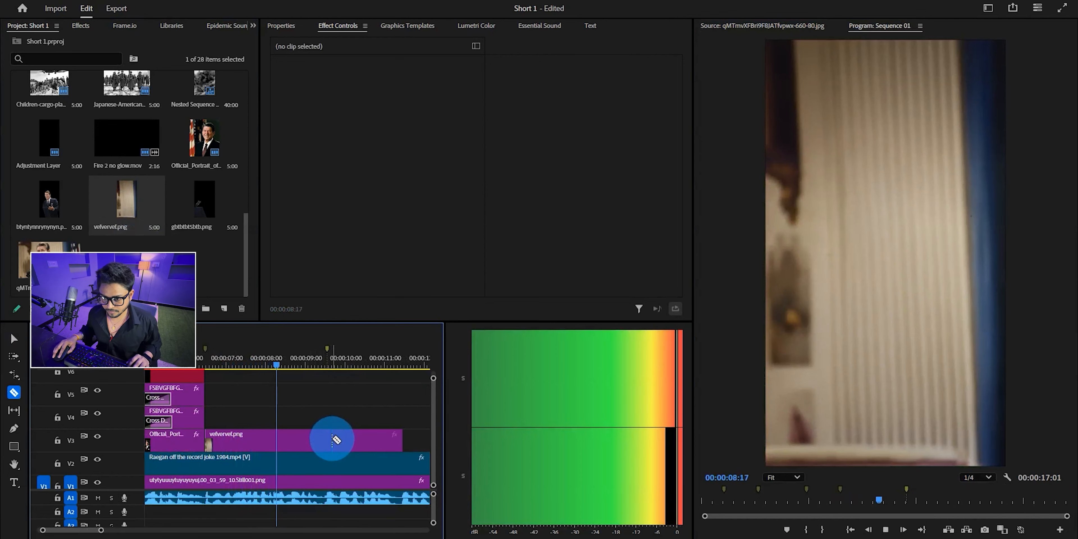
key("v")
left_click(354, 435)
key("Delete")
left_click(234, 368)
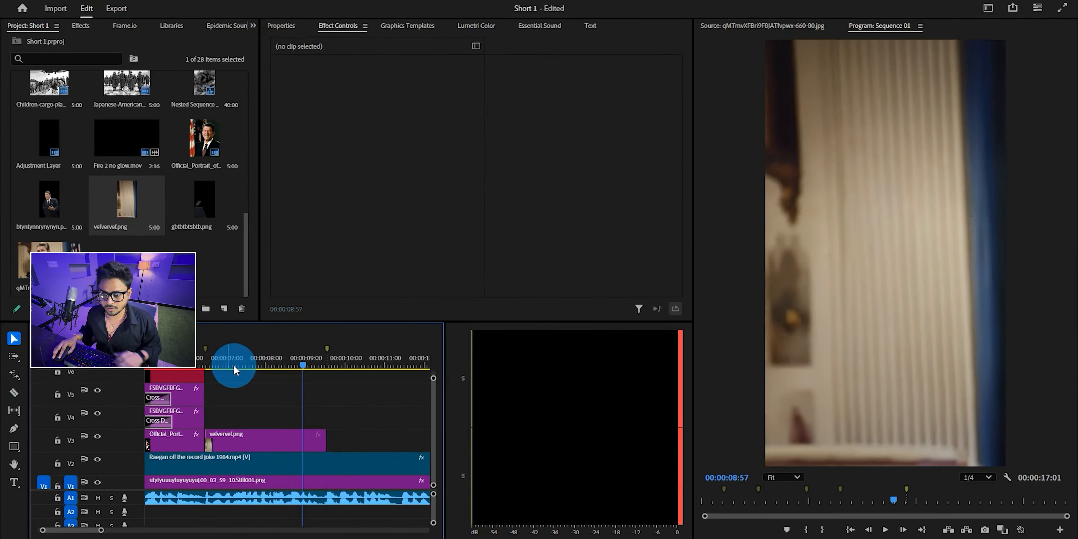
key("ctrl+s")
Step: Stack the Reagan cutout on V5 and the podium and microphones cutout on V6 above the curtain background
left_click(201, 278)
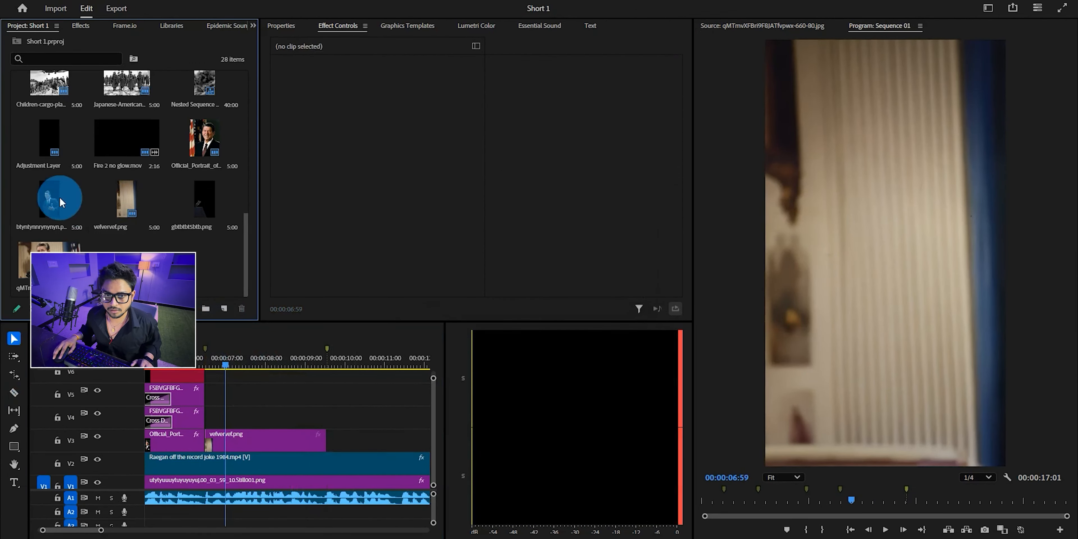
key("equal")
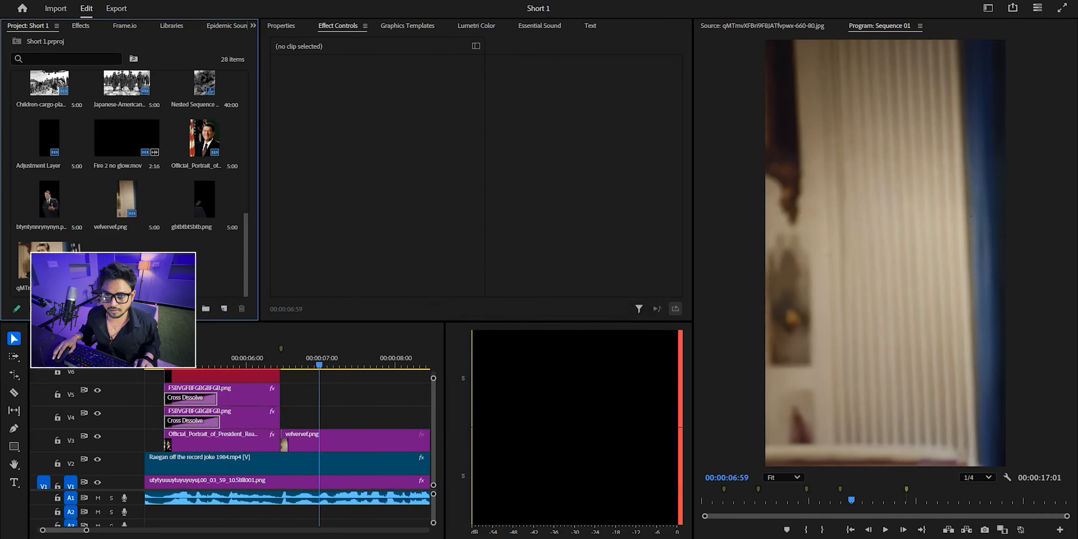
left_click_drag(200, 205, 292, 425)
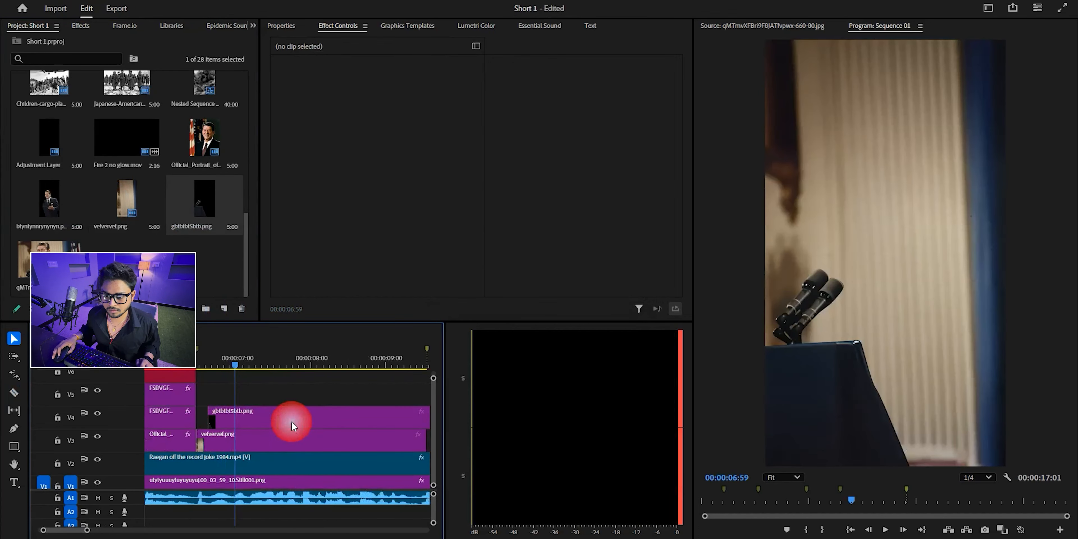
left_click_drag(58, 215, 231, 388)
scroll(255, 424, "up", 1)
left_click(232, 426)
Step: Cut the Reagan and podium cutout clips at the background's end, delete the excess parts, and save the project
key("space")
key("minus")
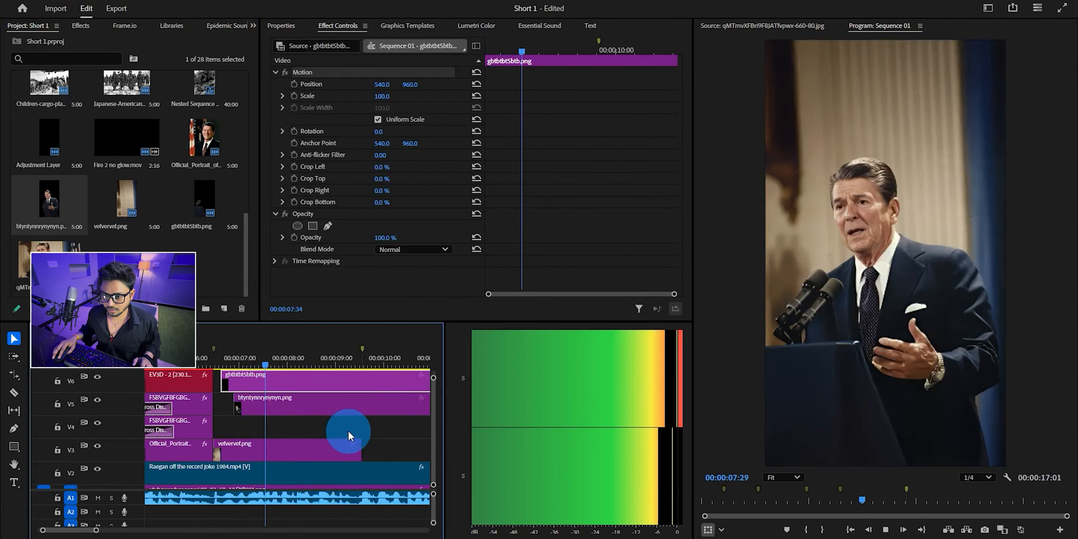
key("c")
key("space")
left_click(363, 408)
left_click(359, 374)
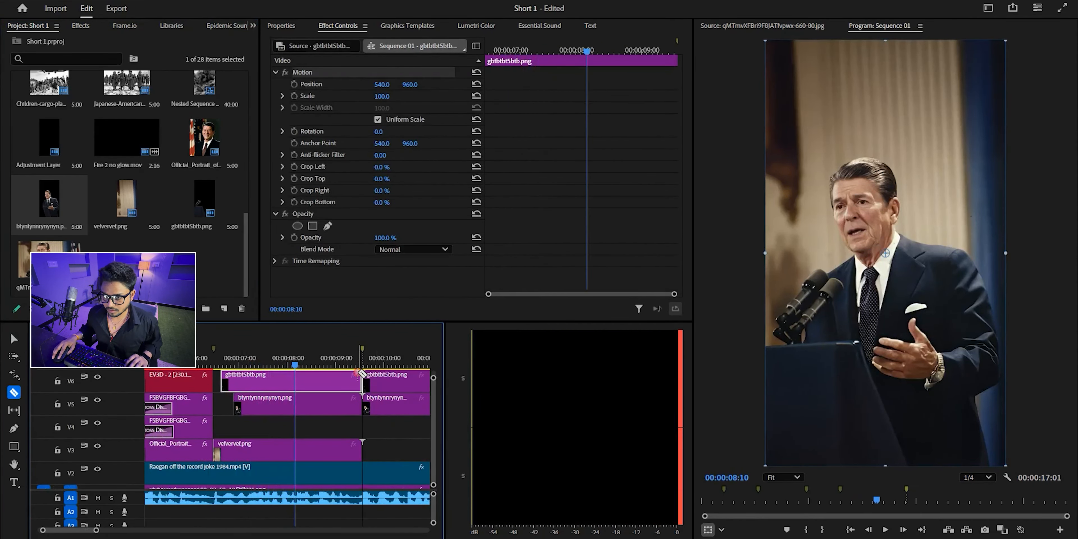
left_click(377, 400)
key("Delete")
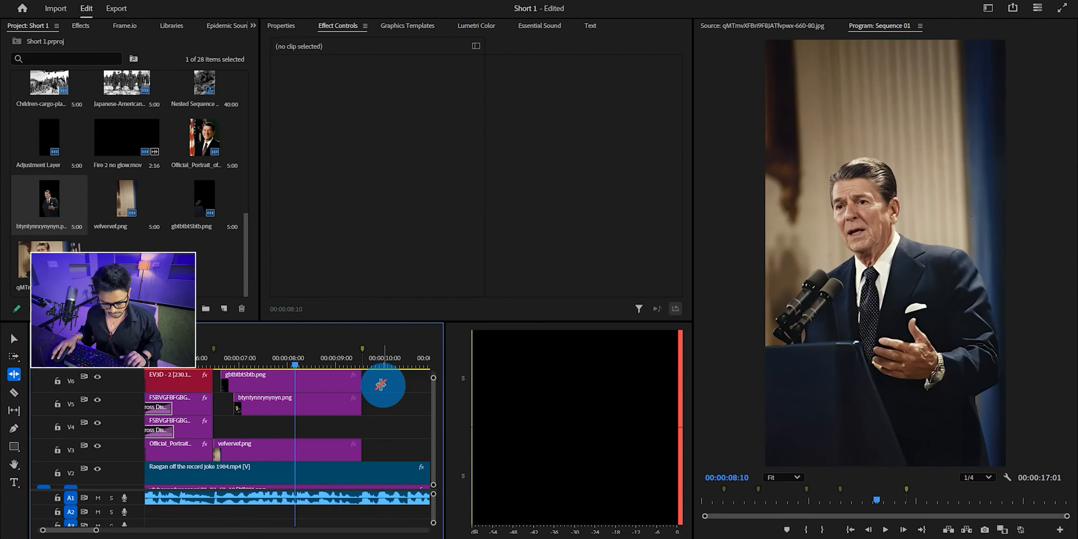
key("v")
key("ctrl+s")
Step: Find the Transform effect and apply it to the podium and microphones cutout clip on V6
left_click(272, 446)
scroll(233, 431, "up", 1)
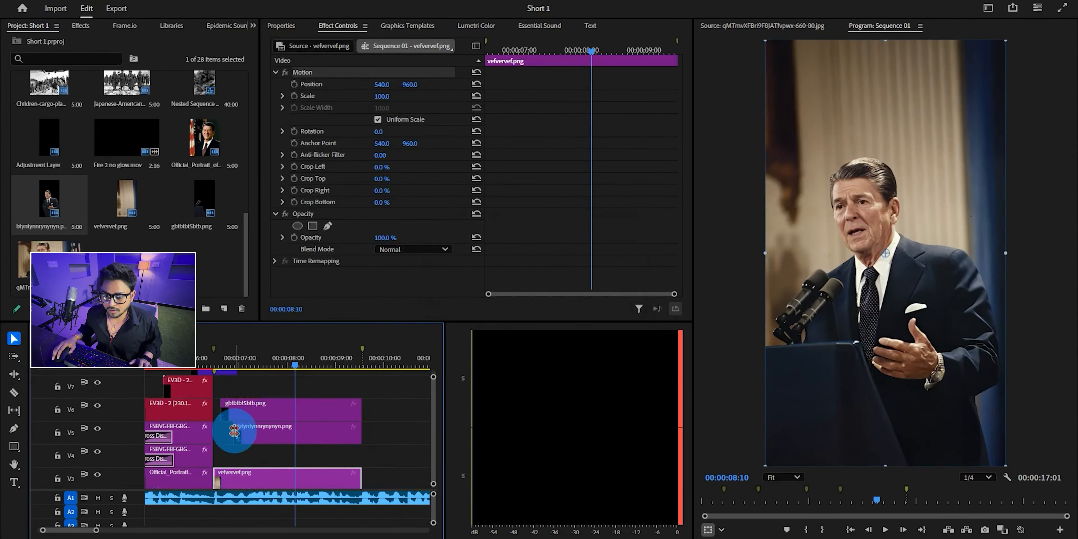
scroll(234, 430, "up", 1)
left_click(230, 365)
left_click(246, 427)
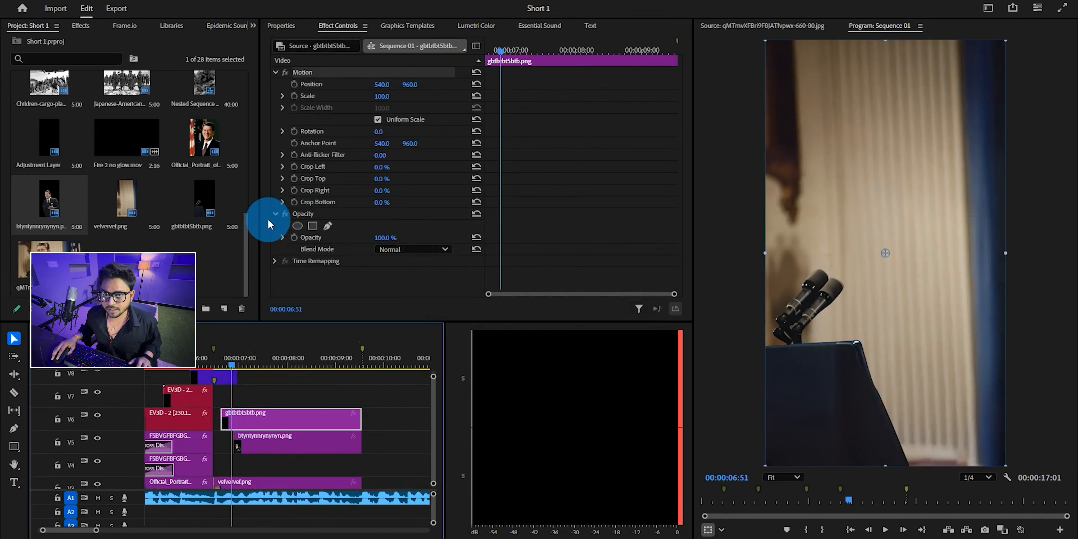
left_click(81, 26)
left_click(49, 44)
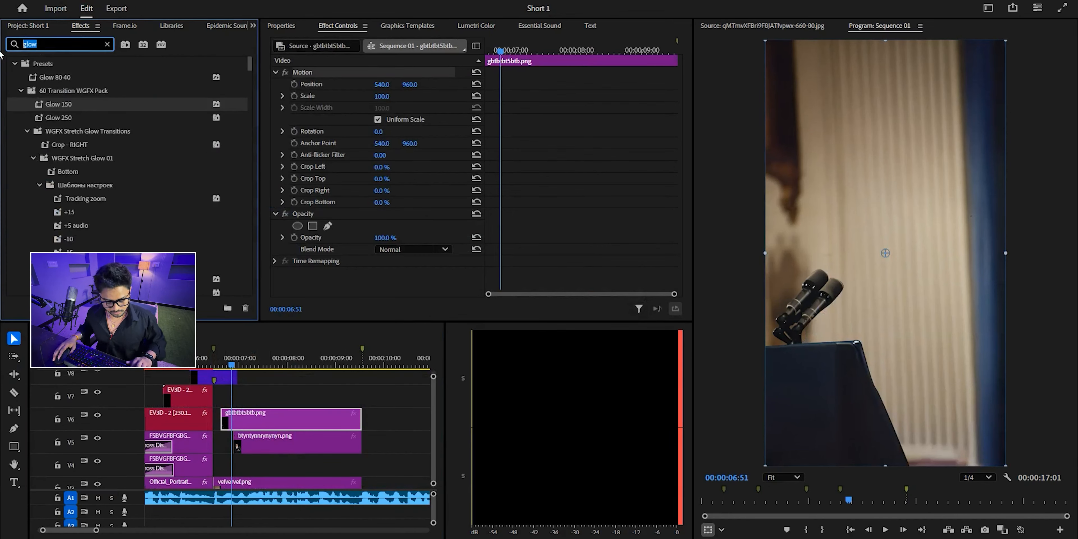
type("transf")
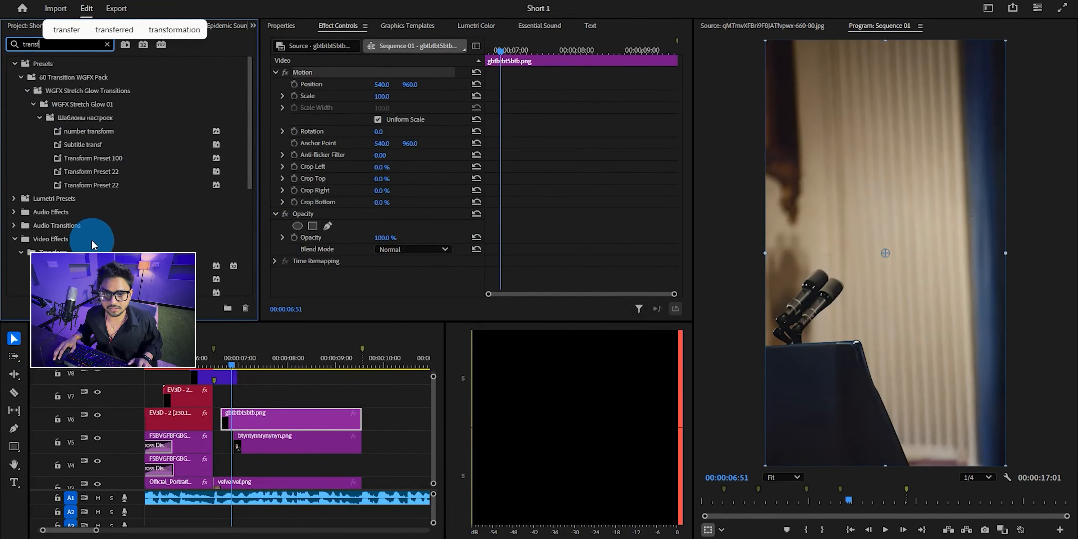
left_click_drag(67, 264, 238, 419)
Step: Trim the Reagan cutout clip on V5 to start slightly later, keeping the podium cutout's end aligned with the background
scroll(216, 419, "up", 5)
scroll(237, 419, "down", 4)
scroll(266, 420, "down", 2)
left_click_drag(363, 415, 369, 414)
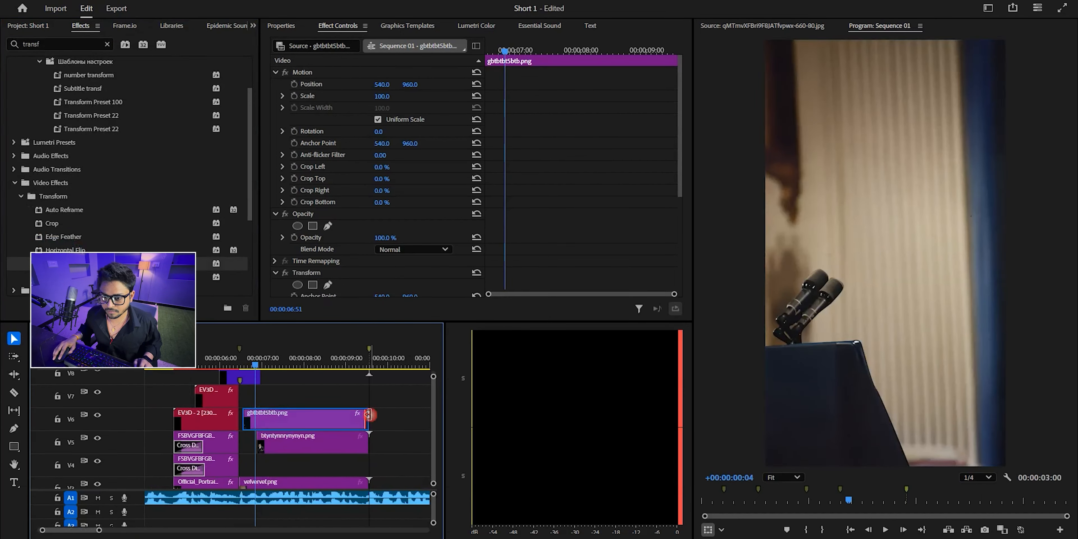
left_click_drag(265, 436, 256, 436)
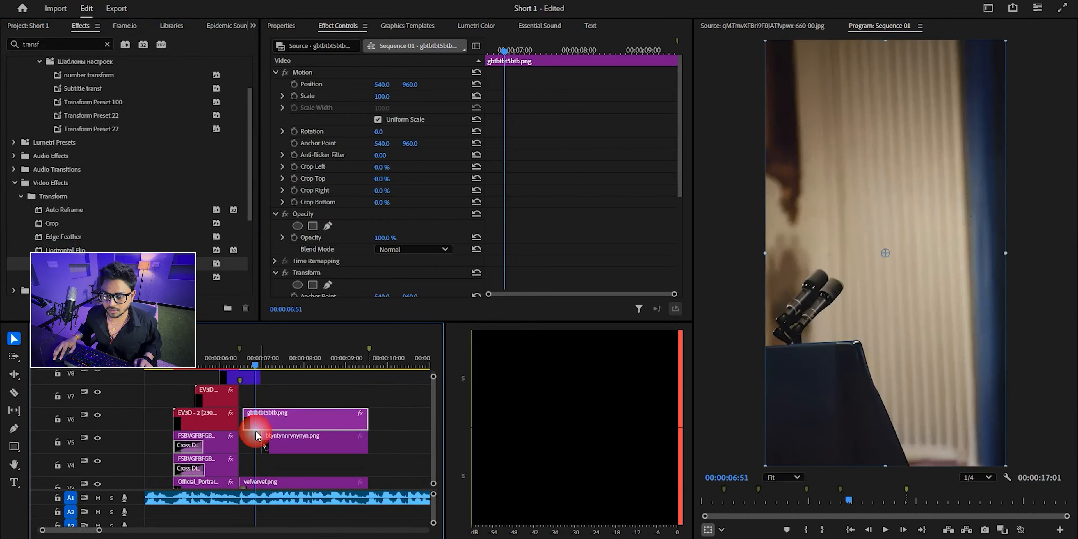
Step: Set the podium cutout's Transform shutter angle to 360 for motion blur
scroll(345, 209, "down", 5)
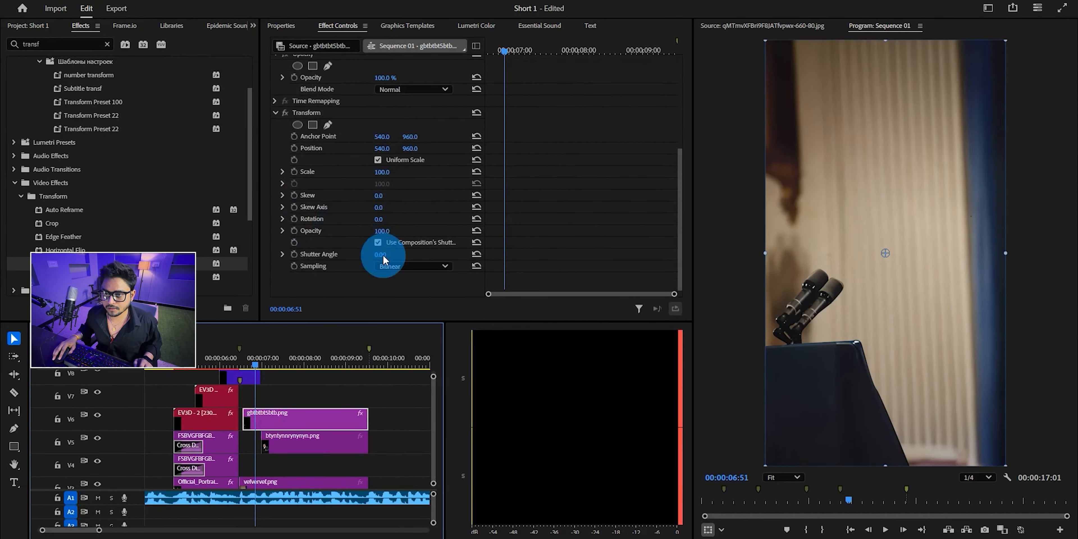
left_click(378, 256)
type("250")
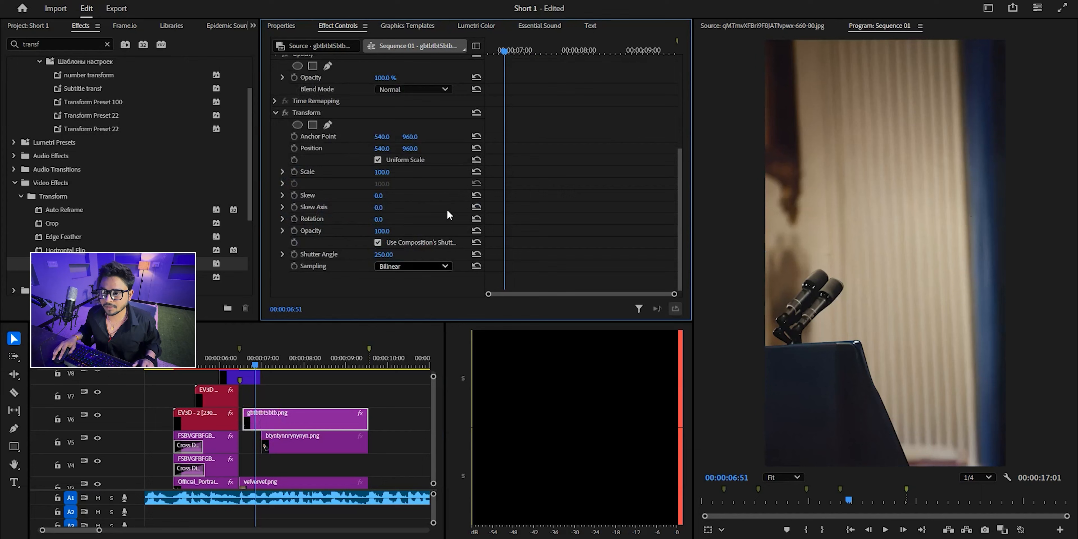
type("=")
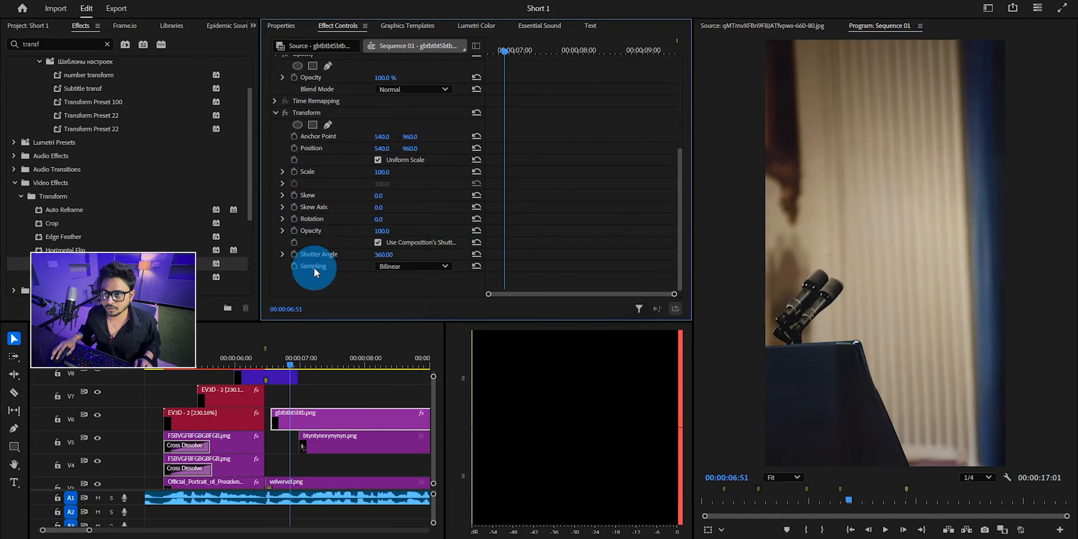
Step: Keyframe the podium's Transform Position to move horizontally from -130 at 00:00:06:41 to 540 at 00:00:07:06
left_click(294, 149)
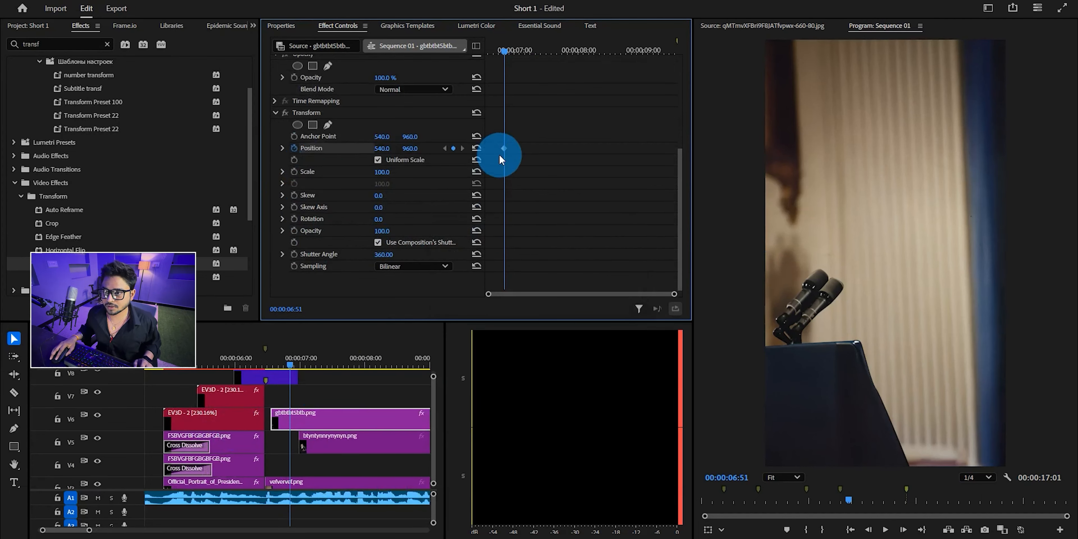
left_click(306, 358)
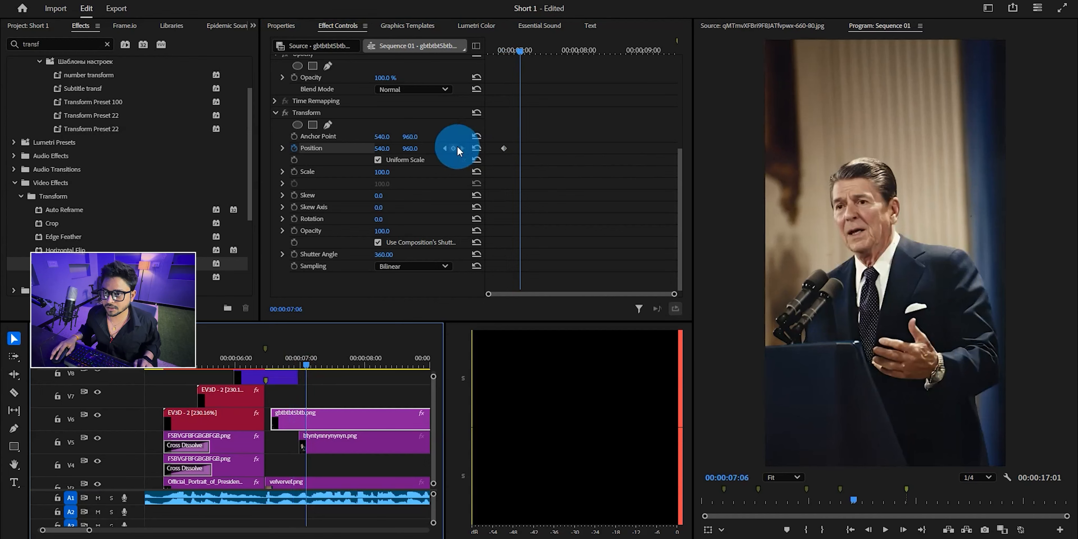
left_click_drag(503, 149, 516, 157)
left_click(494, 49)
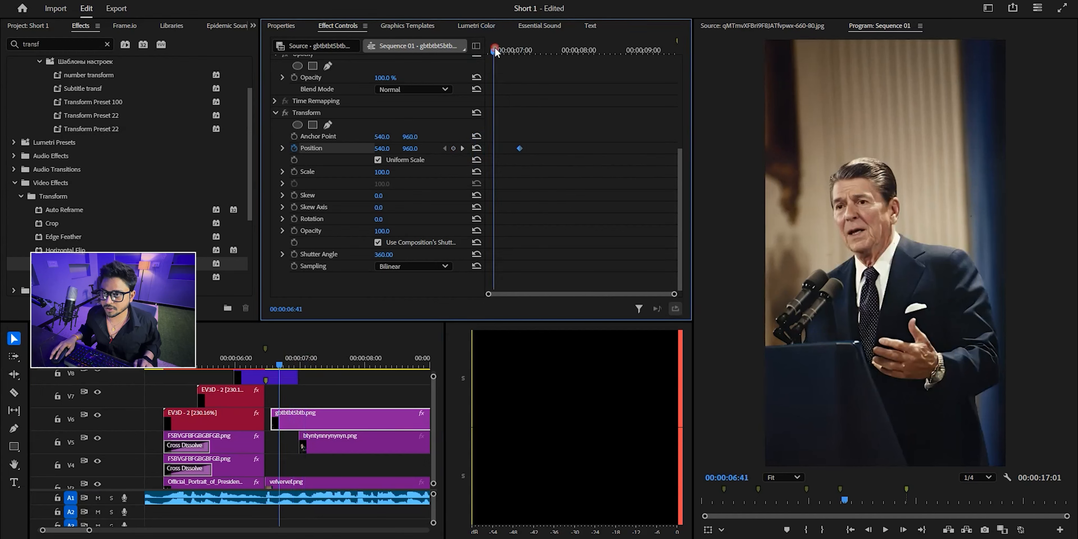
left_click(323, 113)
left_click_drag(382, 148, 212, 148)
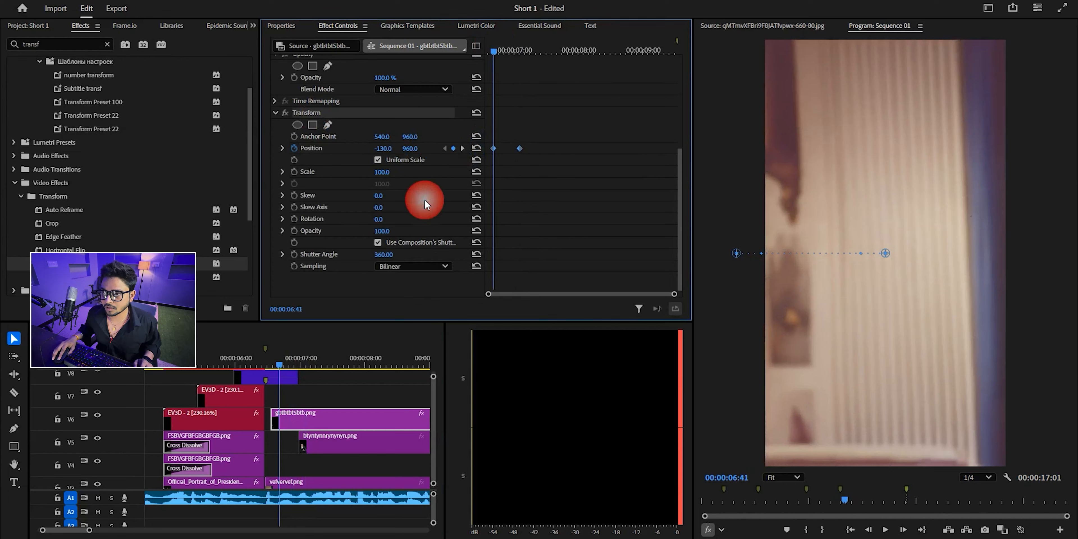
Step: Ease the podium's Position keyframes, shape the velocity curve for a fast start and slow finish, and play back the slide-in
right_click(520, 148)
left_click(674, 308)
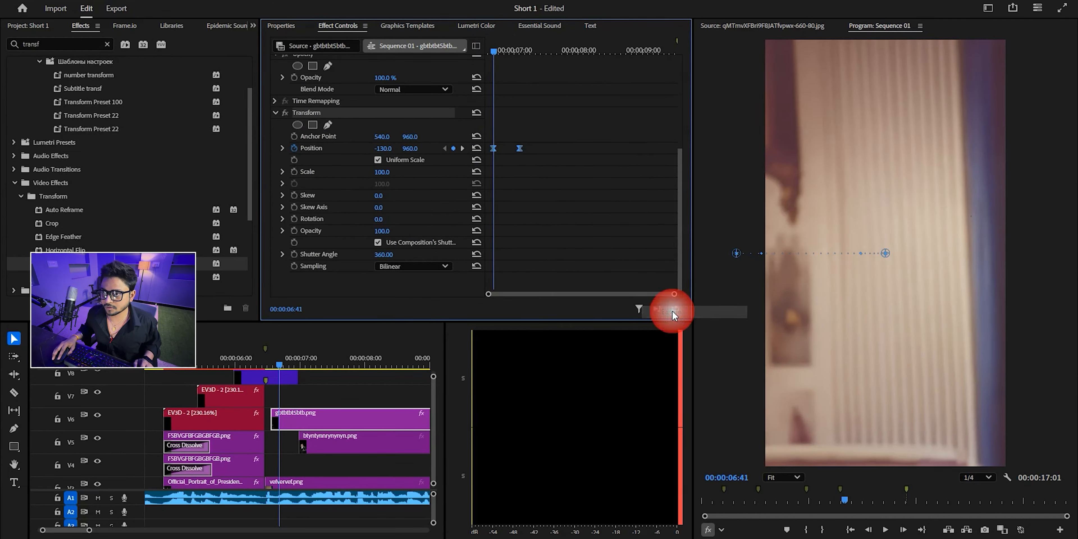
left_click(282, 149)
left_click(523, 151)
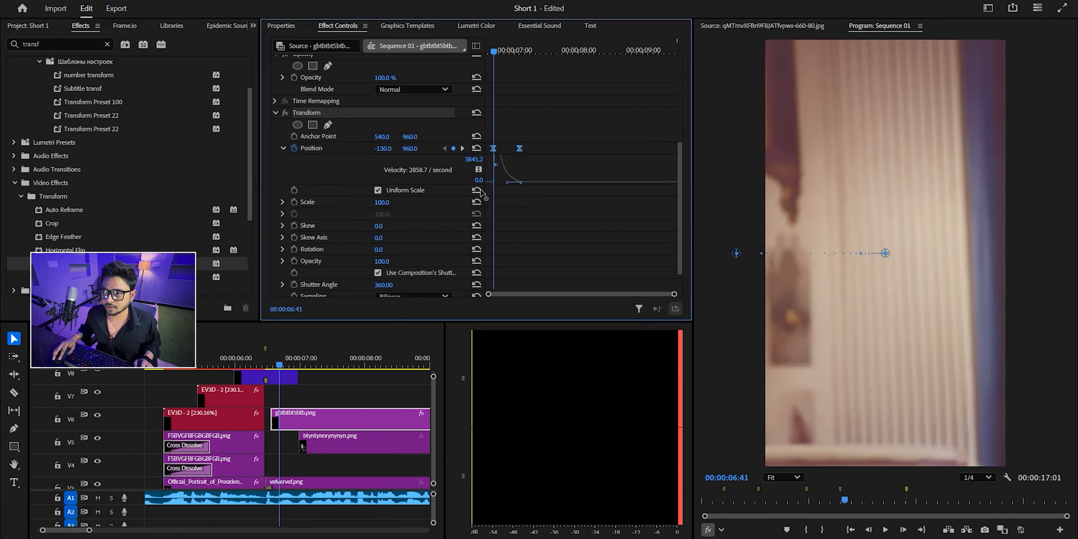
left_click_drag(494, 148, 544, 155)
left_click_drag(282, 359, 301, 376)
left_click(300, 400)
scroll(301, 400, "down", 2)
key("space")
key("space")
Step: Copy the podium cutout's animated Transform effect onto the Reagan cutout clip and play back the entrance
left_click(347, 440)
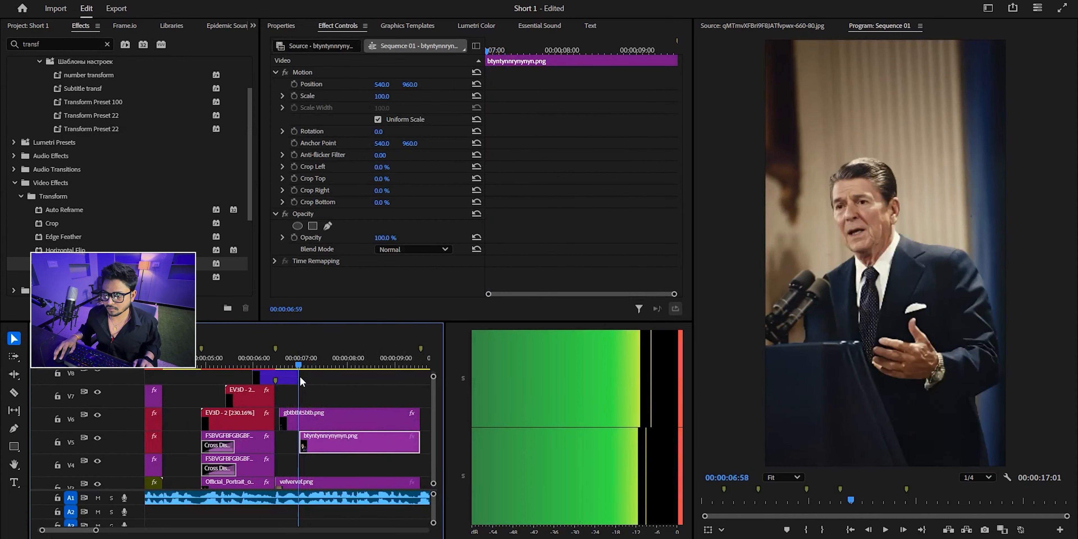
left_click(331, 422)
left_click(330, 272)
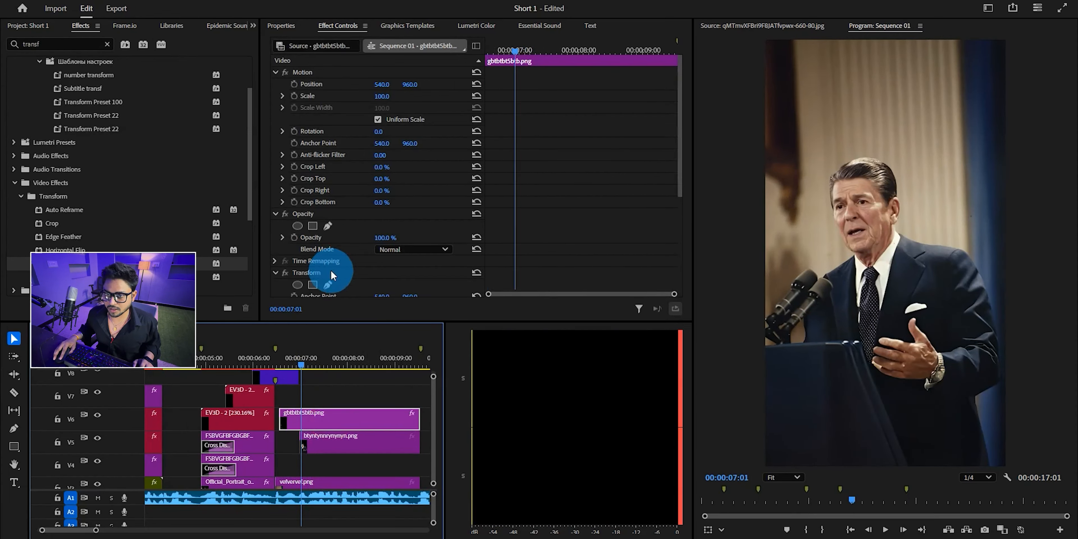
left_click(337, 439)
left_click(334, 440)
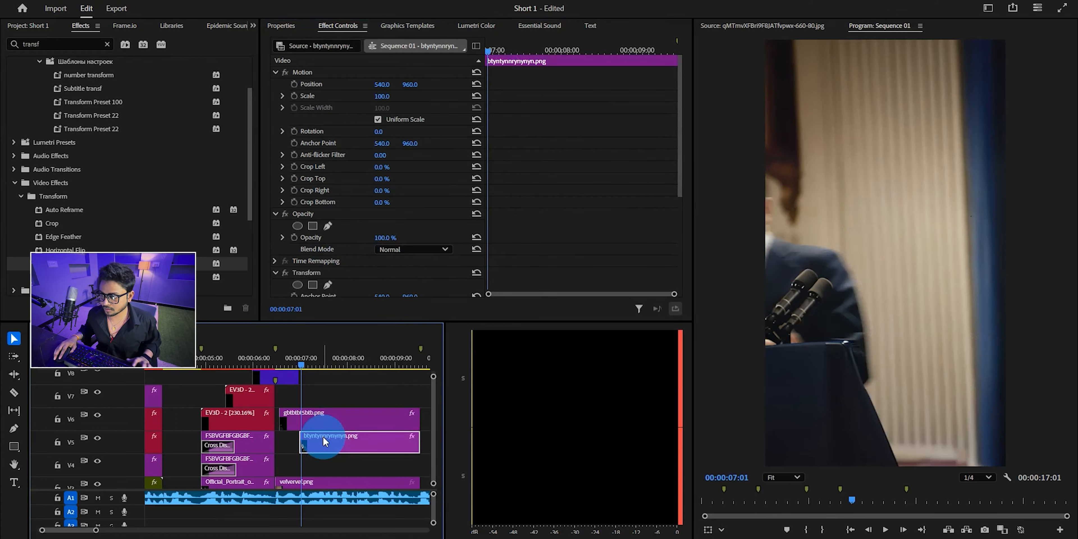
left_click(334, 396)
key("space")
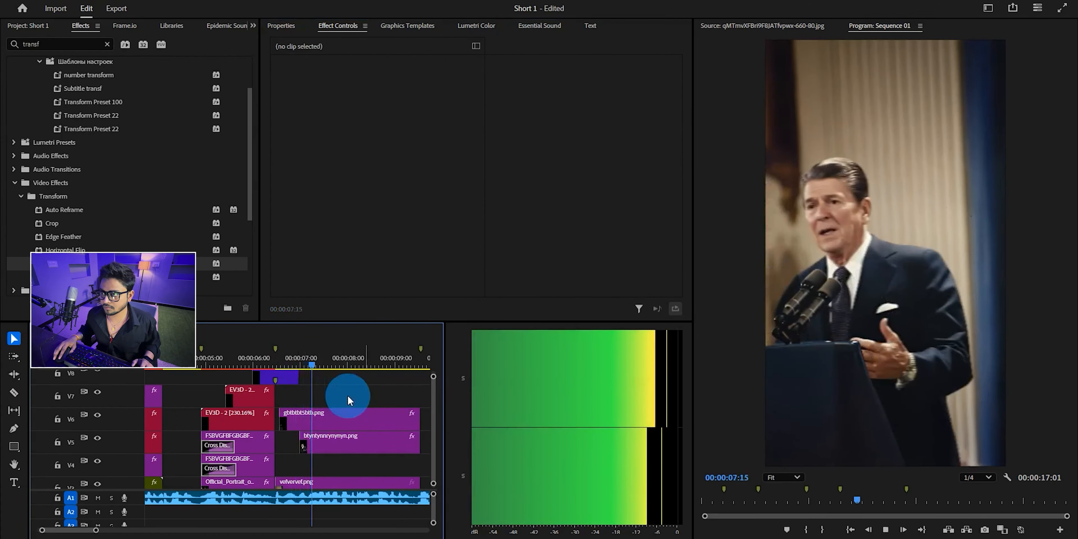
left_click(269, 362)
key("space")
Step: Move the ending Position keyframes of the Reagan and podium cutouts later, preview the slower slide-ins, and save the project
left_click(333, 439)
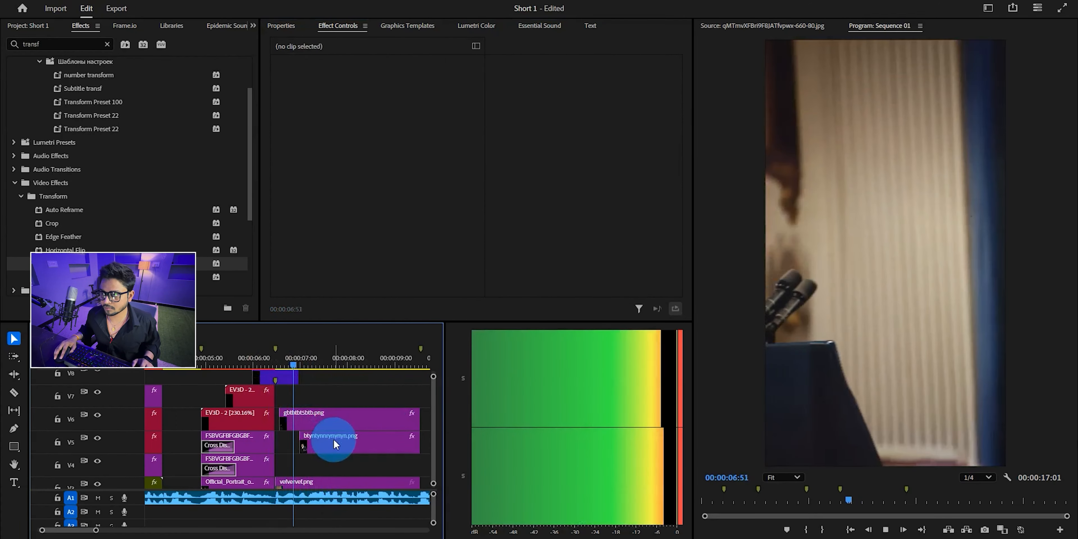
key("space")
left_click(409, 288)
scroll(409, 288, "down", 5)
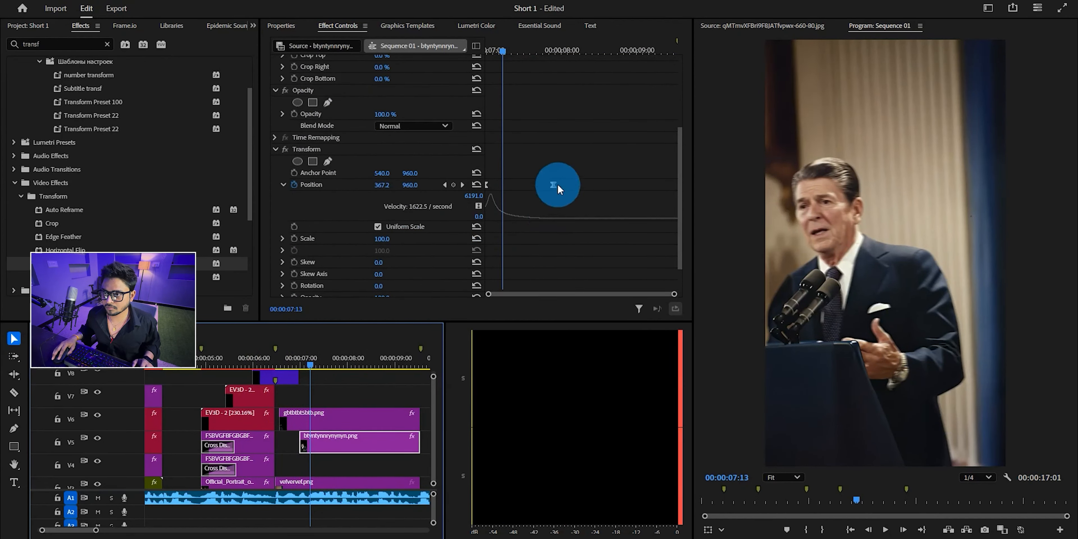
mouse_move(558, 184)
left_mouse_down()
mouse_move(606, 186)
mouse_move(568, 191)
left_mouse_up()
left_click(342, 416)
scroll(520, 211, "down", 5)
key("ctrl+s")
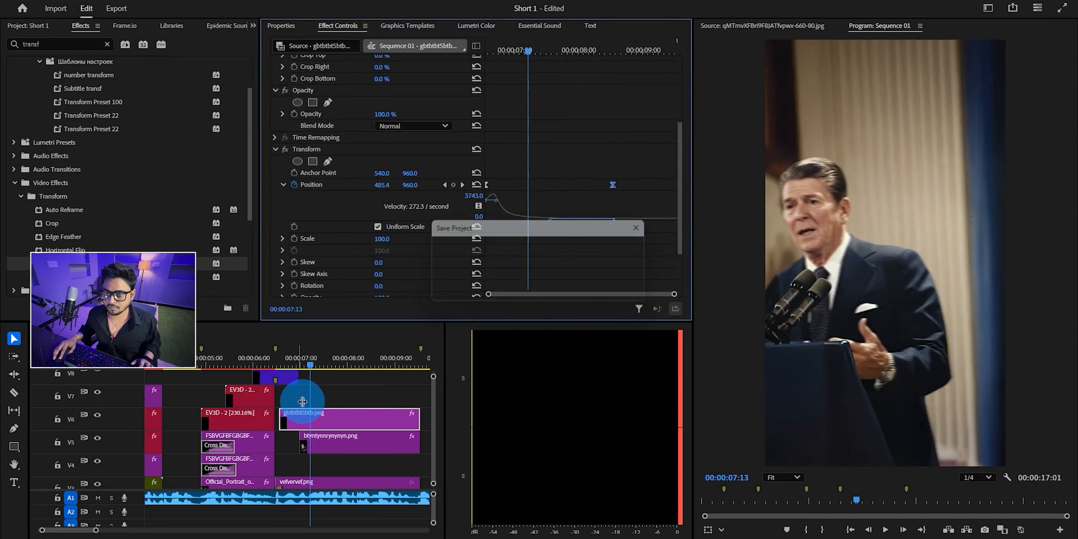
left_click(275, 363)
left_click(335, 392)
key("space")
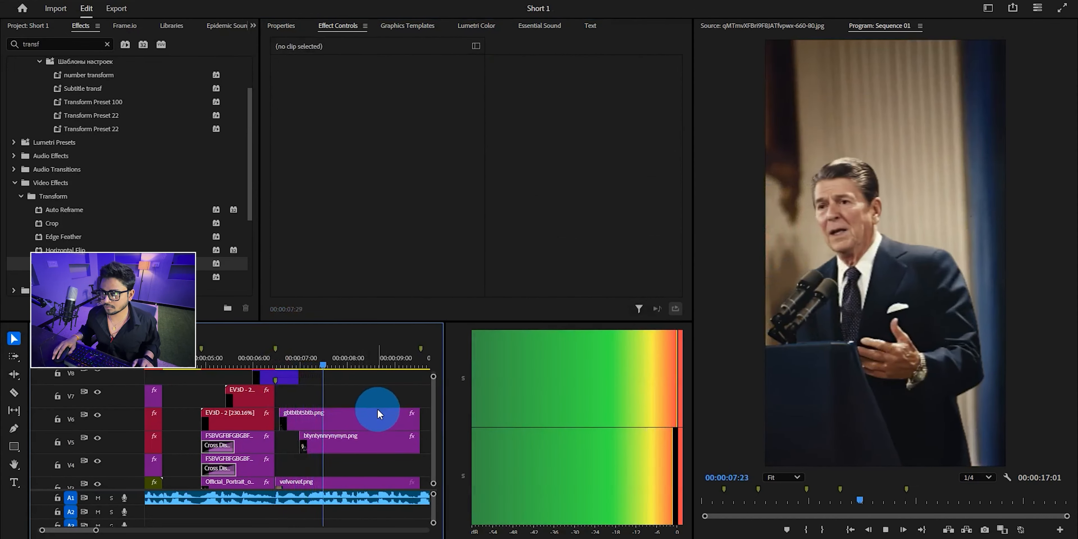
key("ctrl+s")
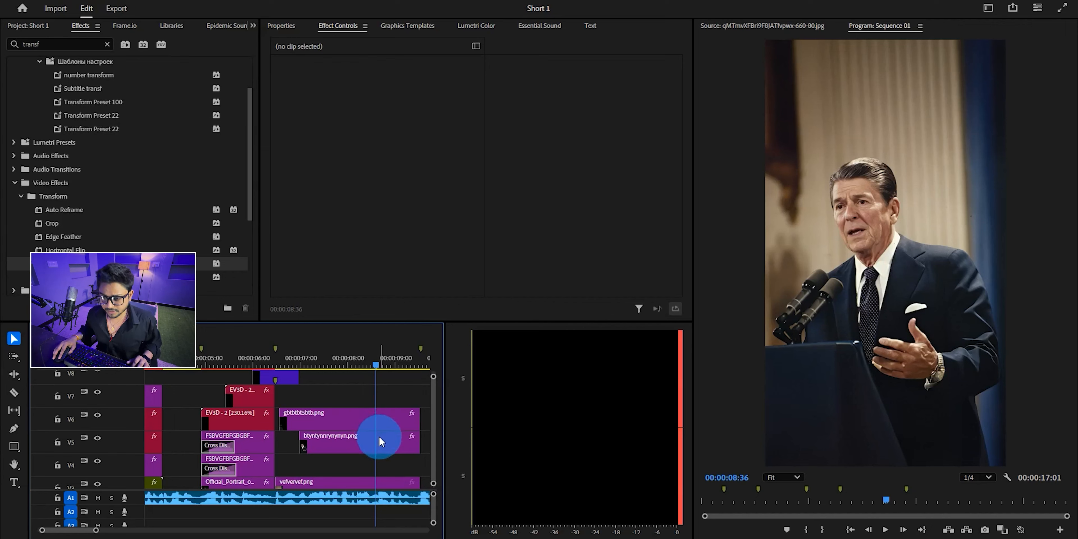
Step: Cut the curtain background clip on V3 at 00:00:08:36 and select its second part
left_click(387, 448)
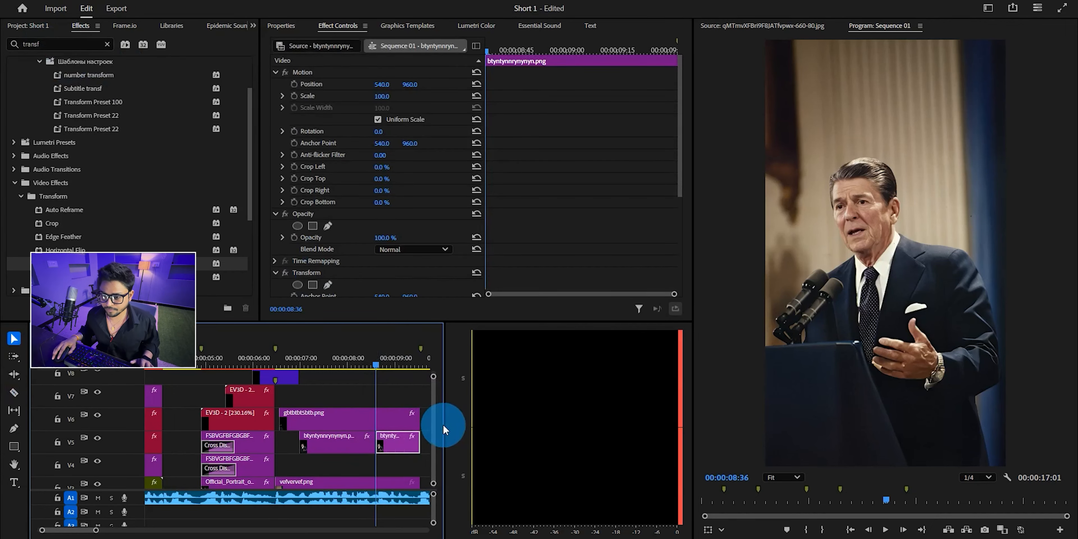
key("ctrl+z")
key("c")
key("v")
scroll(392, 470, "down", 1)
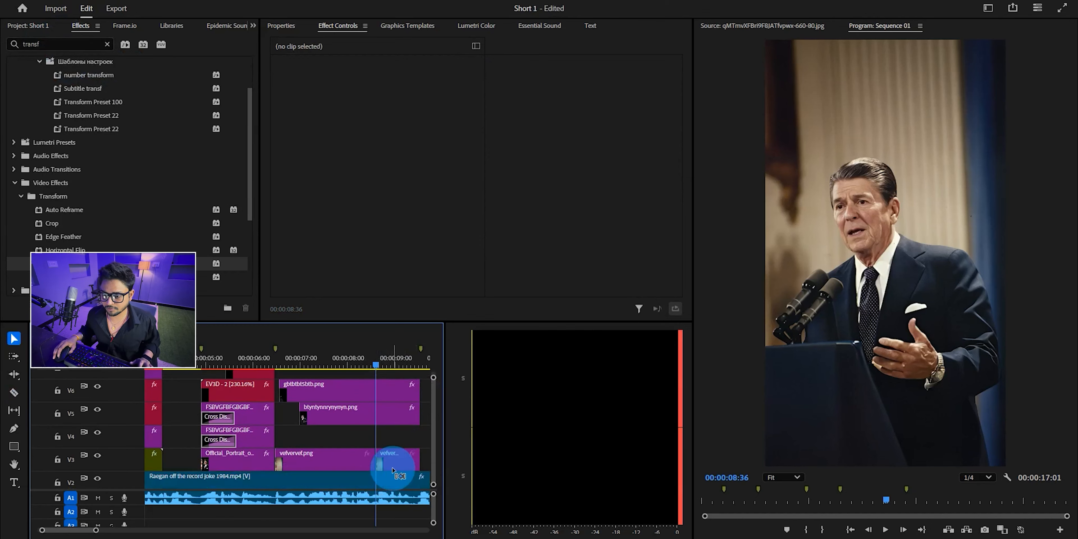
left_click(396, 456)
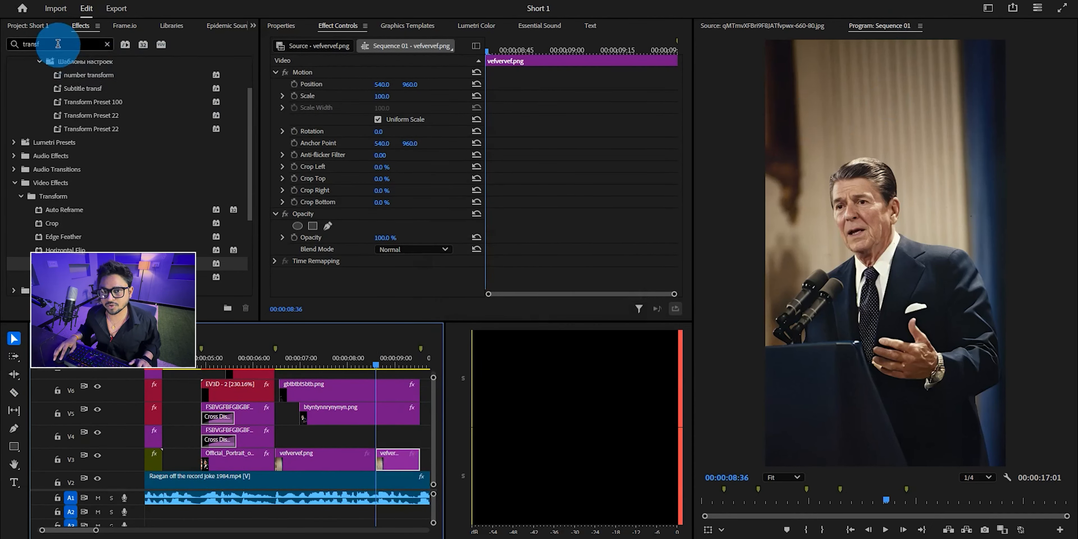
Step: Apply the "Blakish tint 0 to 100" preset to the curtain background's second part, save the project, and preview it
left_click(10, 44)
type("tint")
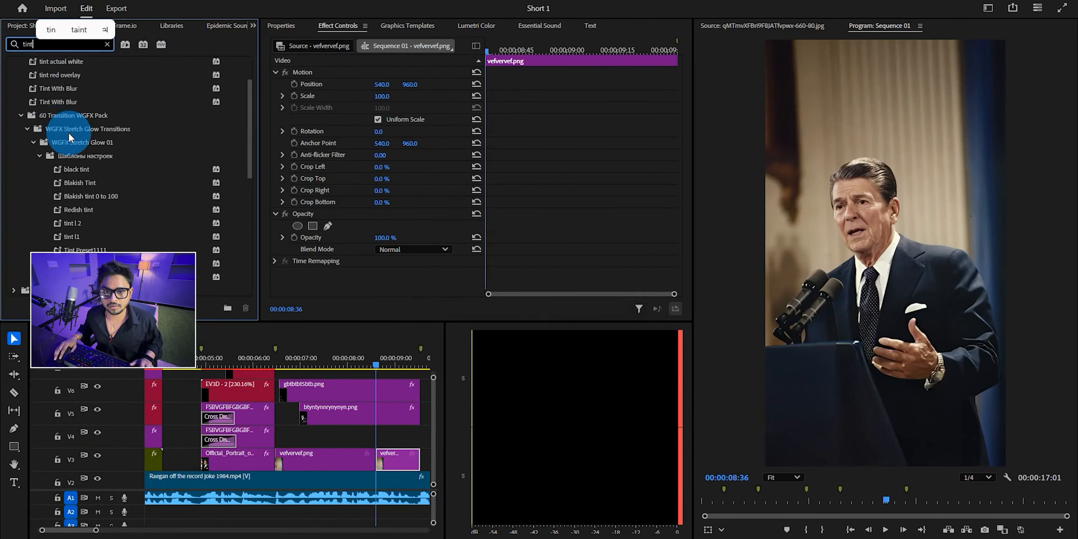
left_click_drag(88, 196, 397, 451)
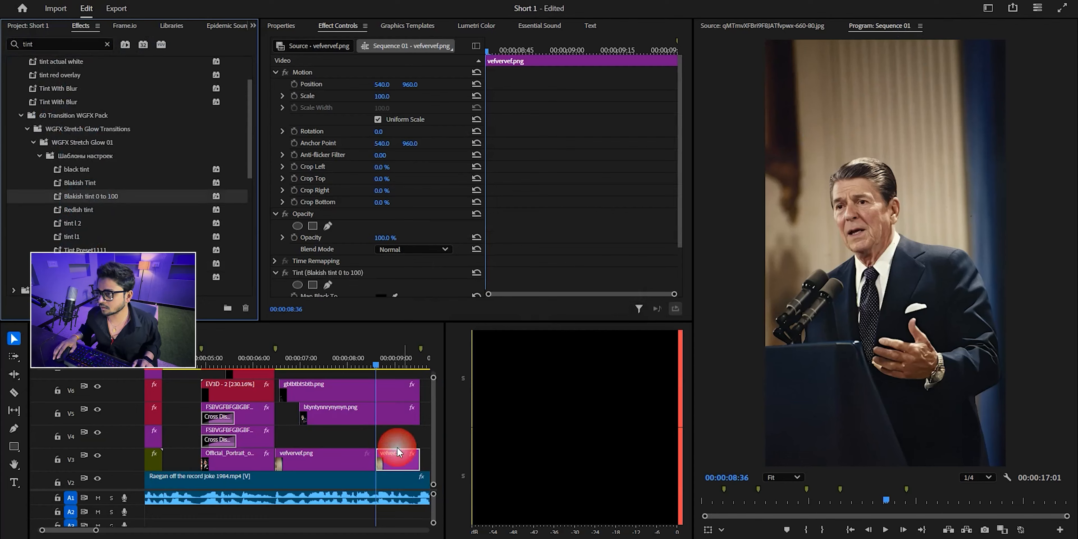
key("ctrl+s")
scroll(398, 191, "down", 3)
key("space")
key("space")
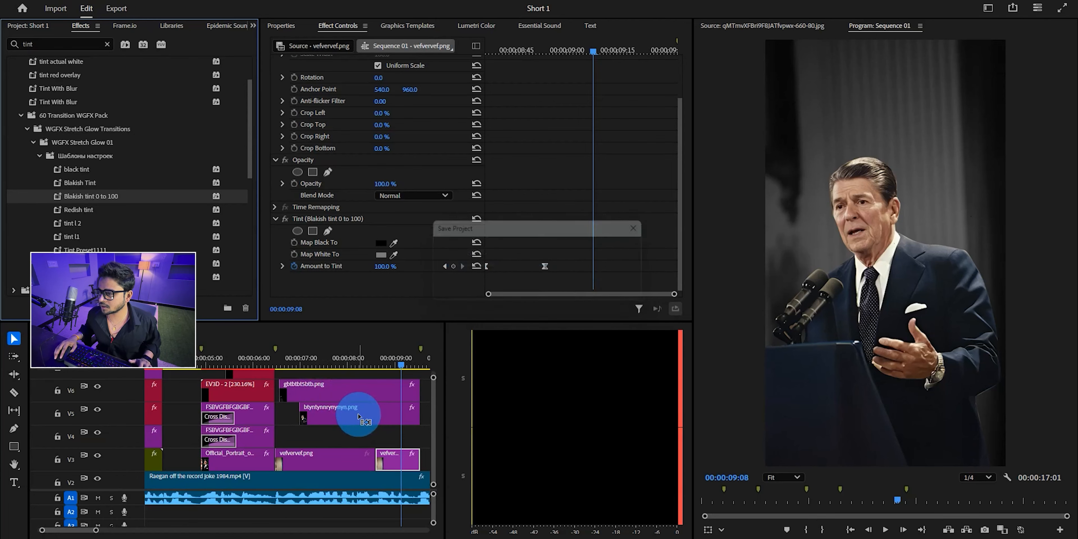
Step: Move the Reagan and podium cutouts up one track and duplicate the COLD WAR titles onto V4 and V5 behind them
left_click(359, 417)
left_click_drag(230, 389, 392, 439)
scroll(392, 440, "down", 2)
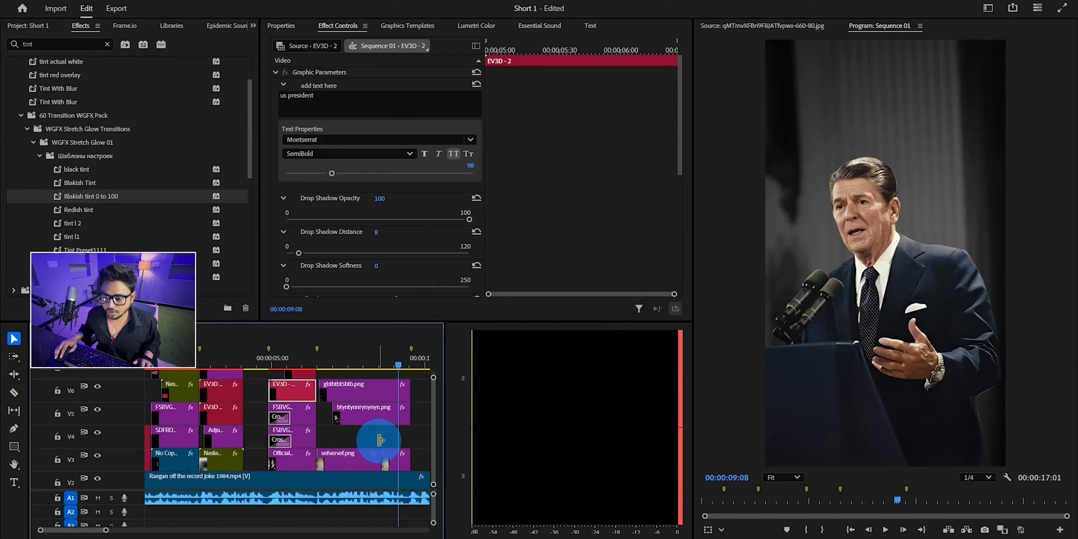
scroll(409, 413, "up", 1)
mouse_move(362, 387)
left_mouse_down()
mouse_move(371, 442)
mouse_move(374, 401)
left_mouse_up()
left_click(235, 431)
left_click_drag(239, 426, 401, 460)
Step: Replace the text of the title copy on V4 with "sound" and "check" on separate lines
left_click(390, 455)
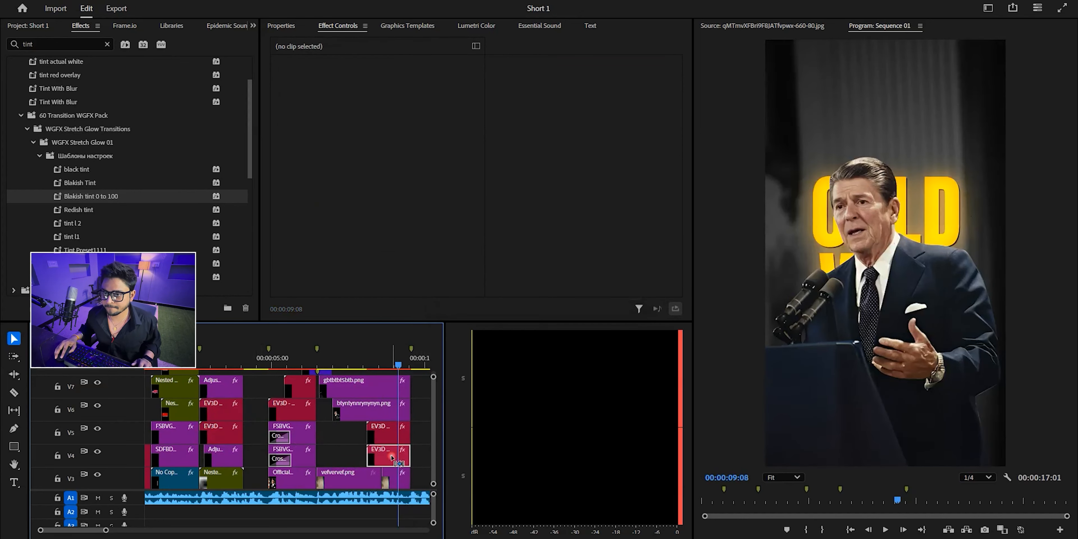
left_click(330, 104)
type("sou")
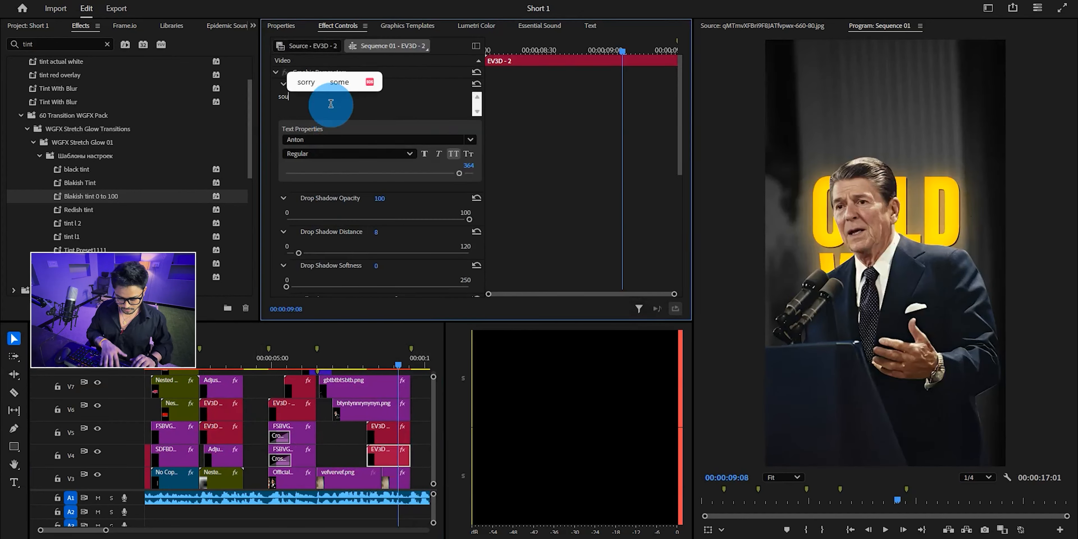
type("e")
left_click(330, 104)
type("checck")
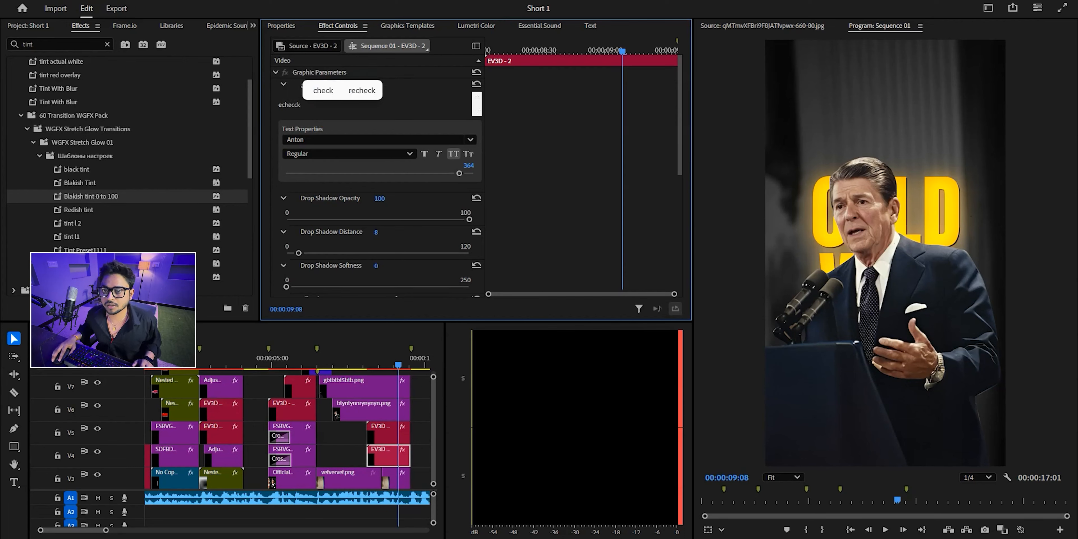
left_click(318, 87)
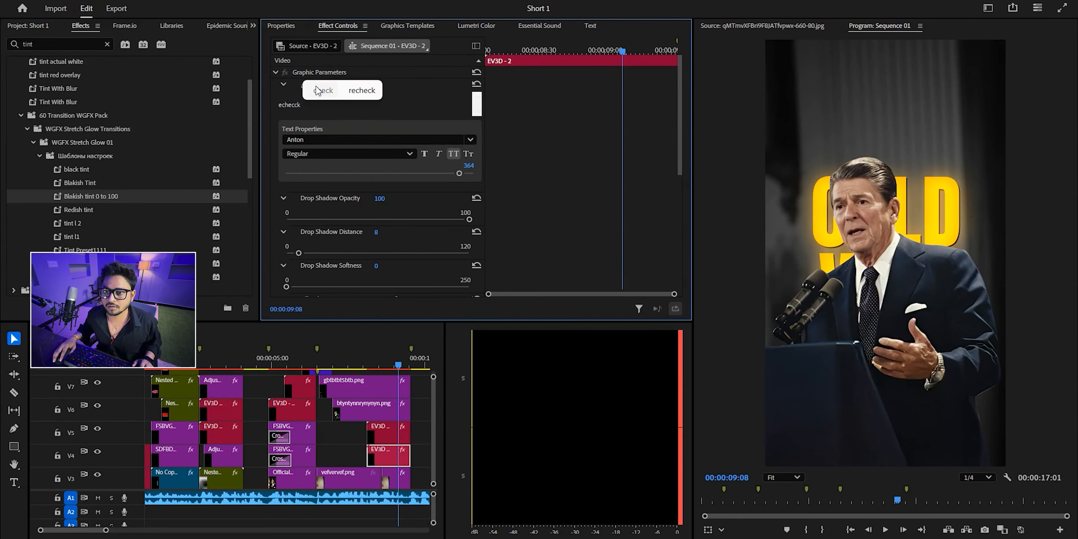
left_click(323, 112)
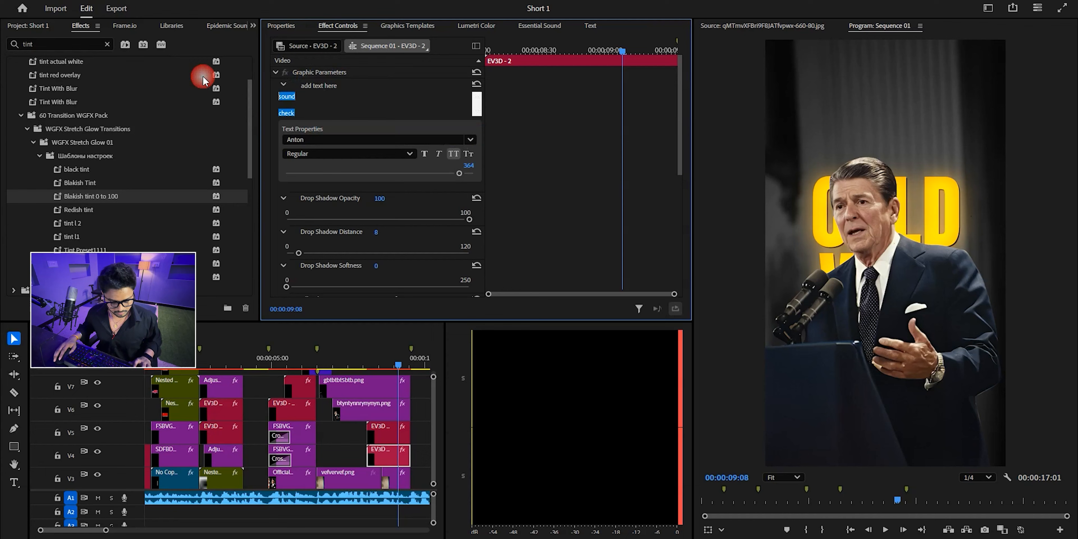
Step: Set the V5 title copy's text to "sound" and "check" on separate lines, and save the project
left_click(380, 438)
left_click(320, 105)
type("sound check")
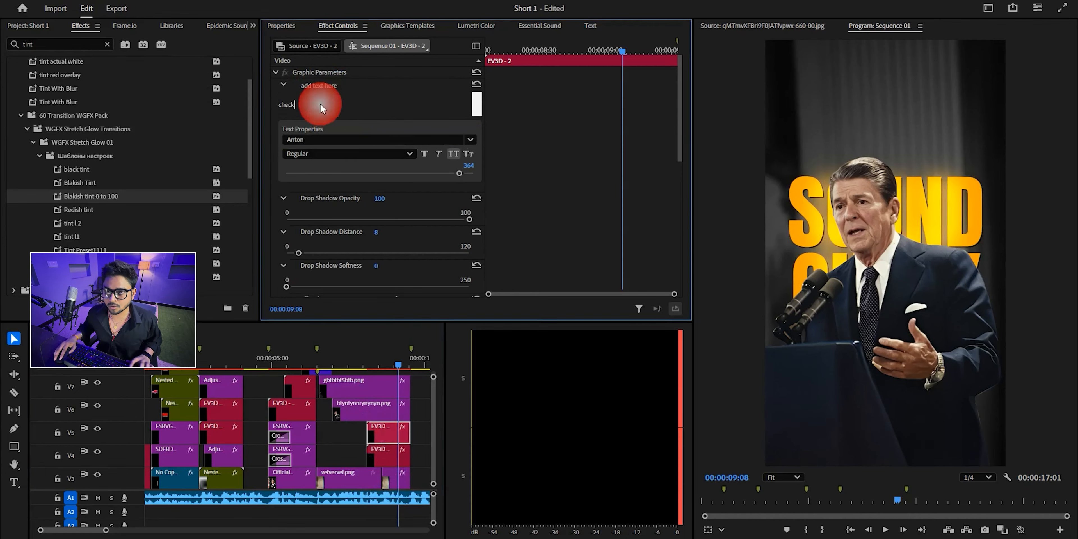
left_click(420, 426)
key("ctrl+s")
Step: Raise the SOUND CHECK title by reducing its vertical Position, so "CHECK" sits behind the top of Reagan's head
left_click(394, 460)
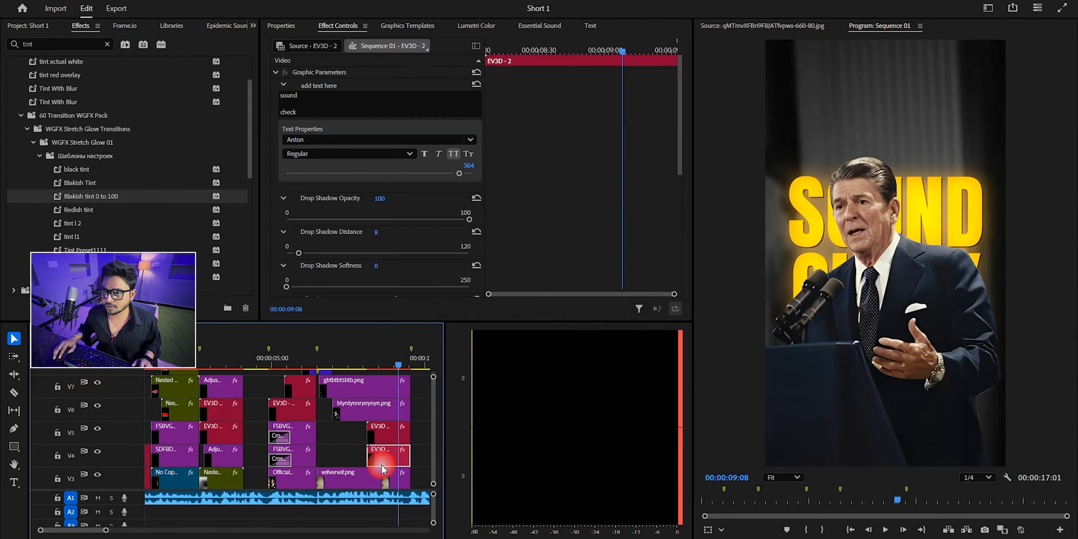
scroll(368, 243, "down", 2)
scroll(368, 243, "down", 1)
left_click(319, 221)
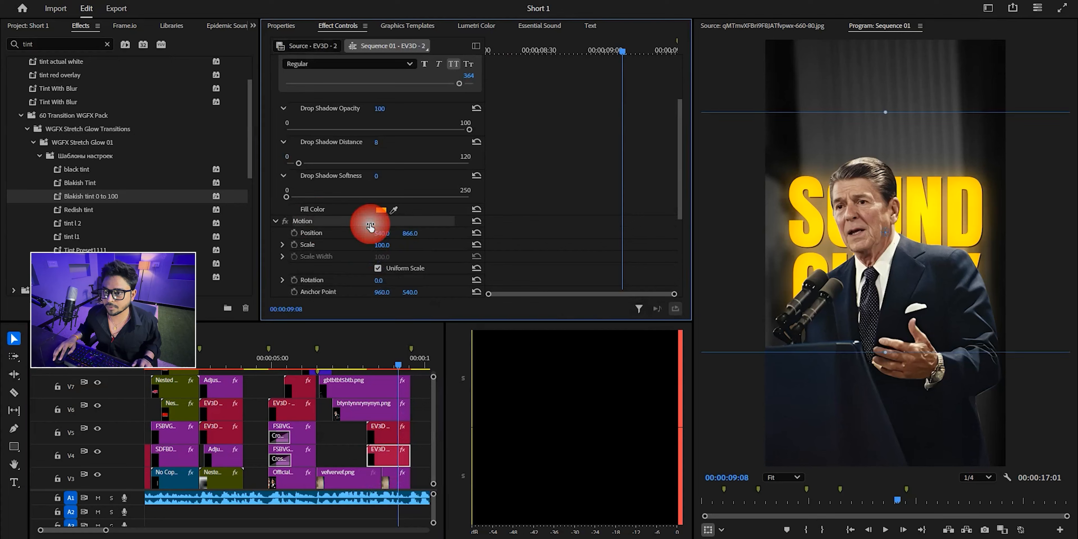
left_click_drag(409, 233, 201, 233)
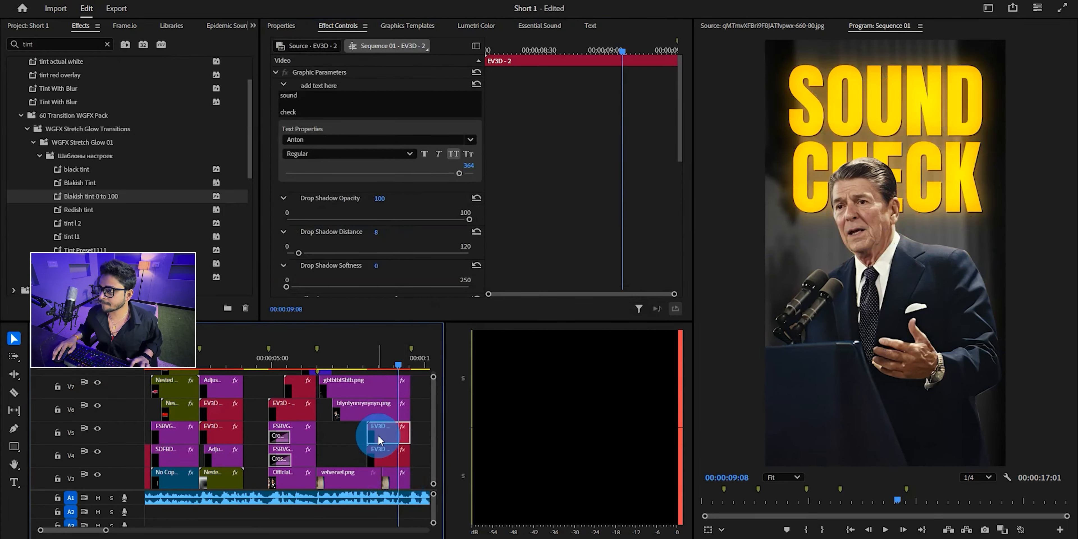
Step: Preview the Reagan scene from its start with the SOUND CHECK title and save the project
left_click(316, 367)
left_click(347, 432)
key("space")
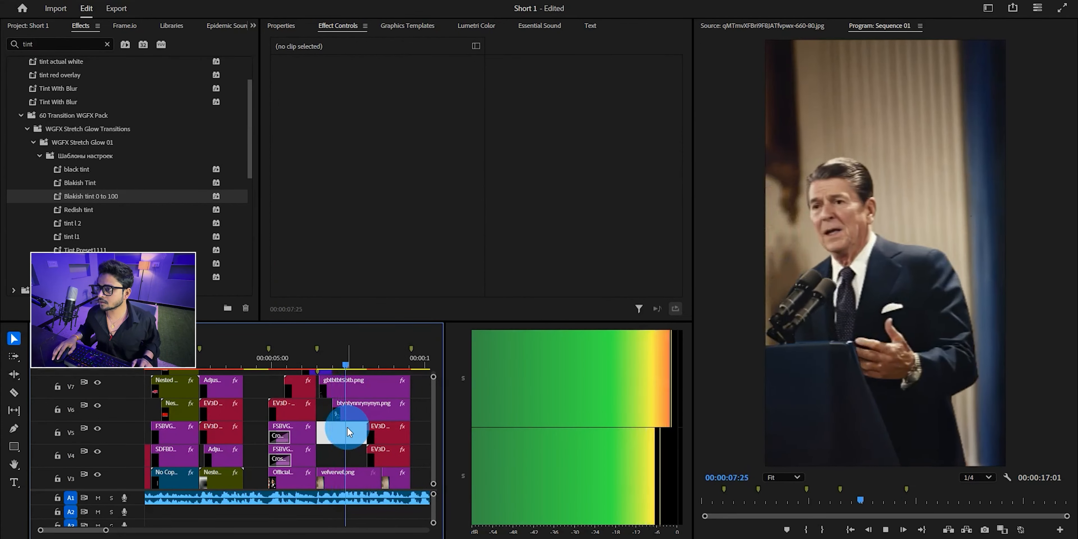
key("space")
key("ctrl+s")
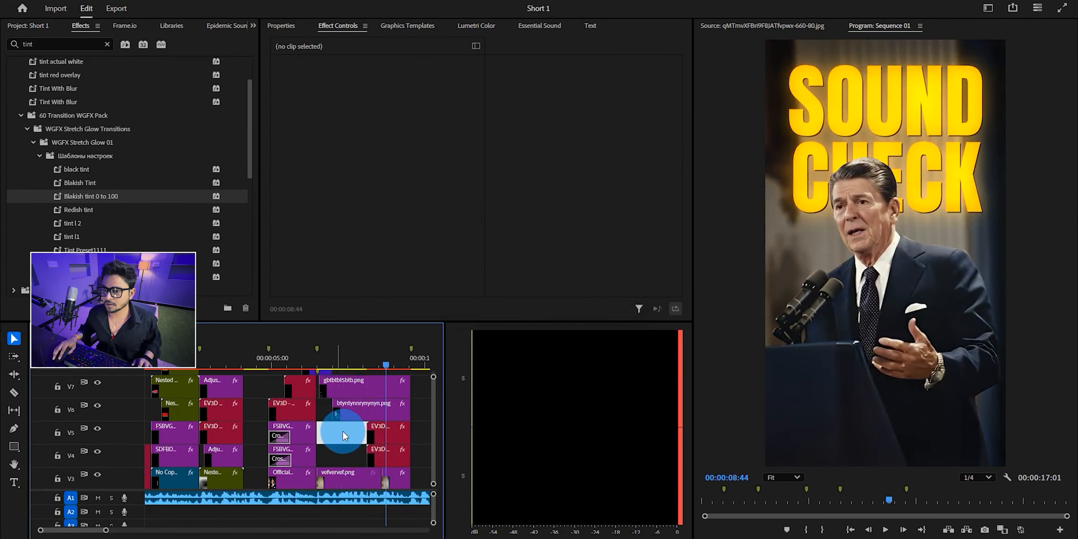
key("ctrl+s")
Step: Move the transition clip at the start of the Reagan scene from V8 up to V10
scroll(359, 426, "up", 2)
scroll(358, 426, "up", 2)
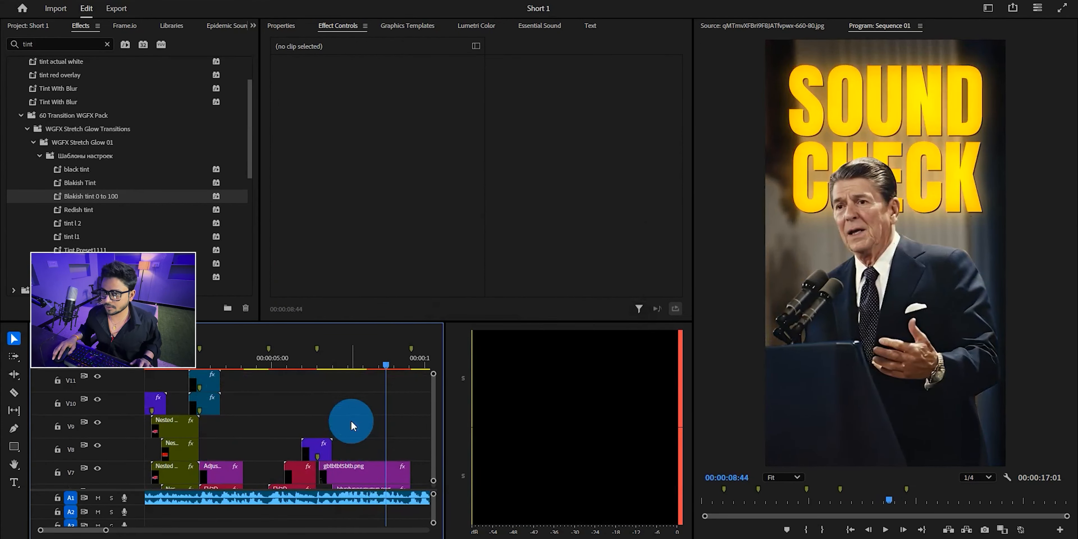
left_click_drag(320, 443, 311, 398)
left_click(344, 434)
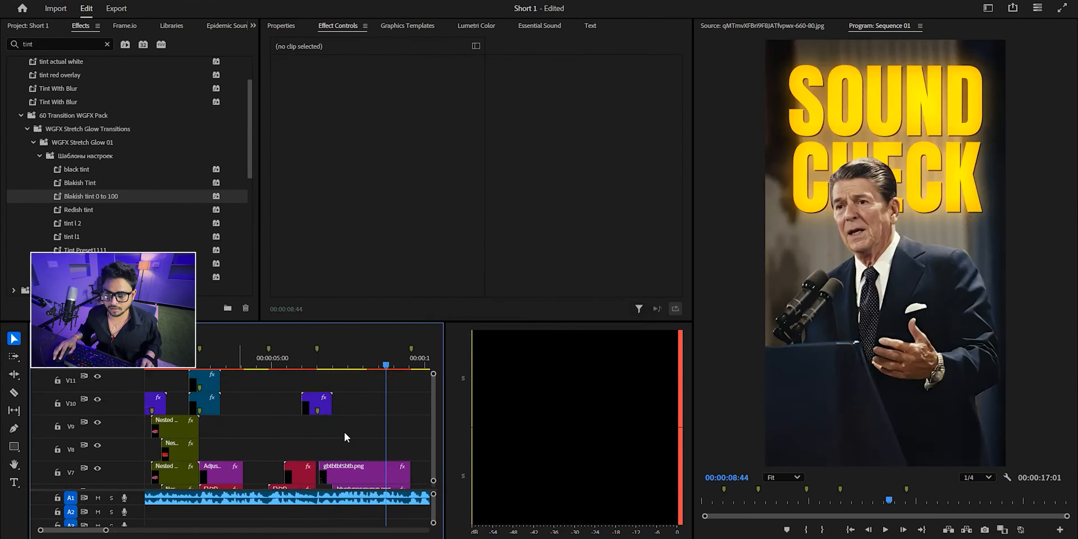
Step: Duplicate the V7 adjustment layer onto V8 above the Reagan scene, preview it, and extend it to the scene's end
left_click_drag(230, 466, 333, 450)
key("space")
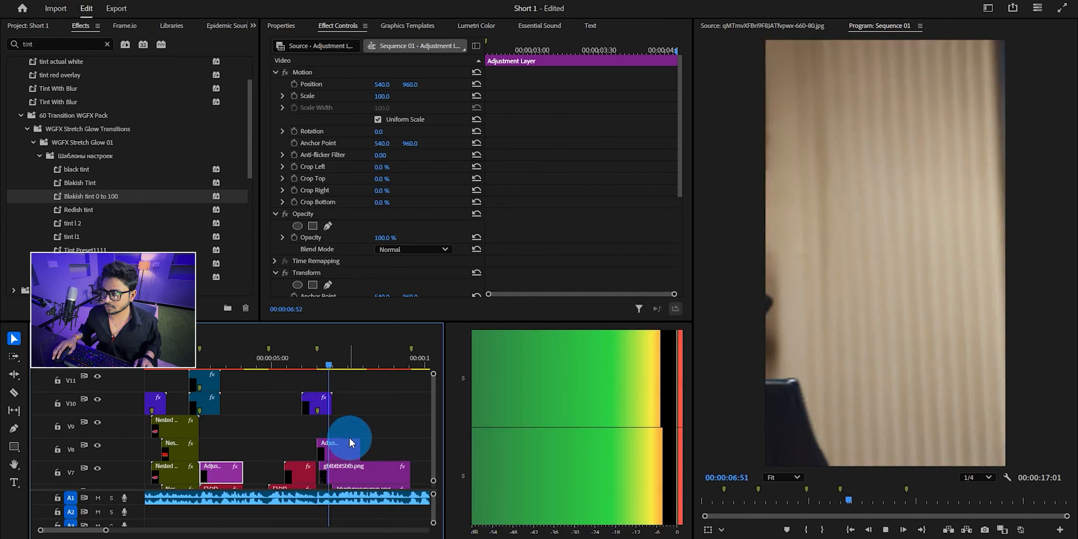
key("minus")
key("space")
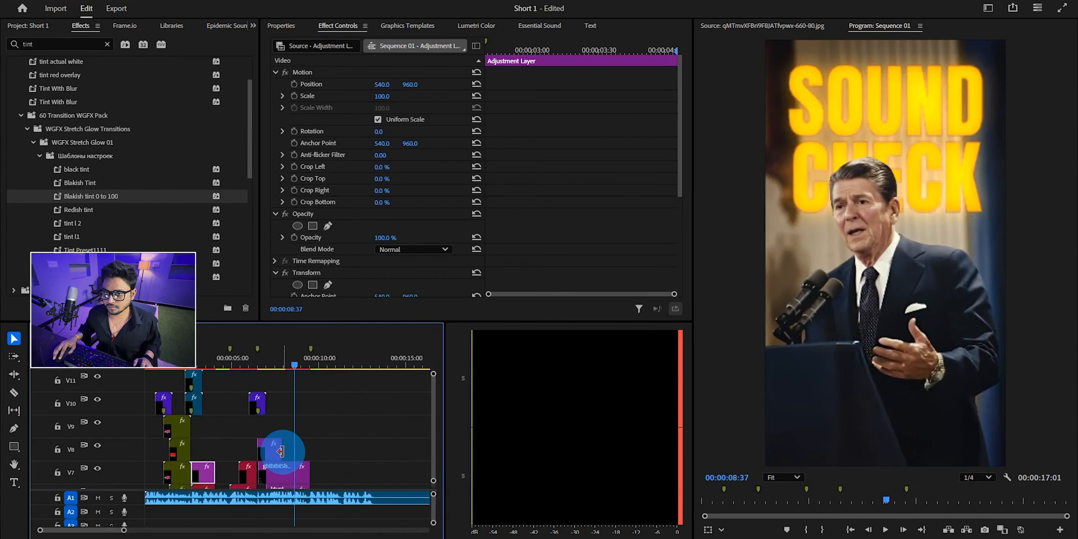
left_click_drag(281, 453, 309, 455)
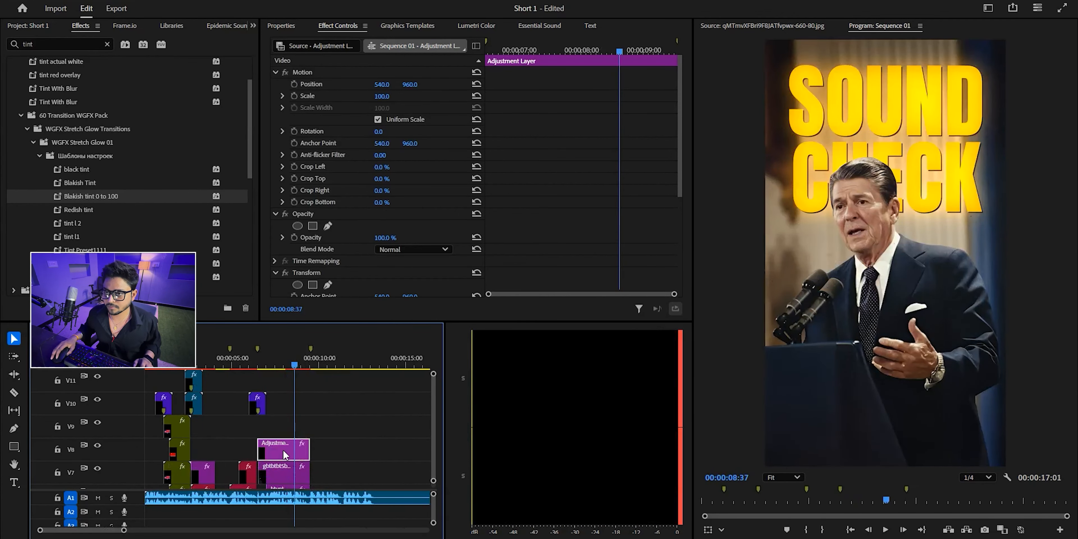
Step: Apply Ease In to the adjustment layer's second Transform Scale keyframe, smooth its velocity curve, and move the keyframe to the clip's end
scroll(529, 216, "down", 5)
left_click(282, 185)
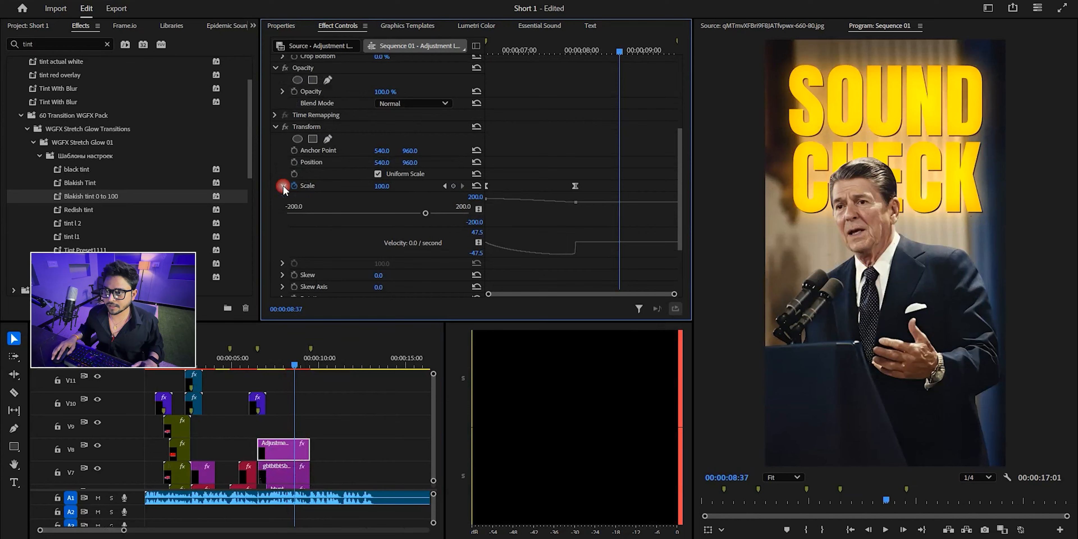
left_click(574, 181)
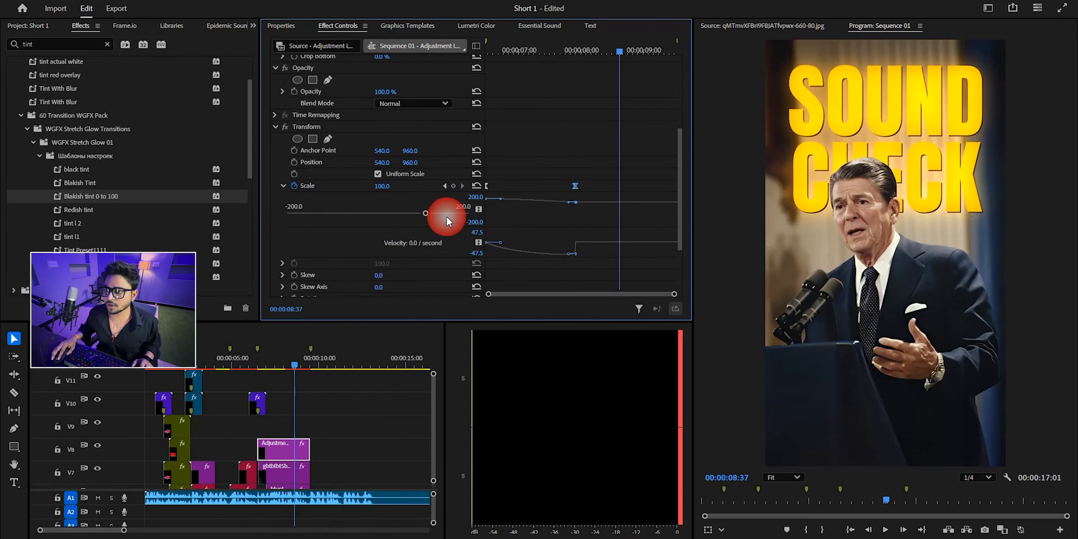
left_click(599, 160)
right_click(571, 187)
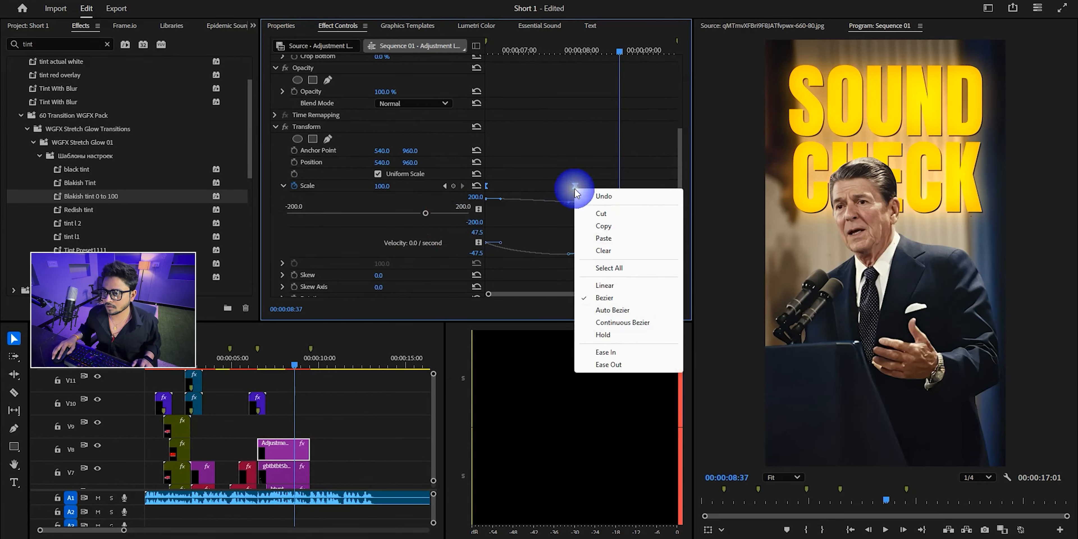
left_click(605, 350)
left_click(587, 256)
left_click(560, 243)
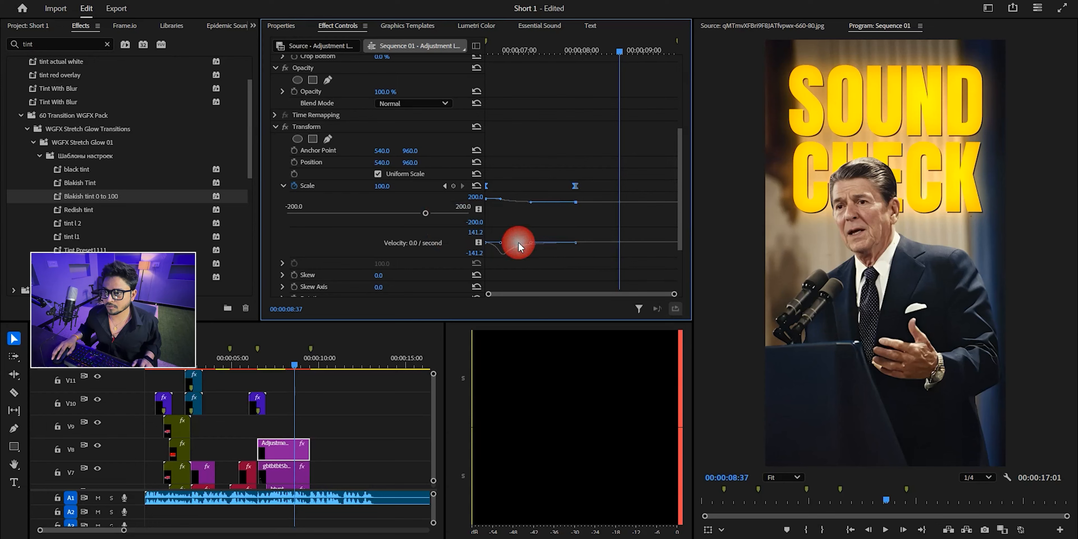
left_click_drag(576, 185, 678, 193)
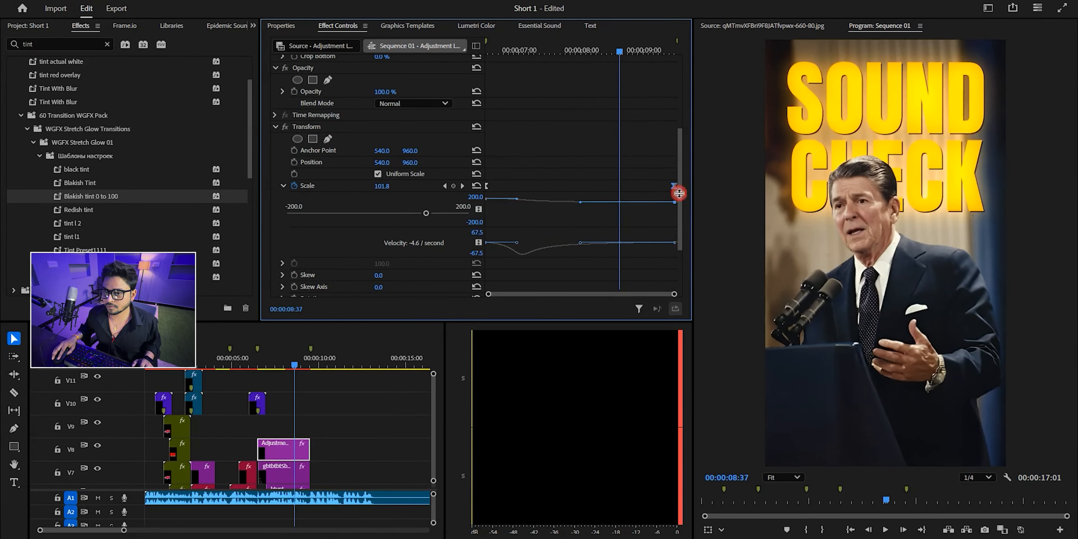
Step: Preview the slow scale move over the Reagan scene and save the project
left_click(256, 367)
left_click(283, 411)
key("space")
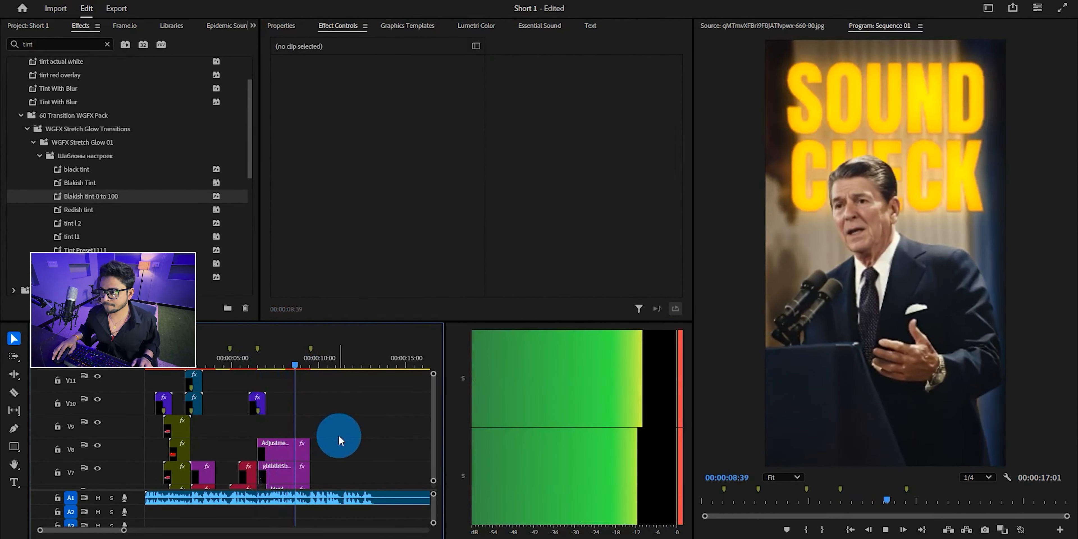
key("space")
key("ctrl+s")
Step: Duplicate the V10 transition clip onto V9 at the end of the Reagan scene
scroll(285, 447, "up", 2)
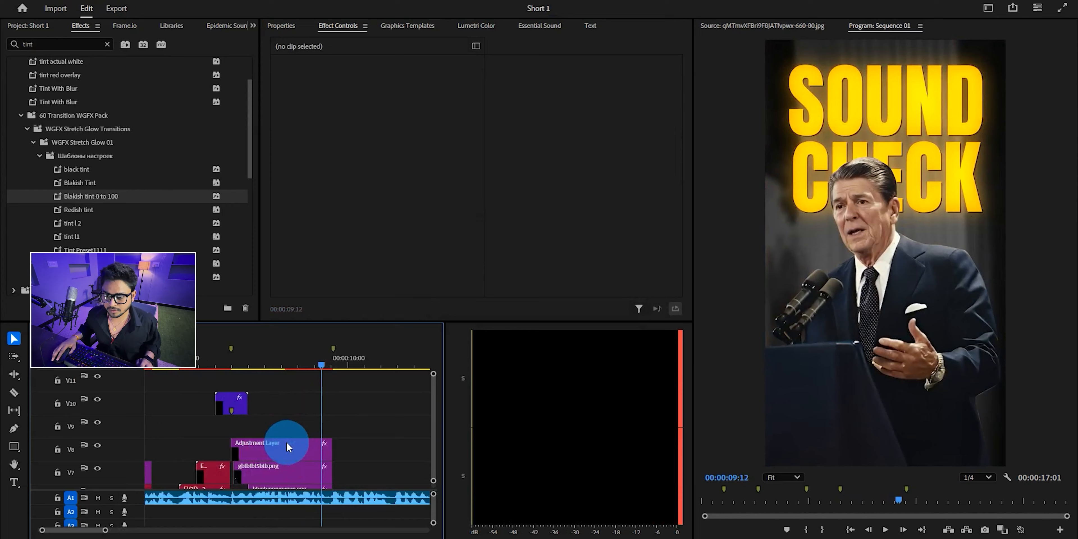
left_click(241, 407)
mouse_move(242, 407)
left_mouse_down()
mouse_move(347, 426)
mouse_move(337, 421)
left_mouse_up()
Step: Play the sequence past the Reagan scene to the joke audio placeholder and save the project
key("space")
scroll(379, 428, "down", 3)
scroll(382, 430, "down", 2)
left_click(386, 433)
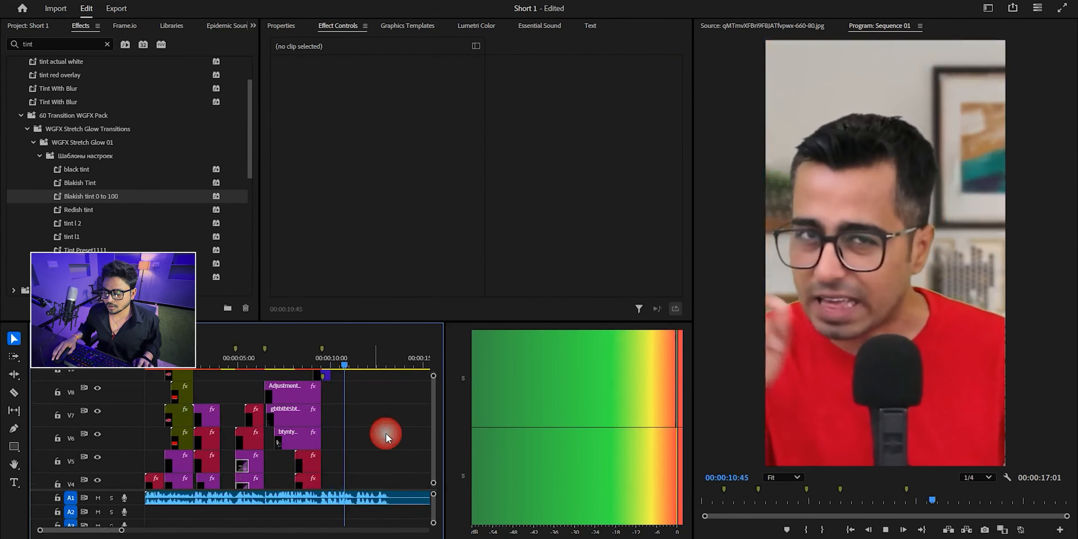
scroll(381, 433, "down", 3)
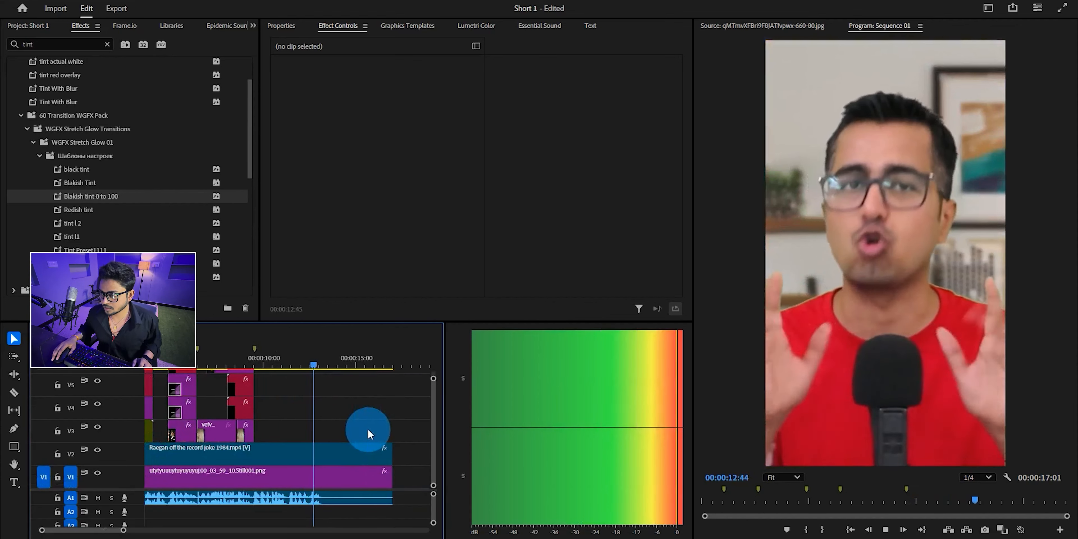
key("ctrl+s")
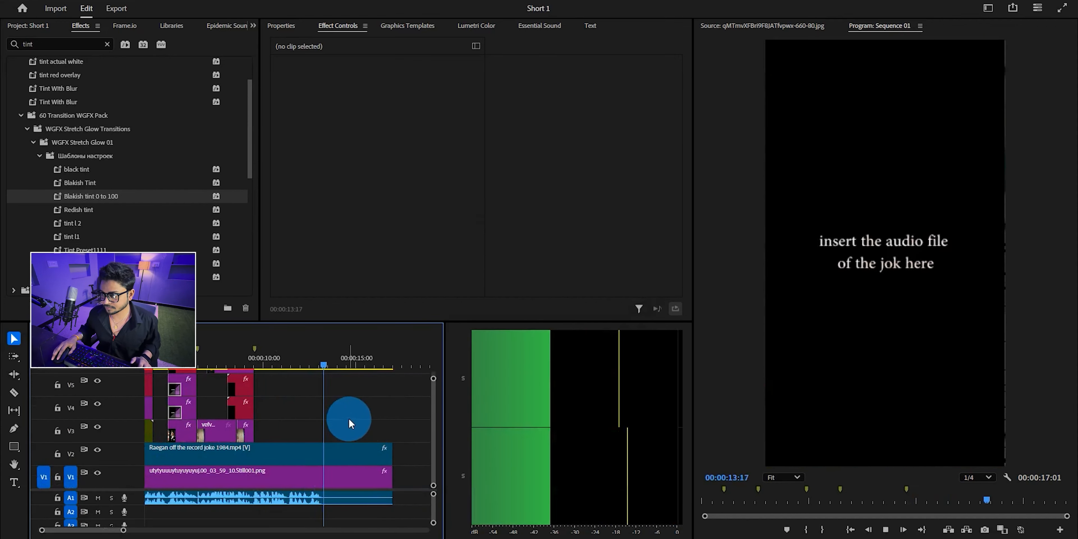
key("space")
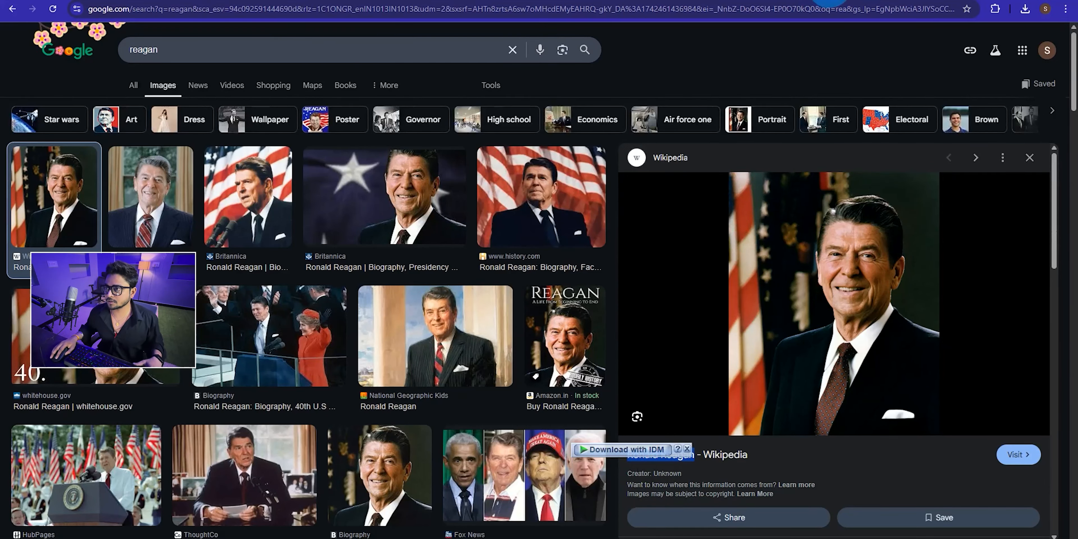
Step: Open YouTube in the browser, search for "rageon joke", and look through the results
left_click(830, 0)
left_click(51, 29)
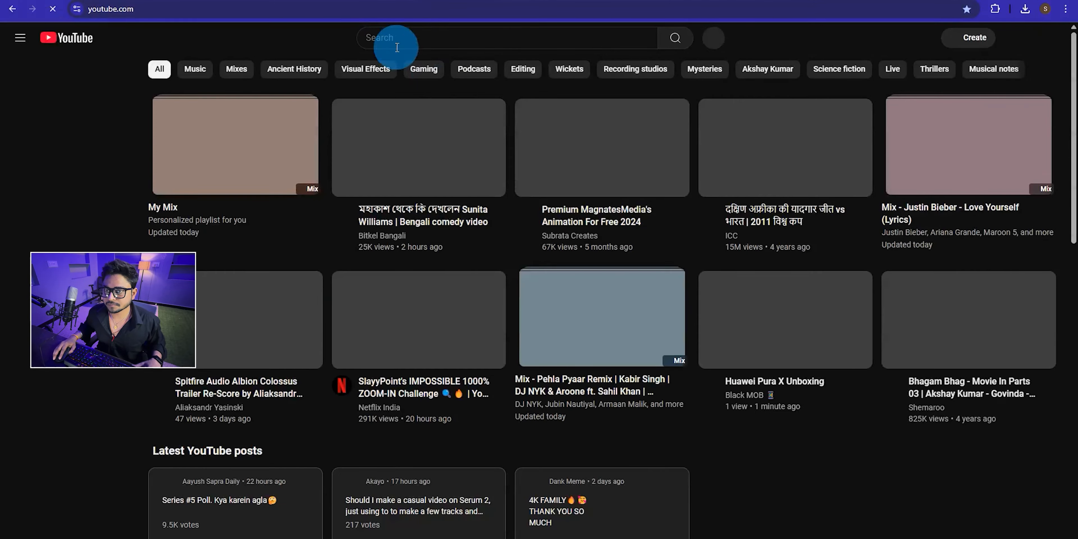
left_click(397, 46)
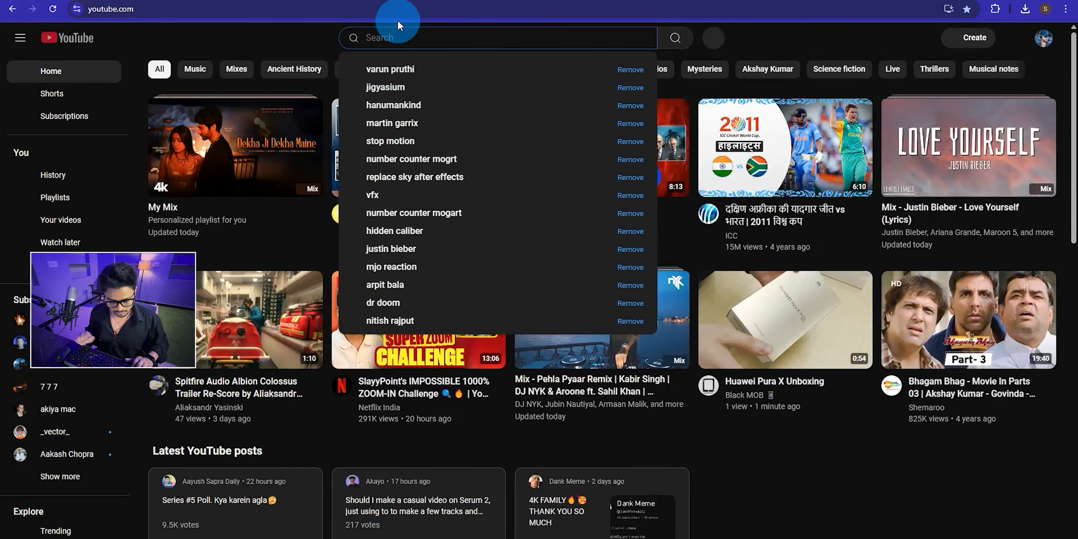
type("ra")
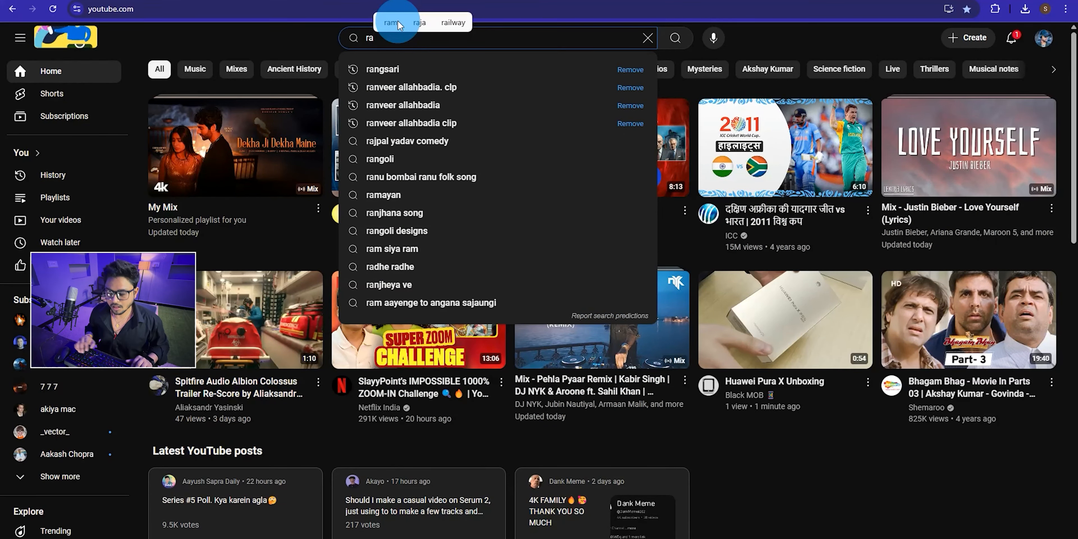
type("geon joke")
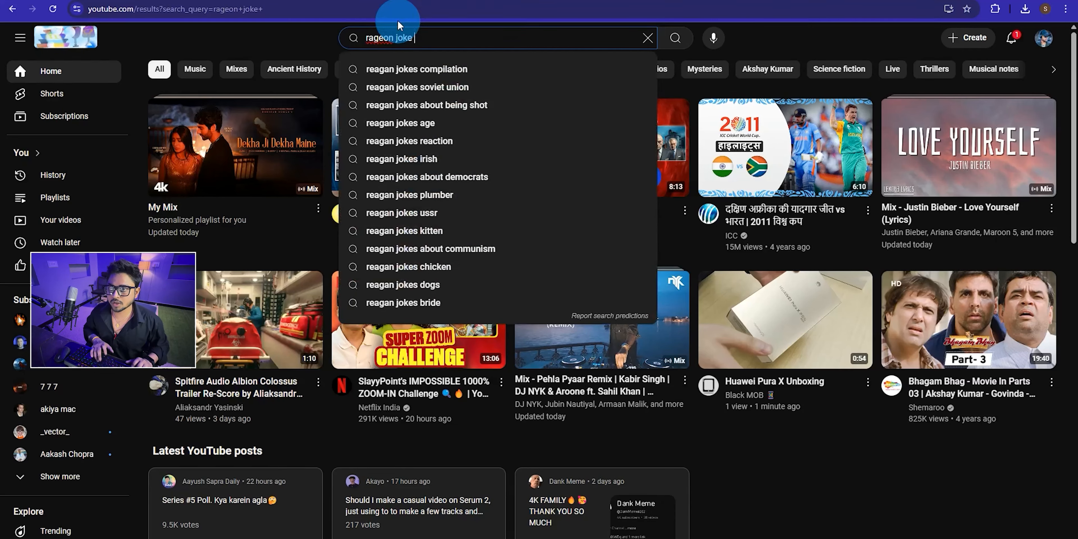
key("Return")
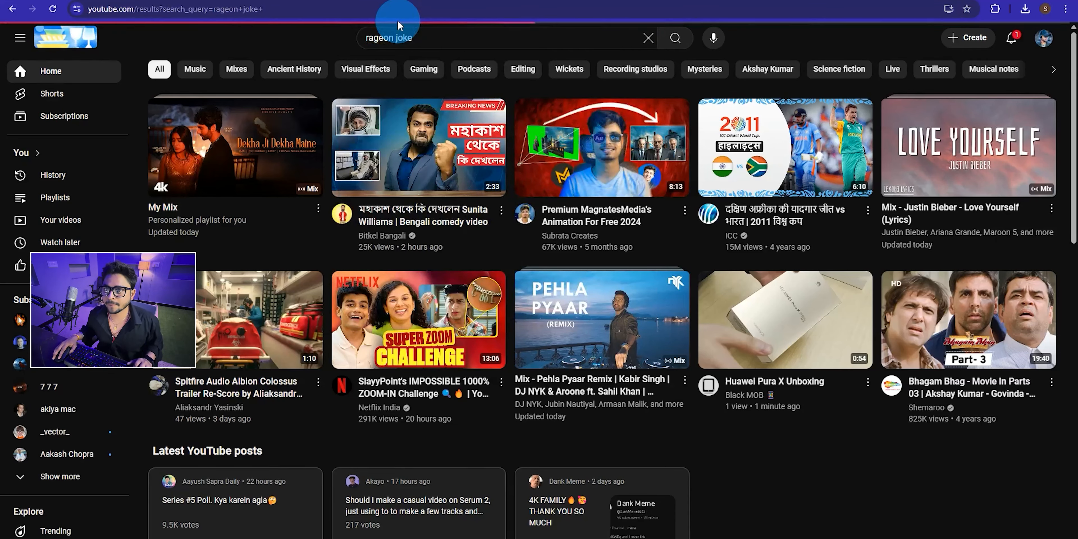
scroll(398, 342, "down", 10)
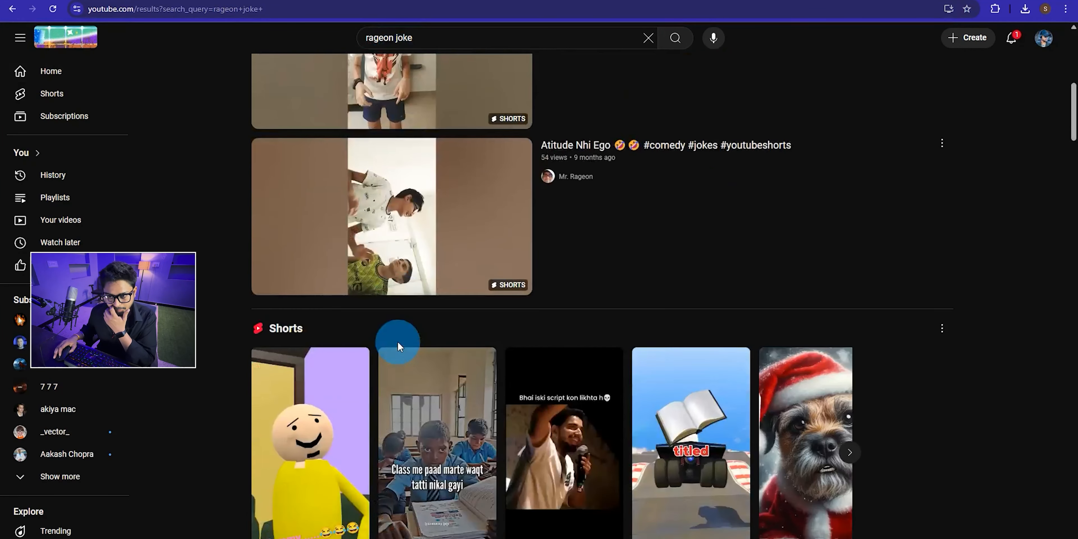
scroll(398, 341, "down", 7)
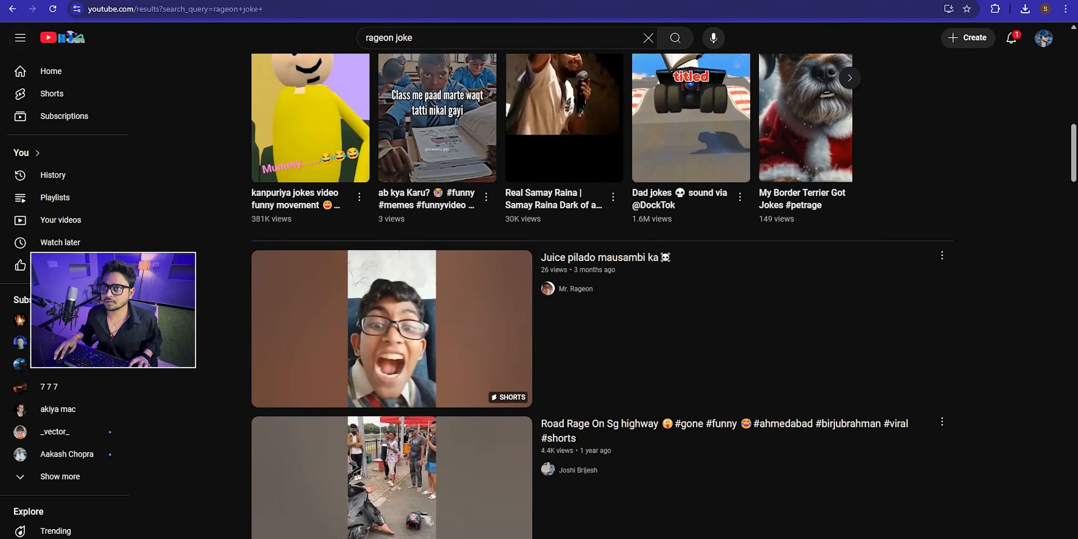
Step: Search YouTube for "ronald reagan joke soviet union" and open the video "Reagan jokes about Russia while doing a sound test"
type("Ronald Reagan")
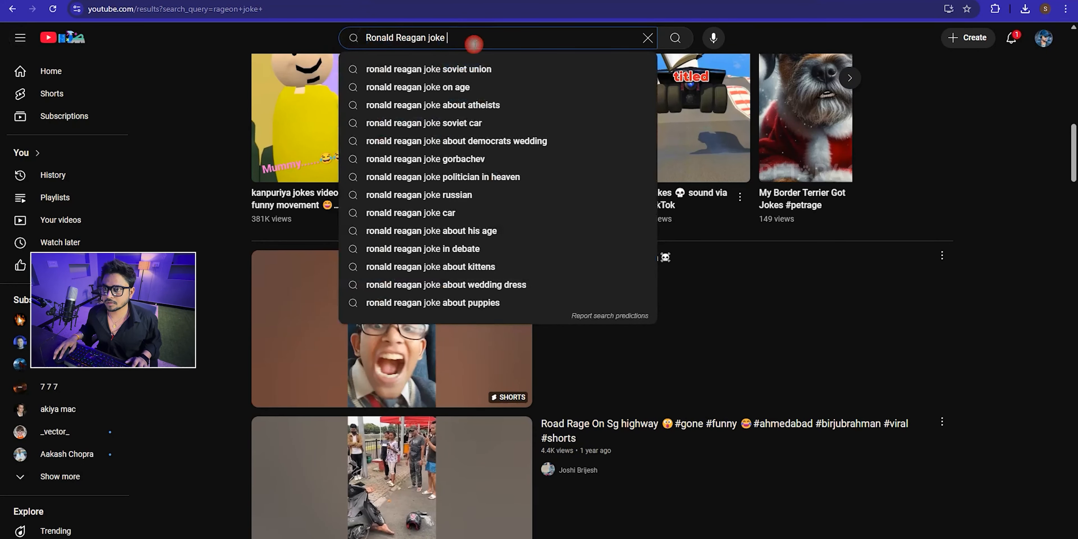
left_click(428, 69)
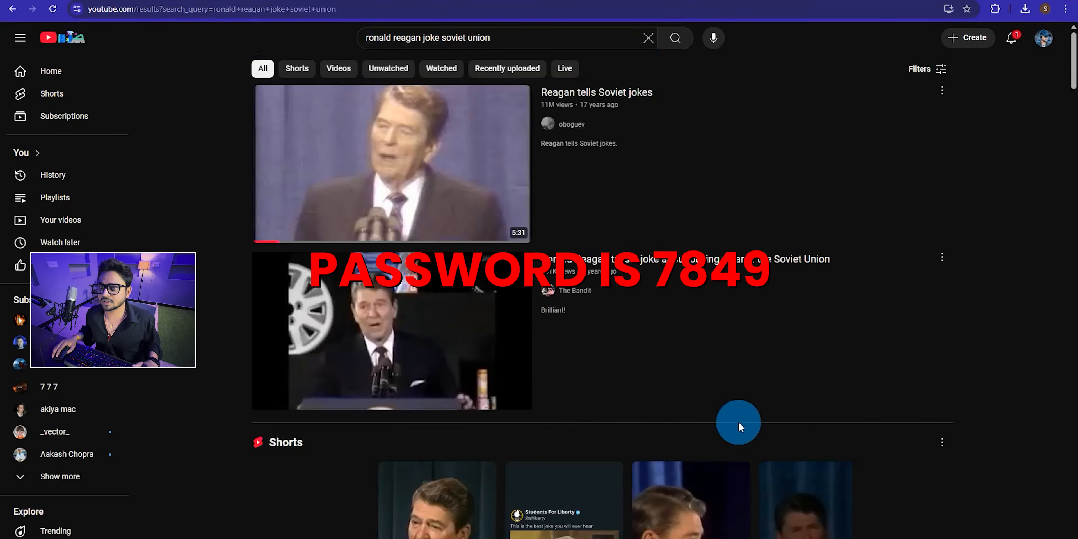
scroll(577, 372, "down", 10)
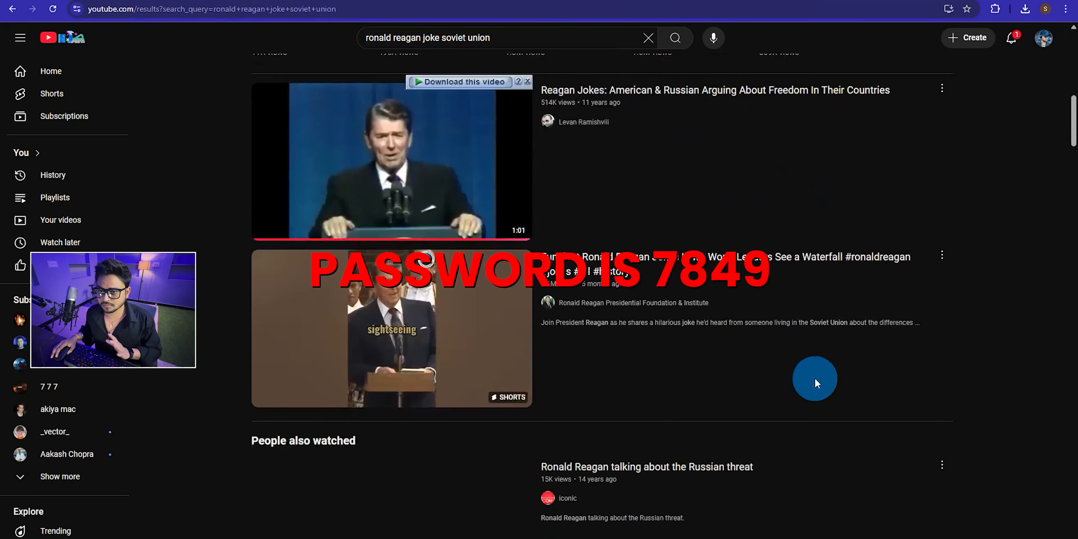
scroll(816, 381, "down", 5)
scroll(753, 360, "down", 3)
left_click(779, 352)
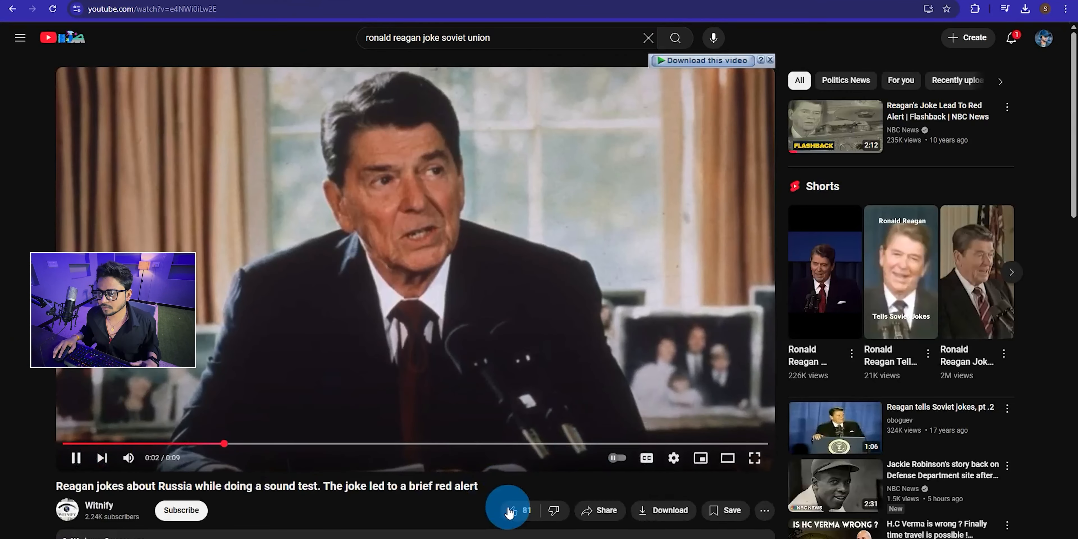
Step: Like the Reagan sound test video, pause it and check its available download formats
left_click(510, 508)
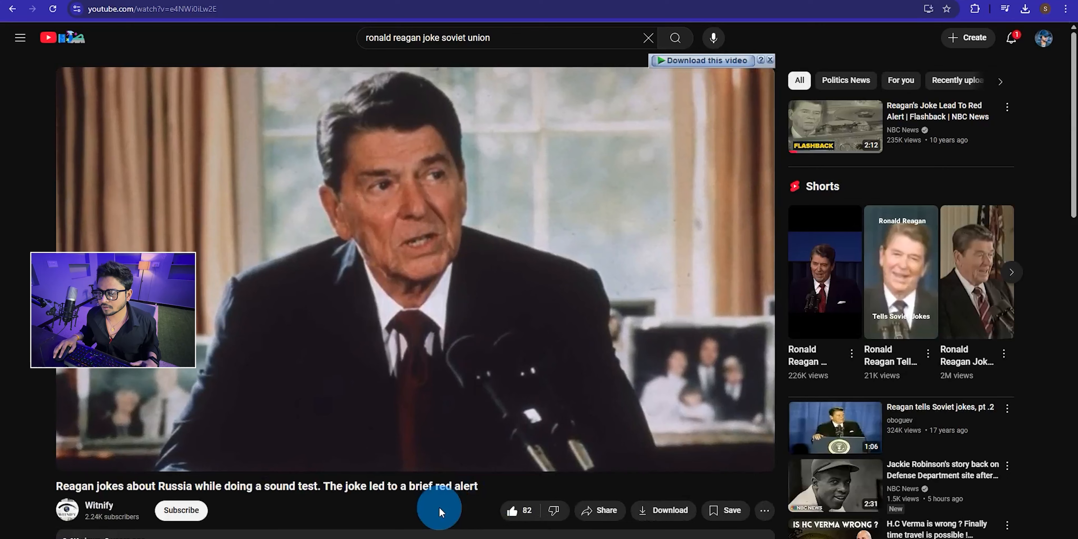
left_click(501, 245)
left_click(712, 65)
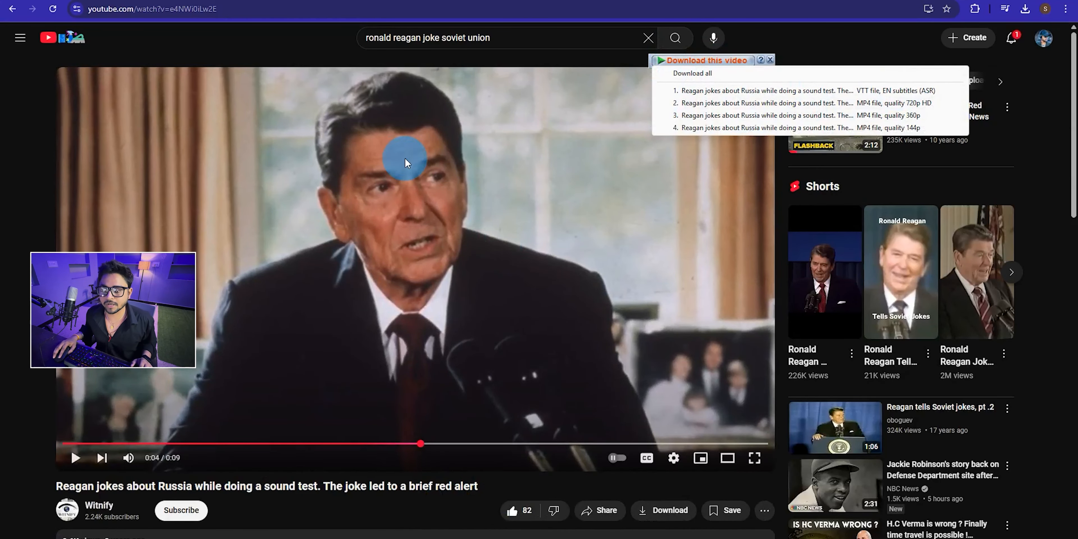
left_click(397, 472)
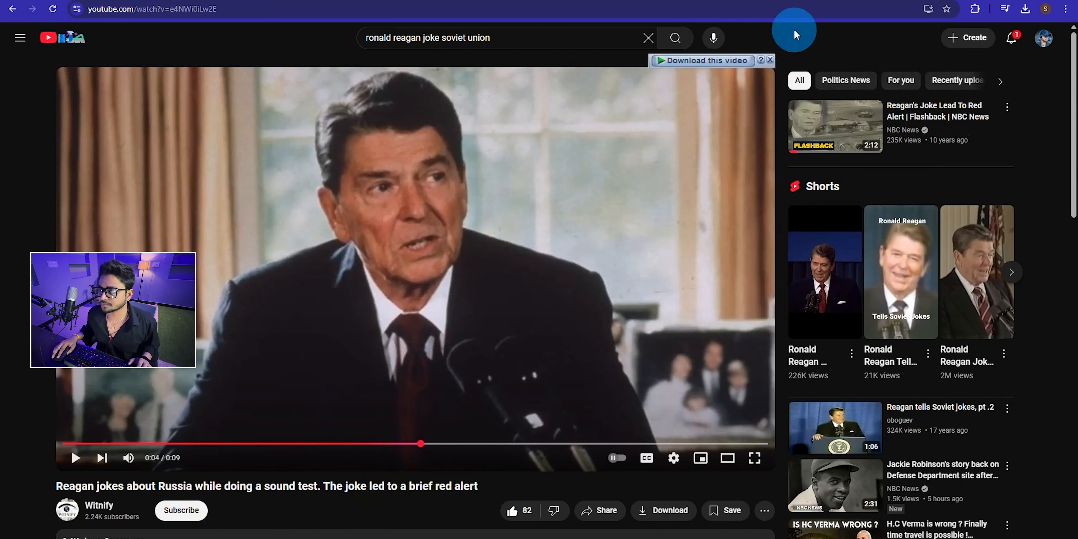
Step: Switch to Premiere Pro and import the downloaded Reagan sound test joke video into the project
mouse_move(577, 537)
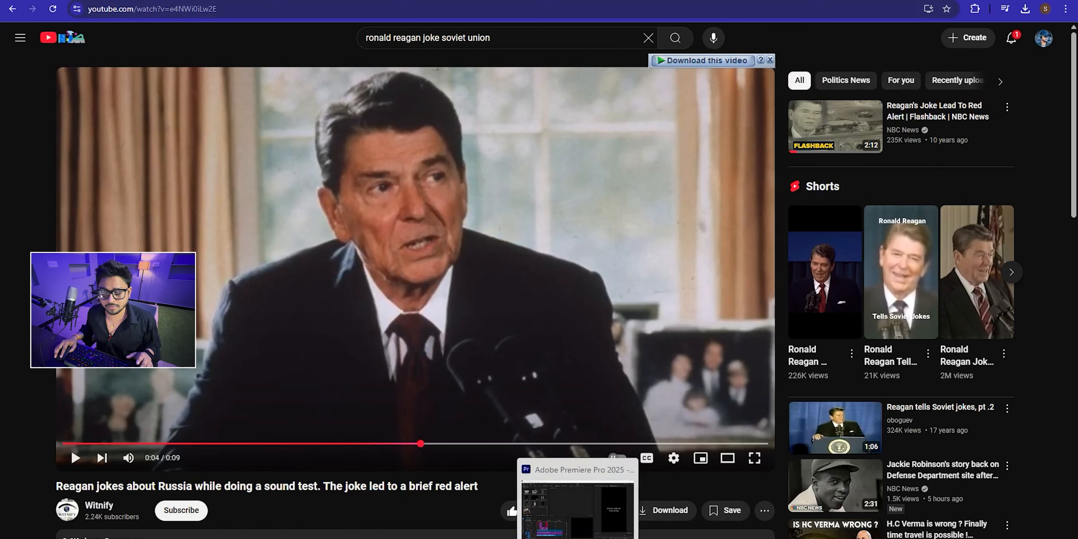
left_click(577, 508)
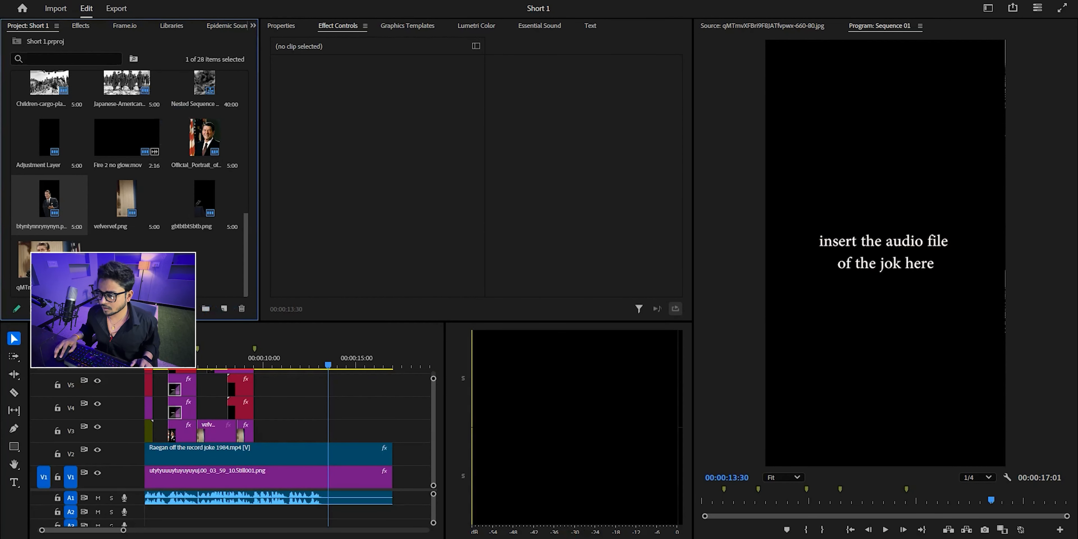
left_click(119, 260)
Step: Trim the "Raegan off the record joke 1984.mp4" clip on V2 and the background image on V1 to end at 00:00:13:12
scroll(354, 462, "down", 1)
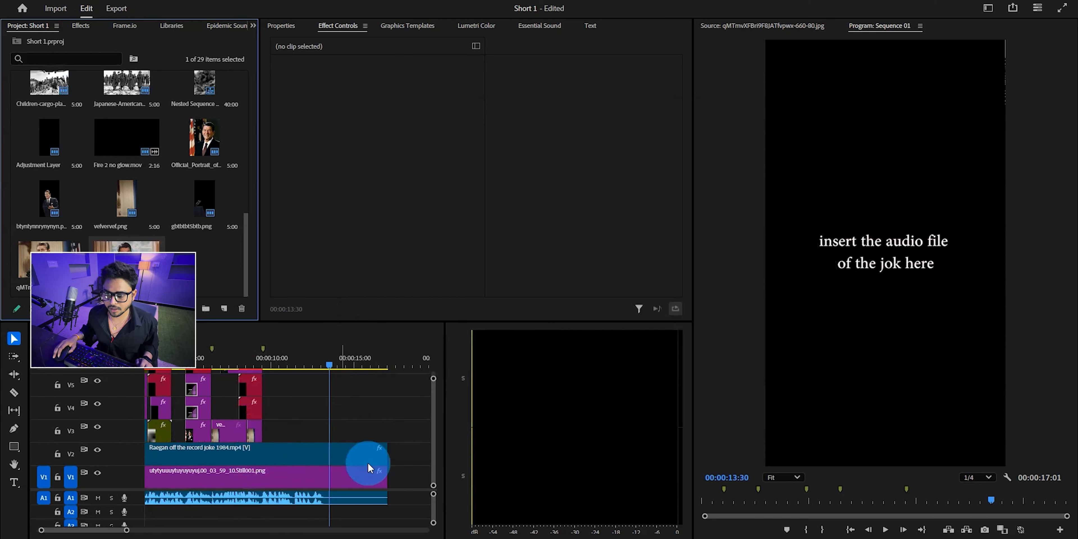
scroll(392, 452, "up", 2)
left_click_drag(385, 452, 308, 453)
scroll(312, 445, "up", 2)
left_click_drag(305, 364, 318, 370)
scroll(344, 465, "down", 2)
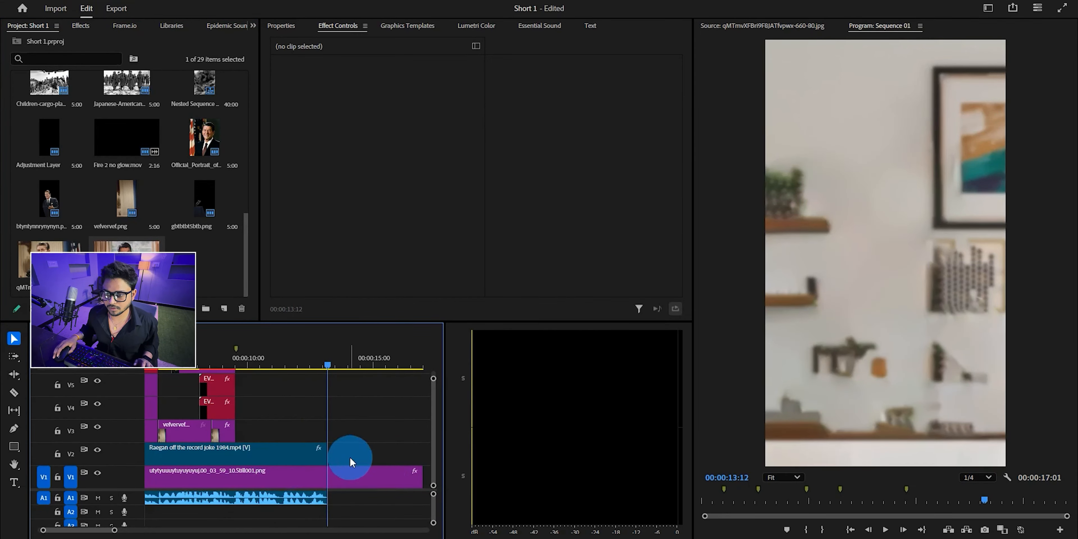
left_click_drag(421, 477, 313, 478)
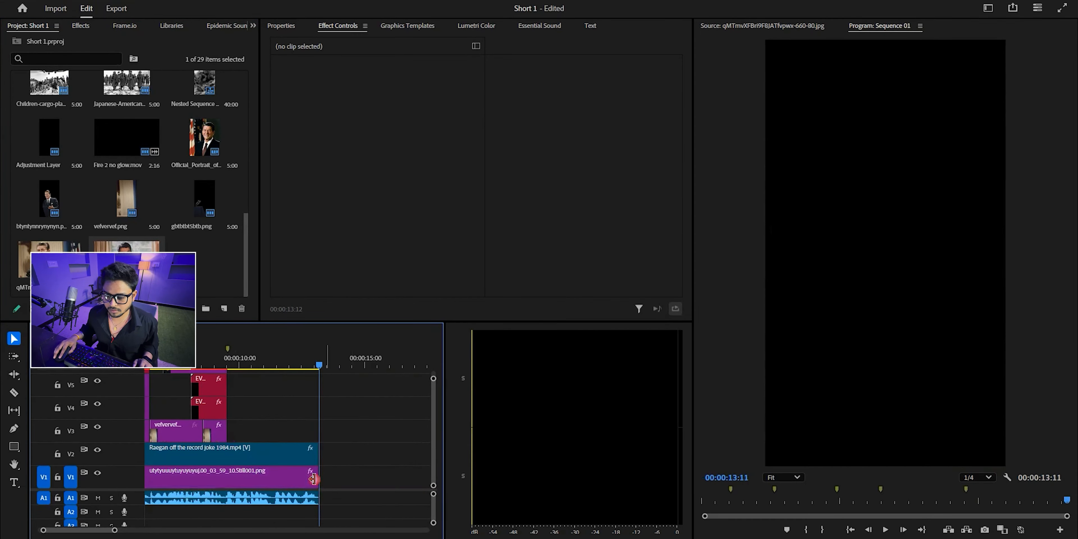
Step: Place the Reagan joke video on V2 at 00:00:13:12, with its audio on A2, and play it
left_click_drag(126, 246, 328, 460)
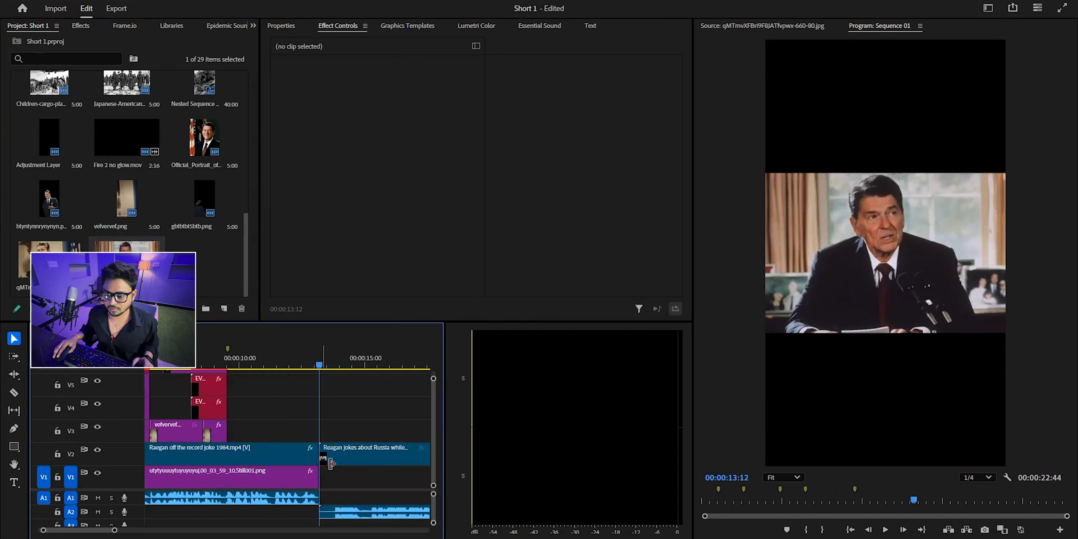
key("space")
scroll(267, 466, "down", 2)
scroll(279, 468, "down", 2)
scroll(246, 474, "up", 5)
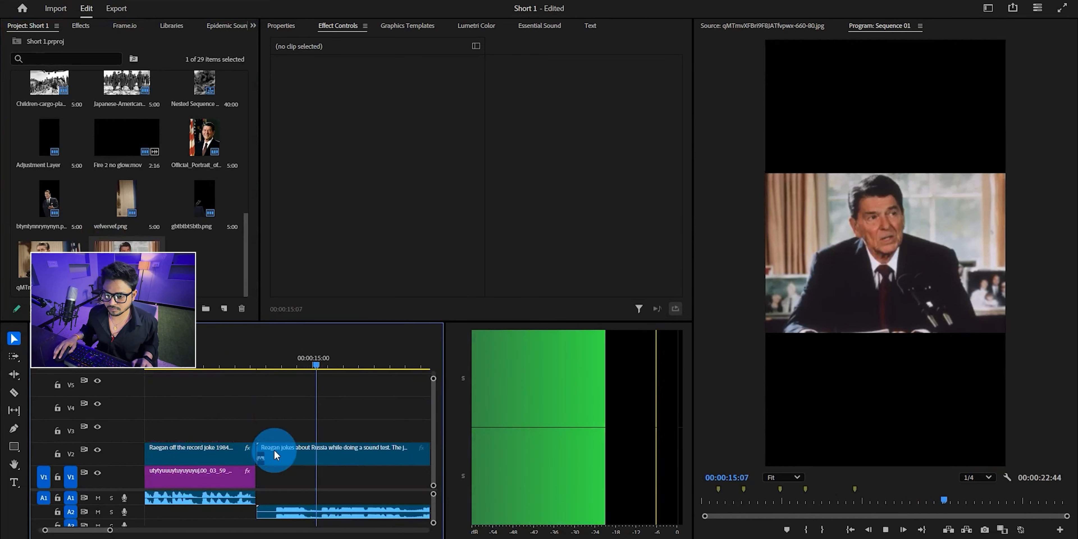
Step: Trim the start of the joke video, move it up to V3 directly after the previous scene, and play it back
left_click_drag(274, 455, 295, 439)
left_click_drag(315, 435, 284, 430)
key("space")
scroll(259, 477, "down", 4)
left_click(323, 463)
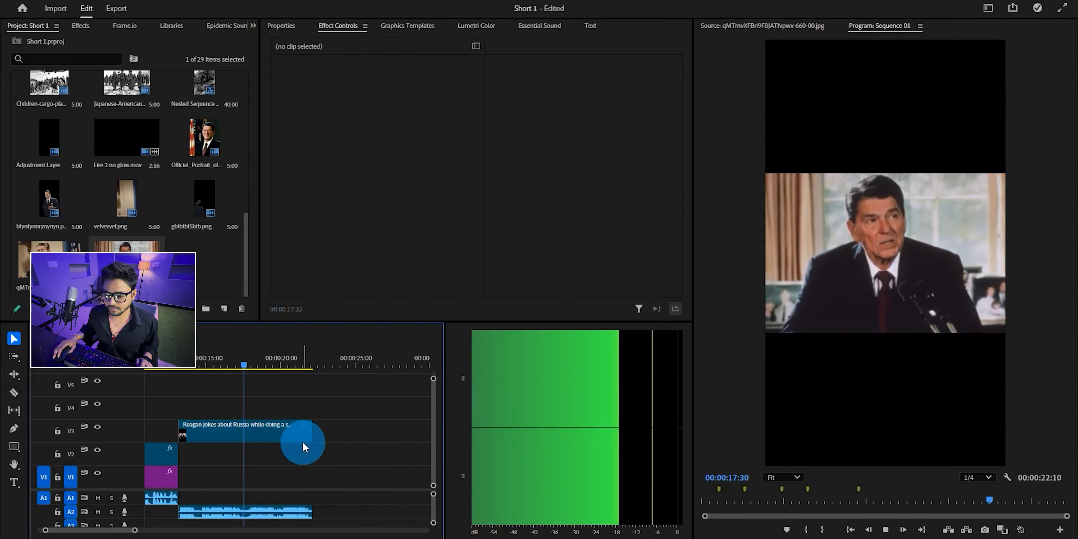
scroll(315, 456, "up", 3)
scroll(370, 464, "down", 3)
left_click(369, 464)
Step: Set the Scale of the joke video on V3 to 81
left_click(282, 439)
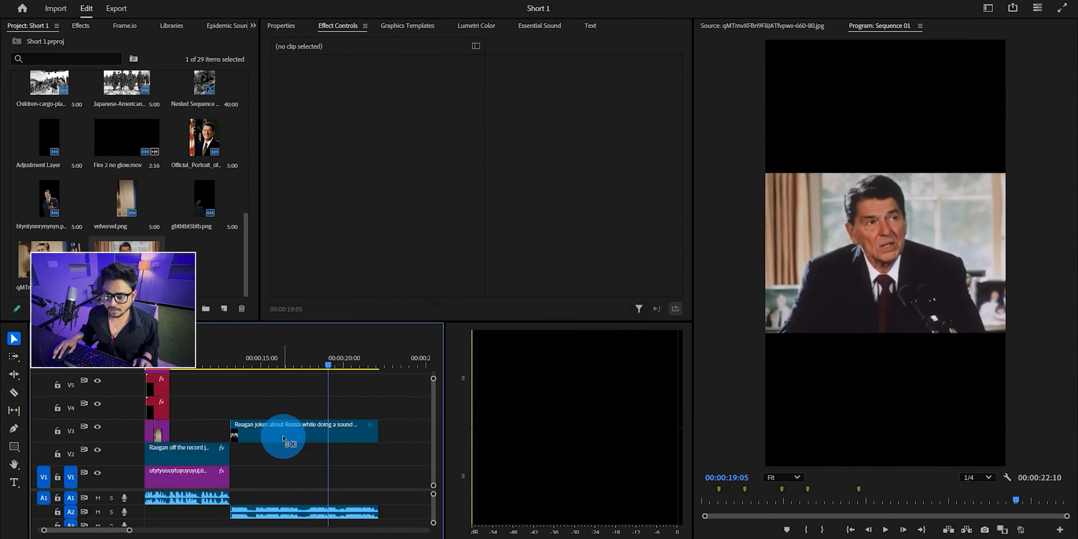
left_click(329, 73)
left_click_drag(382, 96, 374, 96)
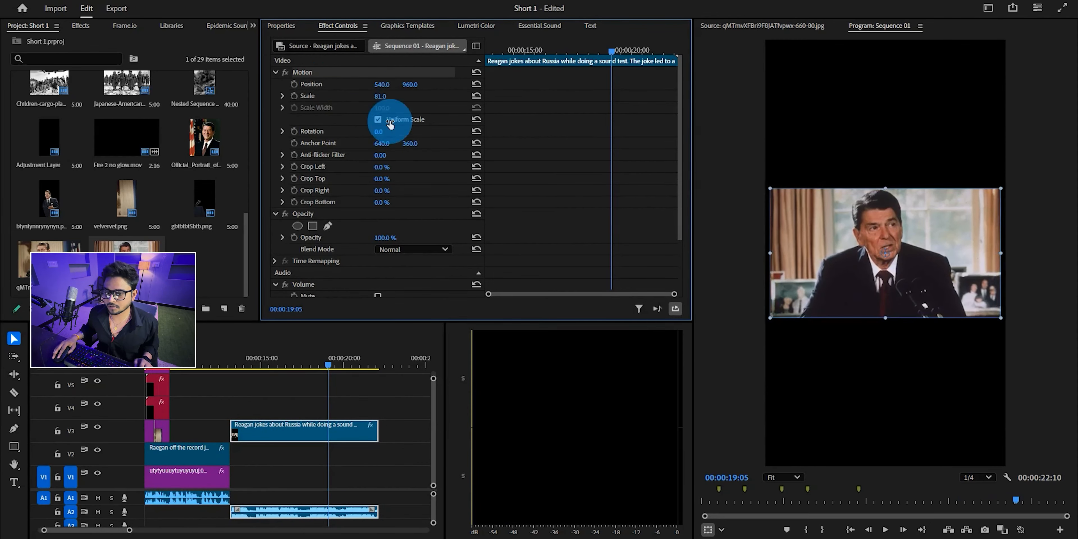
Step: Duplicate the joke video onto V2 and set the copy's Scale to 293 as an enlarged background
left_click_drag(289, 440, 281, 452)
left_click(390, 100)
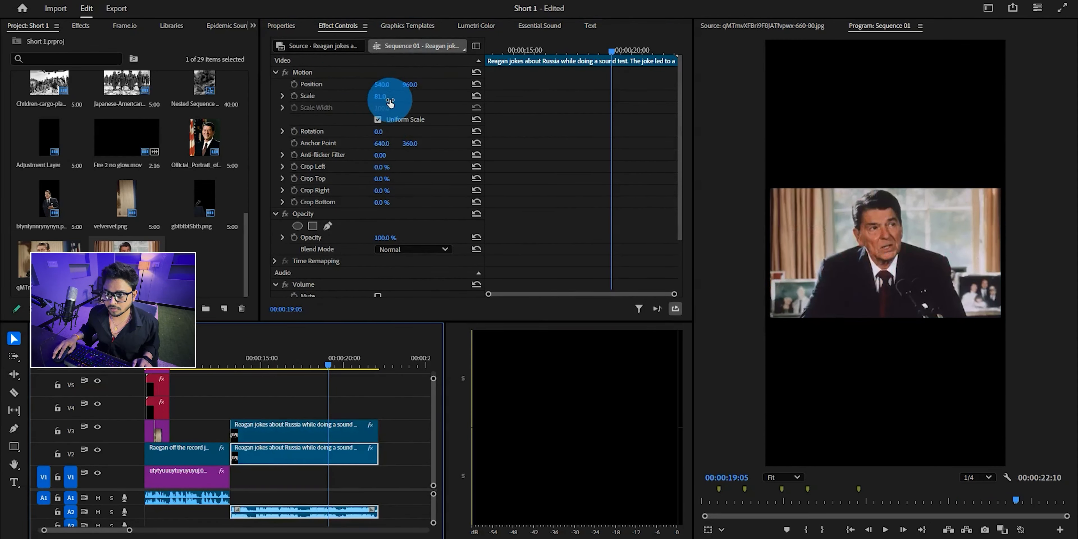
left_click_drag(390, 100, 479, 101)
Step: Apply the "Blakish tint 0 to 100" preset to the enlarged background clip on V2
left_click(93, 28)
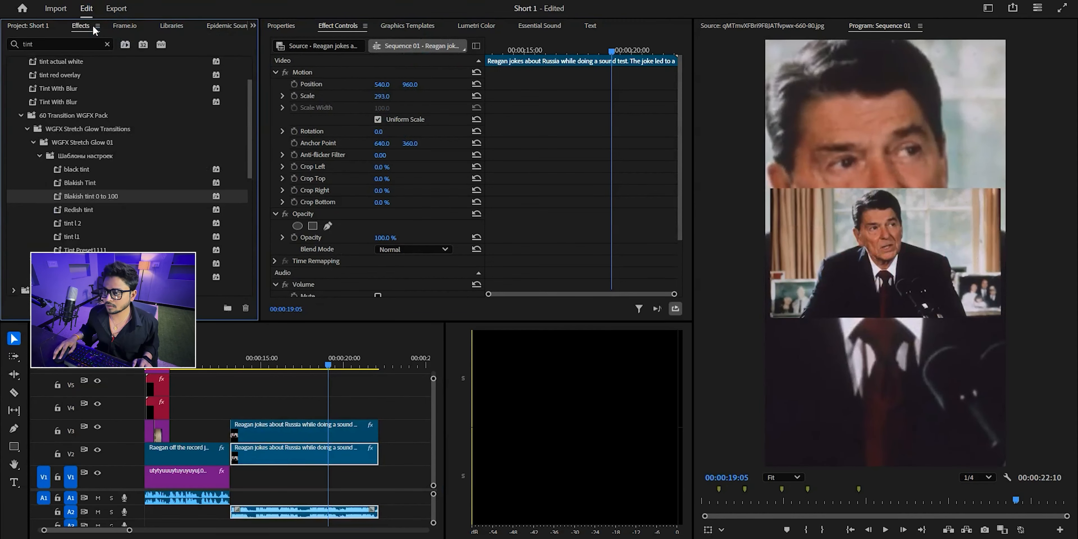
left_click(57, 45)
left_click_drag(82, 199, 213, 293)
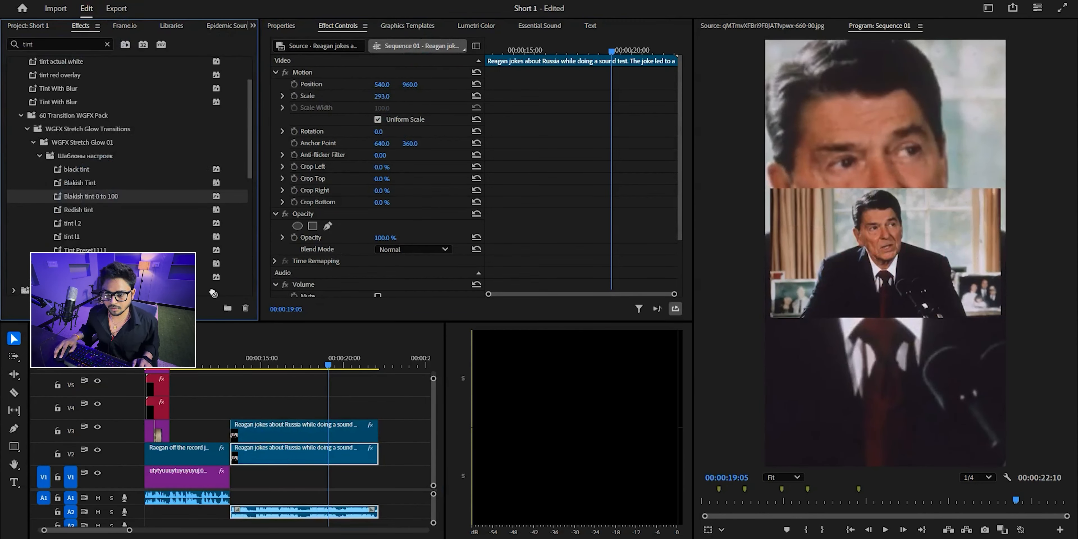
left_click_drag(277, 453, 279, 454)
Step: Set the background clip's tint Map White To colour to dark grey 4A4A4A
scroll(435, 211, "down", 2)
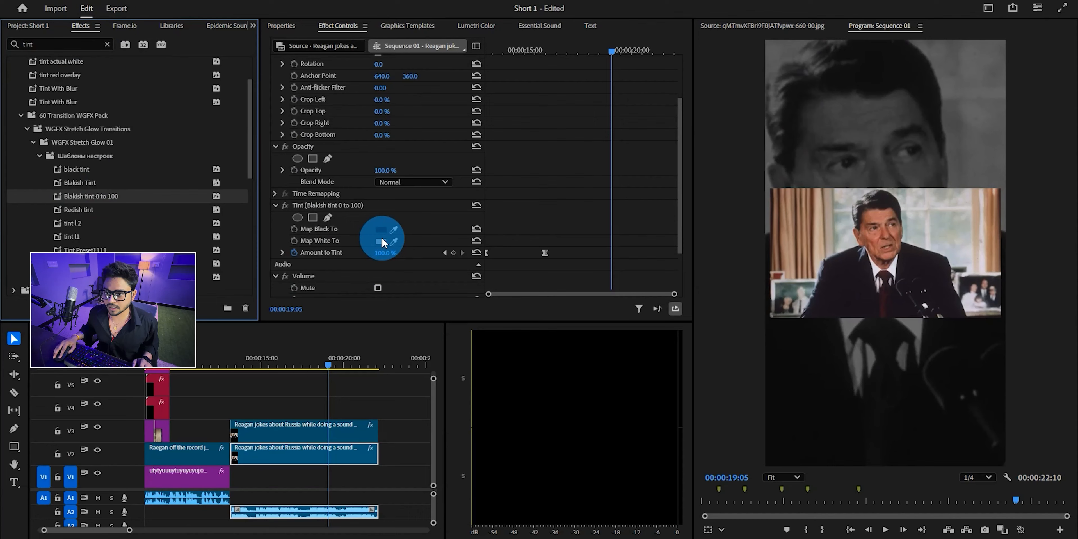
left_click(381, 241)
left_click(387, 242)
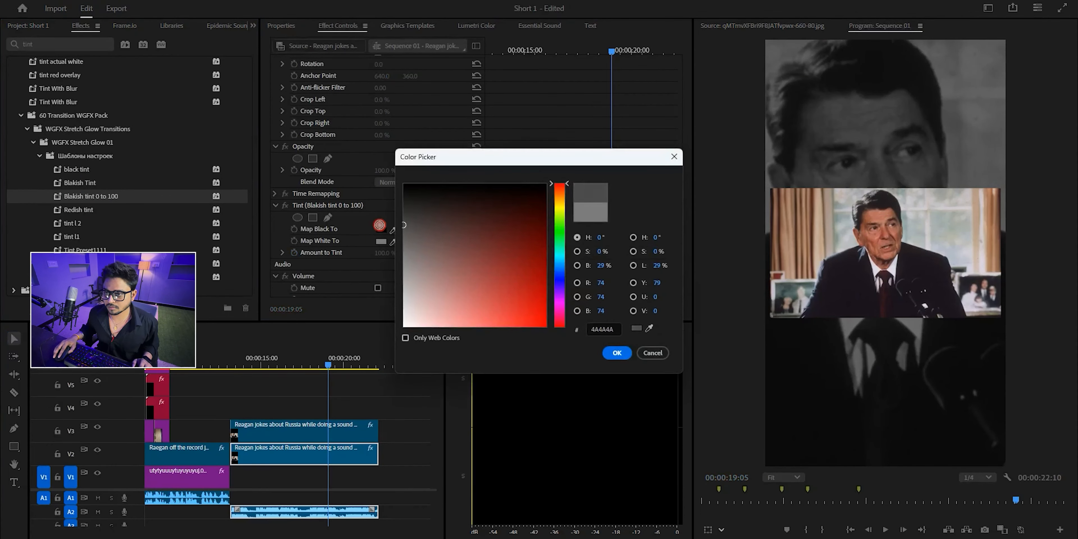
left_click(615, 354)
Step: Search the effects for "drop" and apply Drop Shadow to the smaller joke clip on V3
left_click(312, 428)
left_click(58, 44)
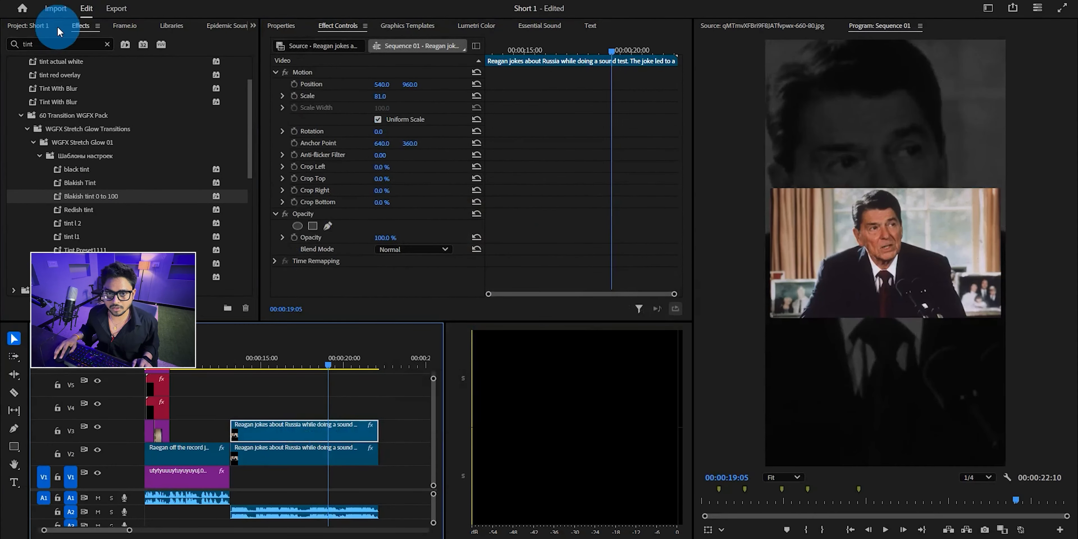
type("drop")
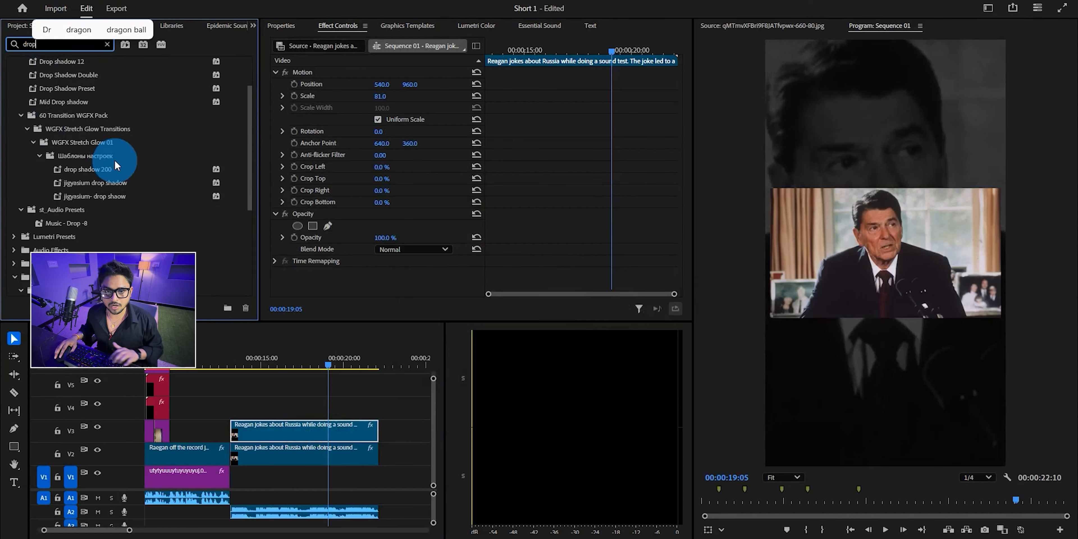
left_click_drag(67, 237, 292, 423)
Step: Set the drop shadow to opacity 100%, direction 0, distance 0 and softness 200, and duplicate the effect on the same clip
scroll(381, 209, "down", 3)
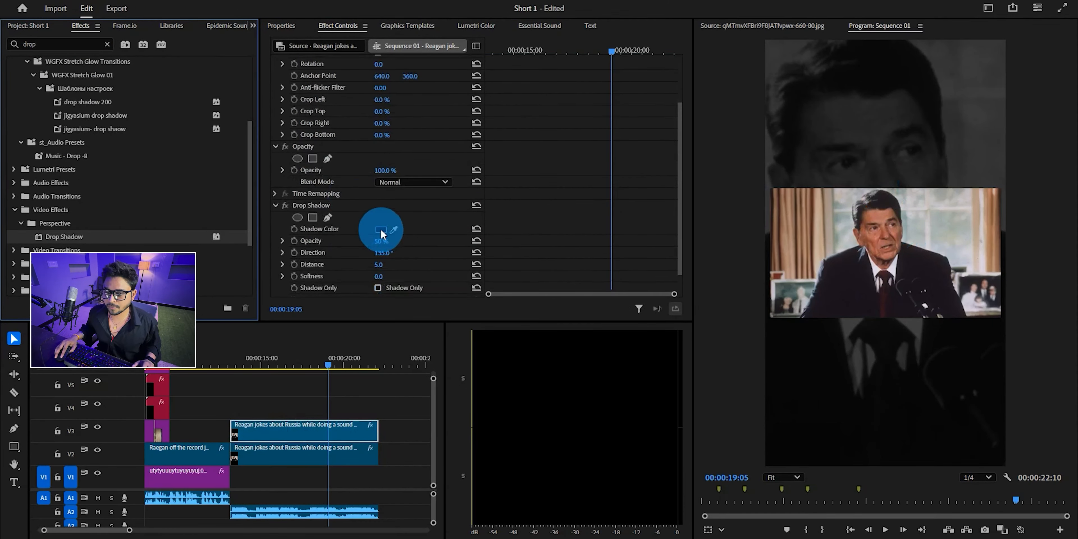
left_click_drag(381, 242, 422, 241)
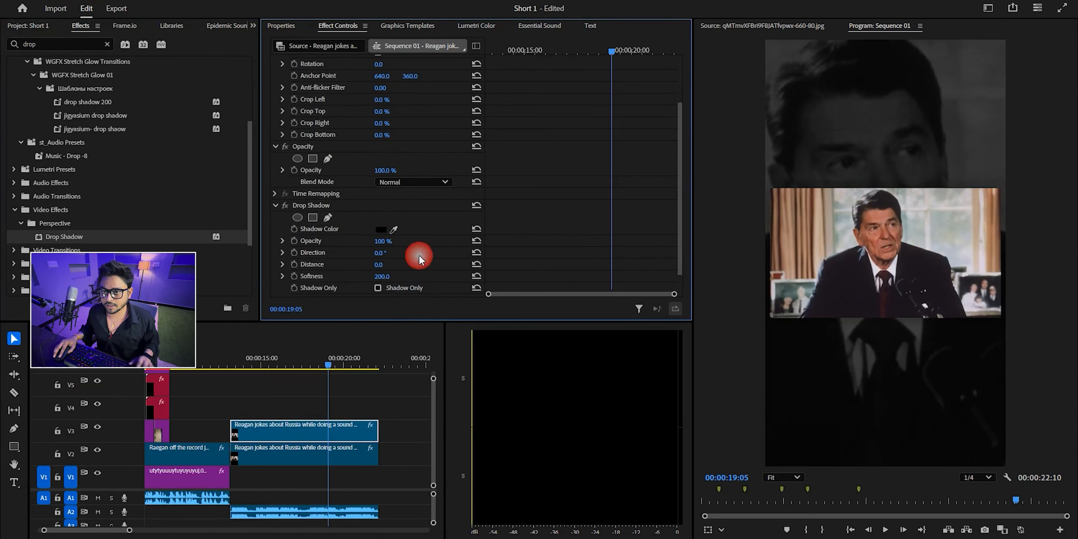
key("ctrl+c")
key("ctrl+v")
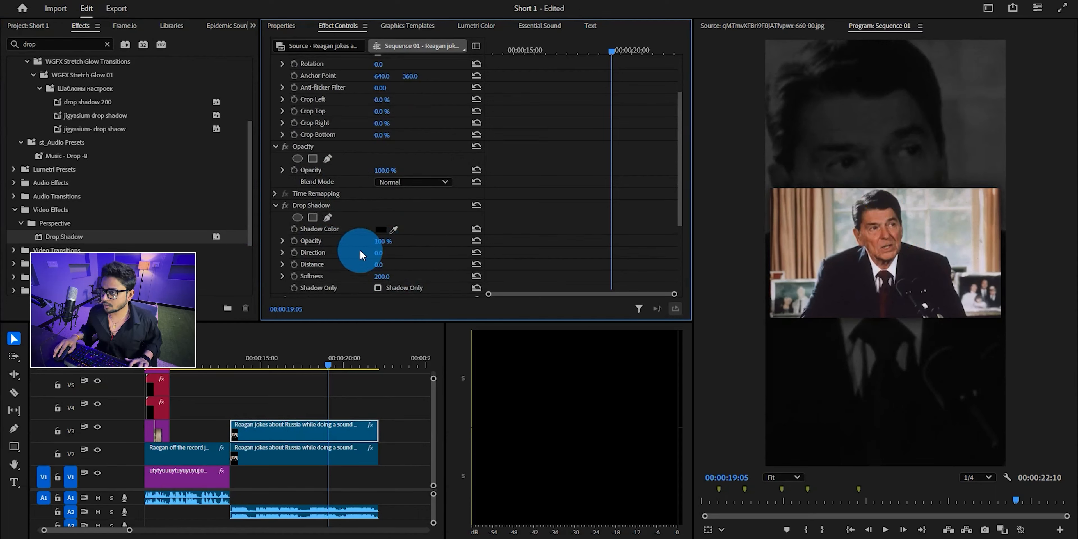
scroll(360, 250, "down", 3)
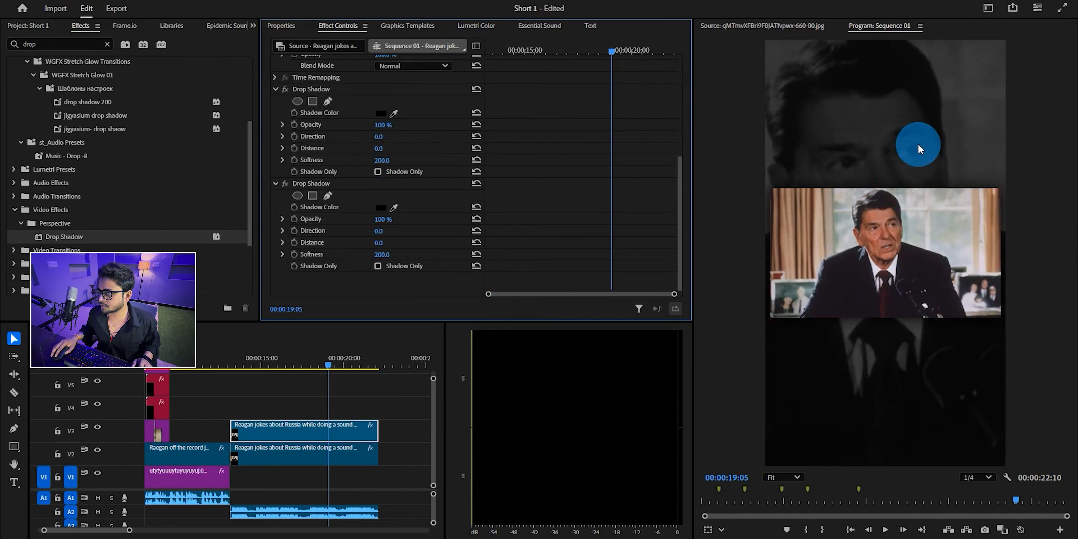
Step: Set the Map White To colour of the V2 background clip's tint to red B04D4D
left_click(274, 451)
scroll(360, 259, "down", 5)
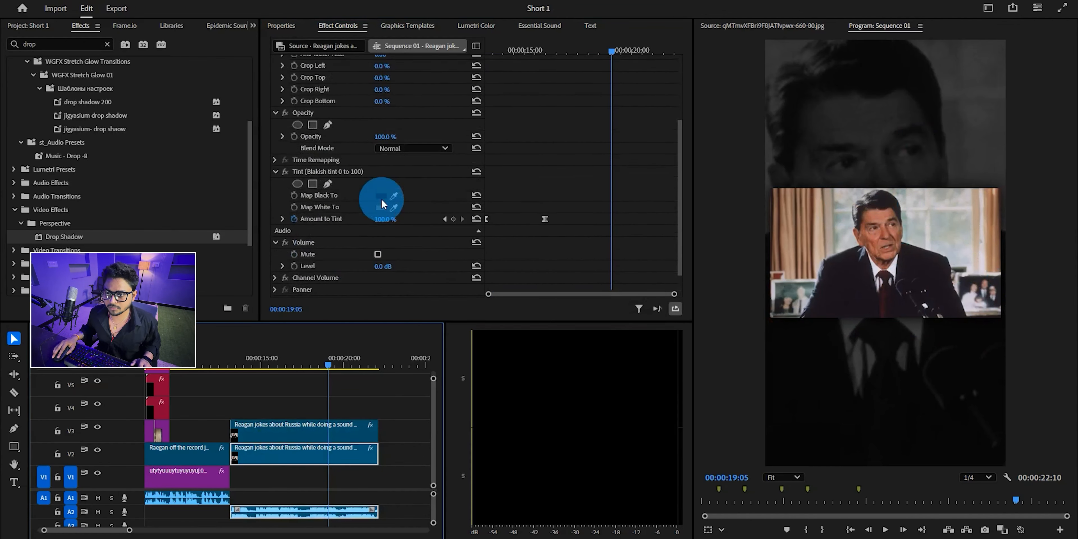
left_click(382, 209)
left_click_drag(515, 301, 483, 282)
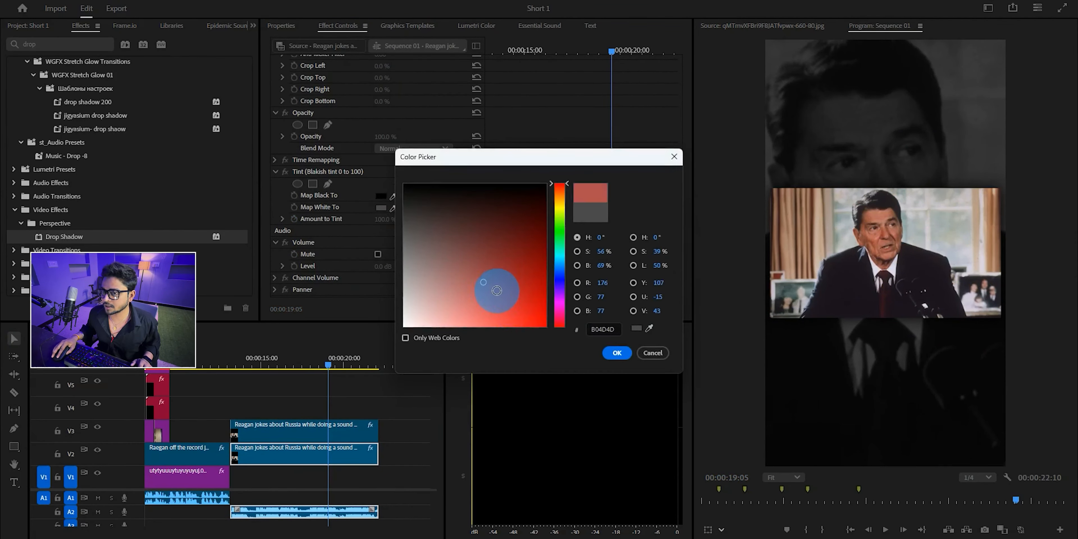
left_click(612, 353)
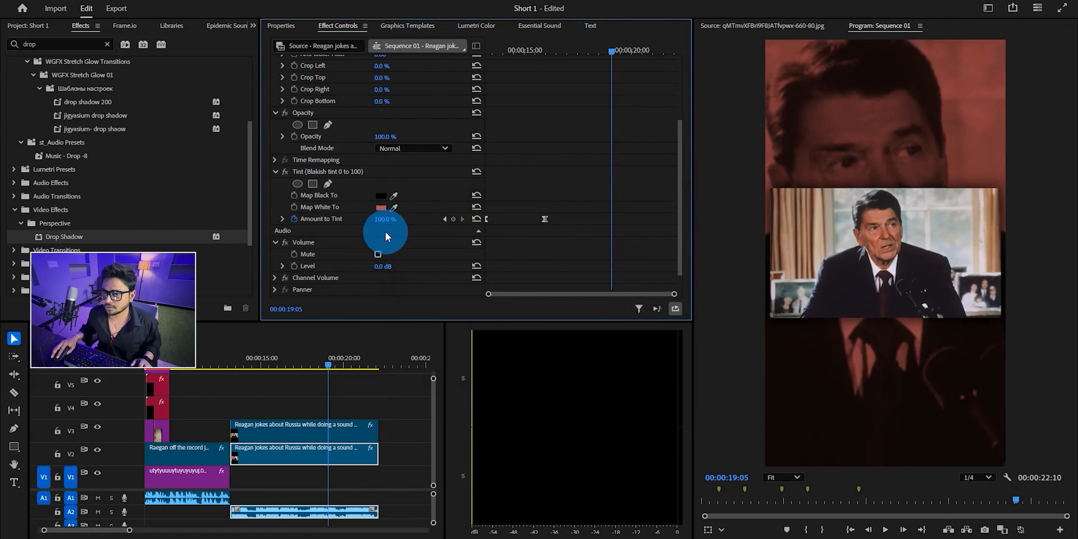
Step: Shift the hue of the background tint's Map White To colour to teal 4DA3B0
left_click(381, 209)
left_click(559, 262)
left_click(617, 353)
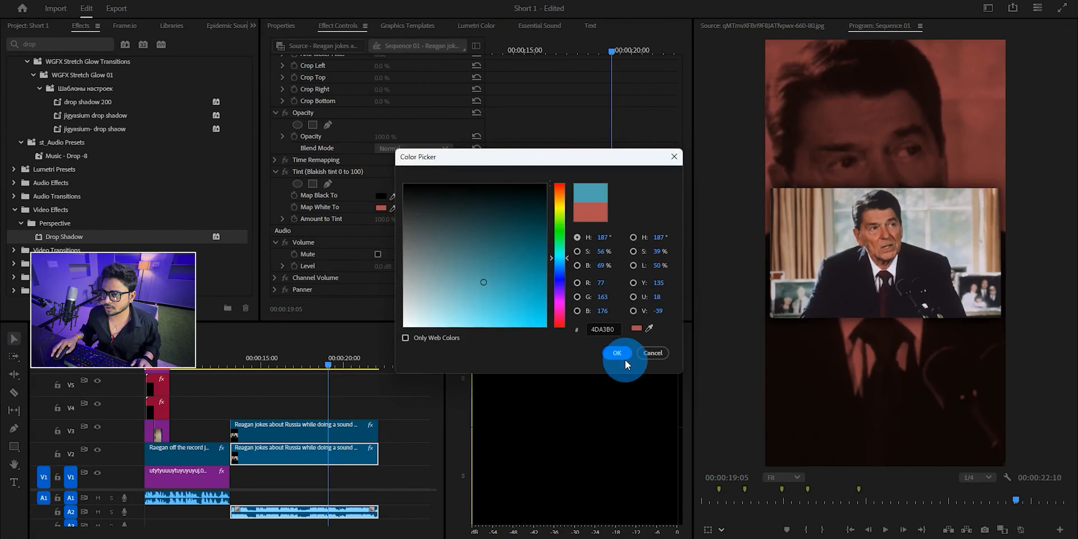
left_click(597, 410)
Step: Move both joke clips down one track, placing the background on V1 and the smaller clip on V2
left_click(294, 436)
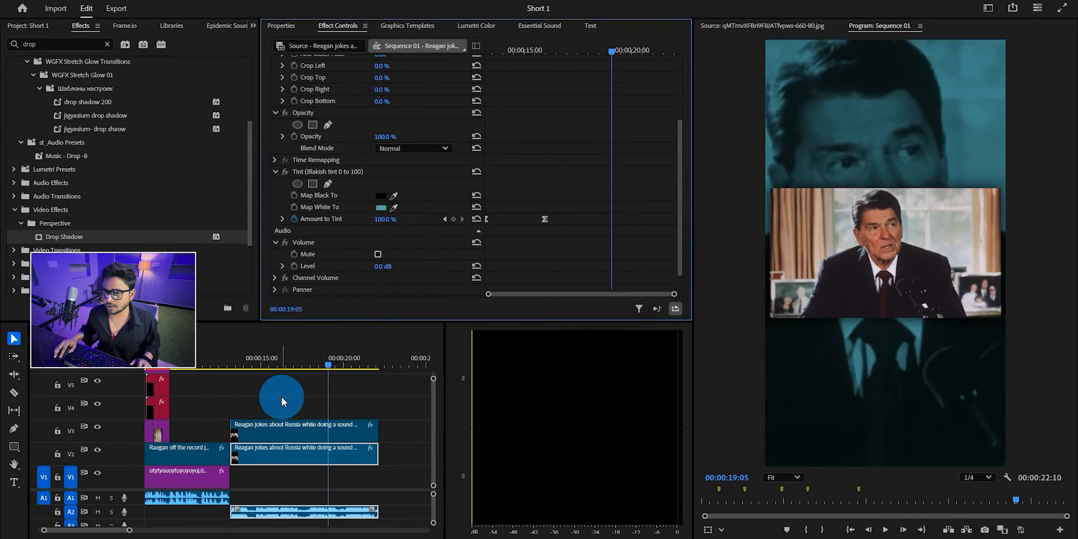
left_click_drag(280, 398, 293, 451)
left_click_drag(295, 454, 296, 477)
left_click(282, 420)
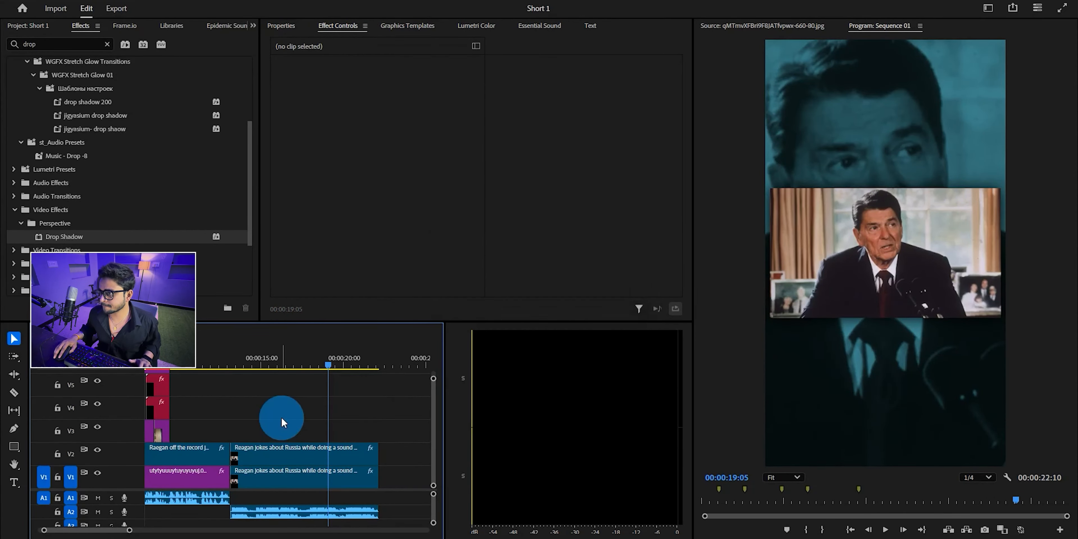
Step: Find the "web" presets and apply the "web in reverse" preset to the smaller joke clip on V2
left_click(257, 456)
left_click(46, 45)
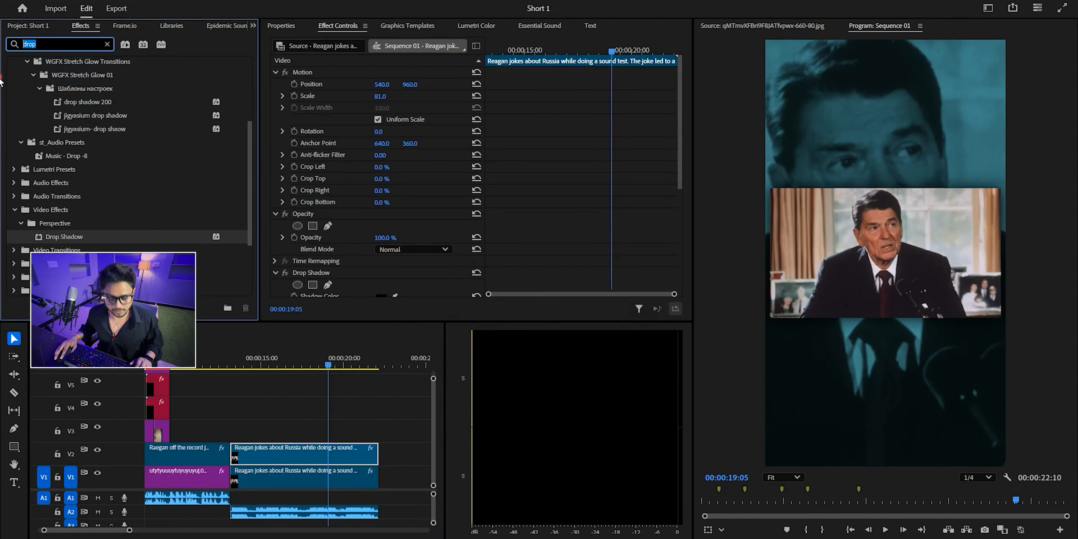
type("web")
left_click(70, 155)
scroll(85, 173, "up", 3)
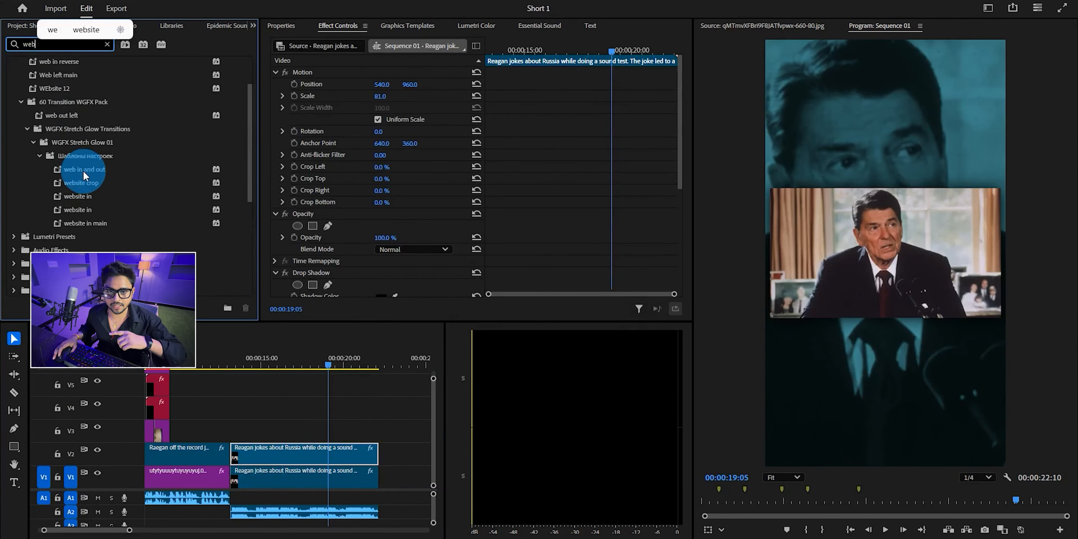
left_click(68, 102)
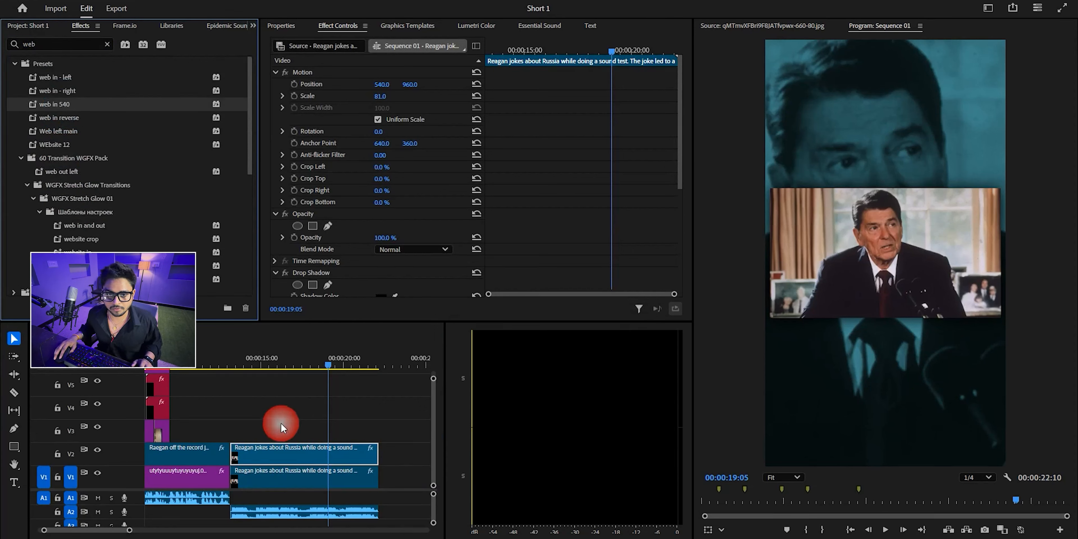
left_click(75, 119)
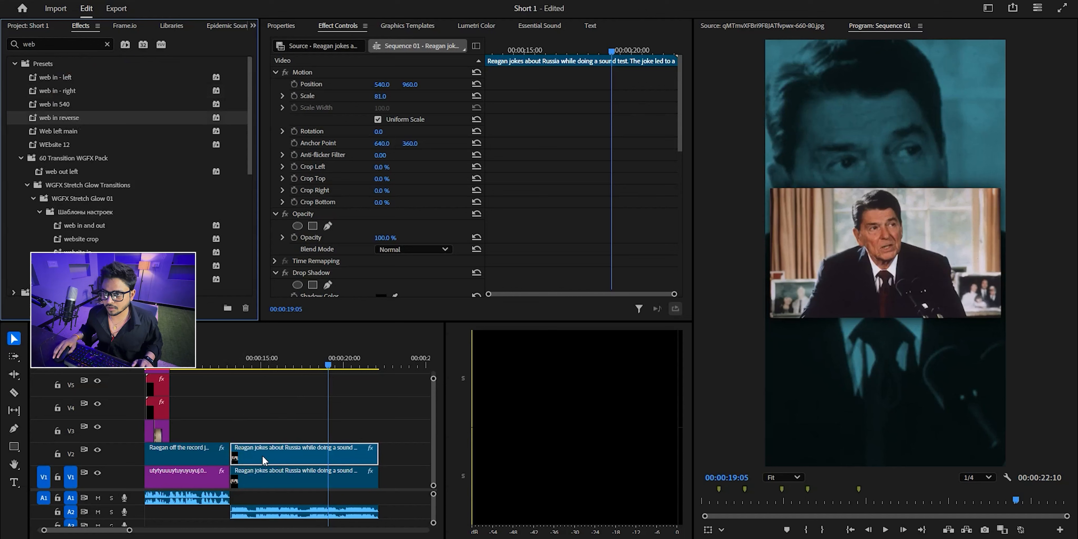
Step: Move the end Position keyframe of the V2 clip's Transform effect later to slow the entrance, and preview it
scroll(536, 230, "down", 10)
left_click(512, 223)
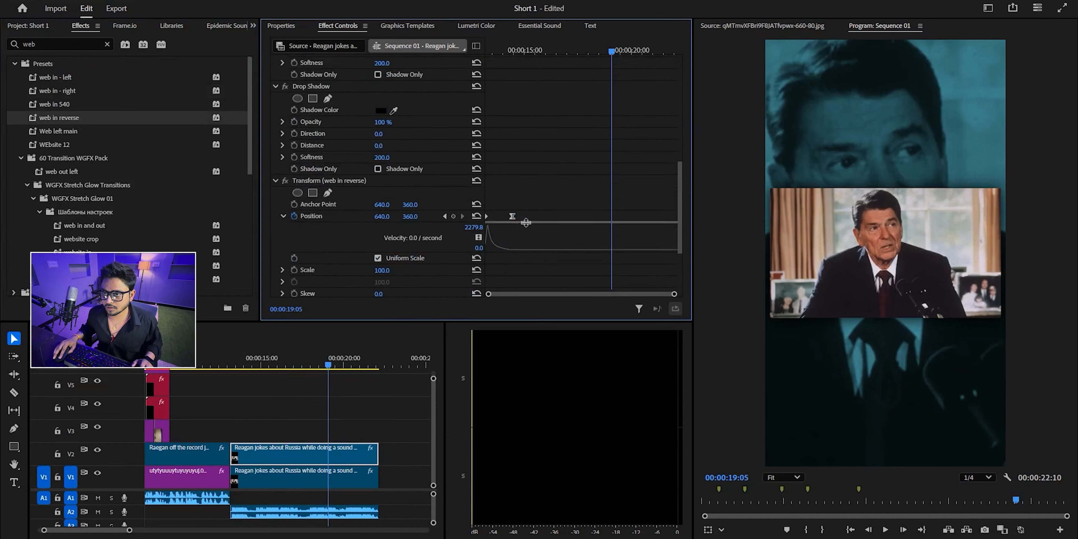
left_click(443, 217)
left_click(443, 217)
key("space")
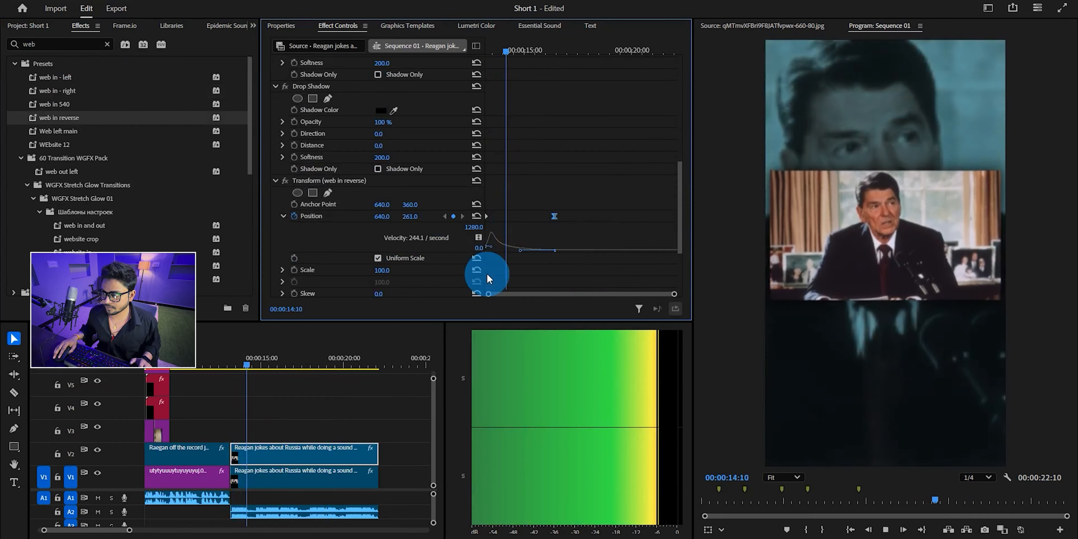
key("space")
left_click(300, 426)
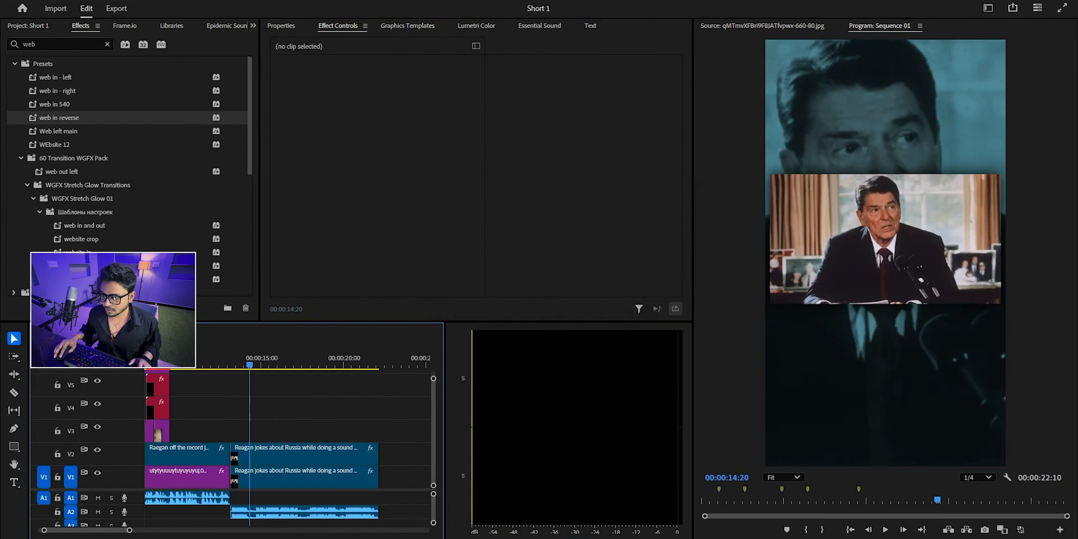
Step: Switch to the browser, open the Google Images page and clear its "reagan" search query
left_click(612, 500)
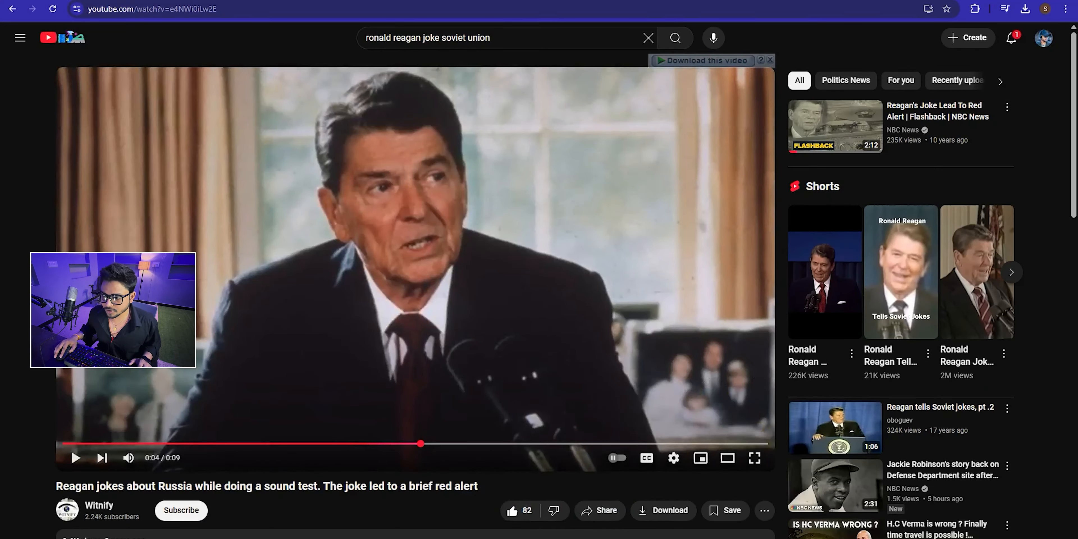
key("alt+Tab")
key("alt+Tab")
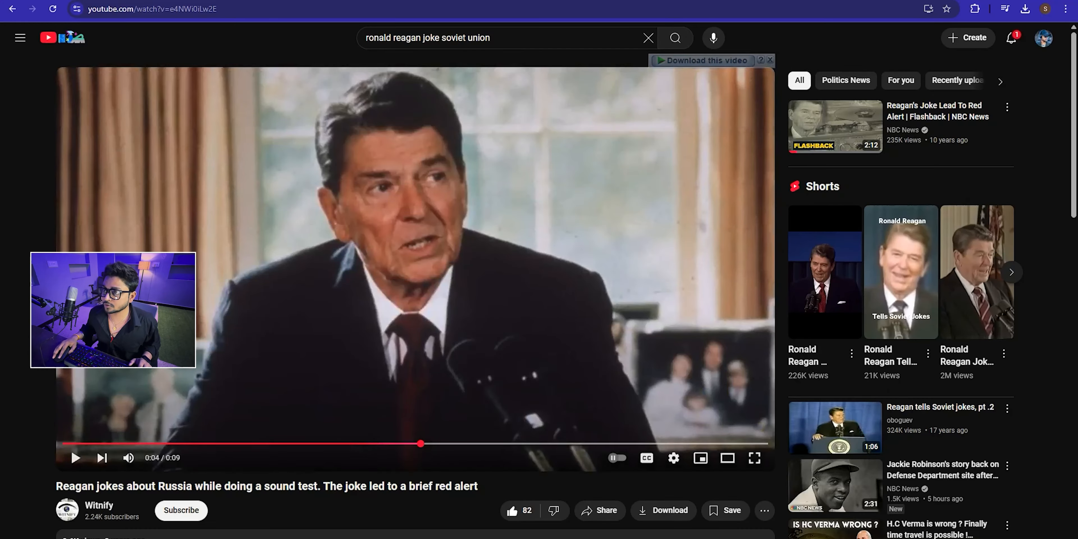
left_click(496, 2)
left_click_drag(235, 52, 70, 49)
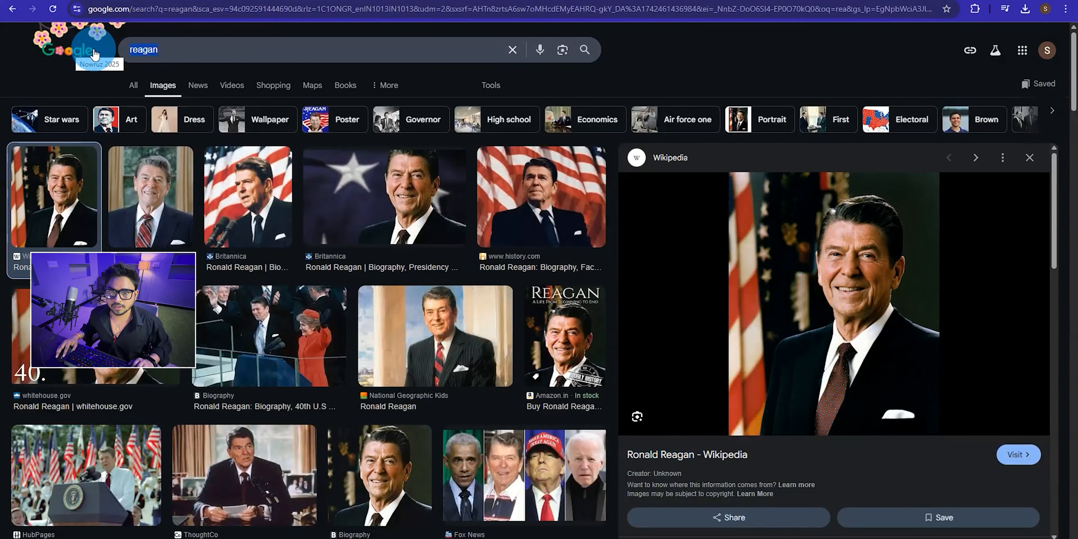
key("BackSpace")
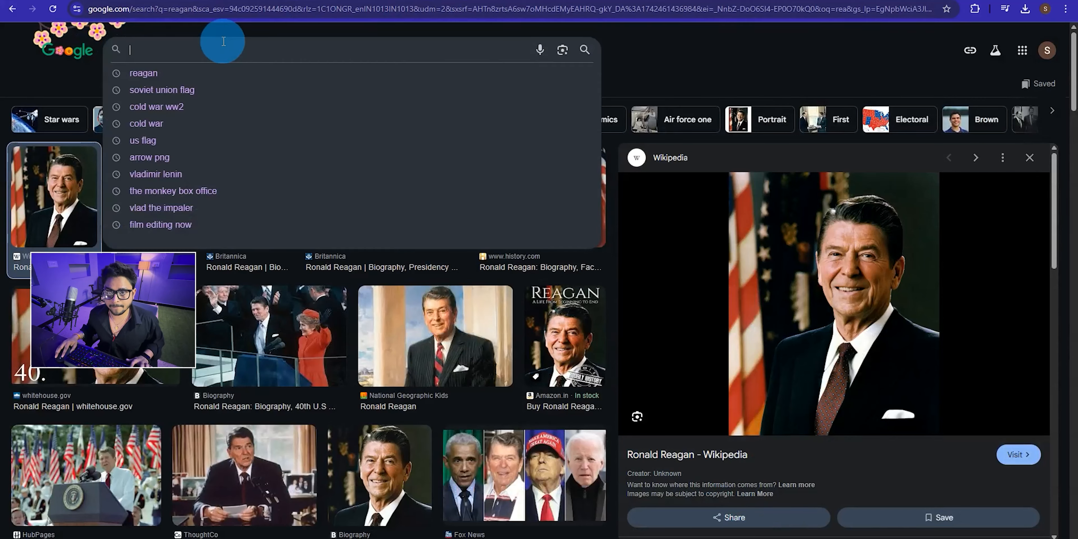
Step: Copy the YouTube query "ronald reagan joke soviet union" into Google, append "my felloiw amerrtican" and run the search
left_click(783, 2)
left_click_drag(505, 36, 331, 45)
key("ctrl+c")
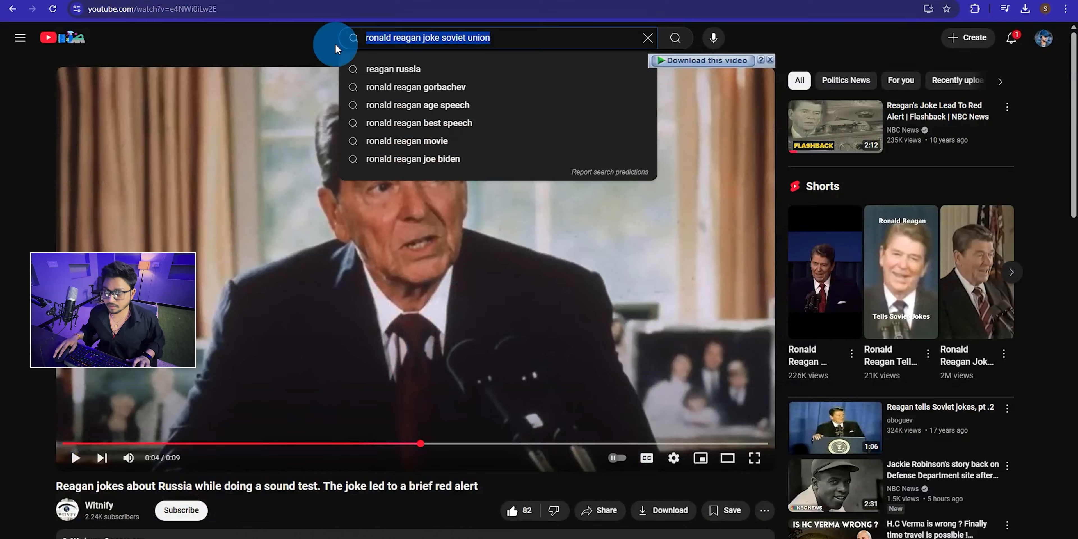
left_click(134, 2)
key("ctrl+v")
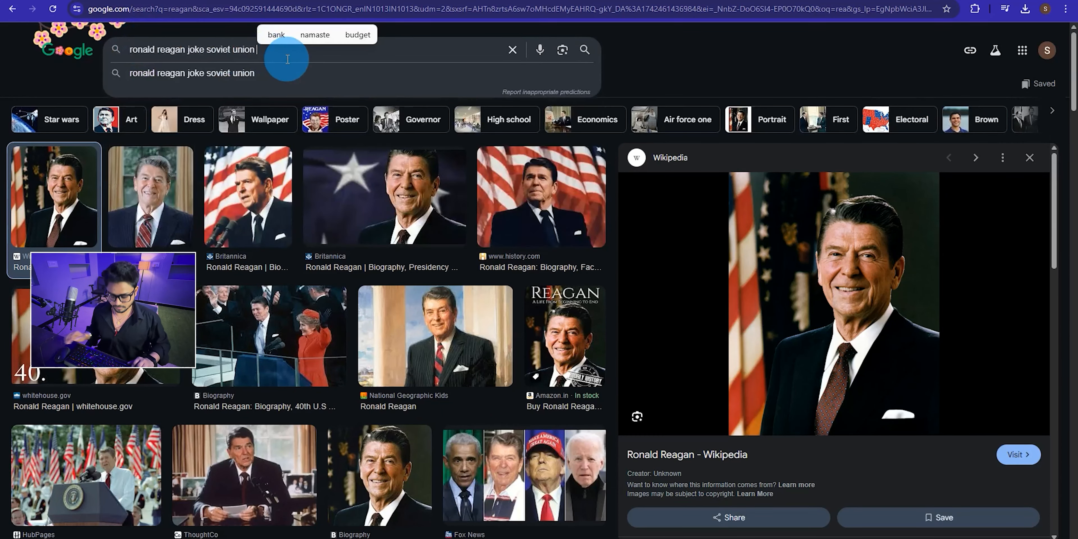
type("my fell")
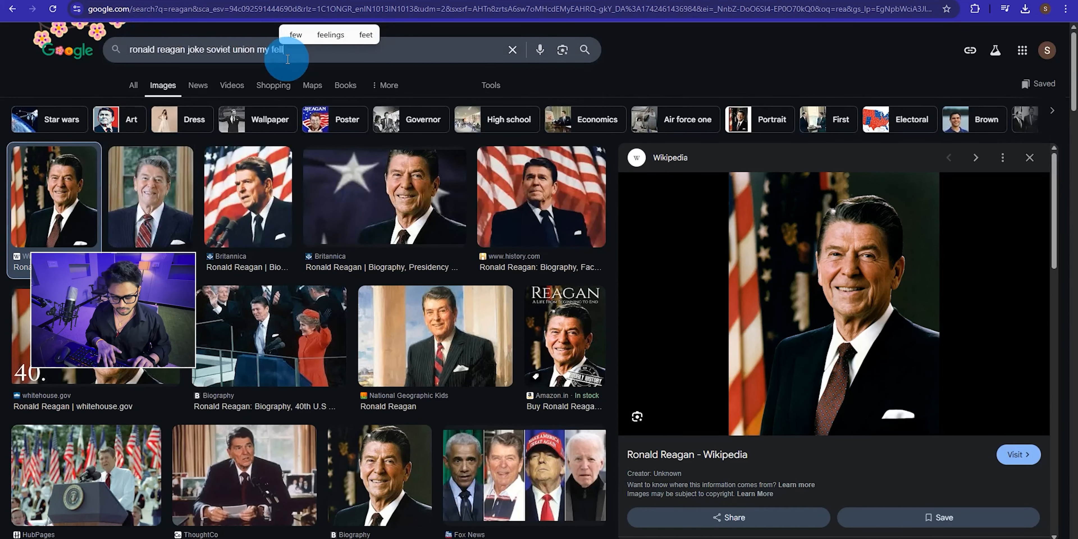
type("oiw amerrtican")
key("Return")
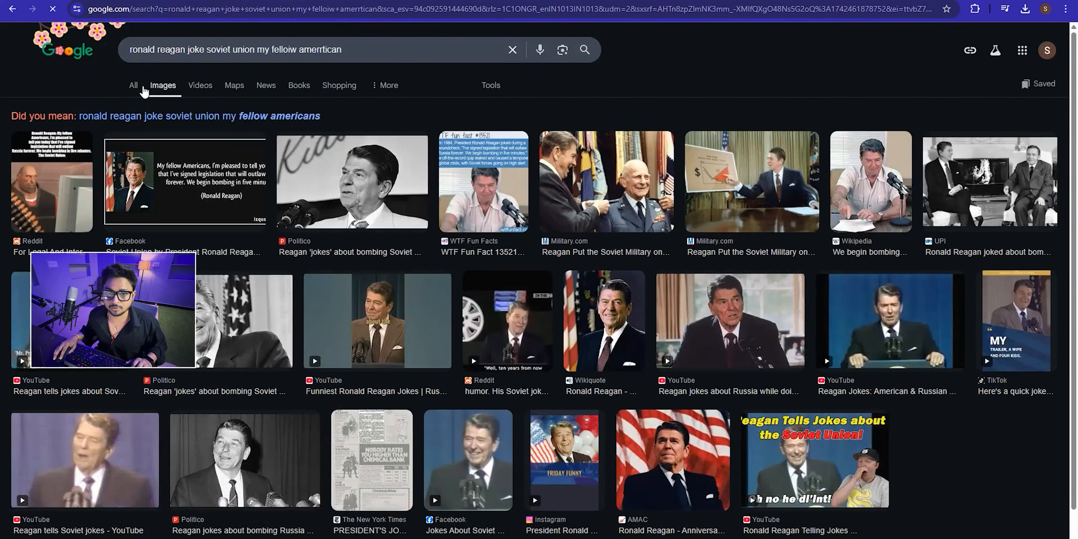
Step: Open the Wikipedia article "We begin bombing in five minutes" and copy Reagan's full joke quote from the Speech section
left_click(131, 85)
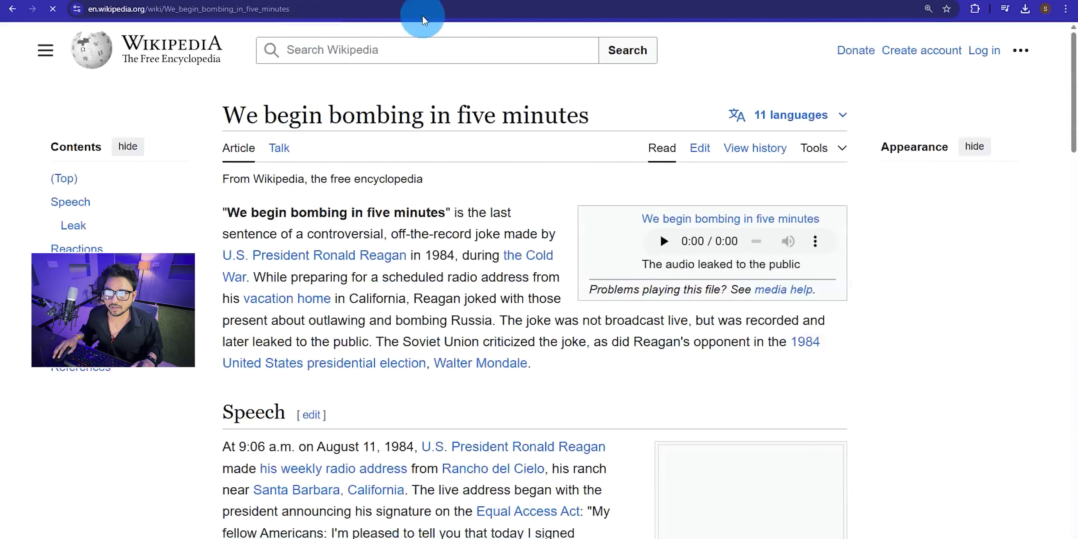
scroll(462, 348, "down", 3)
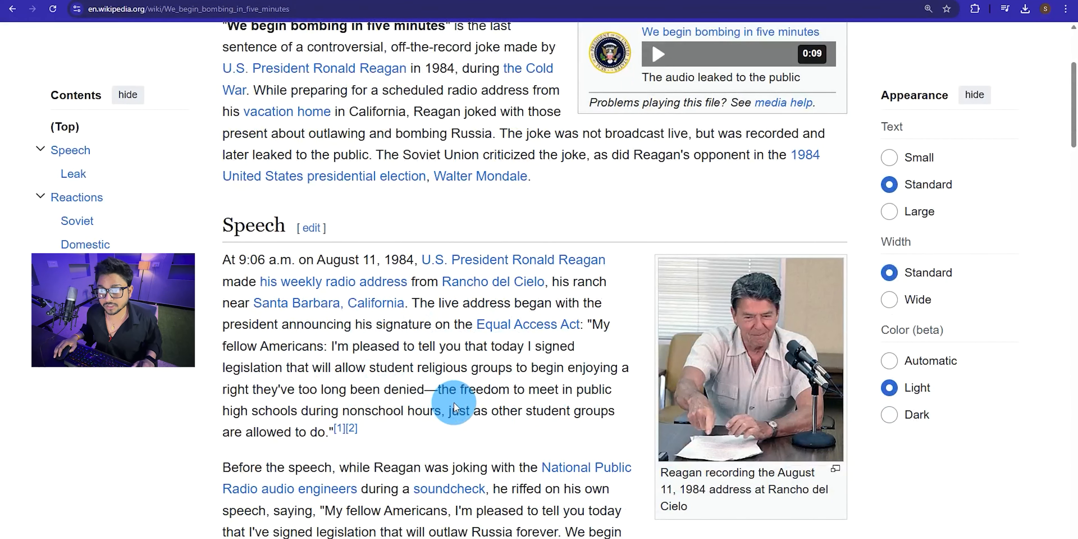
scroll(455, 408, "up", 2)
scroll(442, 316, "down", 6)
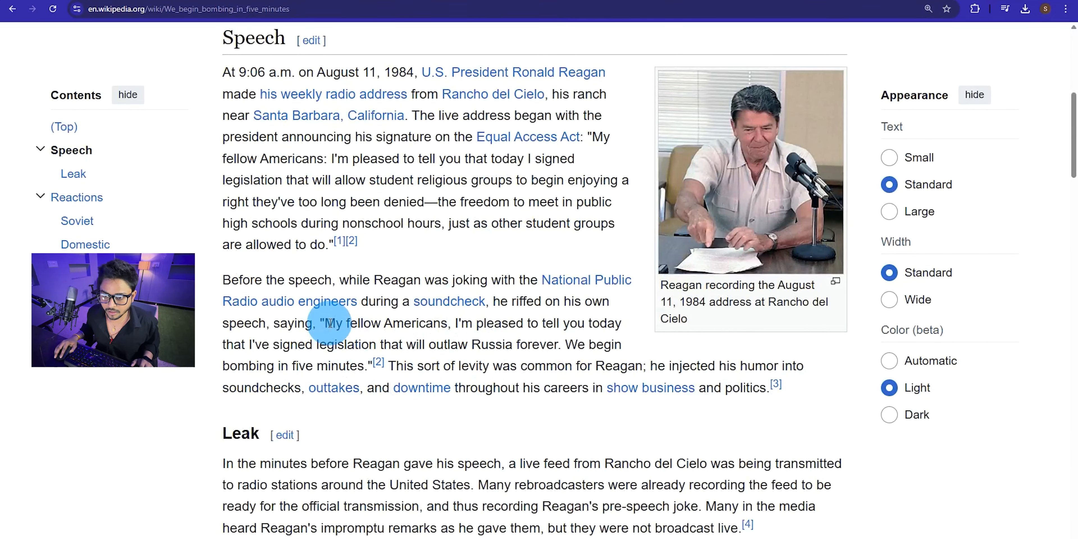
left_click_drag(321, 318, 372, 366)
key("ctrl+c")
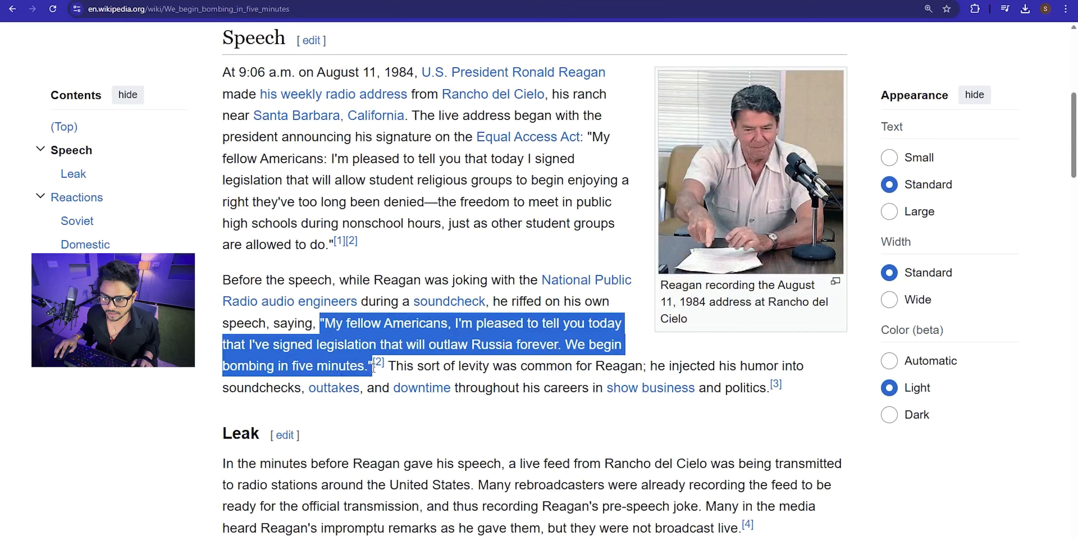
mouse_move(374, 368)
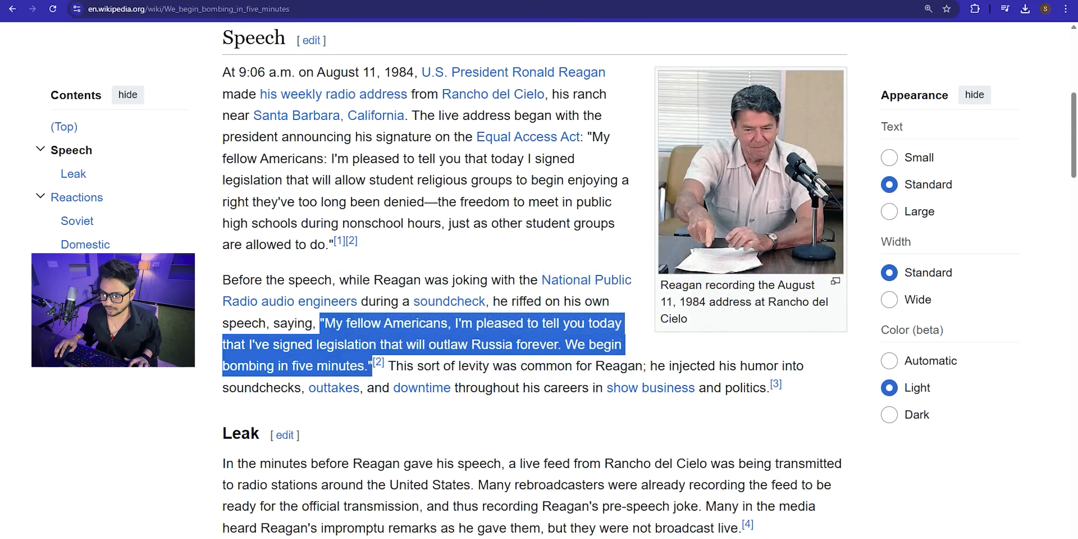
Step: Switch to Notepad, paste the joke quote into a new document and remove its quotation marks
left_click(682, 538)
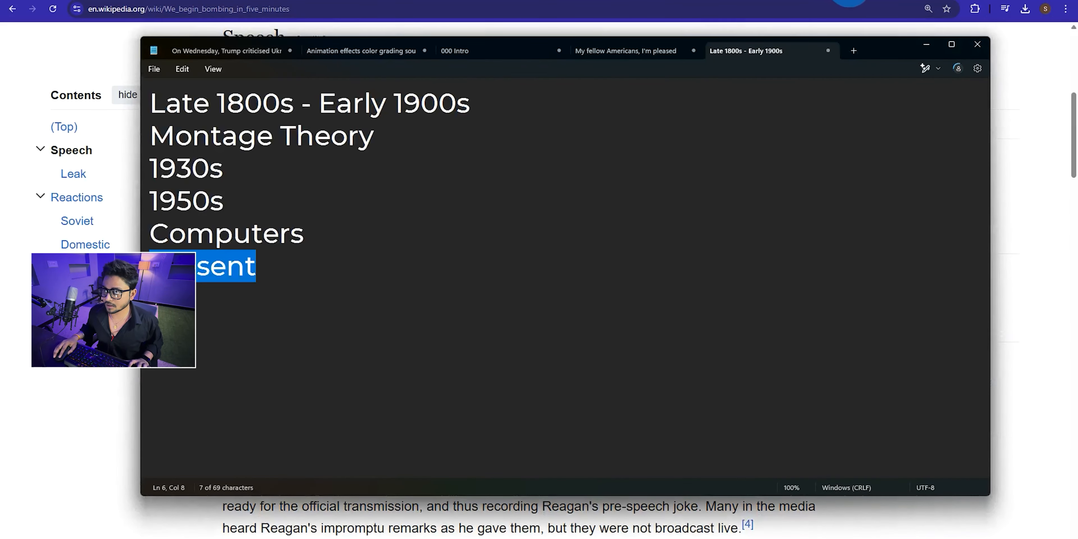
left_click(852, 50)
key("ctrl+v")
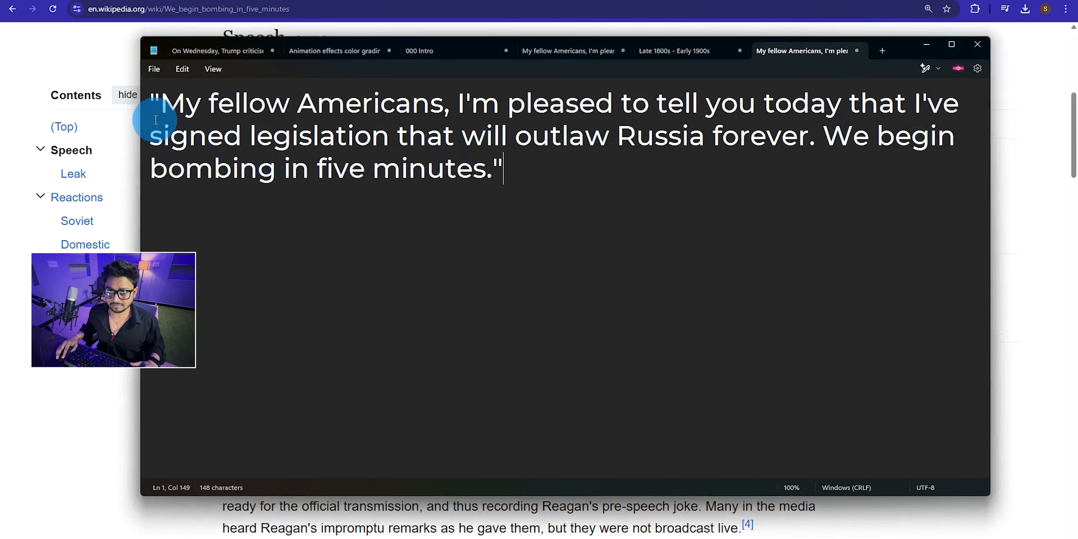
key("BackSpace")
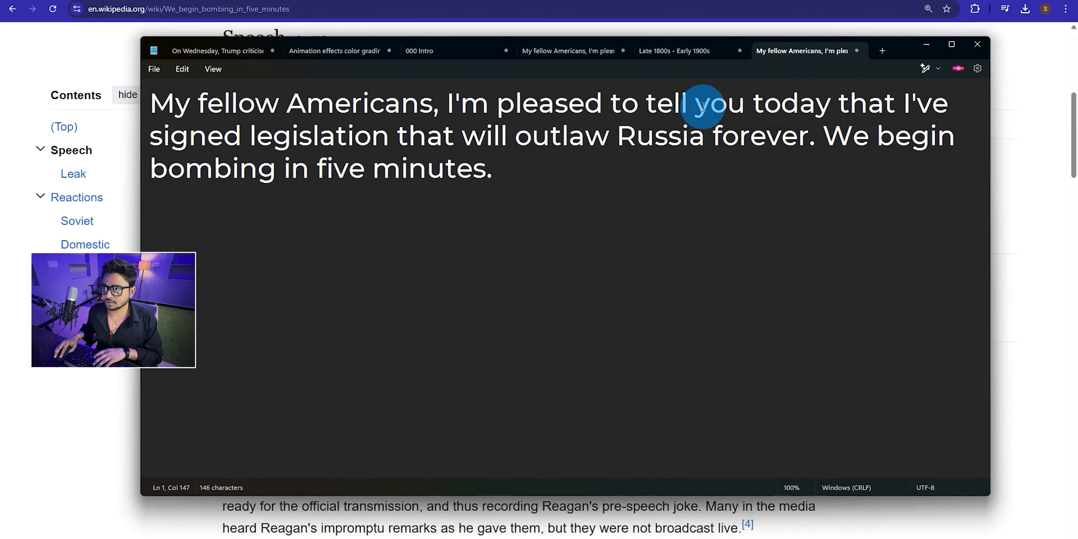
Step: Split the quote into four lines, breaking after "pleased to", "legislation" and "forever.", and select all the text
left_click(636, 108)
key("Delete")
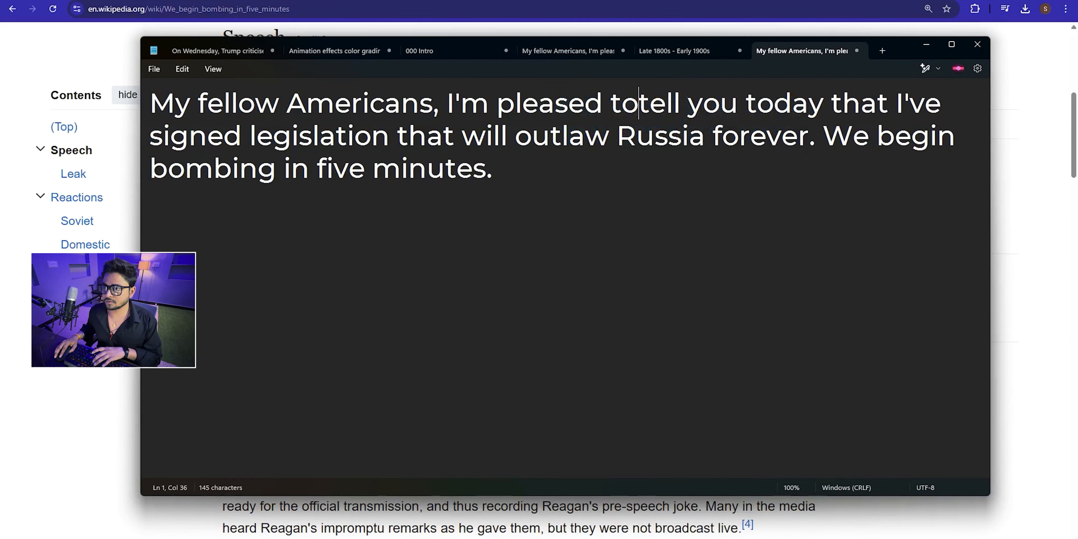
key("Return")
key("BackSpace")
key("Return")
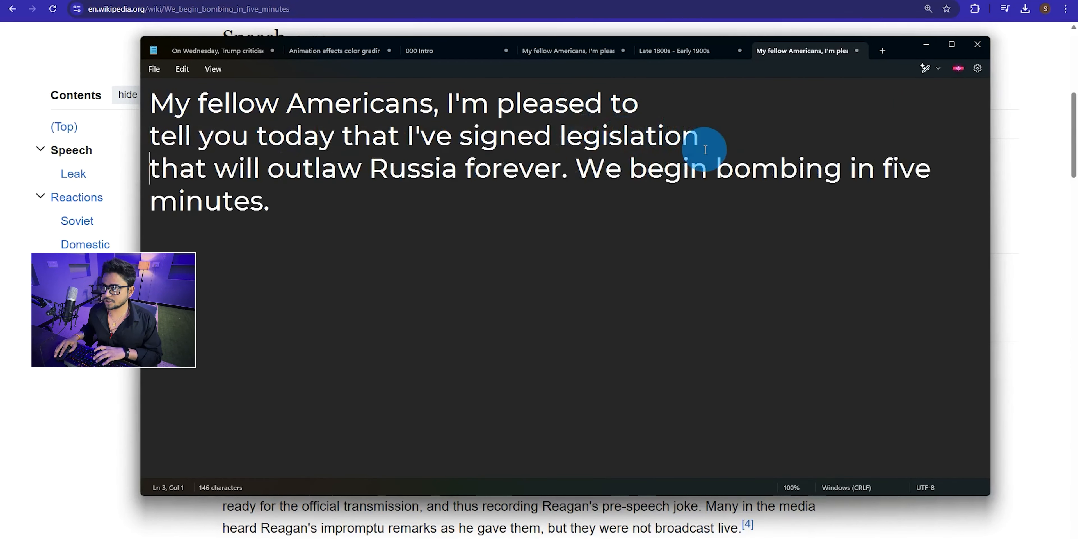
key("BackSpace")
key("Return")
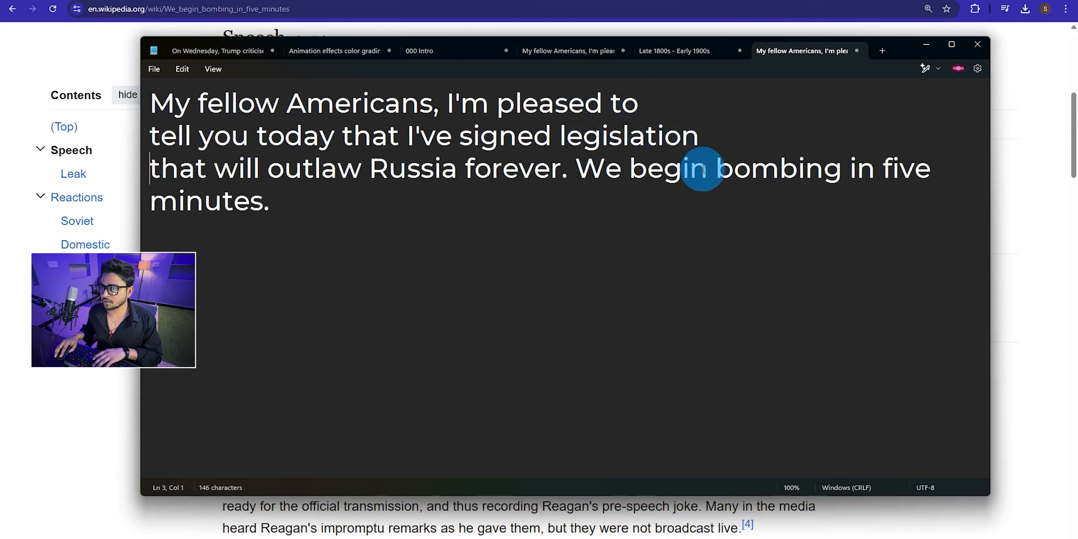
key("BackSpace")
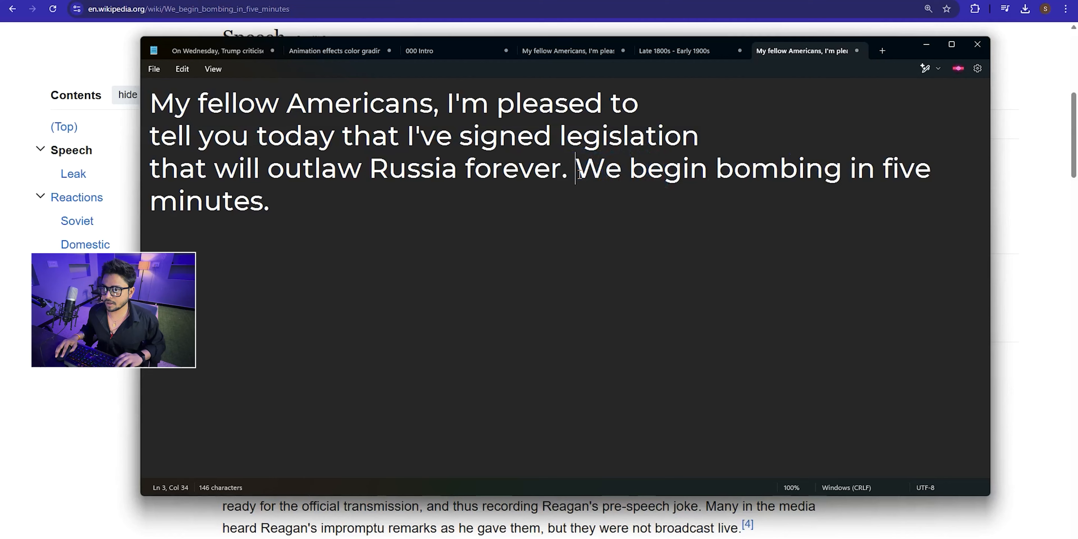
key("BackSpace")
key("Return")
left_click_drag(633, 201, 158, 96)
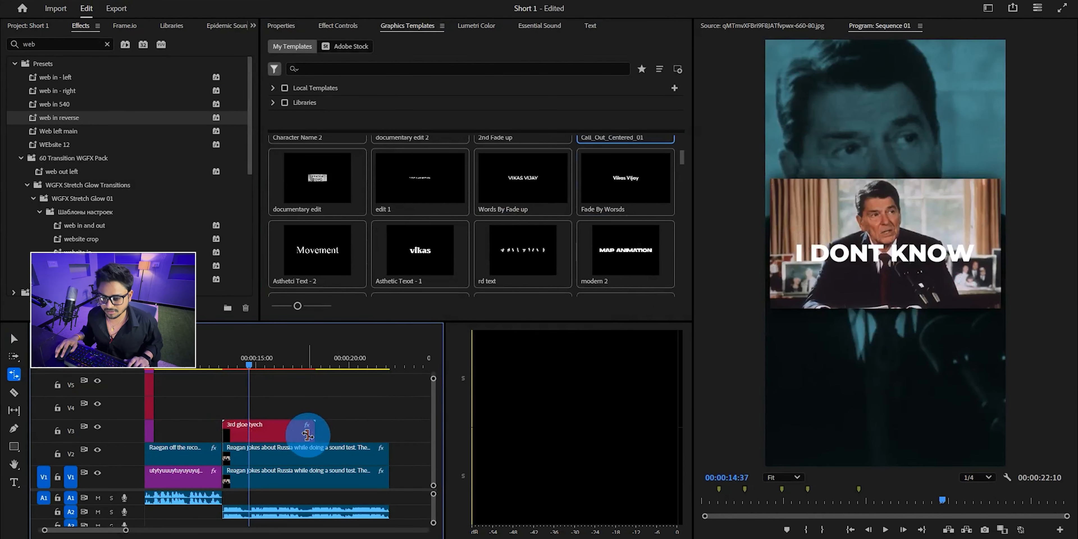
Step: Rate-stretch the 3rd gloe tyech title on V3 to 24.25% speed so it spans the joke clips
left_click_drag(354, 440, 258, 441)
scroll(411, 433, "down", 3, "alt")
scroll(241, 430, "up", 3, "alt")
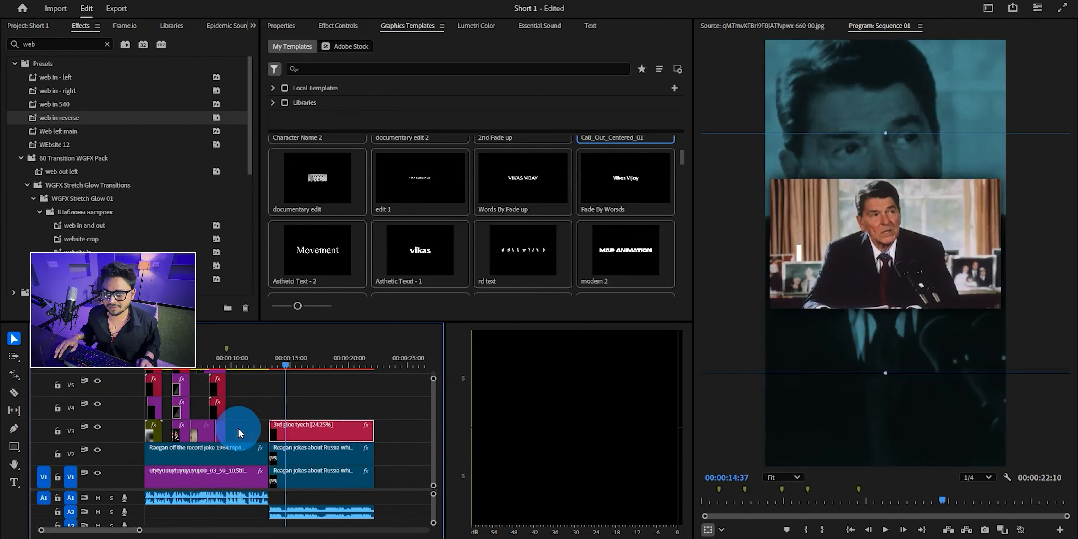
Step: Replace the title's "i dont know" text with the full four-line Reagan quote copied from Notepad
left_click(330, 36)
left_click(294, 96)
left_click(283, 85)
left_click(314, 107)
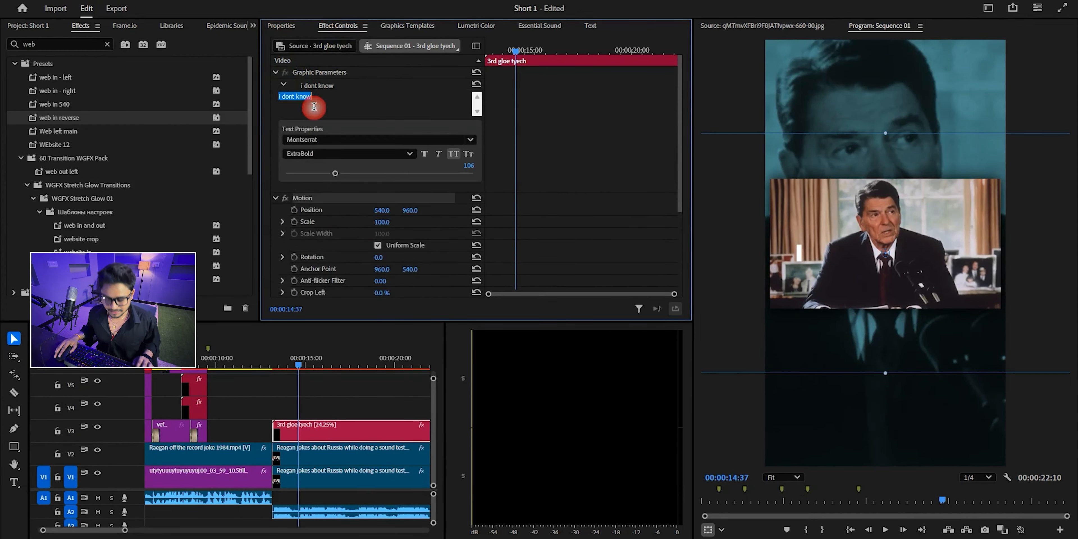
left_click(342, 236)
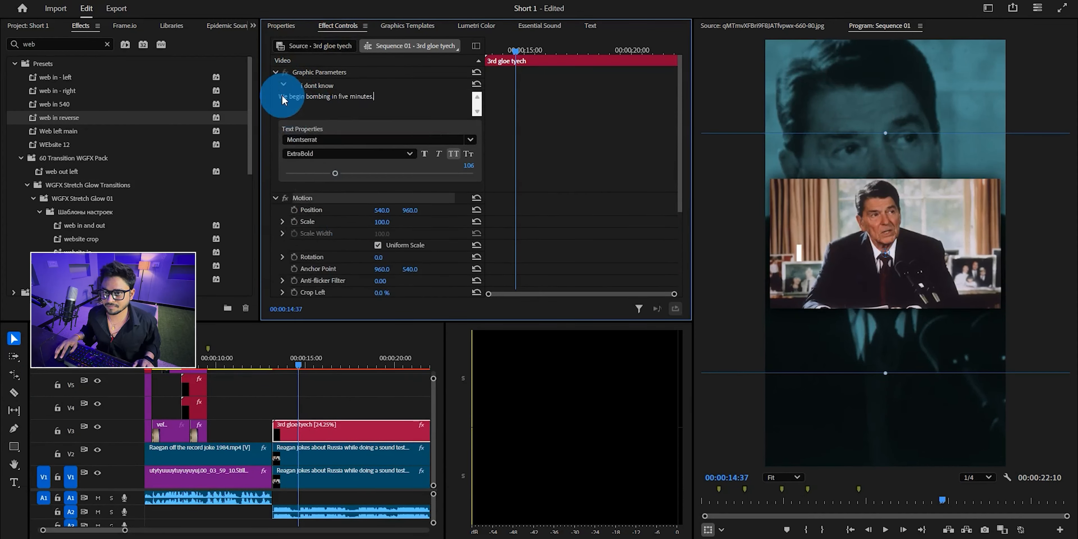
key("BackSpace")
left_click(627, 421)
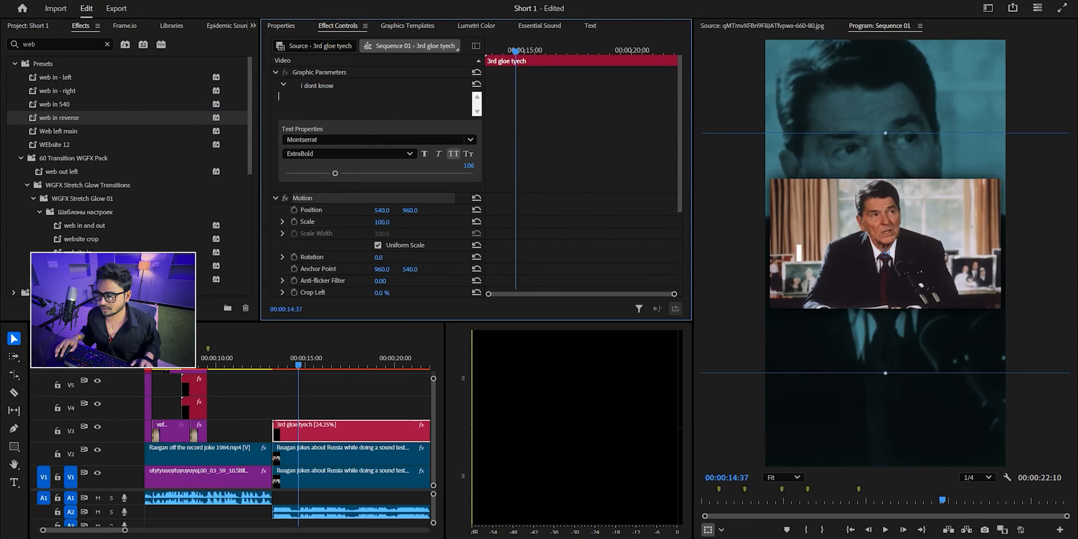
key("alt+Tab")
key("alt+Tab")
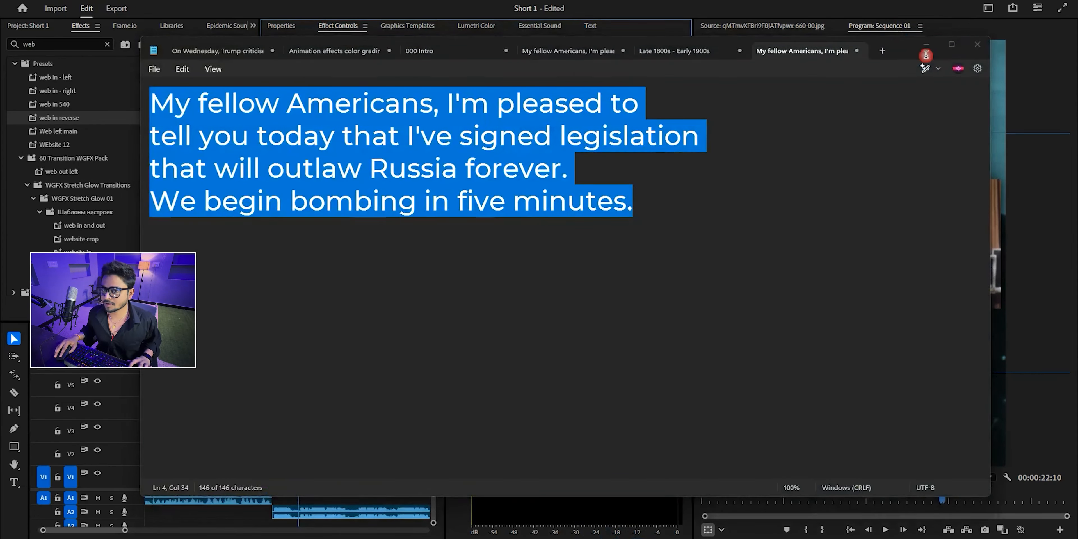
left_click(342, 228)
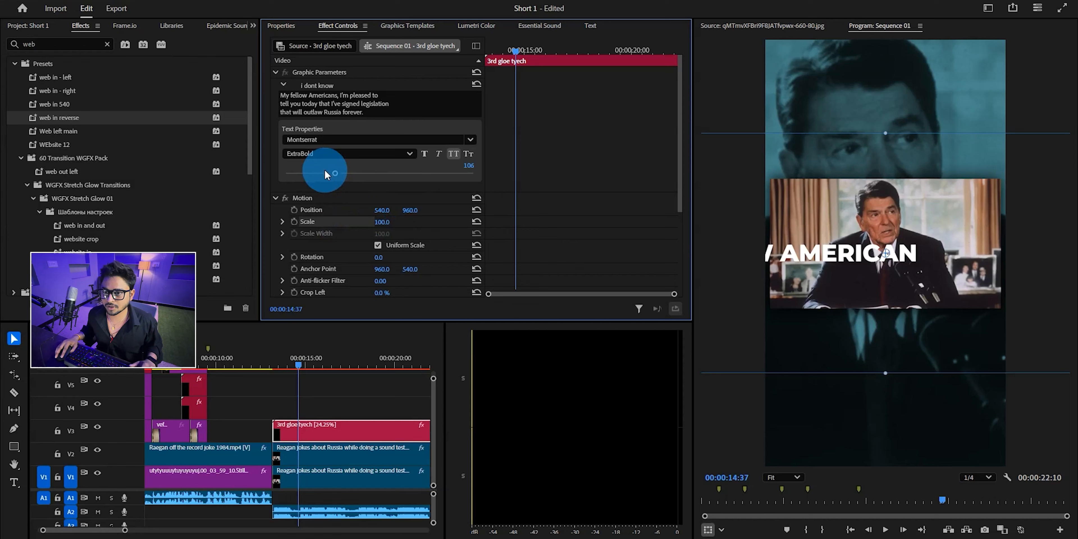
Step: Reduce the quote title's font size to 60 and check its layout at 00:00:17:52
left_click_drag(325, 171, 314, 173)
left_click(356, 365)
key("minus")
key("minus")
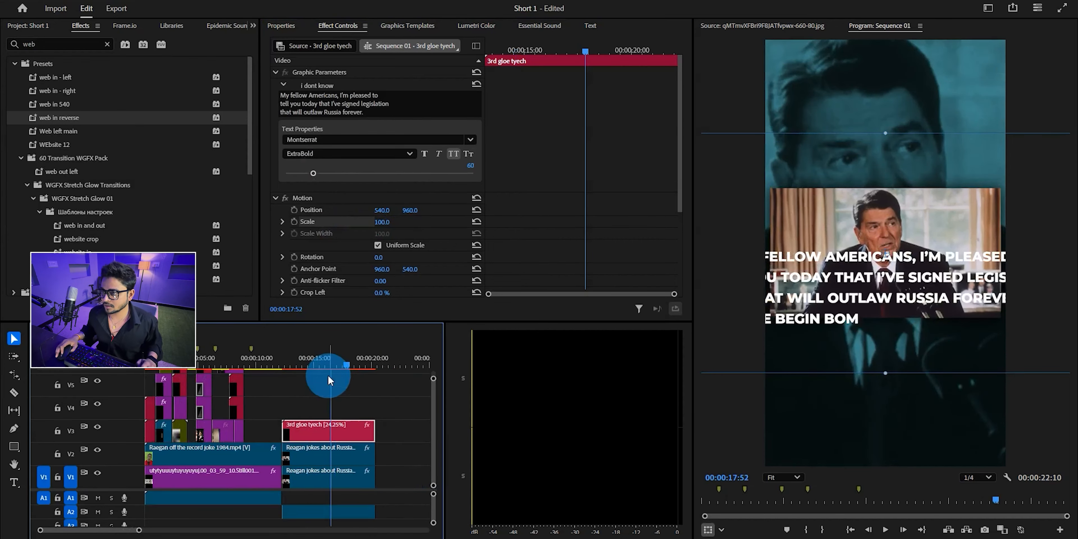
Step: Set the quote title's scale to 65 and its vertical position to 1290, placing it below Reagan's video, and save the project
left_click_drag(382, 222, 367, 222)
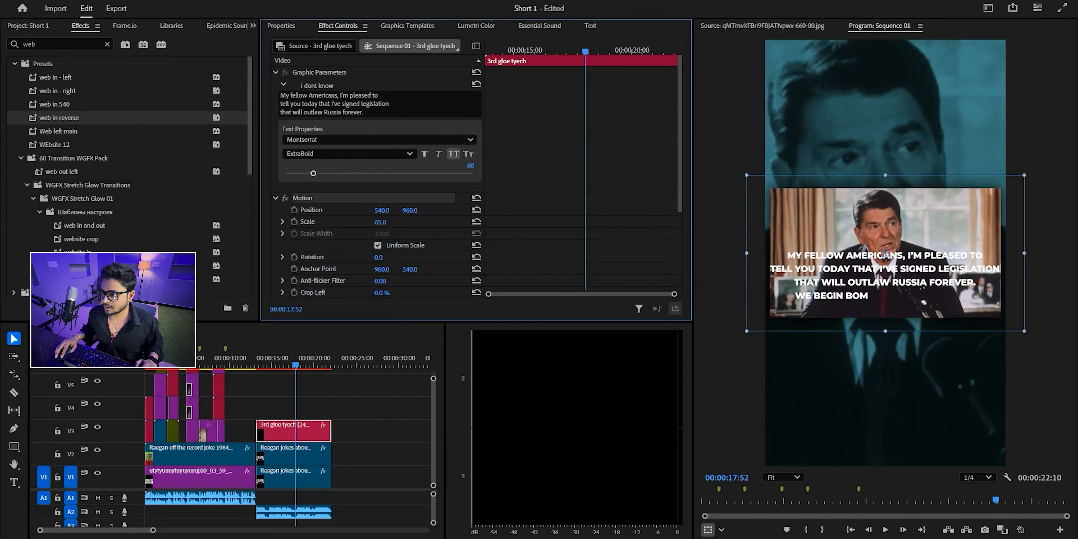
left_click_drag(415, 210, 452, 429)
key("ctrl+s")
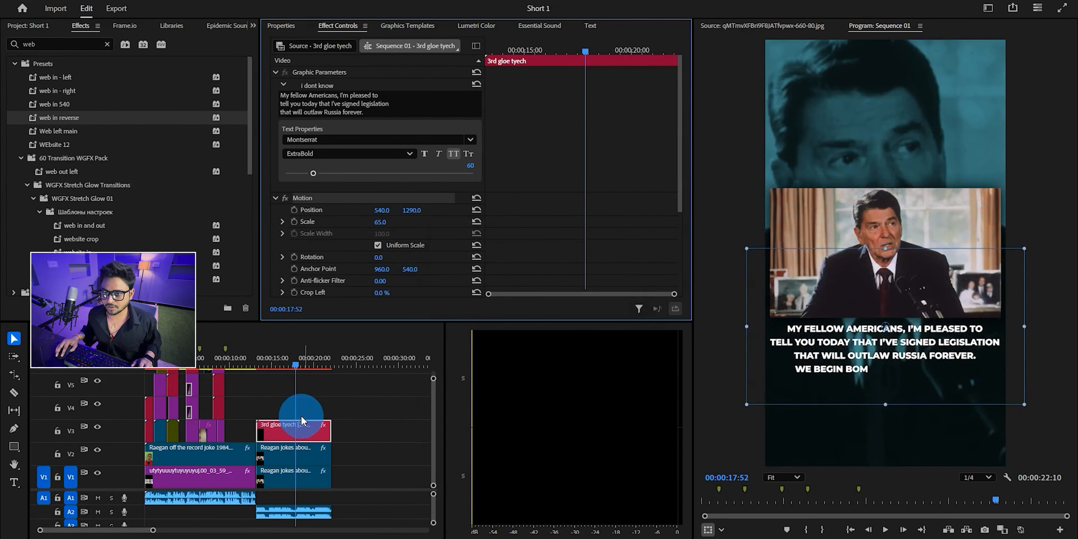
Step: Try rate-stretching the quote title on V3 to 13.48% speed and play the sequence from the title's start
mouse_move(328, 426)
left_mouse_down()
mouse_move(394, 431)
mouse_move(329, 431)
left_mouse_up()
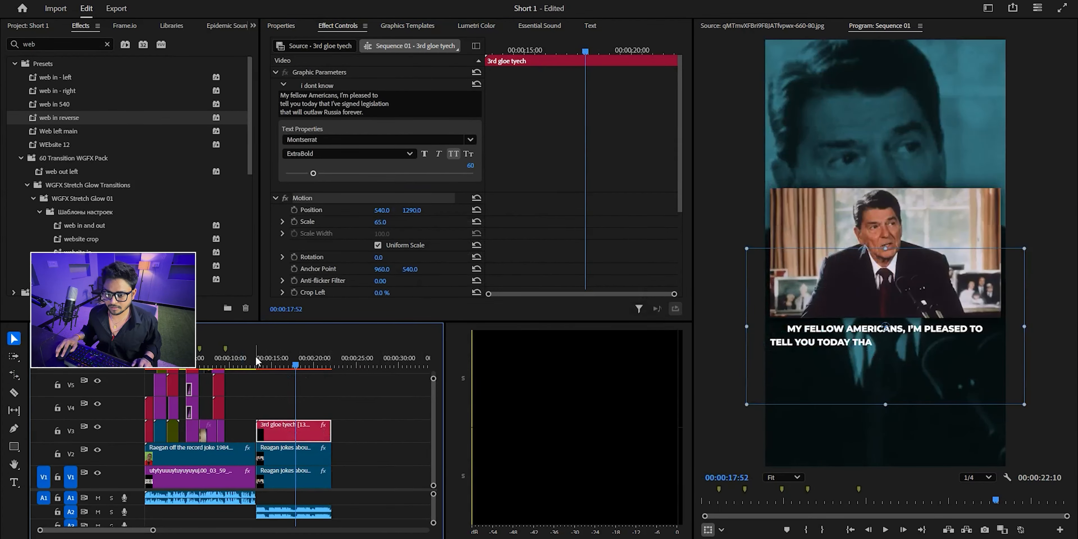
left_click(255, 359)
key("ctrl+s")
left_click(293, 391)
key("space")
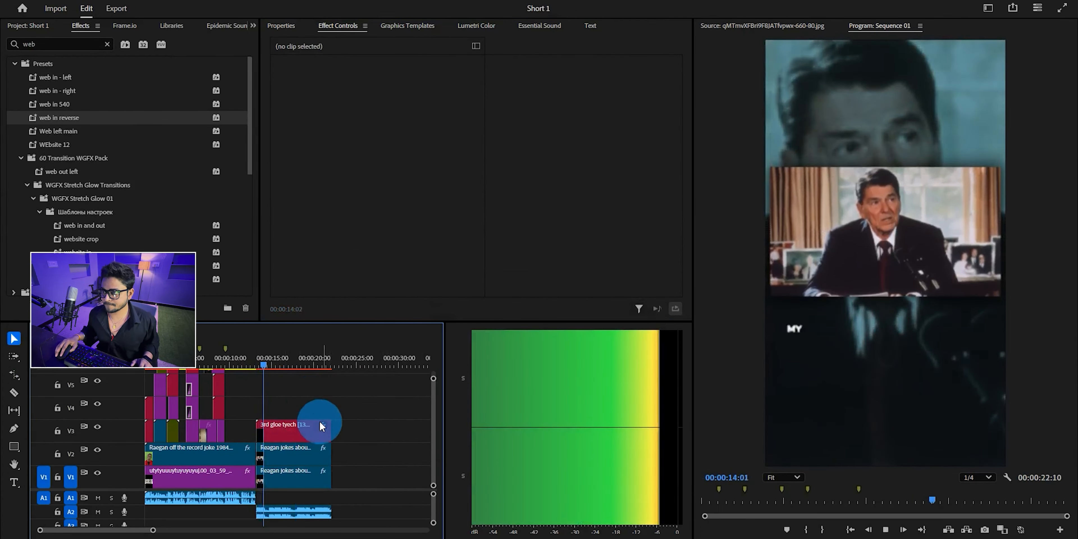
scroll(330, 431, "up", 2)
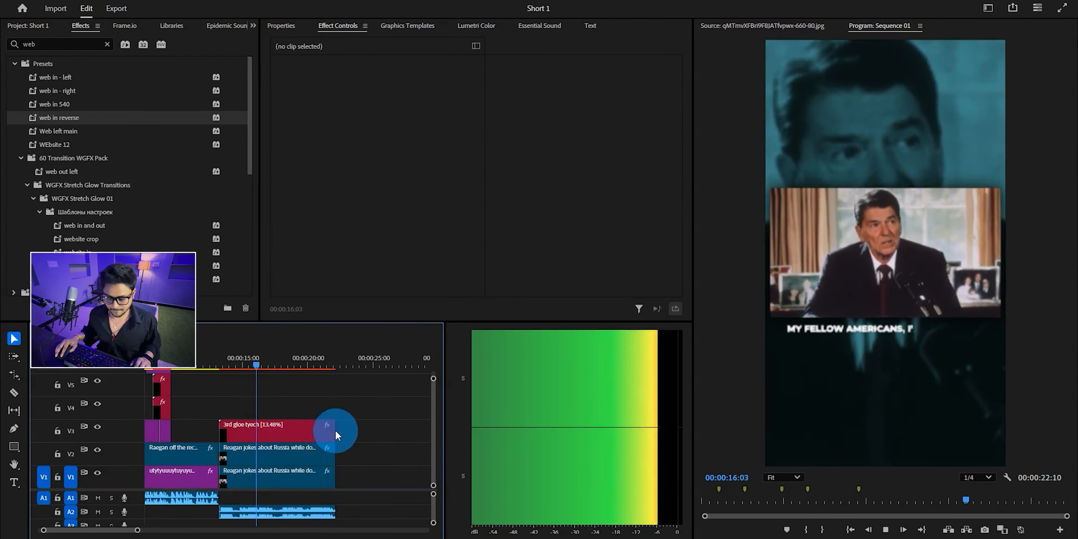
Step: Rate-stretch the quote title on V3 to 19.55% speed across the joke clips and play it back
mouse_move(342, 427)
left_mouse_down()
mouse_move(395, 434)
mouse_move(330, 433)
mouse_move(340, 425)
left_mouse_up()
key("b")
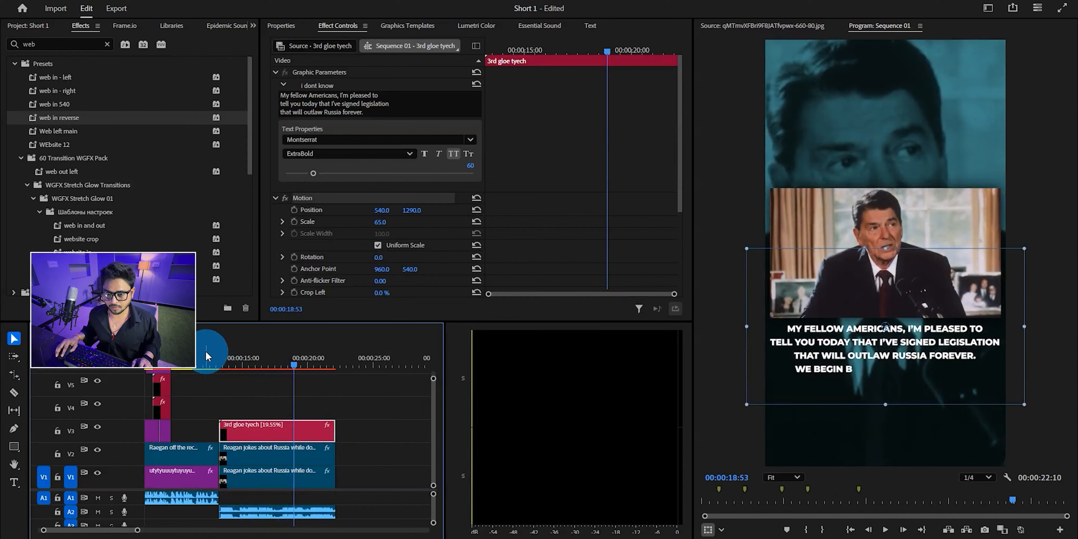
left_click(223, 358)
key("space")
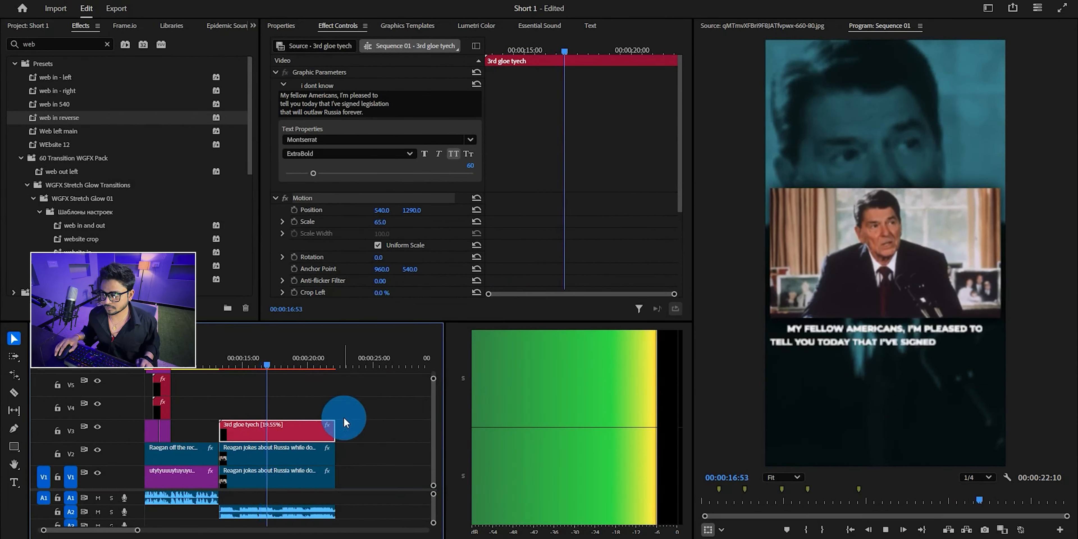
scroll(343, 418, "down", 1)
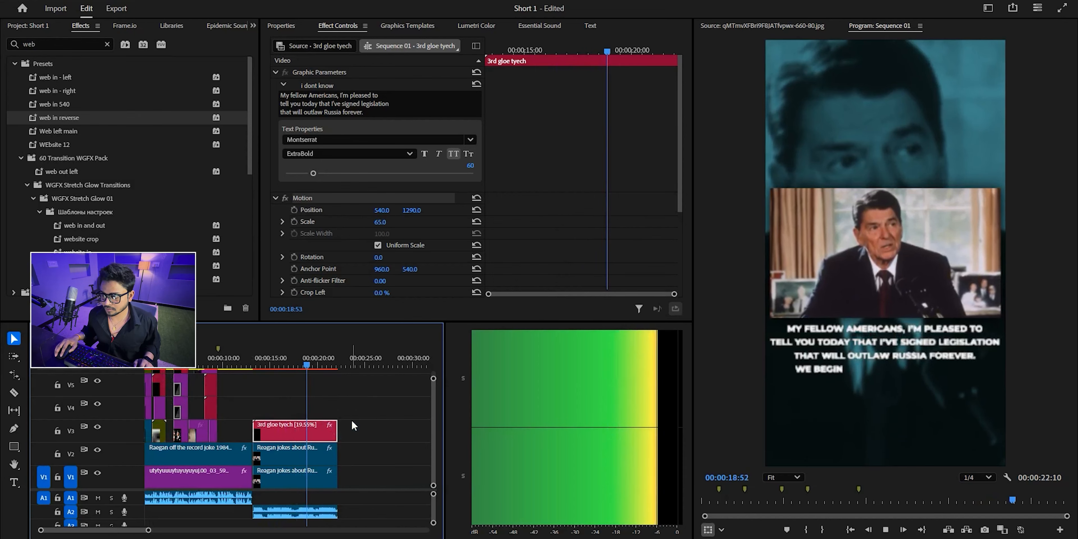
left_click(352, 423)
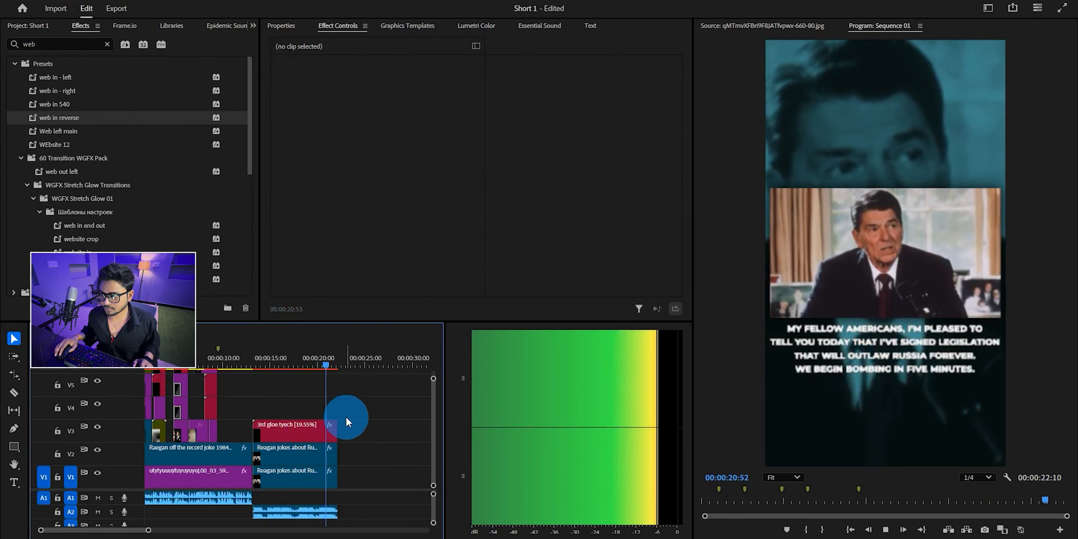
key("space")
Step: Duplicate the quote title onto V4, apply the Glow 150 preset to the copy, and save the project
left_click_drag(296, 431, 291, 415, "alt")
key("ctrl+z")
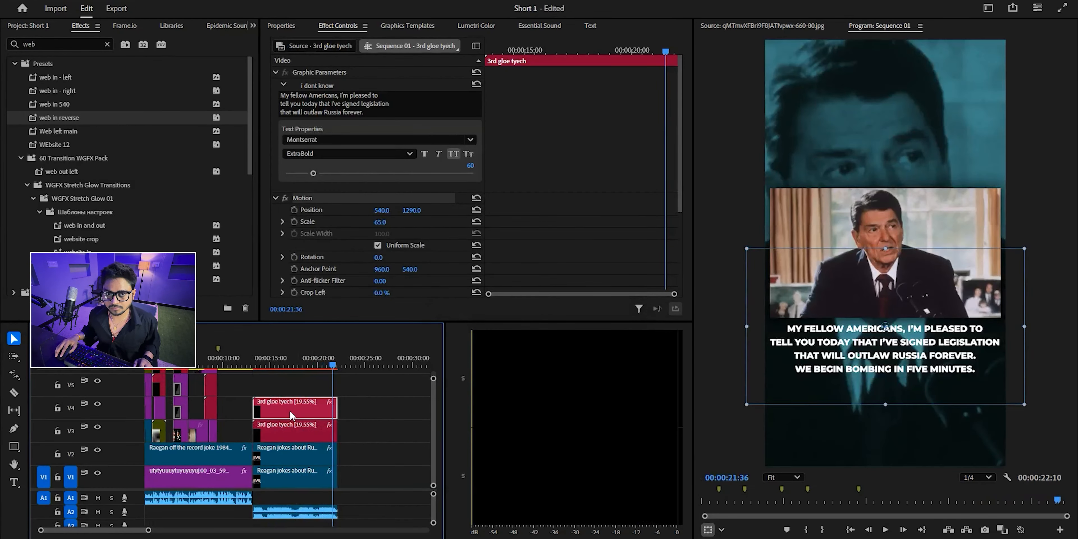
type("glow")
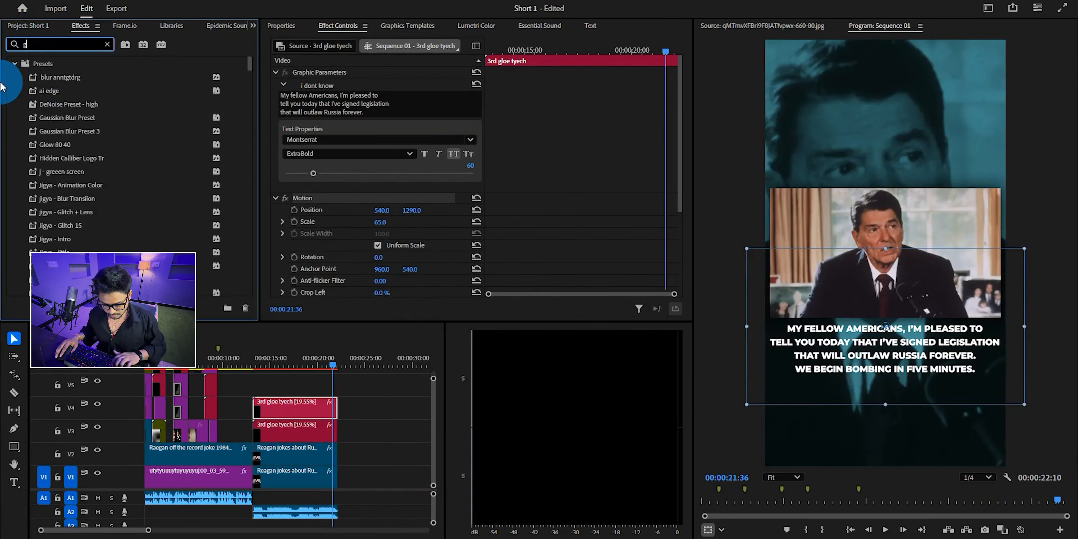
left_click(74, 110)
left_click_drag(75, 110, 282, 400)
key("ctrl+s")
left_click(301, 384)
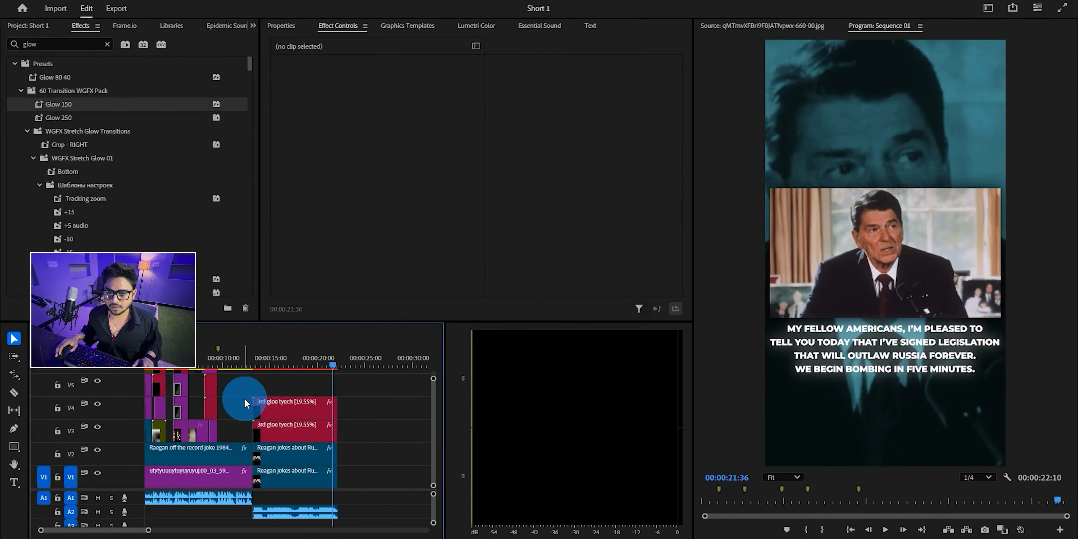
Step: Copy the V8 adjustment layer onto V5 above the quote titles, extend it to the joke clips' end, and play the section
key("grave")
scroll(161, 250, "up", 3)
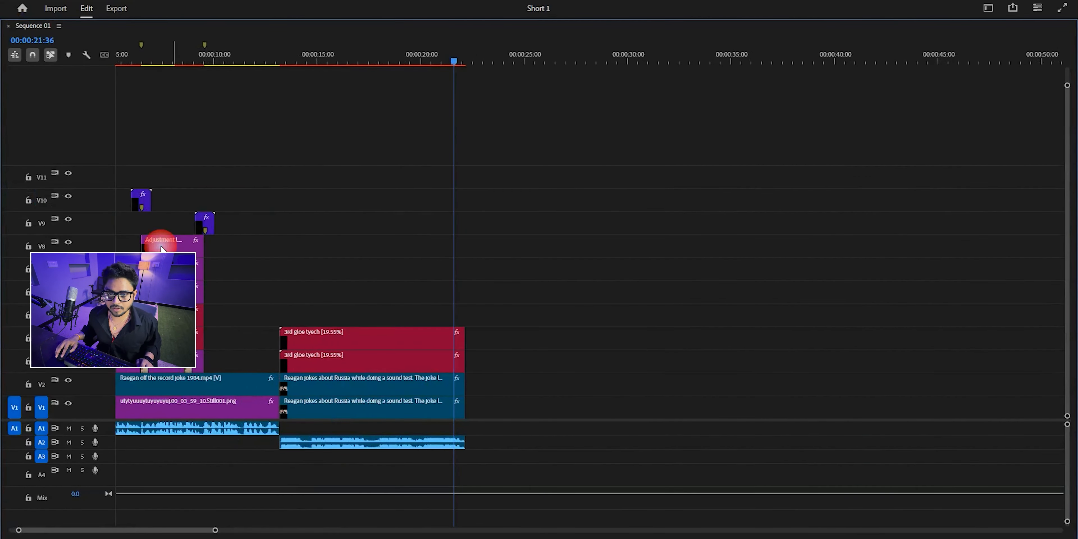
left_click_drag(162, 248, 295, 310)
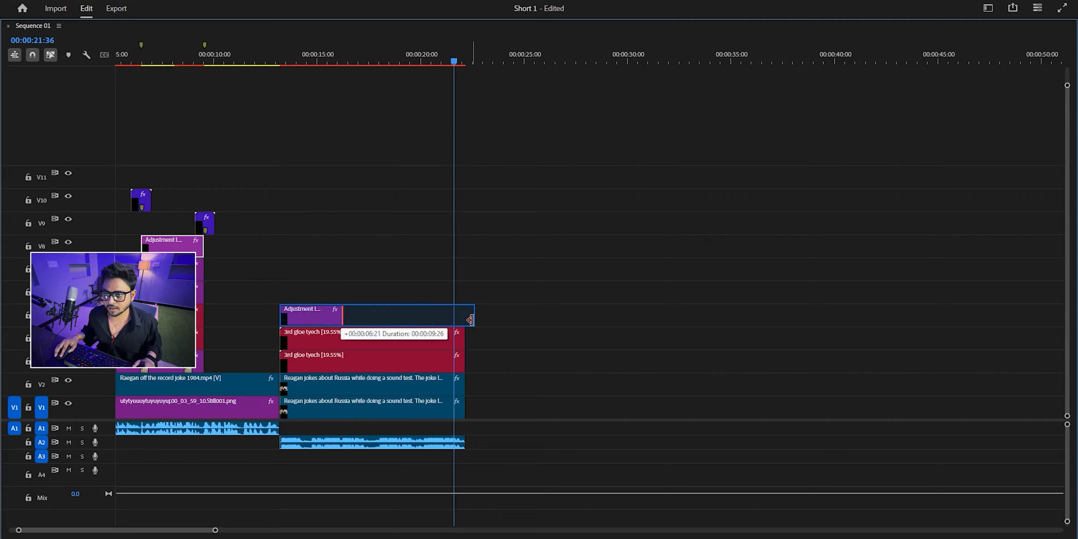
left_click_drag(465, 320, 465, 320)
key("grave")
left_click(317, 376)
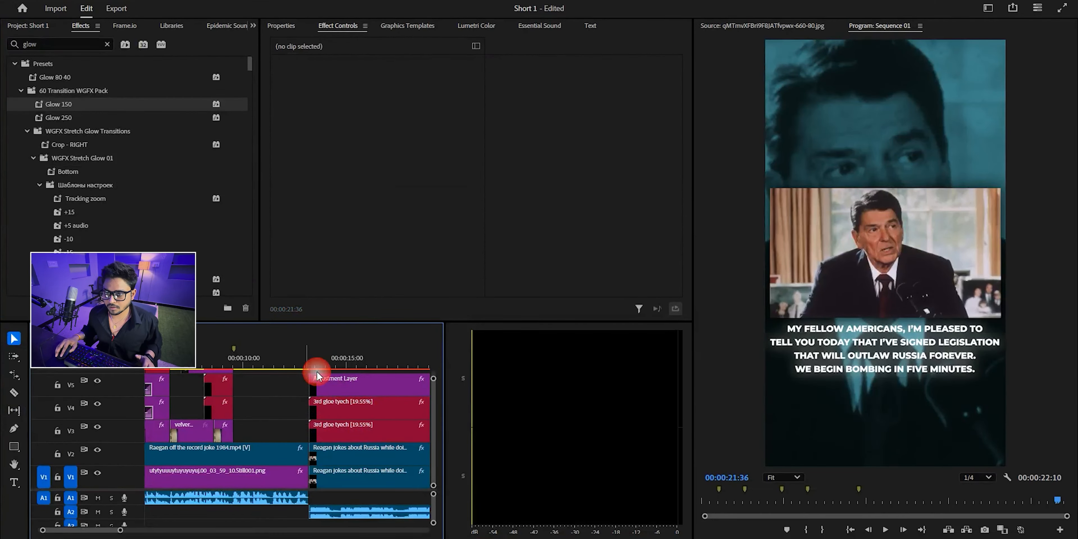
left_click(302, 363)
key("space")
scroll(316, 405, "down", 2)
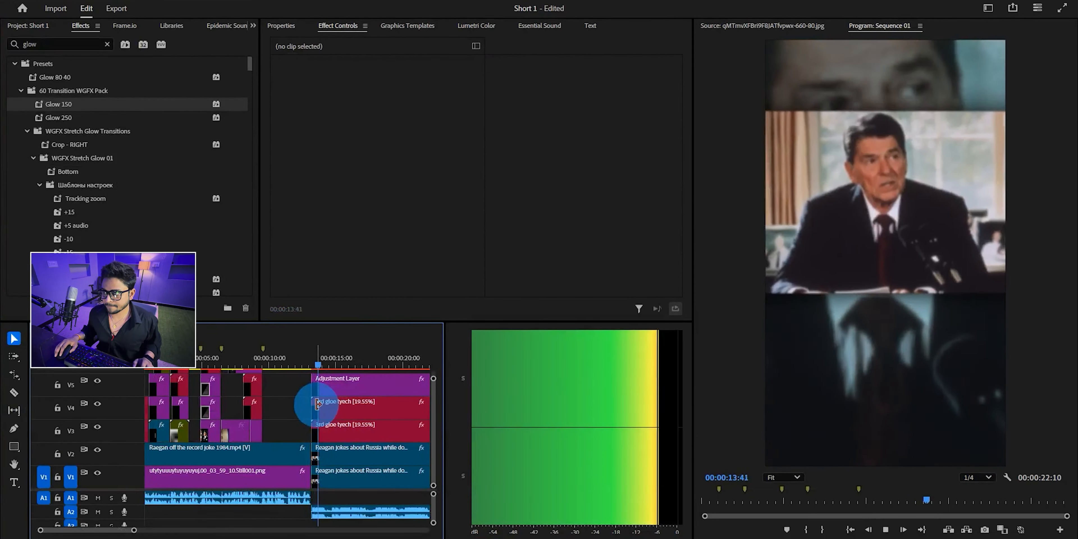
Step: Place a copy of the short V9 clip on V6 over the cut where the joke clips begin, save, and review playback
key("grave")
scroll(272, 322, "up", 2)
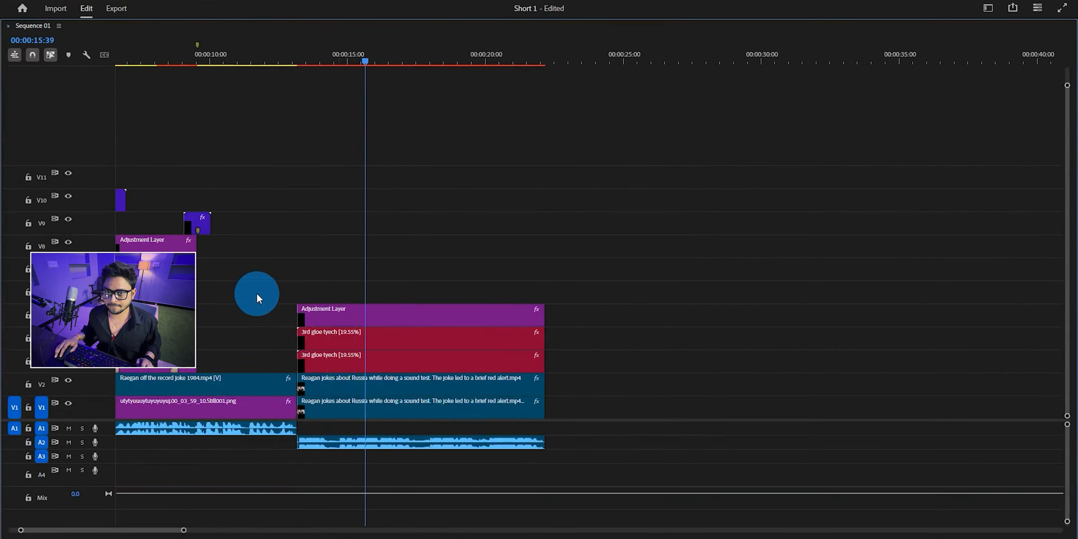
left_click(206, 226)
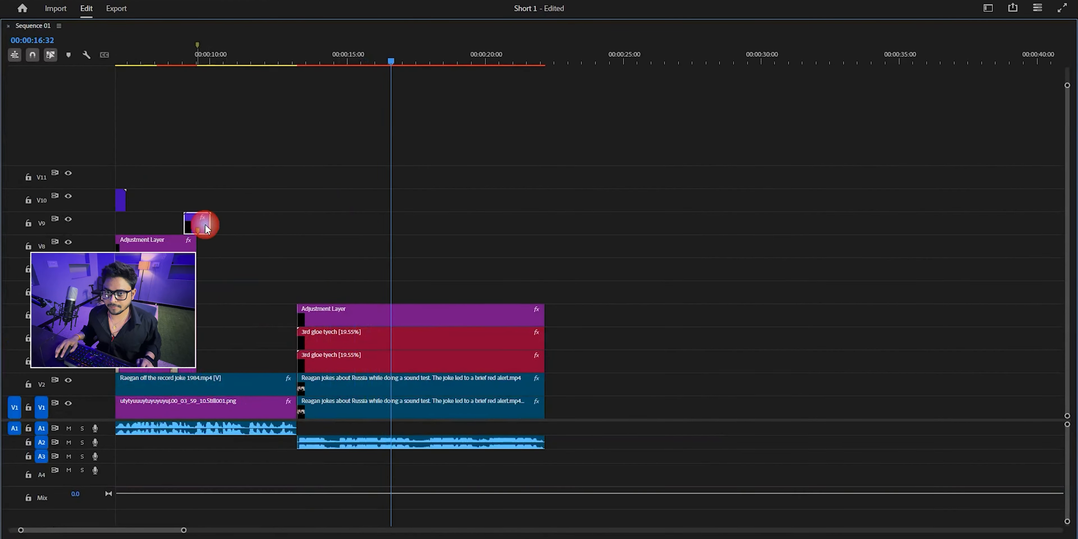
left_click(372, 259)
key("grave")
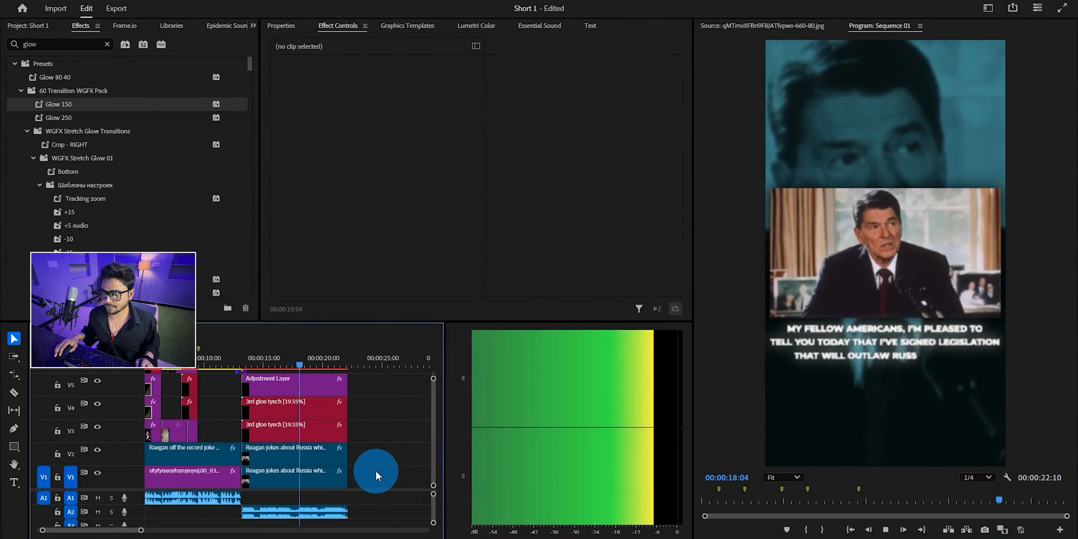
key("ctrl+s")
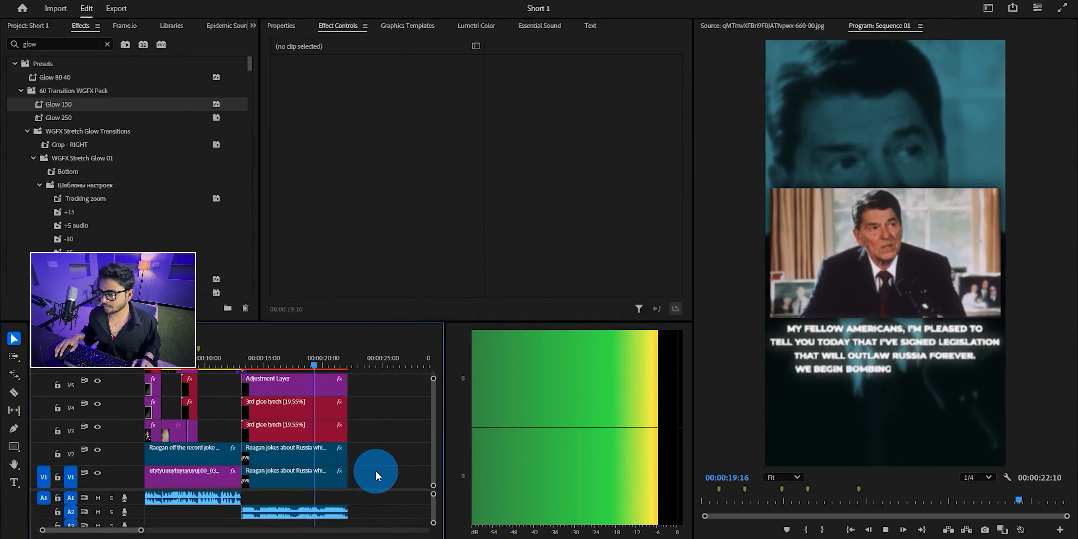
key("space")
scroll(373, 423, "up", 3)
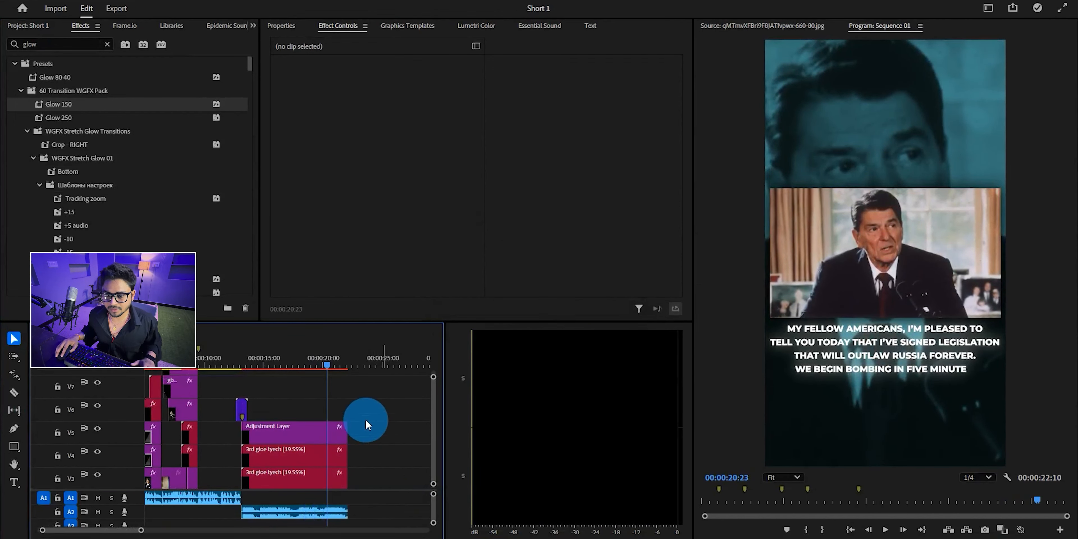
Step: Select both quote titles with the adjustment layer above them and move them up to higher tracks
key("grave")
left_click_drag(202, 254, 275, 363)
key("grave")
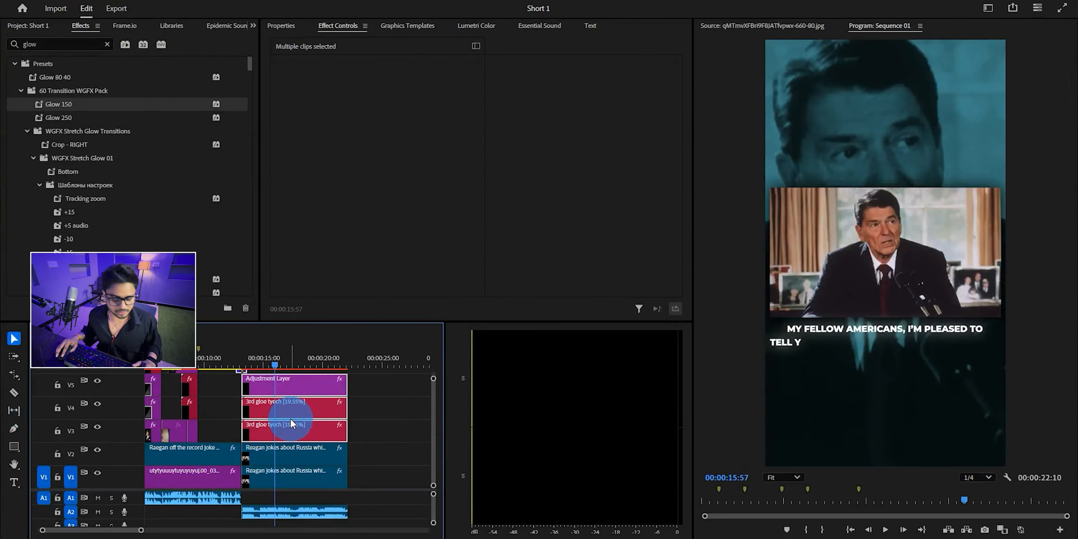
key("grave")
left_click_drag(288, 369, 289, 280)
key("grave")
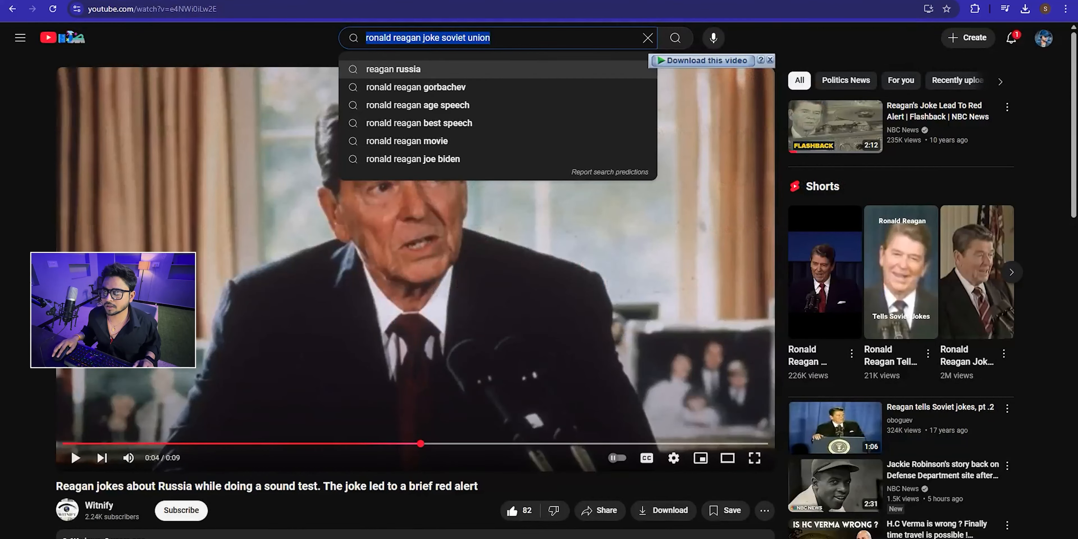
Step: Switch to YouTube in the browser and search for sound green screen videos
triple_click(506, 41)
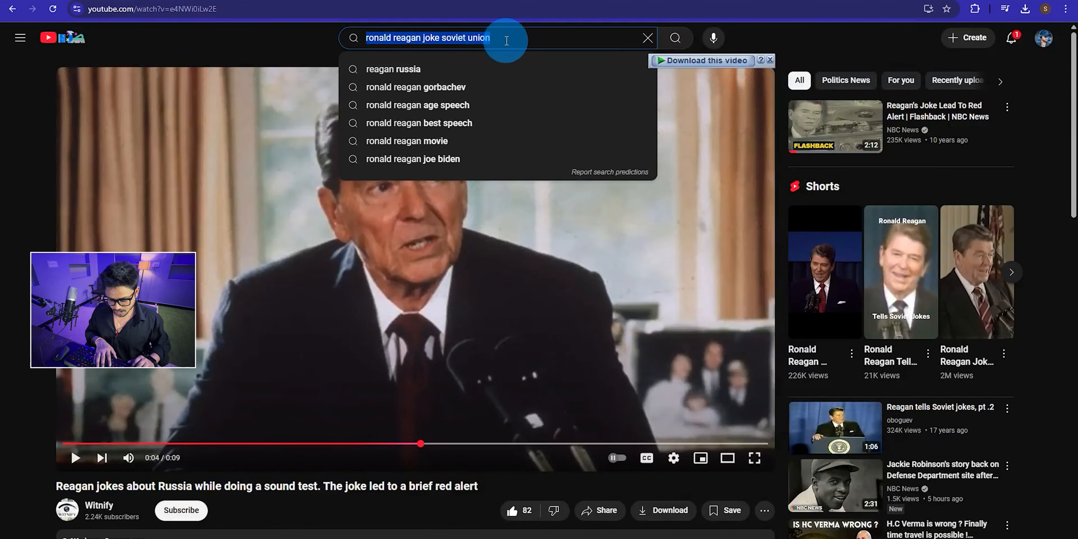
type("sounfd green cvn")
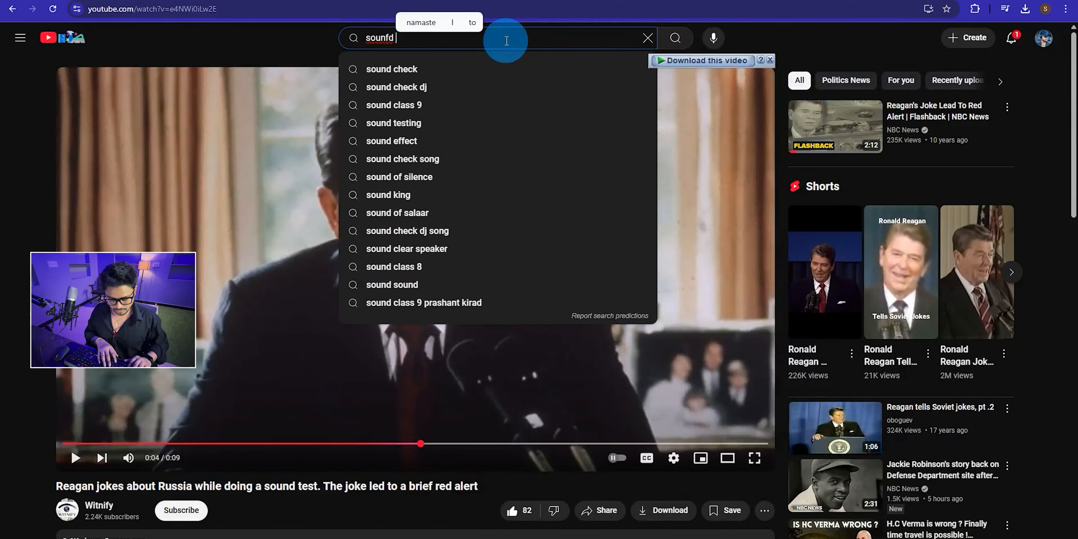
key("BackSpace")
key("BackSpace")
key("BackSpace")
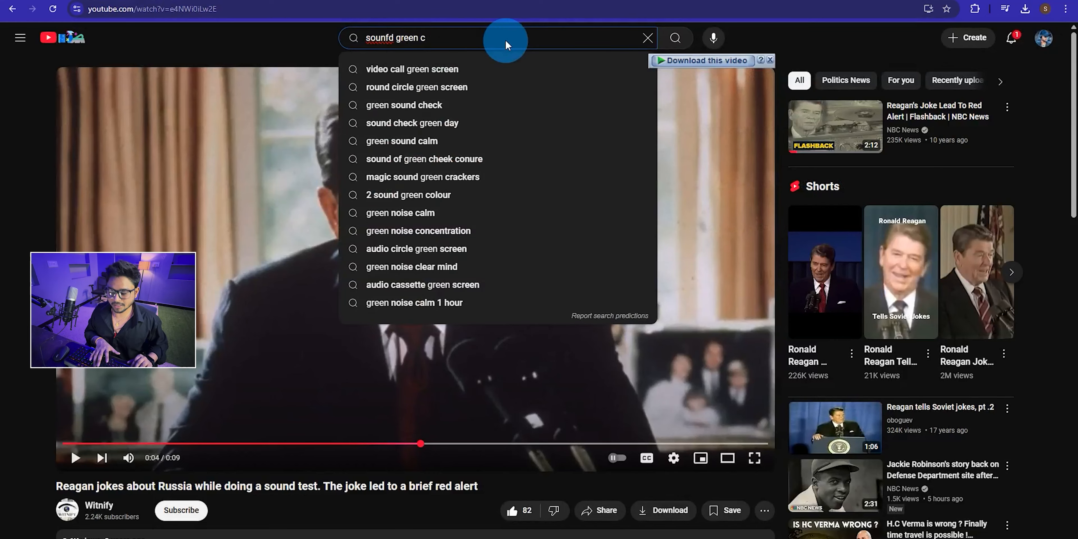
type("sdcre")
type("n")
key("Return")
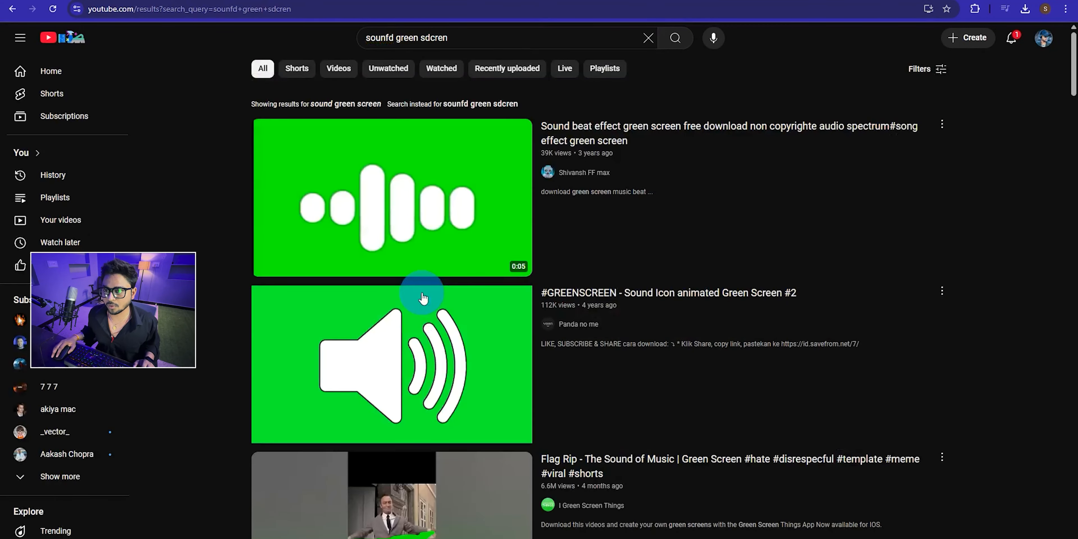
Step: Browse the results, open the "Sound effect spectrum green screen" video, pause it and look over its page
scroll(421, 294, "down", 15)
scroll(457, 375, "down", 8)
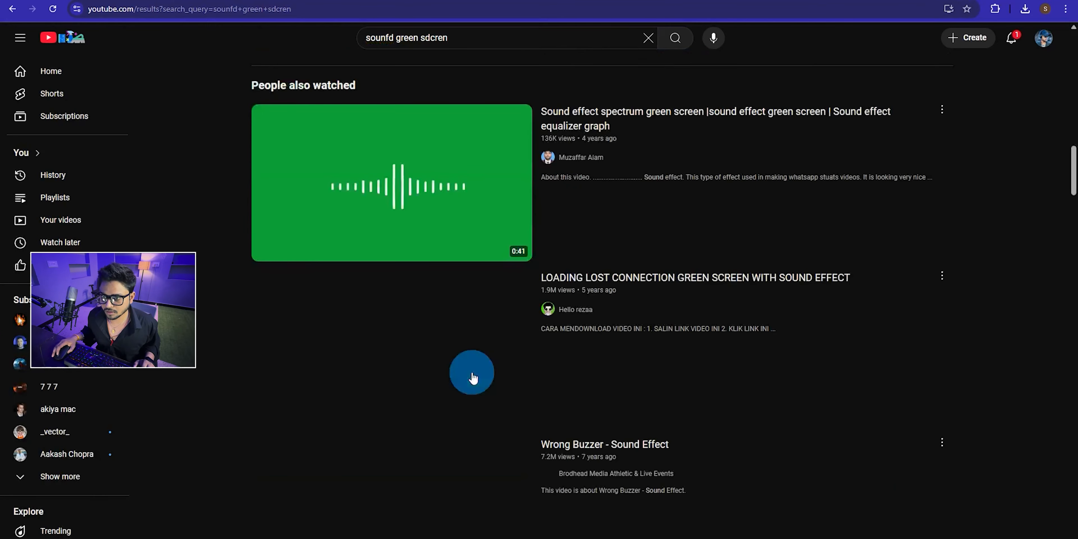
mouse_move(435, 180)
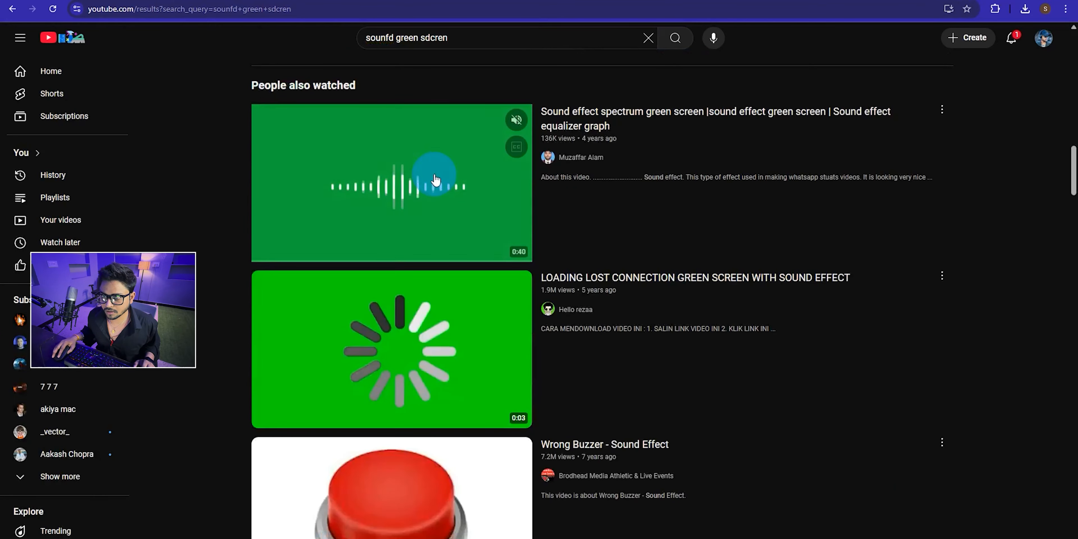
left_click(404, 191)
left_click(483, 295)
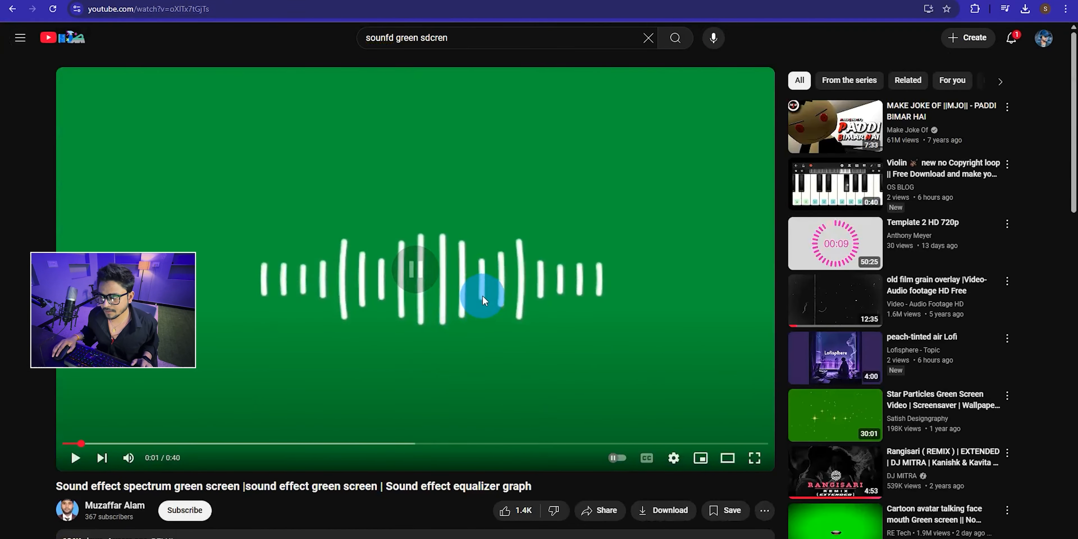
scroll(734, 349, "down", 8)
scroll(630, 409, "up", 4)
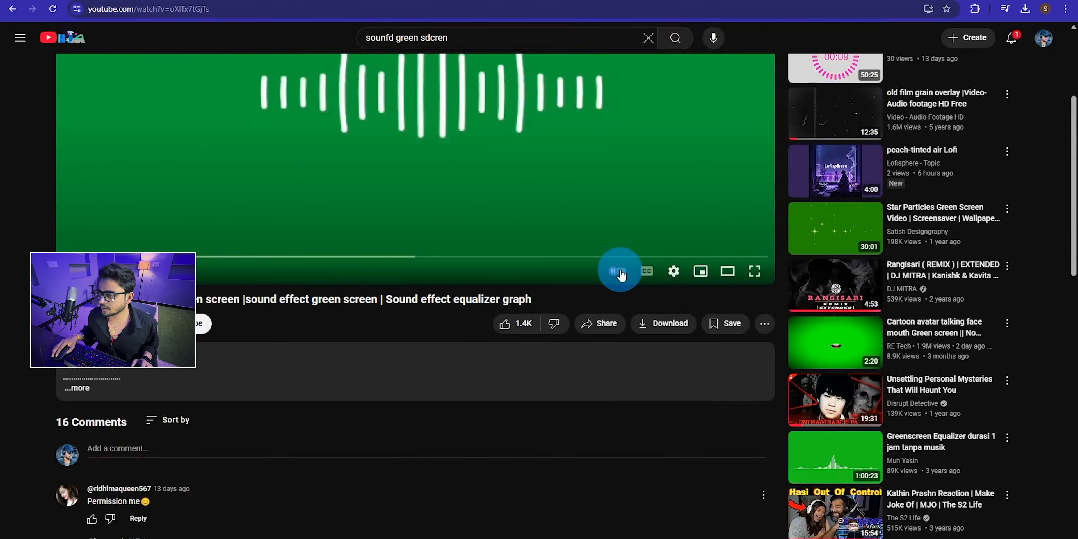
scroll(621, 274, "up", 4)
Step: Return to the search results, open "top free best green screen sound wave most used for montage" and pause playback
left_click(12, 8)
scroll(423, 373, "down", 6)
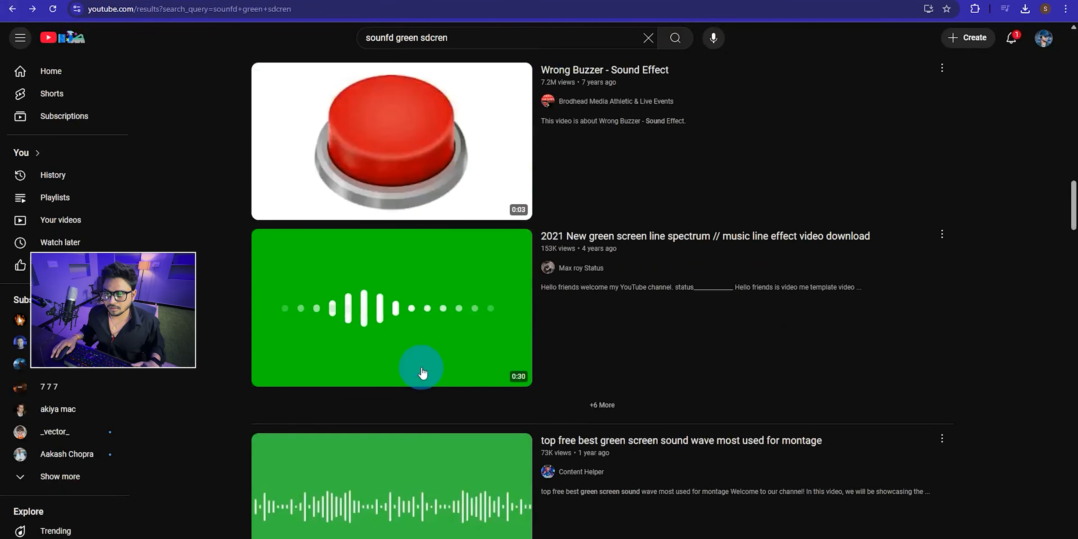
scroll(423, 373, "down", 8)
left_click(404, 120)
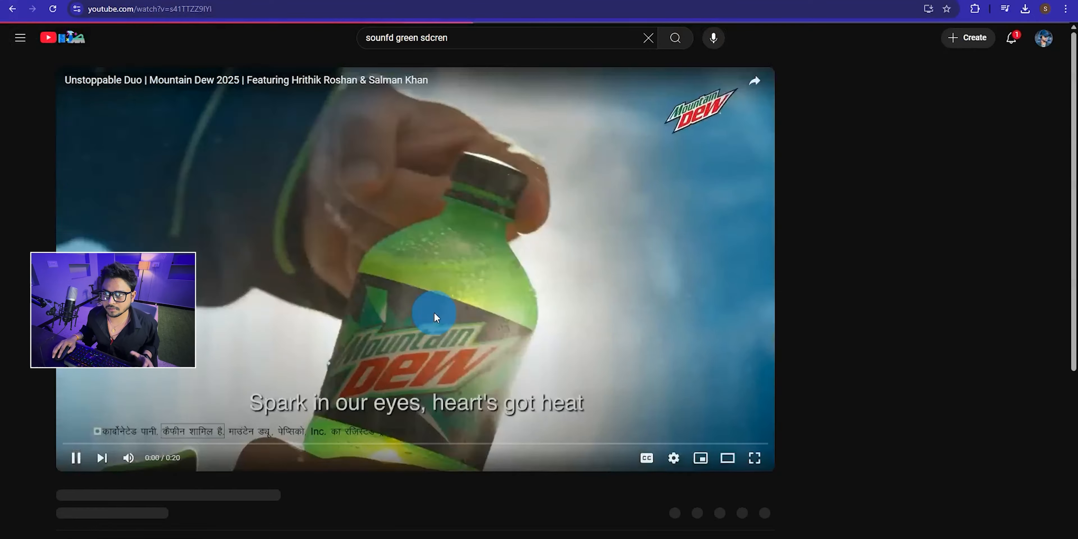
left_click(385, 354)
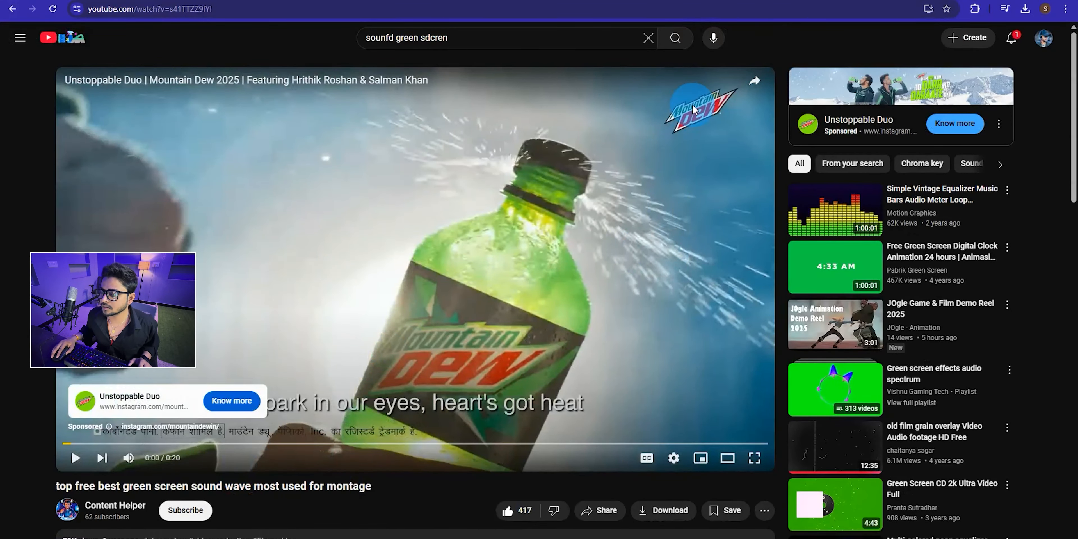
left_click(626, 229)
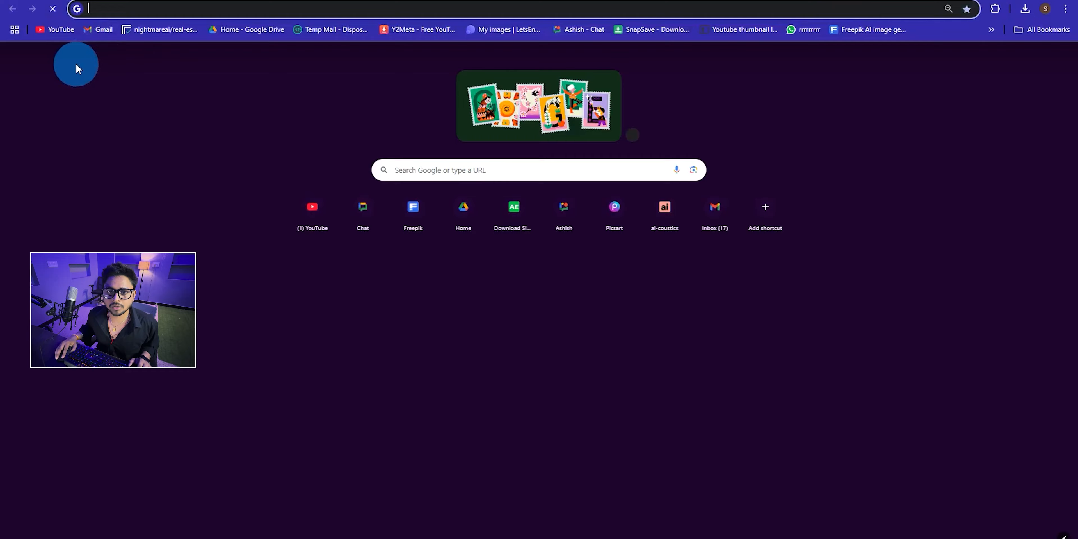
Step: Open YouTube's watch history in the browser and reopen "top free best green screen sound wave most used for montage"
type("youtube.com")
key("Return")
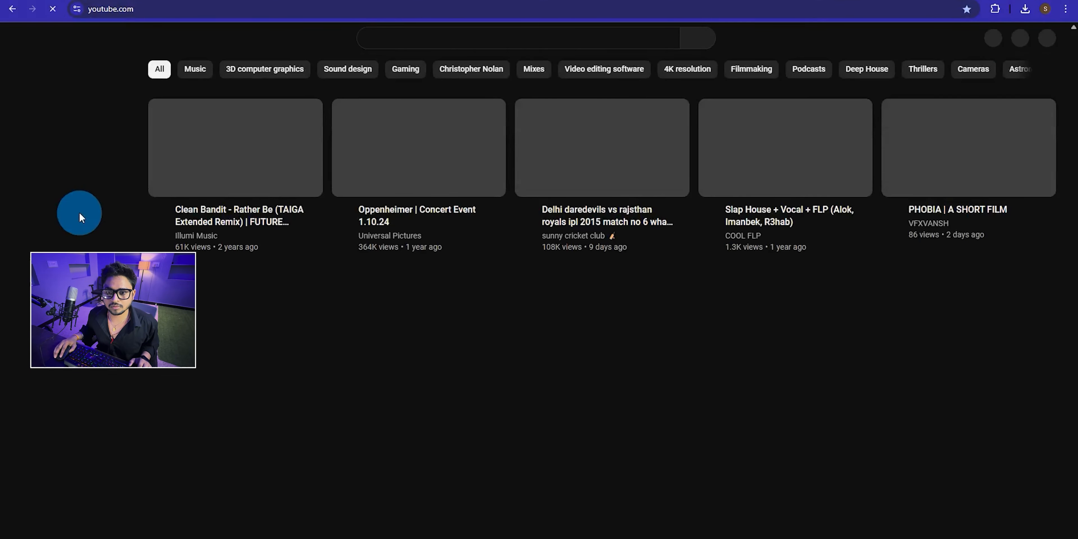
left_click(44, 176)
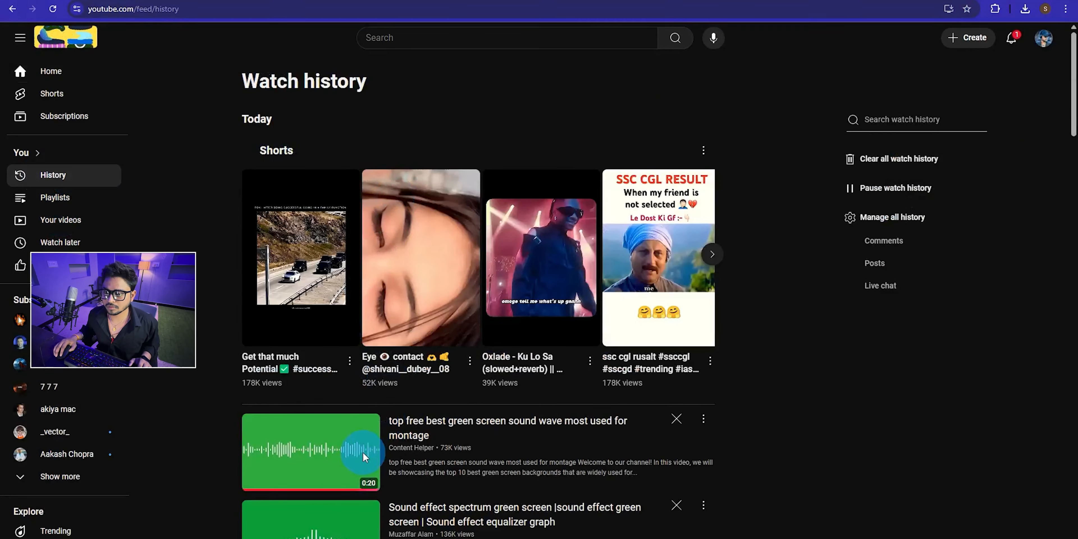
right_click(305, 470)
left_click(209, 460)
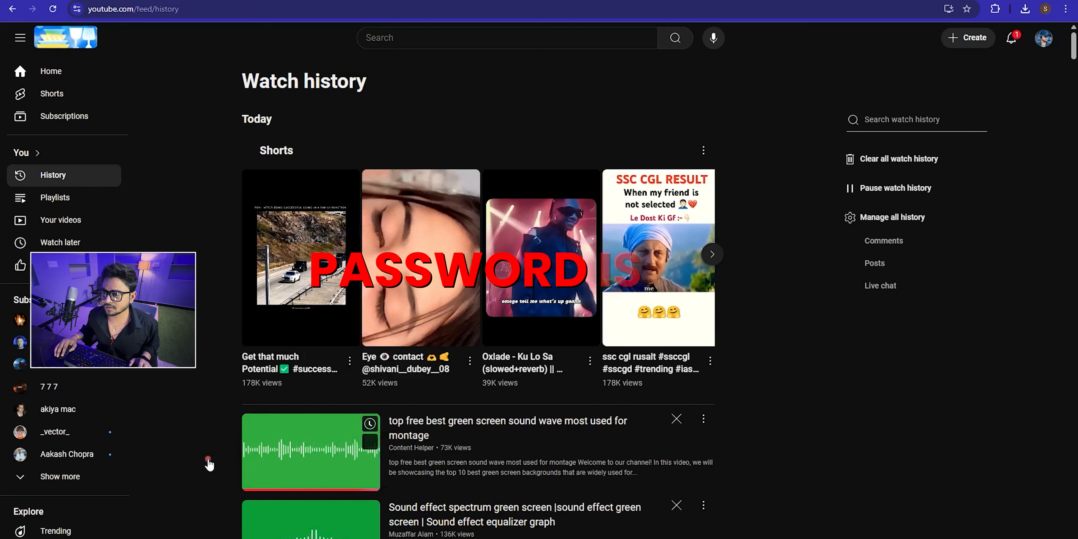
left_click(311, 455)
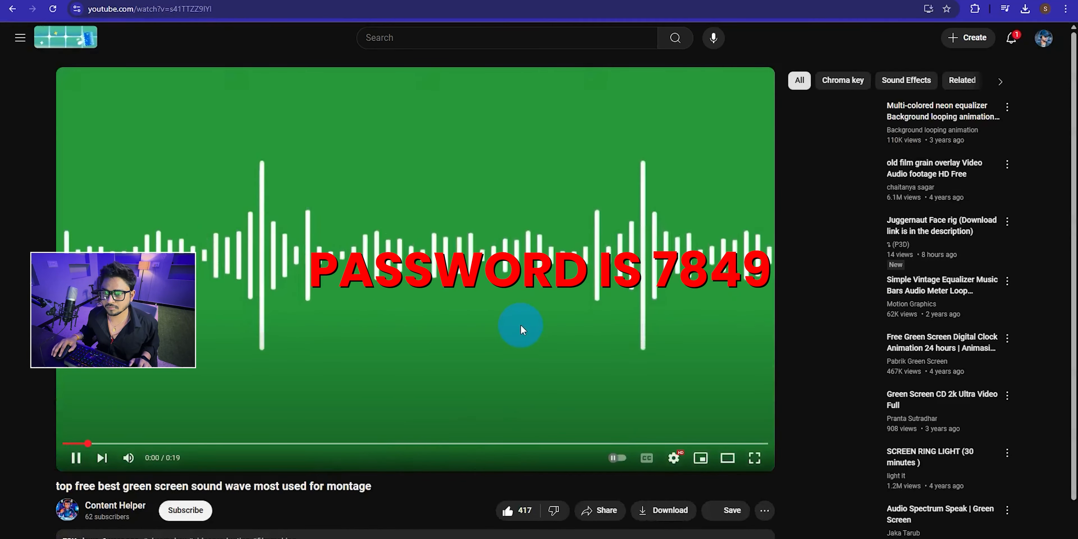
left_click(742, 135)
left_click(692, 59)
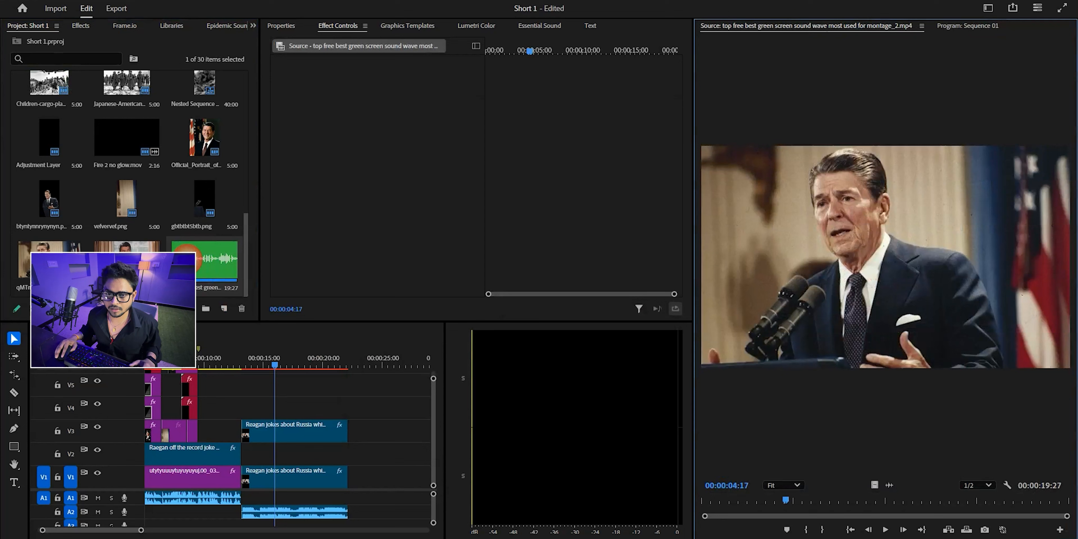
Step: Switch to Premiere Pro and mark an In point at 00:00:00:27 in the green-screen sound wave source clip
left_click(728, 504)
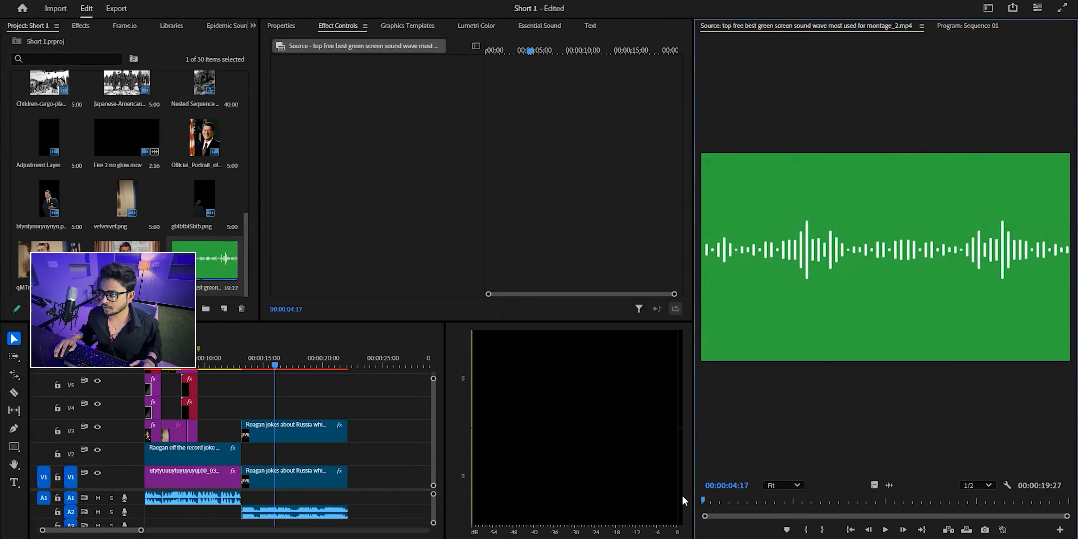
left_click_drag(783, 505, 720, 510)
left_click(805, 529)
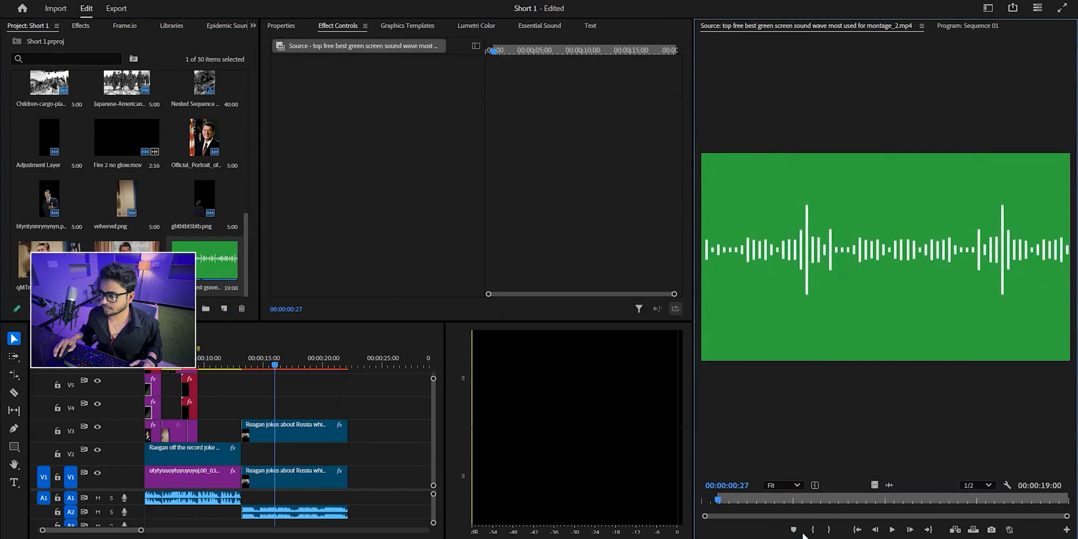
Step: Place the sound wave clip on V2 between the two Reagan joke clips and trim it to end with them
mouse_move(300, 456)
left_mouse_down()
mouse_move(244, 456)
mouse_move(286, 459)
left_mouse_up()
key("c")
key("Delete")
left_click_drag(345, 453, 355, 453)
Step: Set the sound wave clip's rotation to 90° and check it in the sequence at 00:00:18:22
left_click(304, 132)
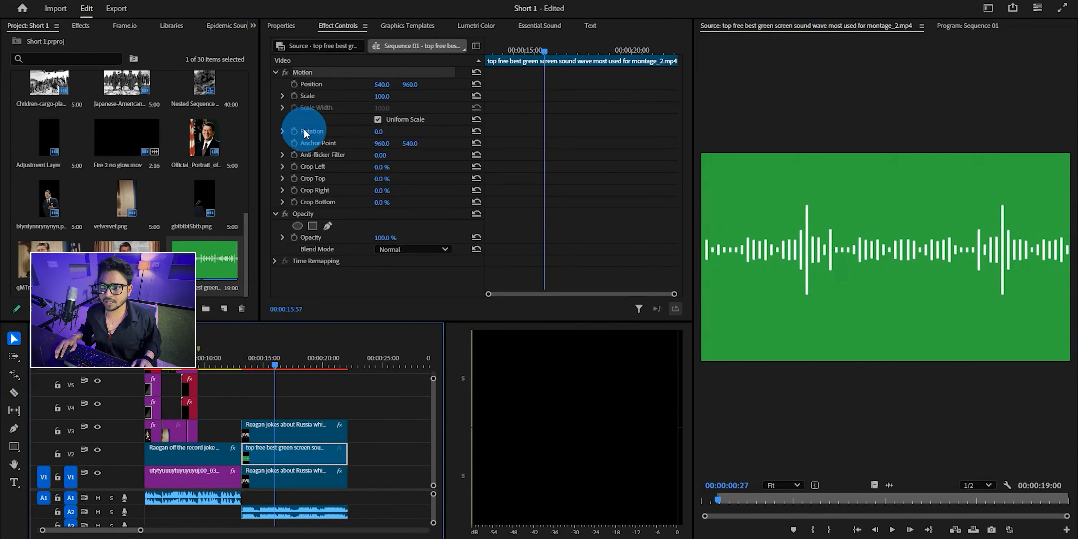
left_click(382, 133)
type("90")
left_click(421, 96)
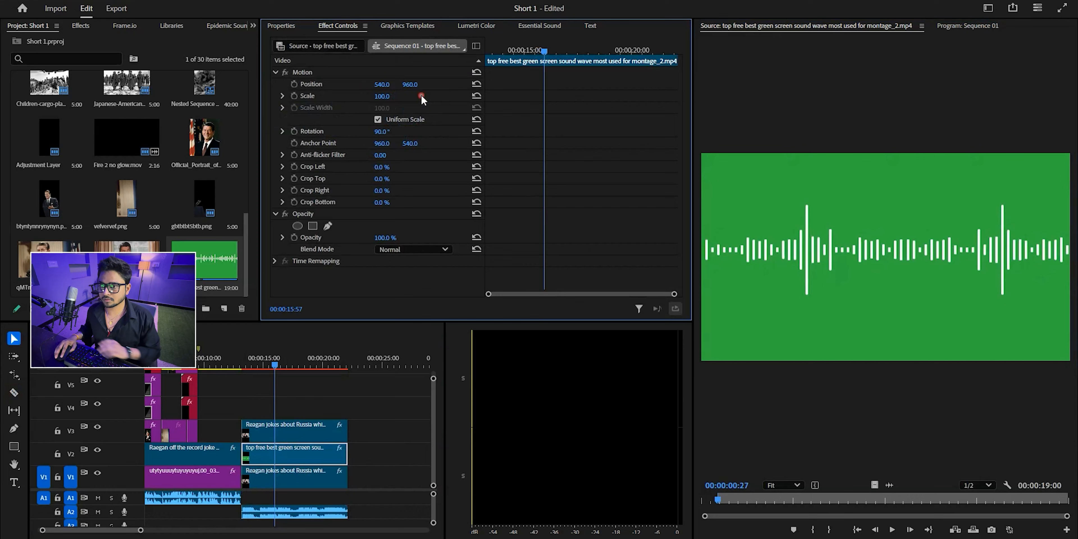
left_click(303, 365)
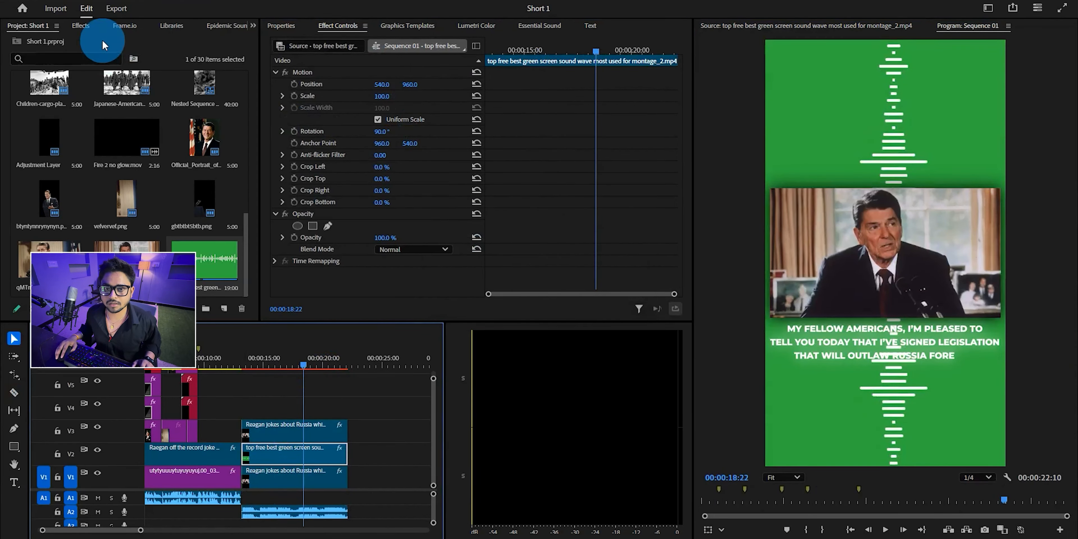
Step: Apply the Ultra Key effect to the sound wave clip and sample its green background as the key color
left_click(75, 26)
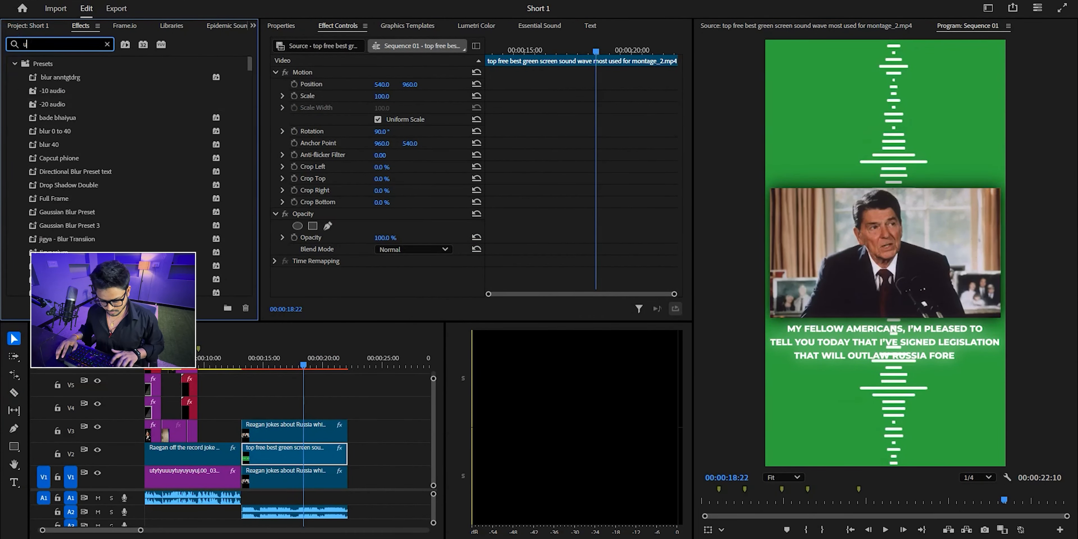
type("ultra")
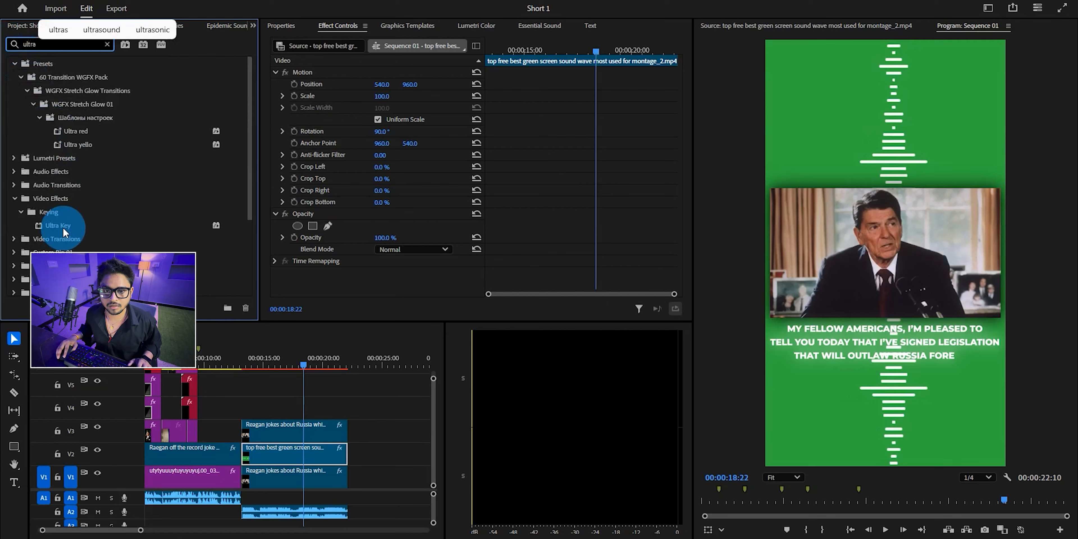
left_click_drag(65, 232, 260, 423)
scroll(393, 234, "down", 3)
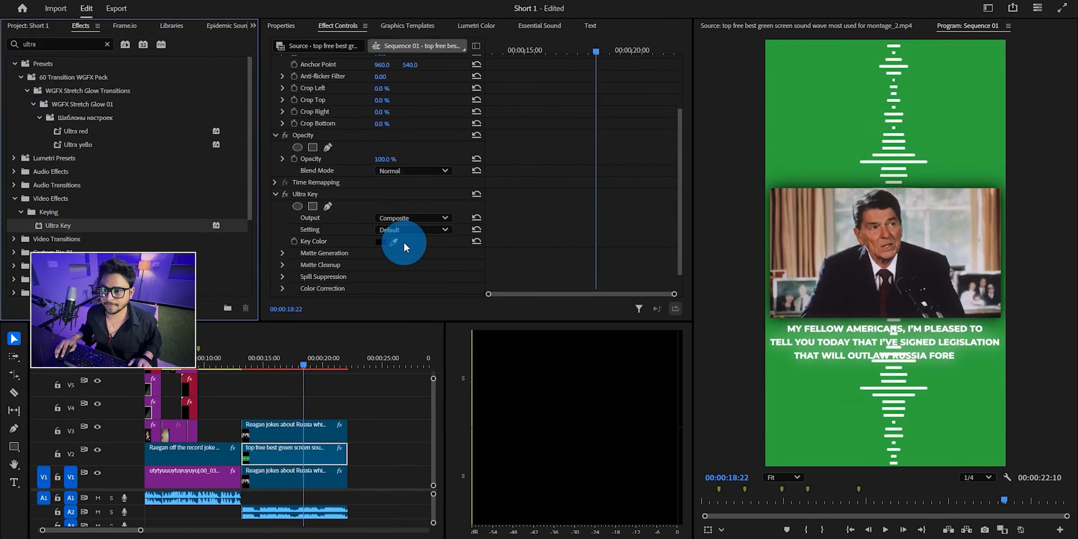
left_click(388, 242)
left_click(828, 106)
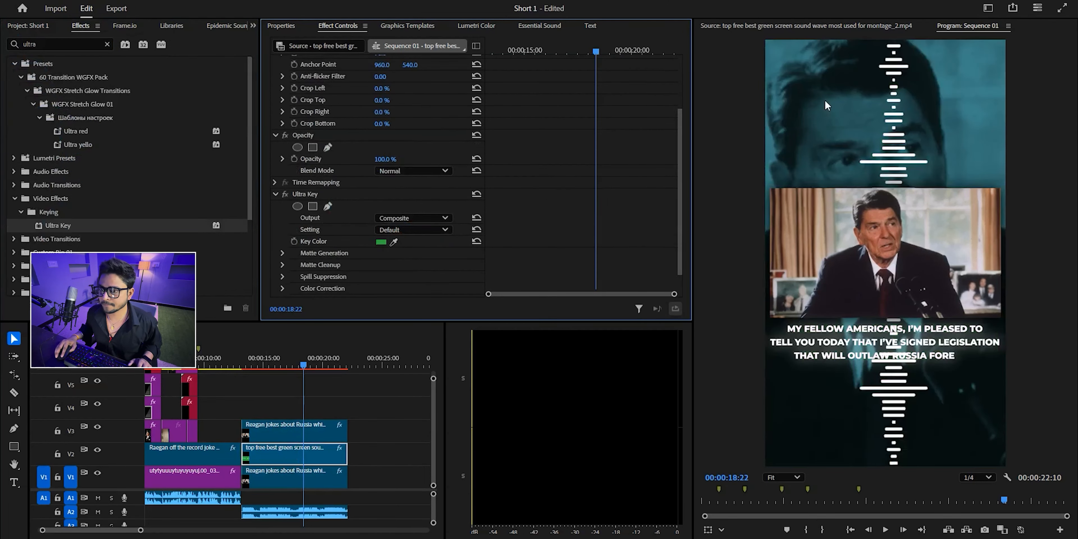
Step: Set the Ultra Key setting to Aggressive and the sound wave clip's blend mode to Screen, and preview the section
left_click(428, 230)
left_click(405, 274)
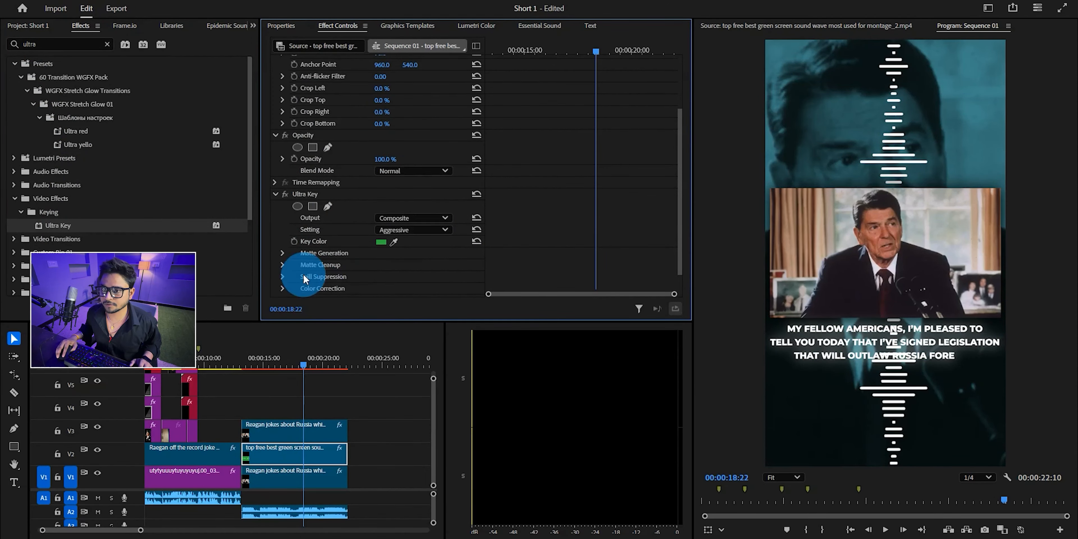
left_click(390, 171)
left_click(409, 300)
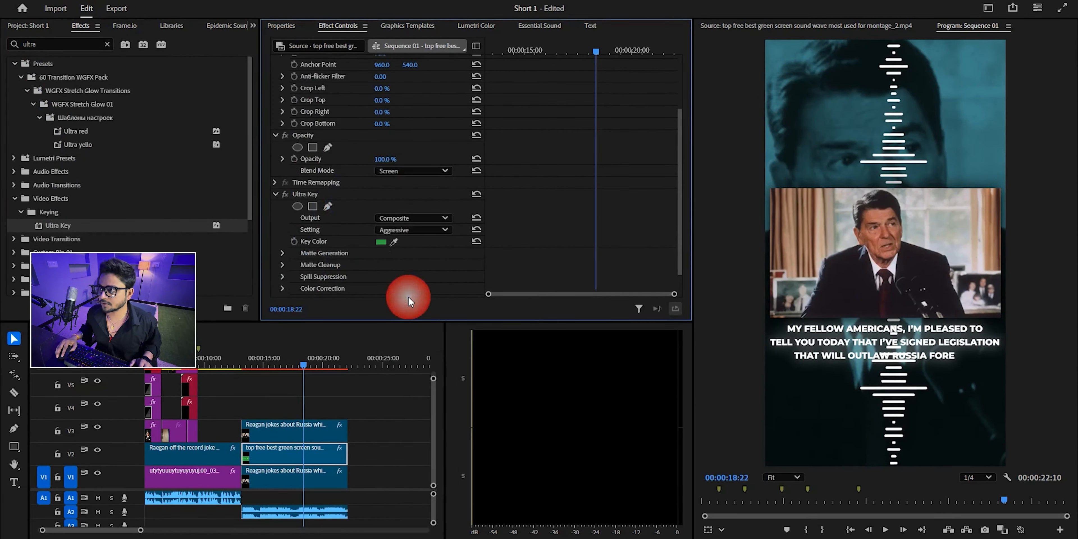
left_click(334, 396)
left_click(240, 359)
key("space")
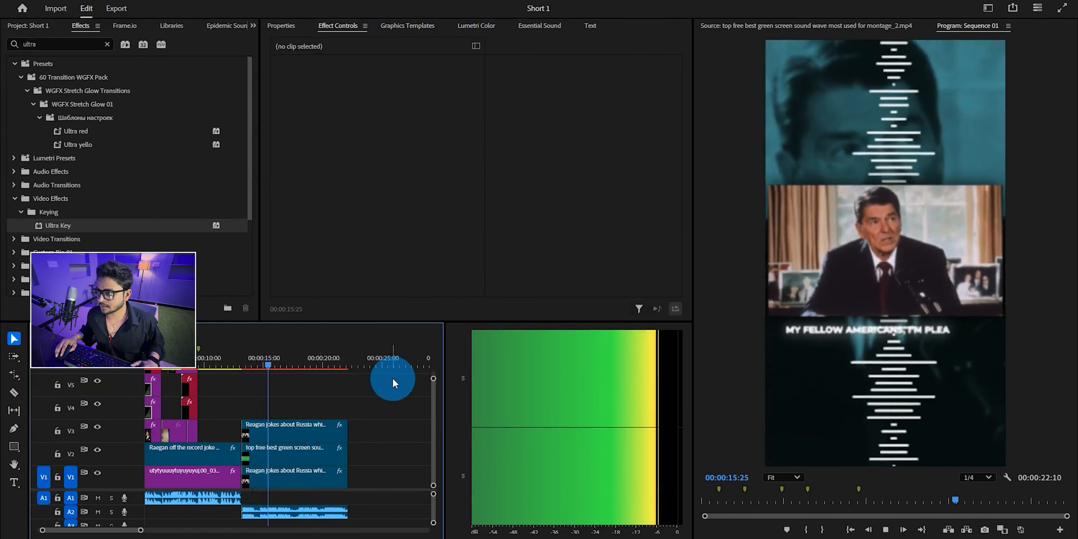
key("space")
Step: Set the sound wave clip's opacity to 50%
left_click(313, 456)
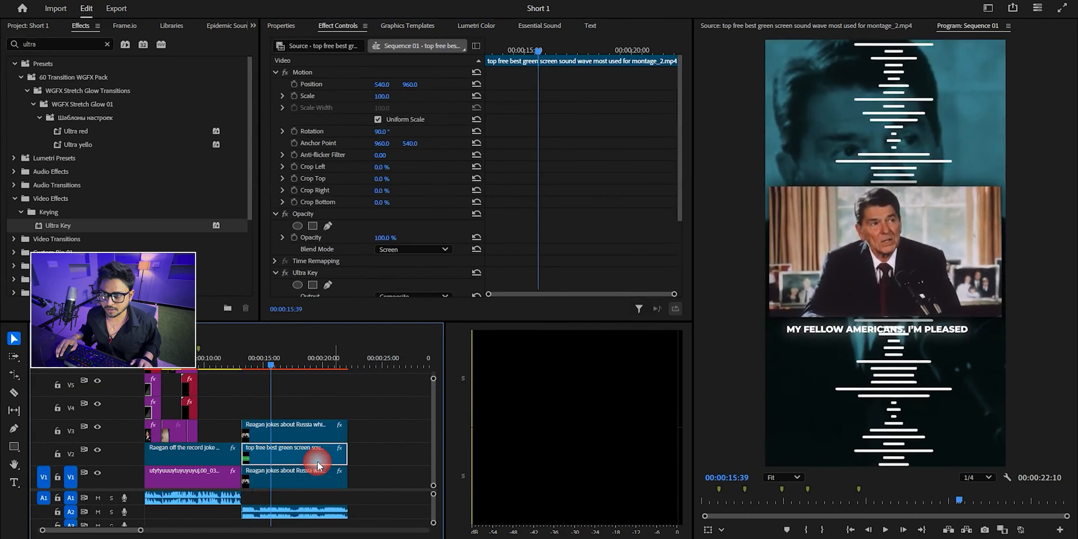
scroll(439, 201, "down", 3)
left_click(387, 161)
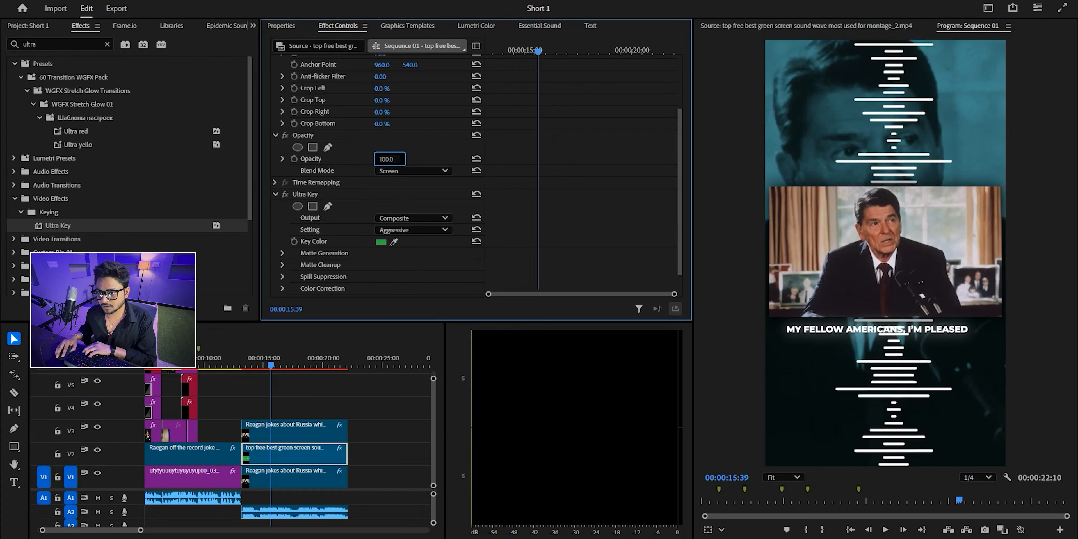
left_click(398, 156)
type("50")
left_click(434, 151)
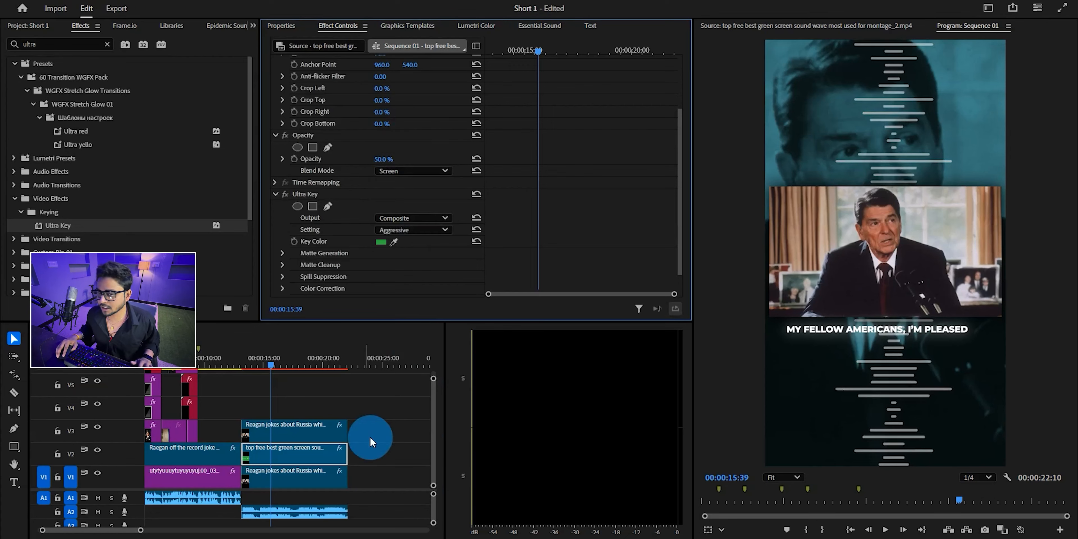
Step: Play back the Reagan section with the faded sound wave, and review the short from its start into the quote section
left_click(381, 414)
key("space")
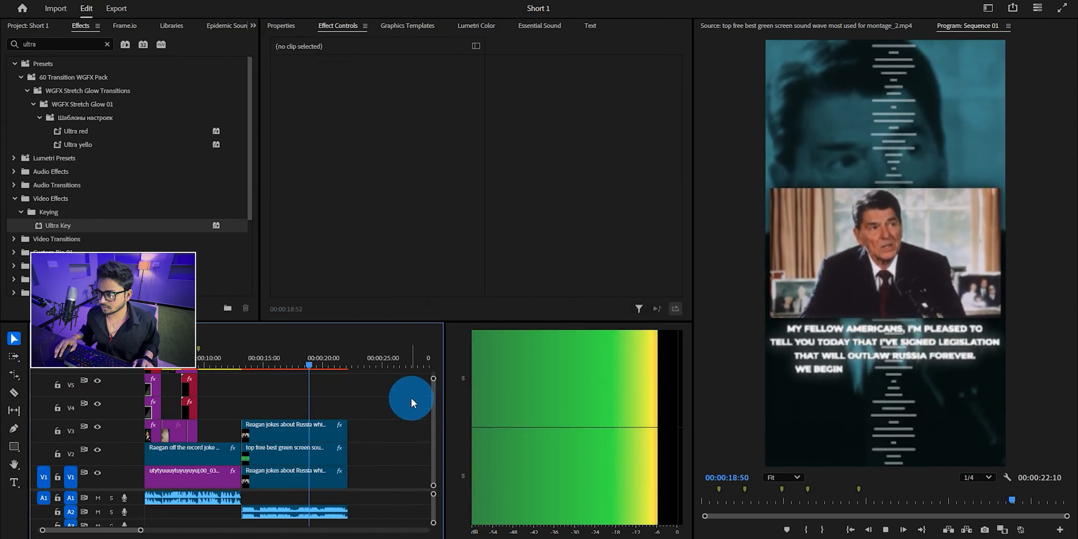
key("space")
left_click_drag(217, 358, 145, 358)
scroll(270, 419, "down", 3)
key("space")
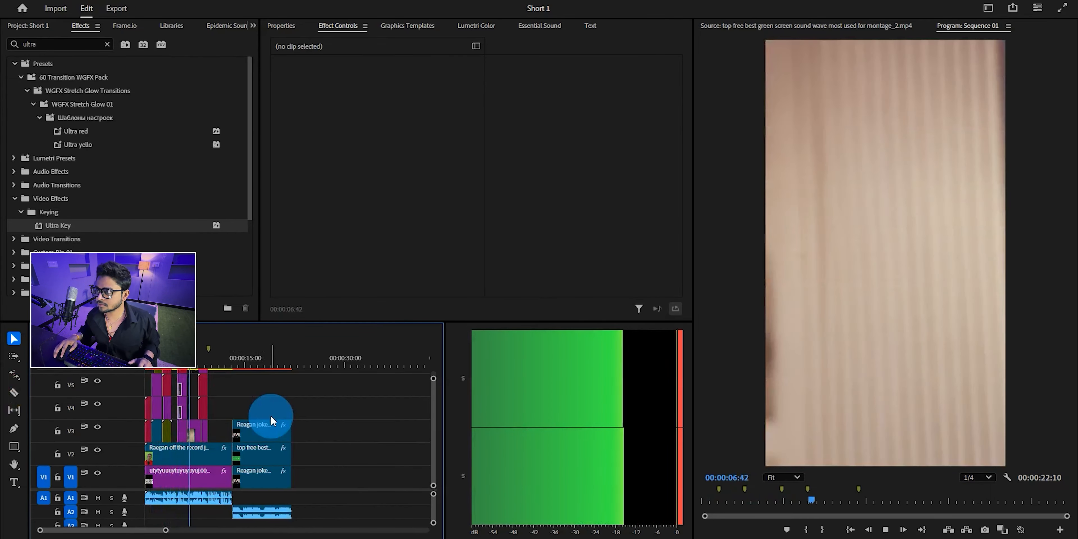
scroll(211, 407, "up", 3)
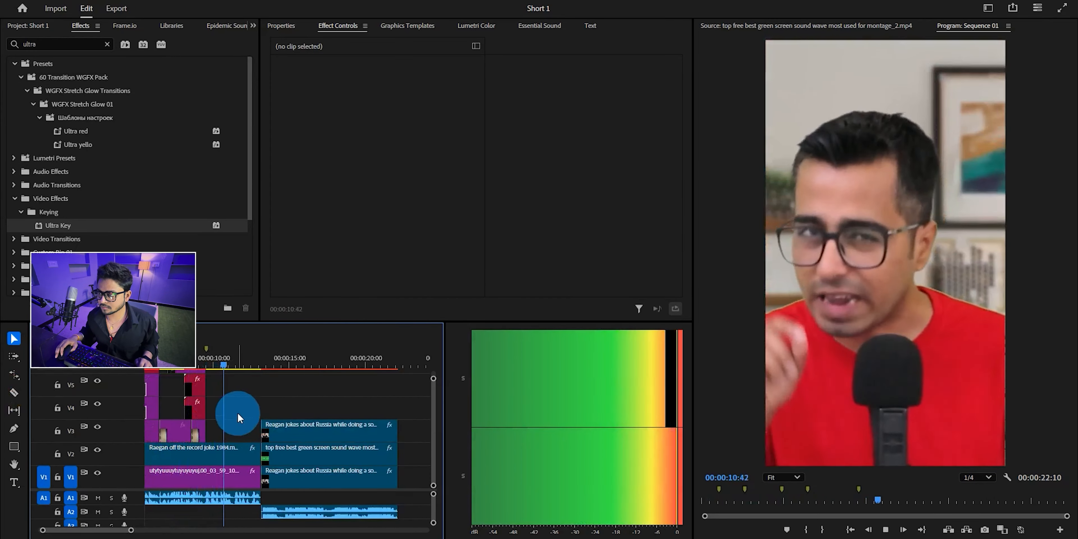
scroll(237, 413, "up", 2)
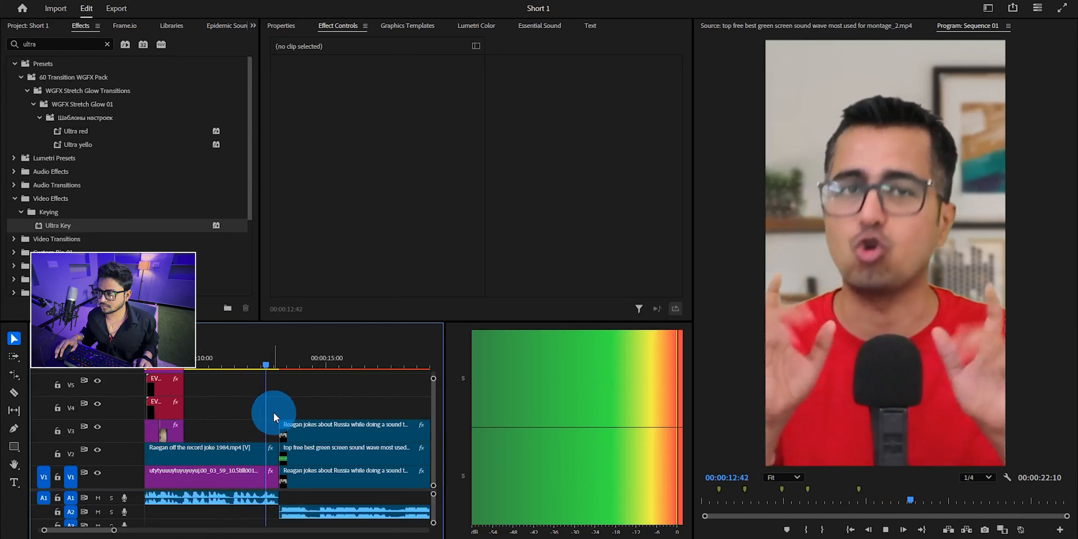
scroll(314, 419, "down", 2)
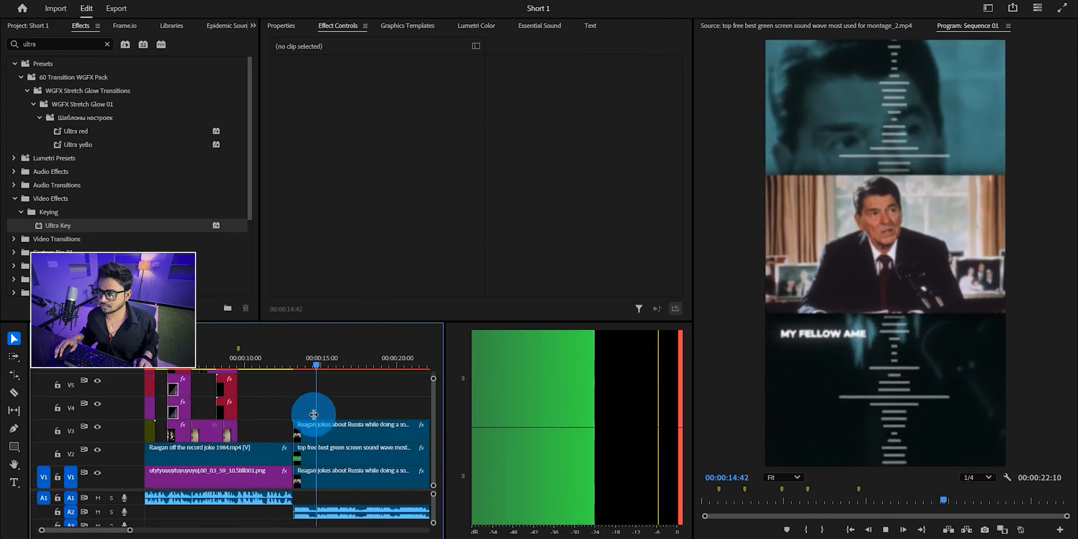
key("space")
scroll(314, 419, "down", 4)
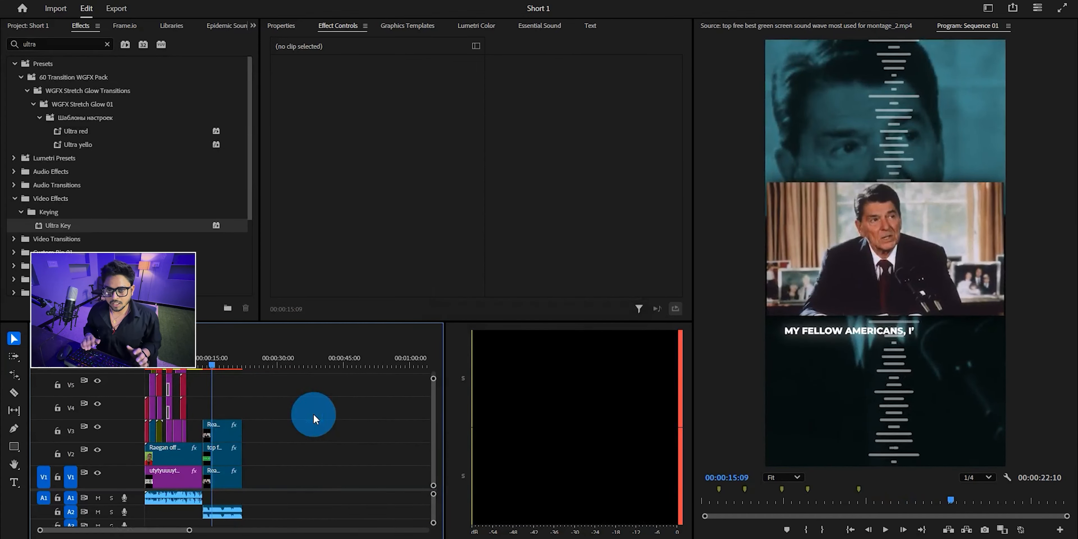